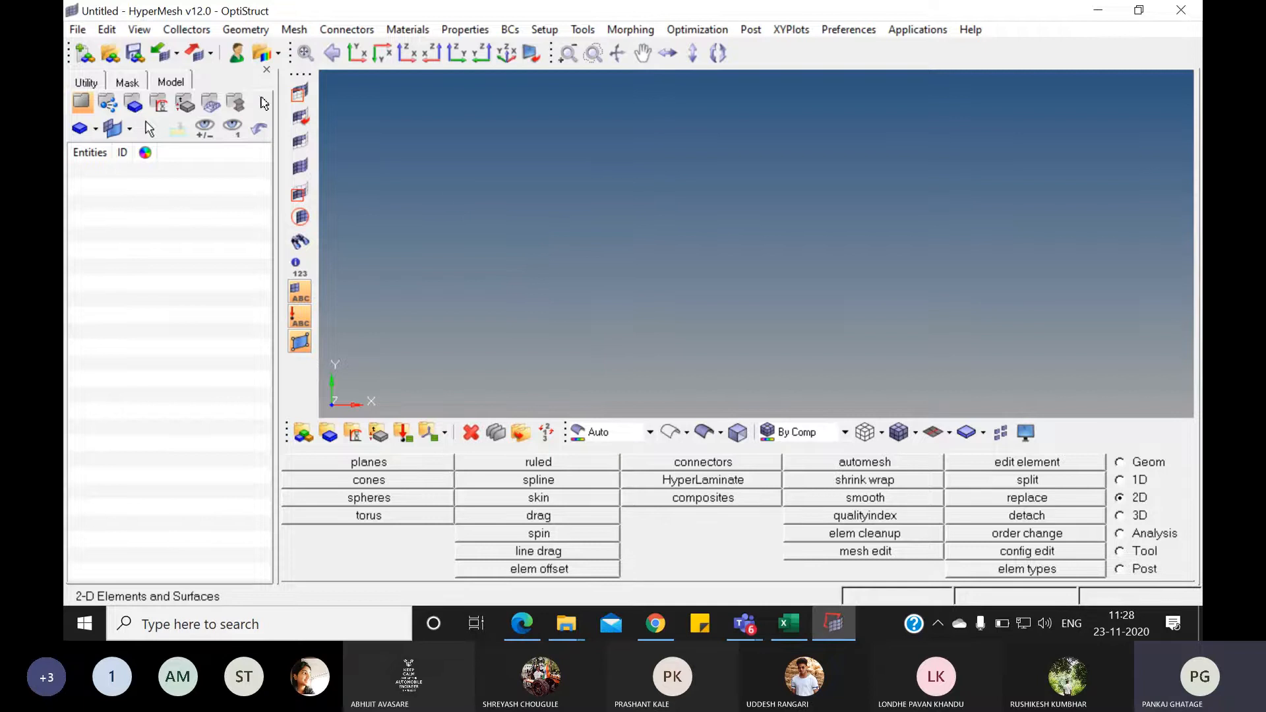
- Review the solver versions offered for the RADIOSS user profile, and load the OptiStruct profile
left_click(236, 54)
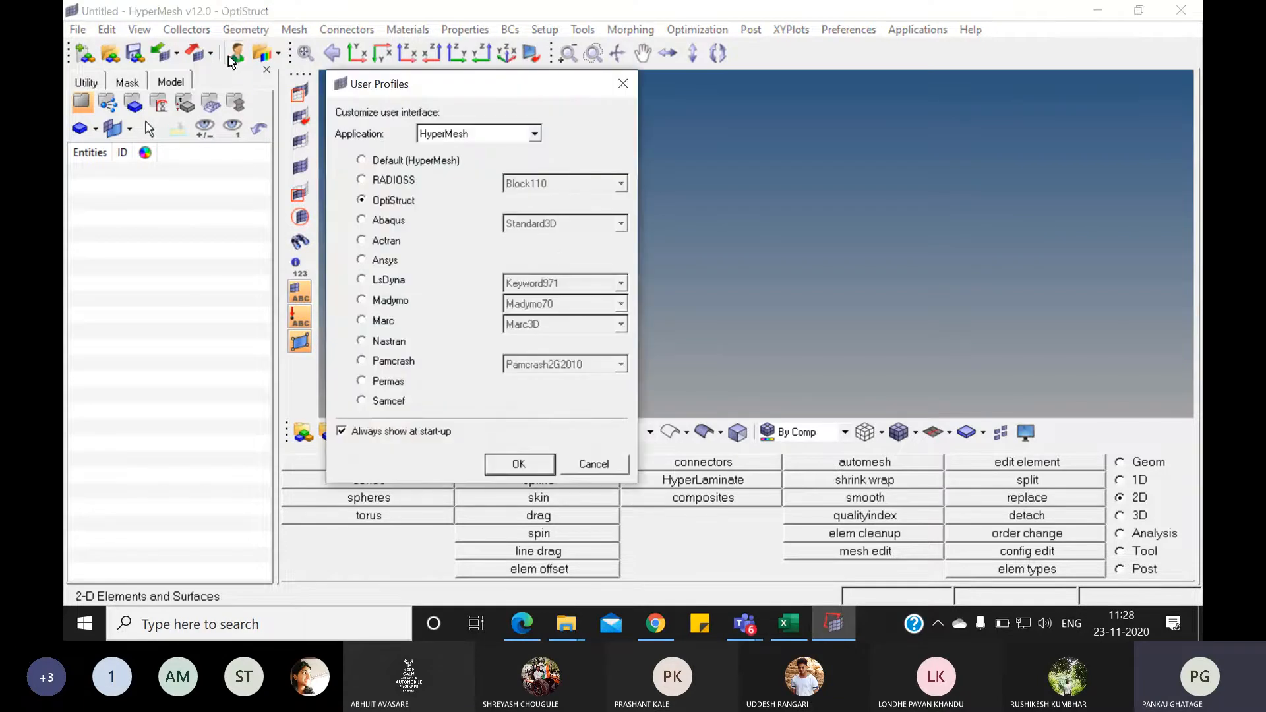
left_click(373, 184)
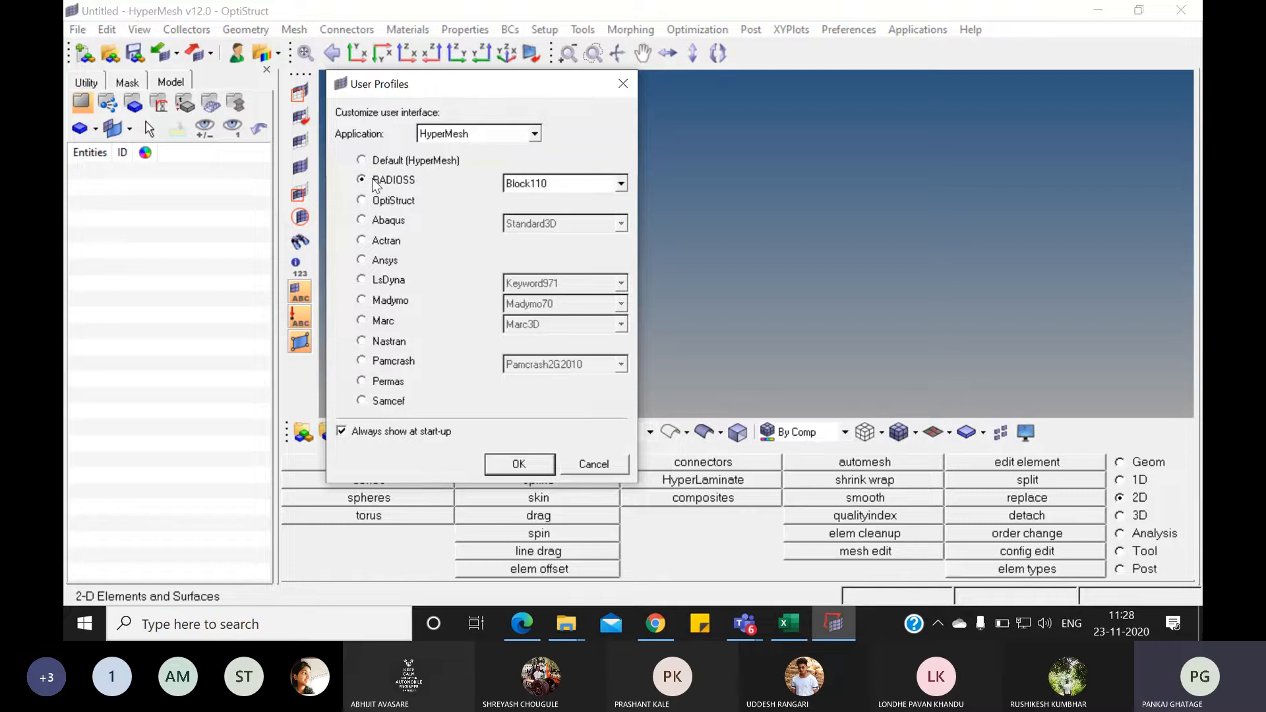
left_click(541, 187)
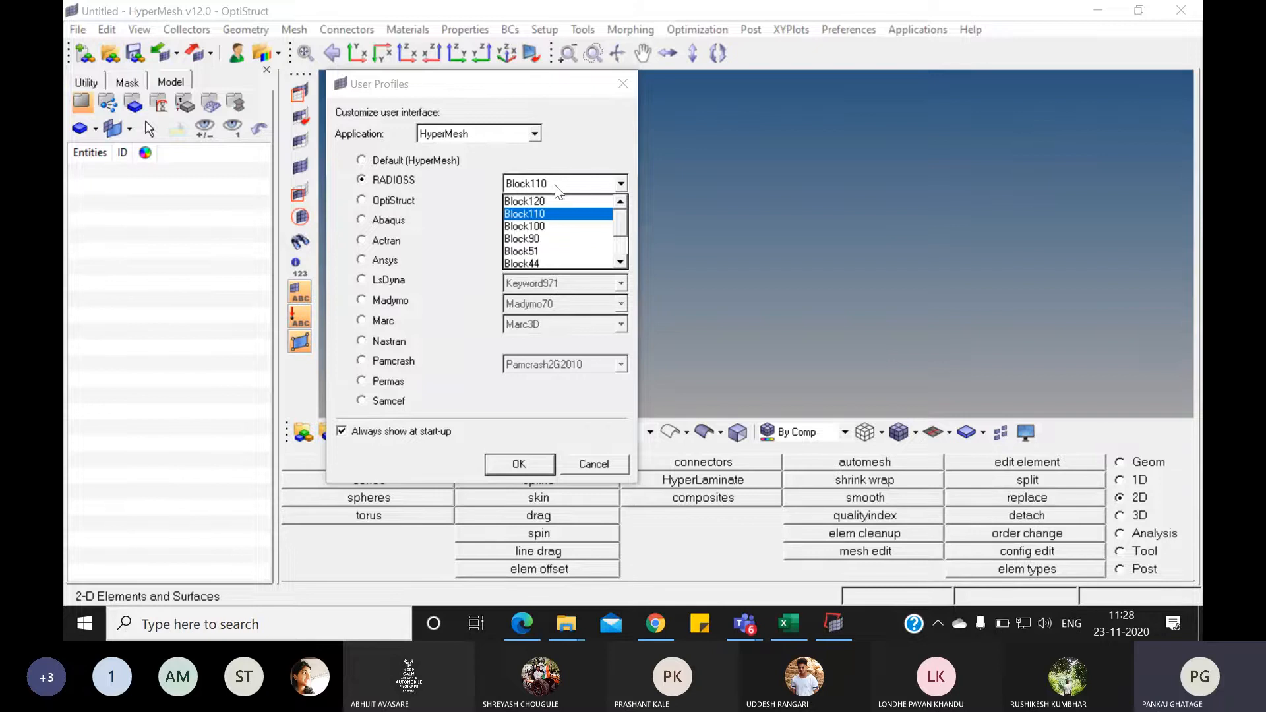
mouse_move(622, 219)
left_mouse_down()
mouse_move(622, 243)
mouse_move(623, 213)
left_mouse_up()
left_click(419, 202)
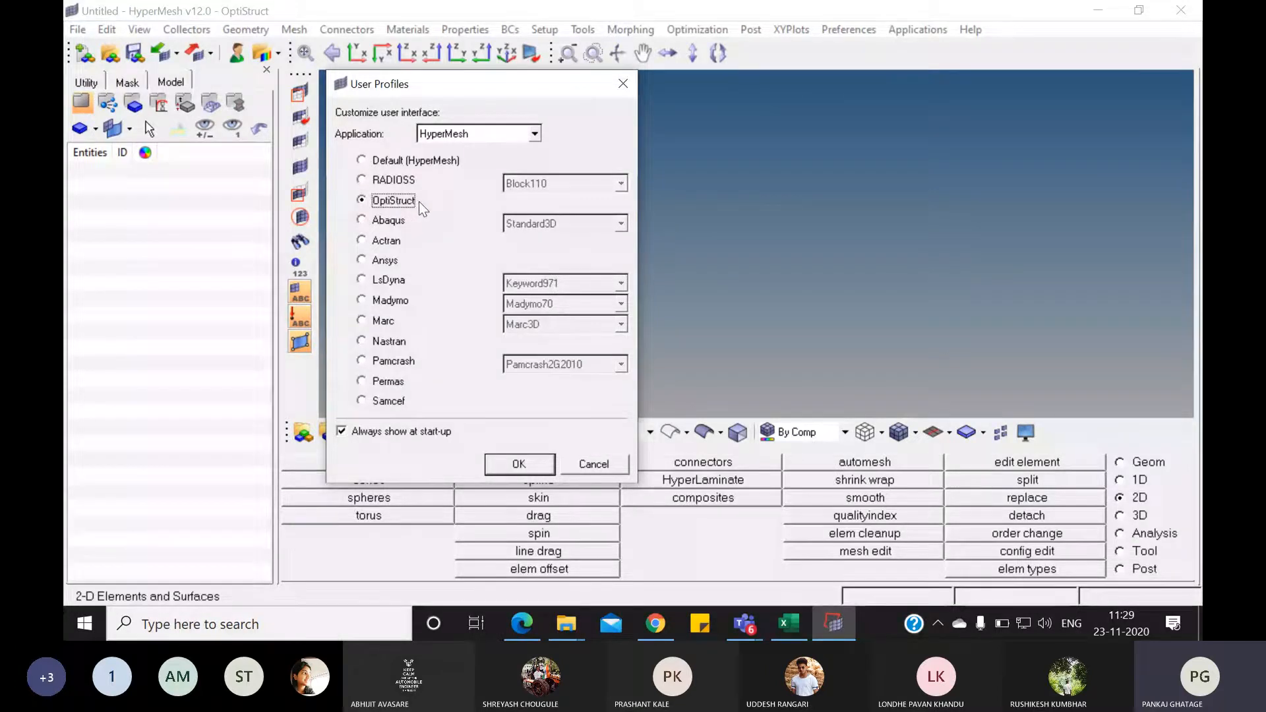
left_click(521, 465)
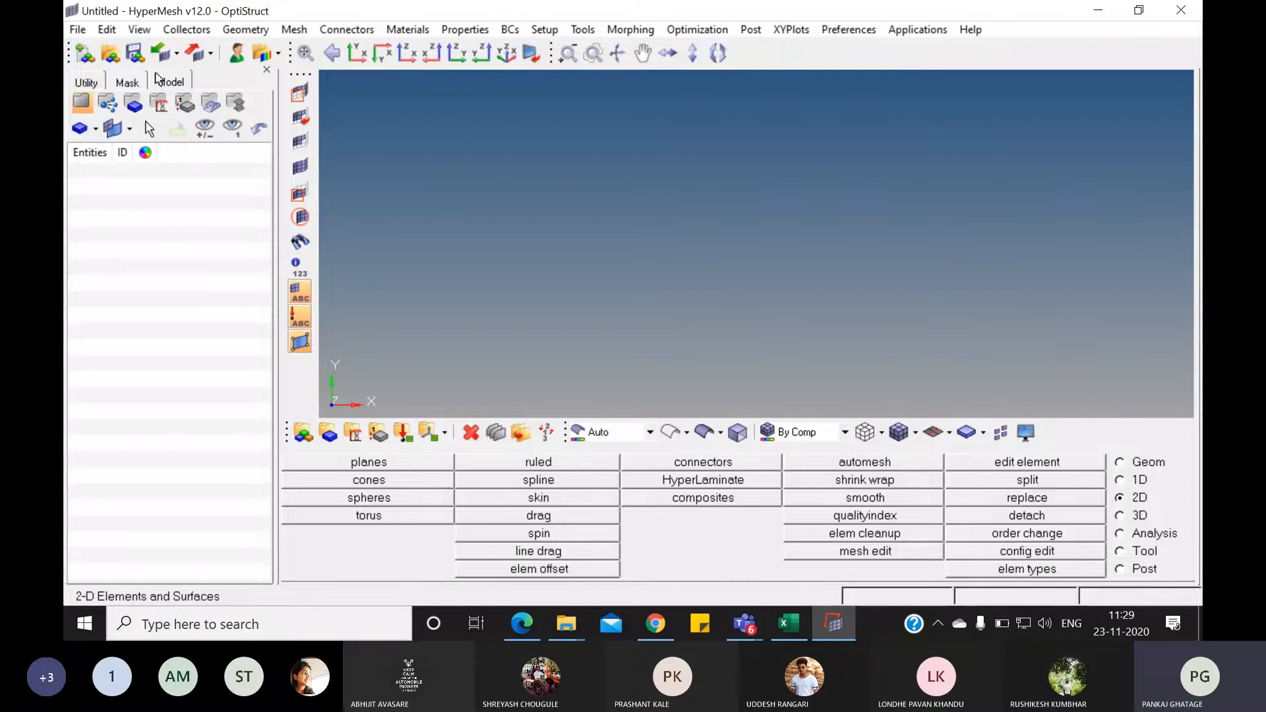
- Examine the available import and export options for models, solver decks, geometry and connectors
left_click(178, 54)
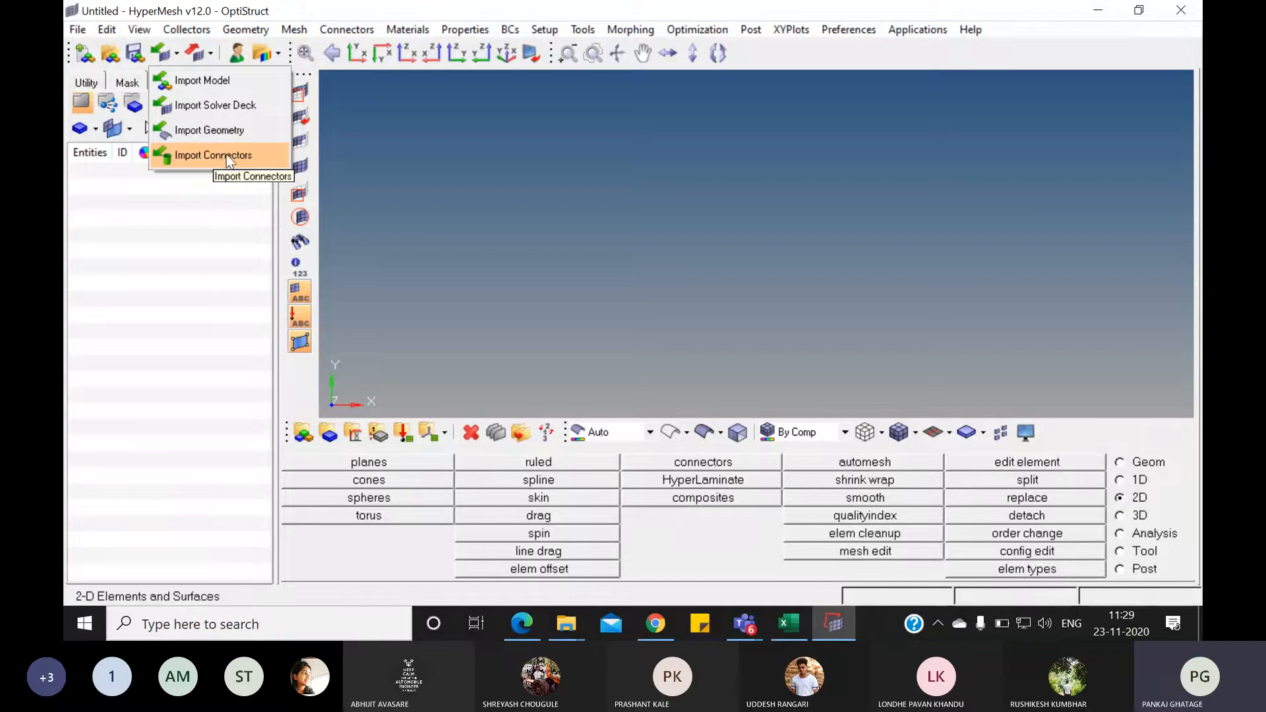
left_click(213, 52)
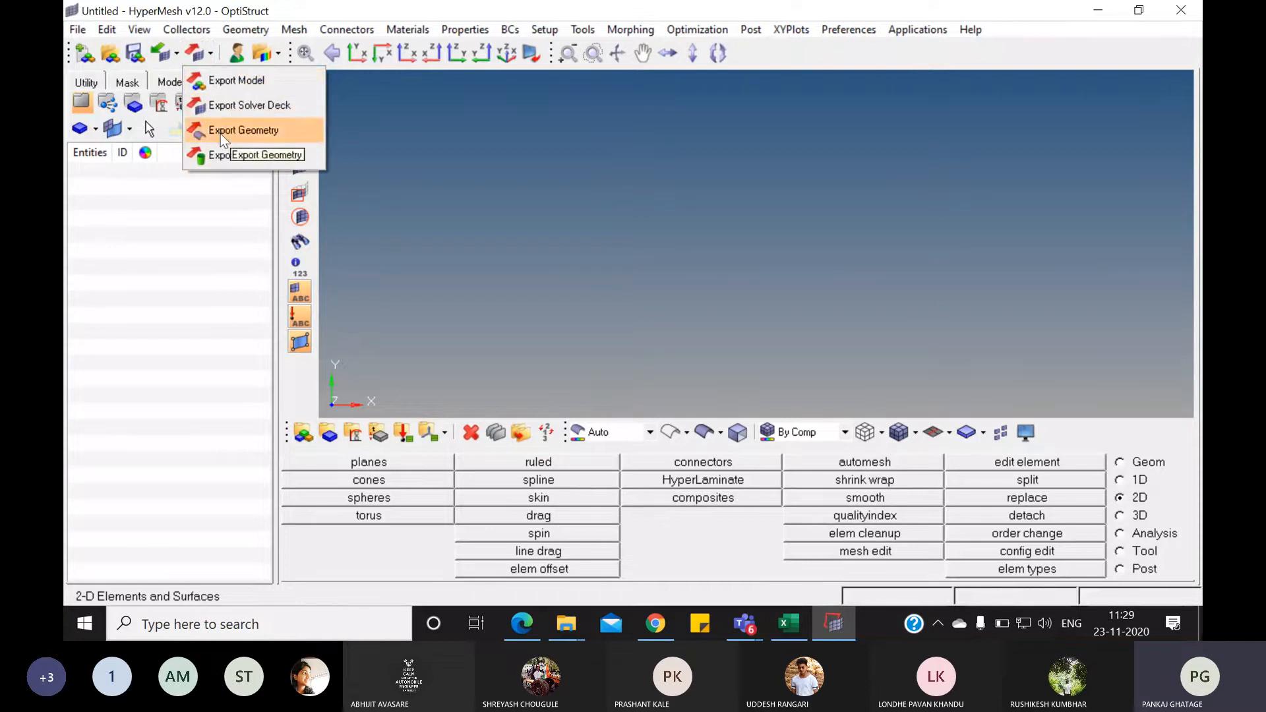
left_click(176, 53)
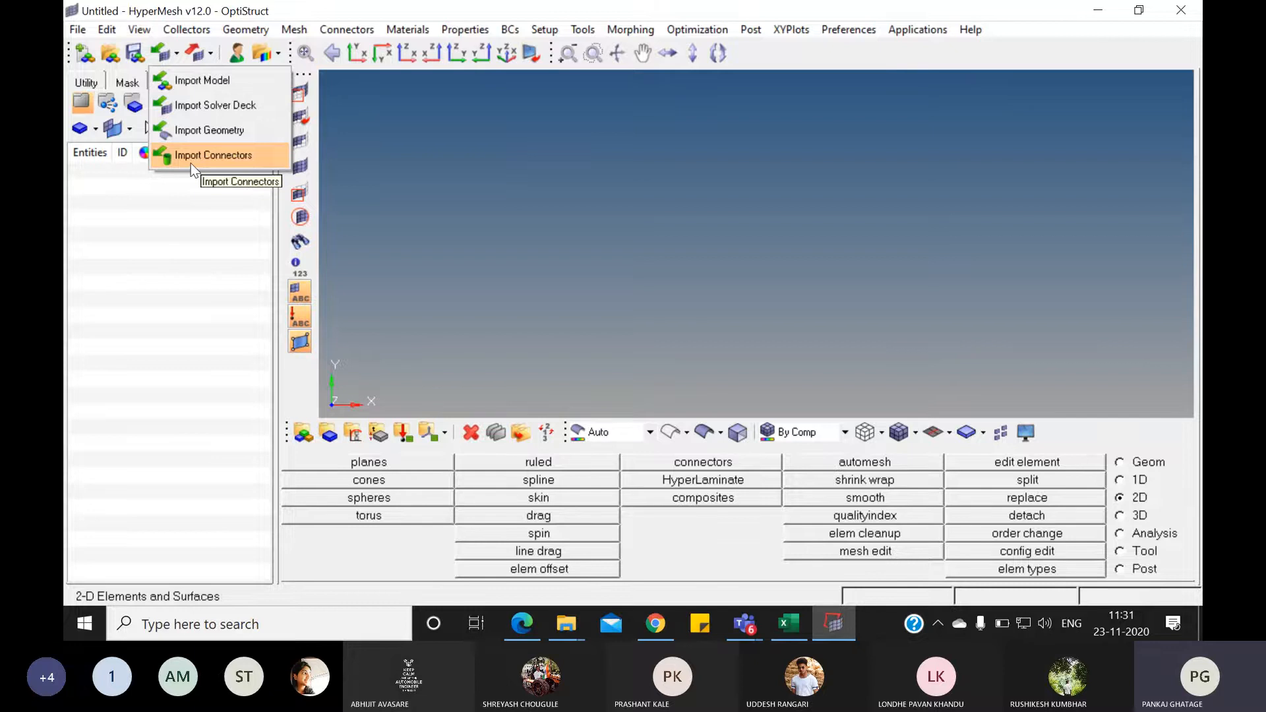
left_click(211, 53)
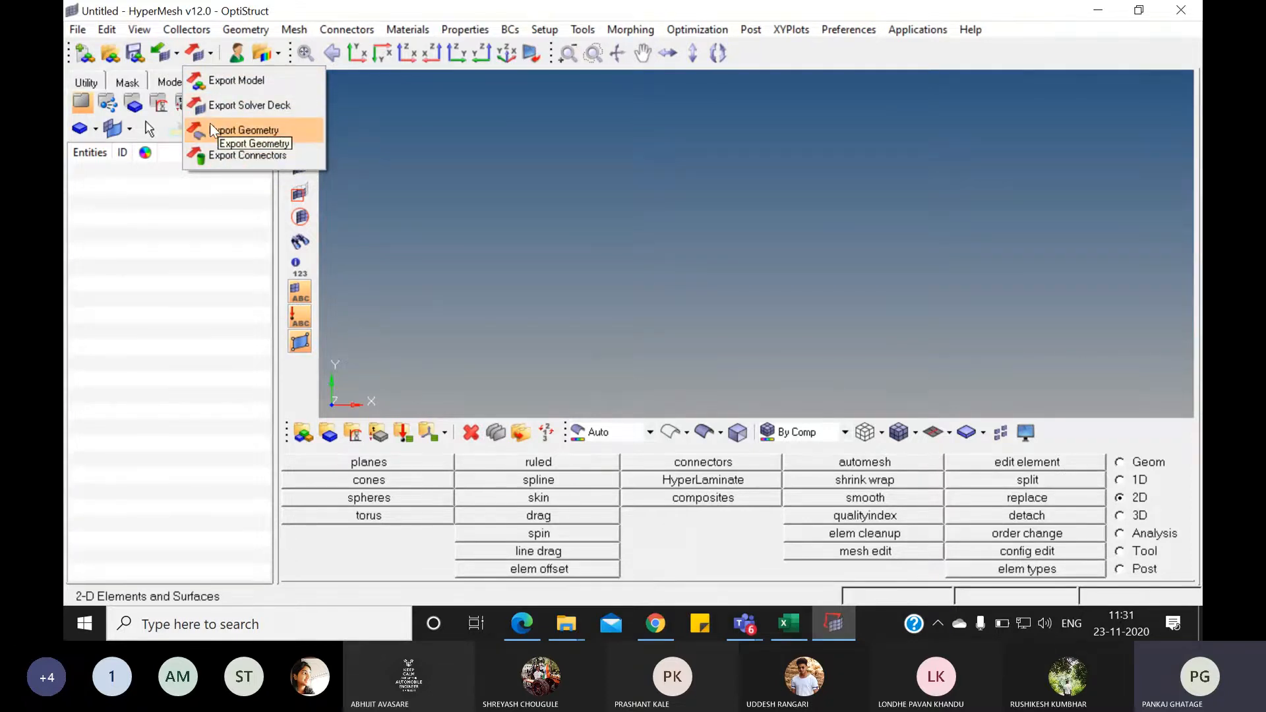
left_click(400, 182)
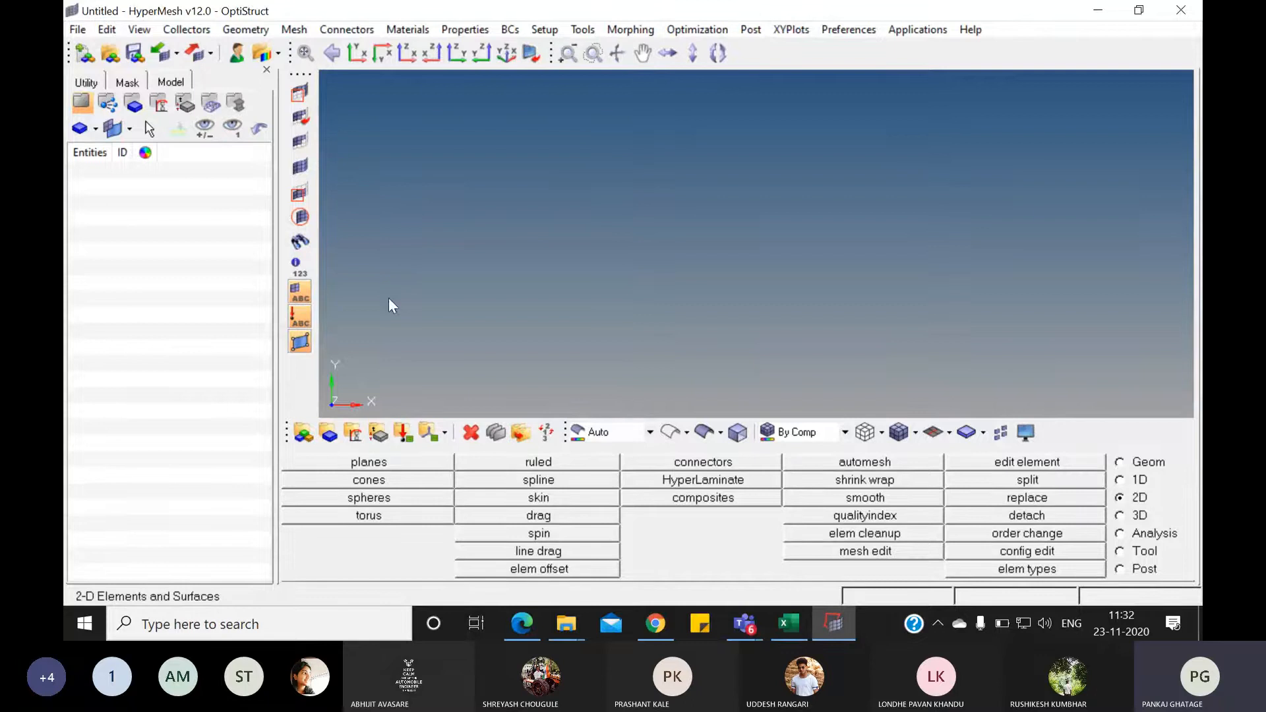
left_click(177, 53)
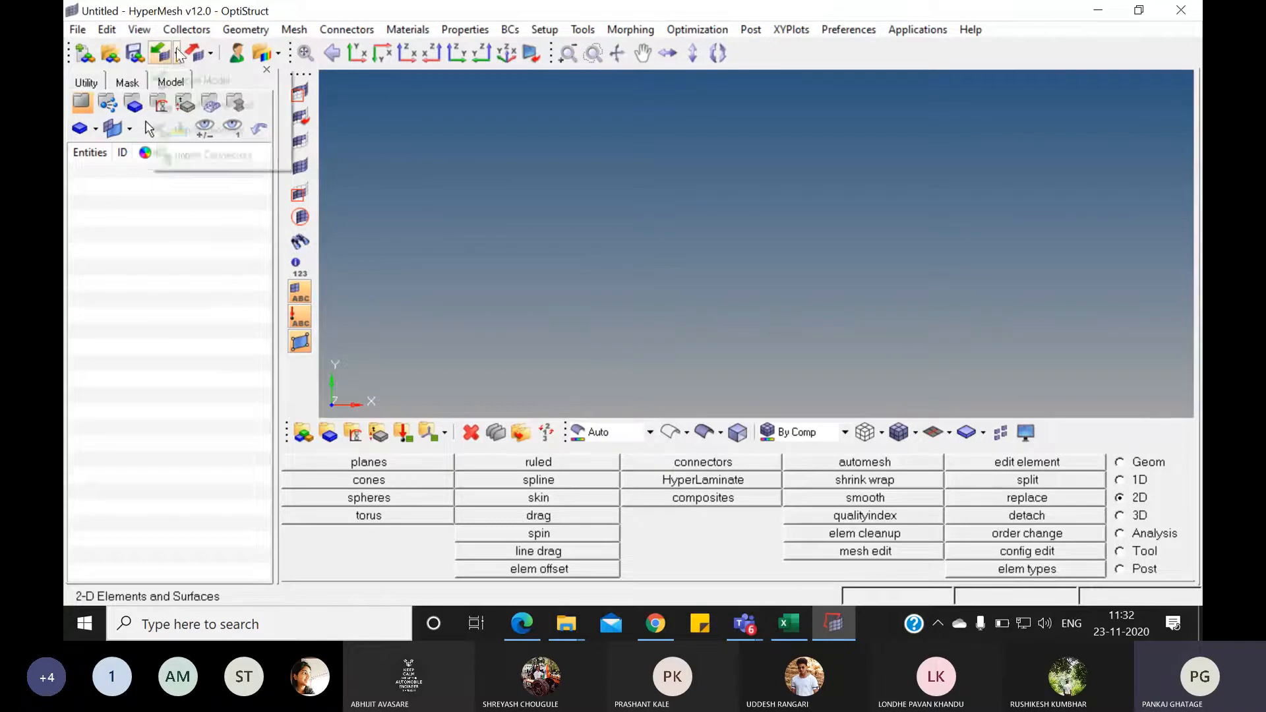
left_click(77, 32)
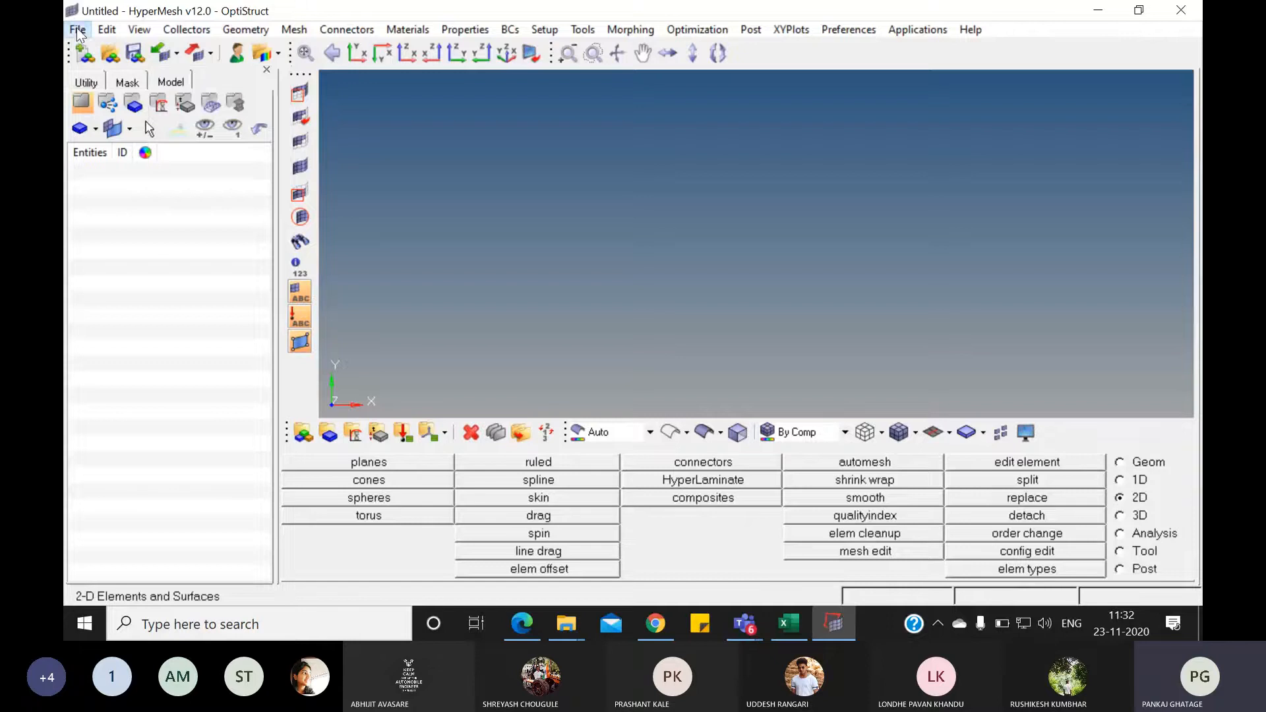
left_click(78, 32)
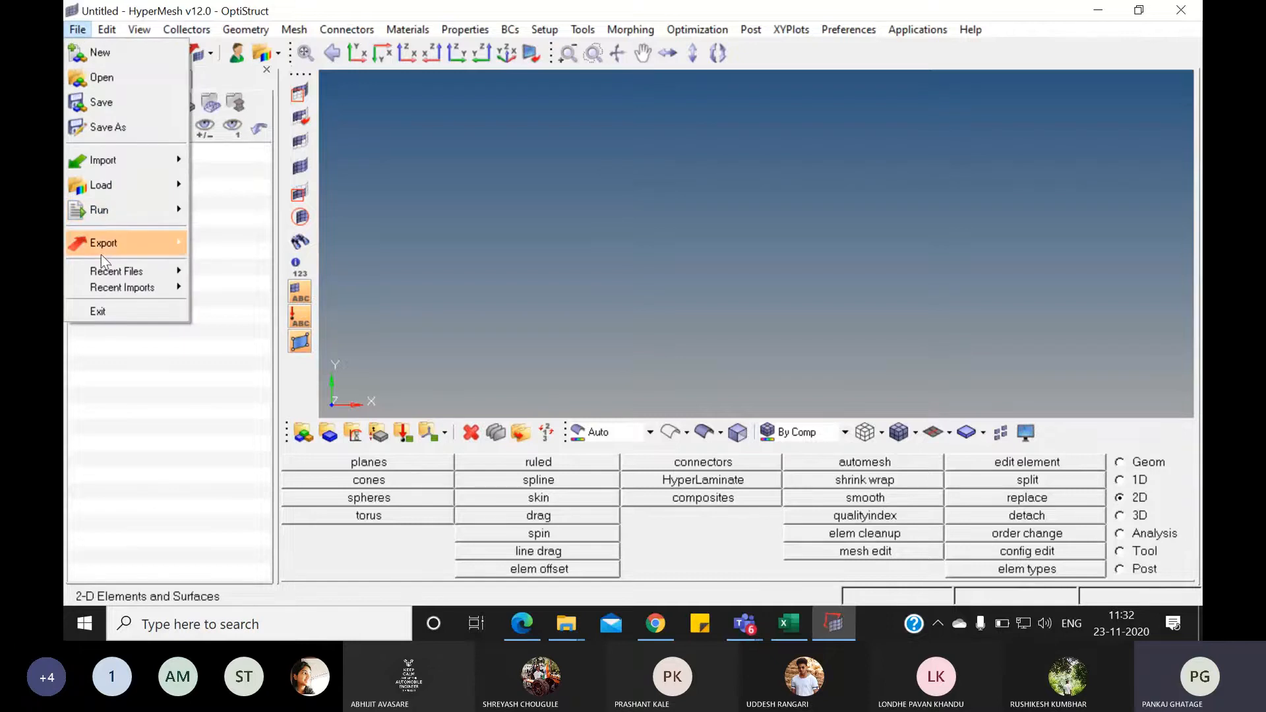
left_click(516, 245)
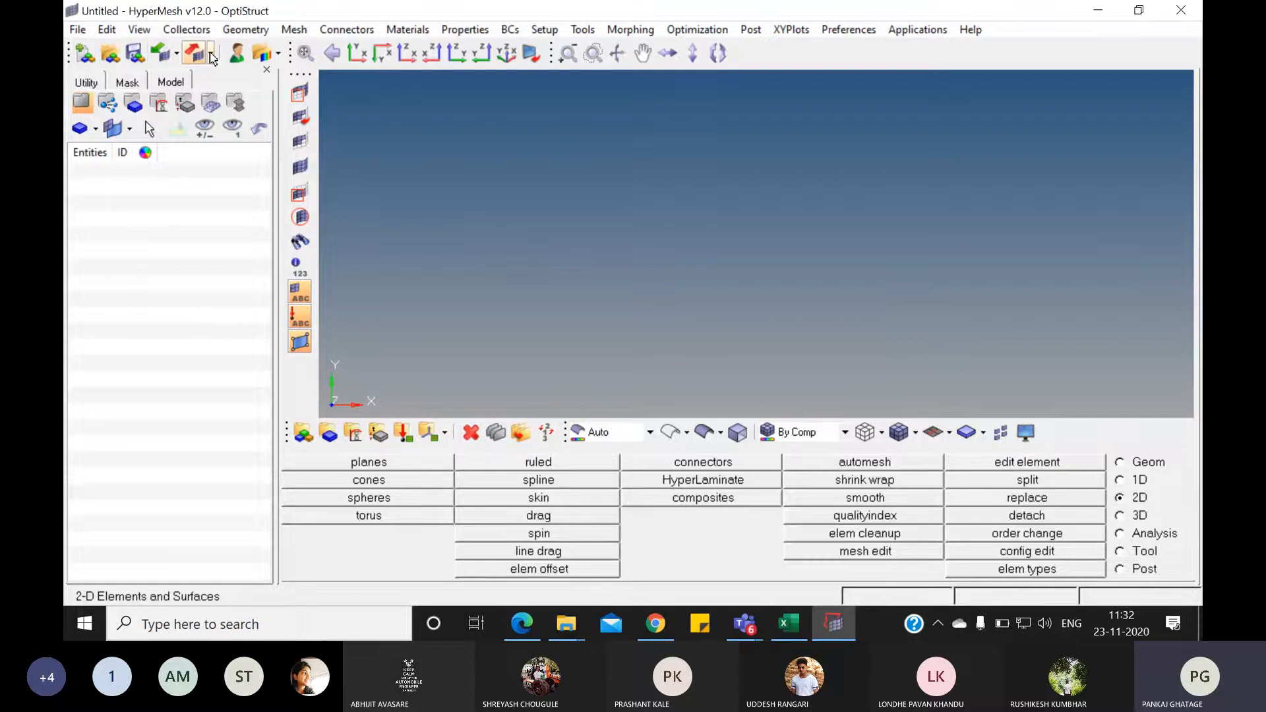
- Start a model import and remove the previously listed file from the import file selection
left_click(177, 54)
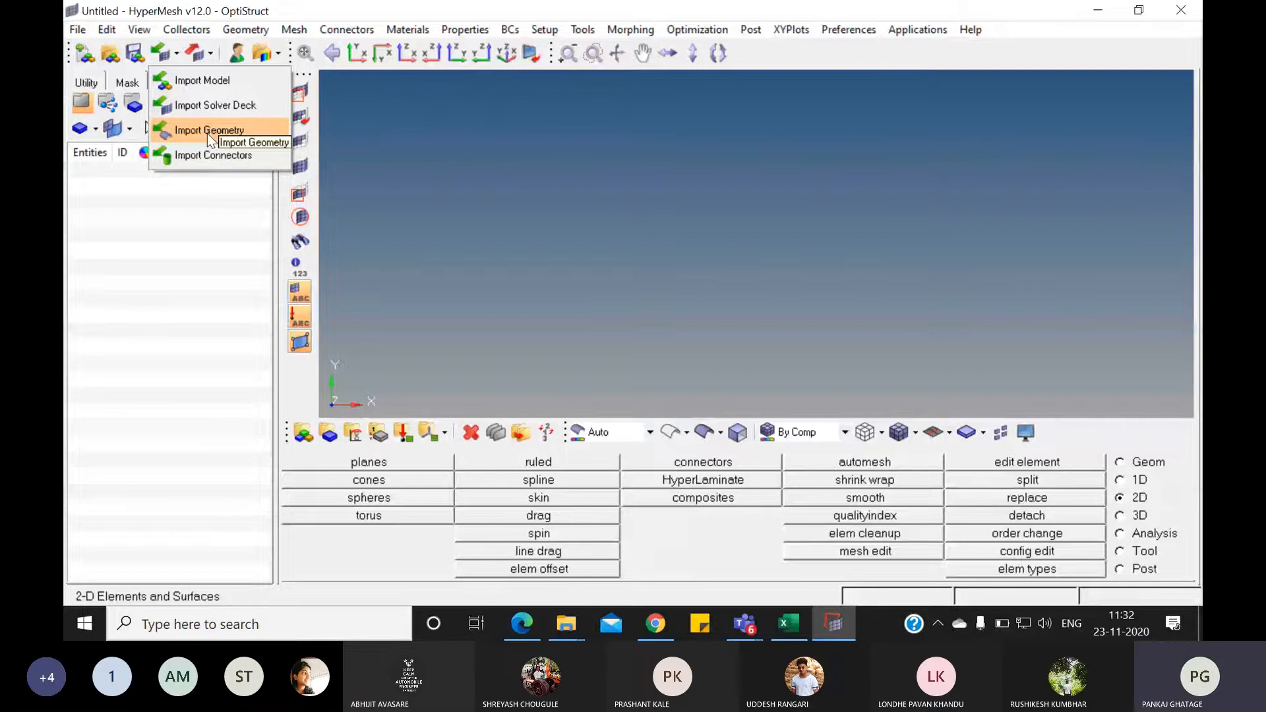
left_click(207, 83)
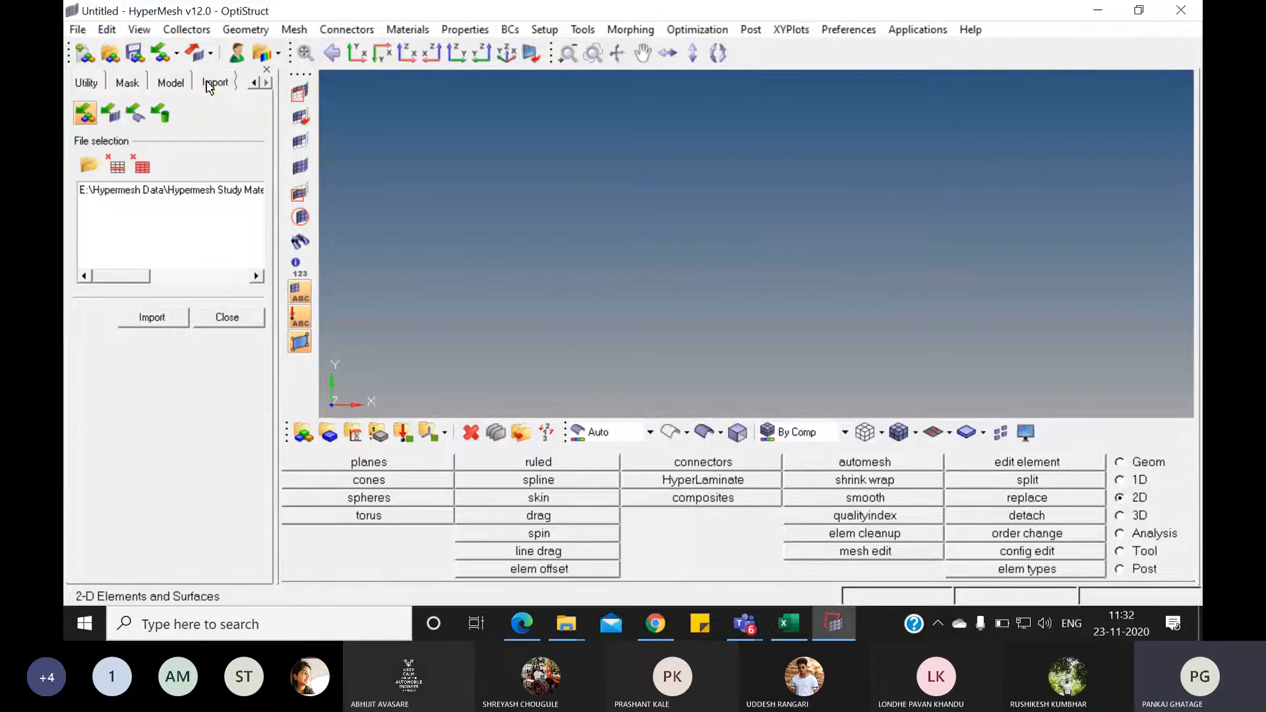
left_click(199, 189)
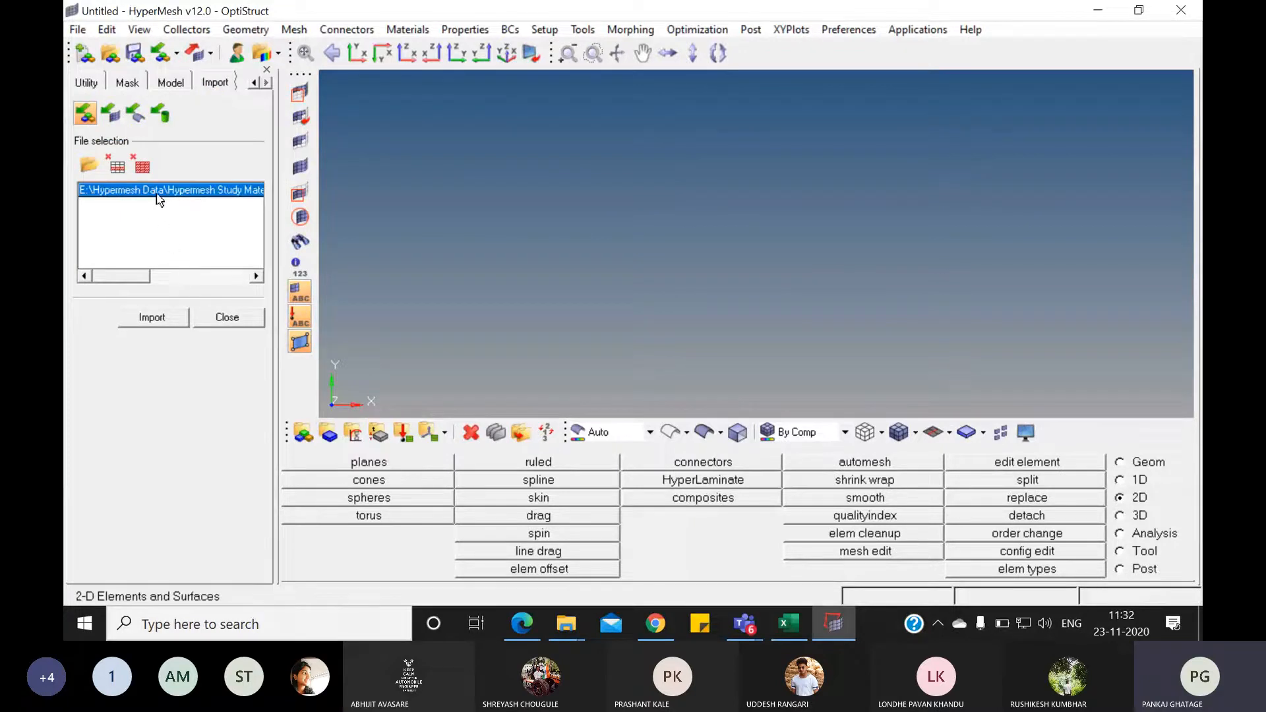
left_click(115, 169)
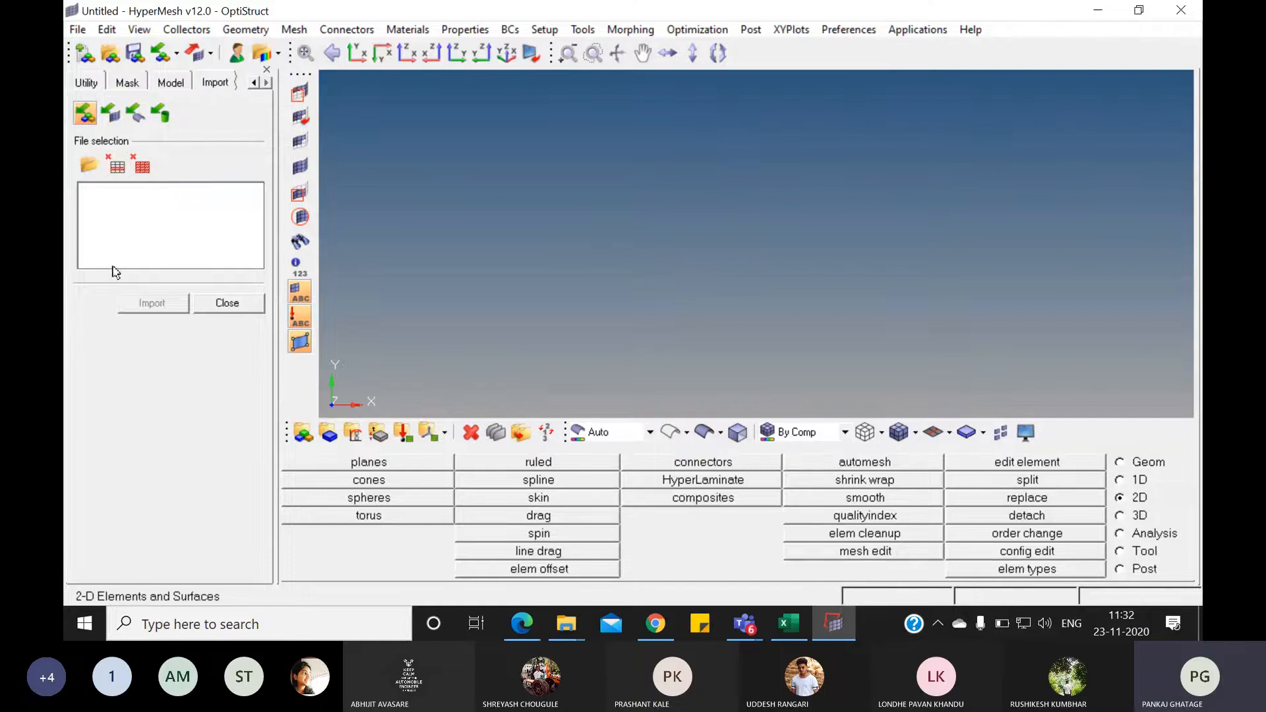
- Browse for a model file to import in E:\Hypermesh Data\Hypermesh Study Material
left_click(89, 168)
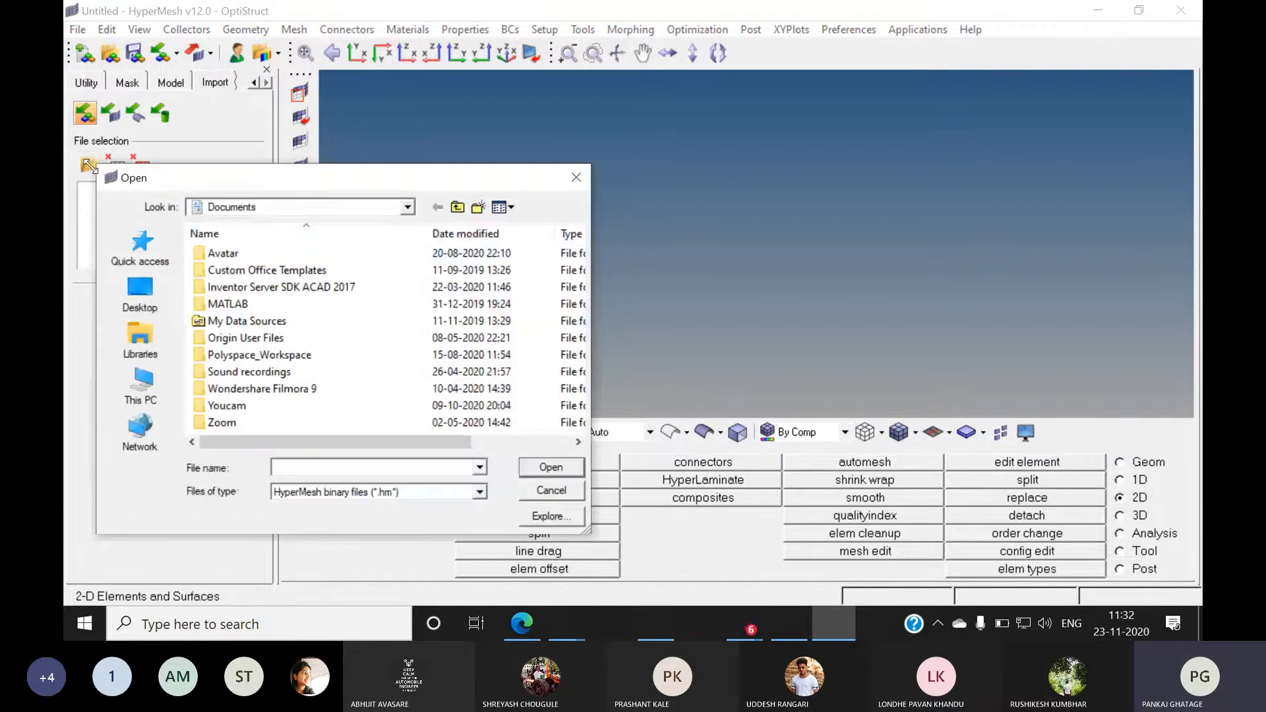
left_click(457, 207)
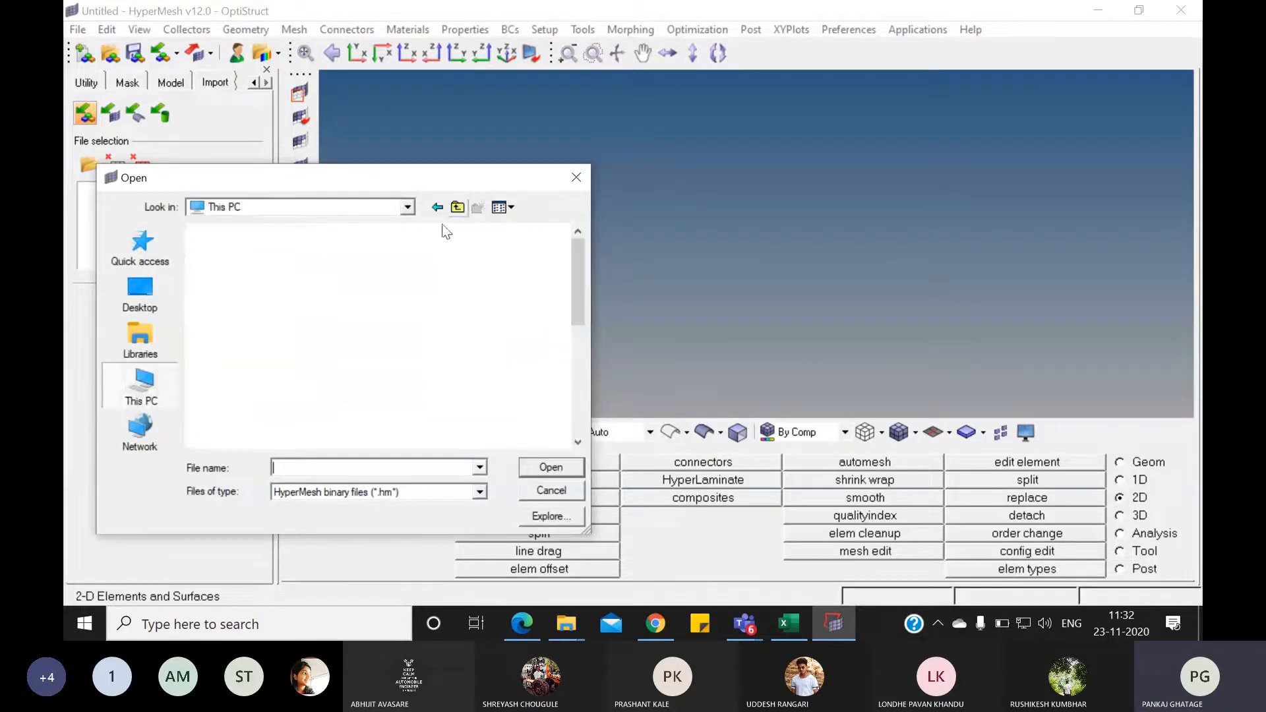
scroll(571, 339, "down", 5)
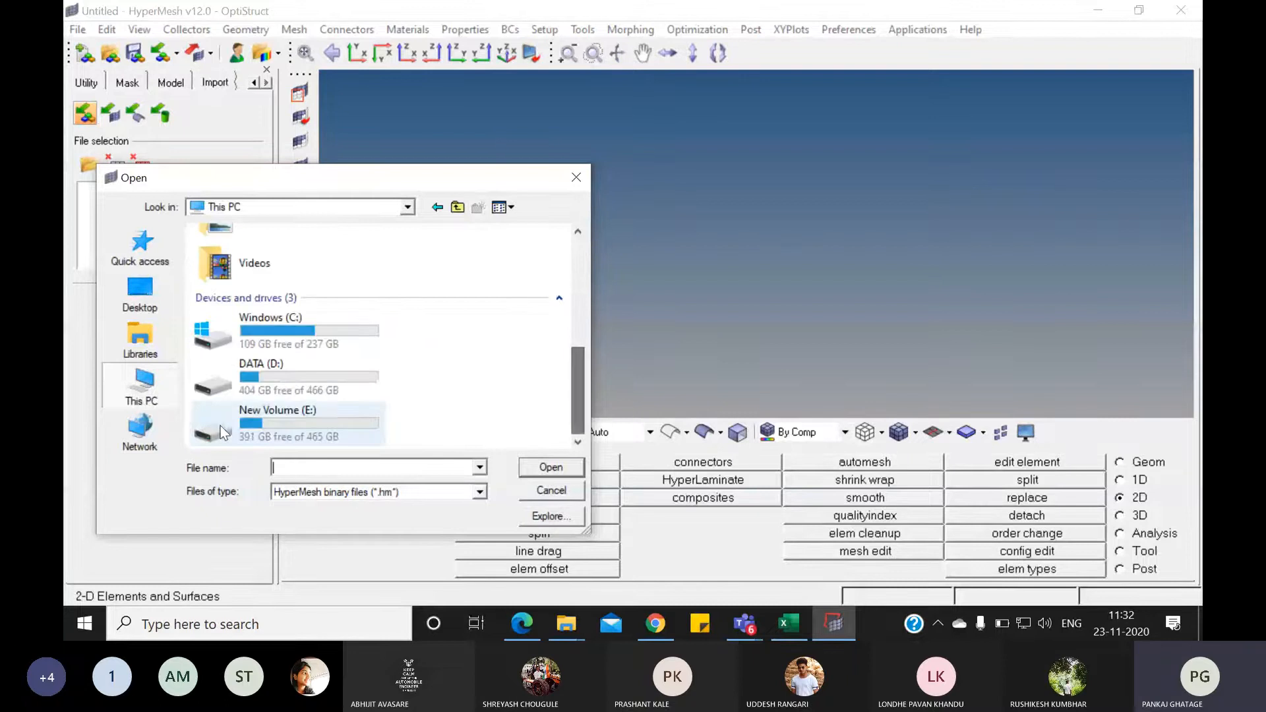
double_click(259, 416)
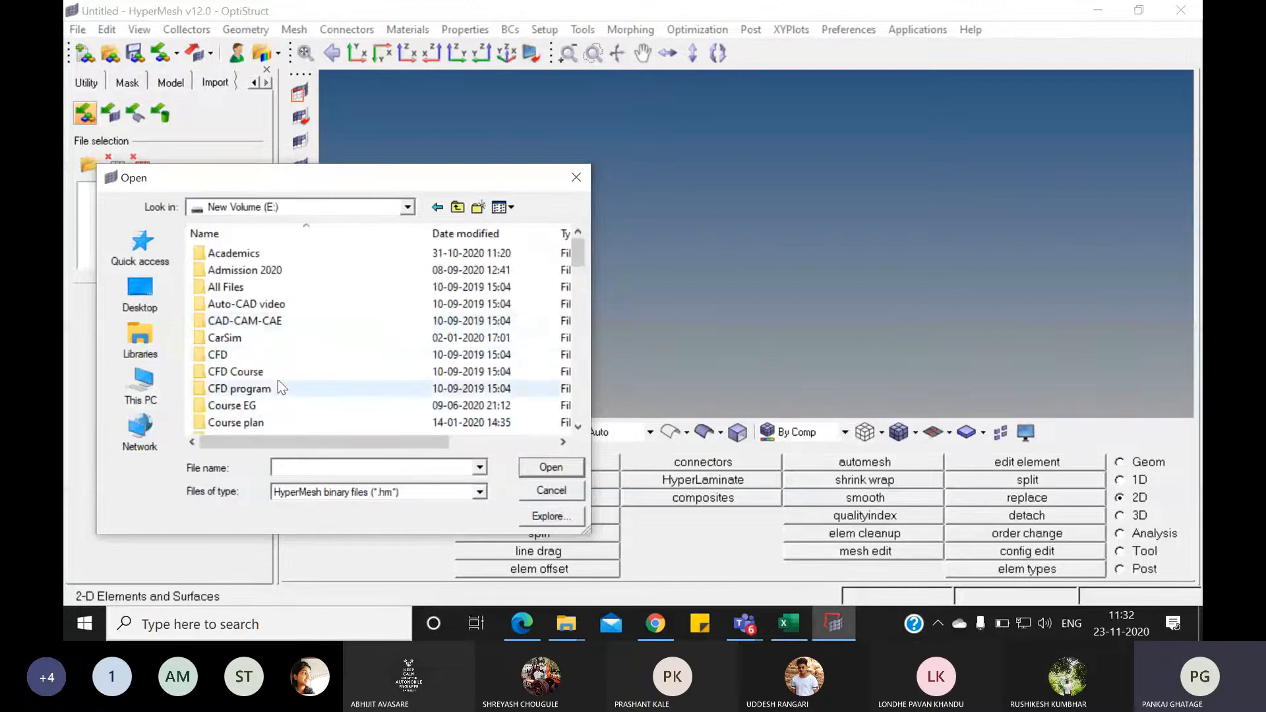
scroll(279, 382, "down", 3)
scroll(276, 387, "down", 3)
double_click(254, 389)
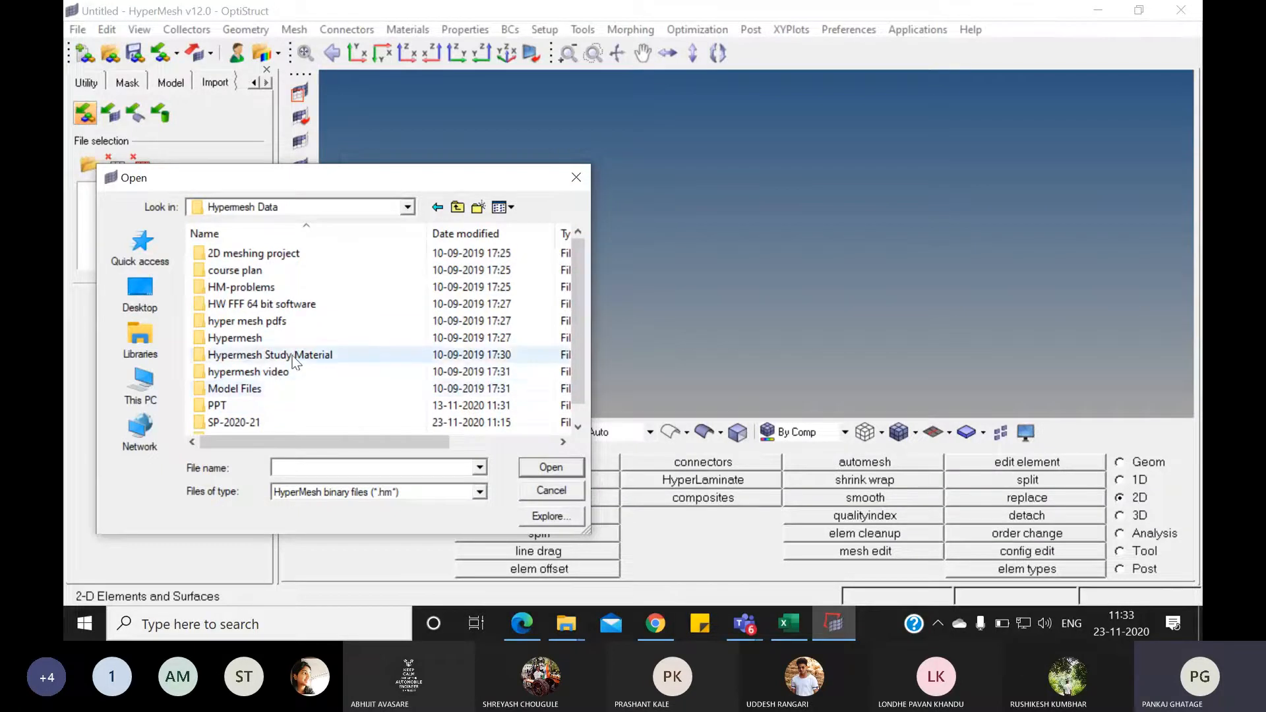
double_click(267, 354)
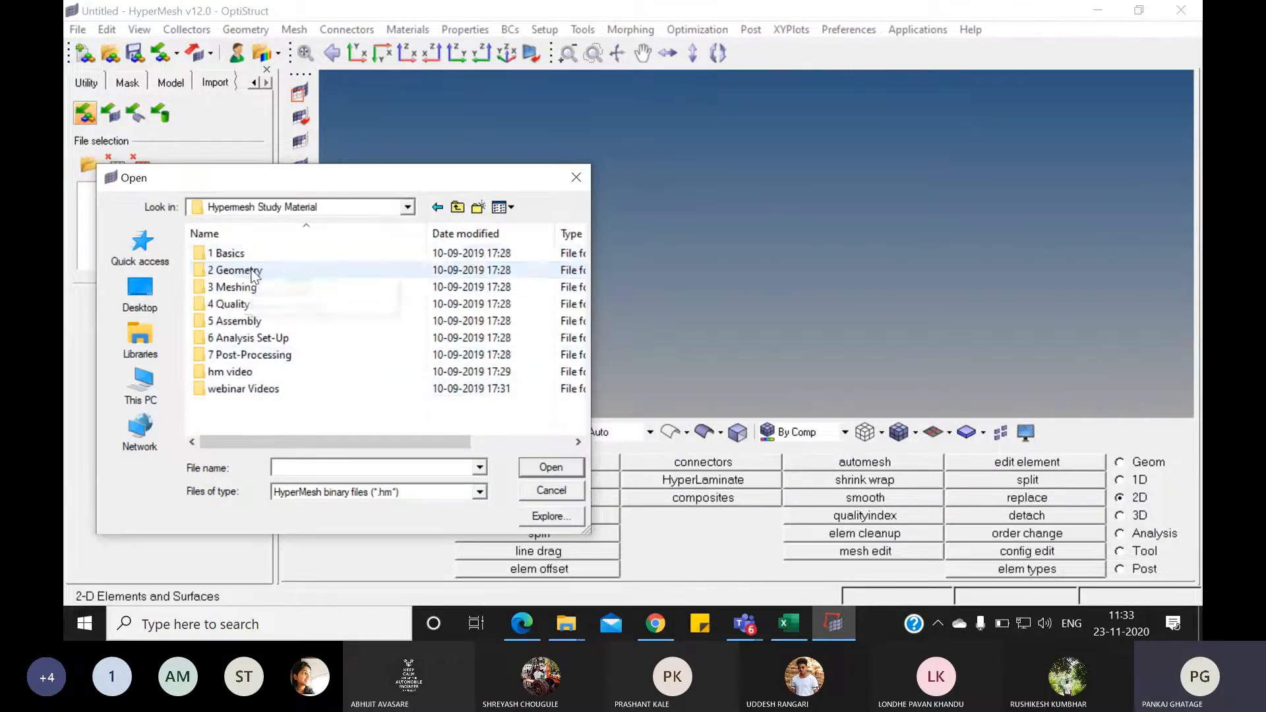
double_click(245, 268)
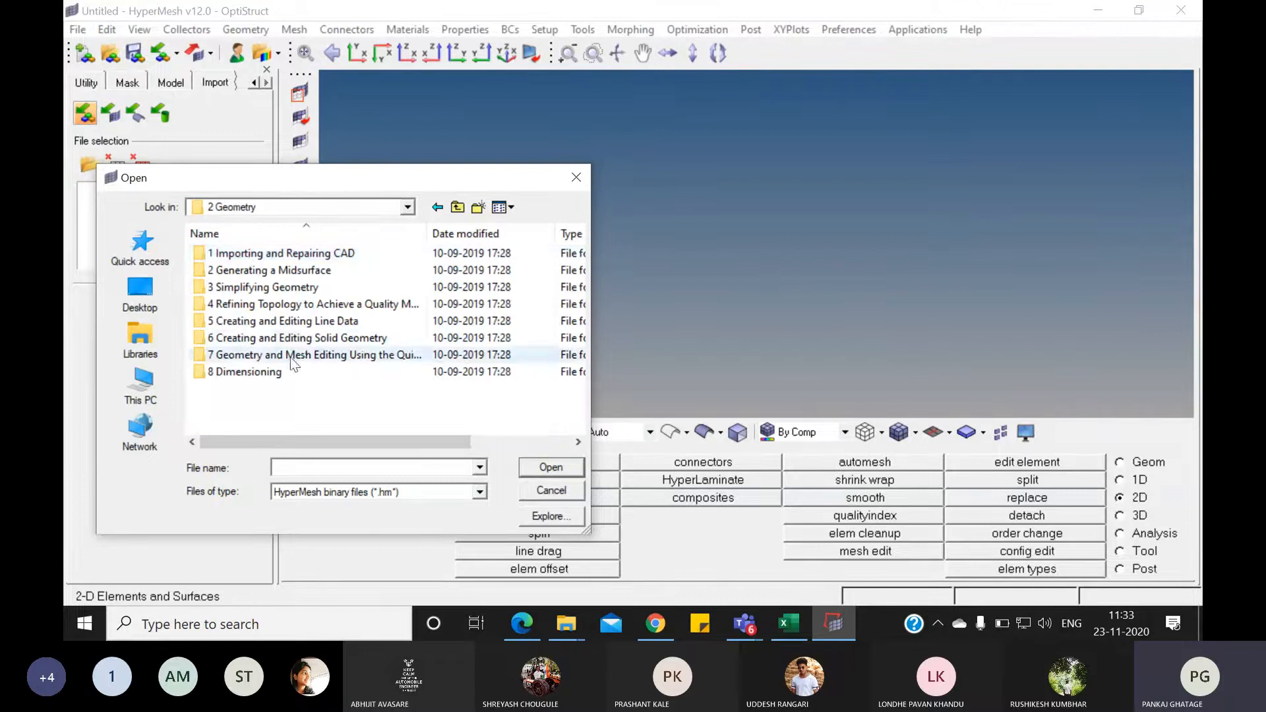
double_click(294, 254)
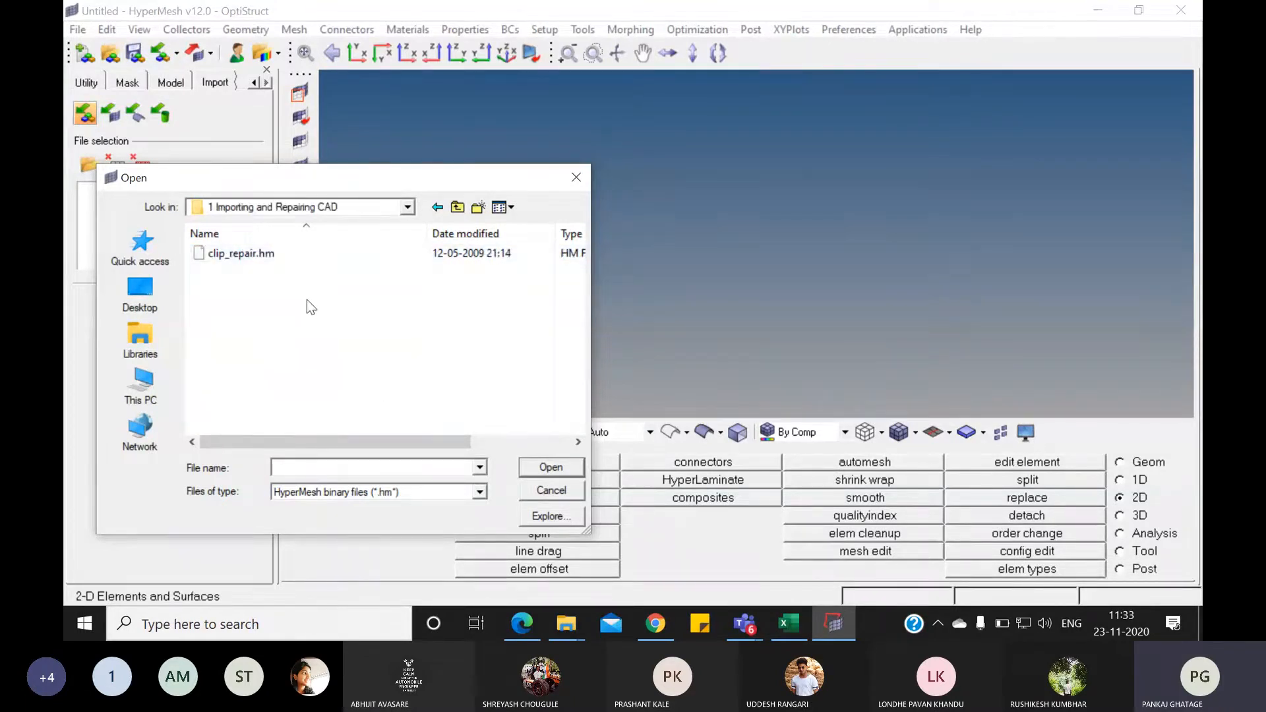
left_click(457, 207)
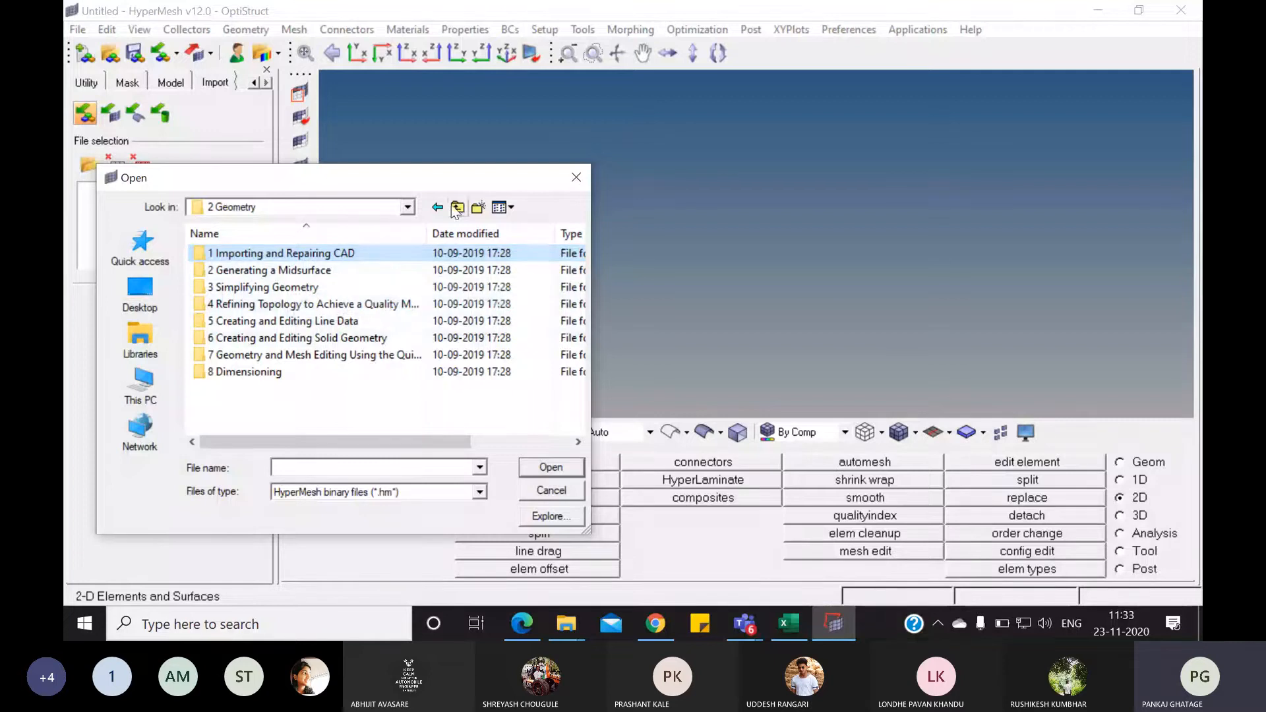
left_click(452, 206)
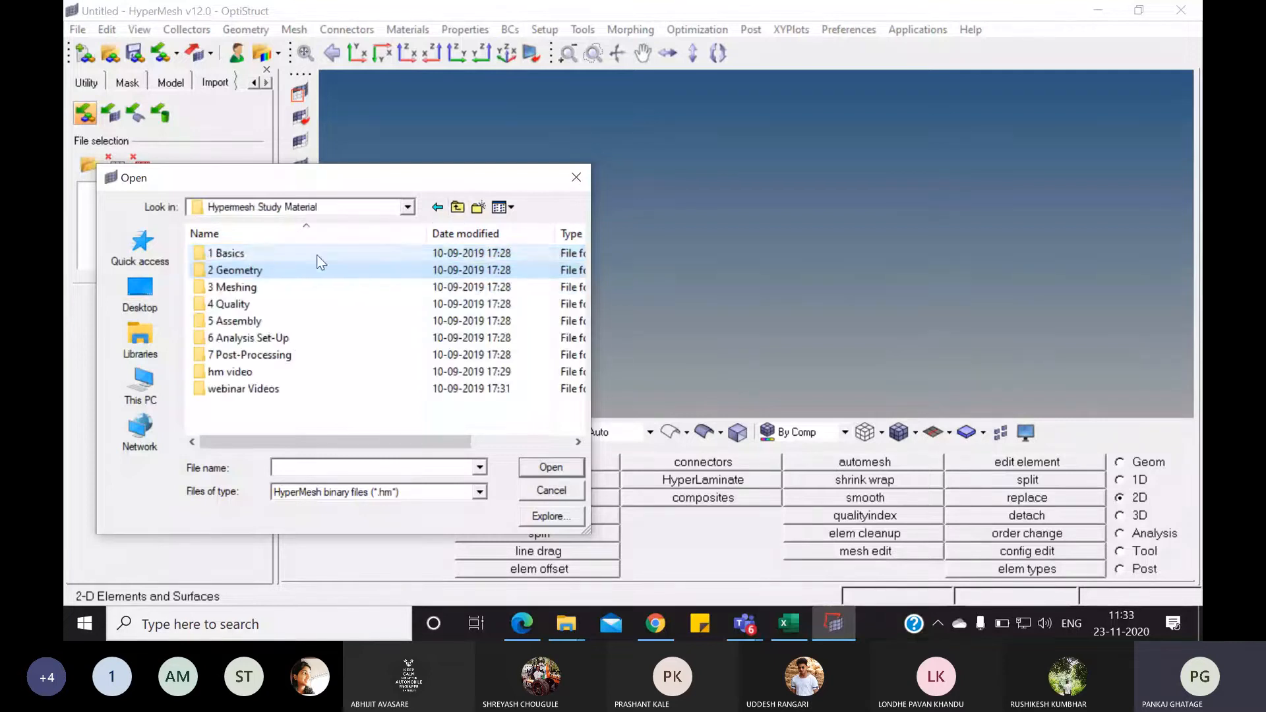
- Add bumper_cen_mid1.hm to the import list from the openandsave folder under 1 Basics, 2 Opening and Saving Files
double_click(317, 255)
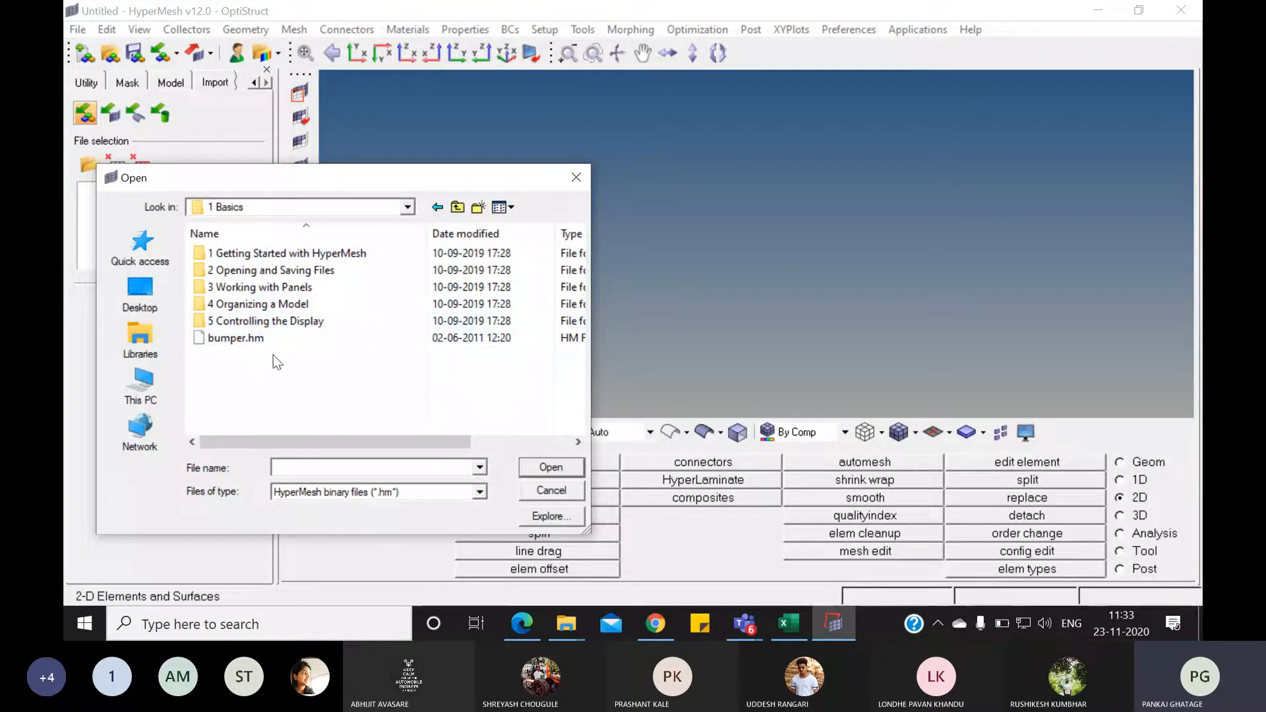
double_click(298, 270)
double_click(256, 259)
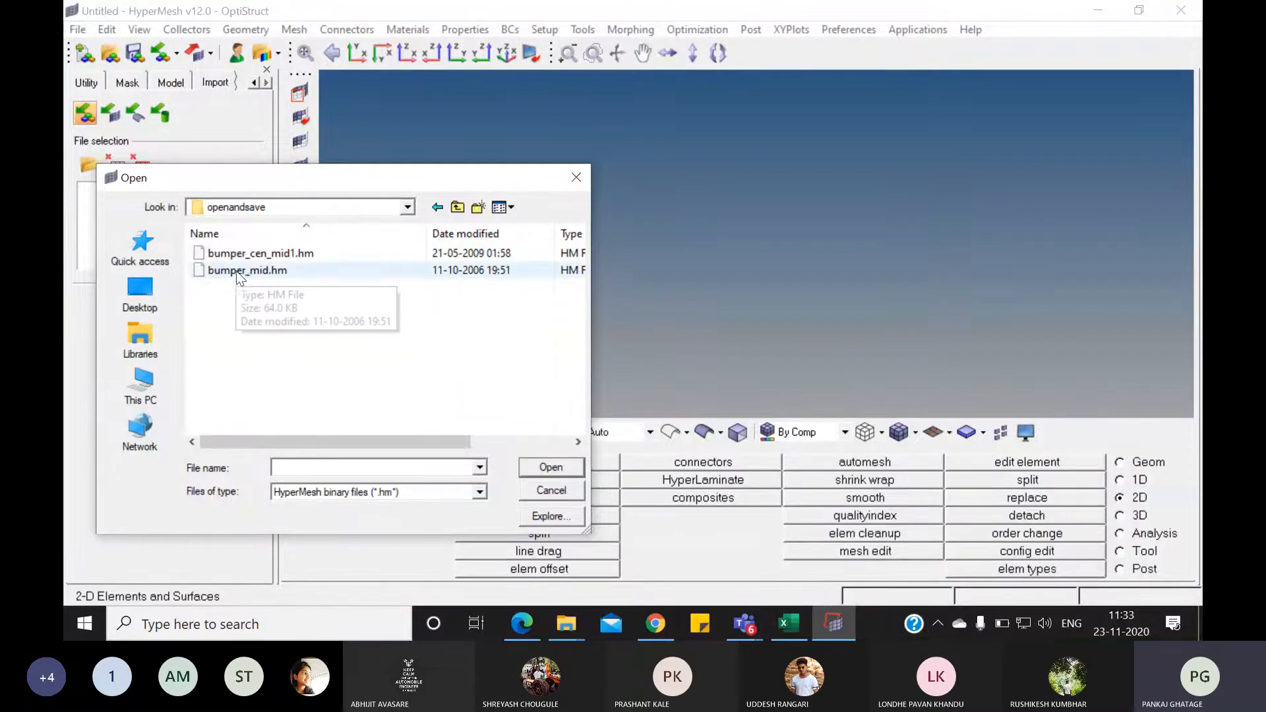
left_click(254, 255)
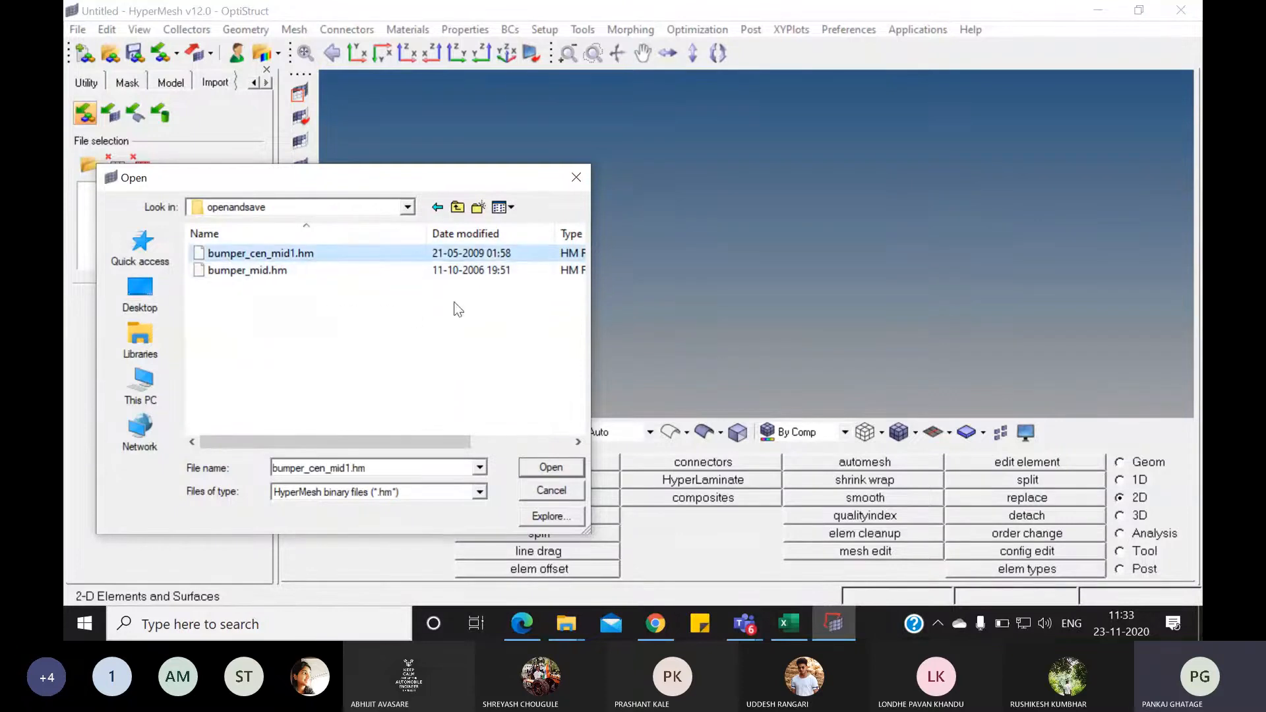
left_click(546, 468)
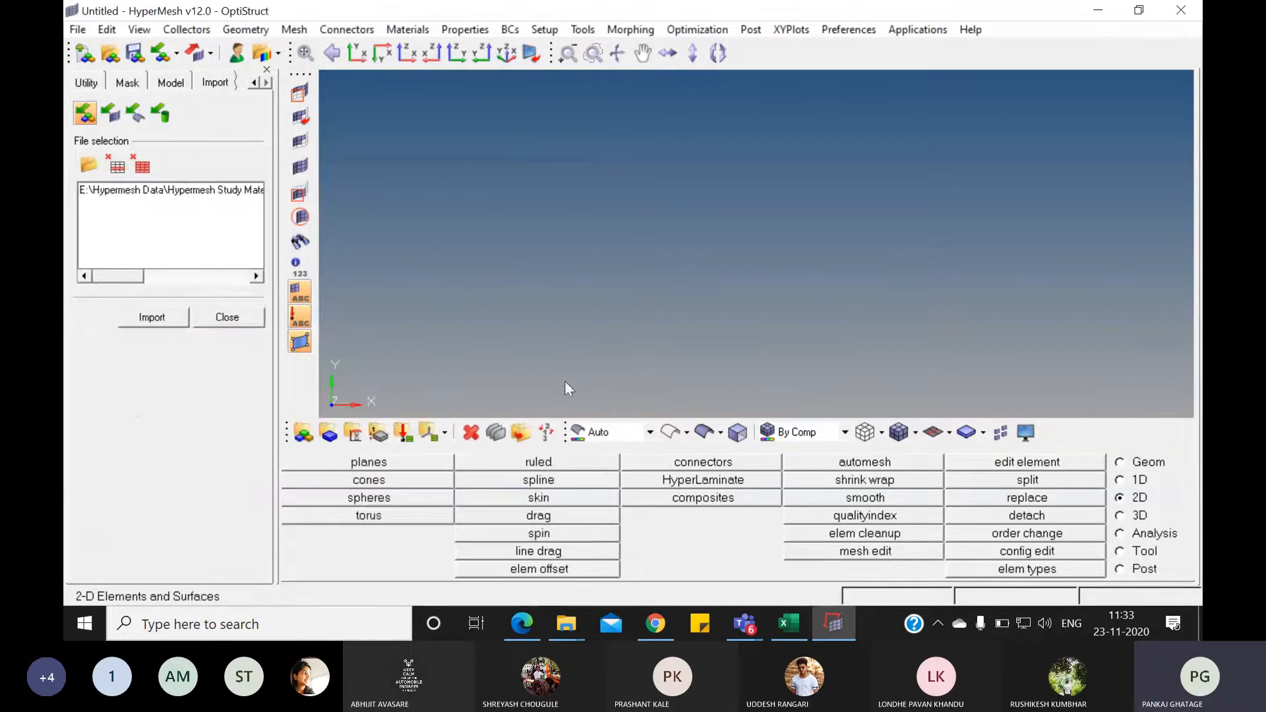
- Import the listed bumper_cen_mid1.hm model and inspect the whole meshed bumper in three dimensions
left_click(174, 191)
left_click(151, 317)
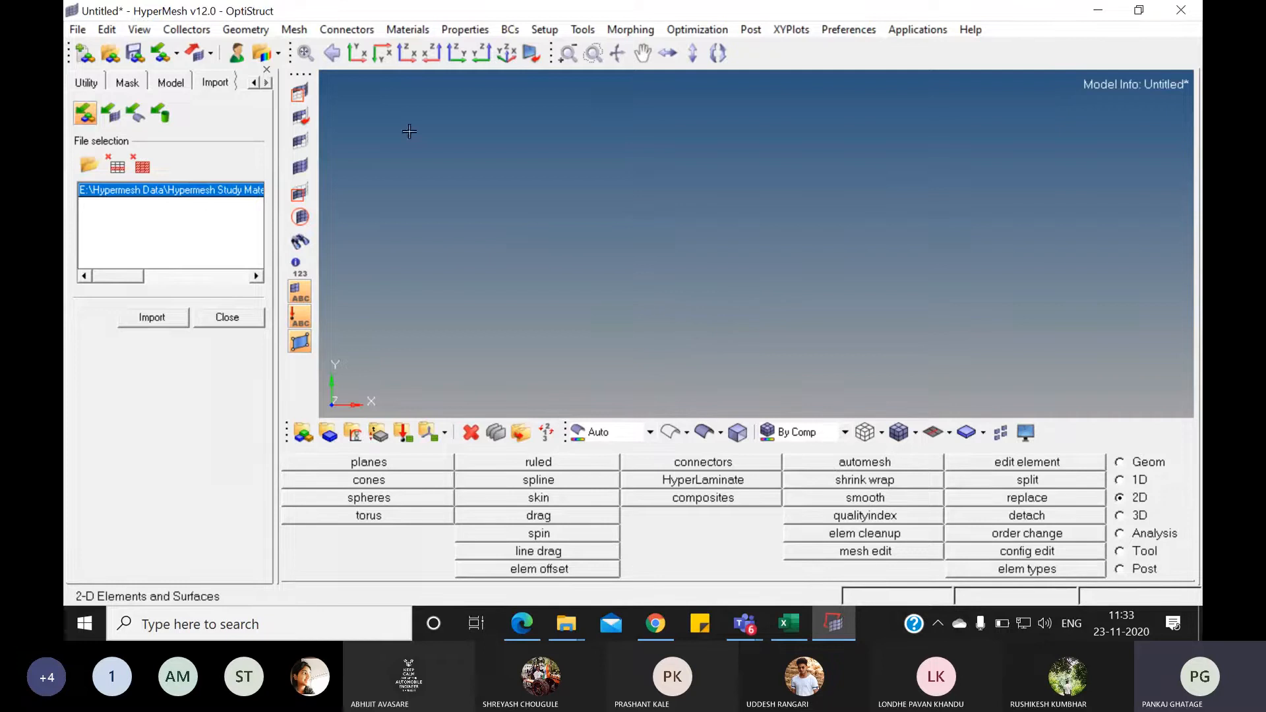
left_click(304, 58)
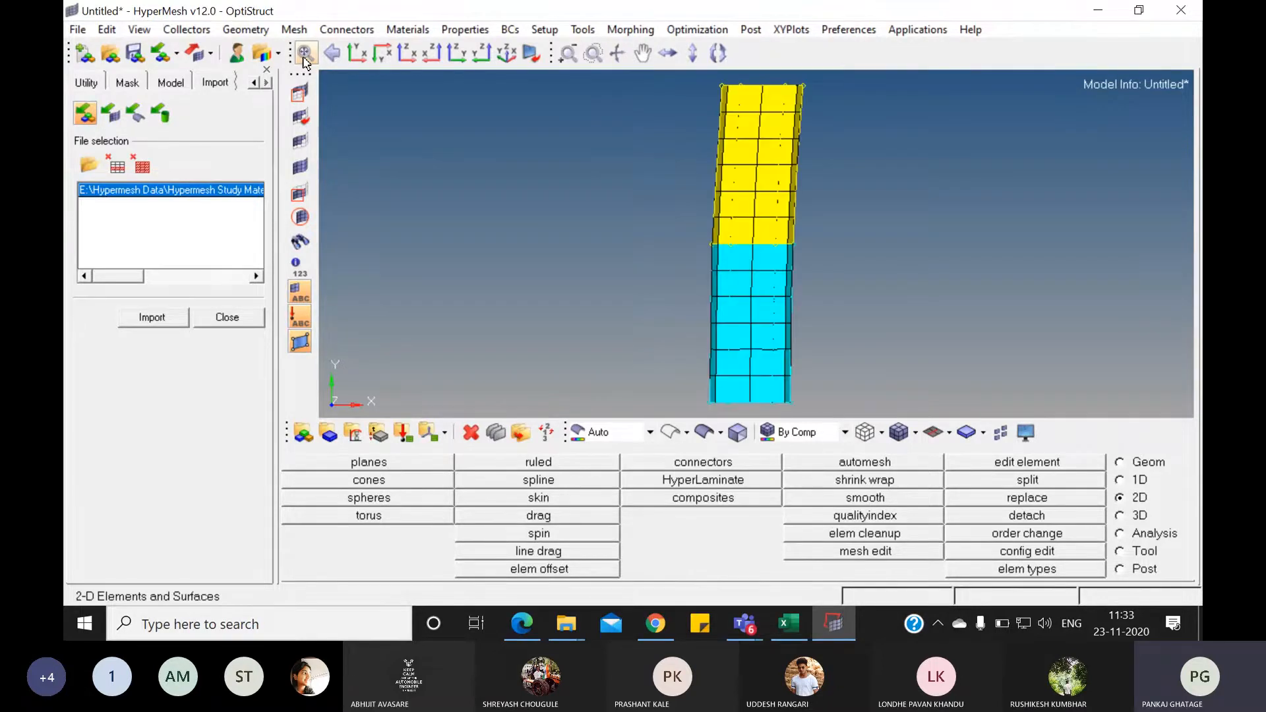
left_click_drag(753, 323, 938, 206, "ctrl")
left_click_drag(741, 296, 890, 271, "ctrl")
left_click_drag(695, 309, 761, 266, "ctrl")
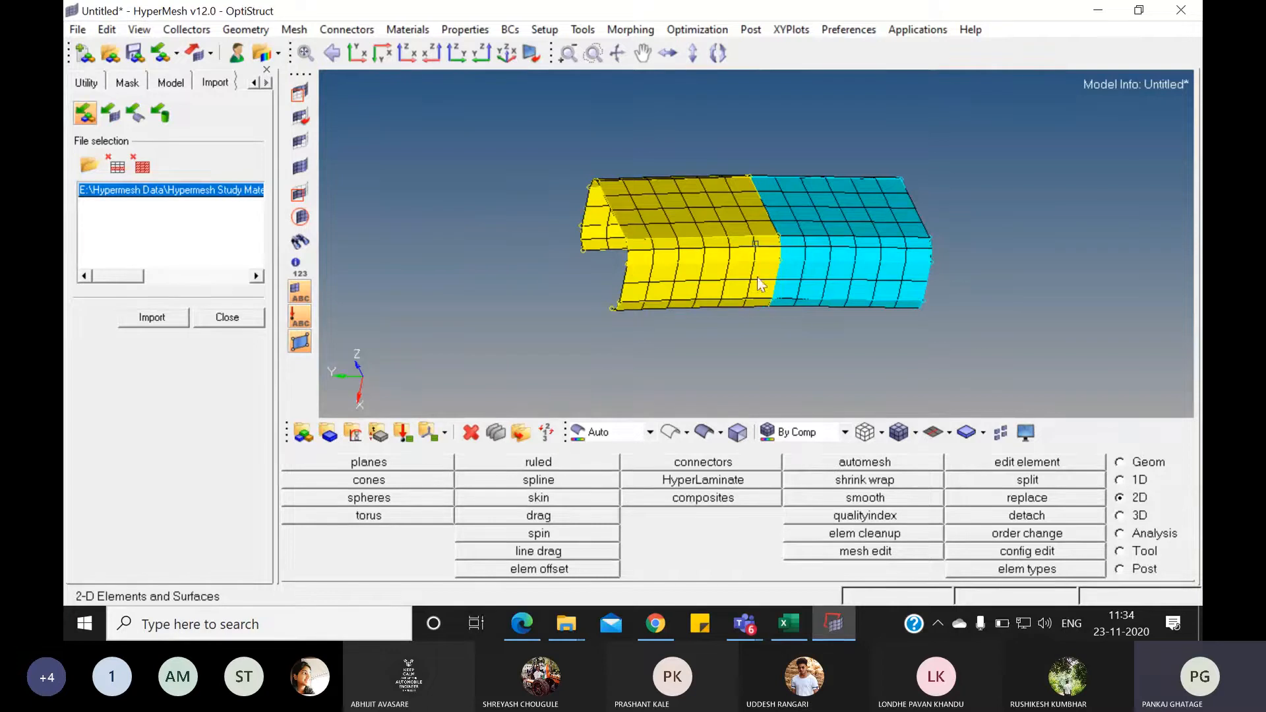
- Try the wireframe displays, and leave the bumper with shaded elements and mesh lines plus shaded geometry
left_click(868, 432)
left_click(898, 433)
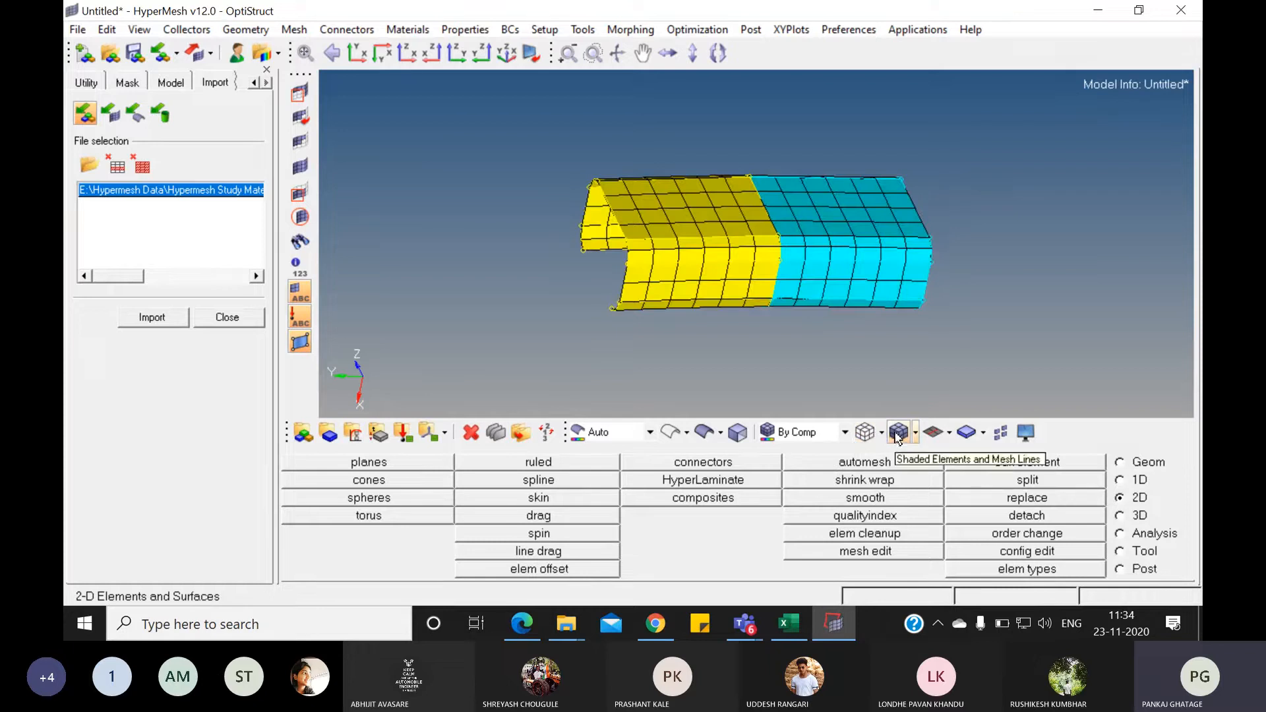
left_click(706, 433)
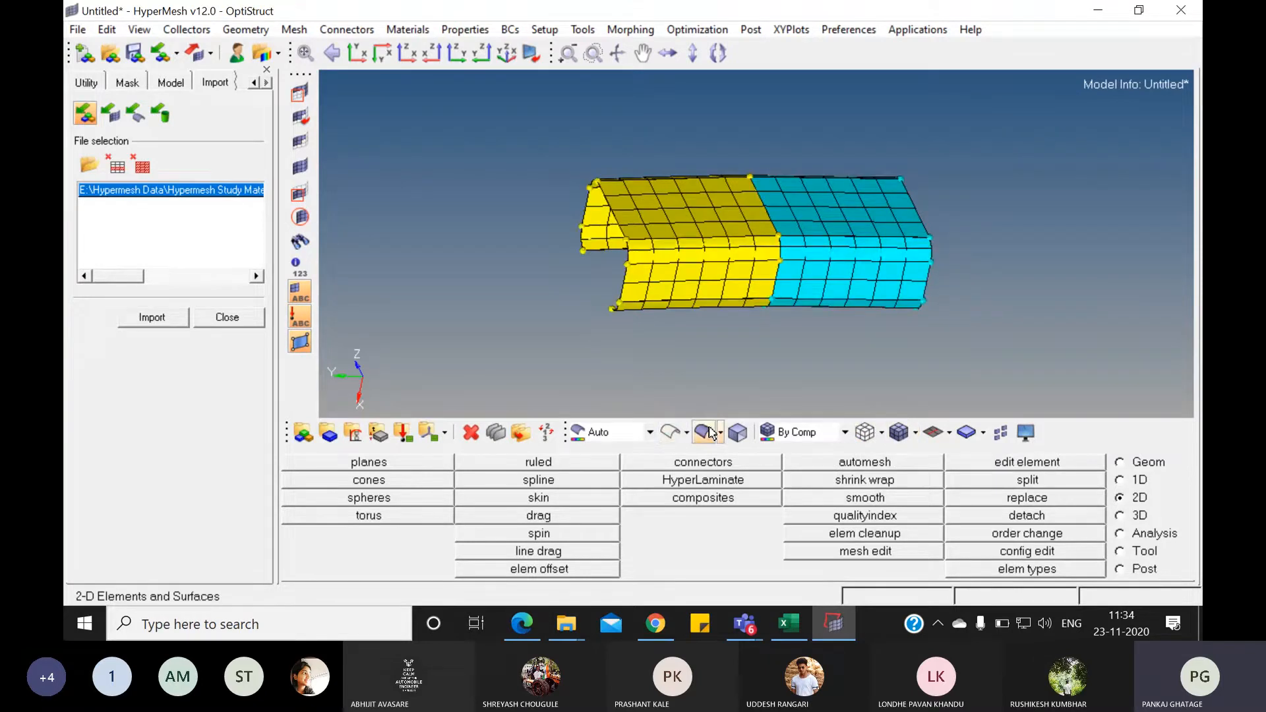
left_click(671, 433)
left_click(704, 432)
- List the model's components, and hide the meshes of center and mid1 as well as the geometry of mid1
left_click(159, 86)
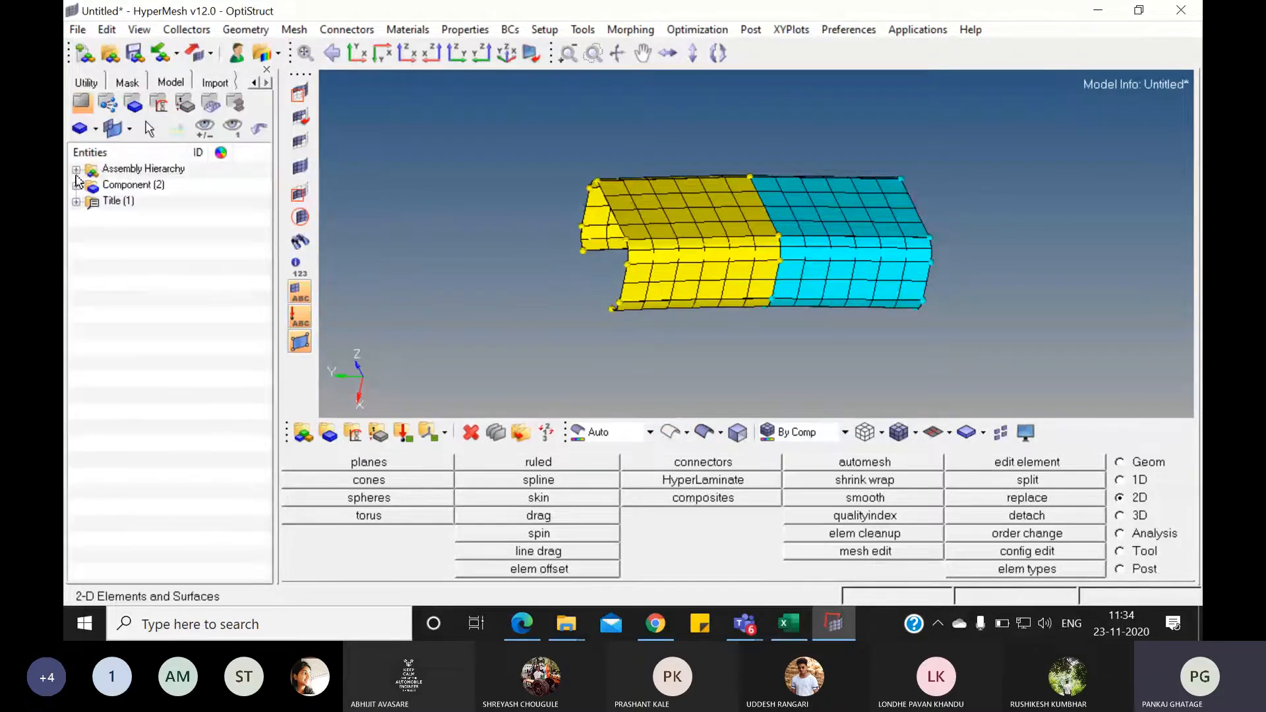
left_click(76, 186)
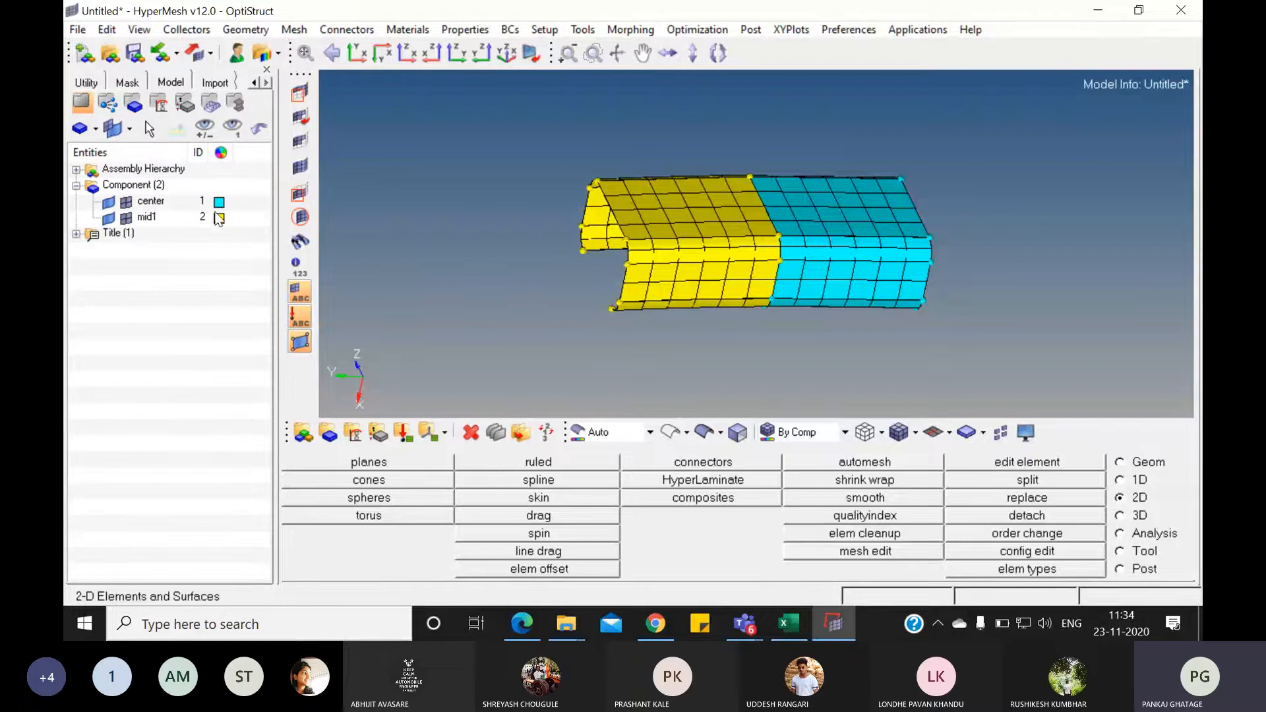
left_click(127, 203)
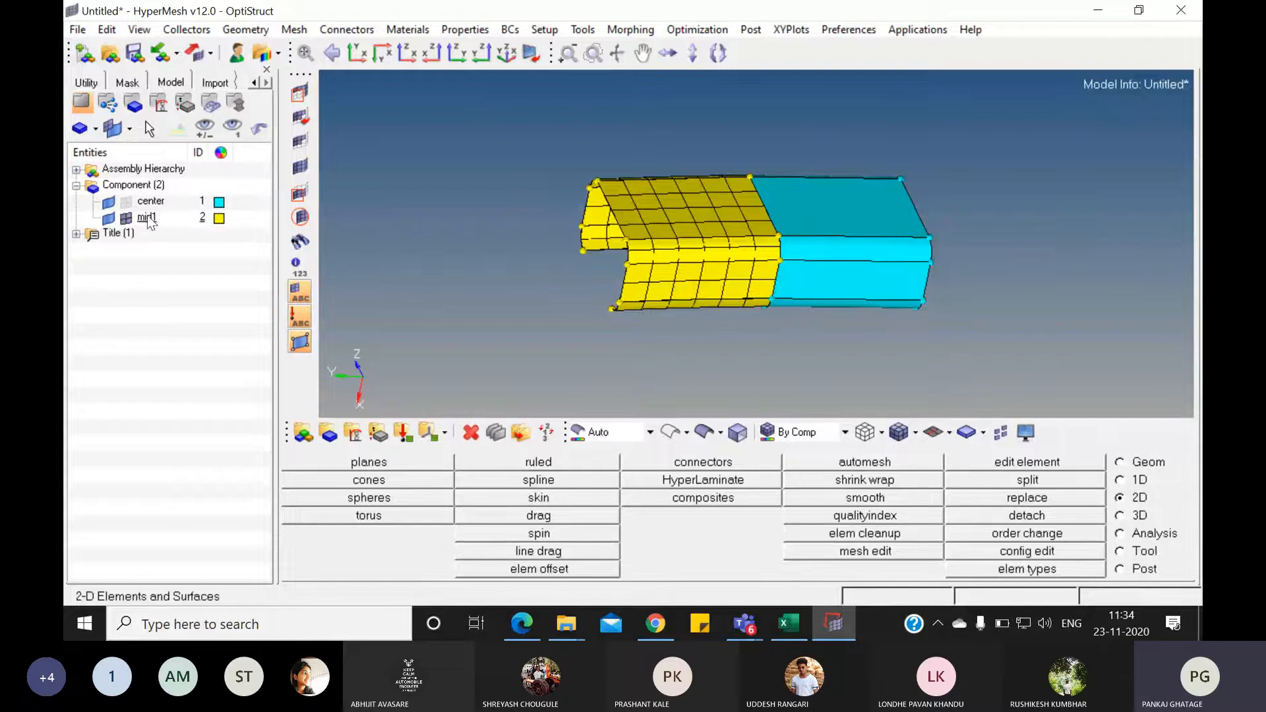
left_click(125, 217)
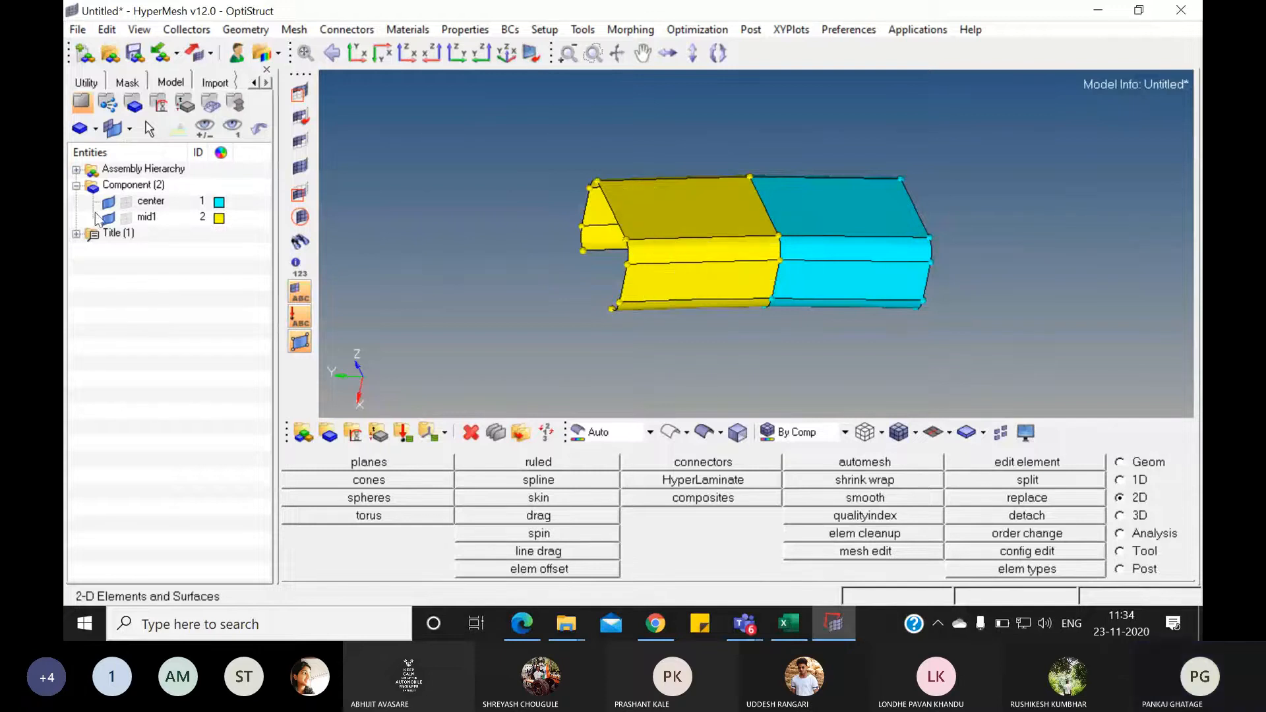
left_click(107, 219)
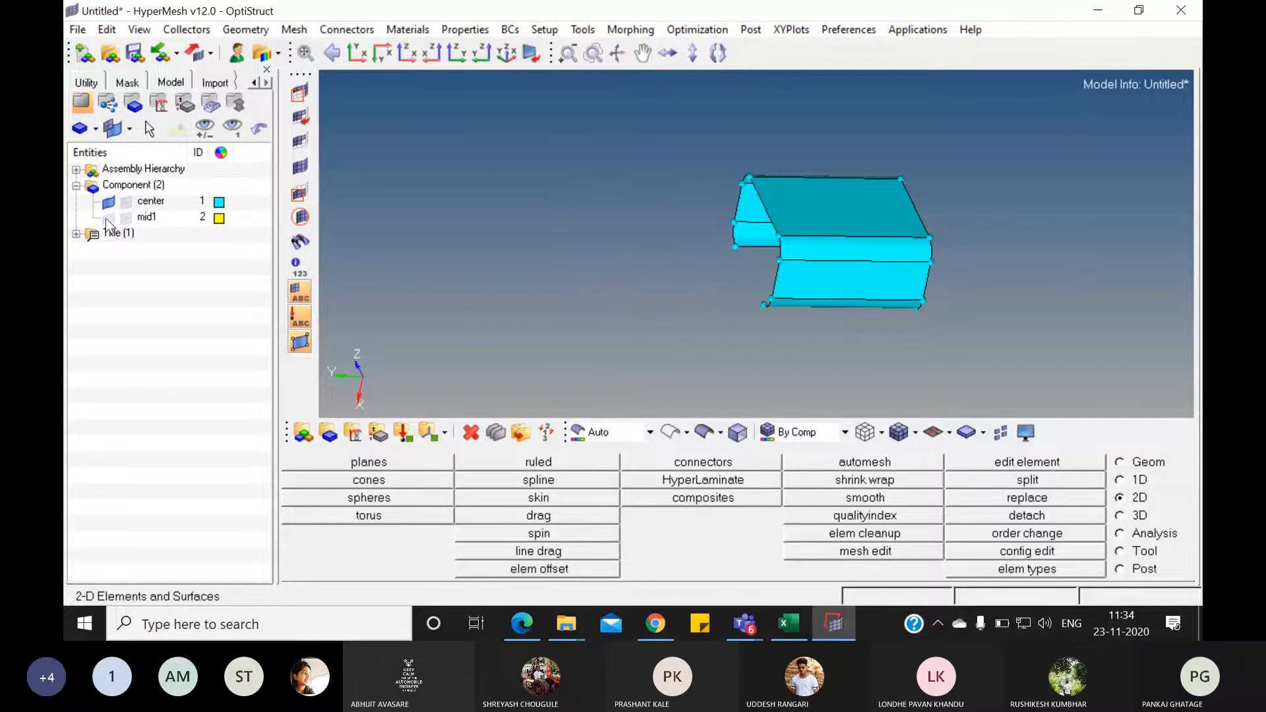
- Show the geometry and mesh of mid1 and the mesh of center again
left_click(106, 219)
left_click(125, 217)
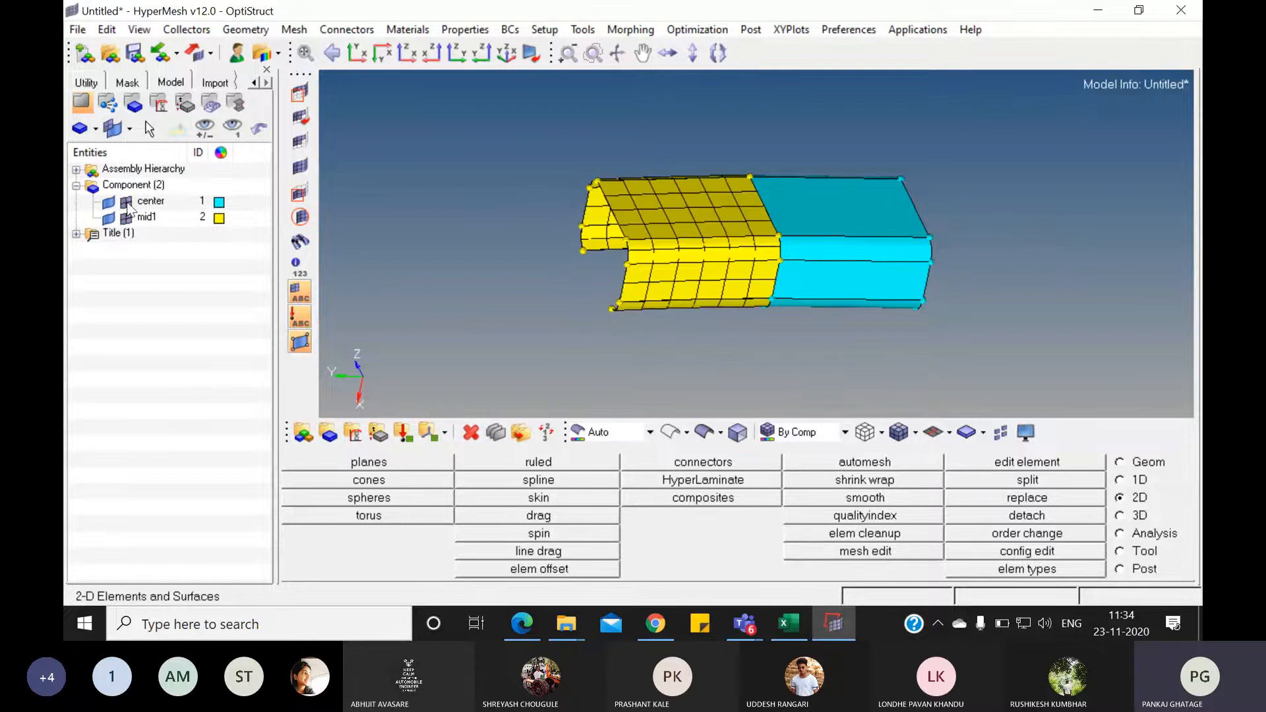
left_click(125, 201)
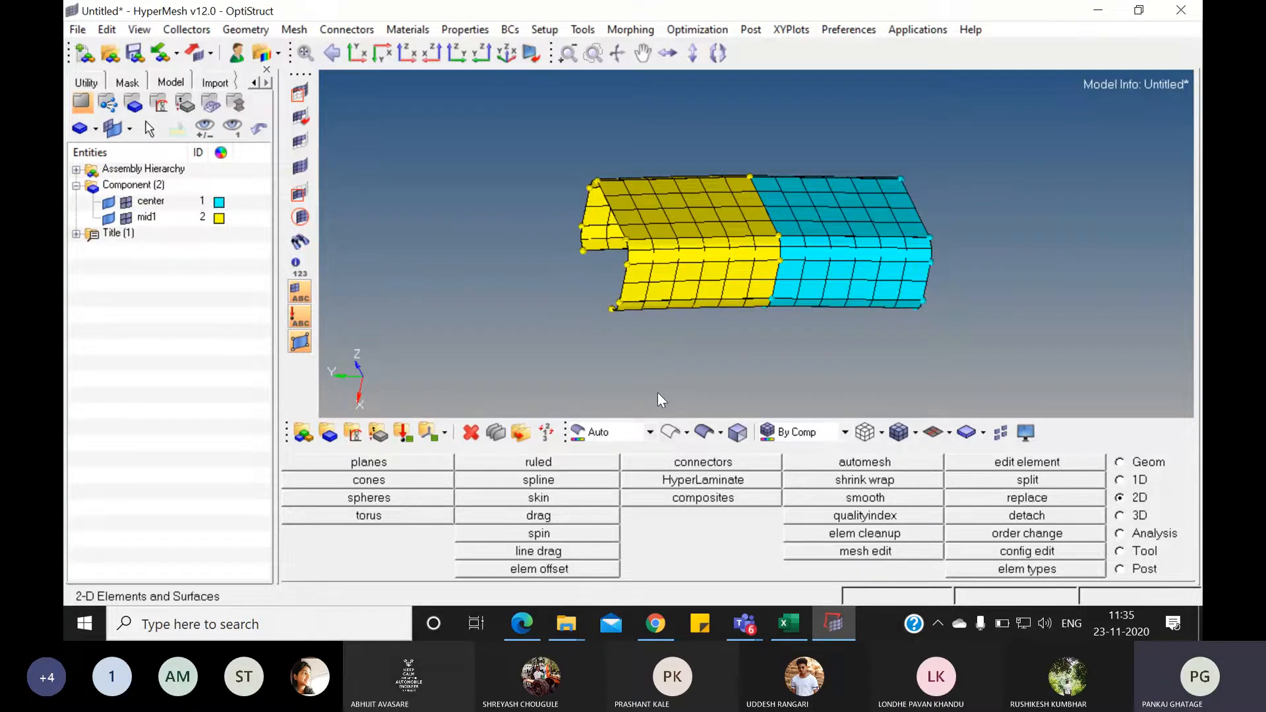
- Start another model import, replacing the listed file with bumper_mid.hm from the openandsave folder
left_click(177, 54)
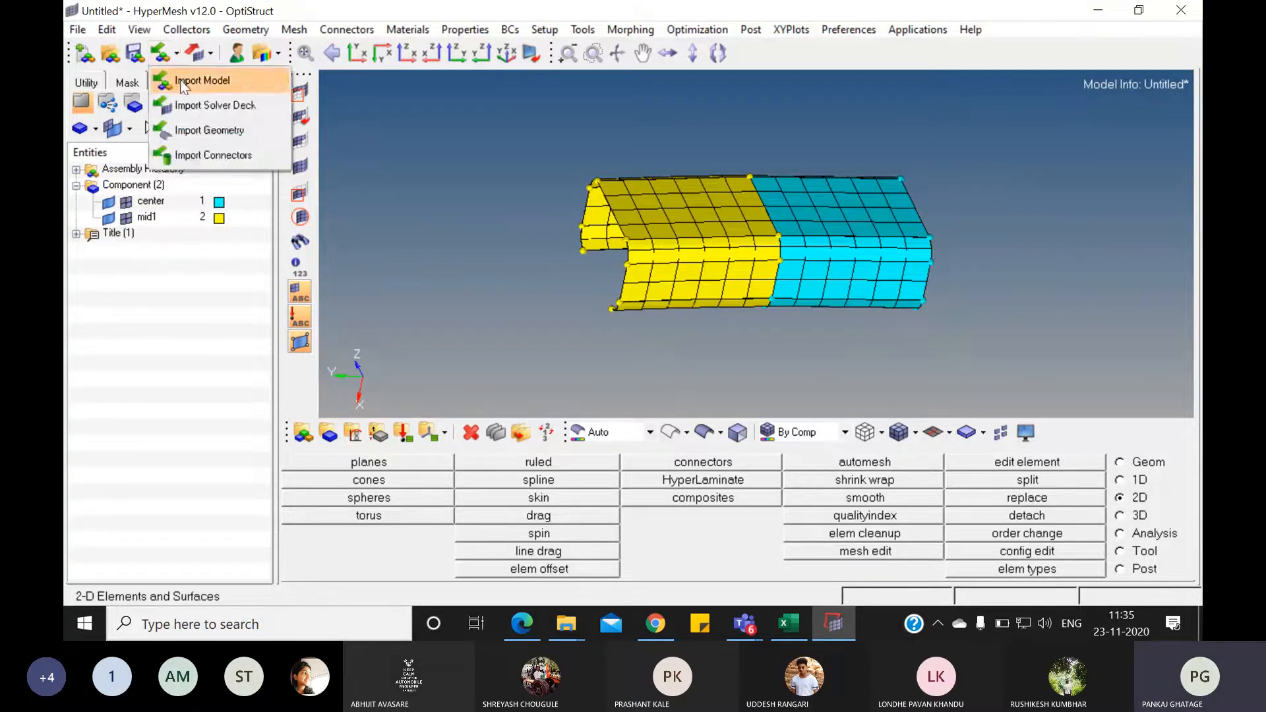
left_click(183, 82)
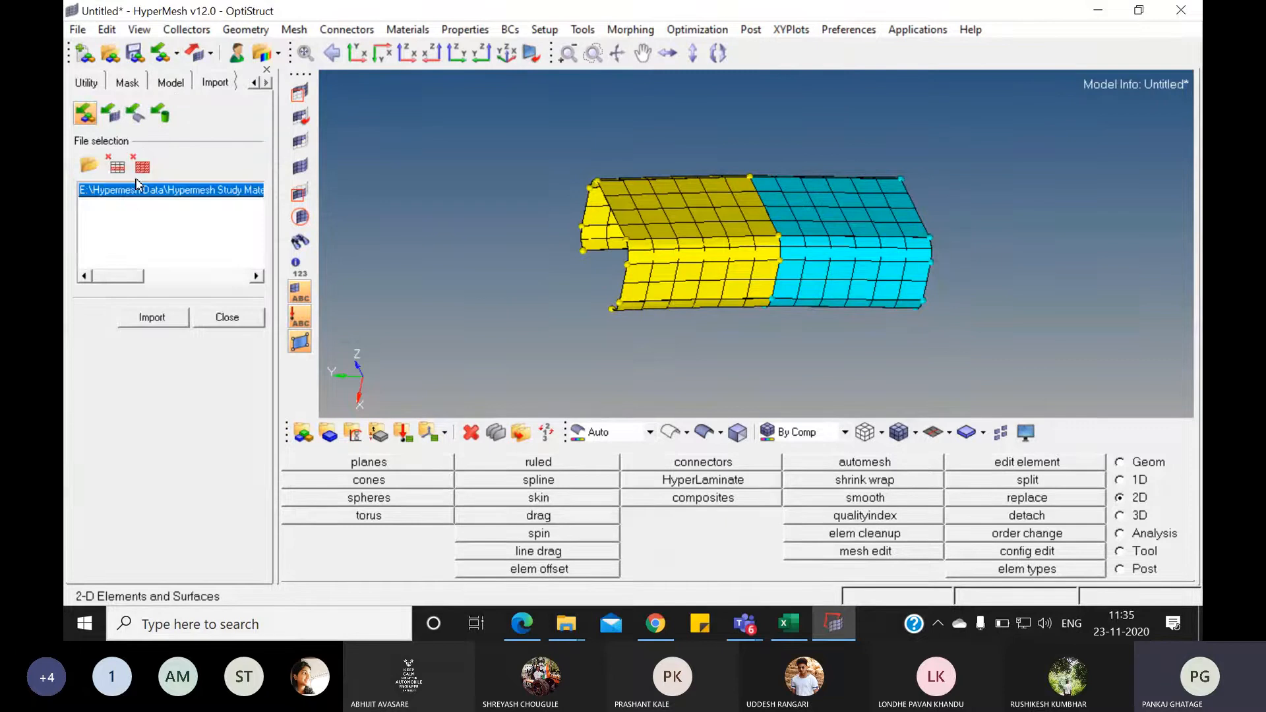
left_click(117, 166)
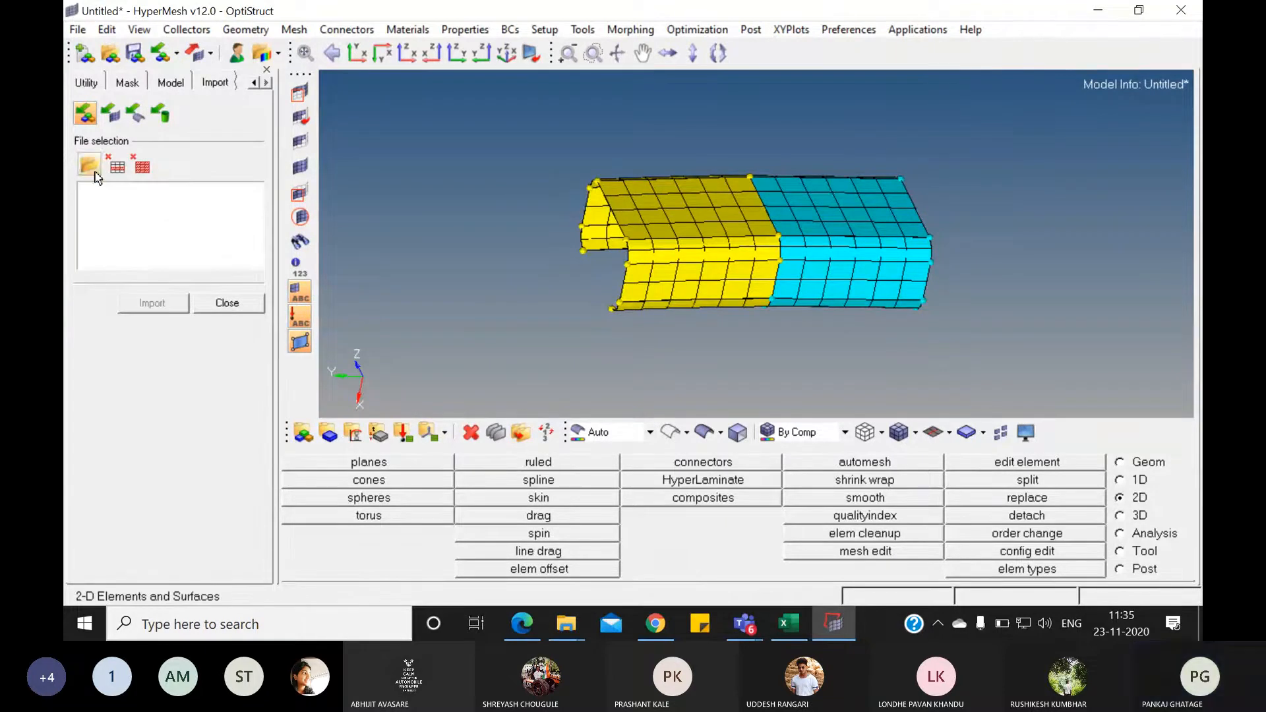
left_click(91, 166)
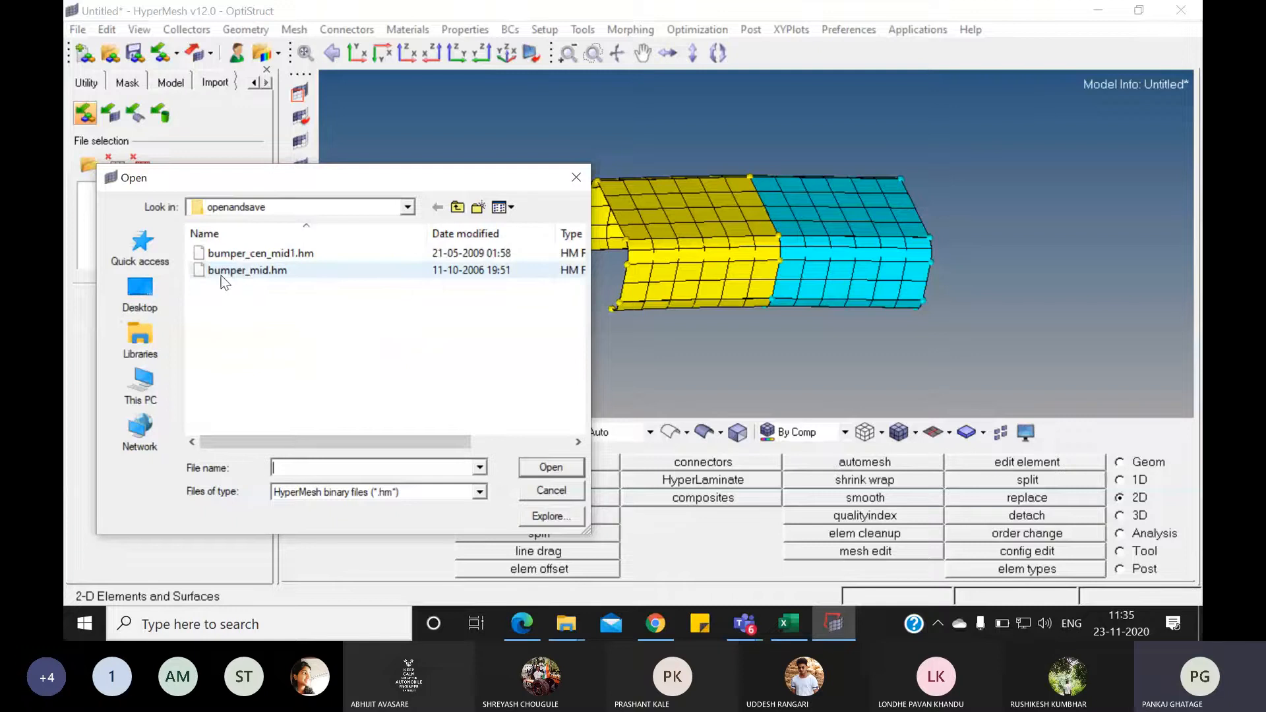
left_click(266, 273)
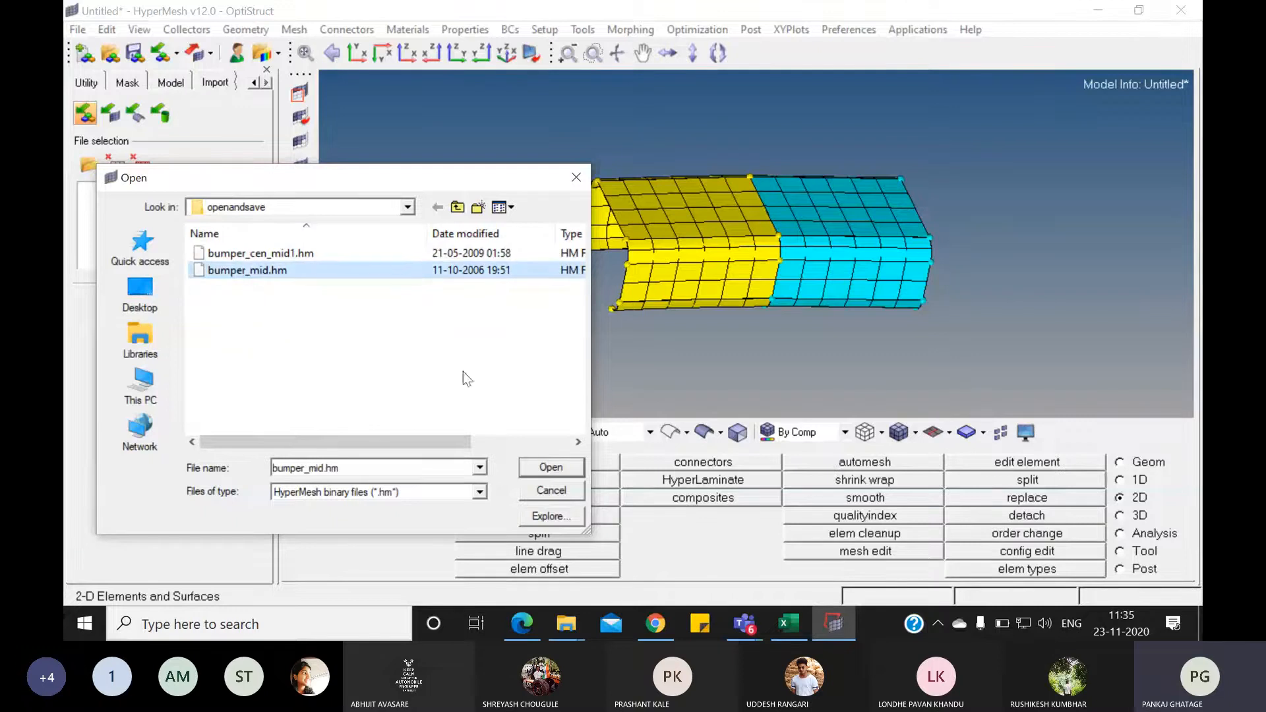
left_click(551, 469)
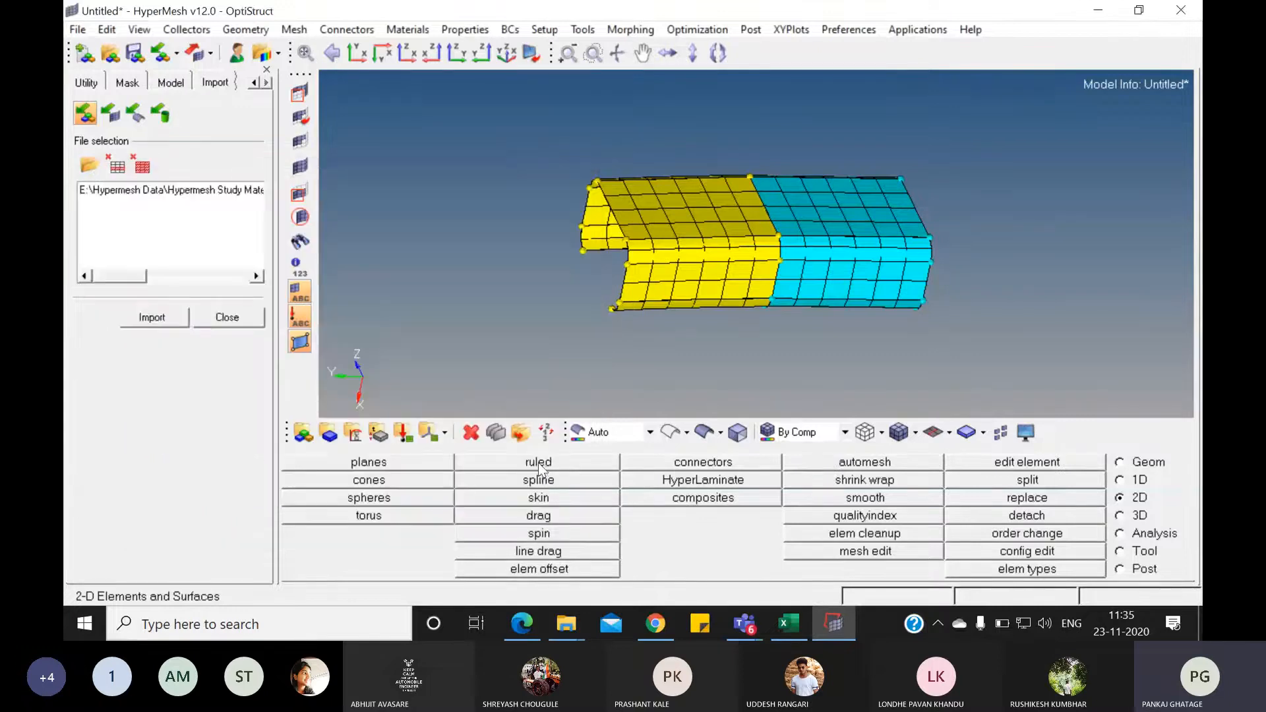
- Import the listed bumper_mid.hm model and inspect the extended bumper in three dimensions
left_click(160, 191)
left_click(165, 323)
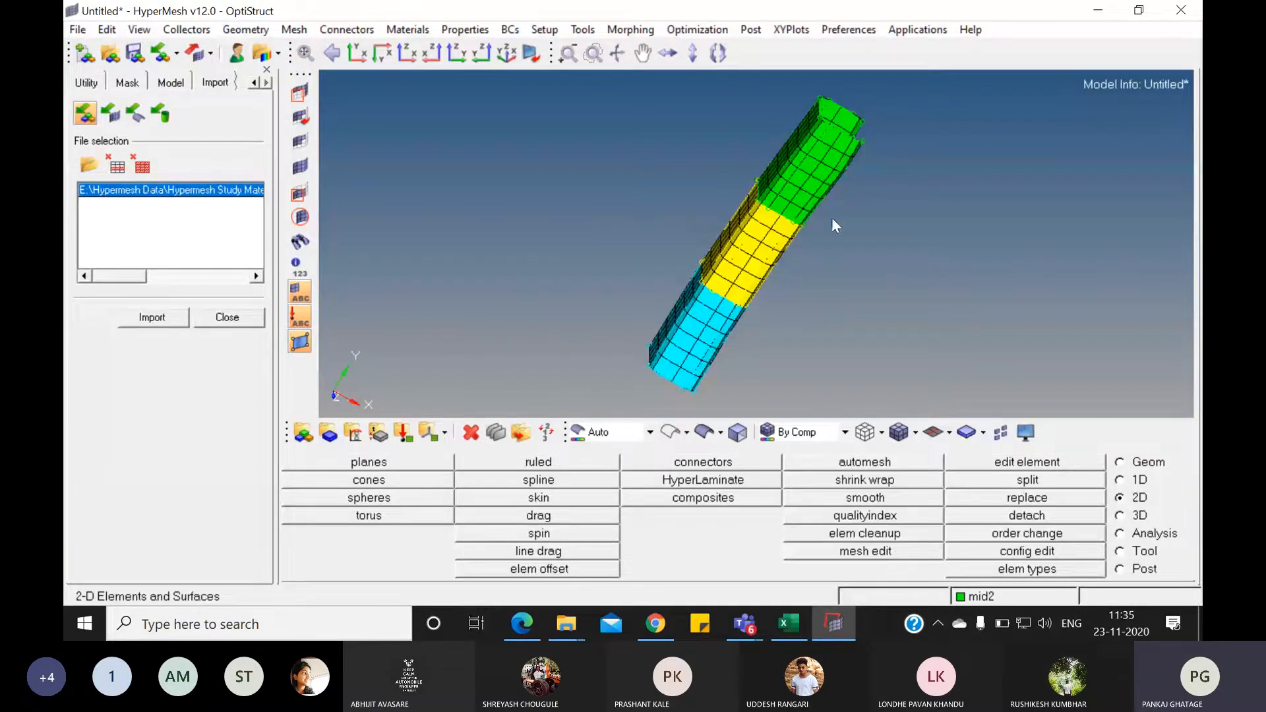
left_click_drag(837, 176, 747, 261, "ctrl")
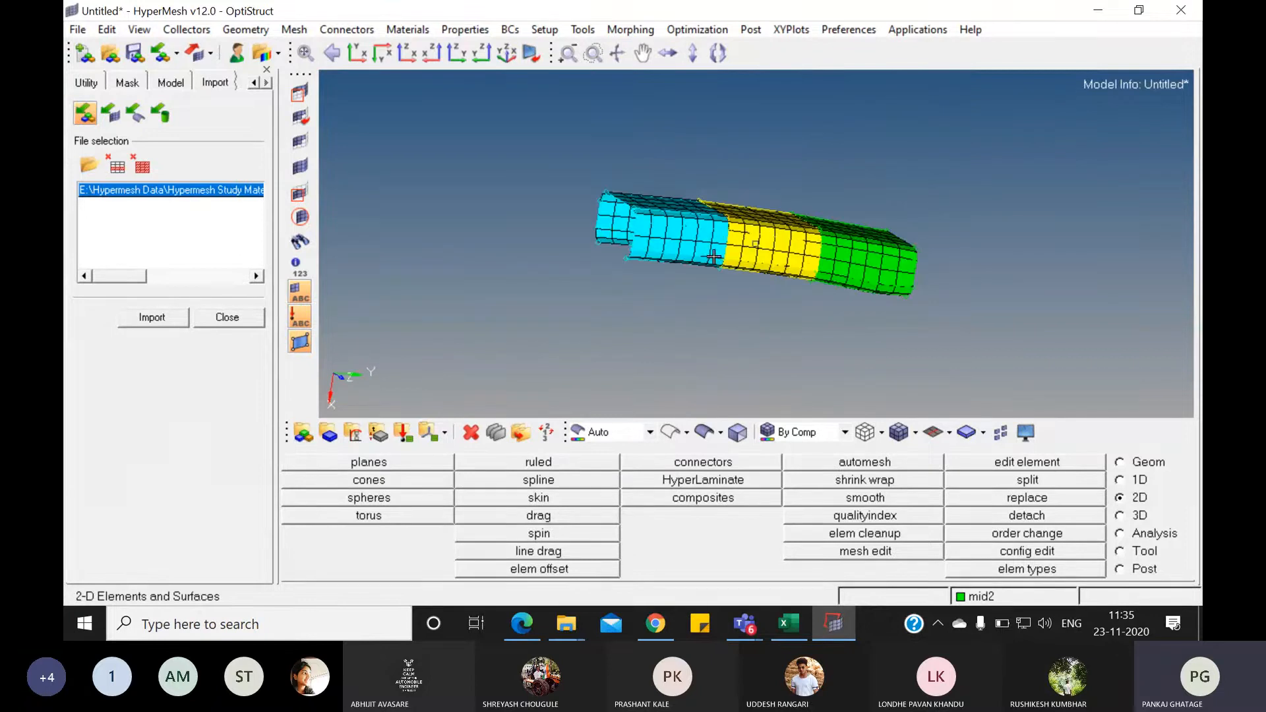
left_click_drag(858, 274, 839, 315, "ctrl")
- Close the import settings, list the model's components and inspect the center, mid1 and mid2 sections on the model
left_click(249, 319)
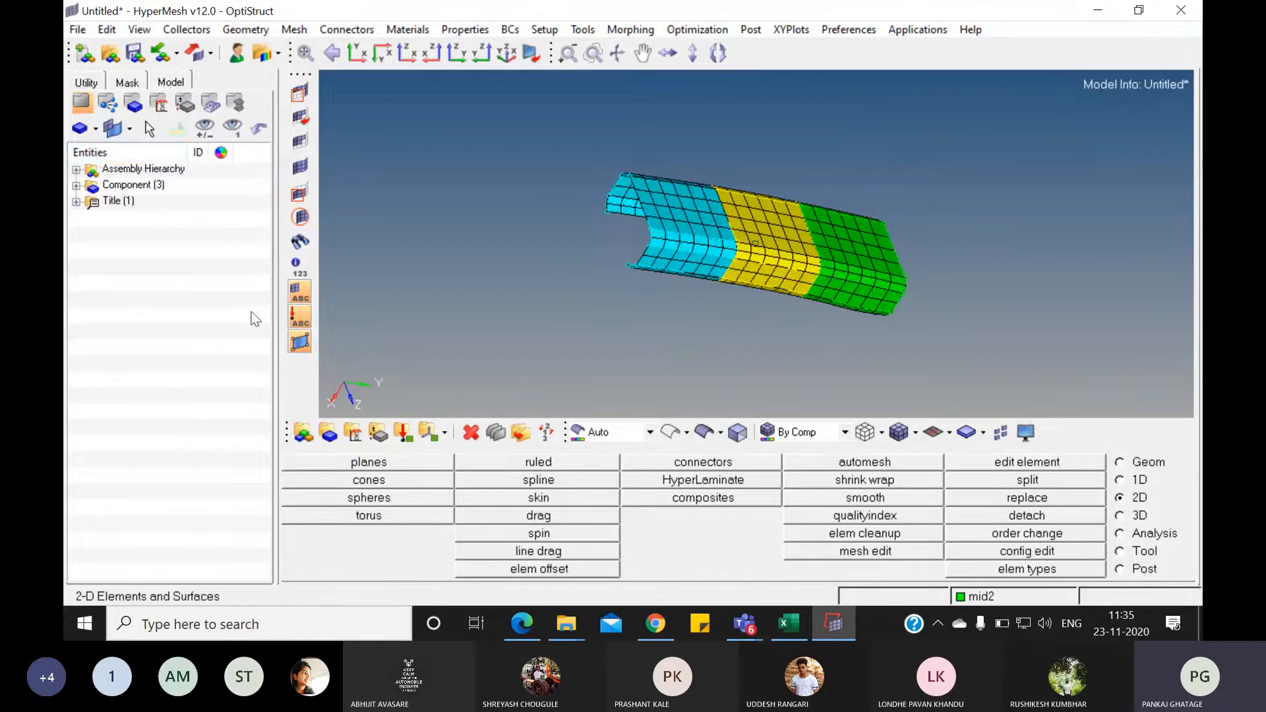
left_click(76, 185)
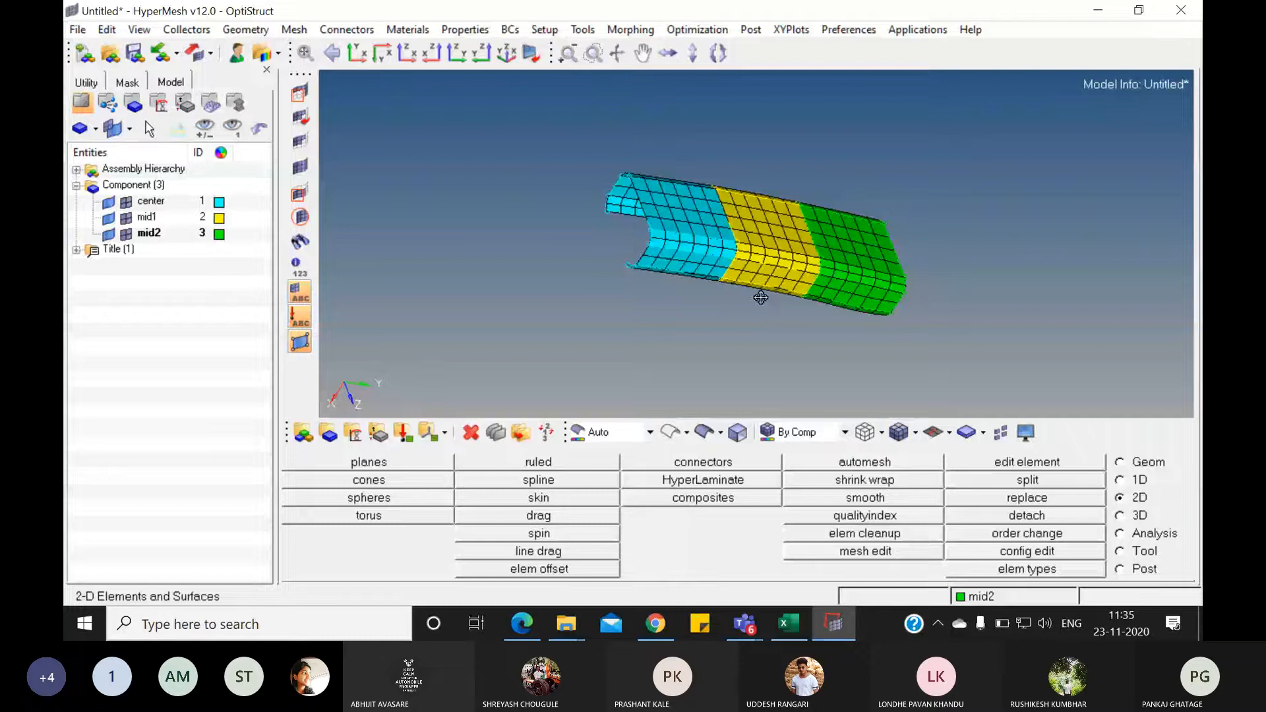
left_click_drag(697, 241, 635, 252, "ctrl")
mouse_move(616, 203)
left_mouse_down("ctrl")
mouse_move(661, 271)
mouse_move(611, 186)
mouse_move(551, 259)
mouse_move(851, 190)
mouse_move(772, 240)
mouse_move(759, 217)
mouse_move(775, 202)
left_mouse_up("ctrl")
right_click_drag(775, 203, 810, 308, "ctrl")
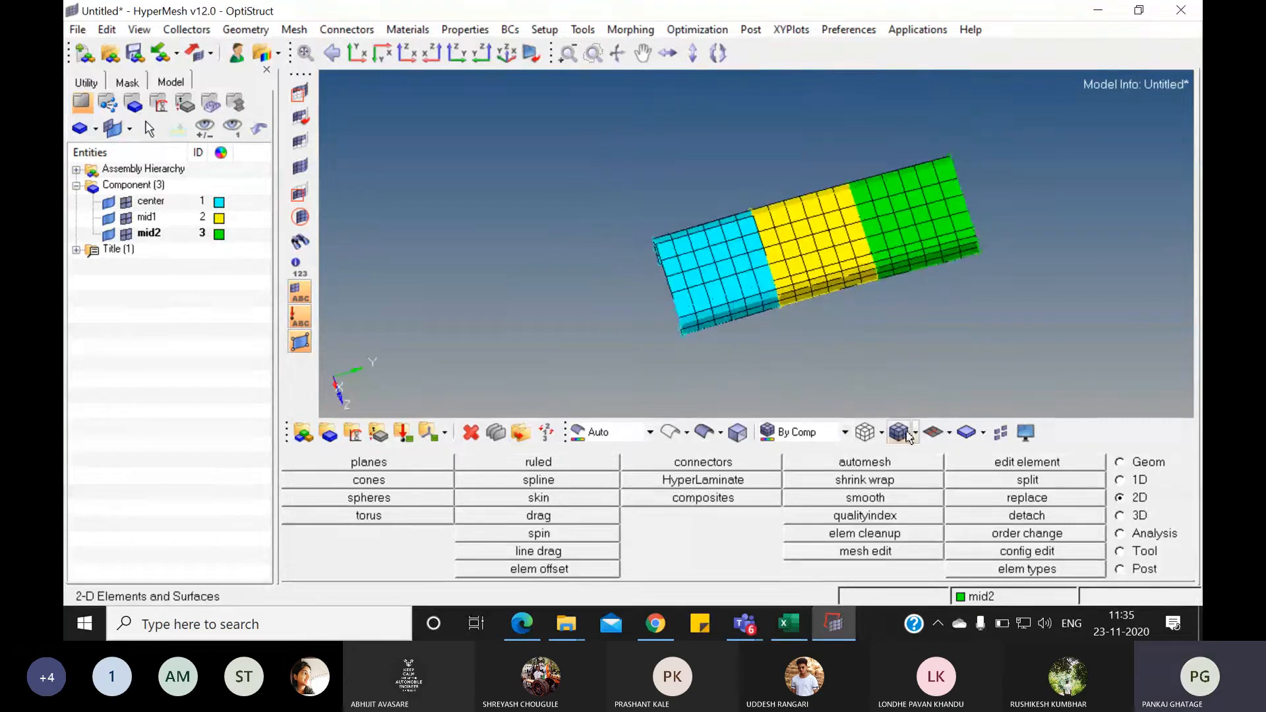
- Hide the meshes of mid2, mid1 and center, and show all of them again
left_click(126, 234)
left_click(126, 218)
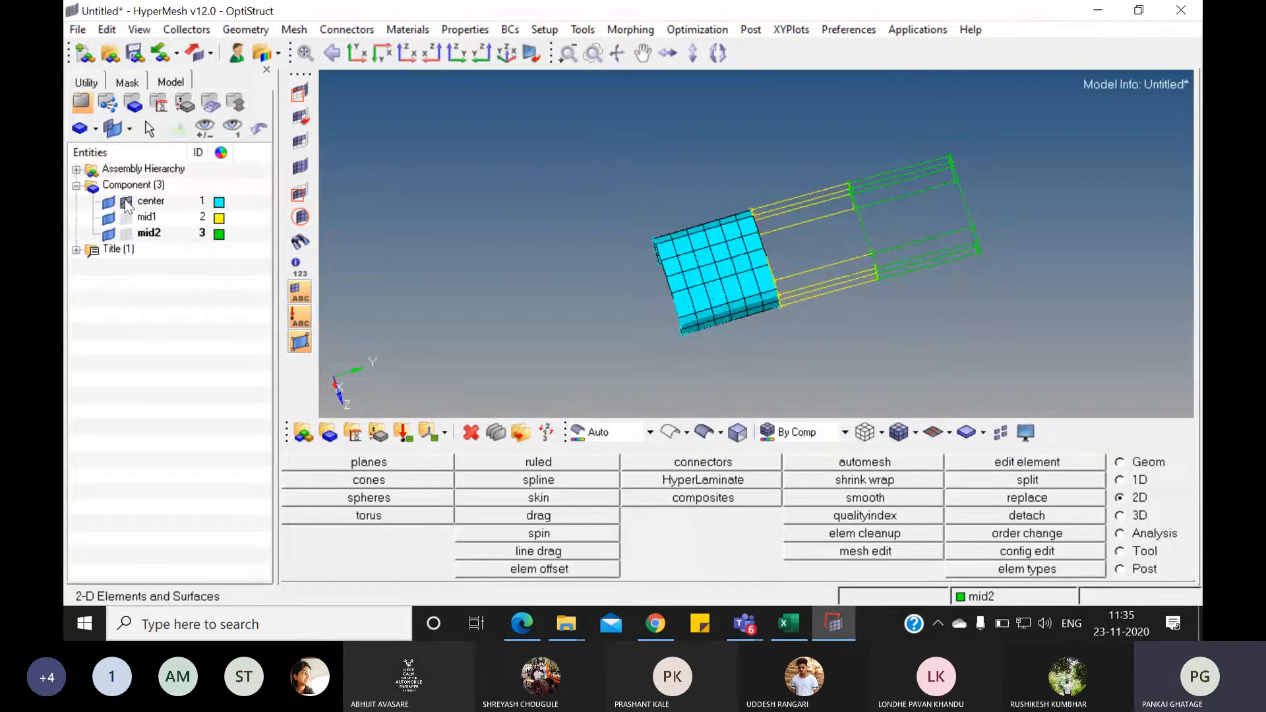
left_click(126, 201)
left_click(126, 218)
left_click(126, 202)
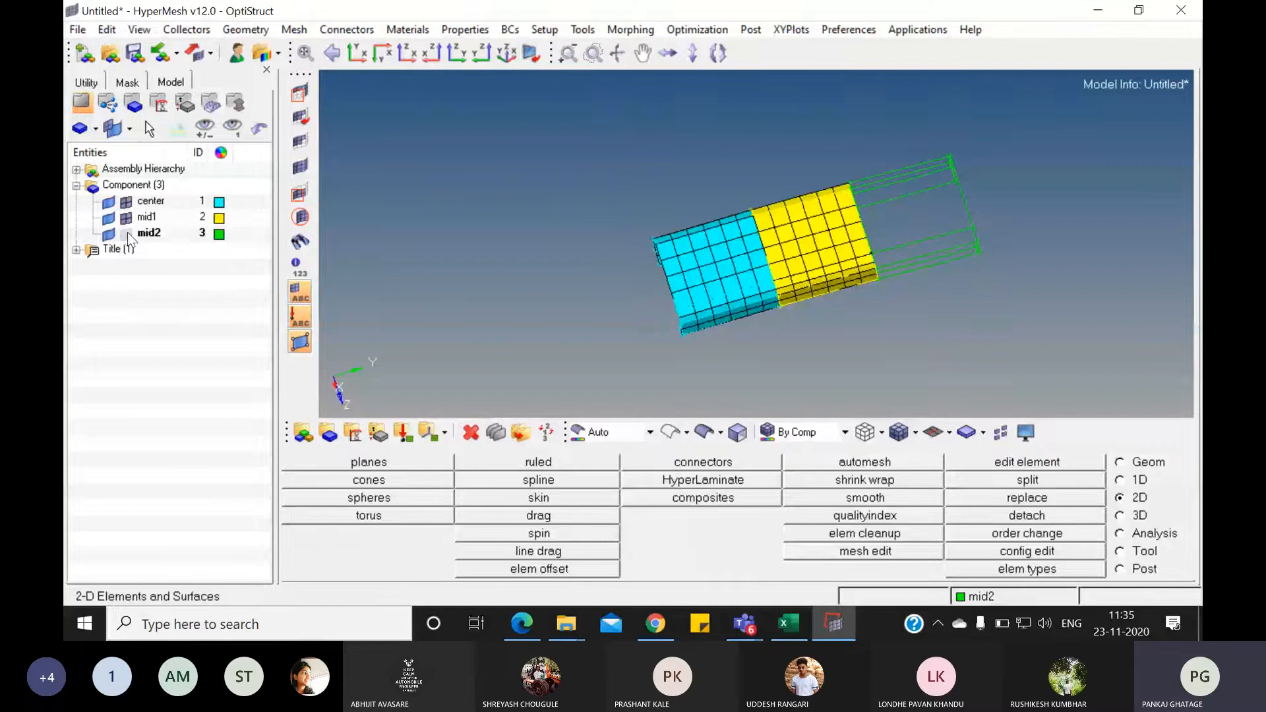
left_click(126, 234)
- Examine the assembled bumper sections from several angles, including the joints between center, mid1 and mid2
left_click_drag(801, 283, 723, 297, "ctrl")
left_click_drag(870, 242, 833, 283, "ctrl")
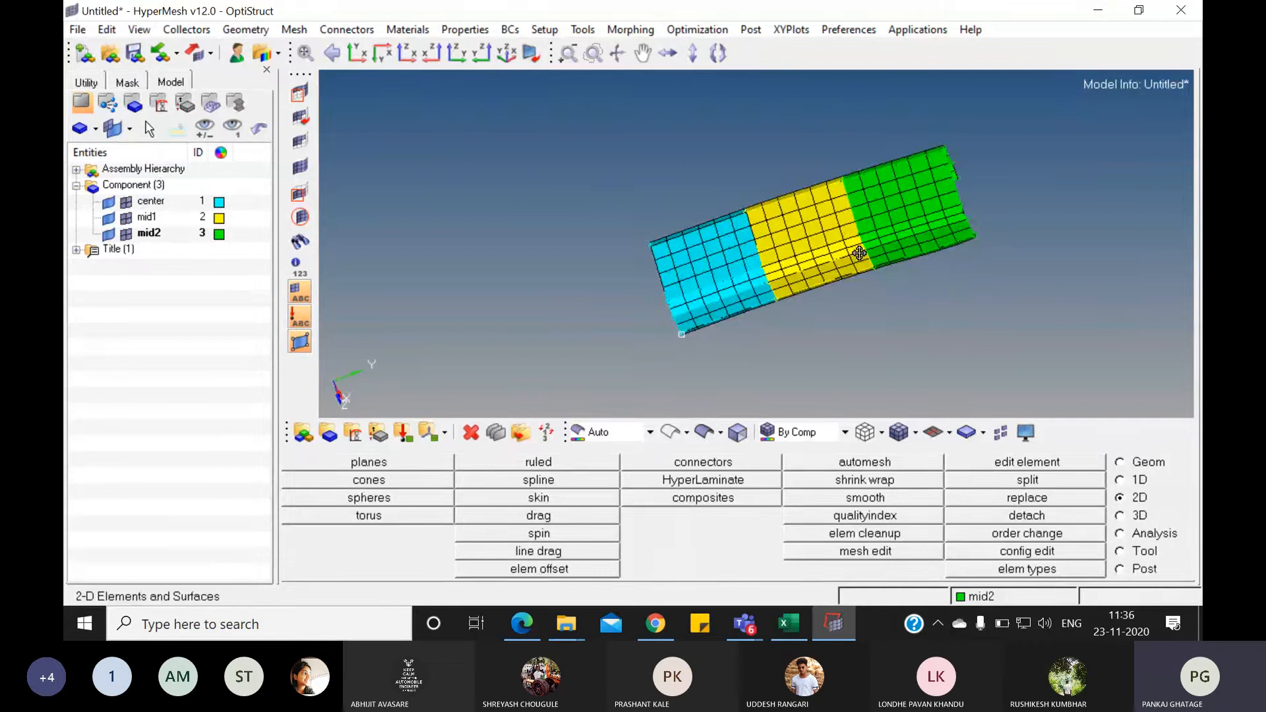
left_click_drag(858, 253, 737, 246, "ctrl")
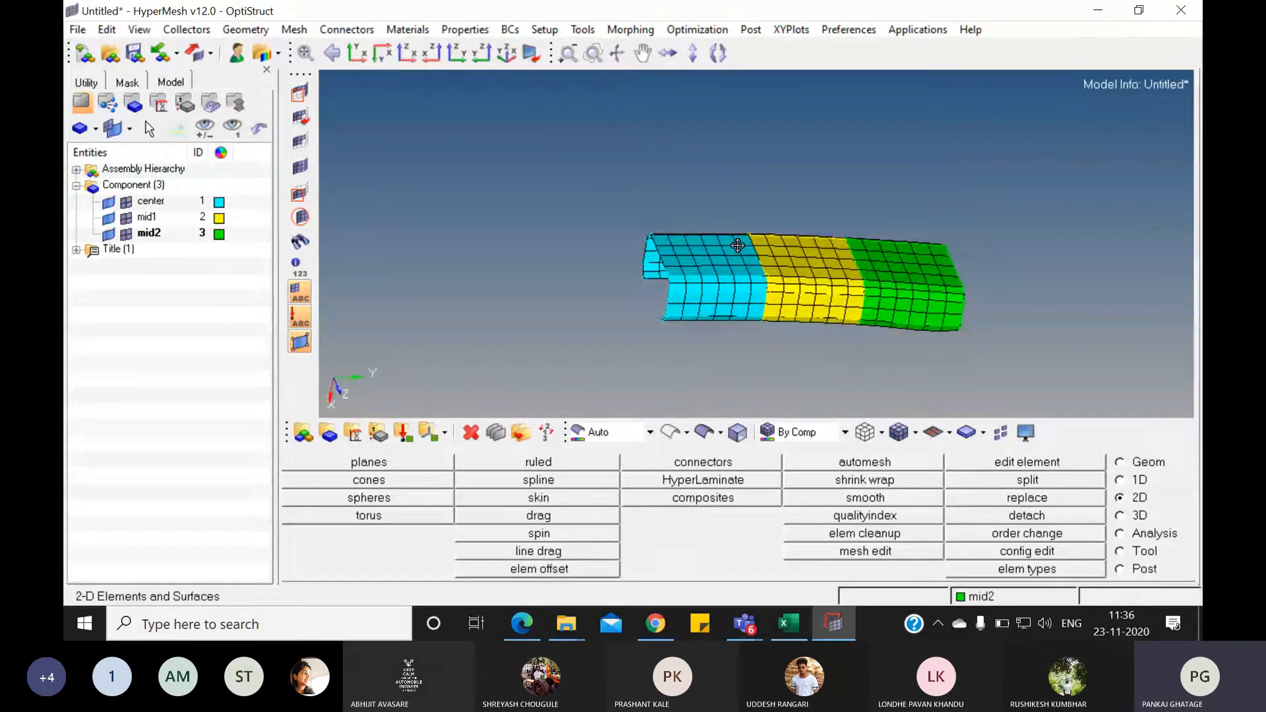
right_click_drag(737, 246, 689, 211, "ctrl")
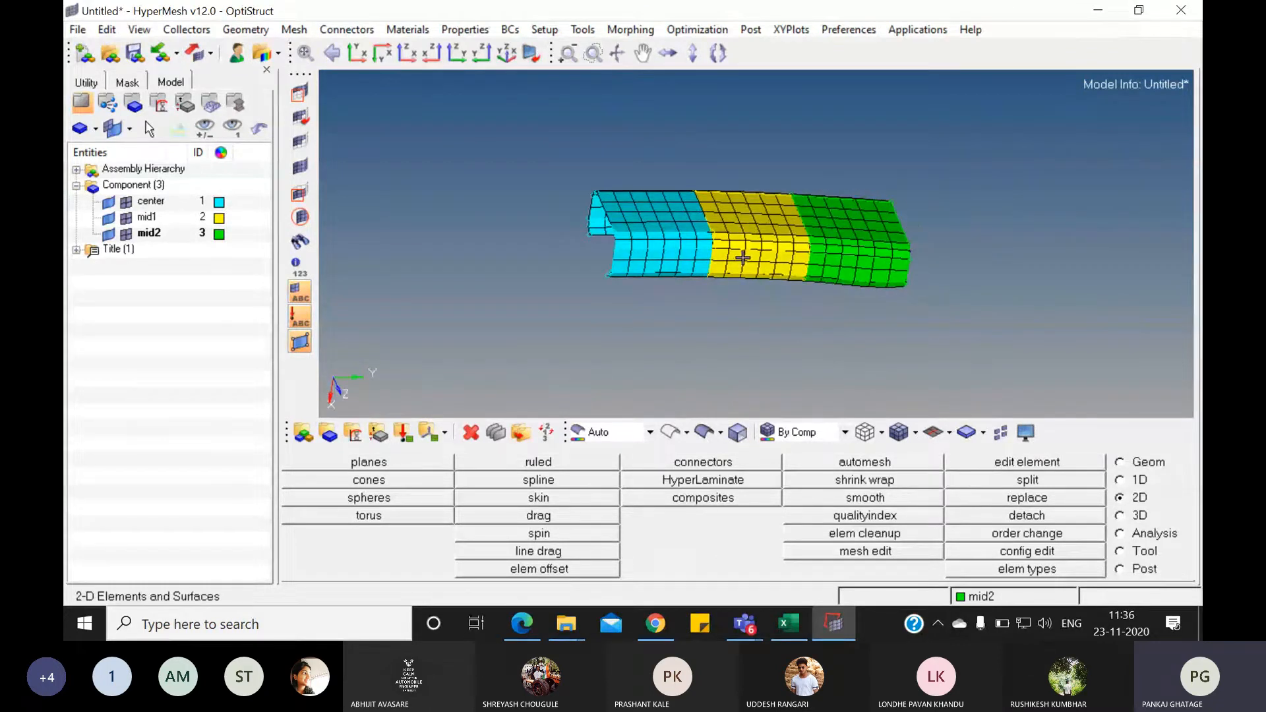
left_click_drag(730, 254, 752, 271, "ctrl")
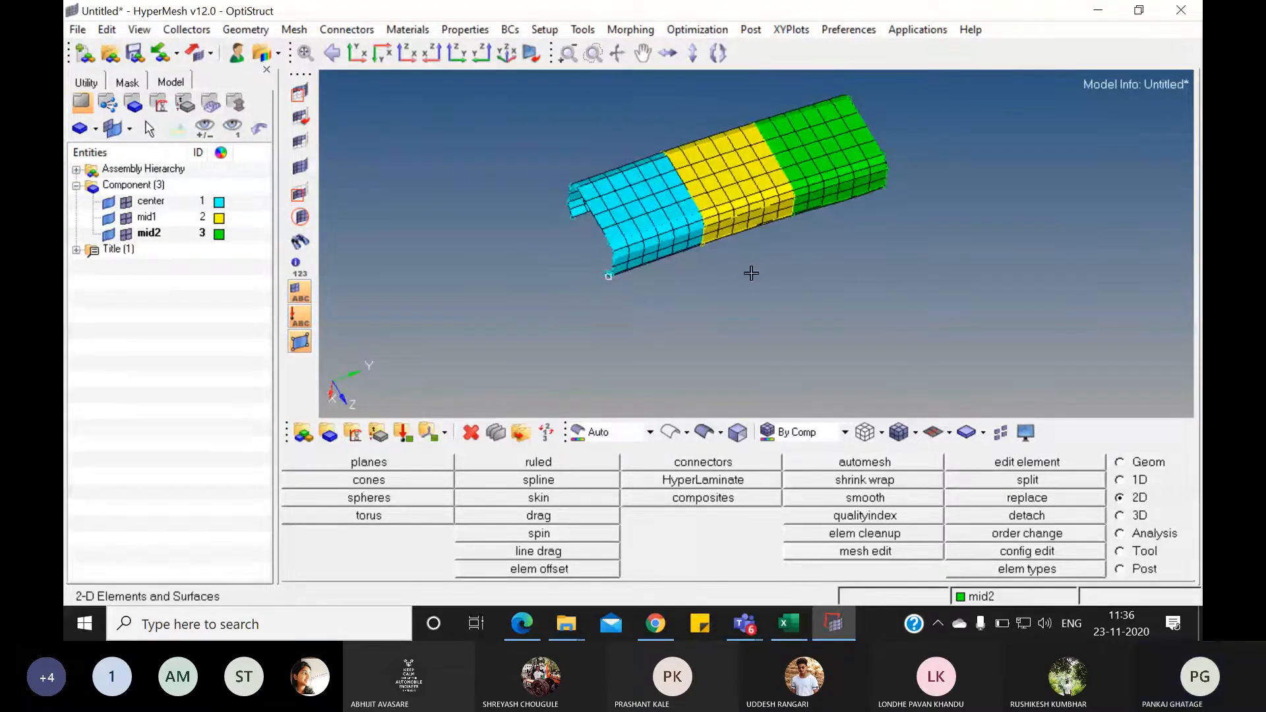
right_click_drag(777, 268, 697, 316, "ctrl")
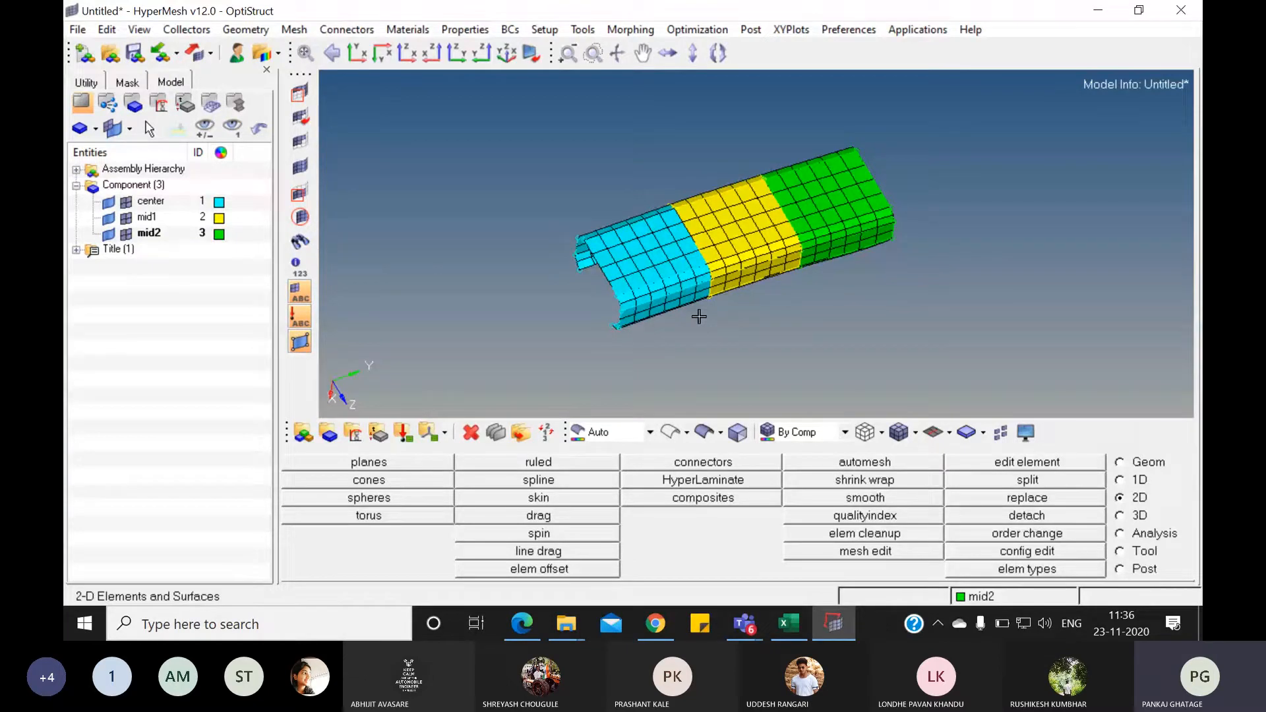
- Start a geometry import with automatic file type detection and add bumper_end.iges from the openandsave folder
left_click(178, 57)
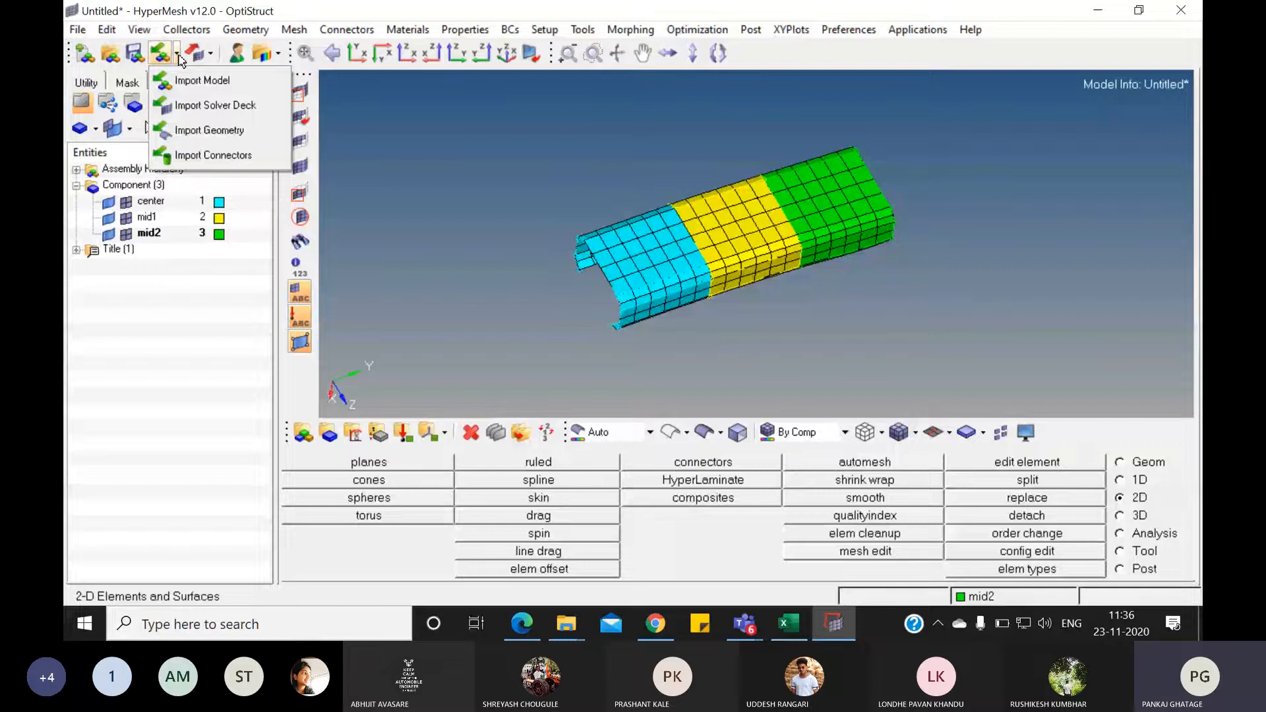
left_click(209, 130)
left_click(88, 191)
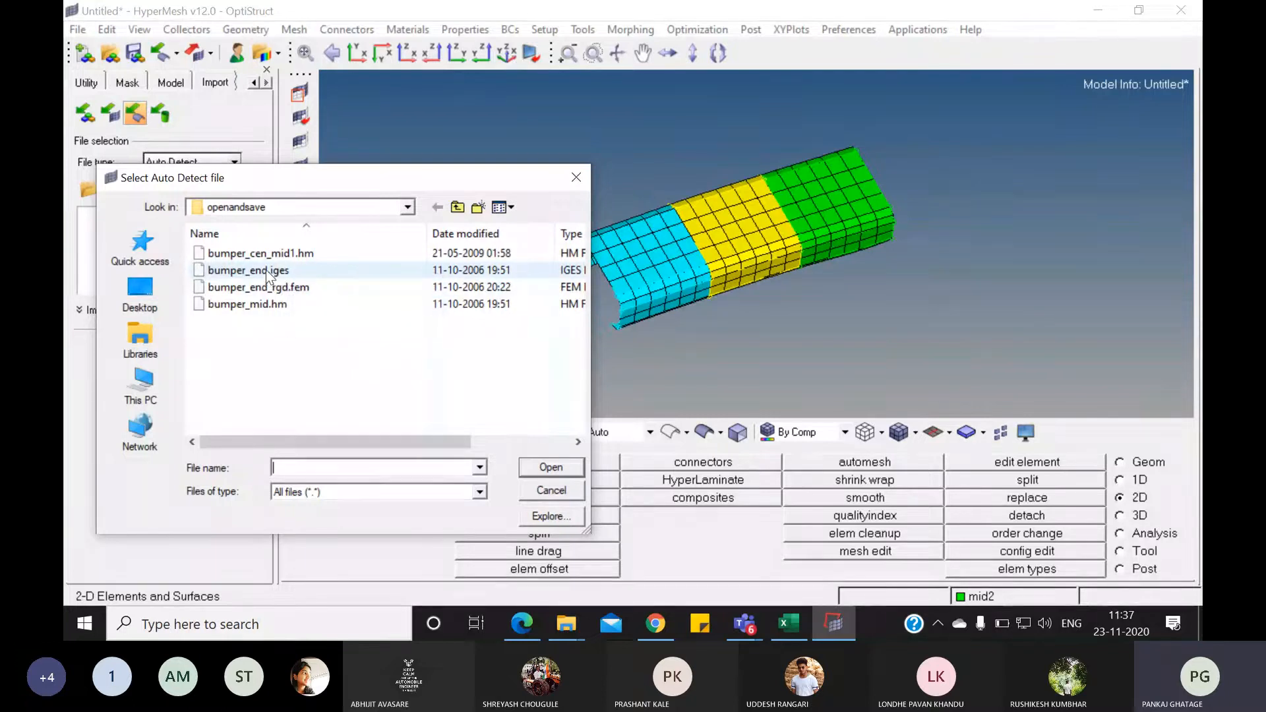
left_click(266, 270)
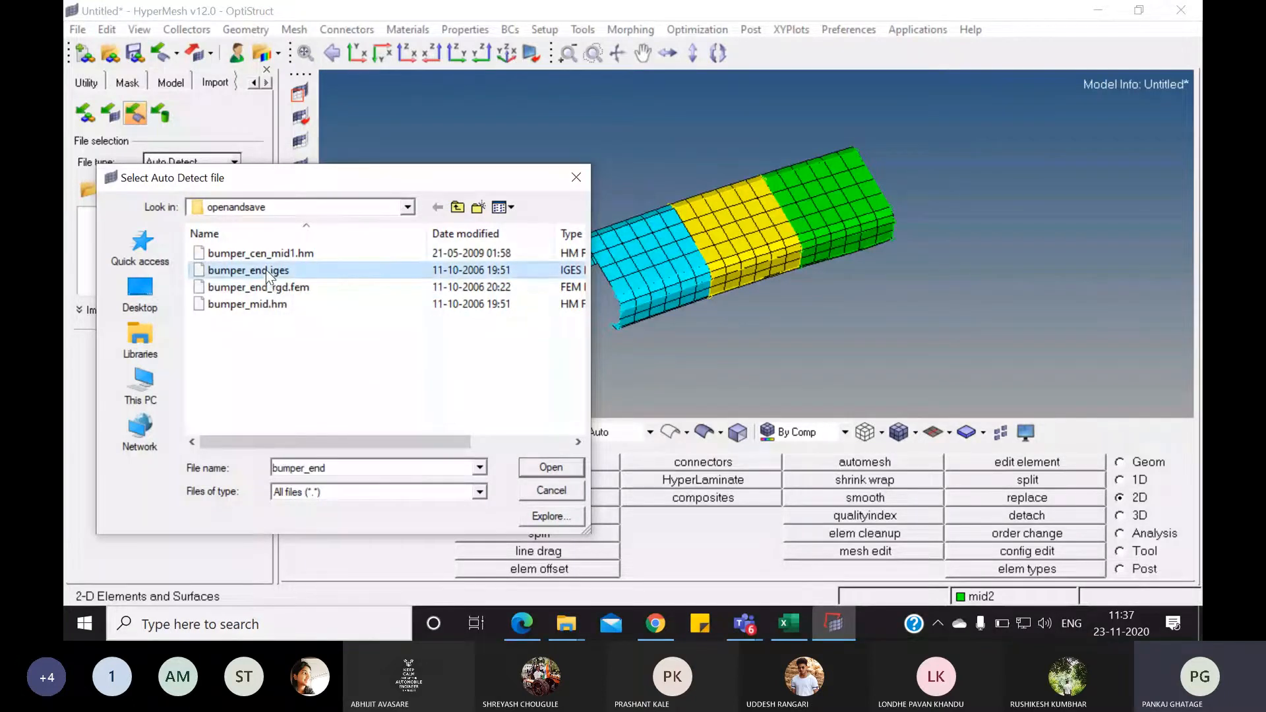
left_click(546, 470)
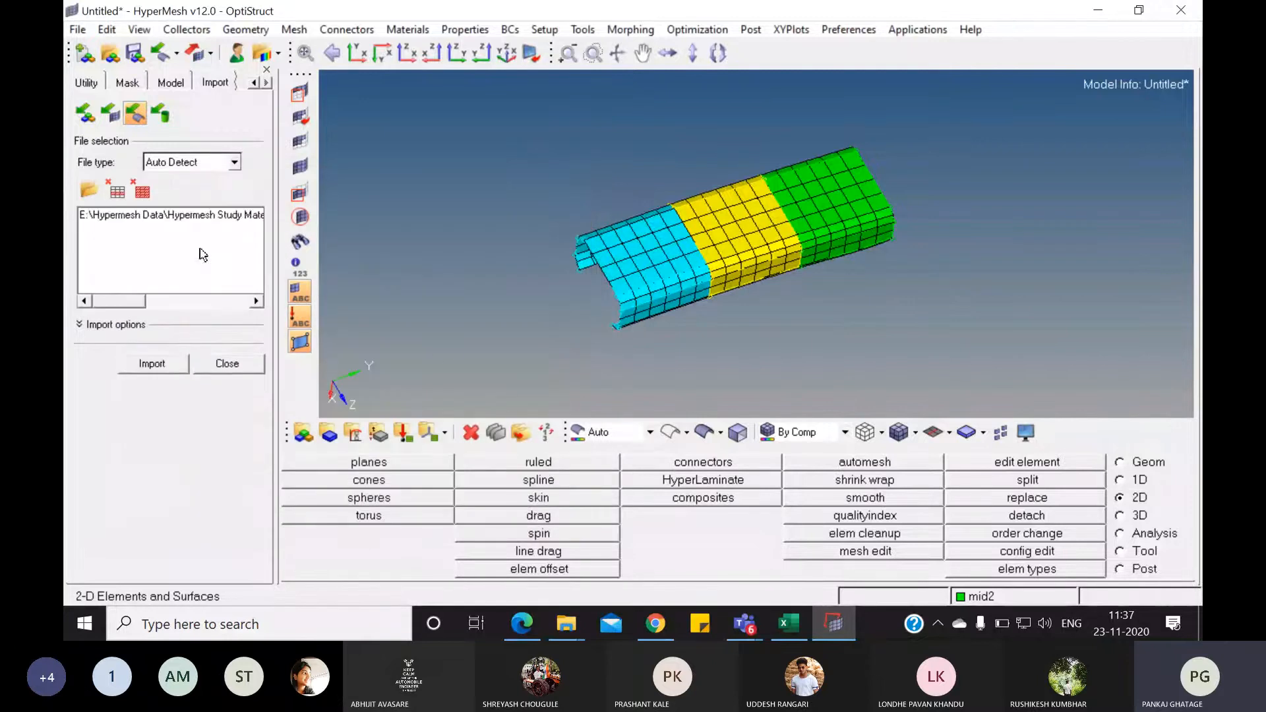
- Import the listed bumper_end.iges geometry and display the bumper's surfaces shaded
left_click(156, 241)
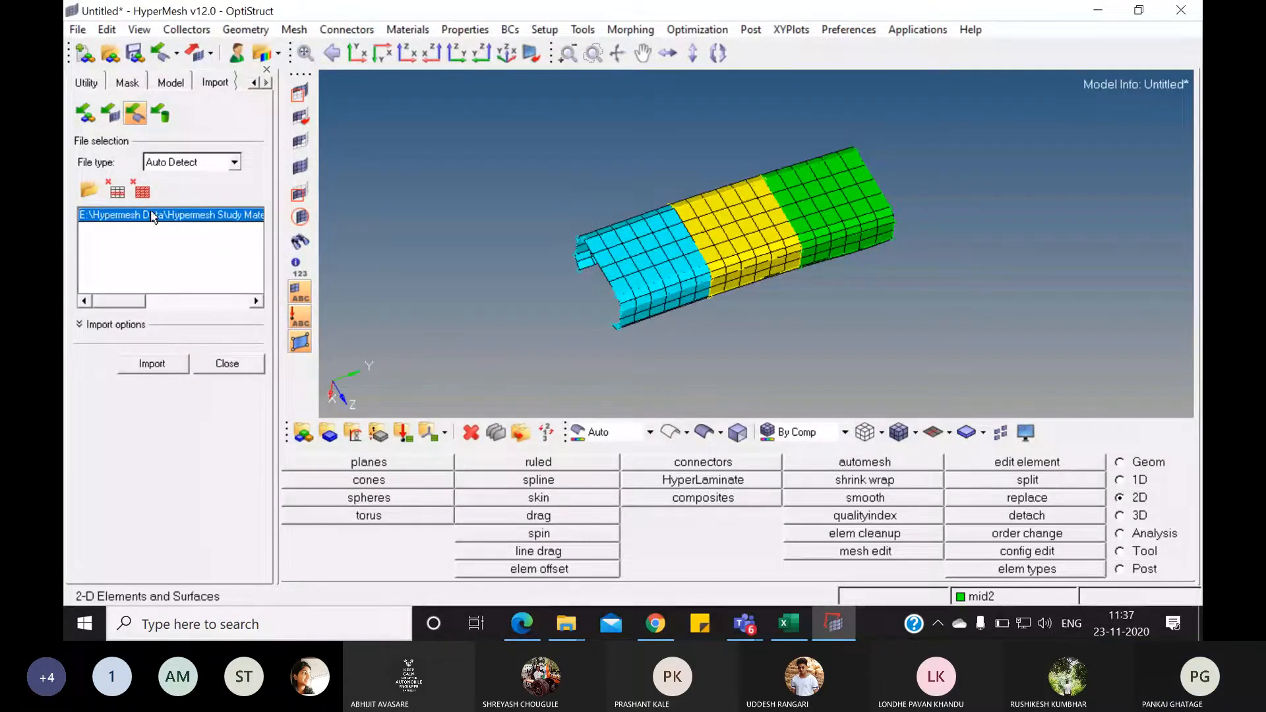
left_click(153, 367)
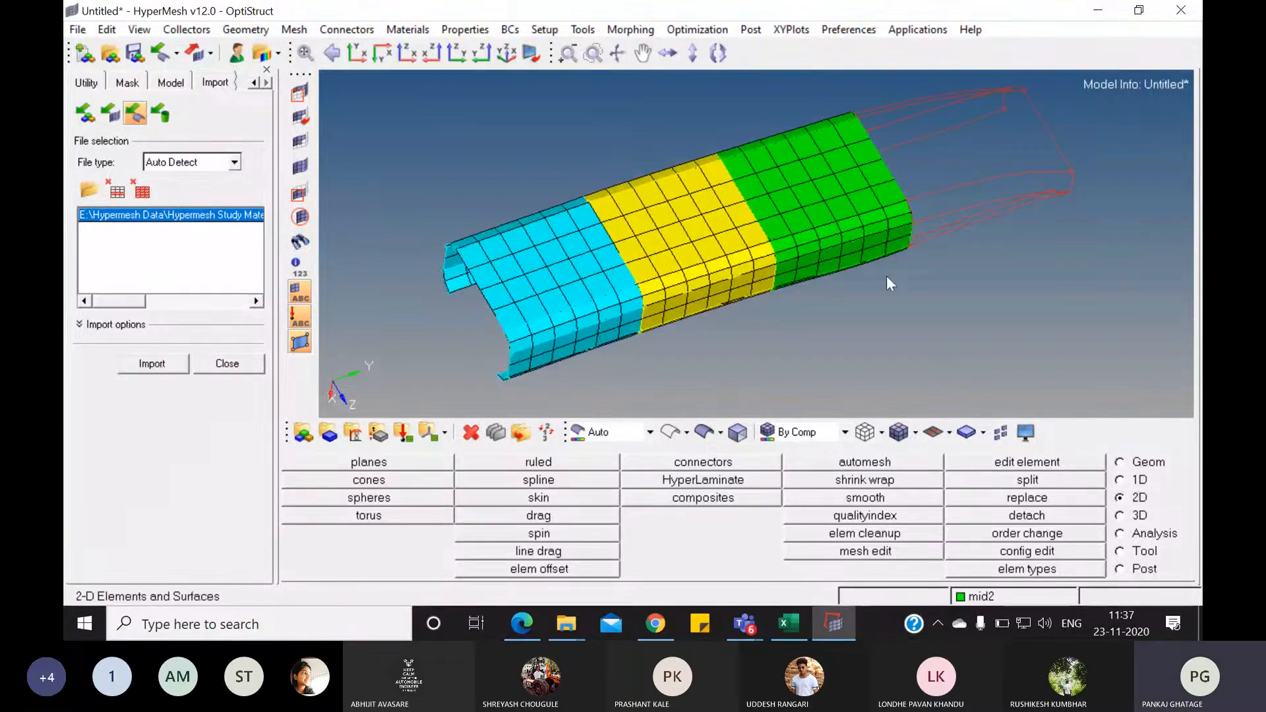
left_click_drag(878, 317, 765, 341, "ctrl")
left_click_drag(772, 386, 754, 259, "ctrl")
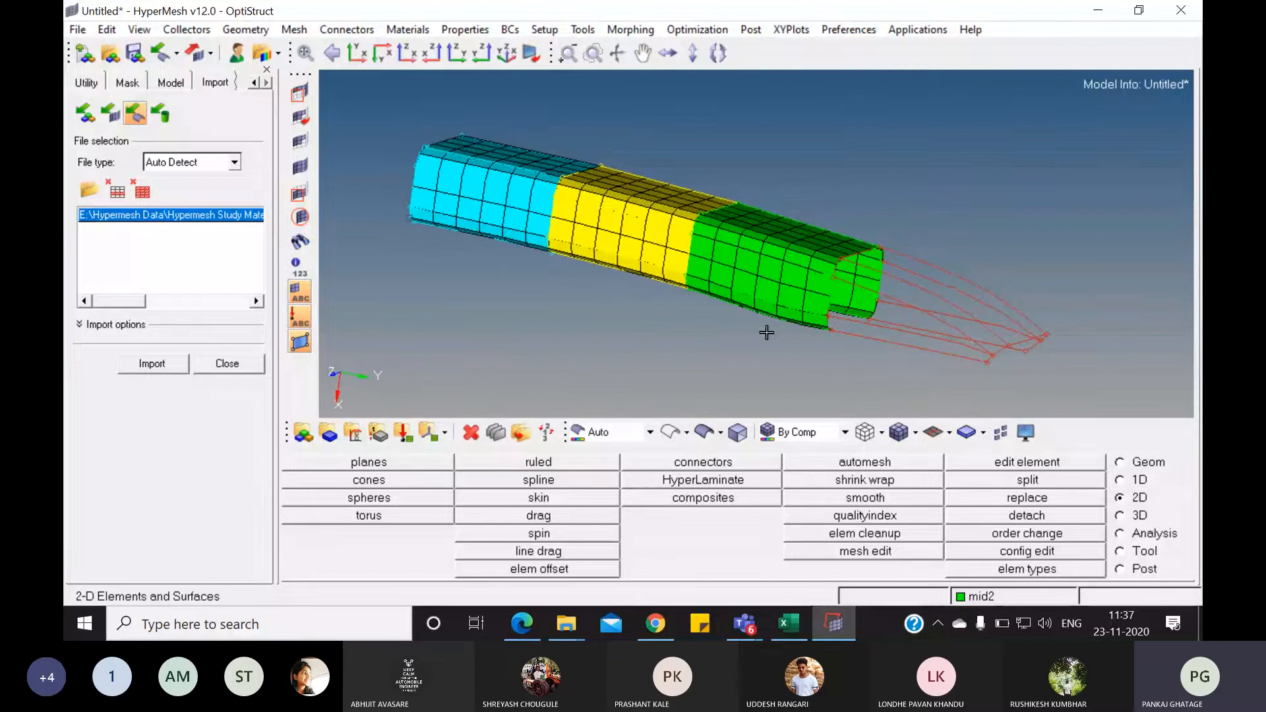
left_click(703, 432)
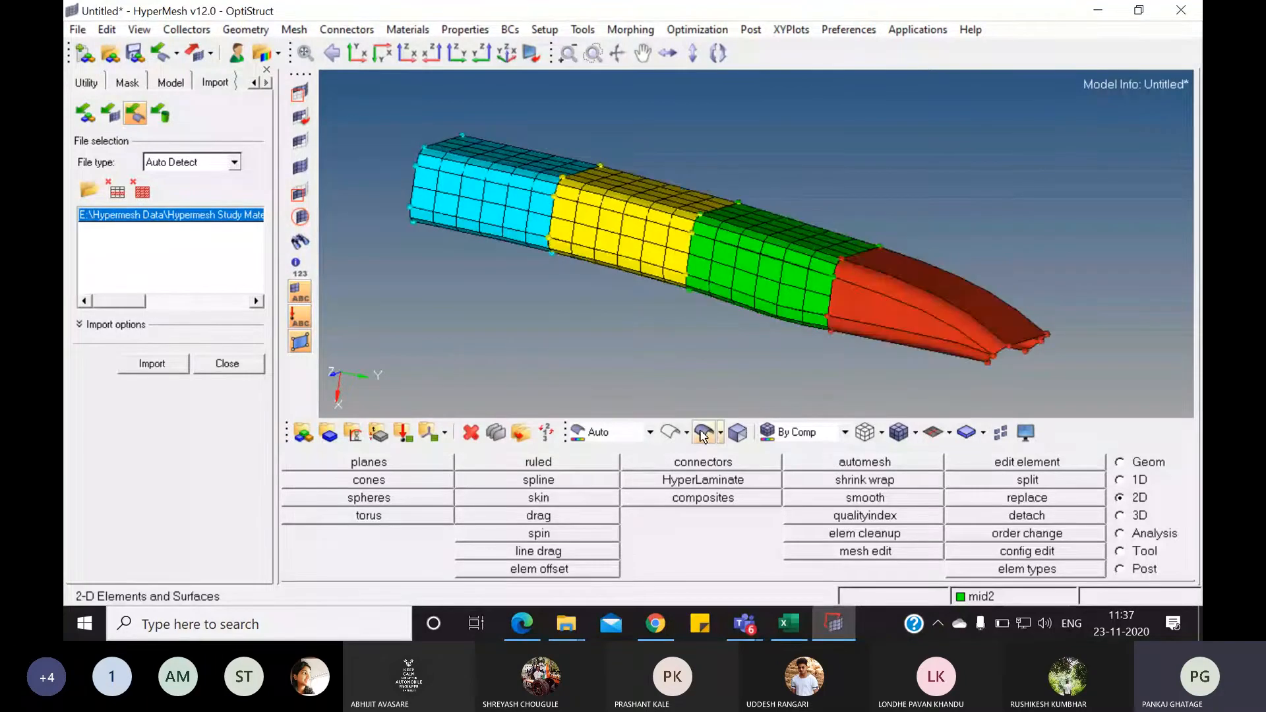
- Inspect the imported red end surfaces, close the geometry import, and expand the model's list of components
mouse_move(714, 224)
left_mouse_down("ctrl")
mouse_move(713, 248)
mouse_move(401, 245)
mouse_move(954, 175)
mouse_move(948, 188)
mouse_move(859, 191)
mouse_move(1007, 227)
left_mouse_up("ctrl")
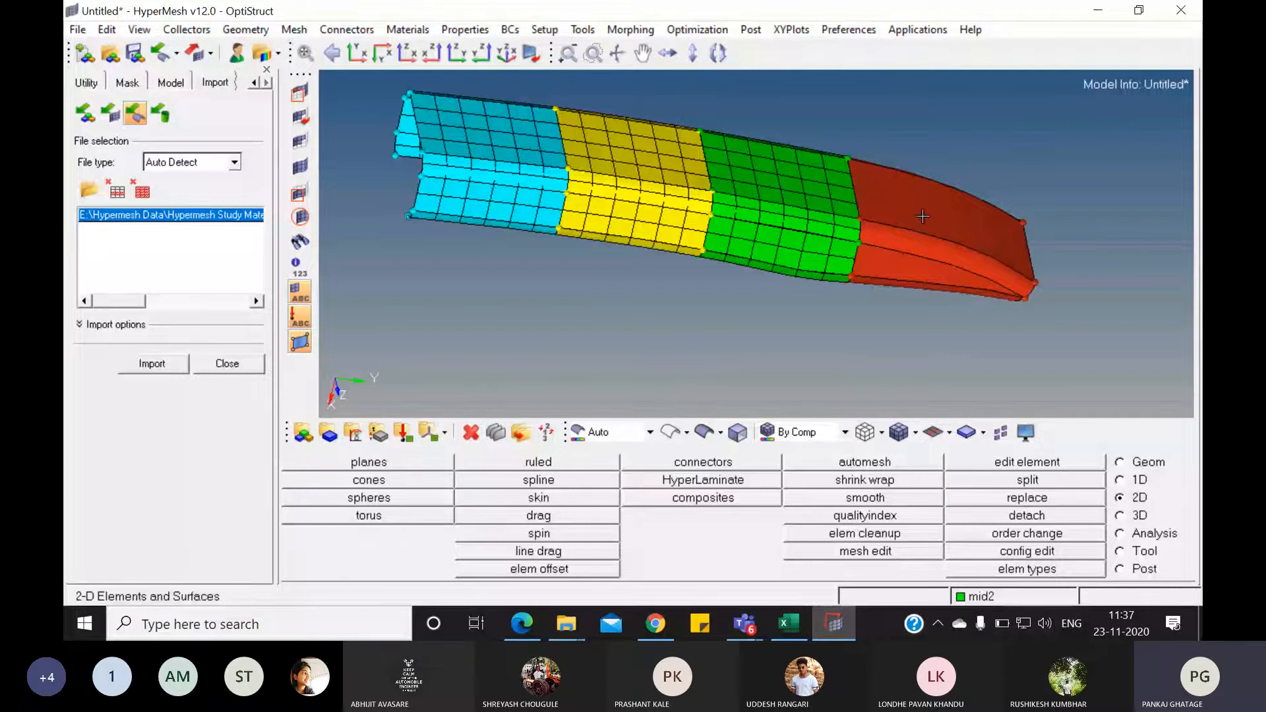
left_click(258, 366)
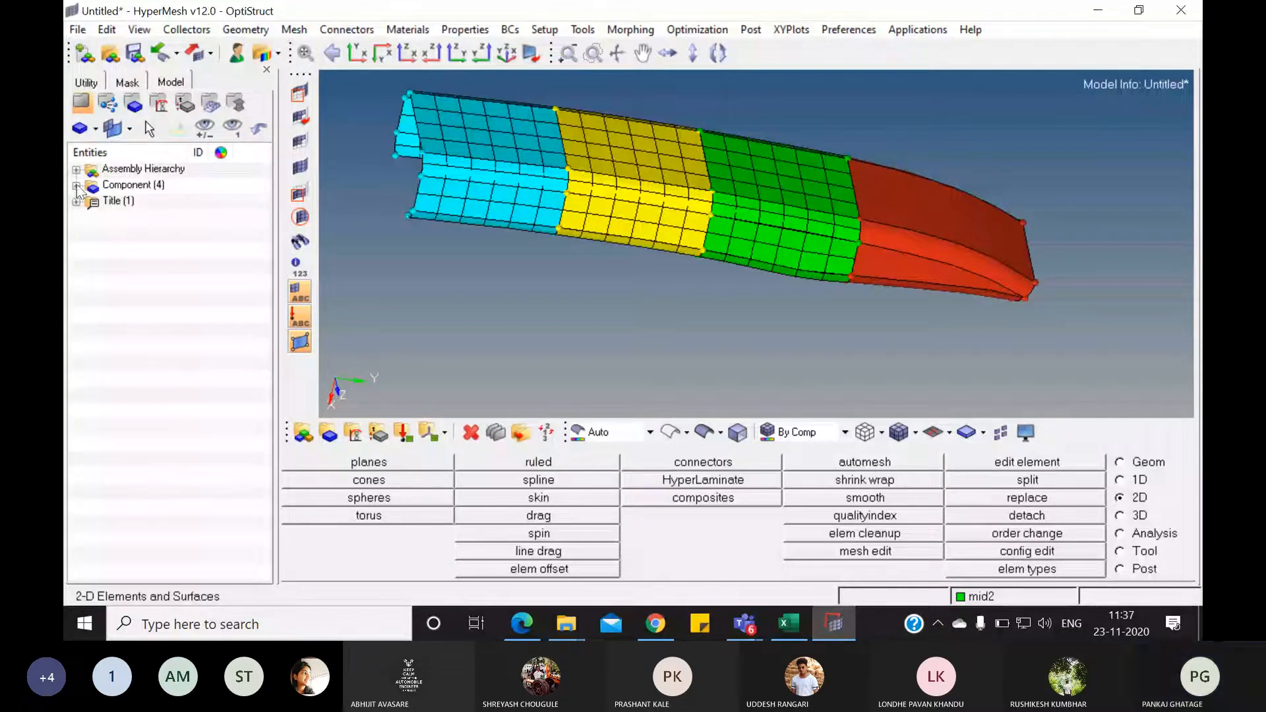
left_click(76, 185)
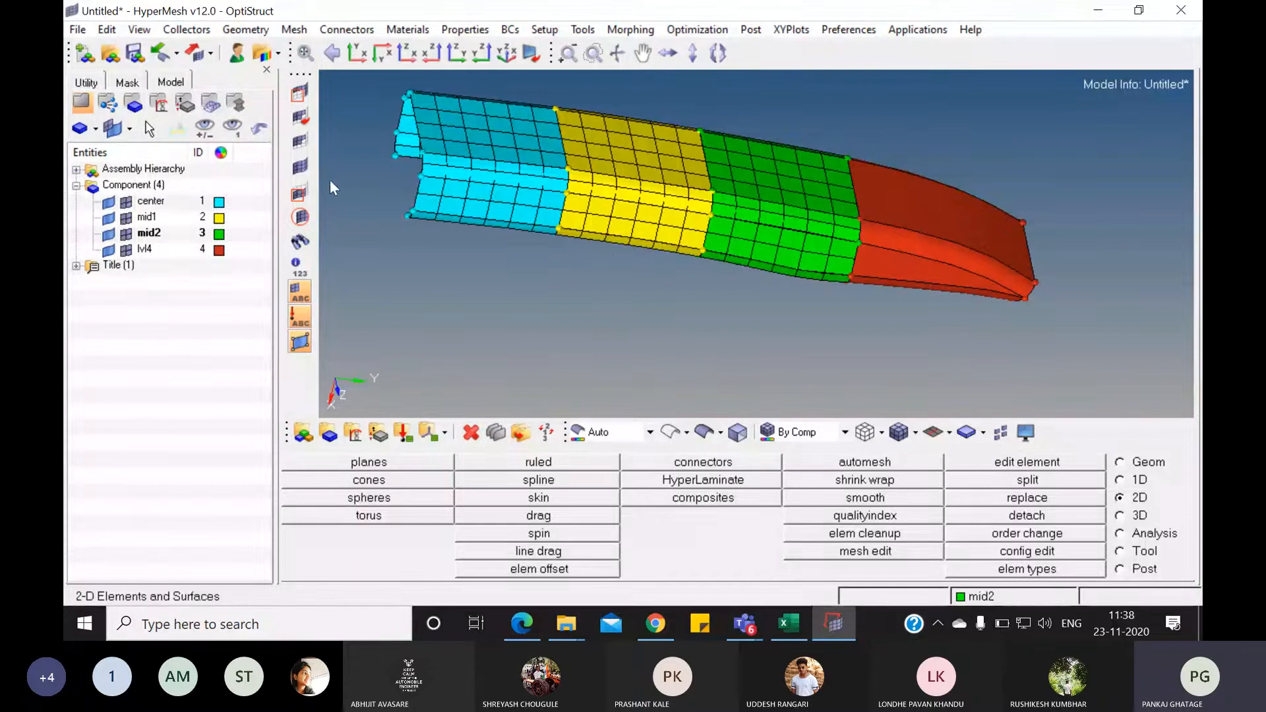
- Hide the mesh display of the lvl4 component and turn it back on
left_click(177, 53)
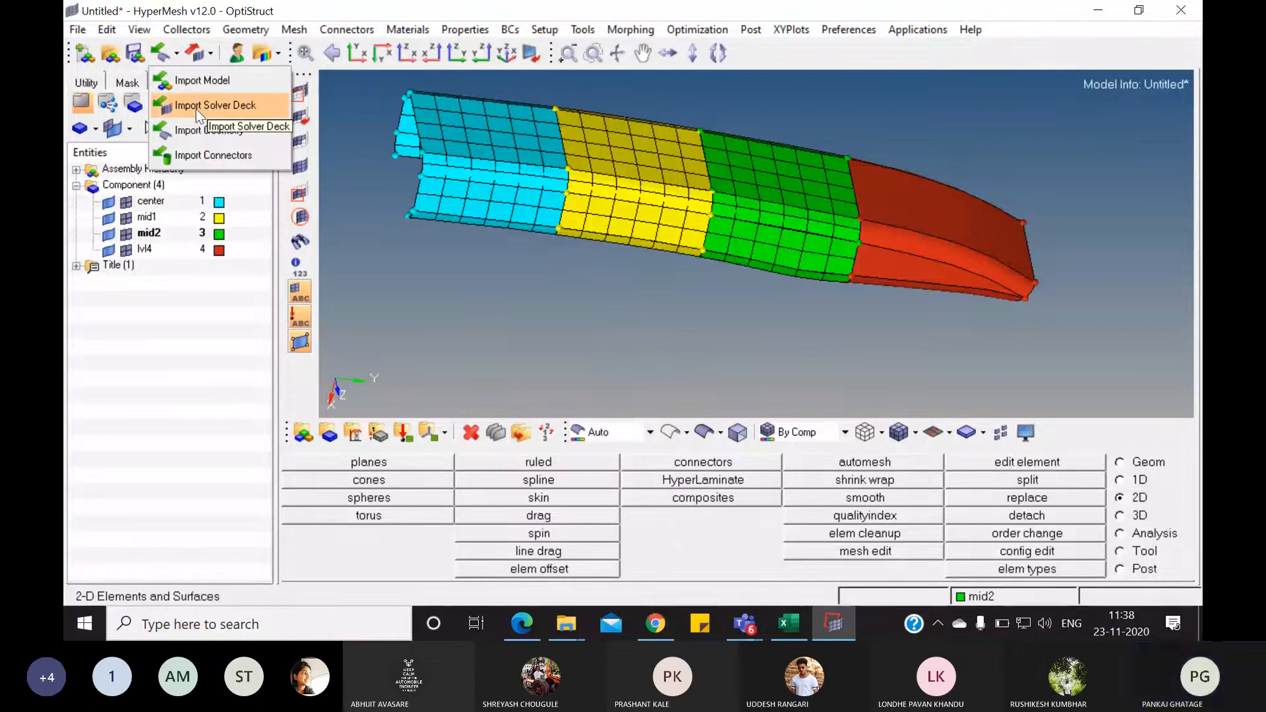
left_click(129, 250)
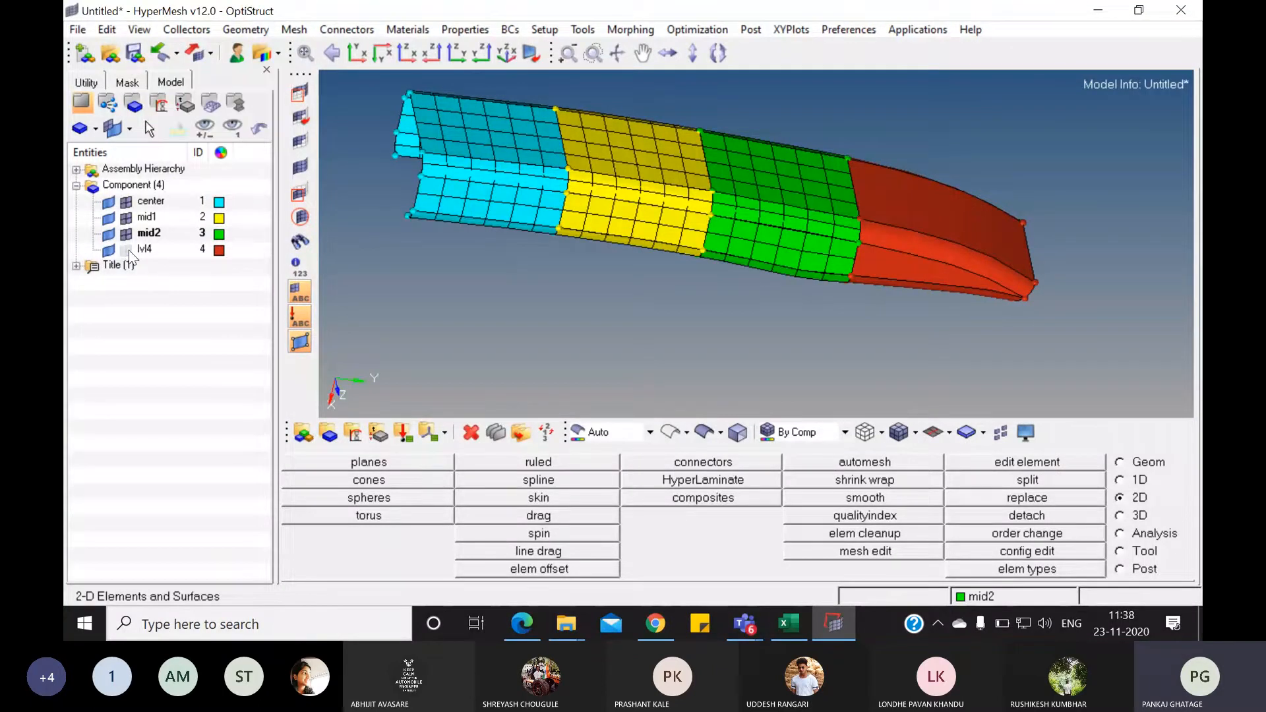
left_click(129, 251)
left_click(129, 251)
- Import the OptiStruct solver deck bumper_end_rgd.fem from the openandsave folder into the current bumper model
left_click(177, 54)
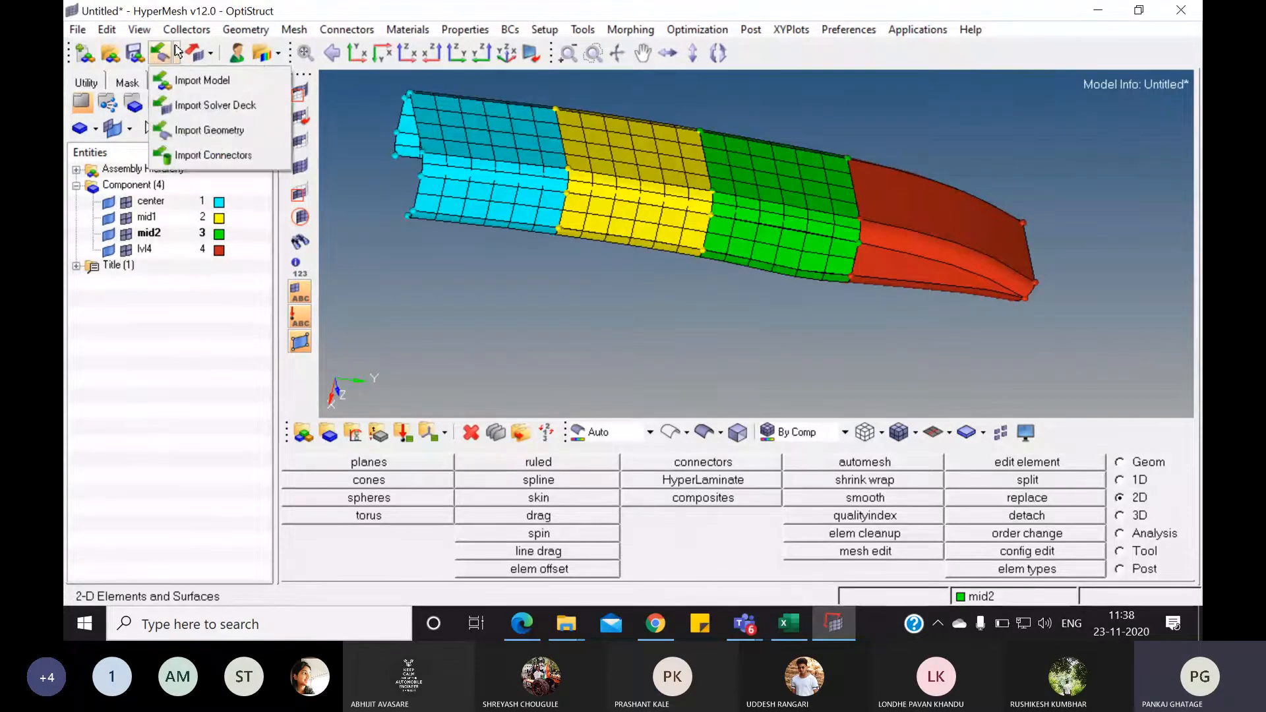
left_click(214, 110)
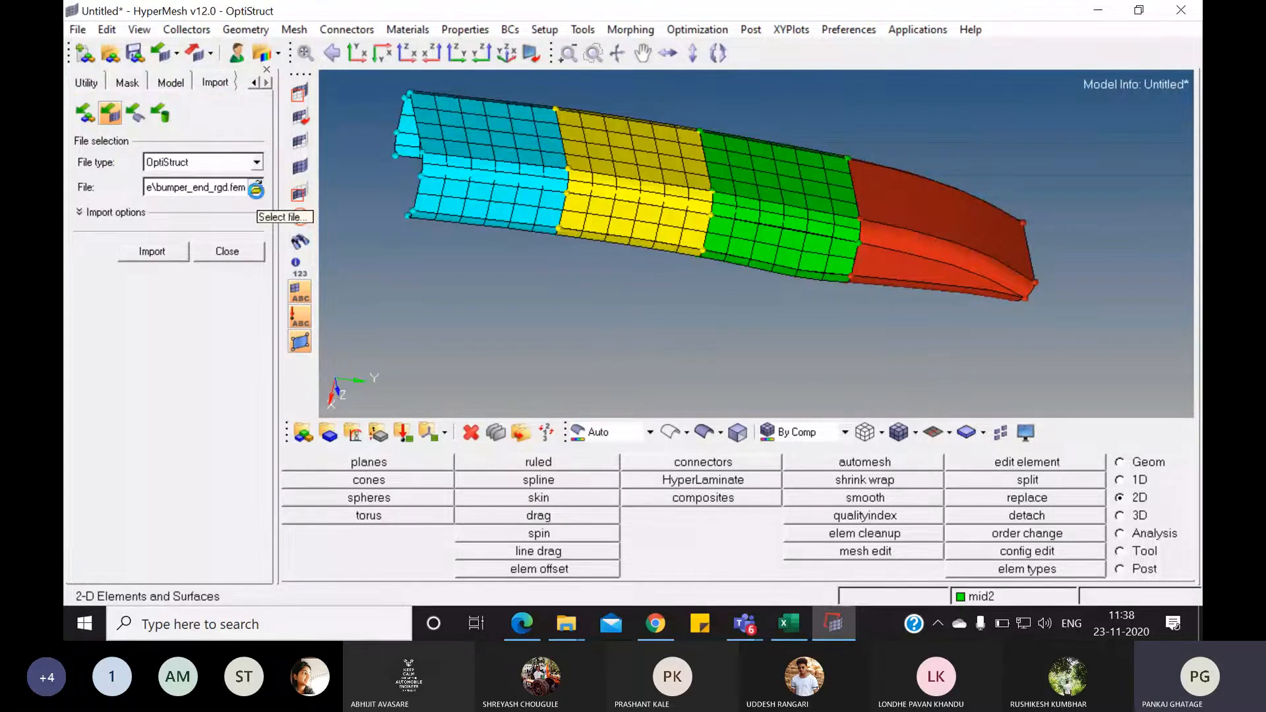
left_click(255, 189)
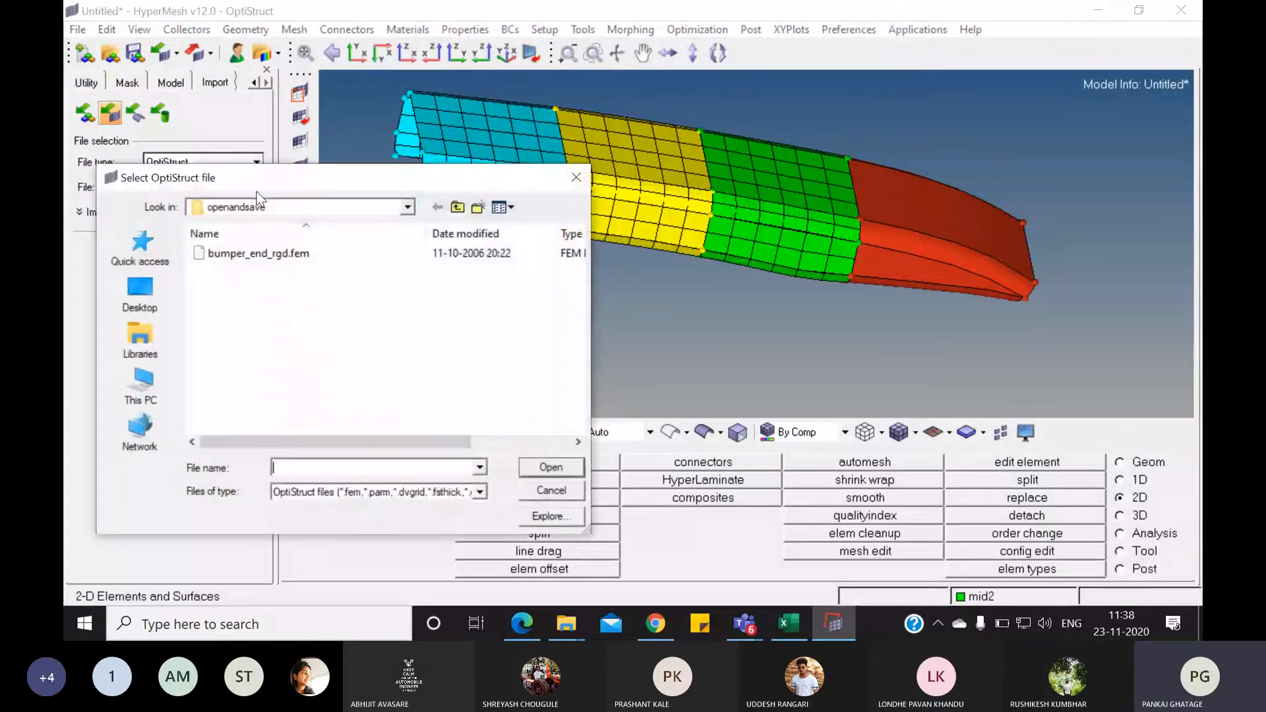
left_click(286, 253)
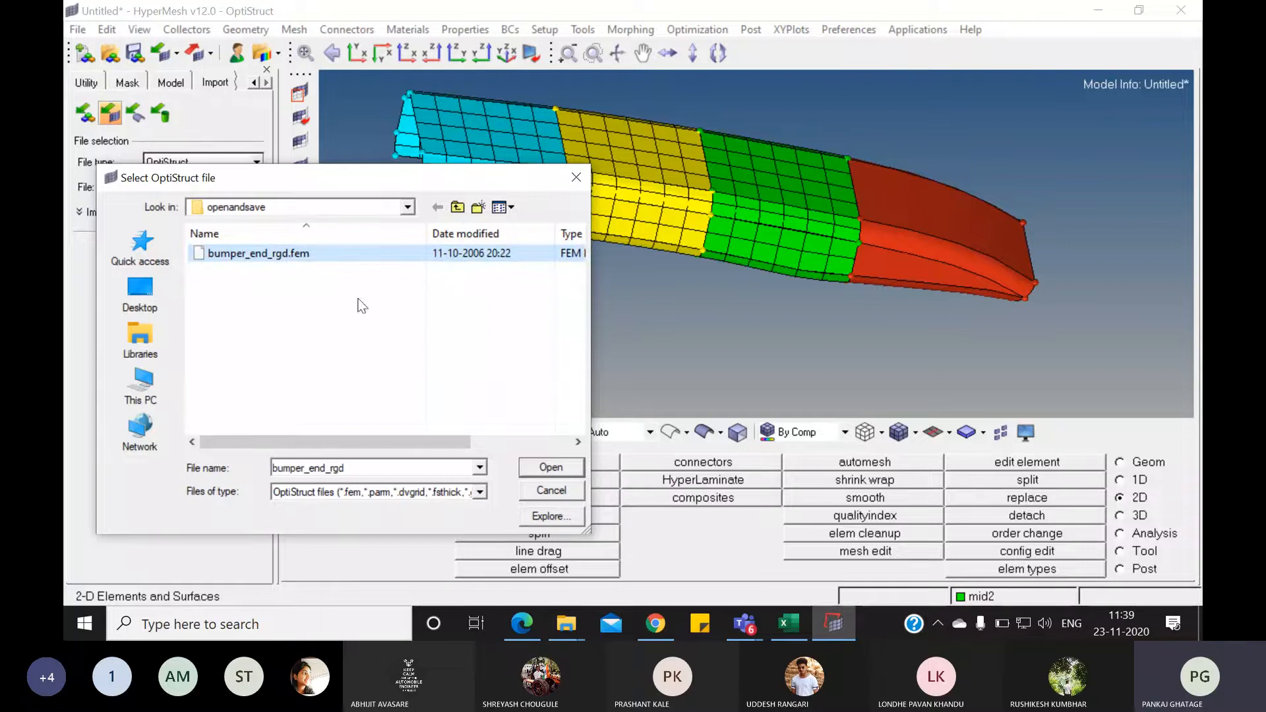
left_click(550, 468)
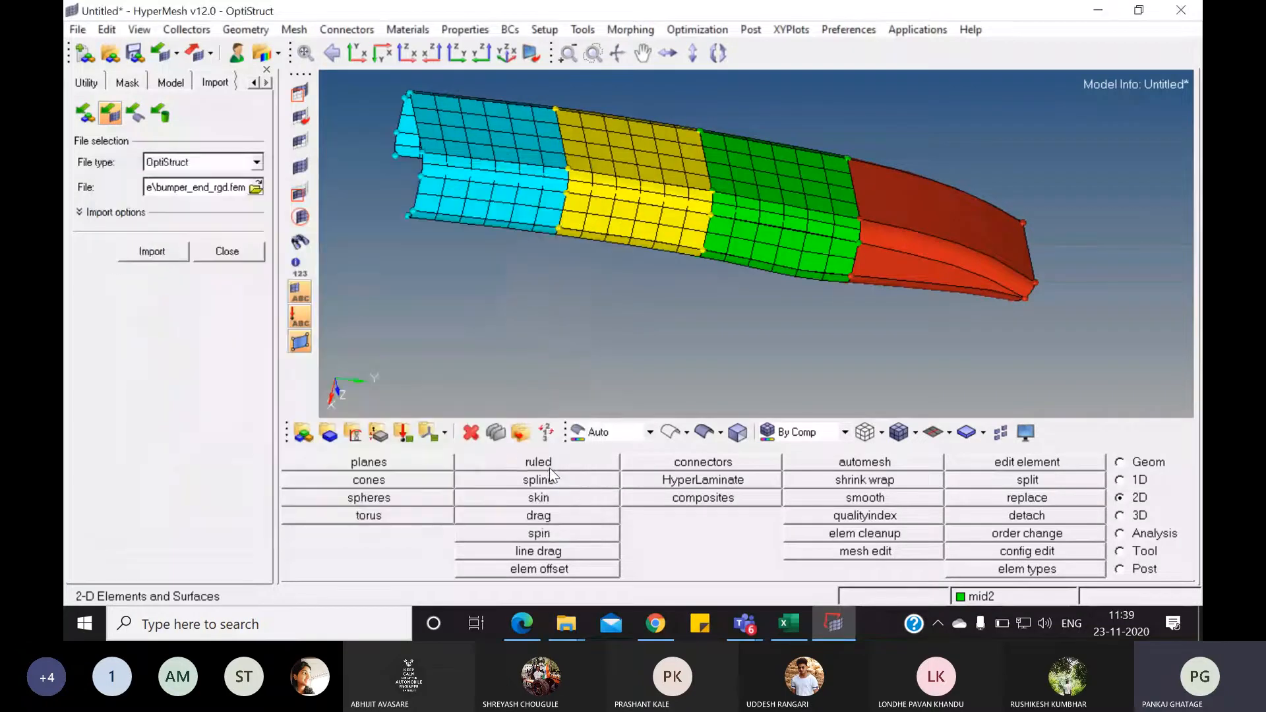
left_click(153, 251)
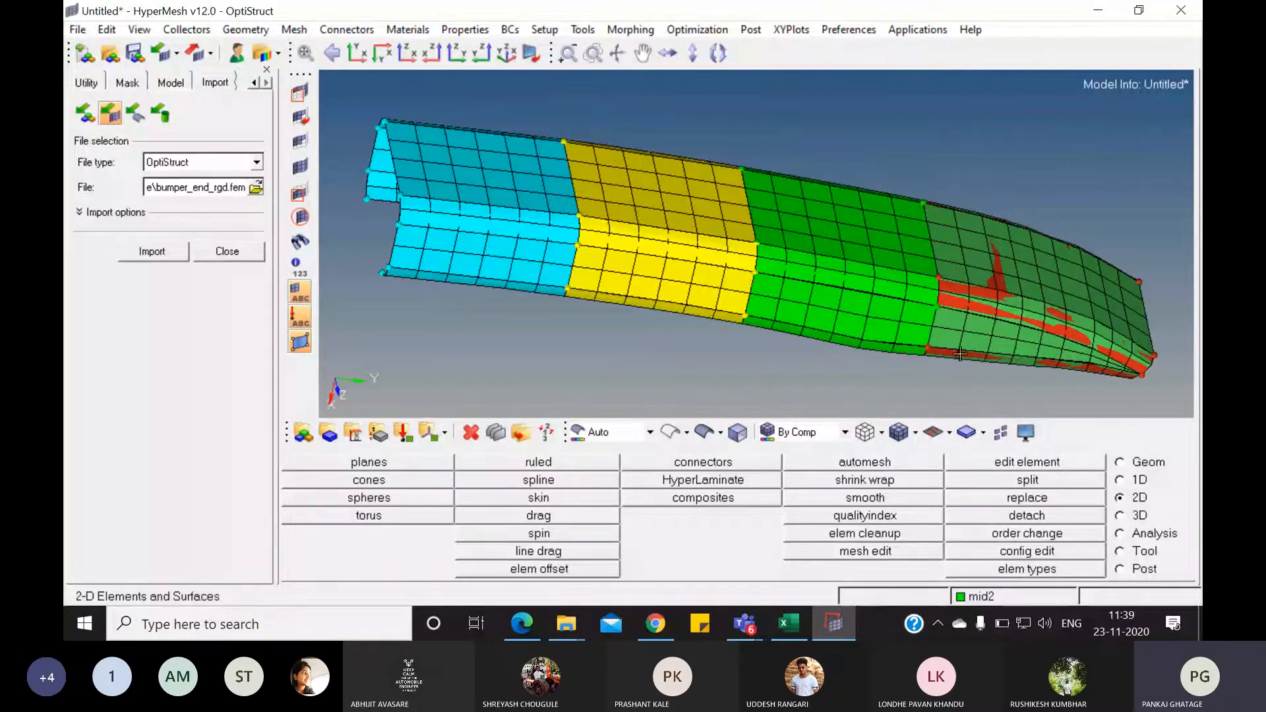
- Examine the imported bumper end mesh and its RBE2 rigid elements up close and from several angles
left_click_drag(960, 354, 954, 249, "ctrl")
left_click_drag(451, 259, 509, 138, "ctrl")
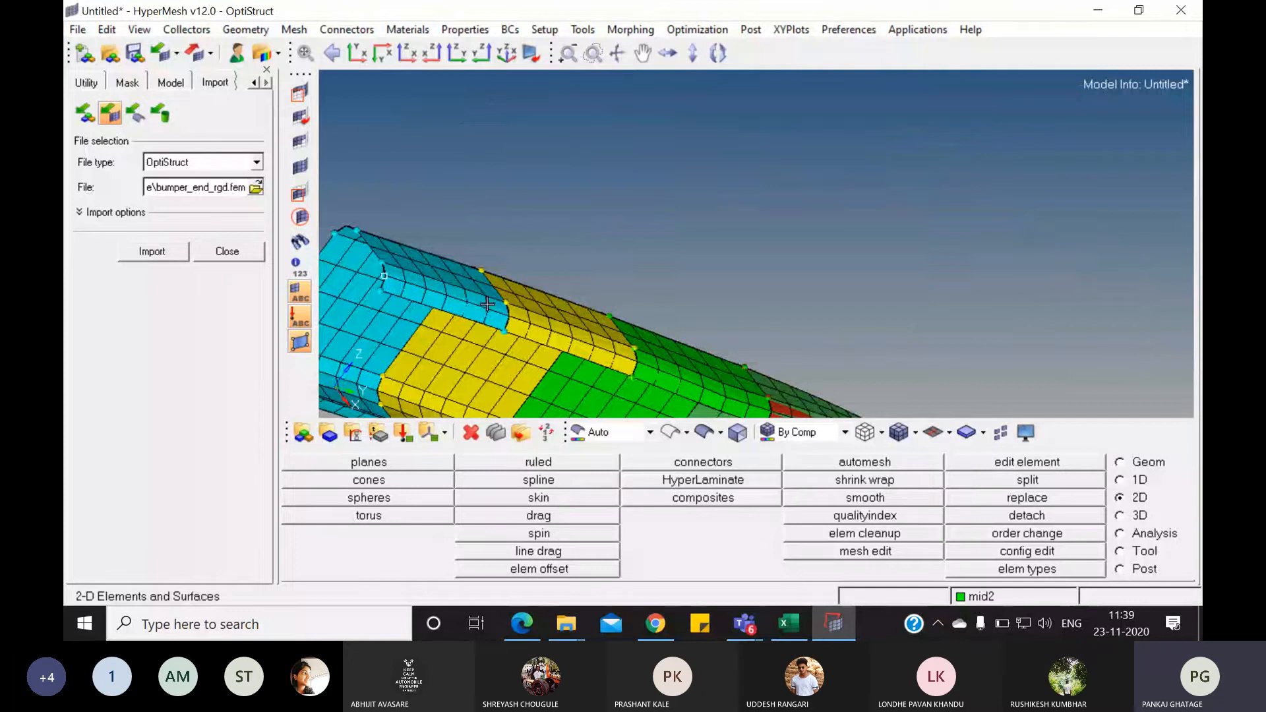
left_click_drag(487, 304, 859, 388, "ctrl")
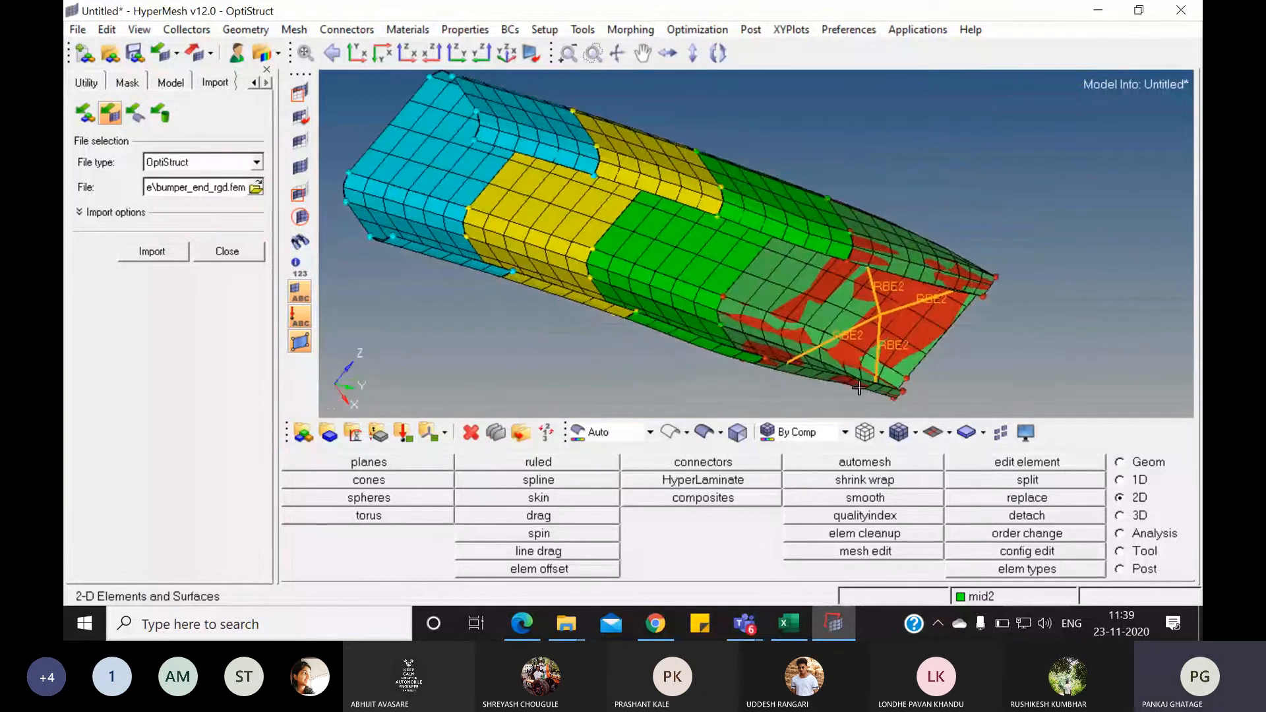
scroll(882, 322, "up", 2)
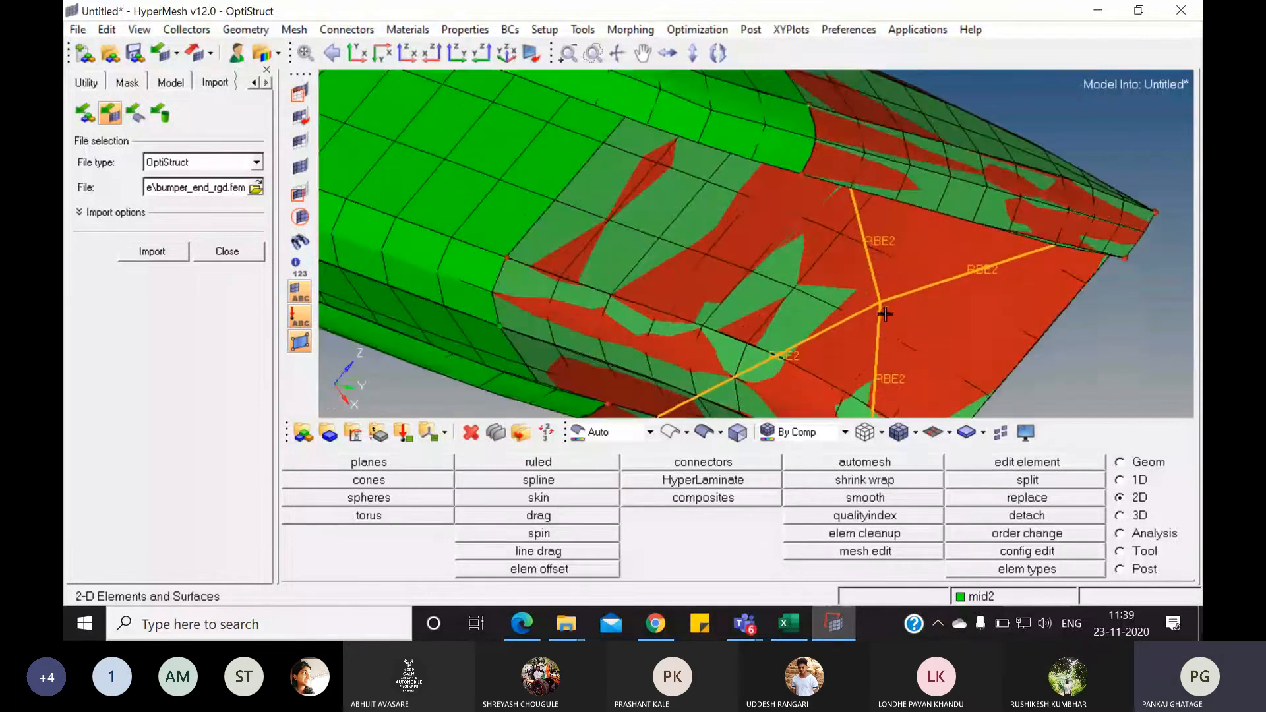
left_click_drag(896, 290, 944, 161, "ctrl")
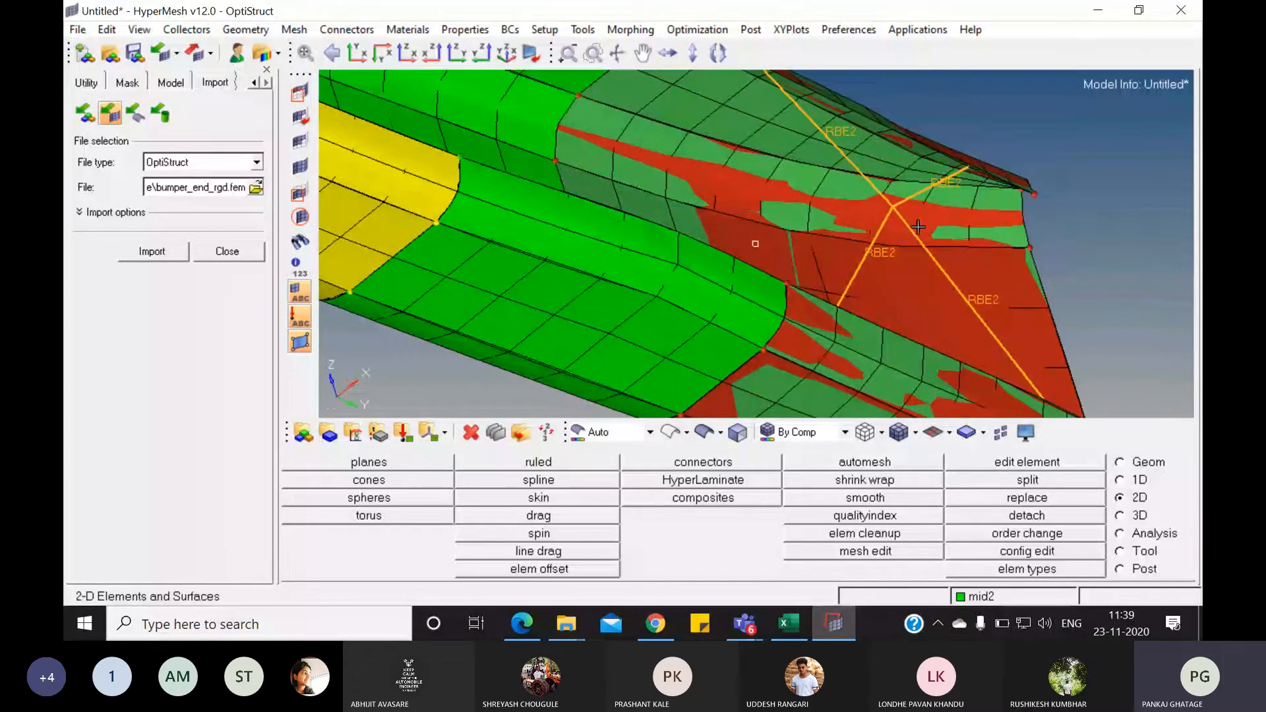
left_click_drag(918, 227, 814, 260, "ctrl")
scroll(816, 259, "down", 3, "ctrl")
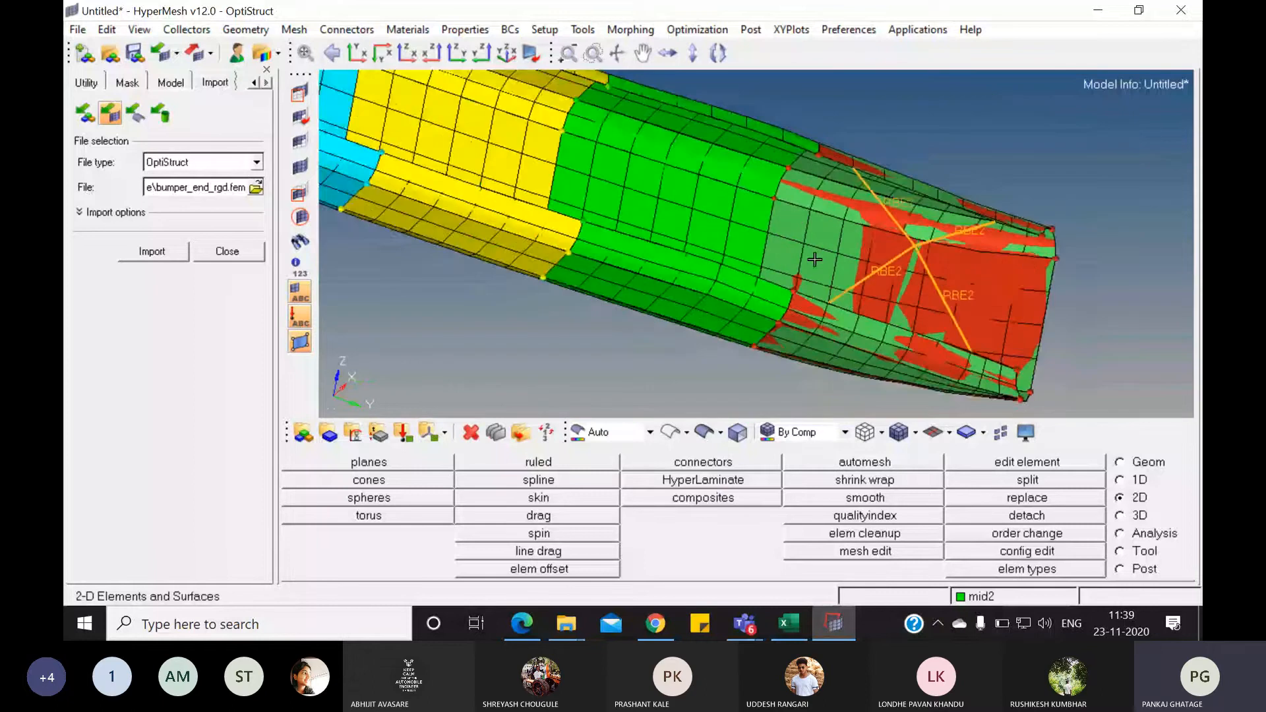
scroll(814, 260, "down", 3, "ctrl")
left_click_drag(696, 226, 760, 197, "ctrl")
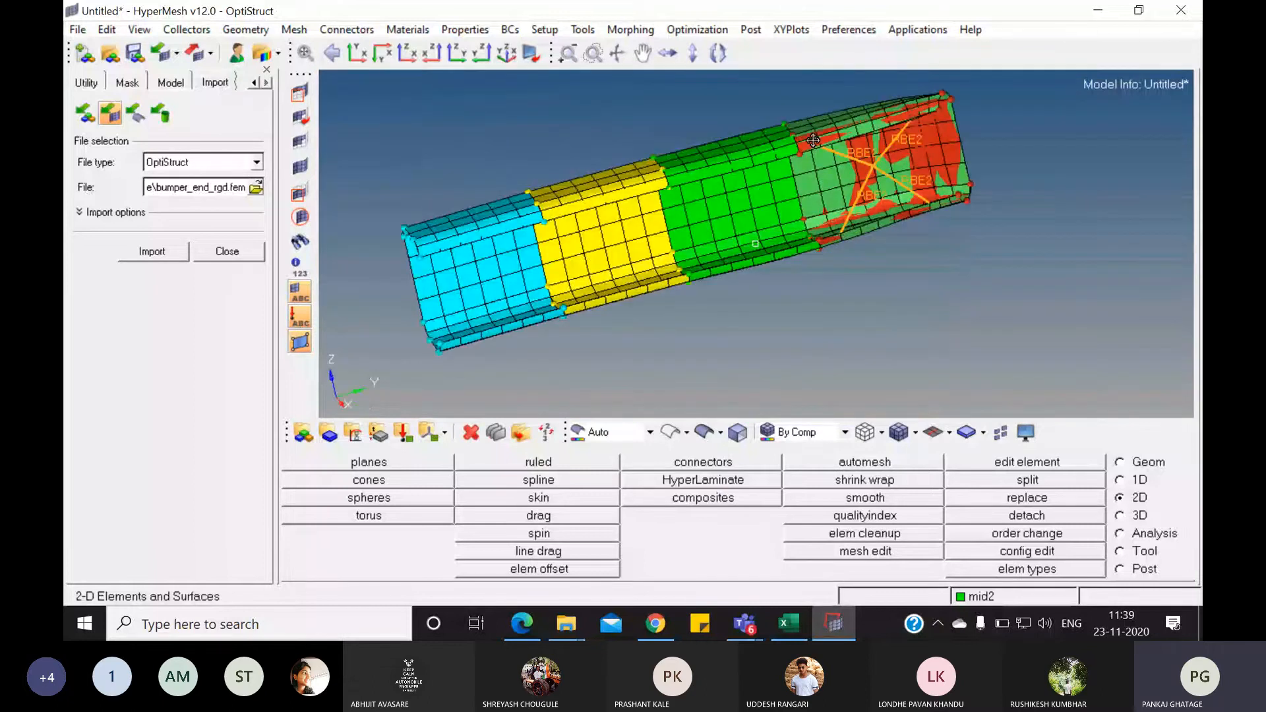
left_click_drag(813, 141, 843, 261, "ctrl")
left_click_drag(726, 217, 734, 256, "ctrl")
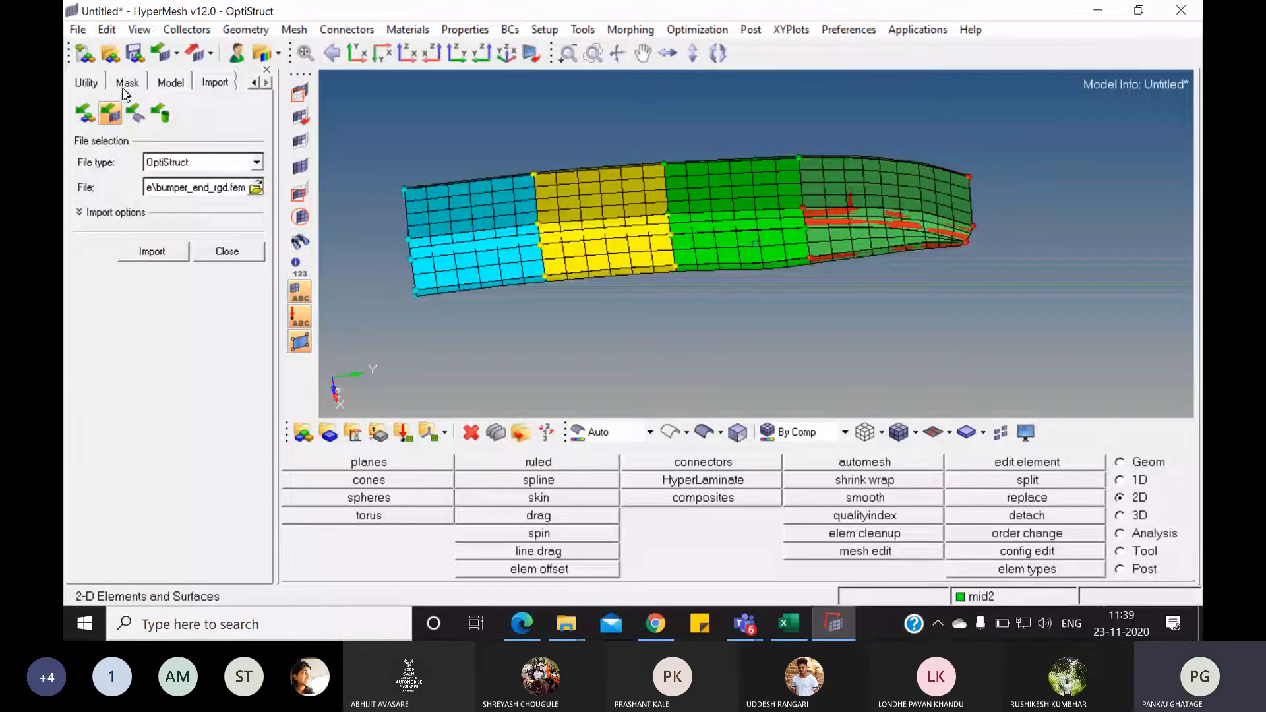
- Start a new empty model, discarding all data of the bumper assembly
left_click(177, 54)
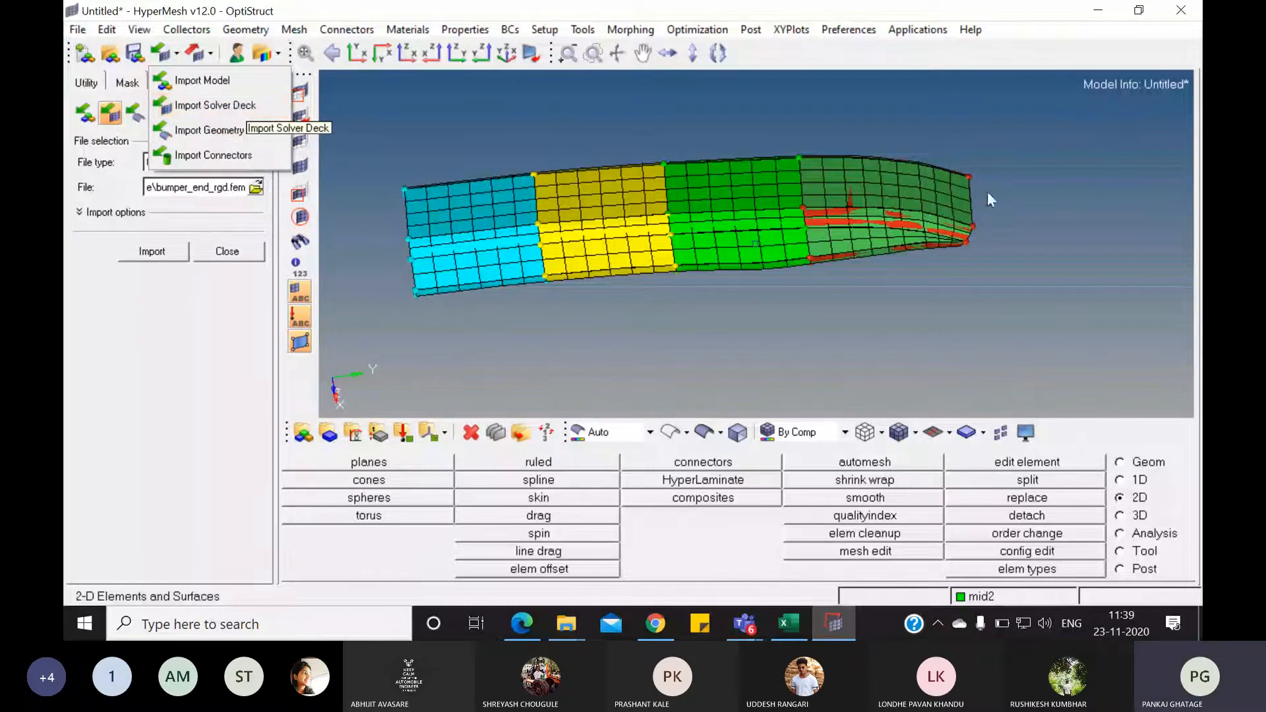
left_click(472, 141)
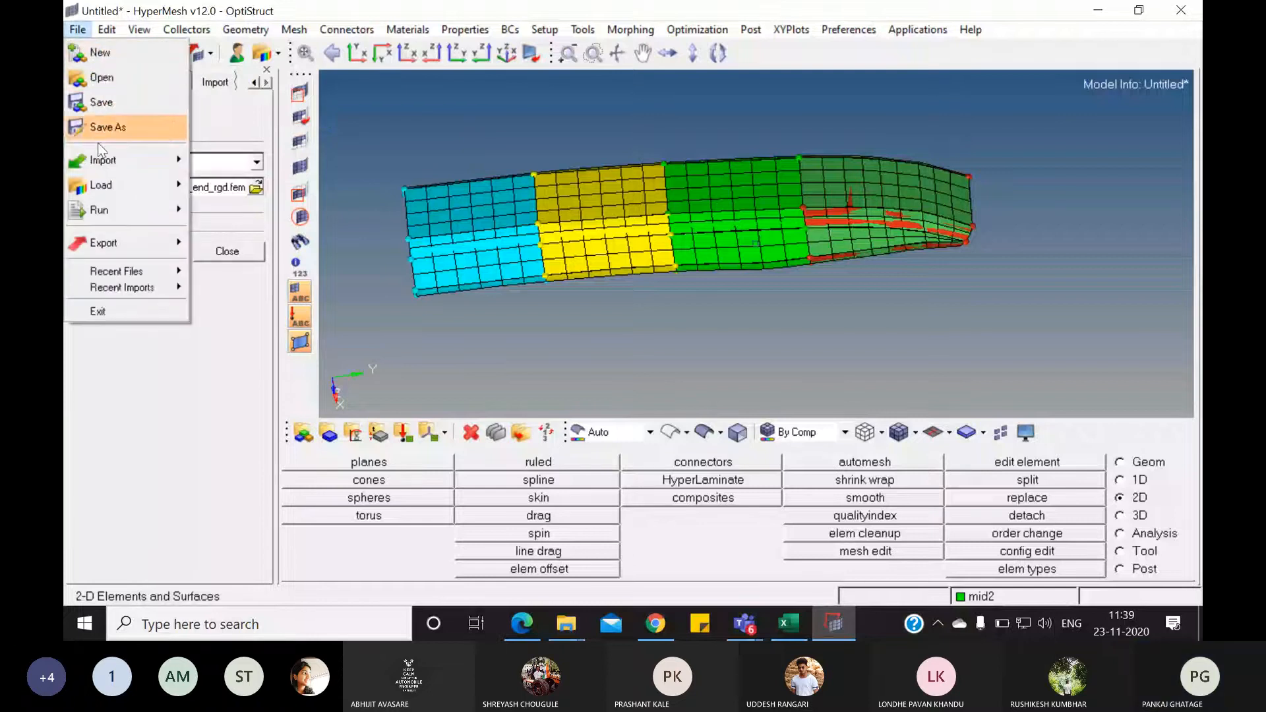
left_click(101, 52)
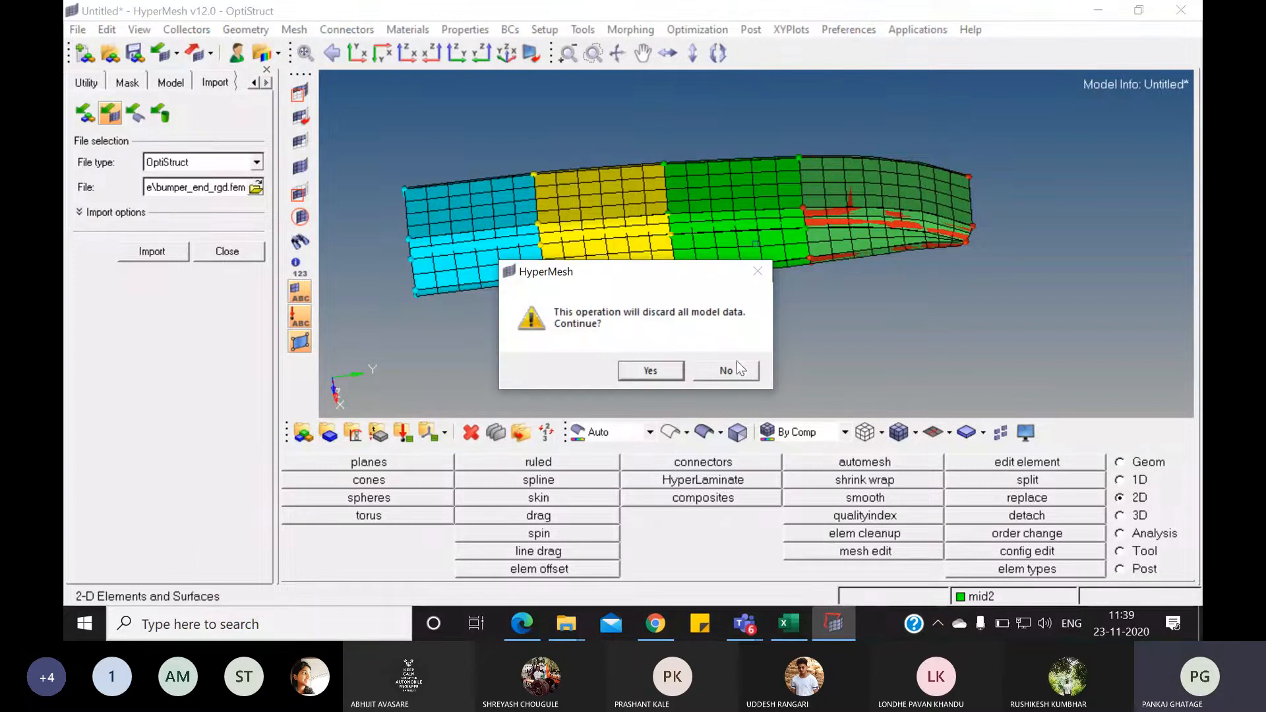
left_click(679, 369)
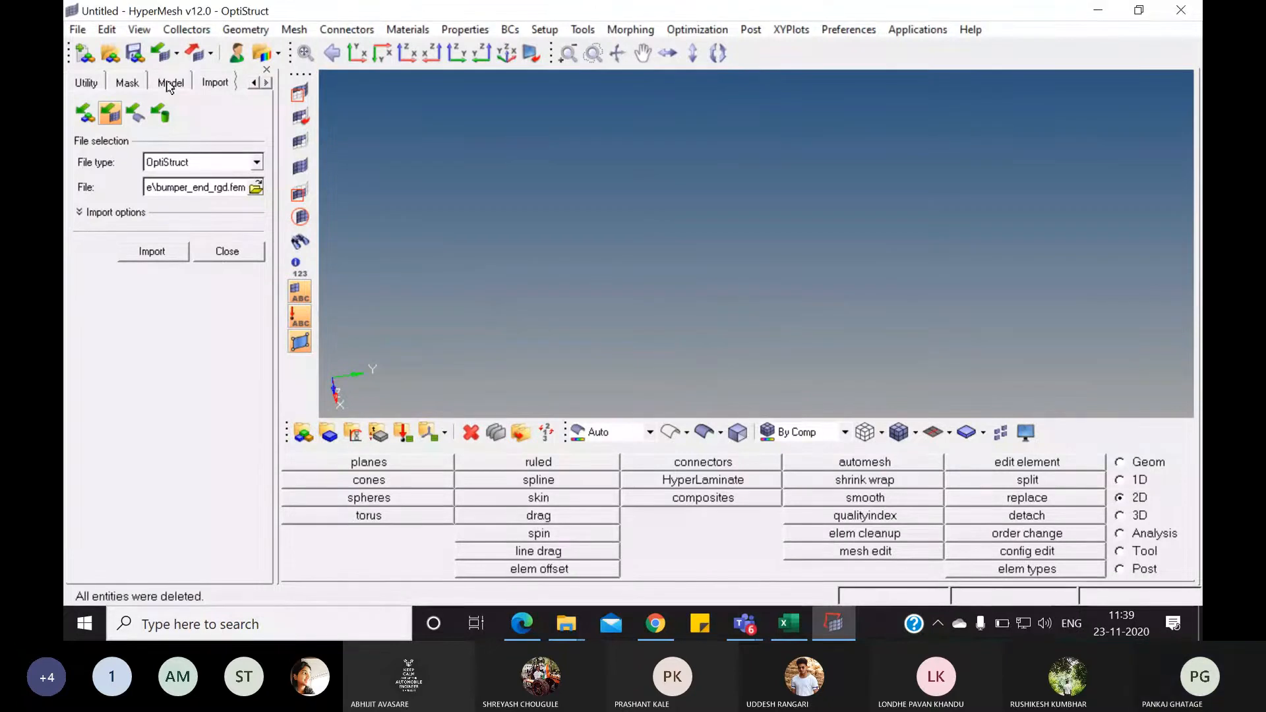
- Browse for a solver deck file in the HM\1D\ROLLCAGE folder on drive D
left_click(255, 189)
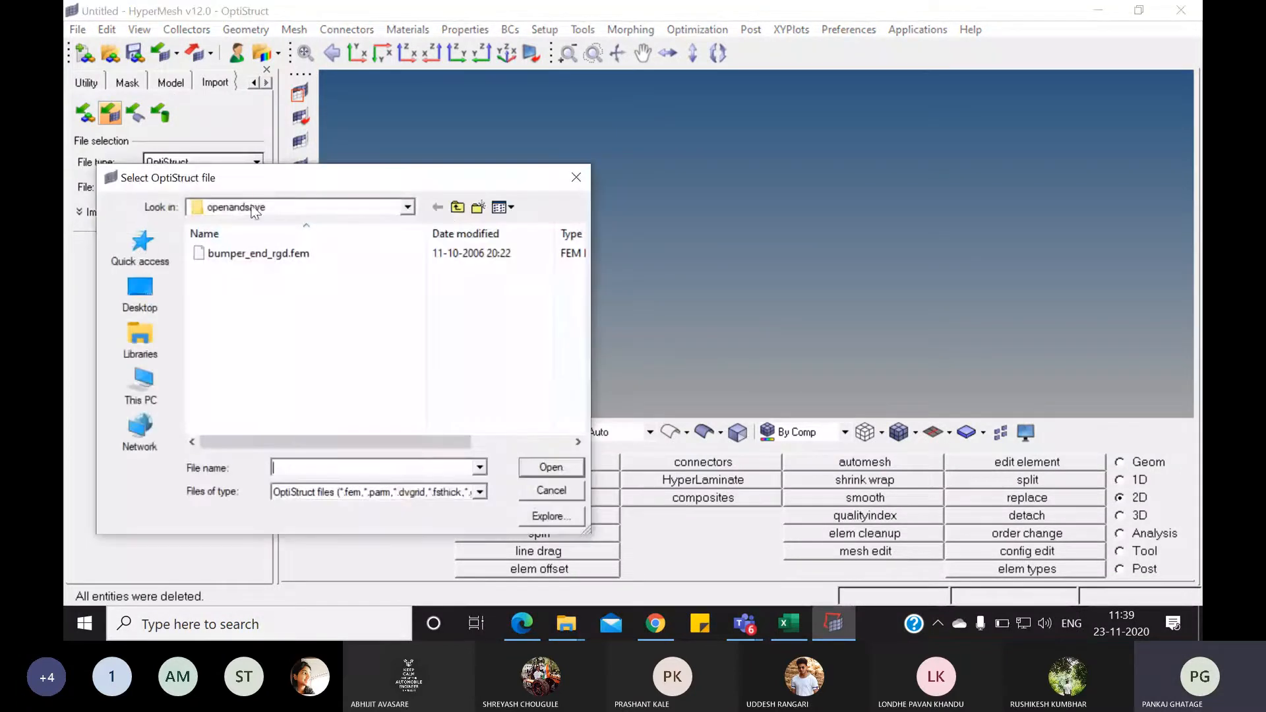
left_click(456, 209)
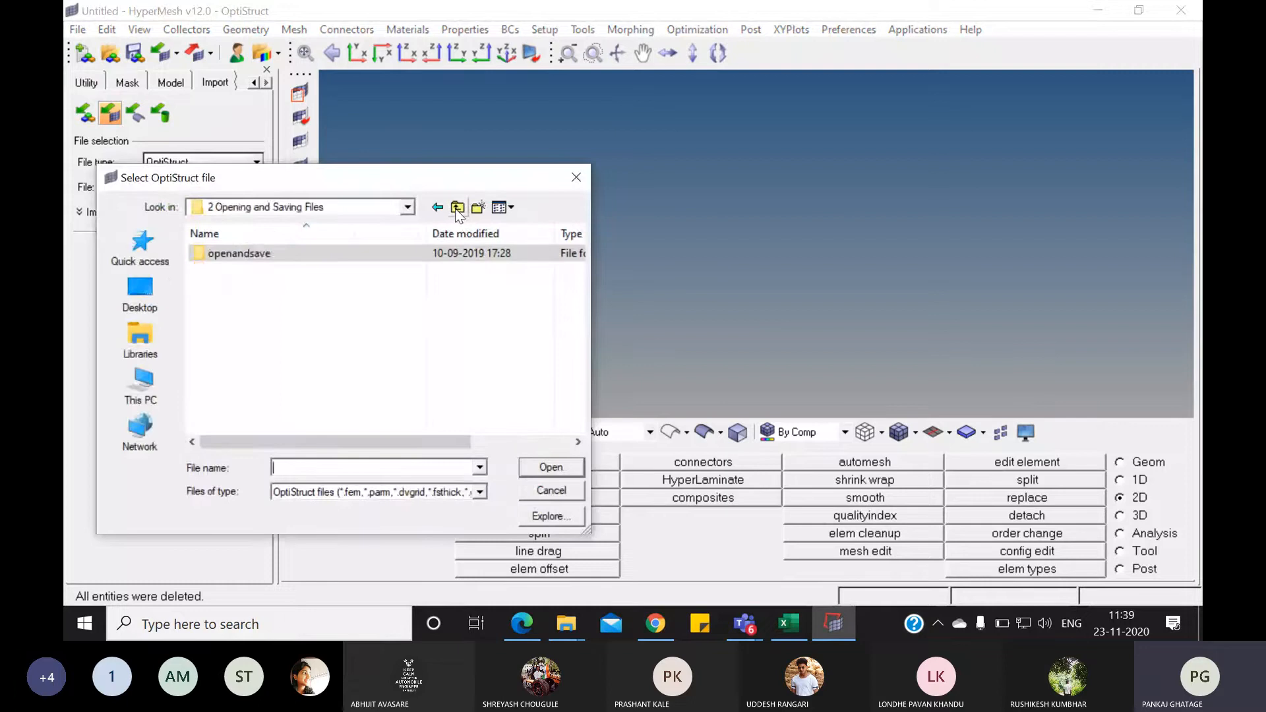
left_click(456, 209)
left_click(456, 210)
left_click(455, 209)
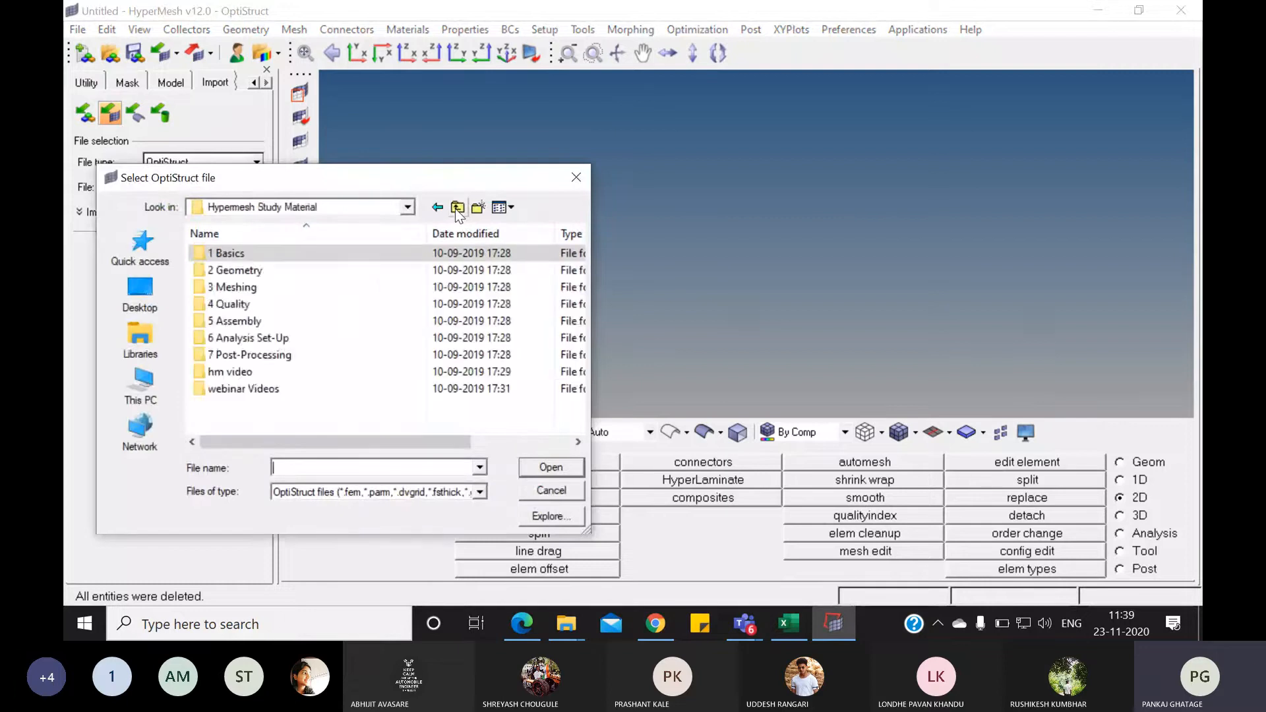
left_click(455, 209)
left_click(456, 209)
left_click(455, 208)
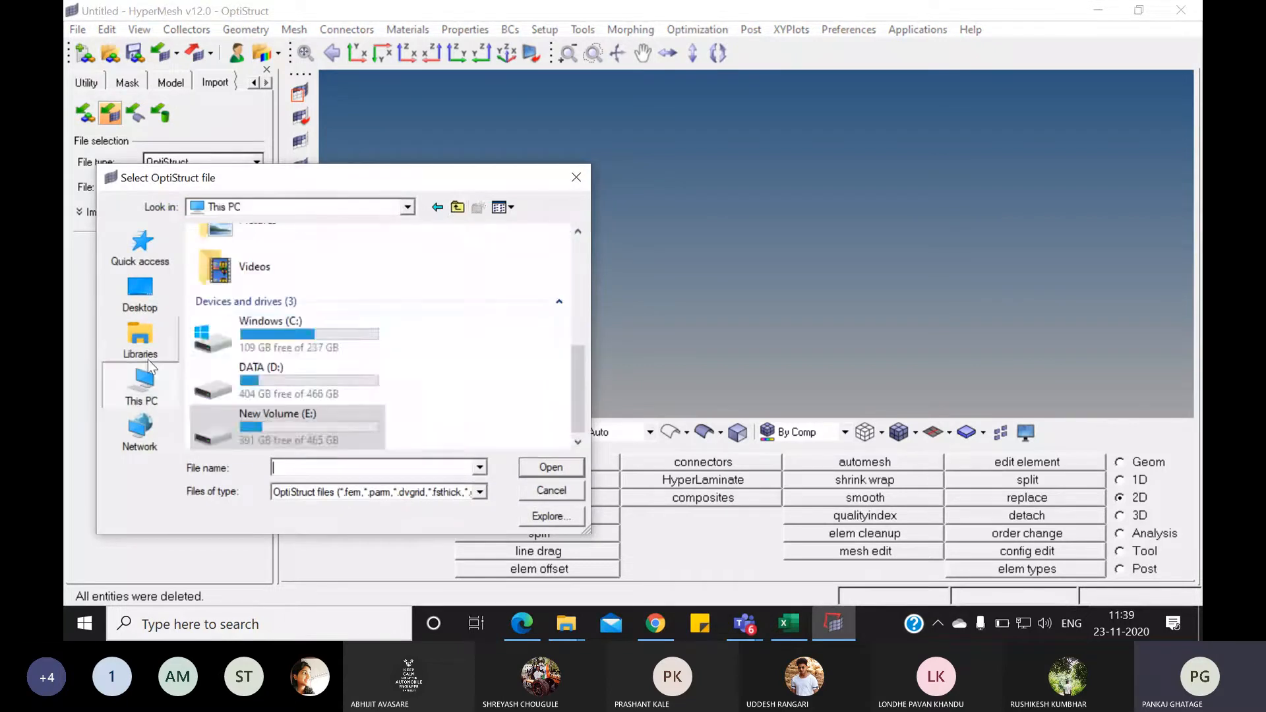
double_click(305, 377)
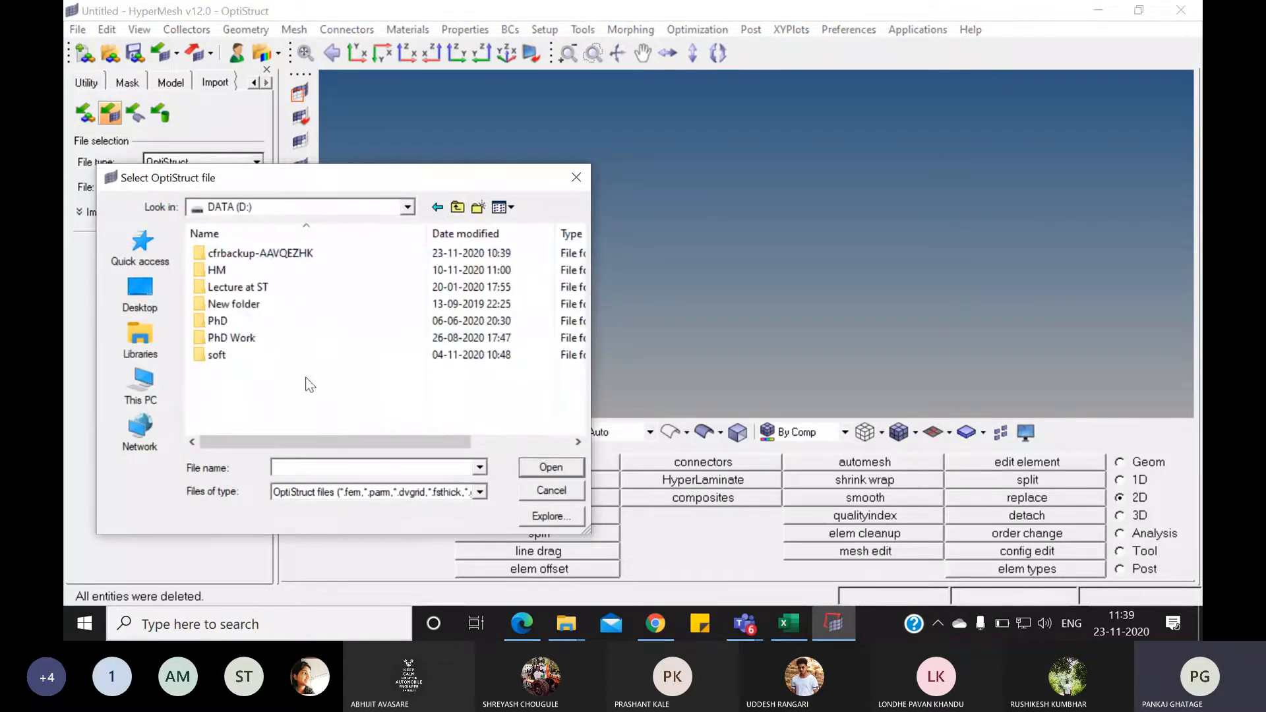
double_click(230, 271)
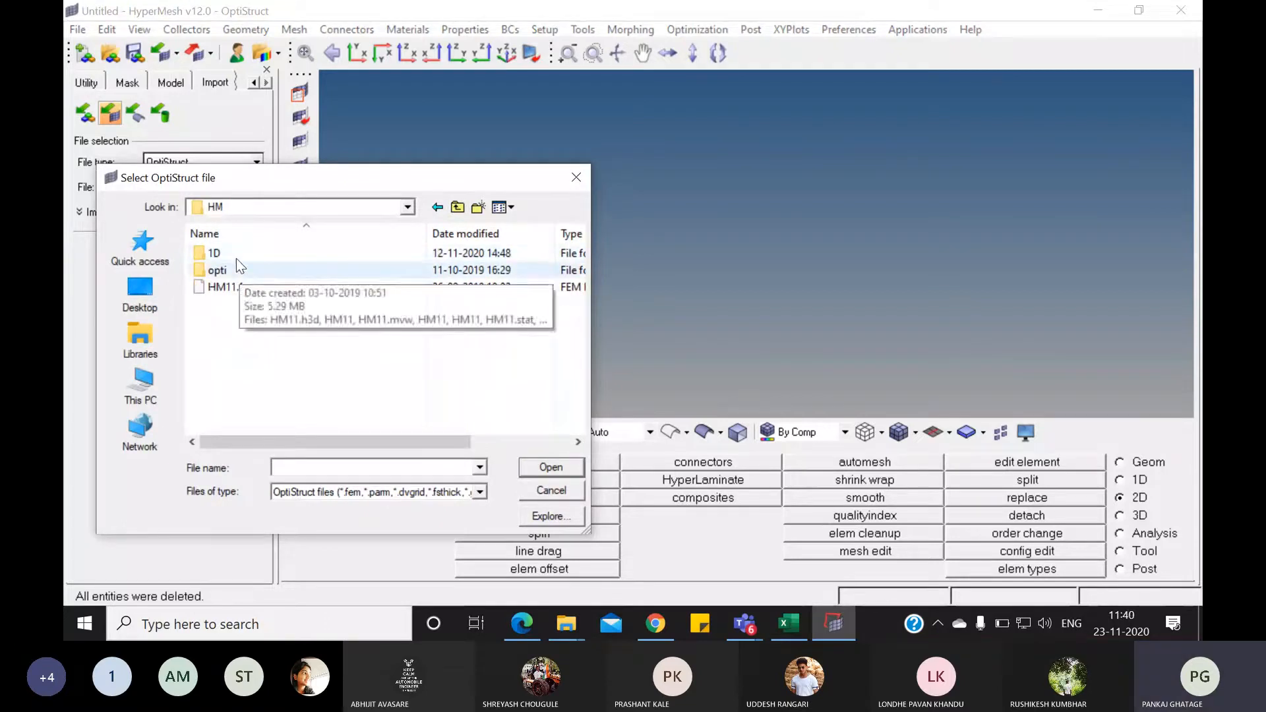
double_click(236, 252)
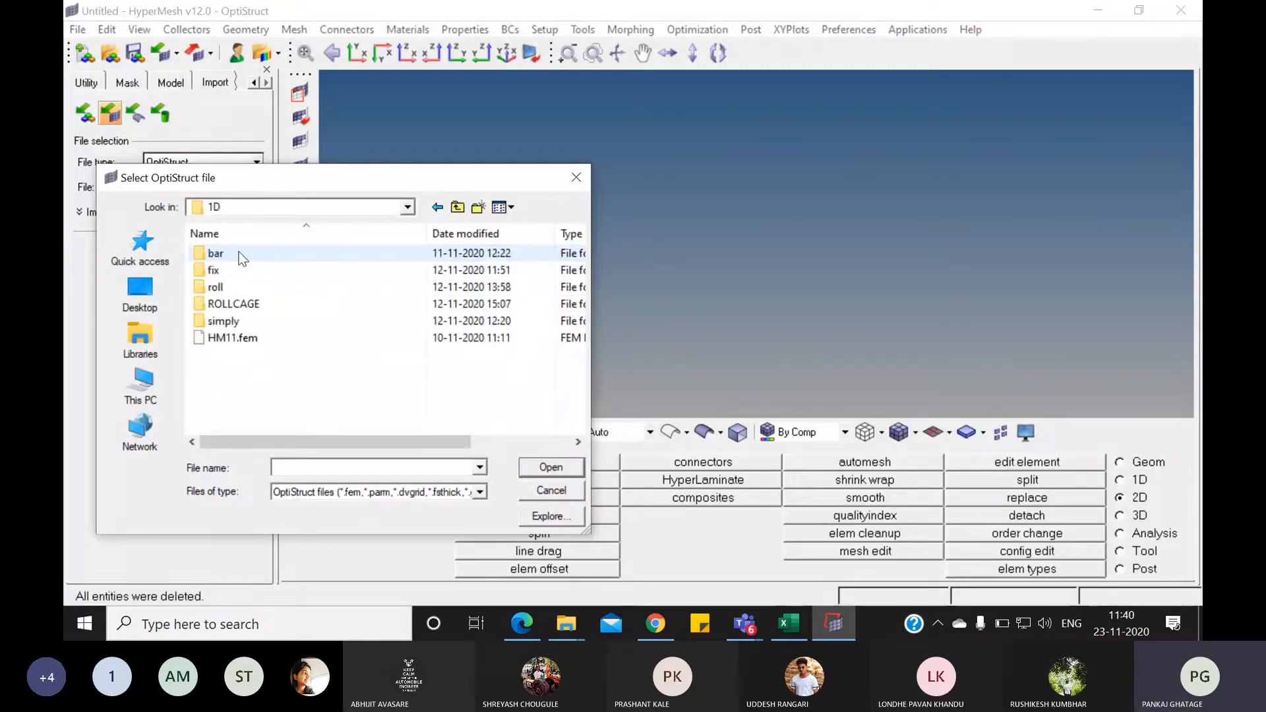
double_click(268, 303)
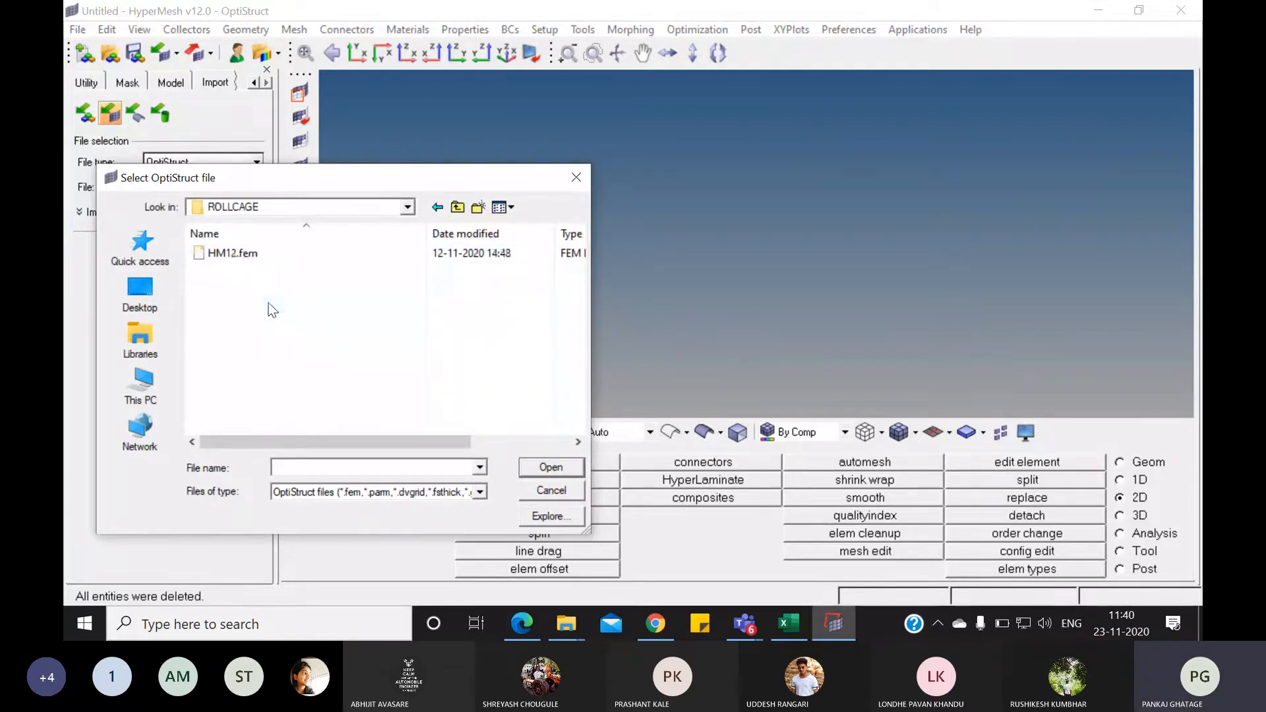
- Import HM12.fem as an OptiStruct solver deck and view the roll cage model from several angles
left_click(252, 256)
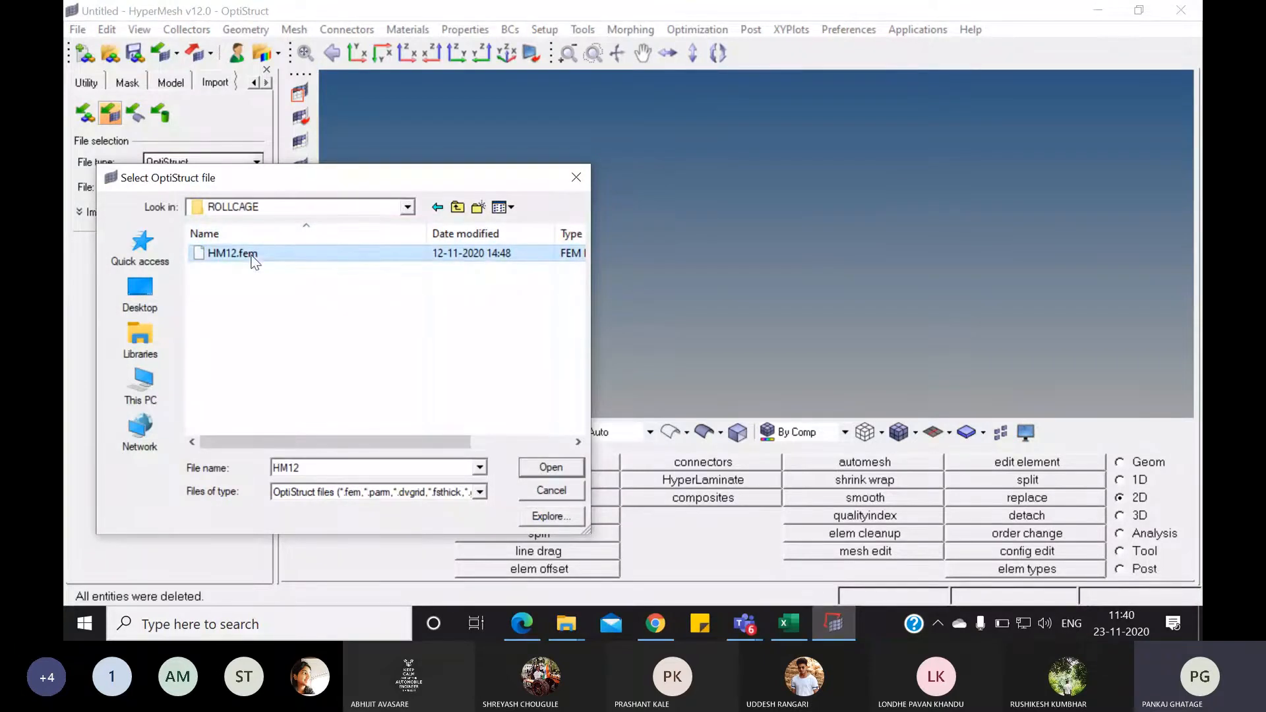
left_click(552, 470)
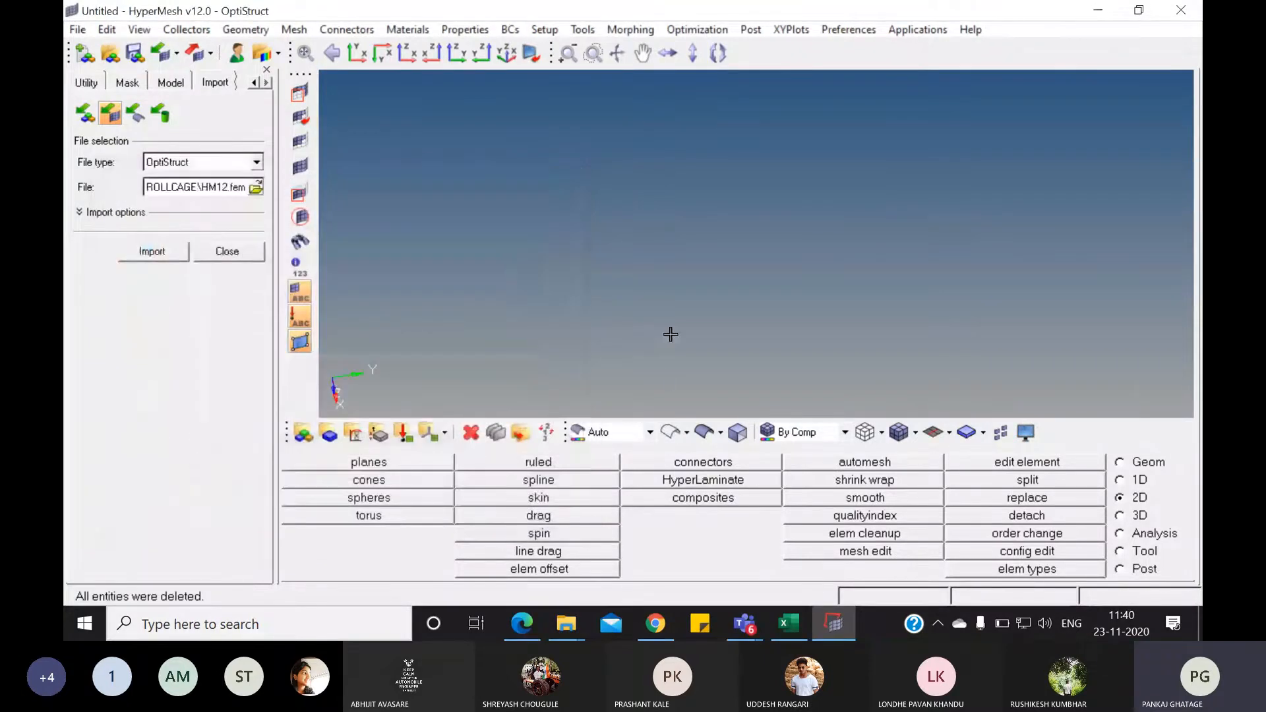
left_click(147, 252)
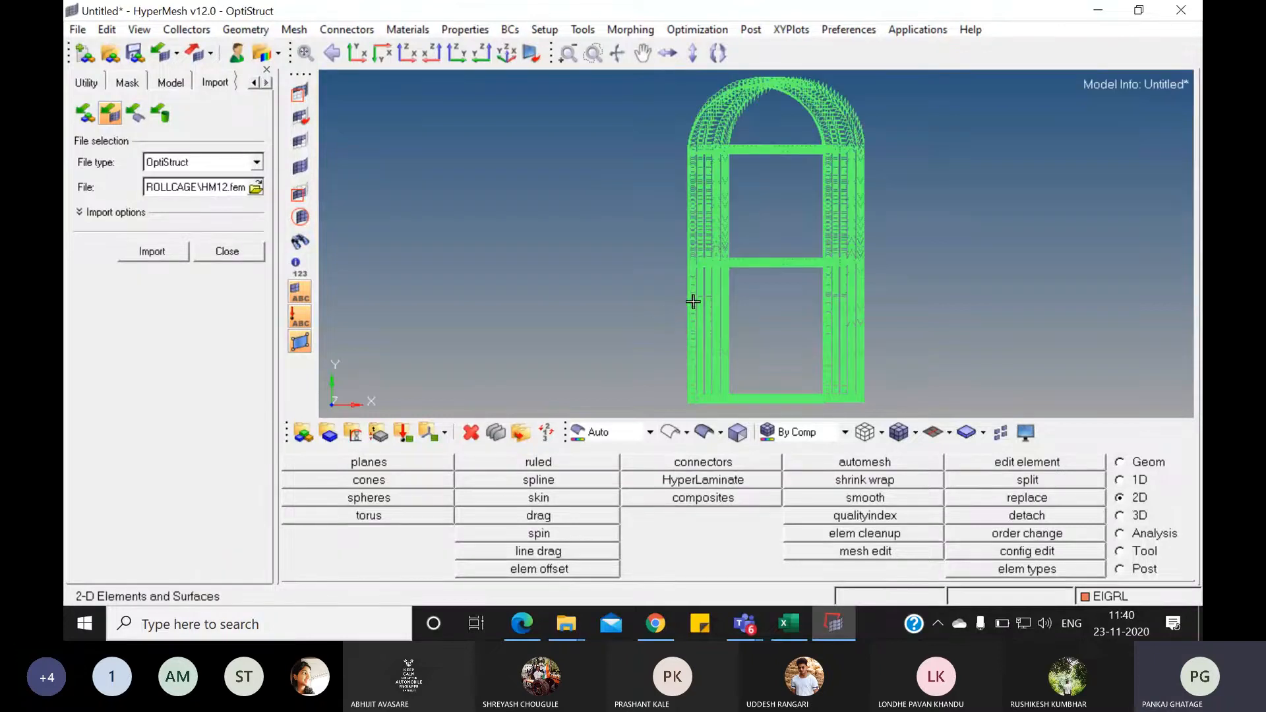
left_click_drag(835, 316, 989, 274, "ctrl")
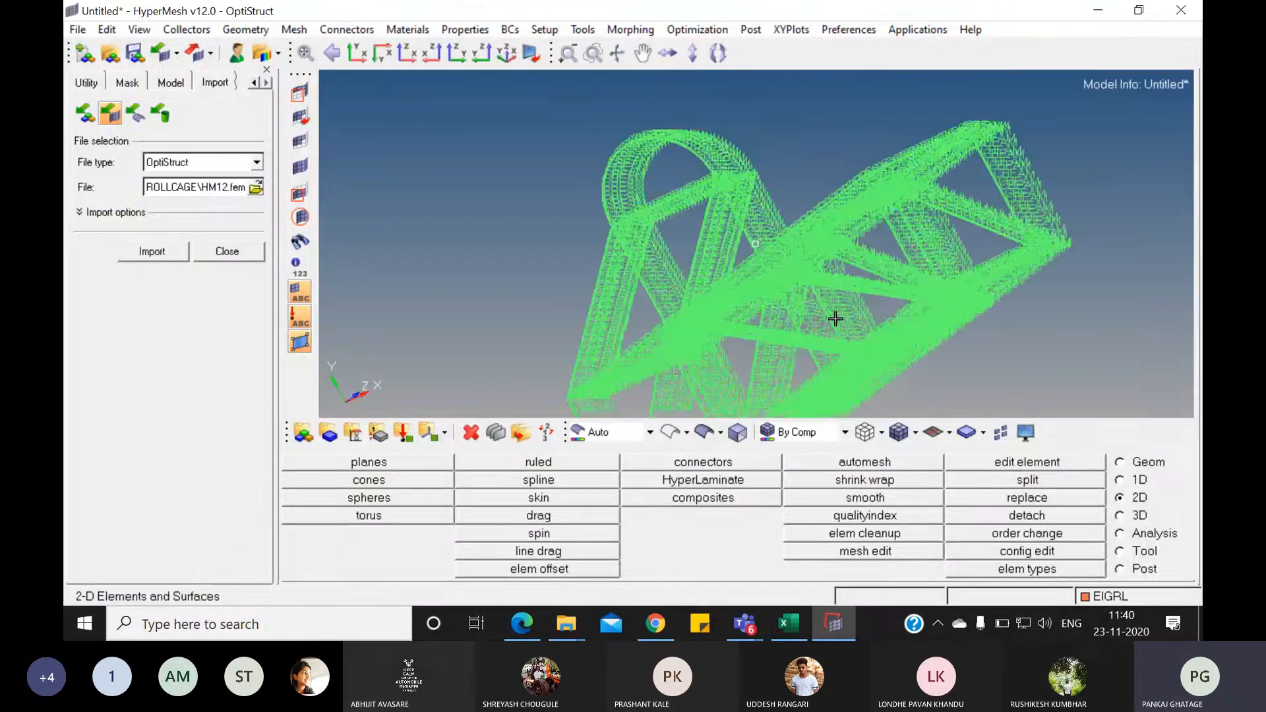
left_click_drag(833, 316, 770, 306, "ctrl")
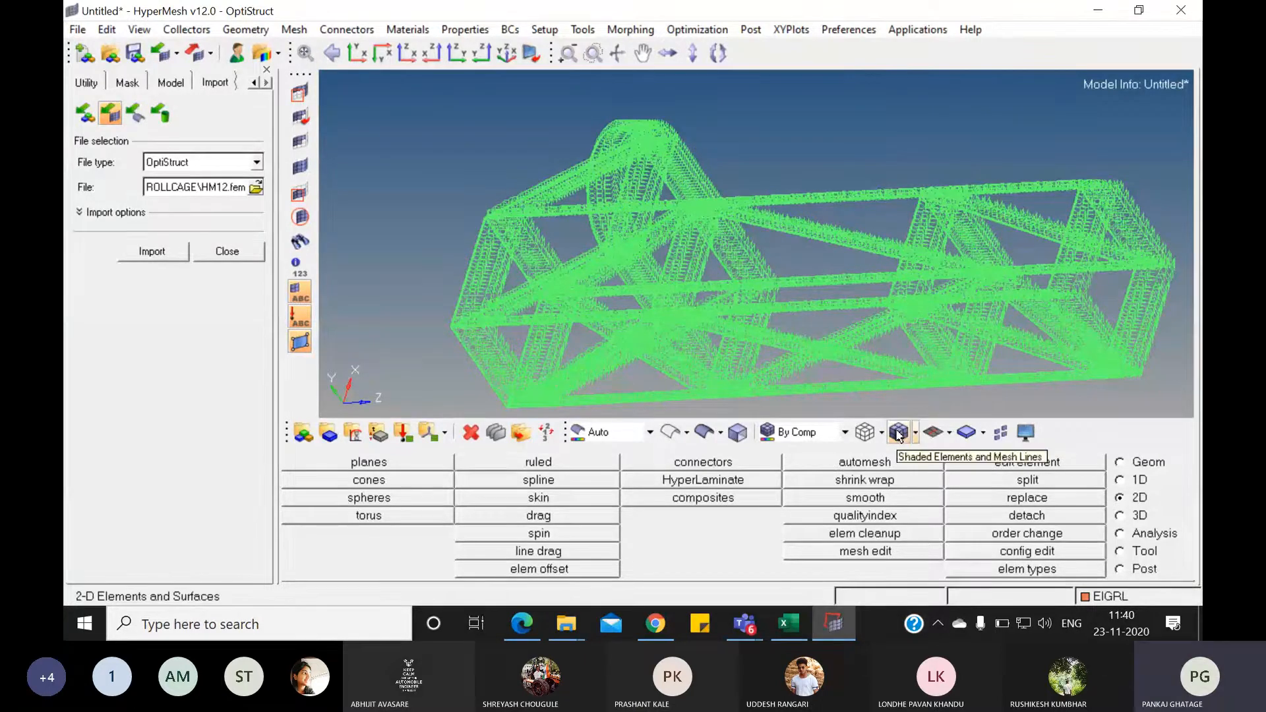
- Hide the element and load labels and show the roll cage in 3D Element Representation, viewing it from several angles
left_click(304, 347)
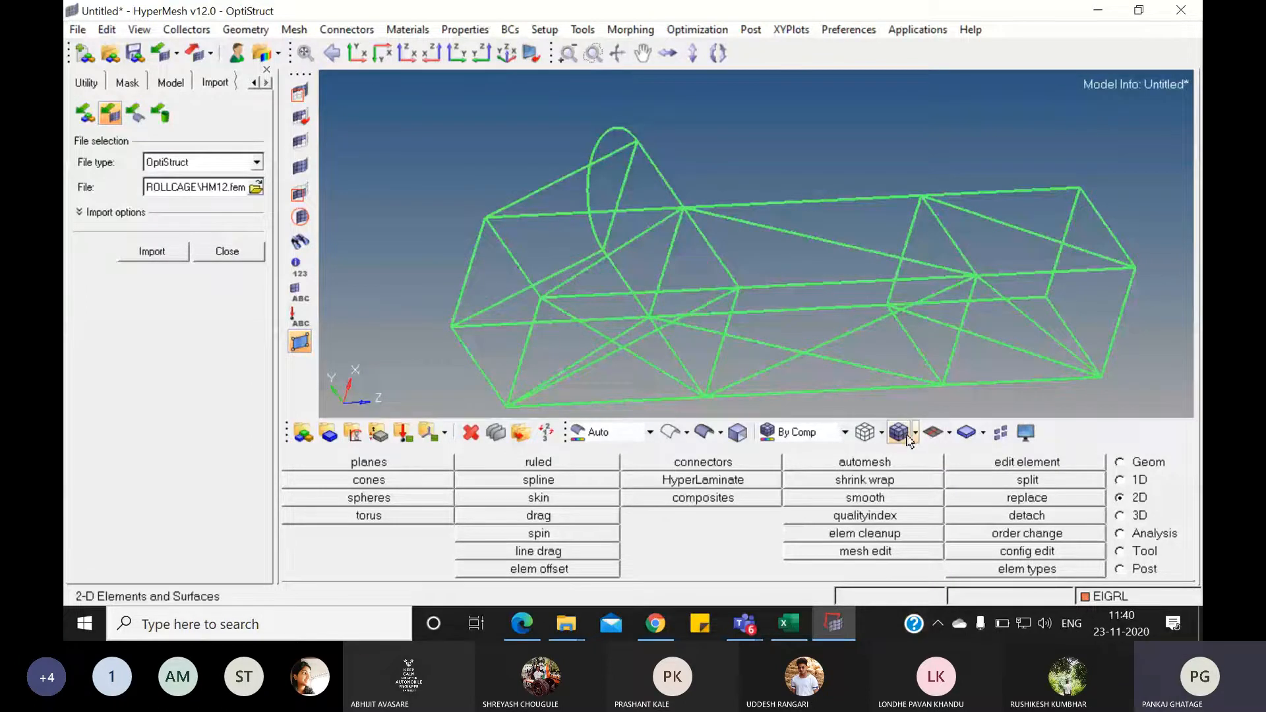
left_click_drag(622, 301, 517, 308, "ctrl")
left_click(948, 433)
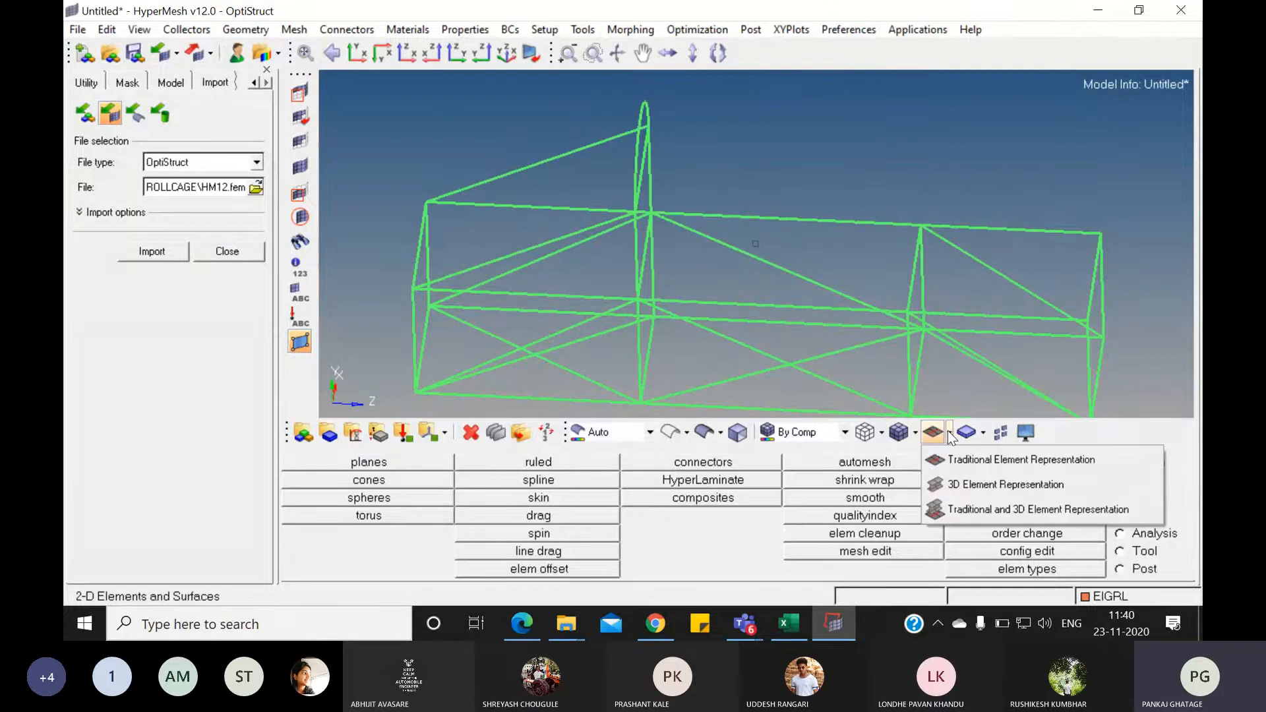
left_click(966, 484)
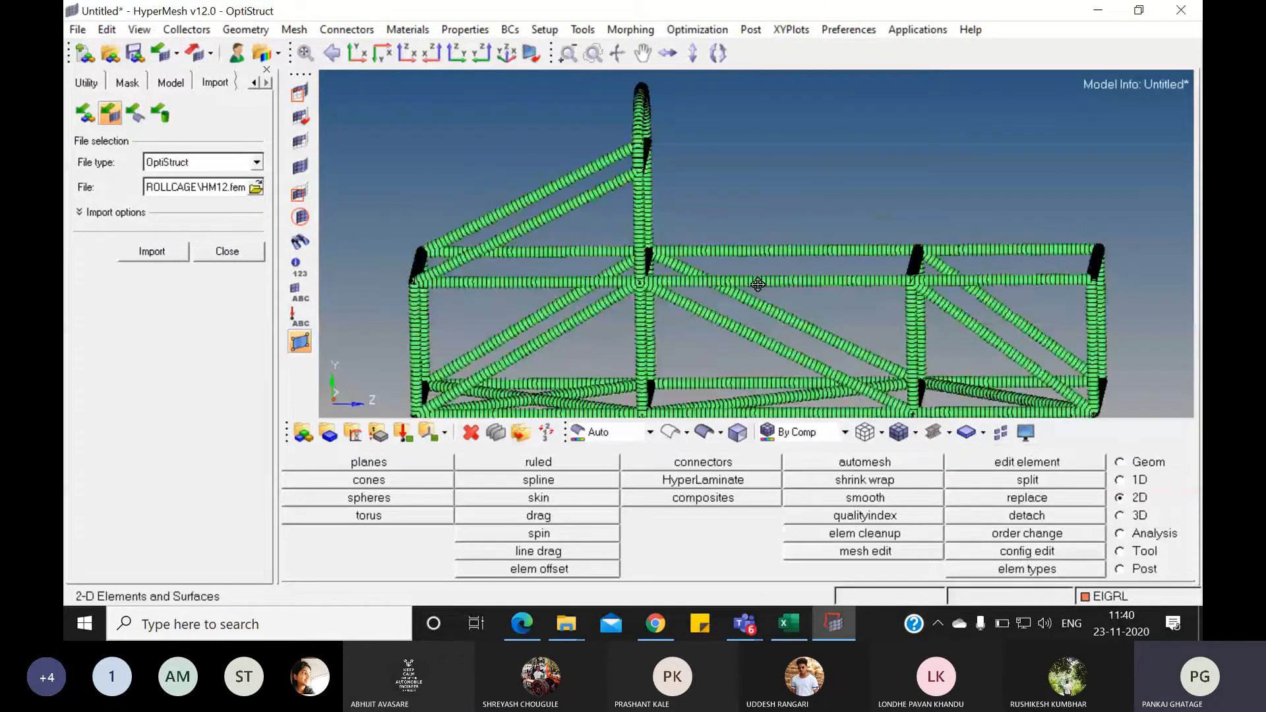
mouse_move(758, 285)
left_mouse_down("ctrl")
mouse_move(822, 273)
mouse_move(804, 292)
left_mouse_up("ctrl")
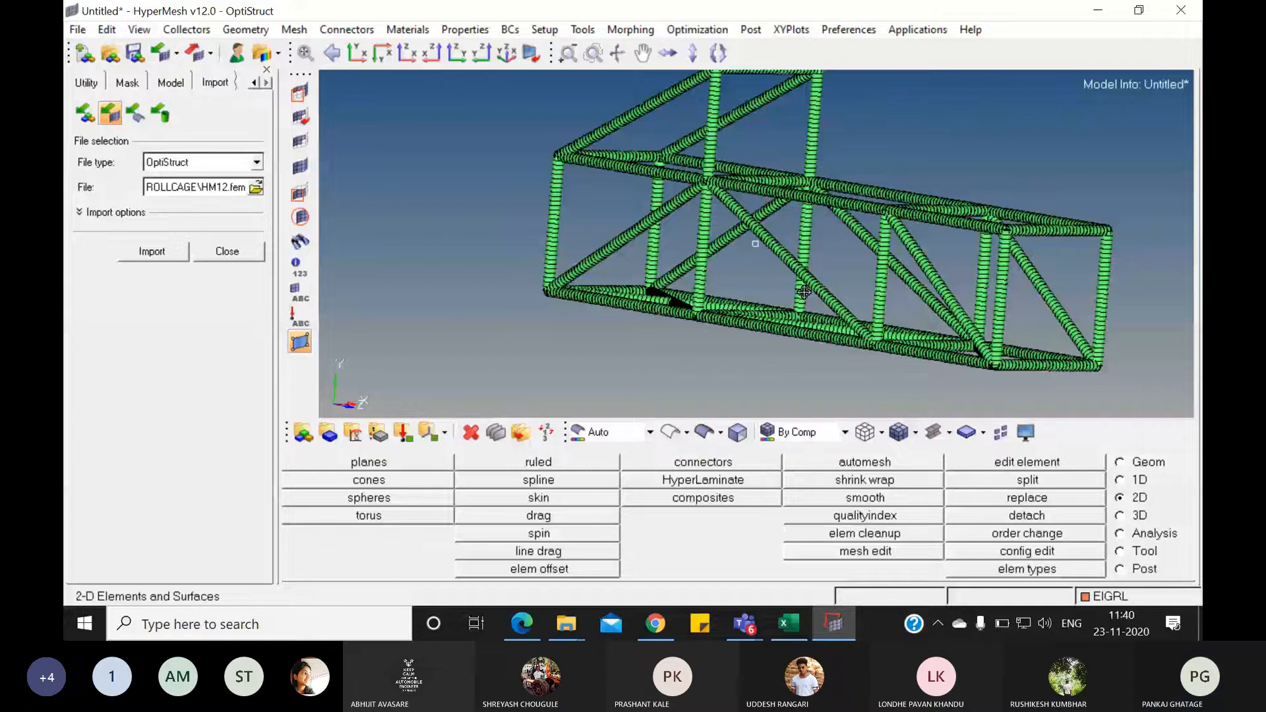
- Review the roll cage model's entity tree and expand its load step
left_click(130, 83)
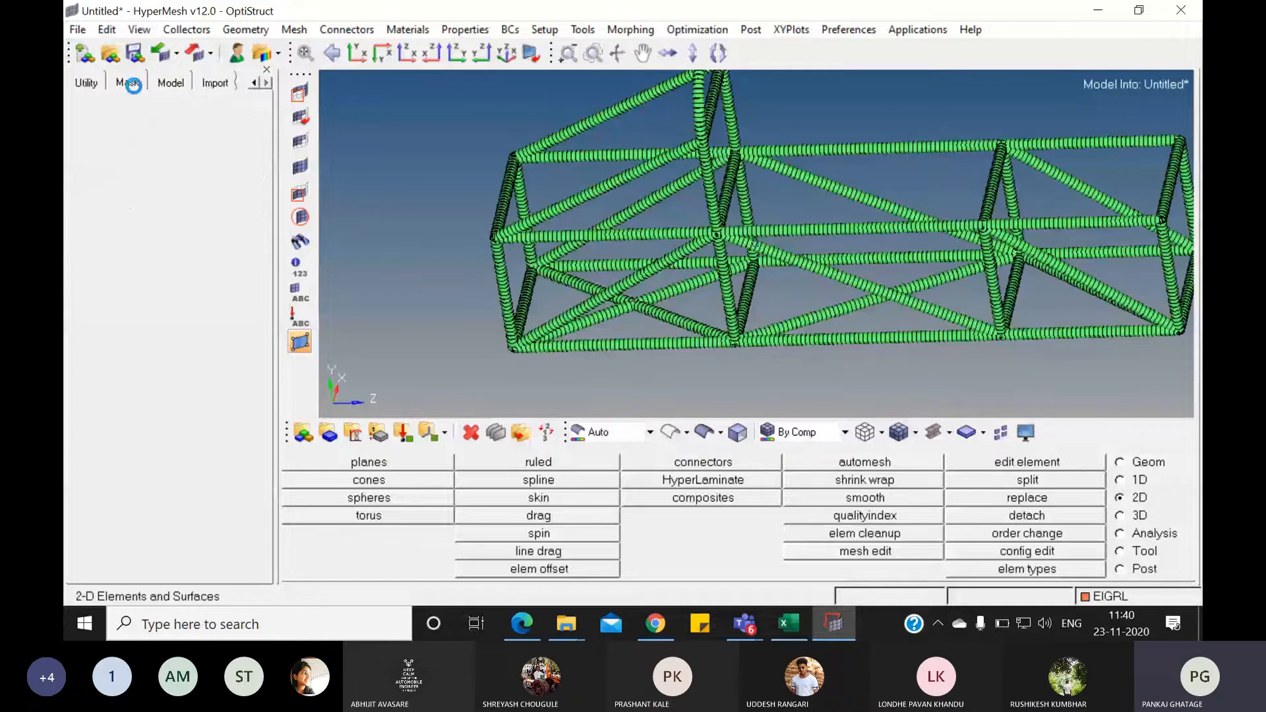
left_click(170, 82)
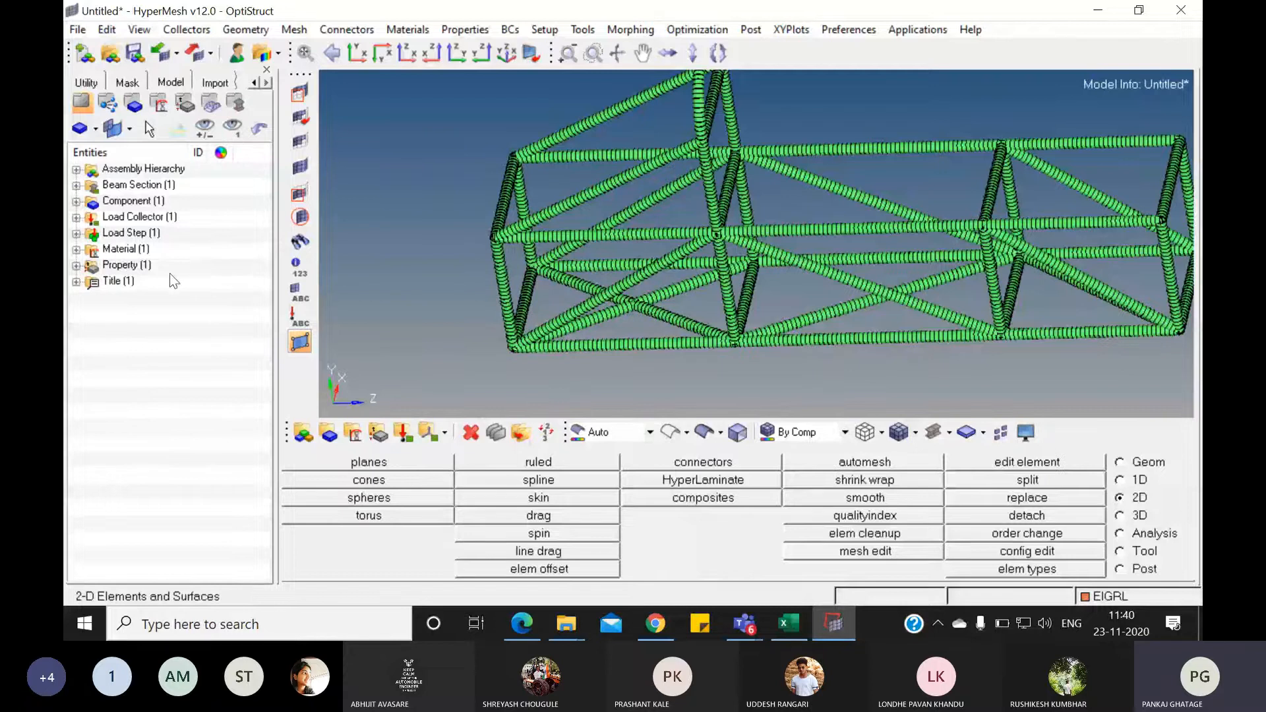
left_click(76, 233)
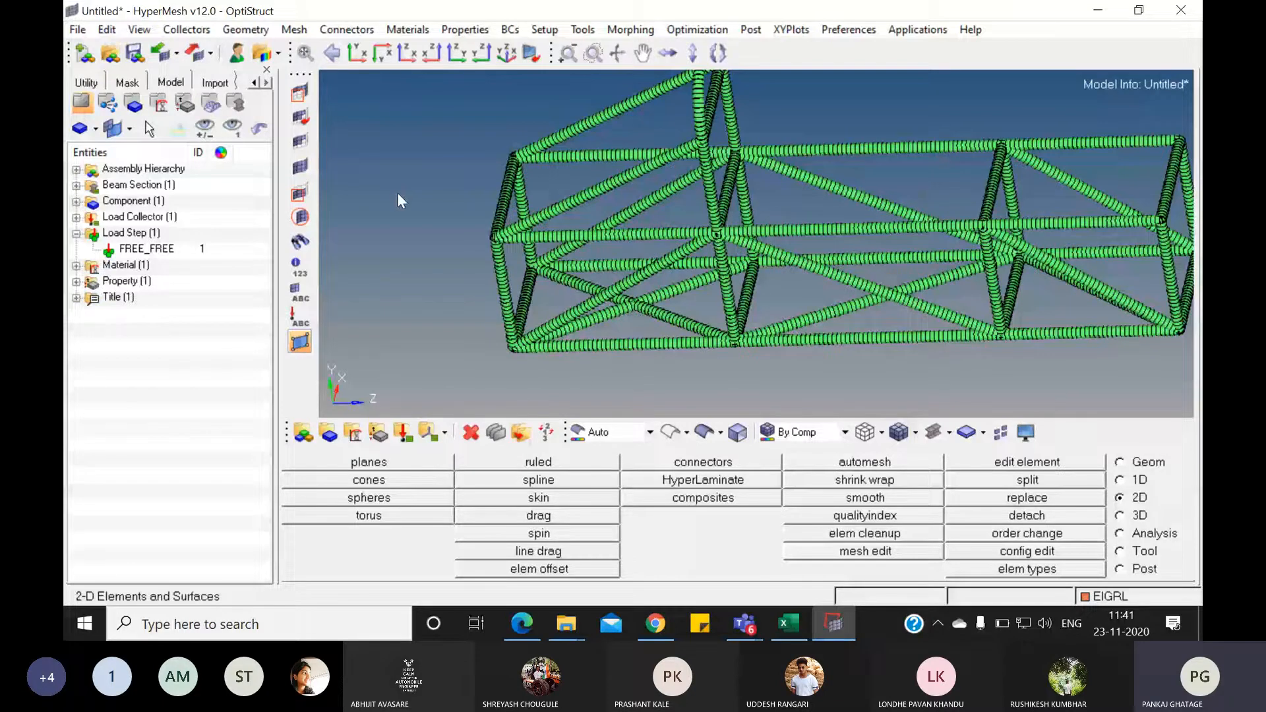
- Start a new empty model, discarding all data of the roll cage
key("ctrl+n")
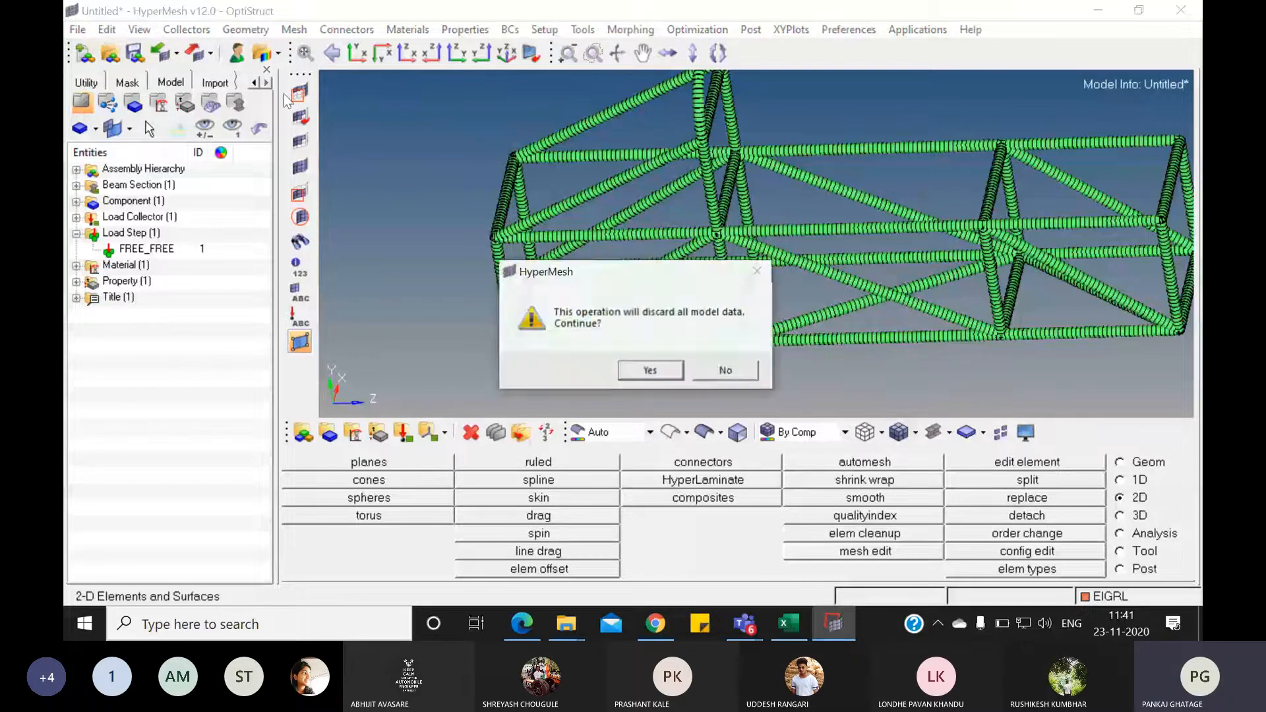
left_click(718, 370)
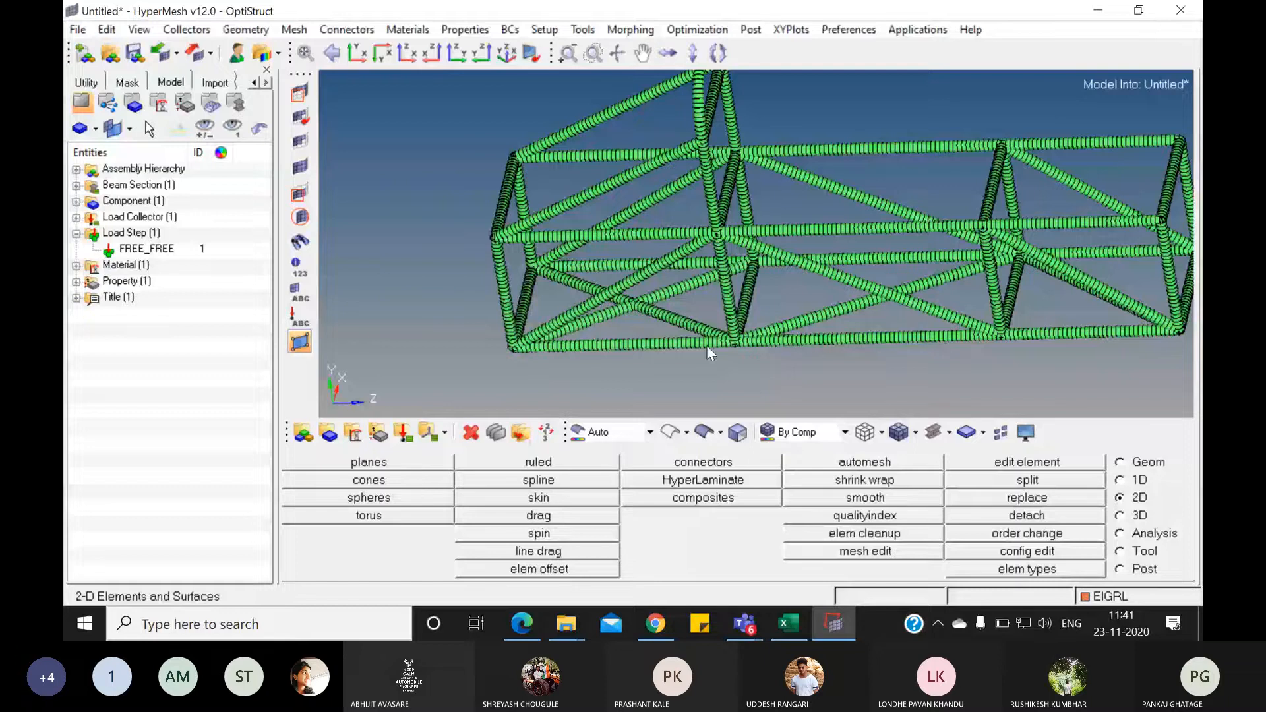
left_click(77, 29)
left_click(98, 51)
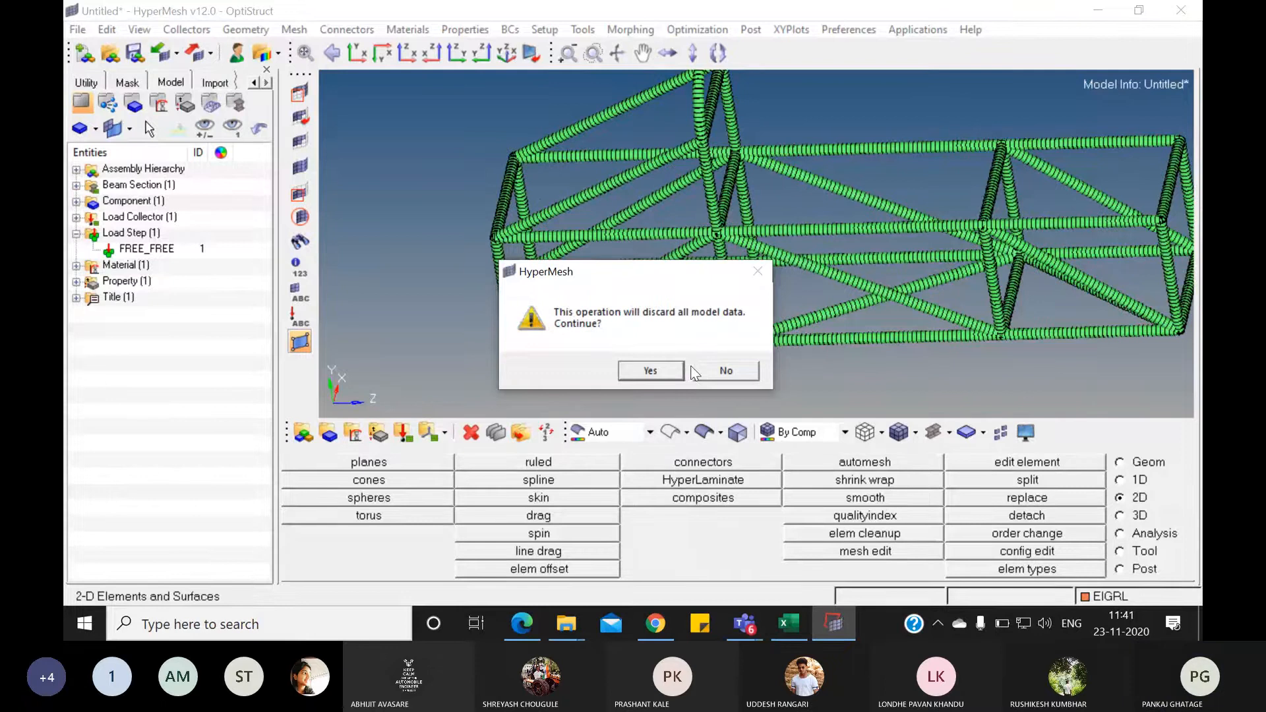
left_click(660, 370)
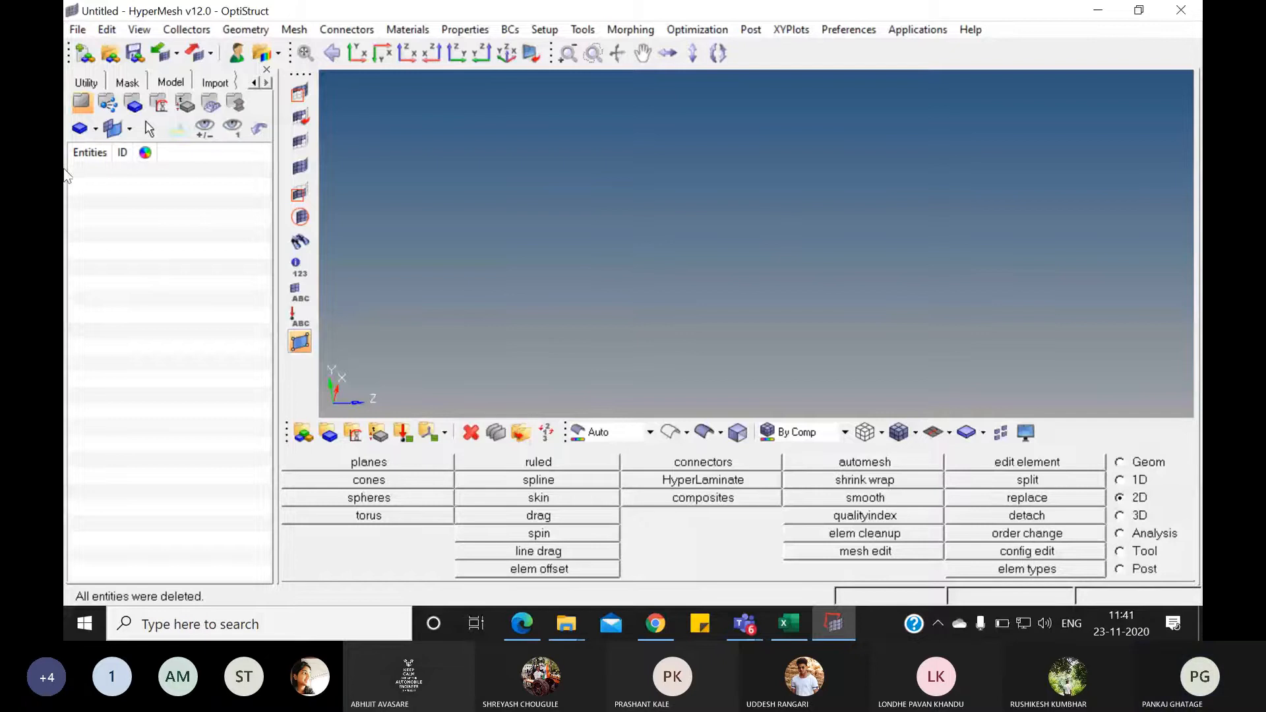
- Start a solver deck import and browse to the Hypermesh Data folder on drive E
left_click(179, 57)
left_click(212, 105)
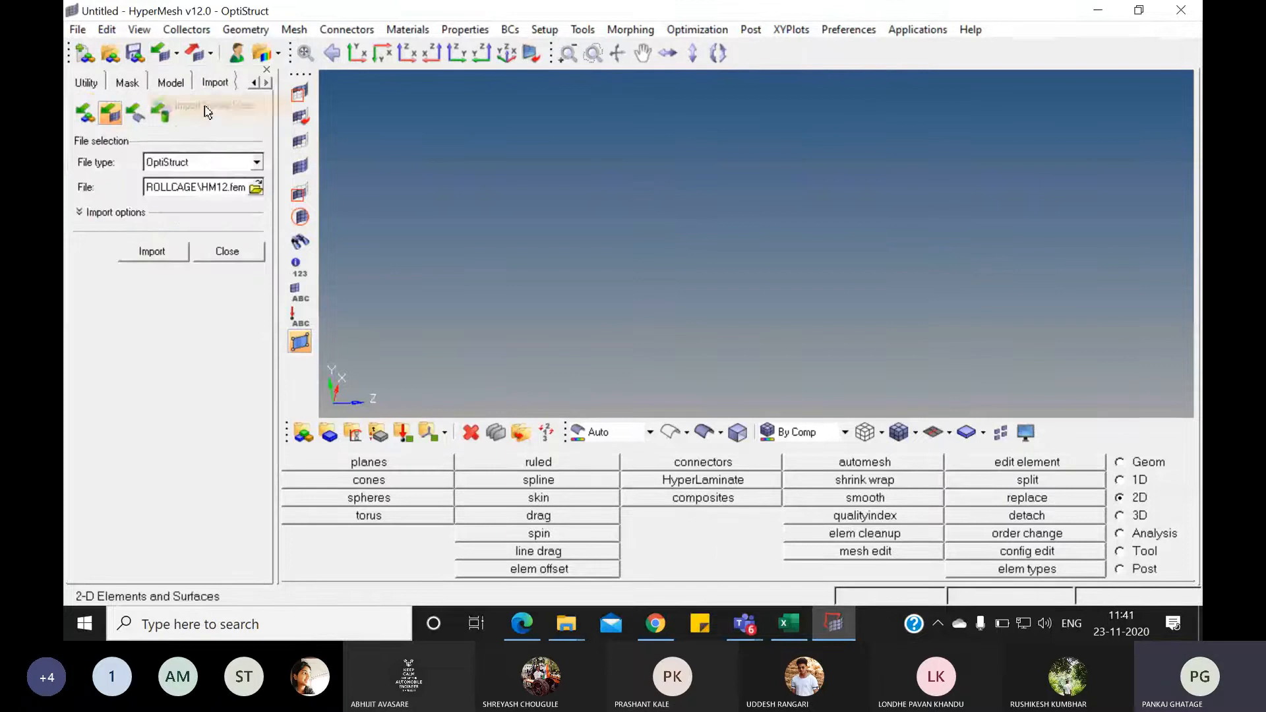
left_click(259, 189)
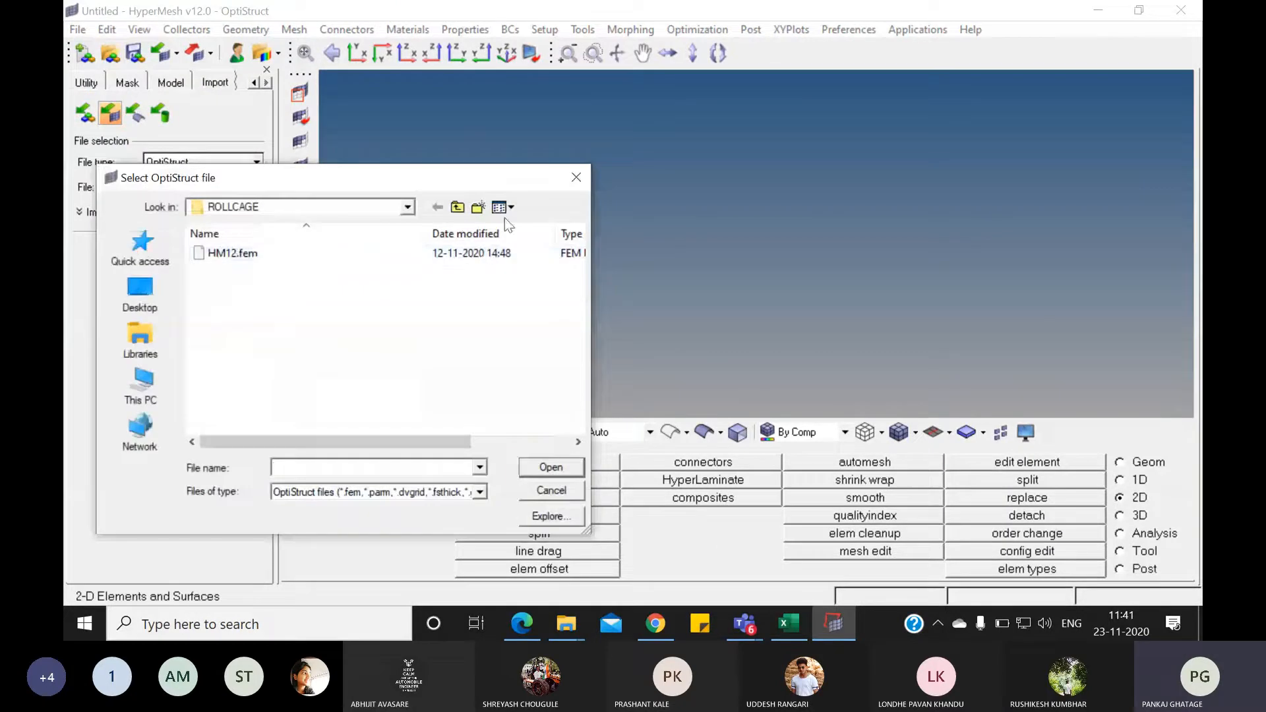
left_click(455, 209)
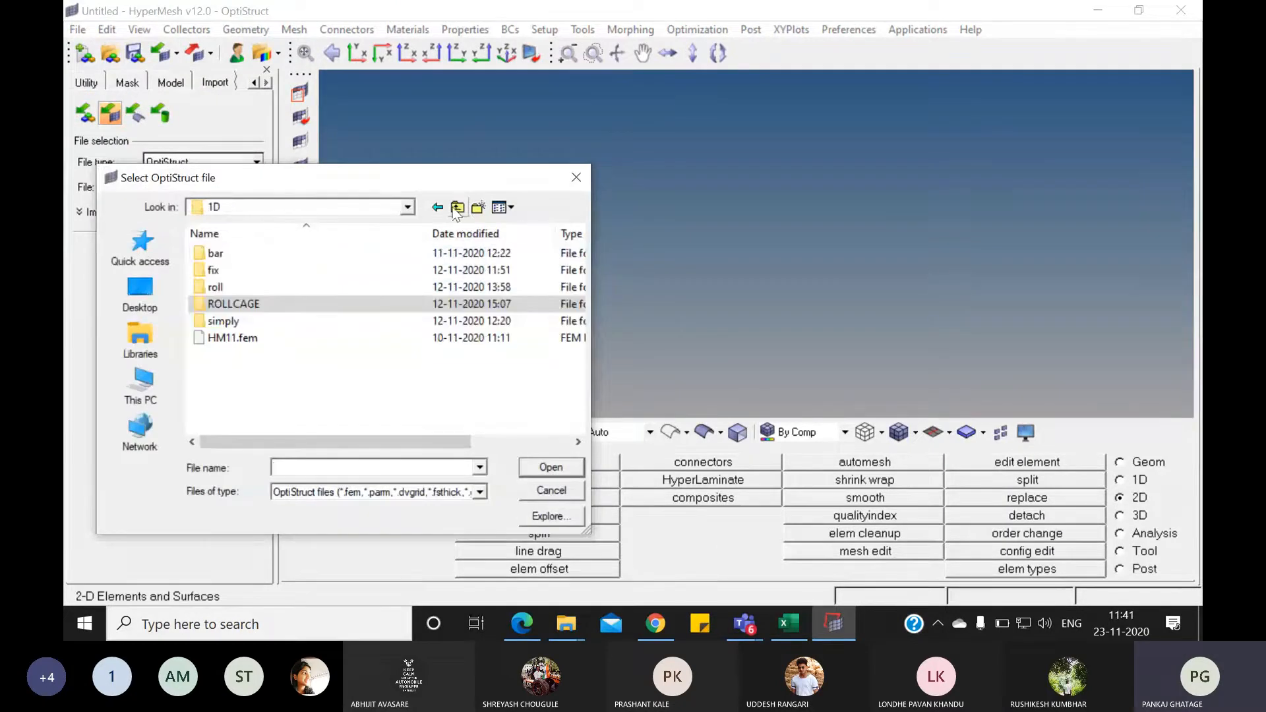
left_click(141, 386)
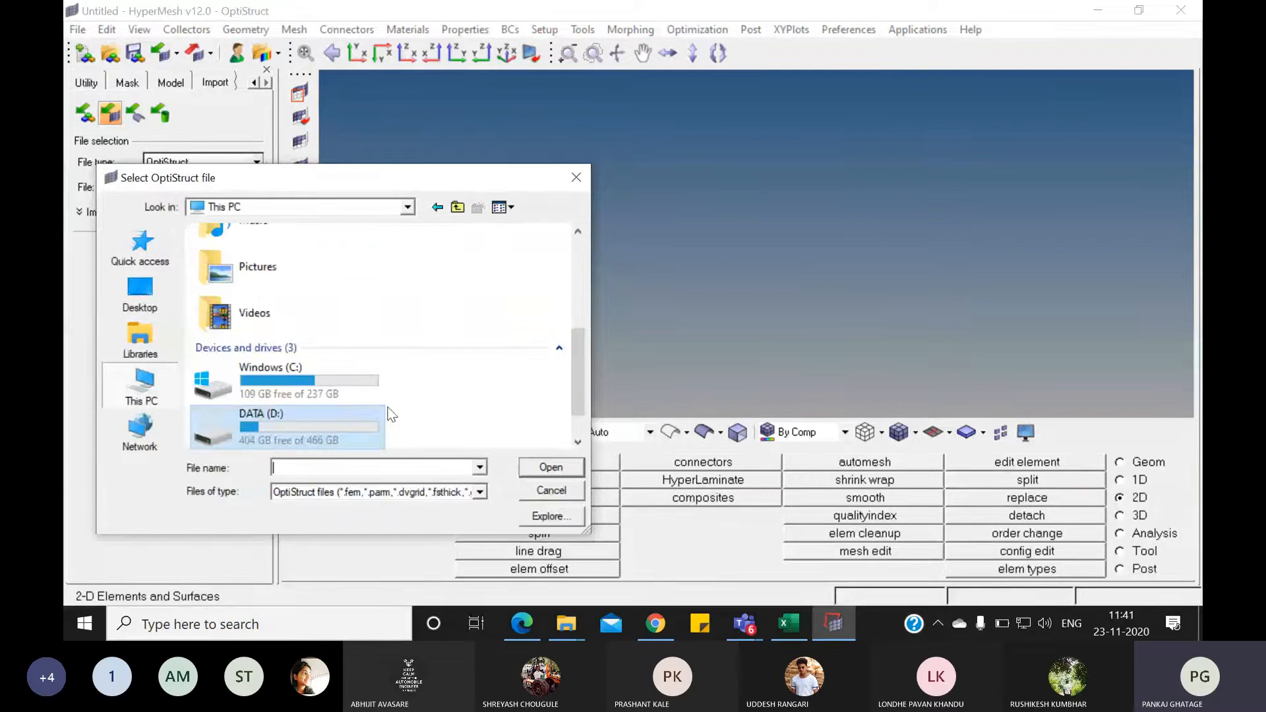
left_click(578, 429)
double_click(283, 425)
scroll(265, 341, "down", 2)
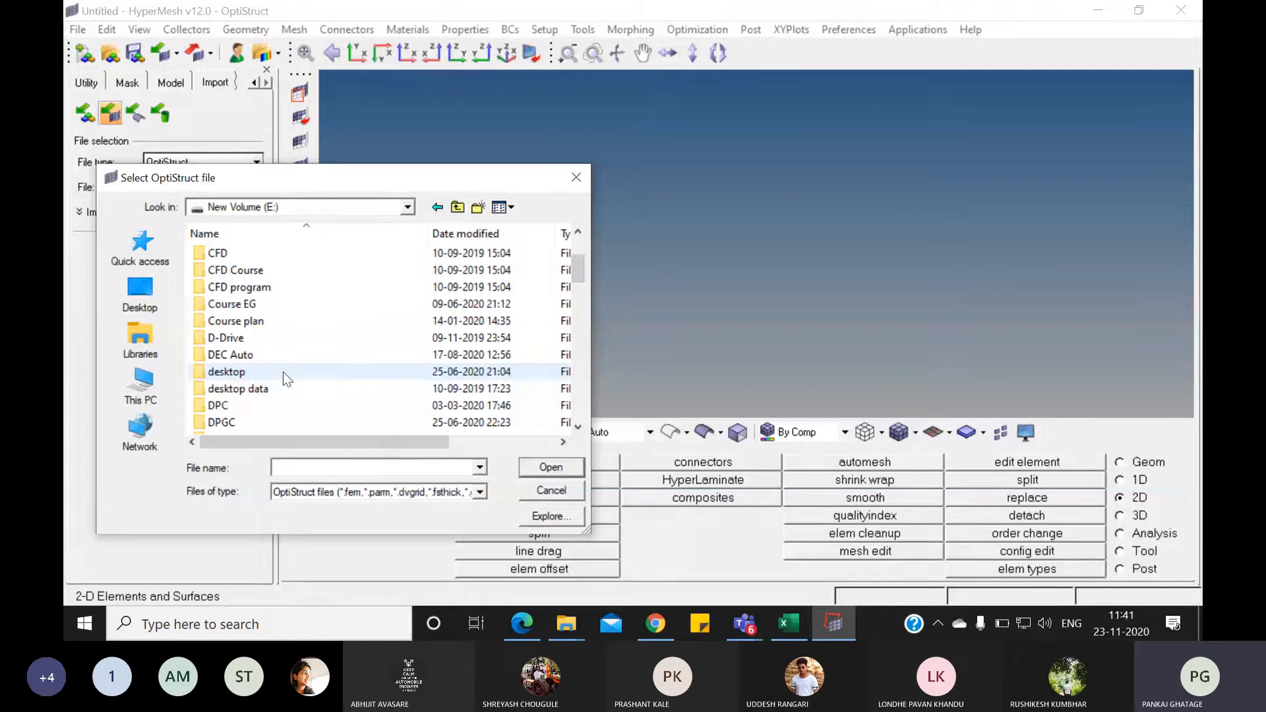
scroll(273, 373, "down", 2)
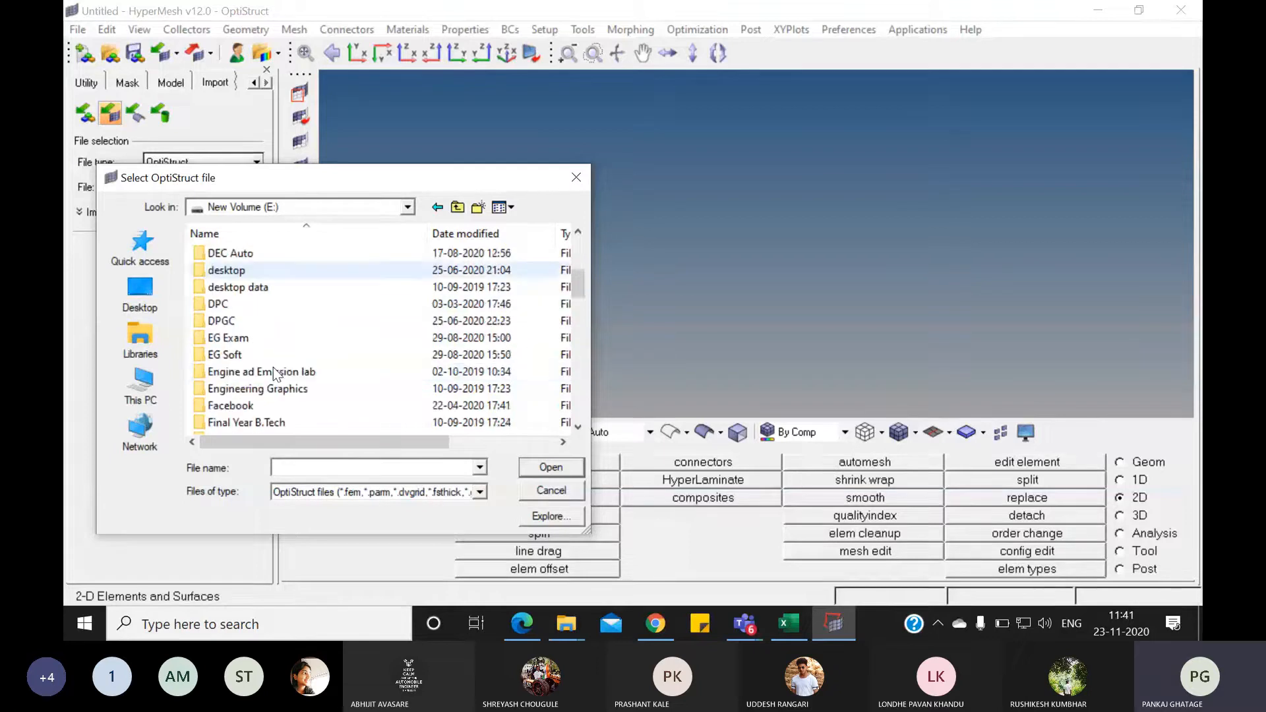
scroll(272, 389, "down", 2)
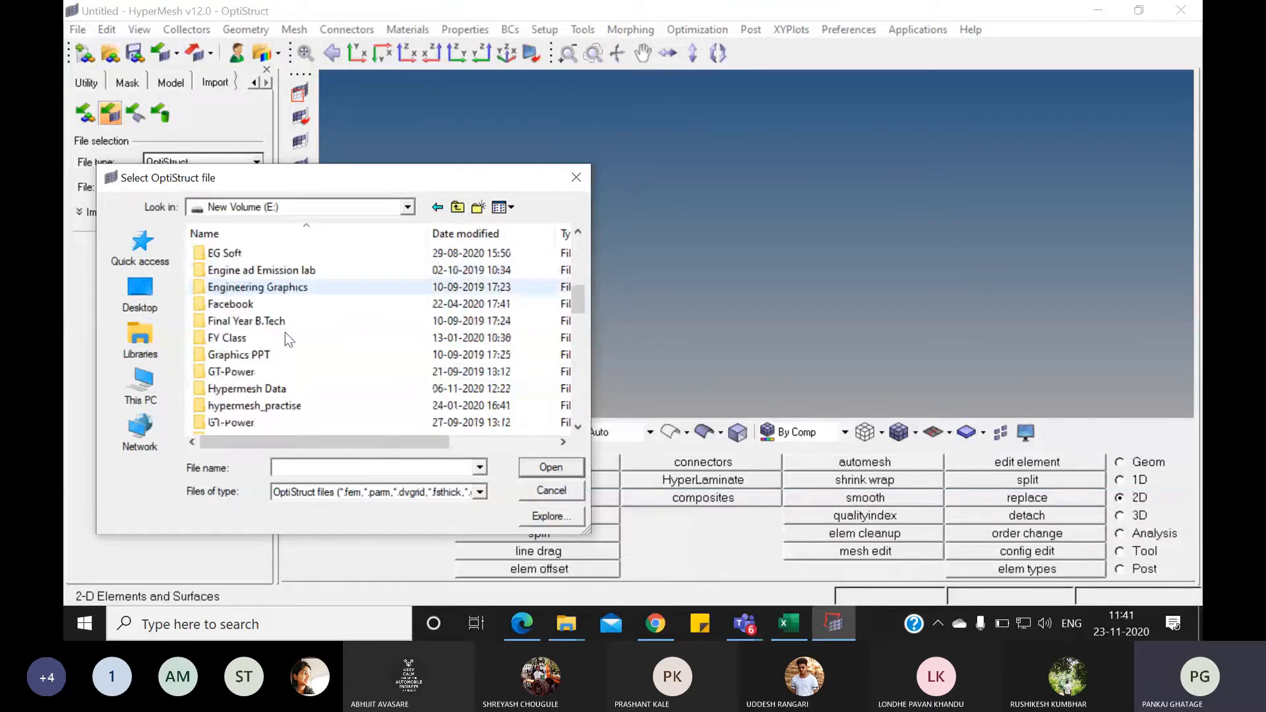
double_click(271, 389)
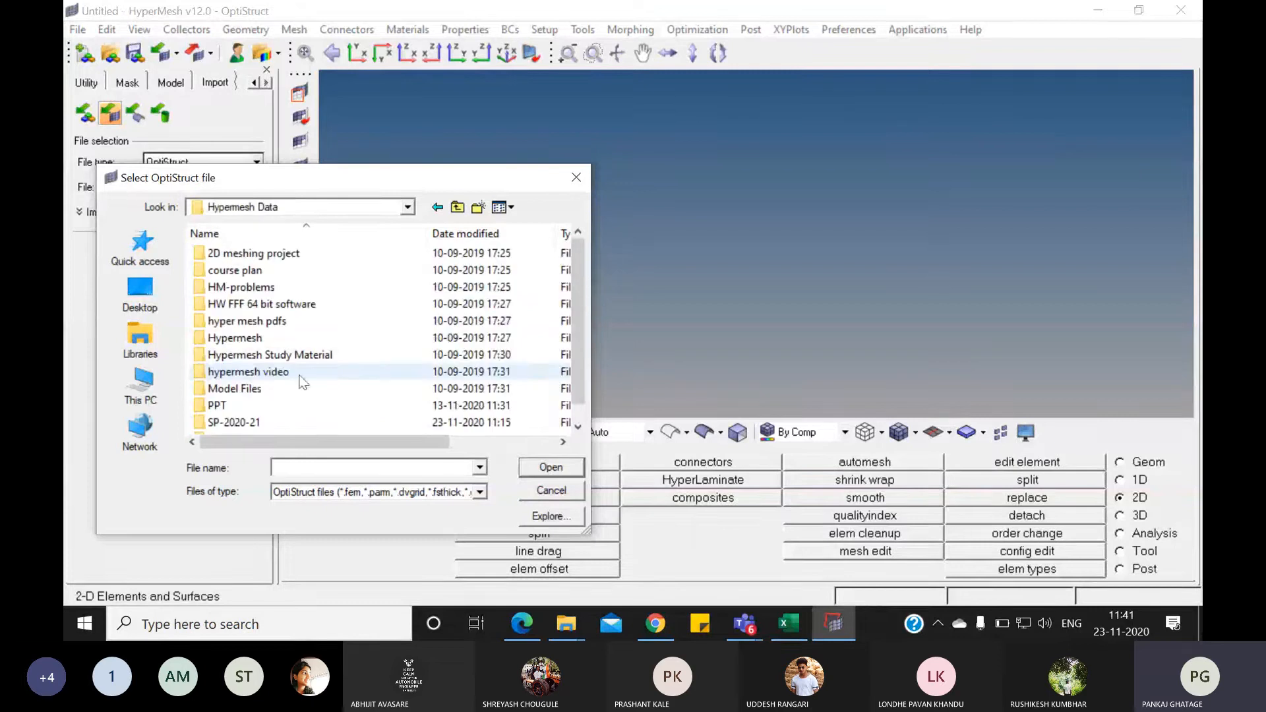
- Import bumper_end_rgd.fem as an OptiStruct solver deck from the openandsave folder under Hypermesh Study Material, 1 Basics, and orbit around the mesh
double_click(282, 357)
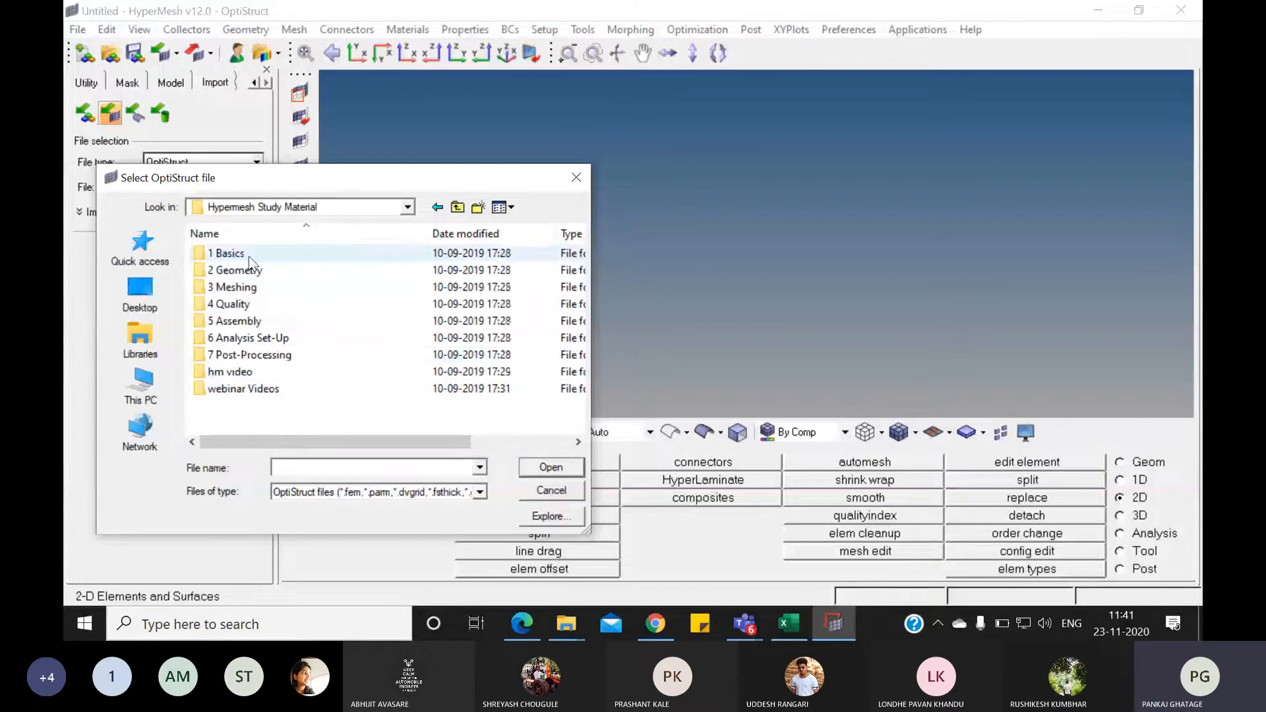
double_click(247, 257)
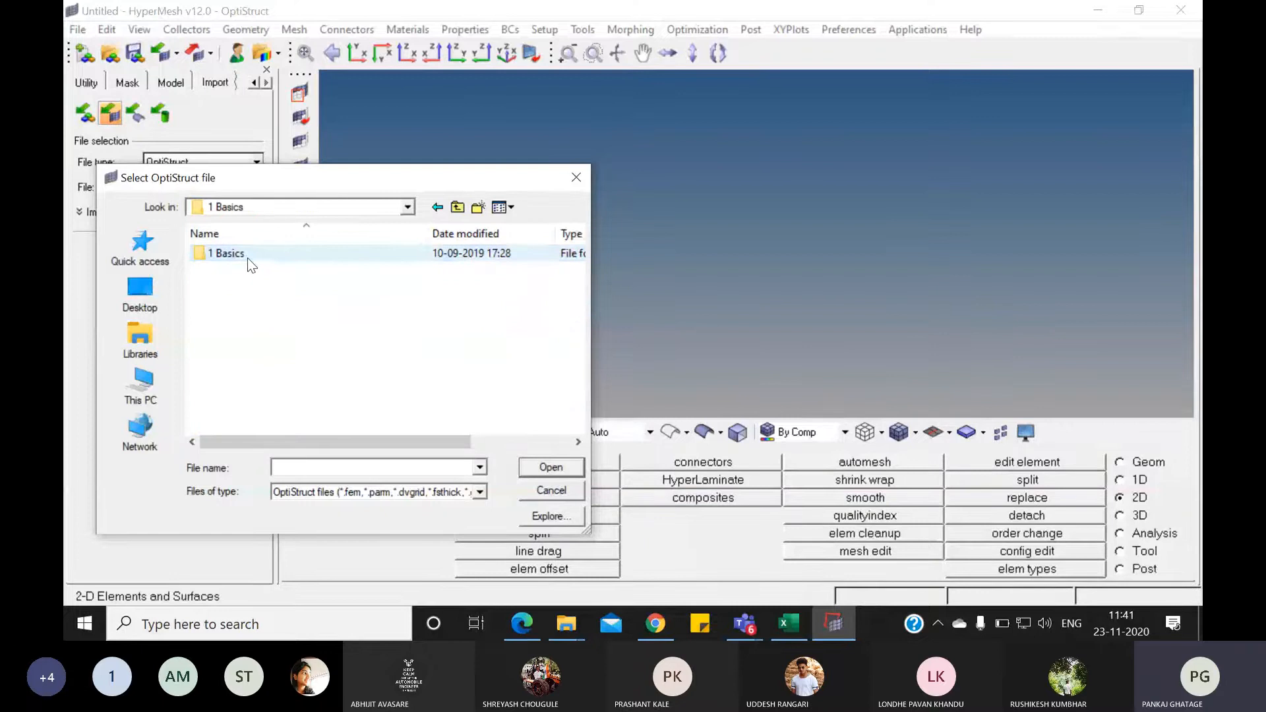
double_click(325, 272)
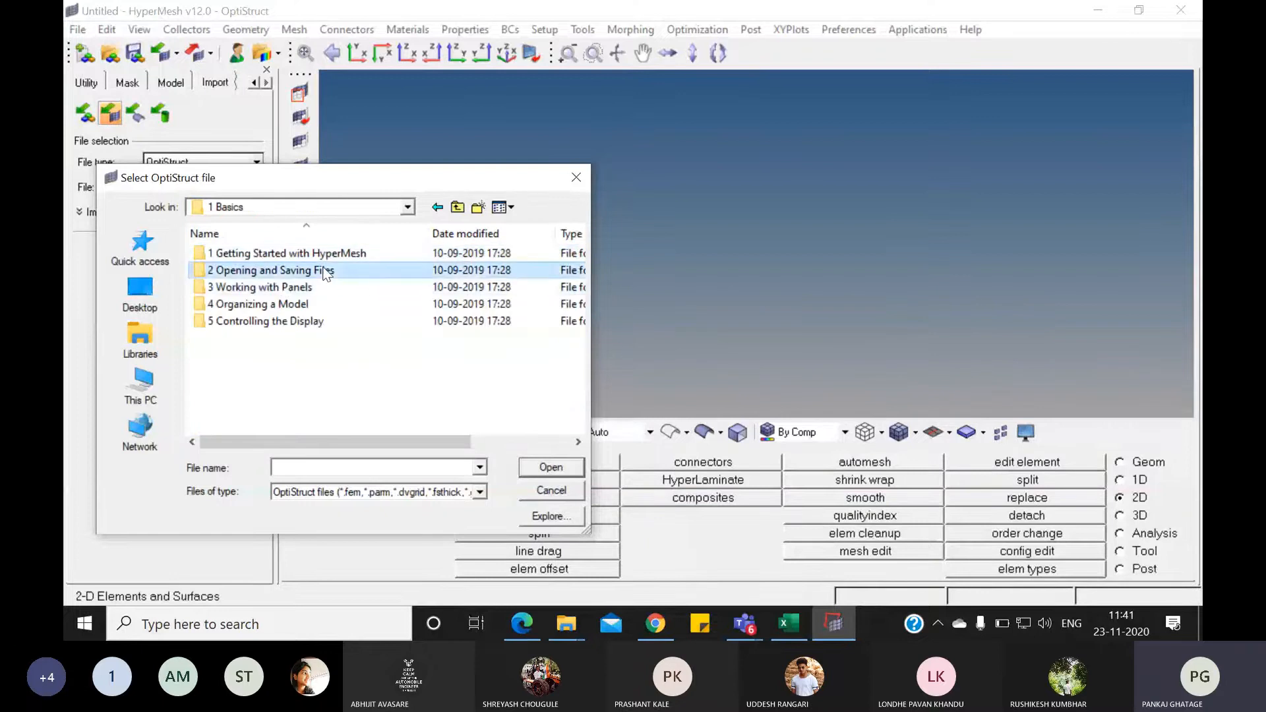
double_click(238, 254)
left_click(267, 254)
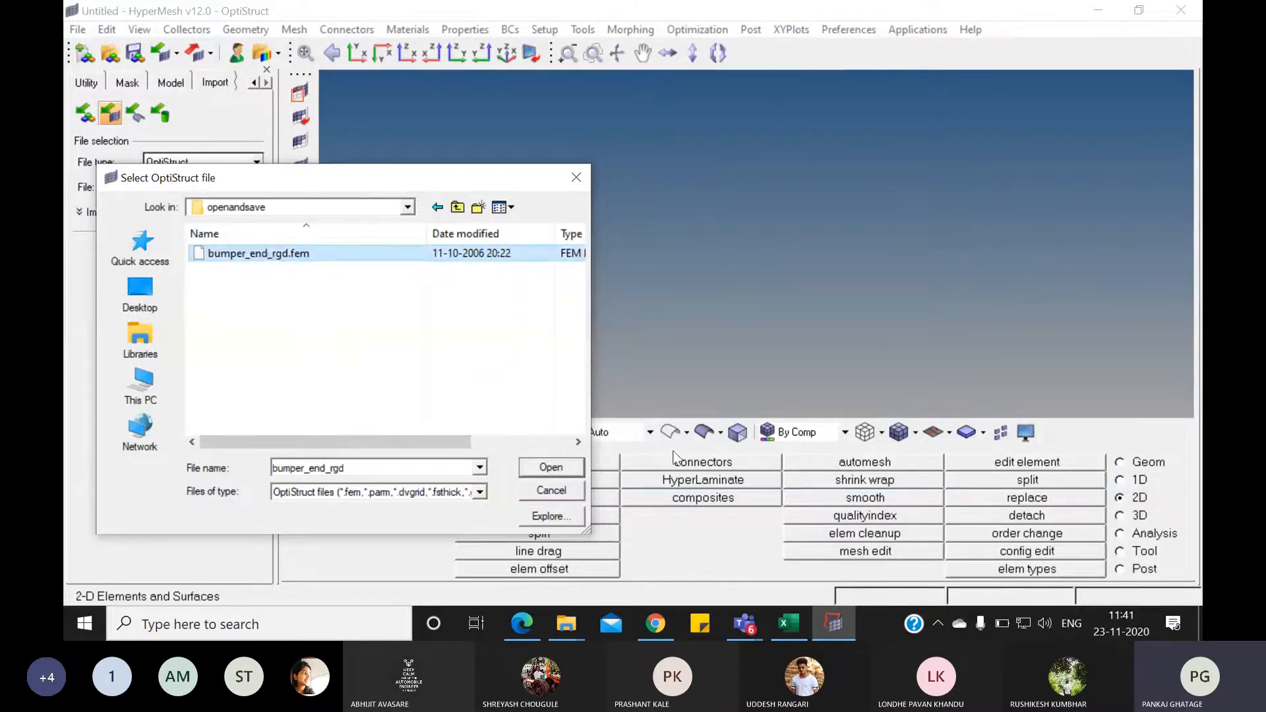
left_click(551, 467)
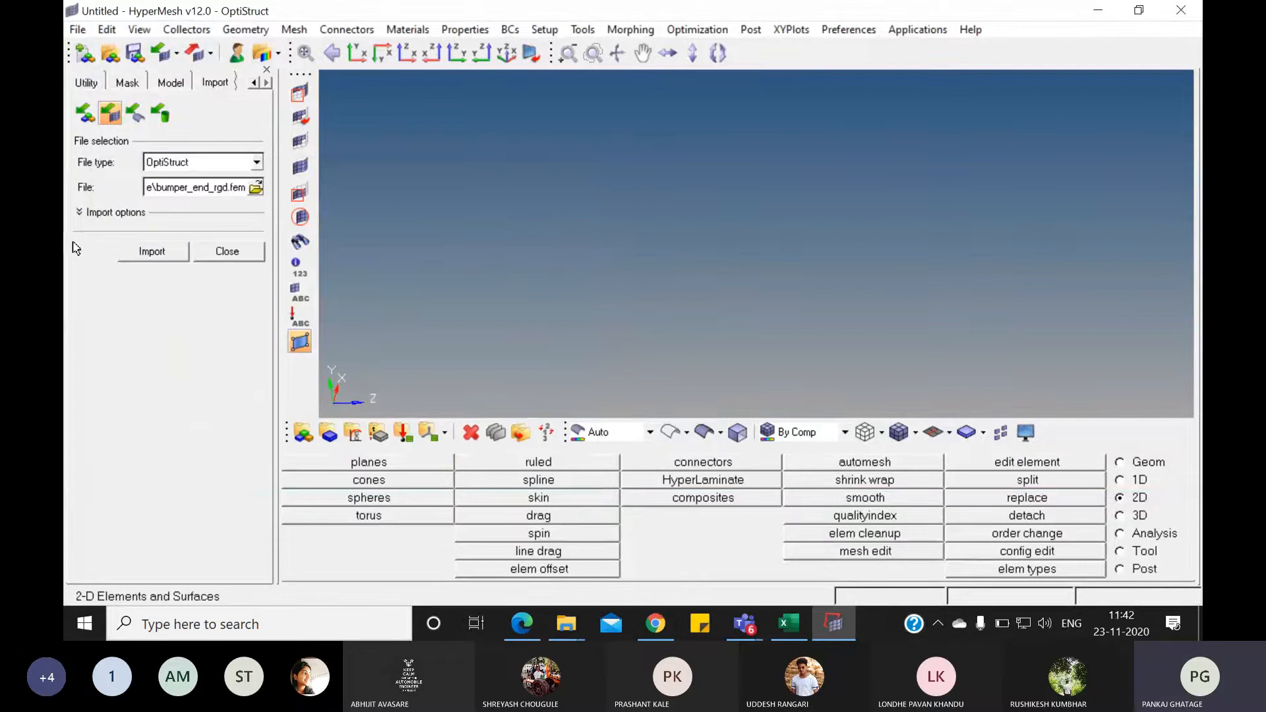
left_click(142, 254)
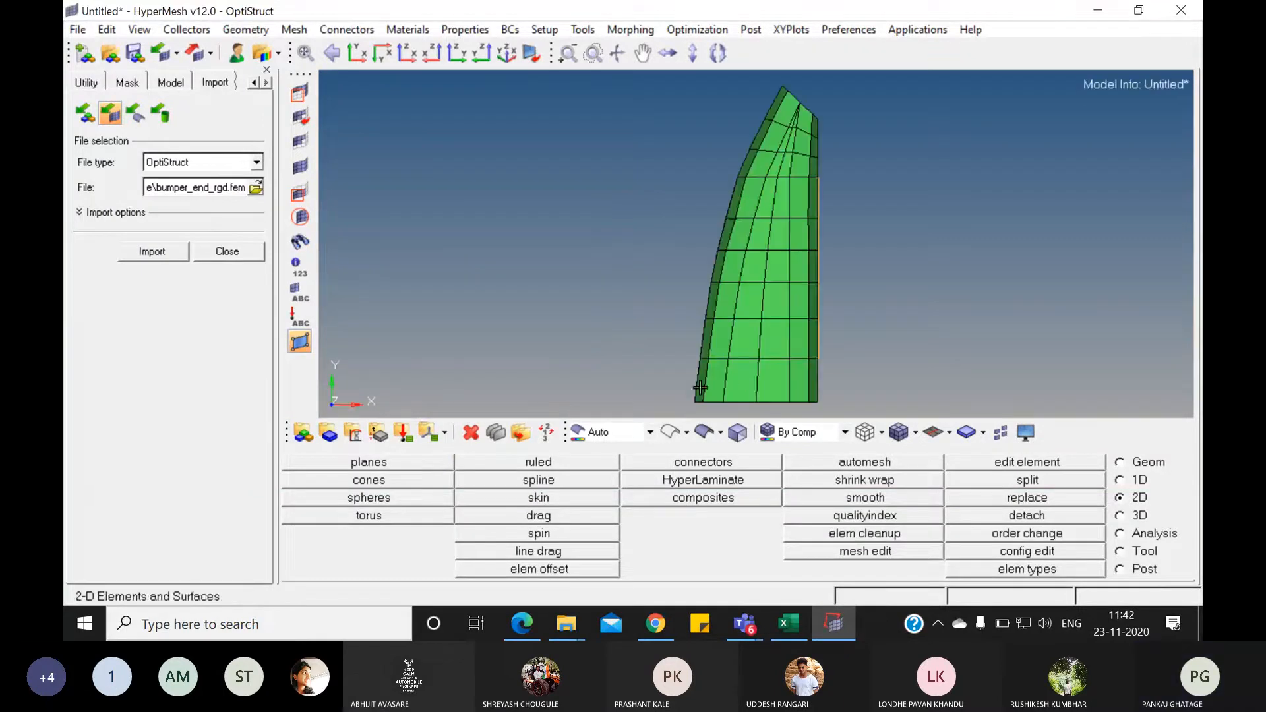
mouse_move(803, 310)
left_mouse_down("ctrl")
mouse_move(540, 297)
mouse_move(659, 310)
mouse_move(724, 251)
mouse_move(747, 302)
mouse_move(684, 315)
left_mouse_up("ctrl")
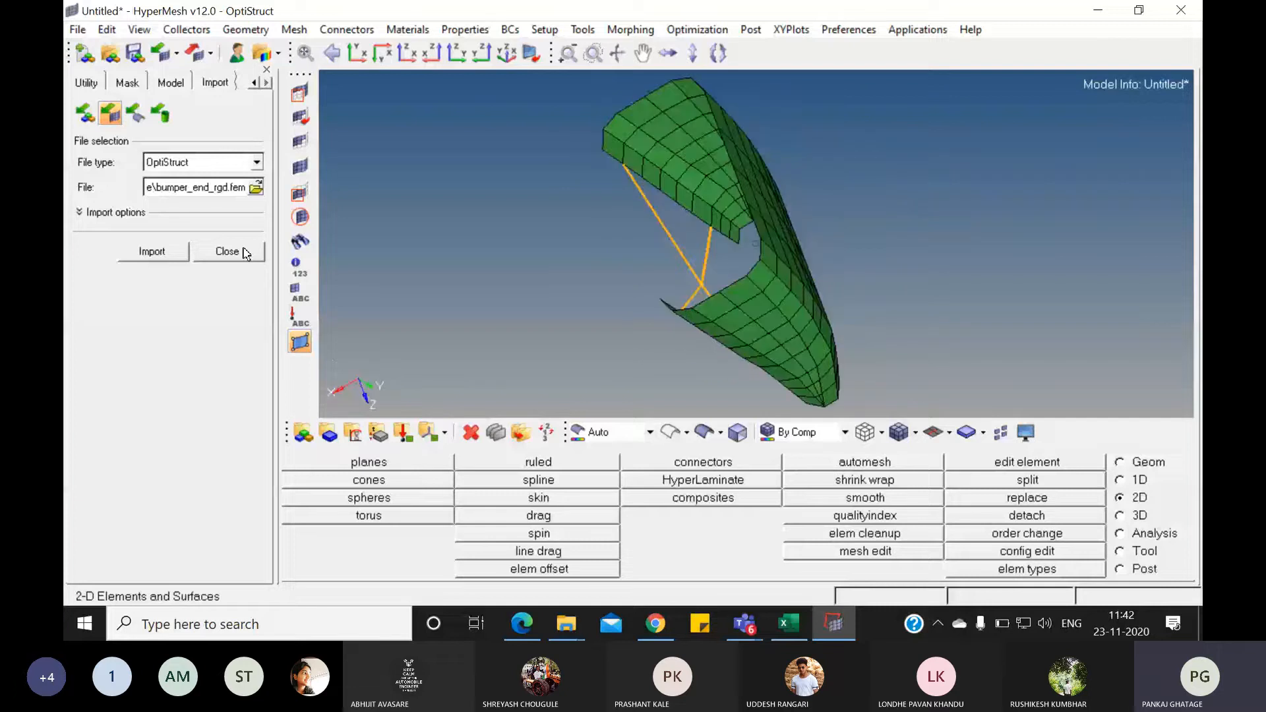
- Set up a model import with bumper_cen_mid1.hm and bumper_mid.hm from the openandsave folder
left_click(178, 54)
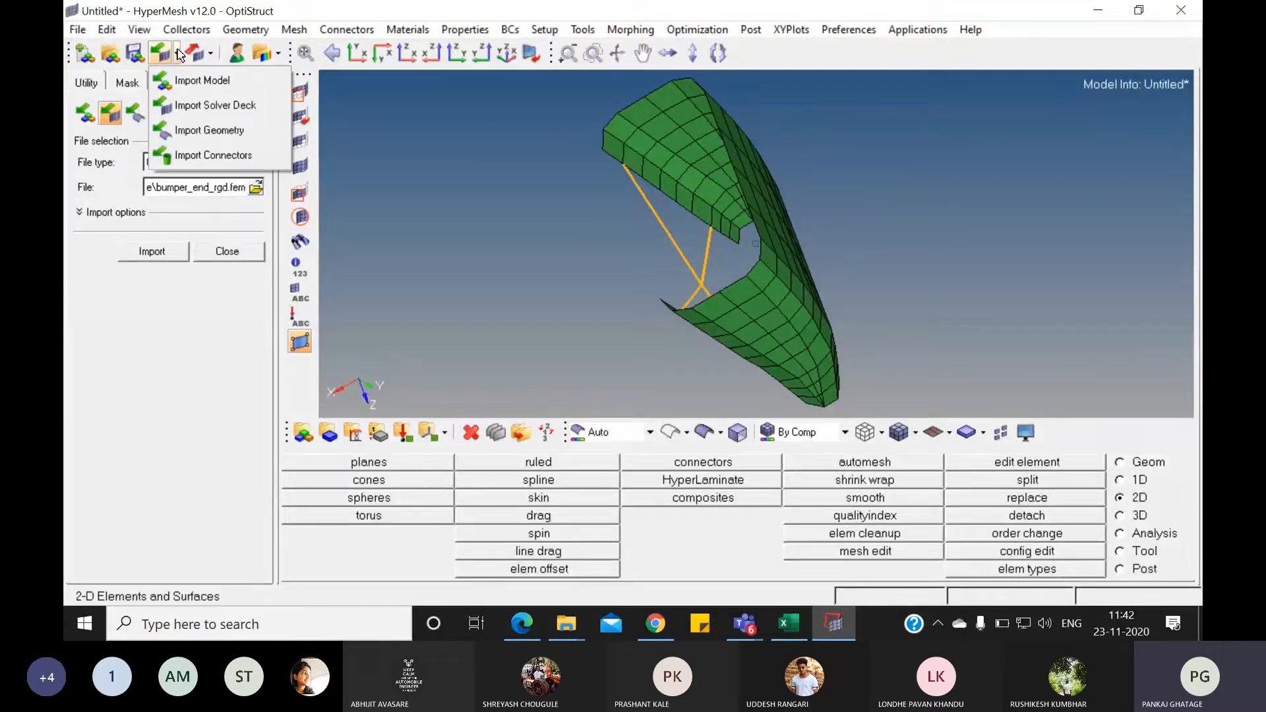
left_click(217, 80)
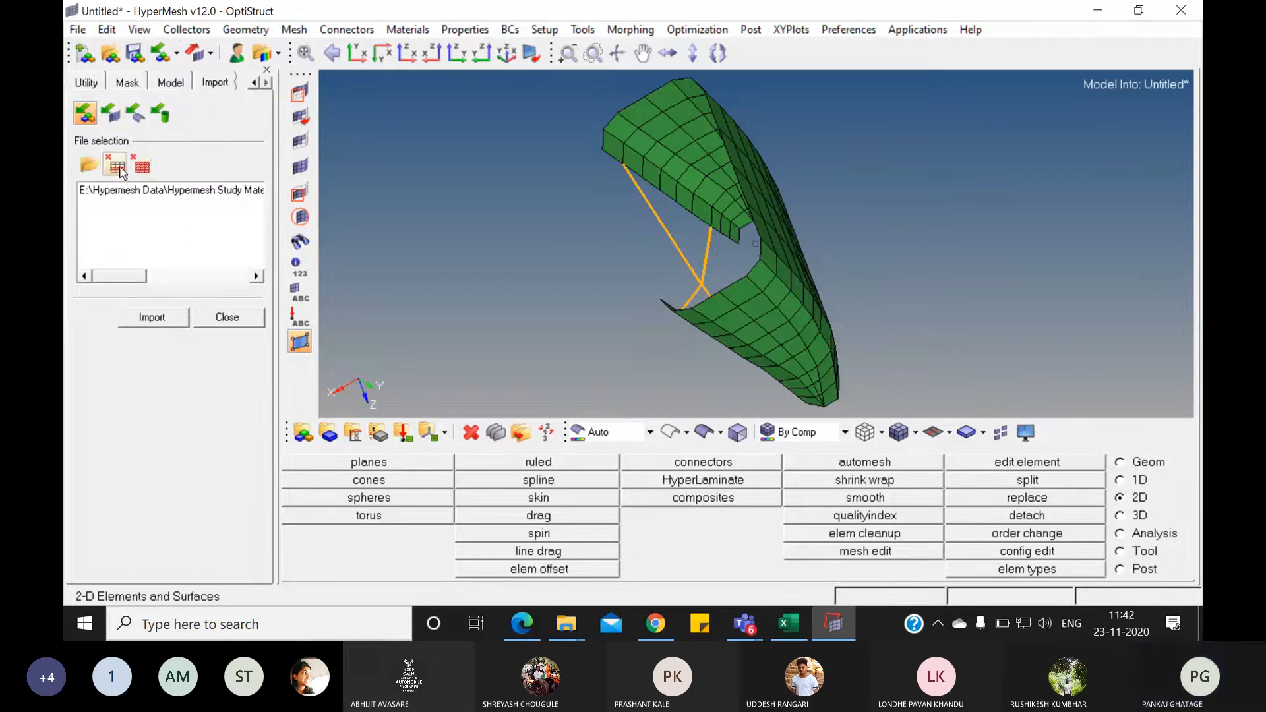
left_click(90, 168)
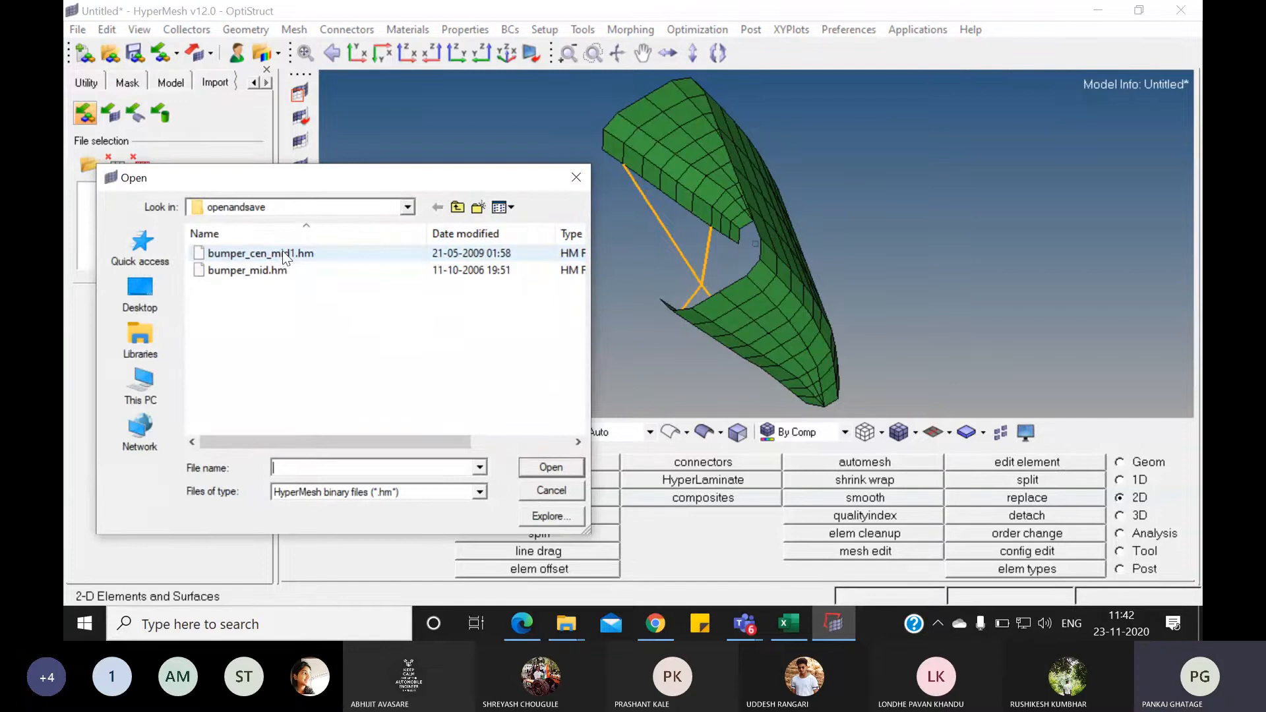
left_click(282, 254)
left_click(277, 269, "ctrl")
key("Return")
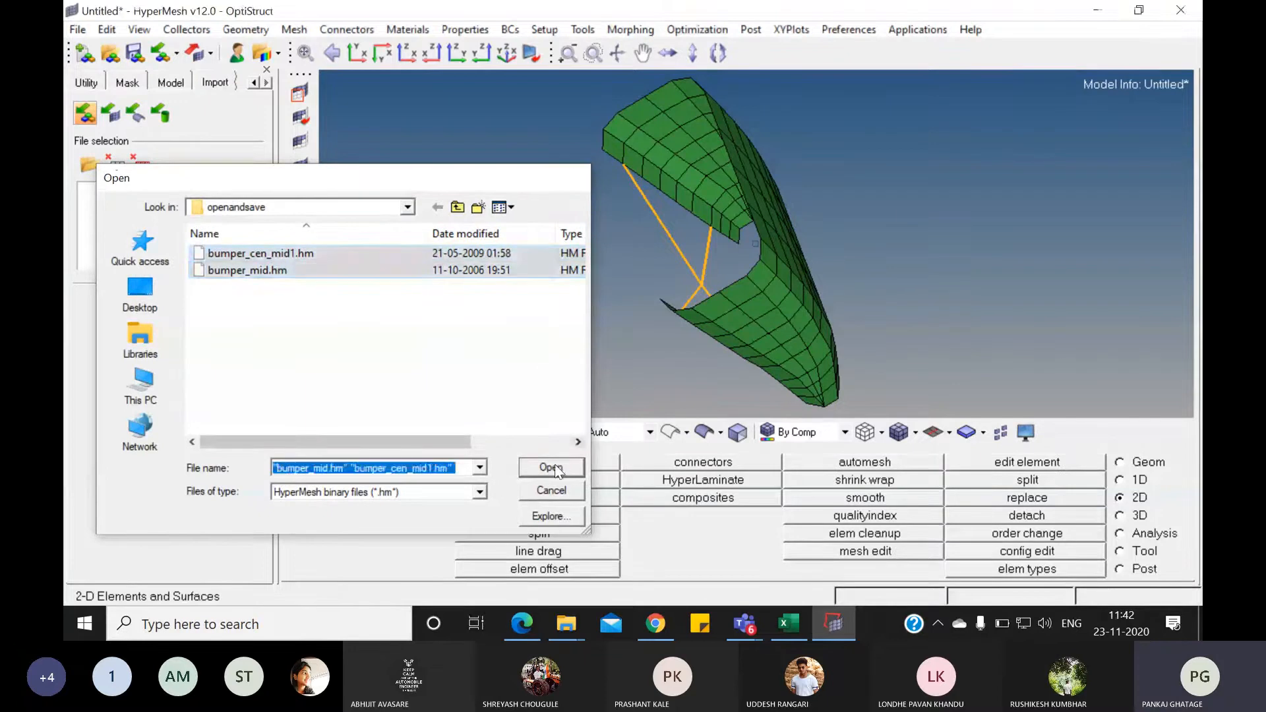
- Import both listed bumper model files together, fit the bumper in view and inspect it from another angle
left_click(168, 191)
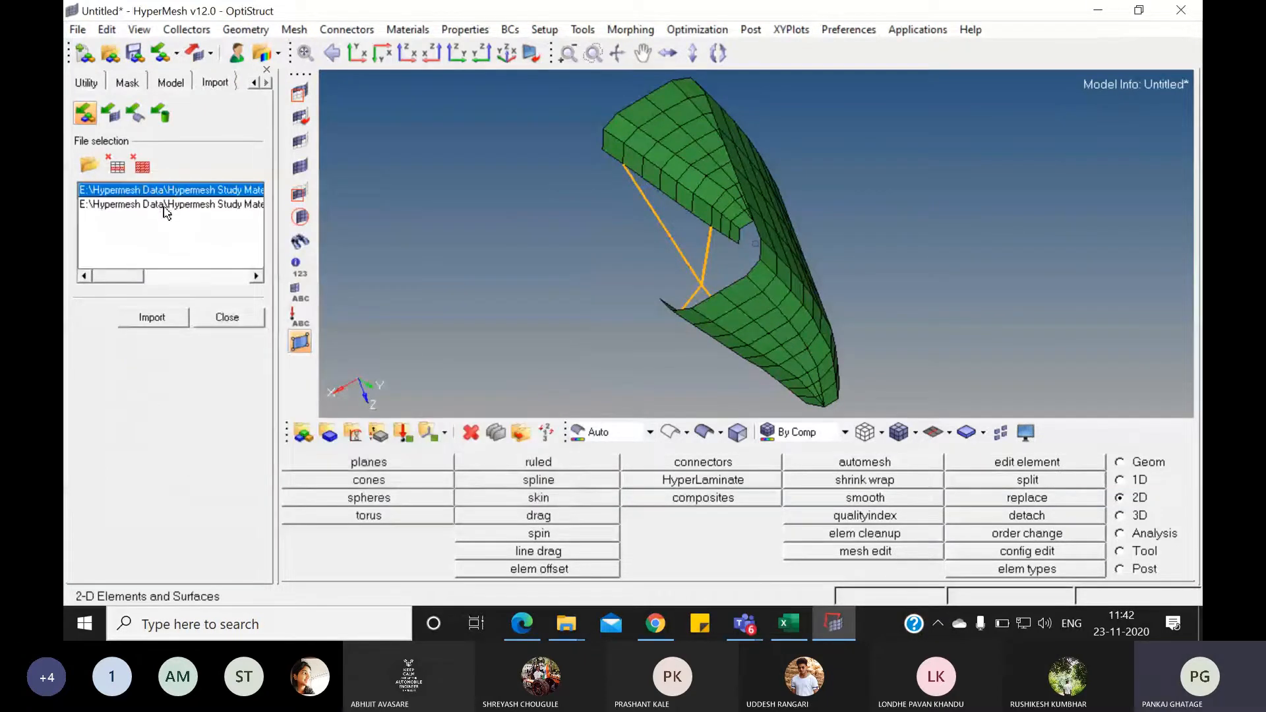
left_click(165, 206, "shift")
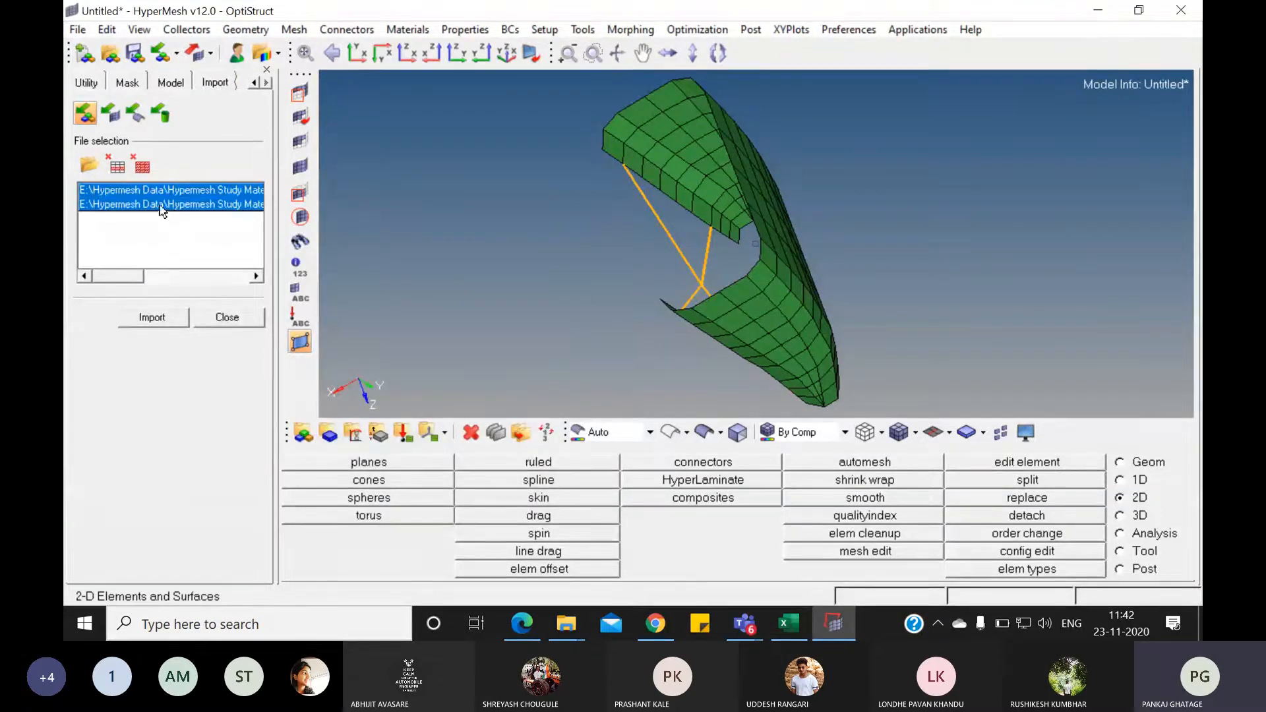
left_click(153, 318)
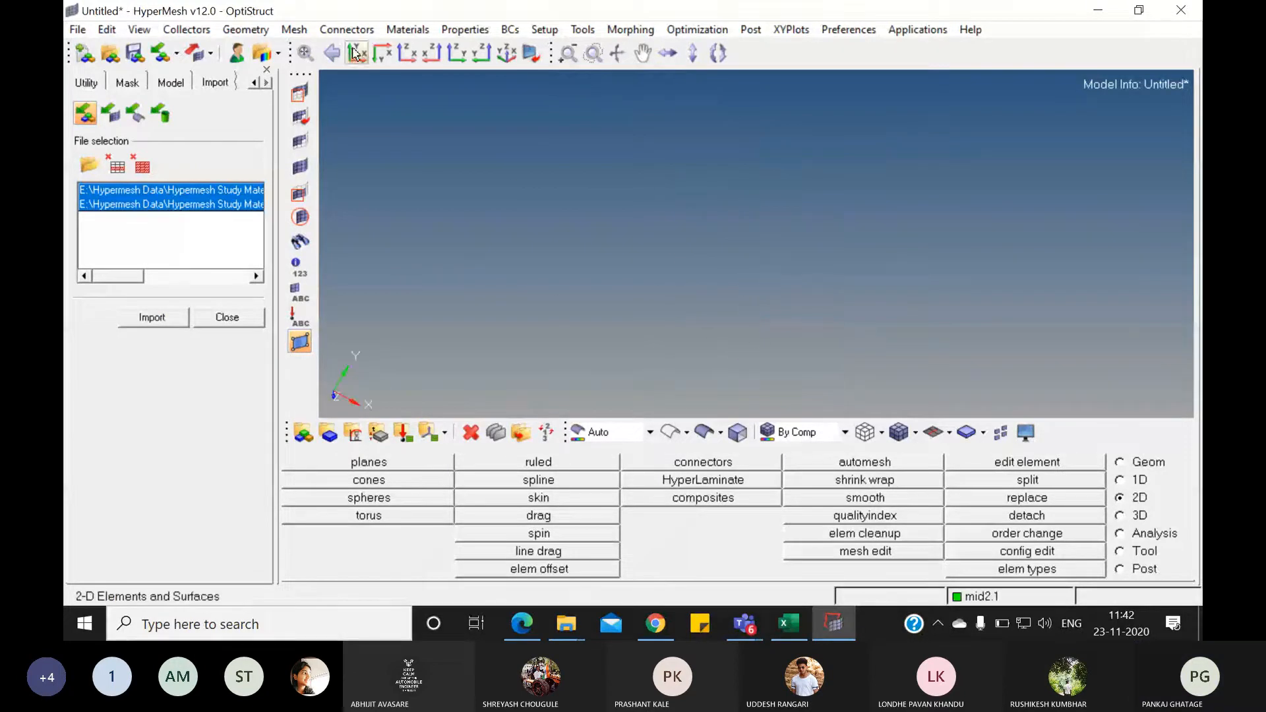
left_click(305, 53)
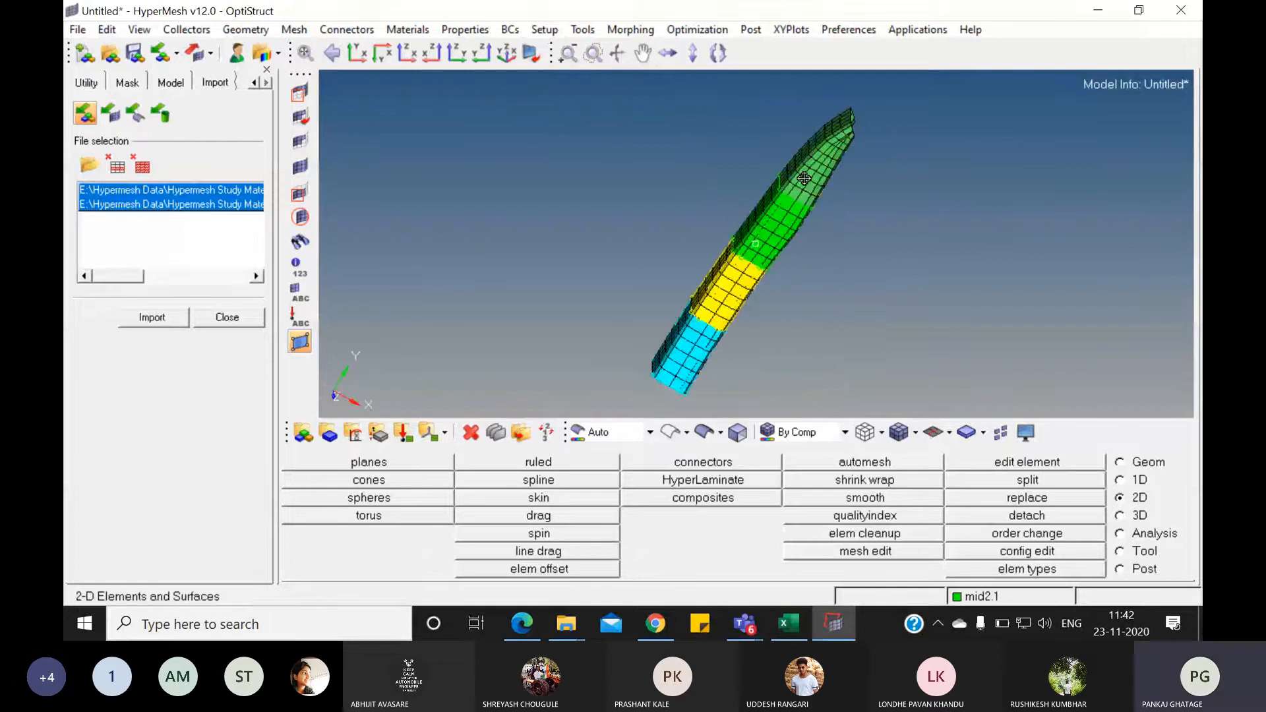
mouse_move(803, 182)
left_mouse_down("ctrl")
mouse_move(714, 281)
mouse_move(831, 209)
mouse_move(752, 283)
mouse_move(775, 185)
mouse_move(749, 216)
left_mouse_up("ctrl")
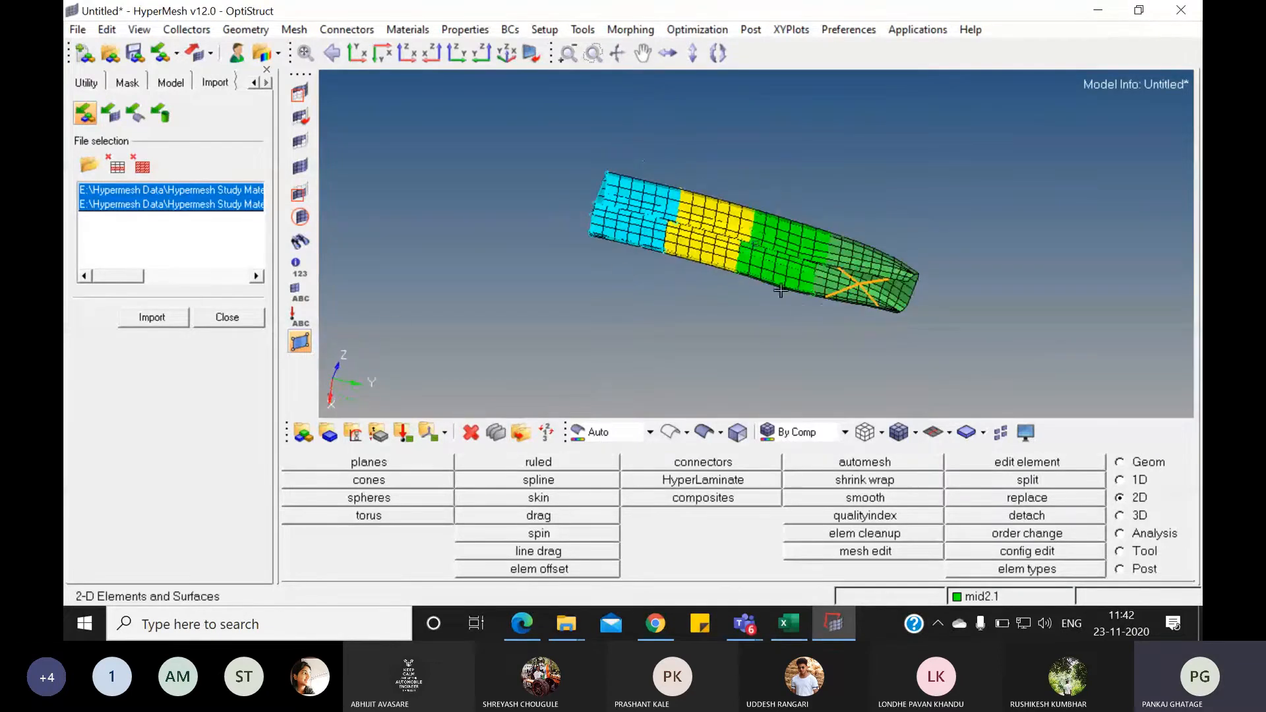
- Turn the bumper view and start a geometry export in IGES format, opening the output file selection
left_click_drag(781, 291, 757, 290, "ctrl")
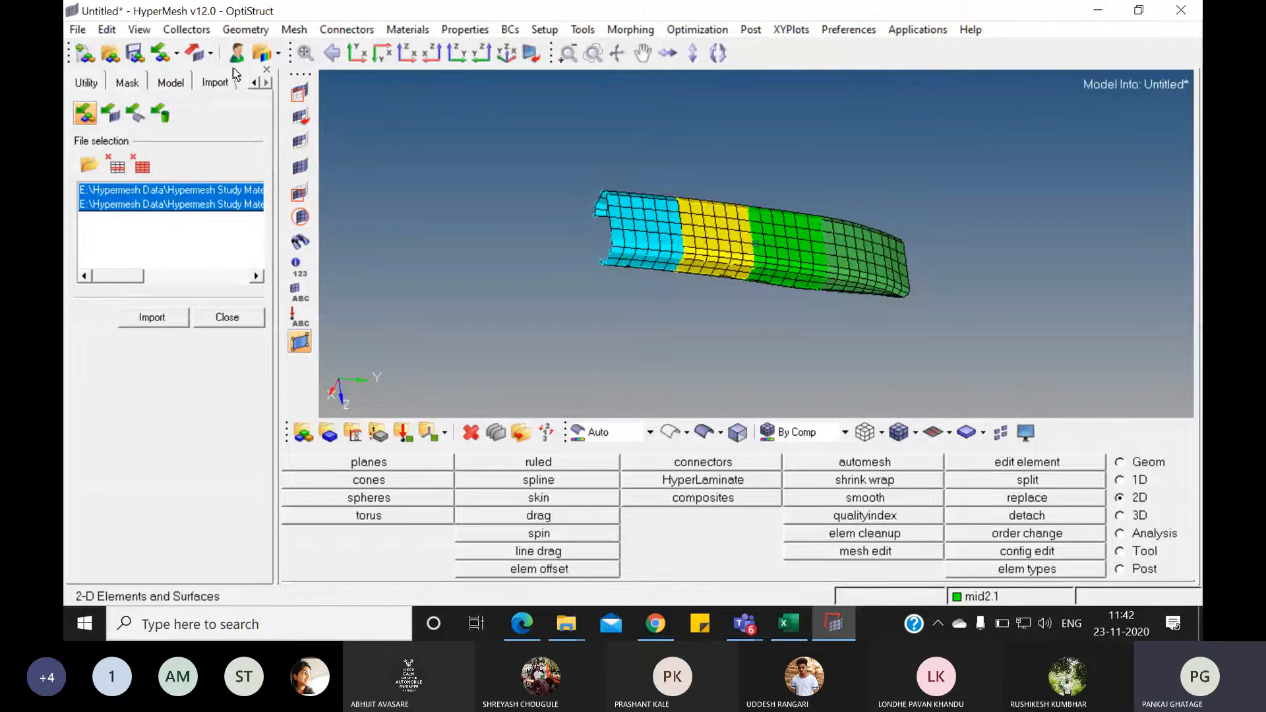
left_click(211, 54)
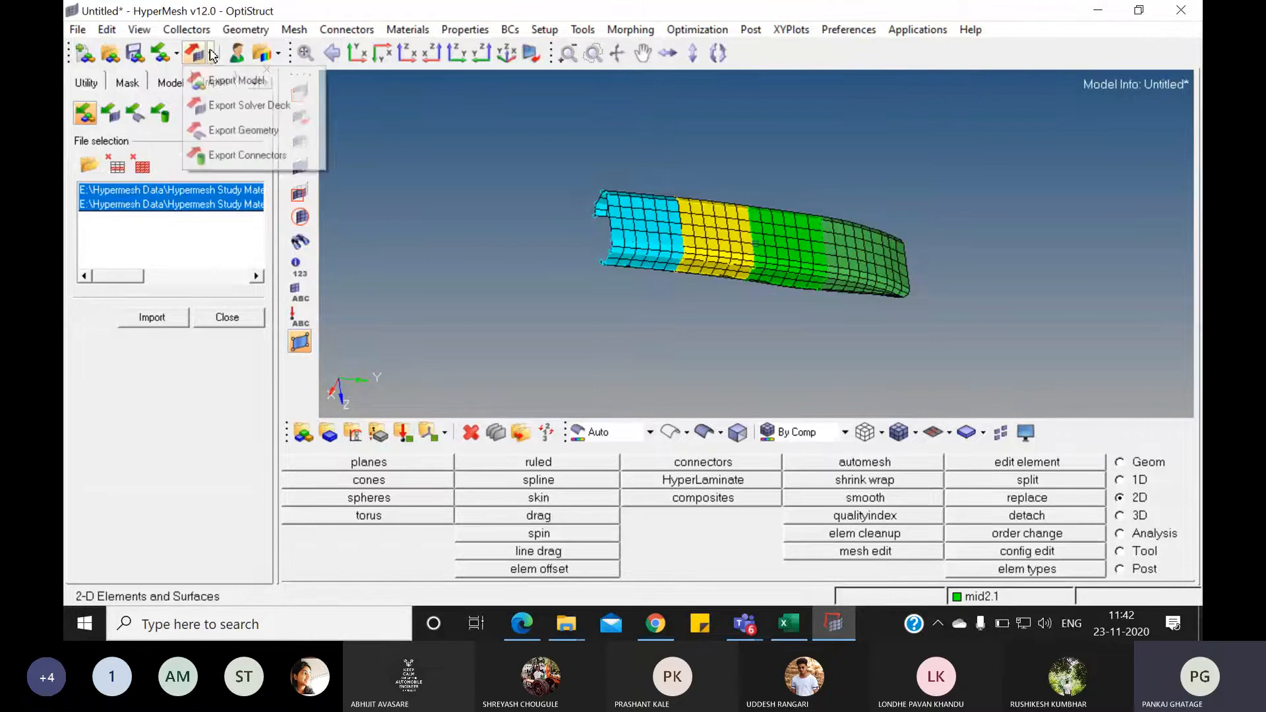
left_click(228, 131)
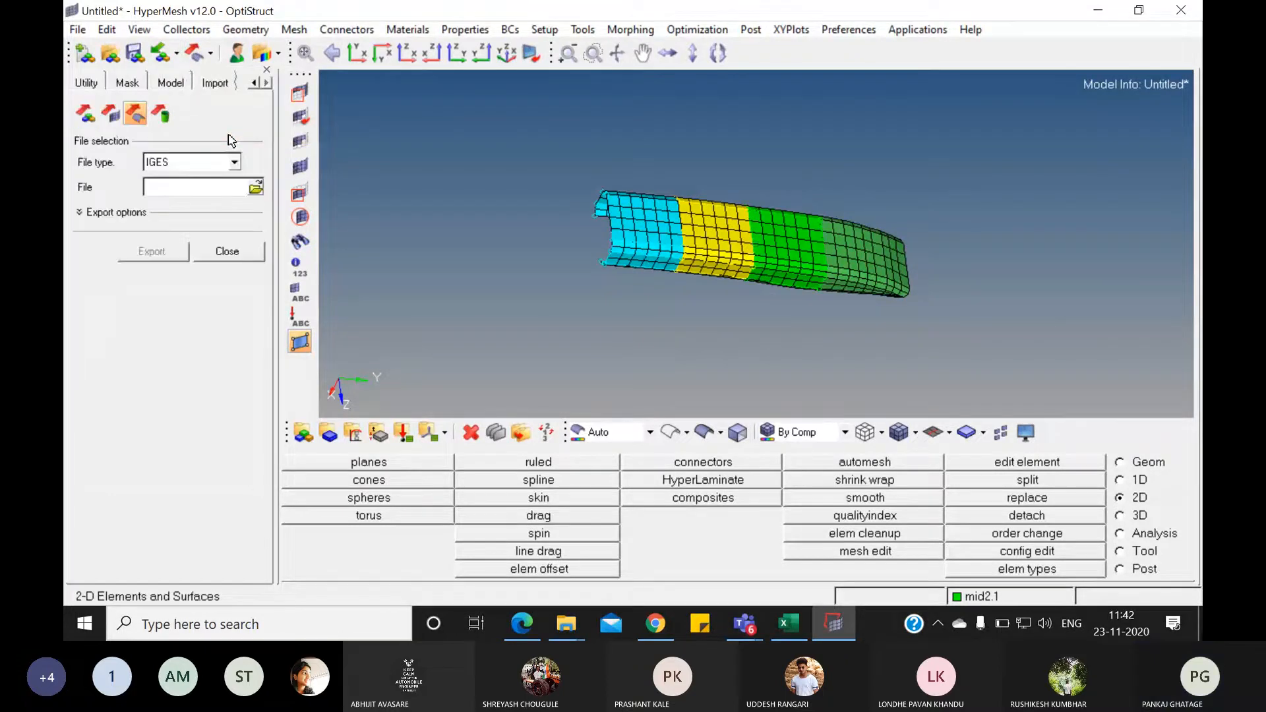
left_click(256, 190)
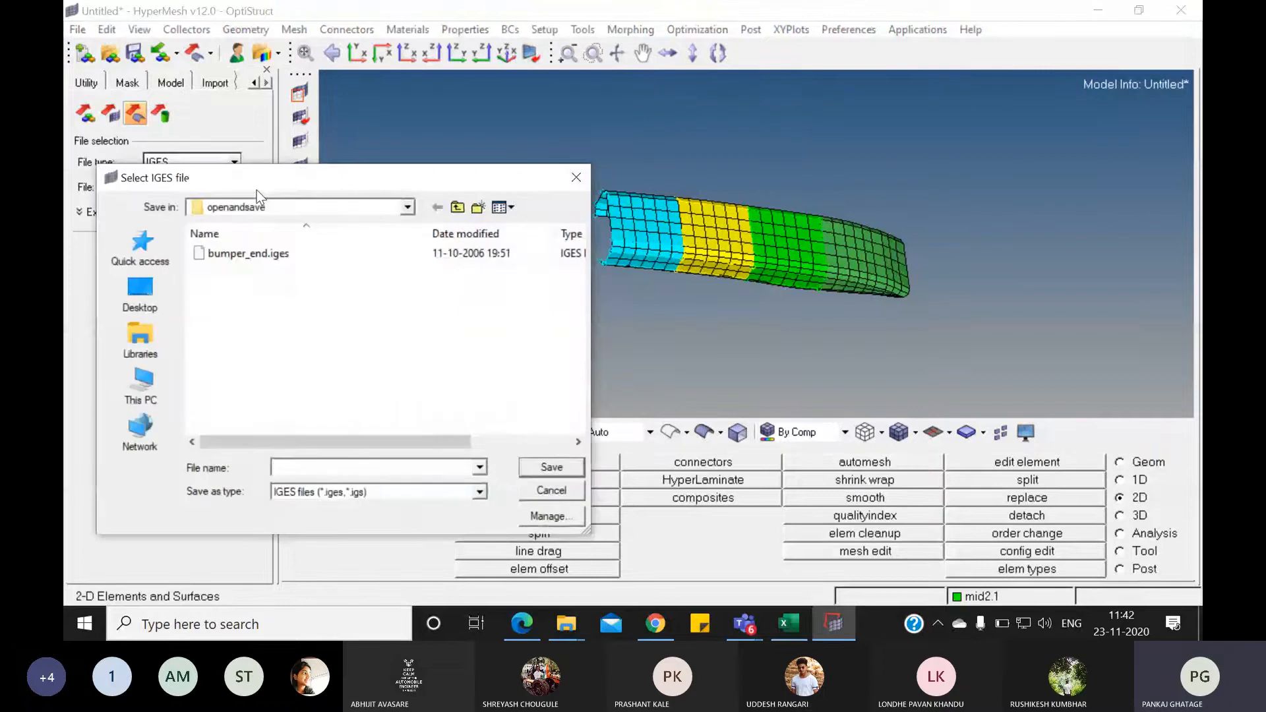
left_click(461, 210)
left_click(461, 210)
left_click(461, 210)
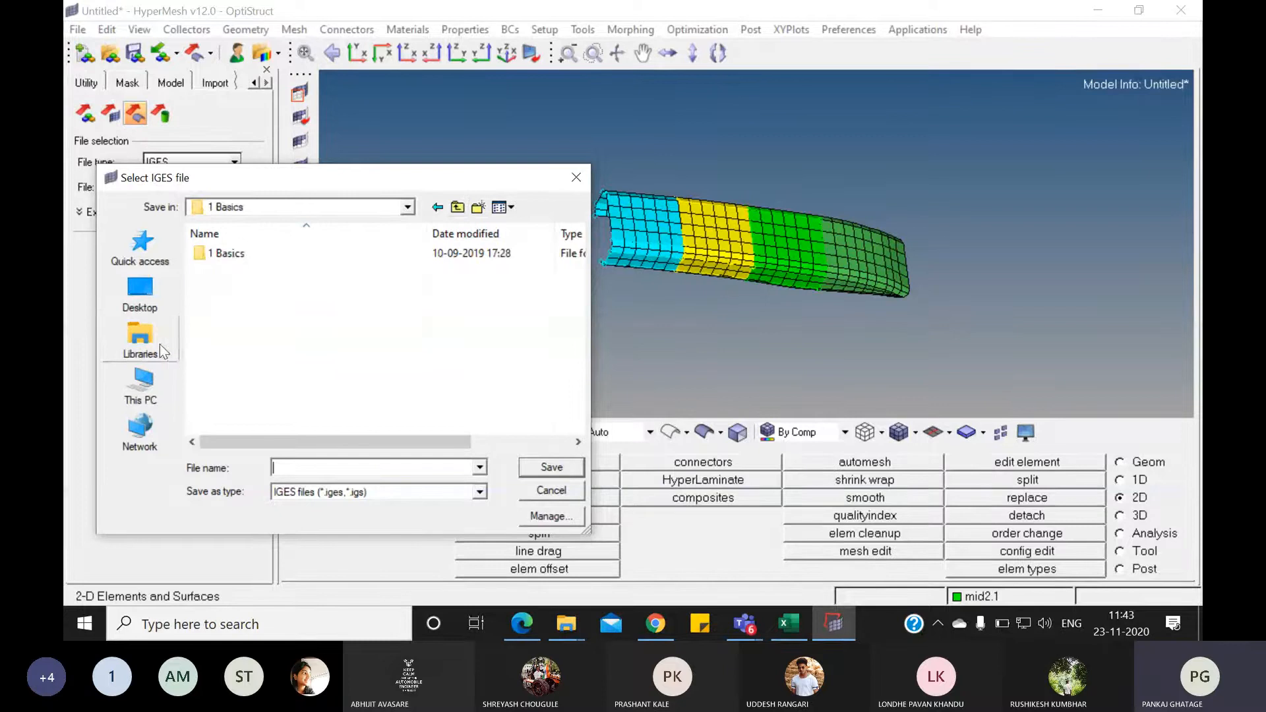
left_click(140, 388)
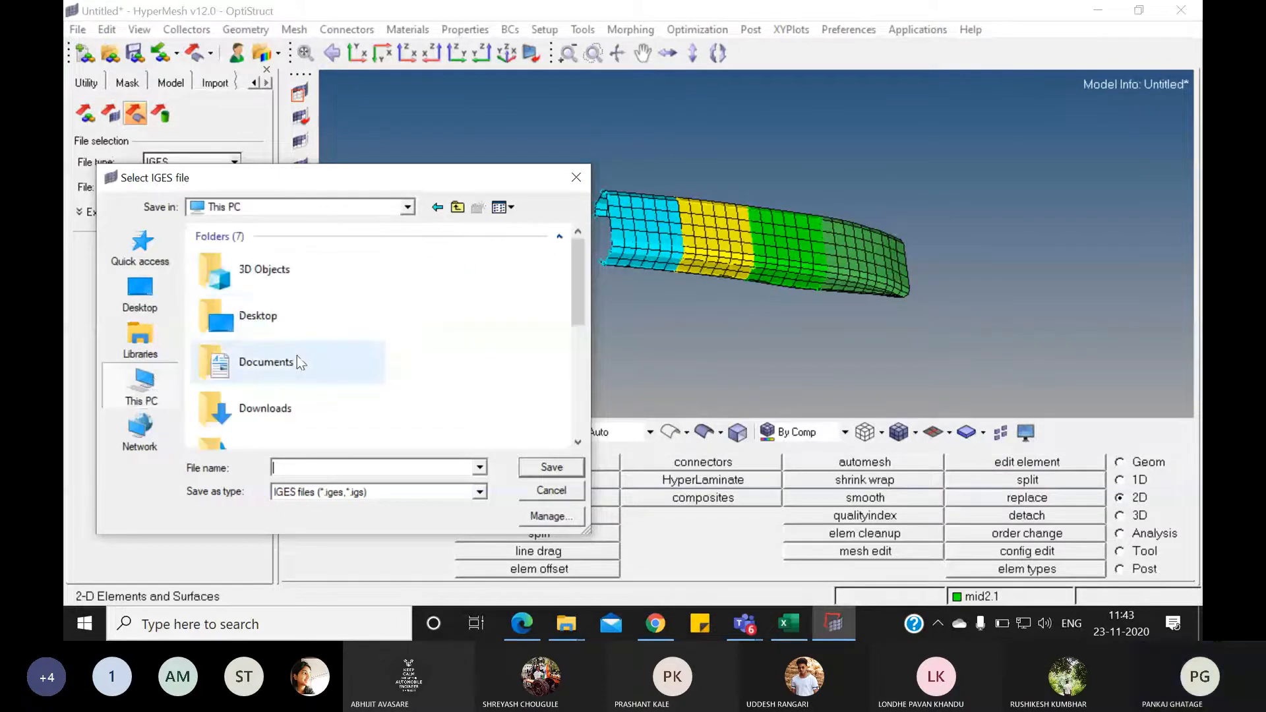
left_click_drag(576, 275, 576, 399)
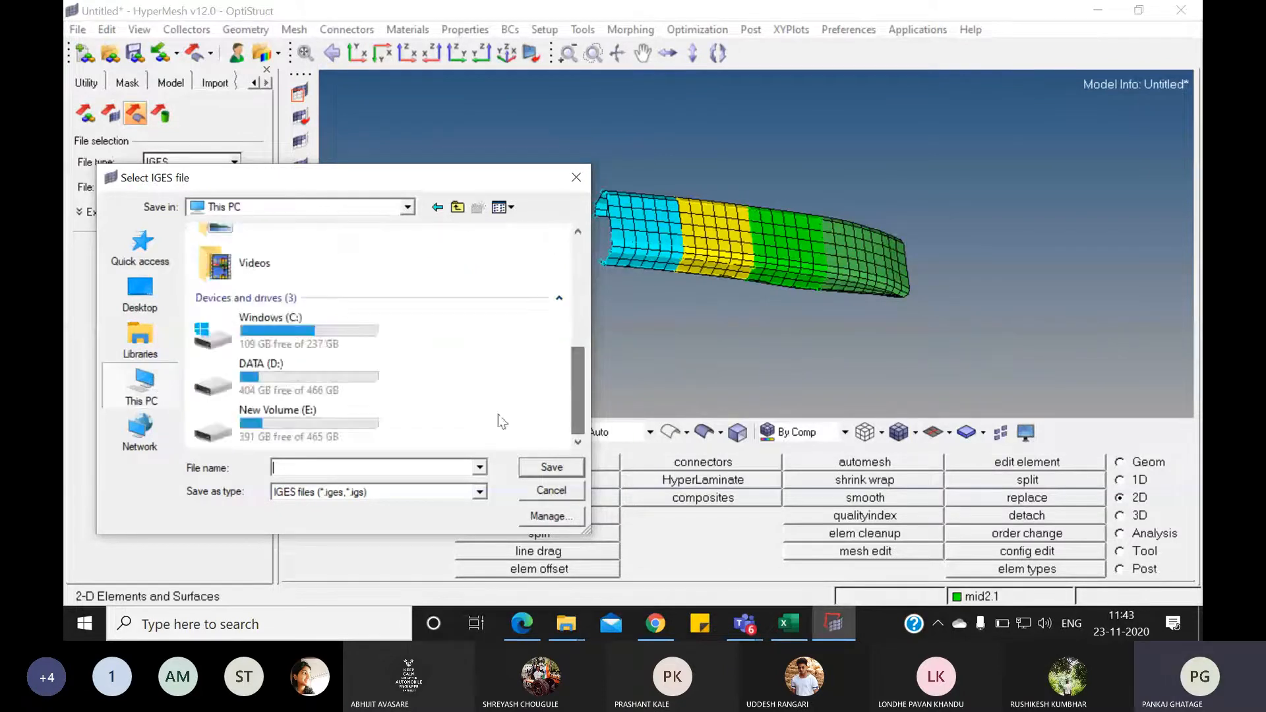
left_click(284, 426)
double_click(285, 422)
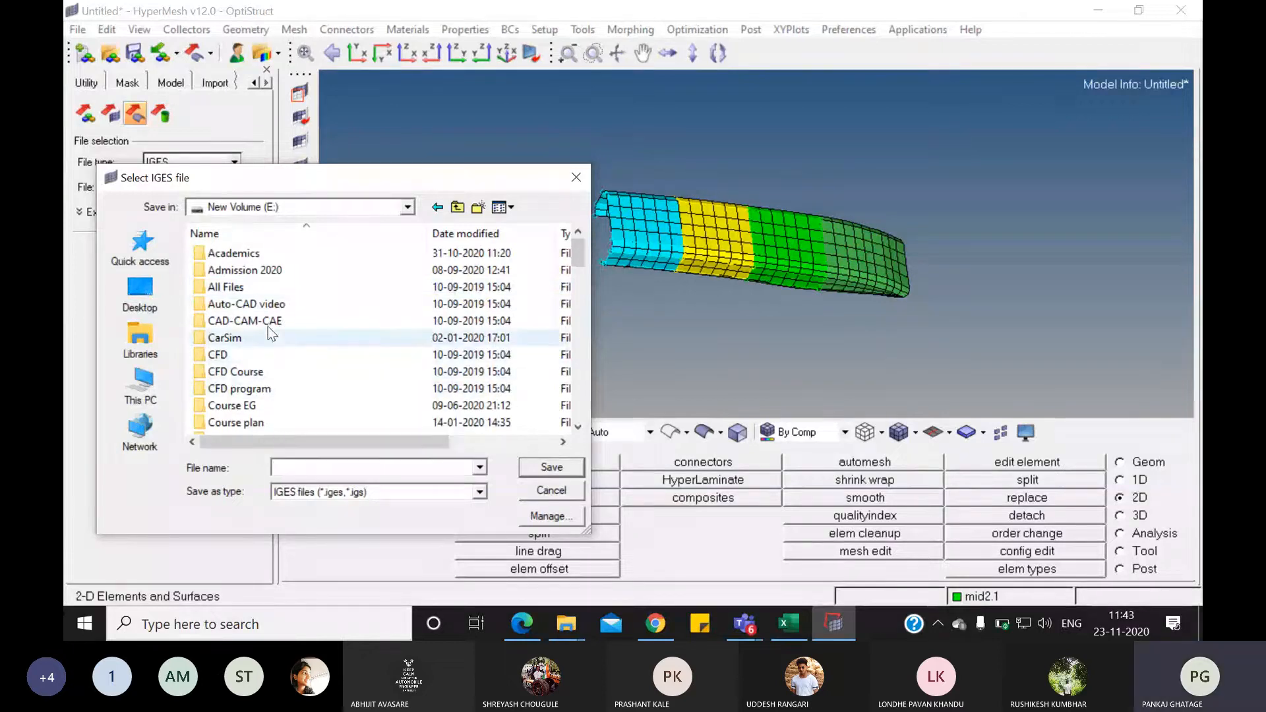
scroll(268, 323, "down", 5)
- Export the geometry as an IGES file named 1 into the HM folder on drive D
left_click(141, 394)
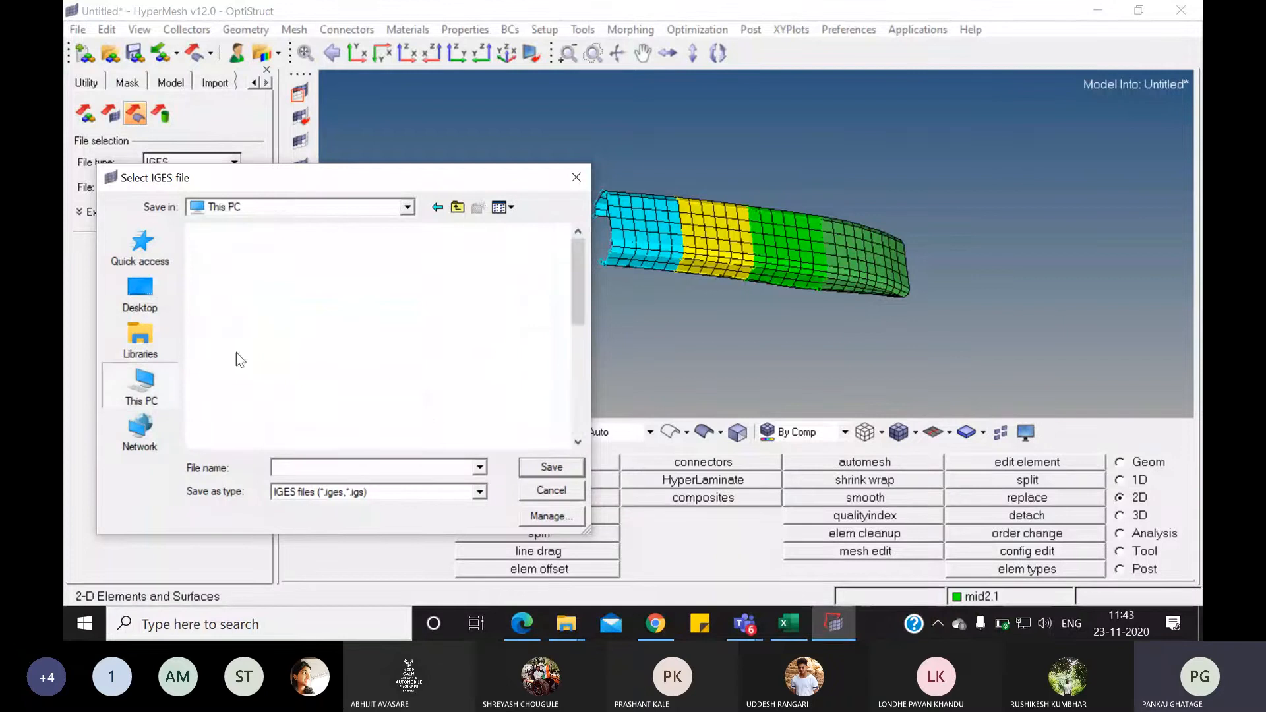
double_click(261, 376)
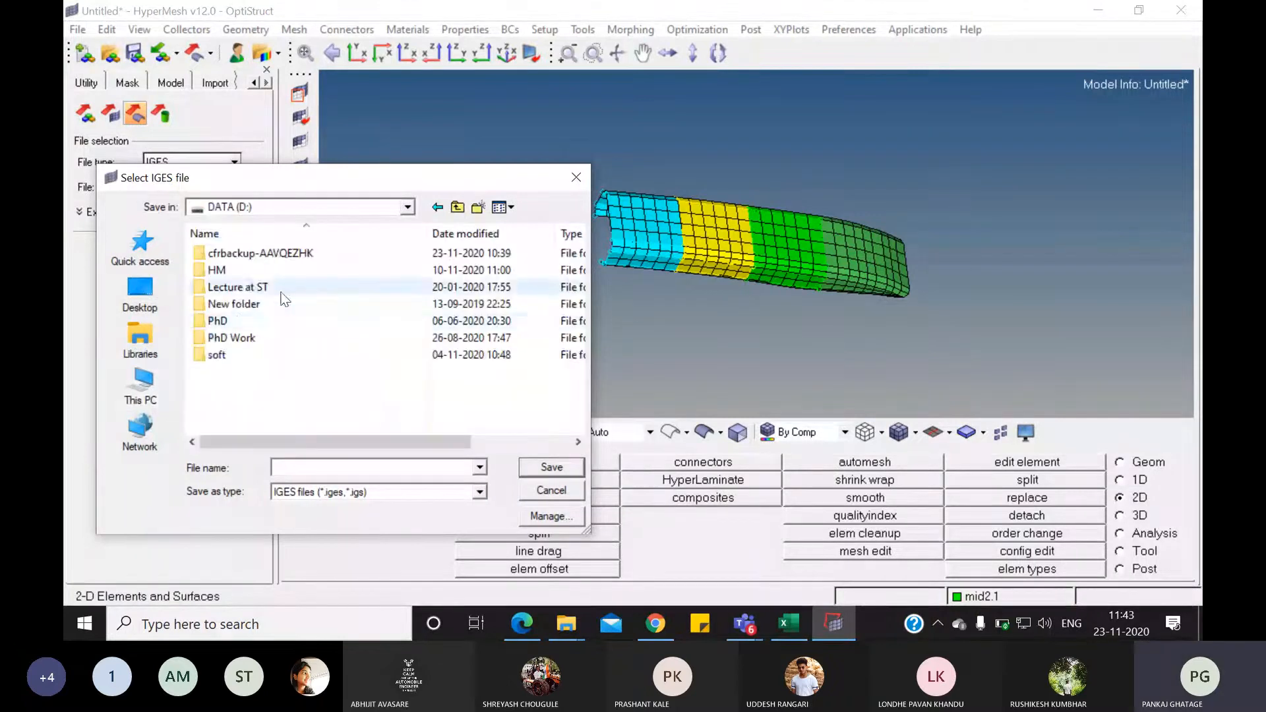
double_click(245, 271)
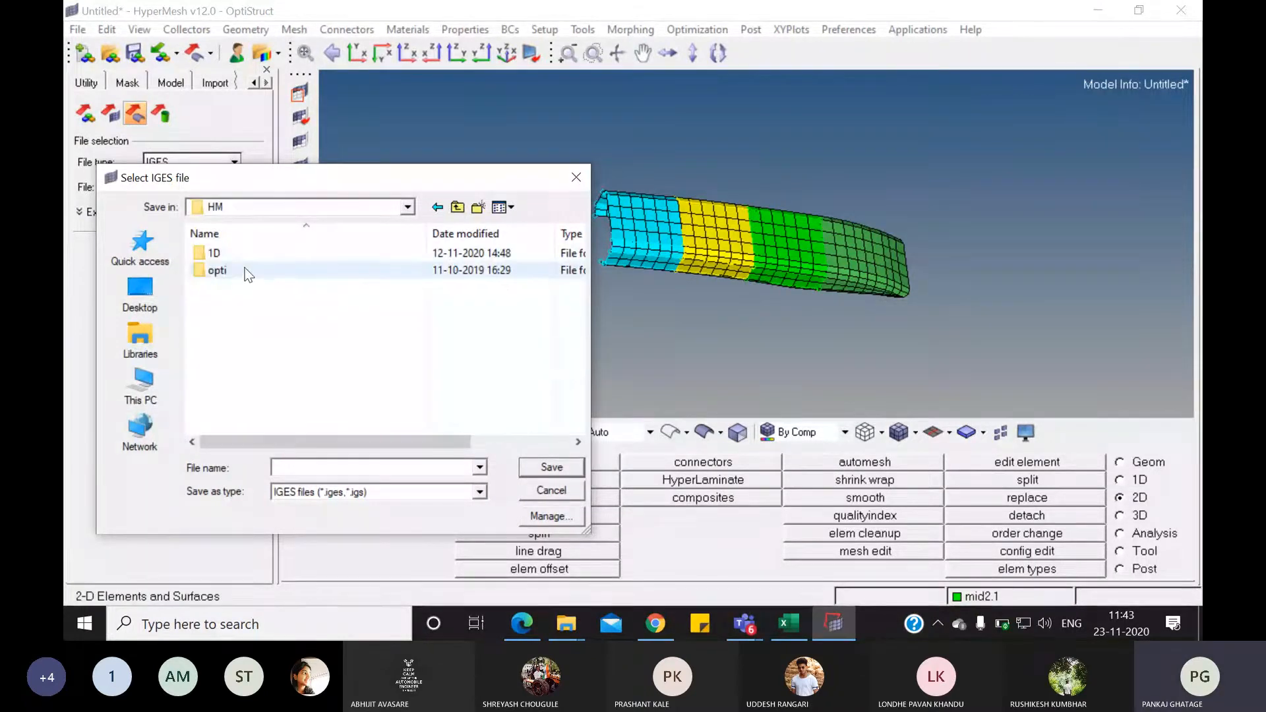
left_click(300, 467)
type("1")
left_click(544, 468)
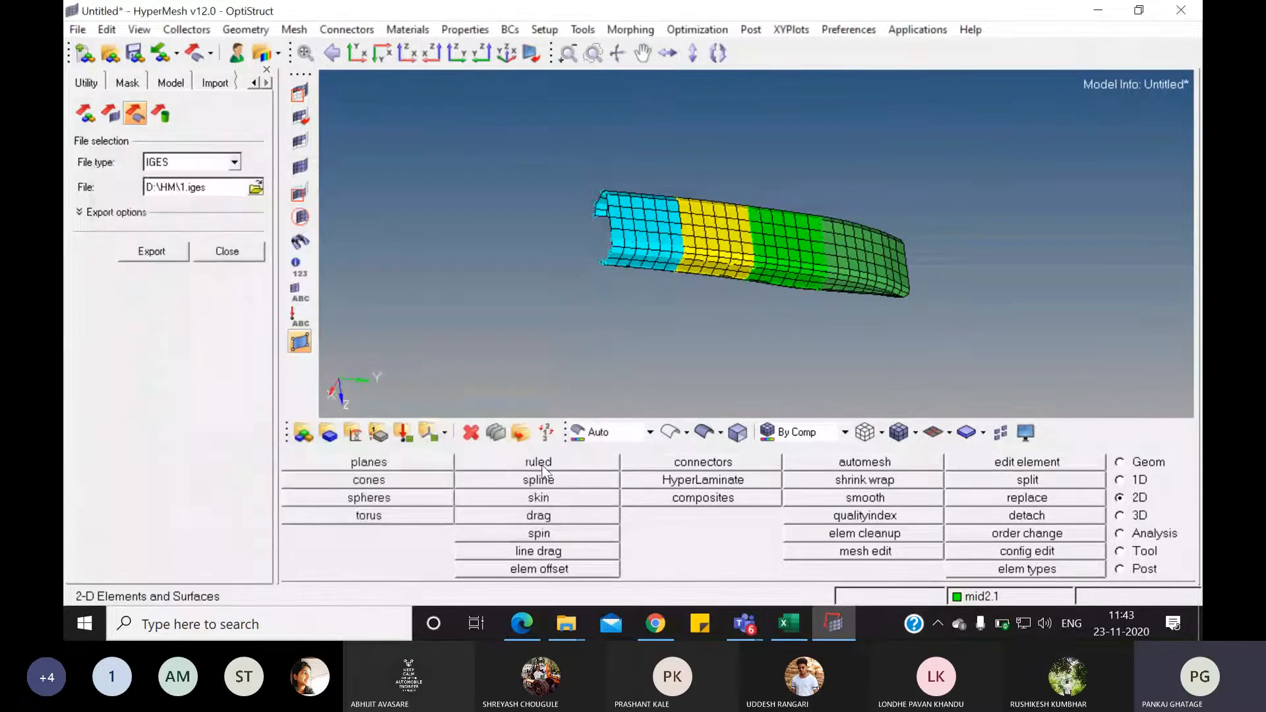
left_click(163, 253)
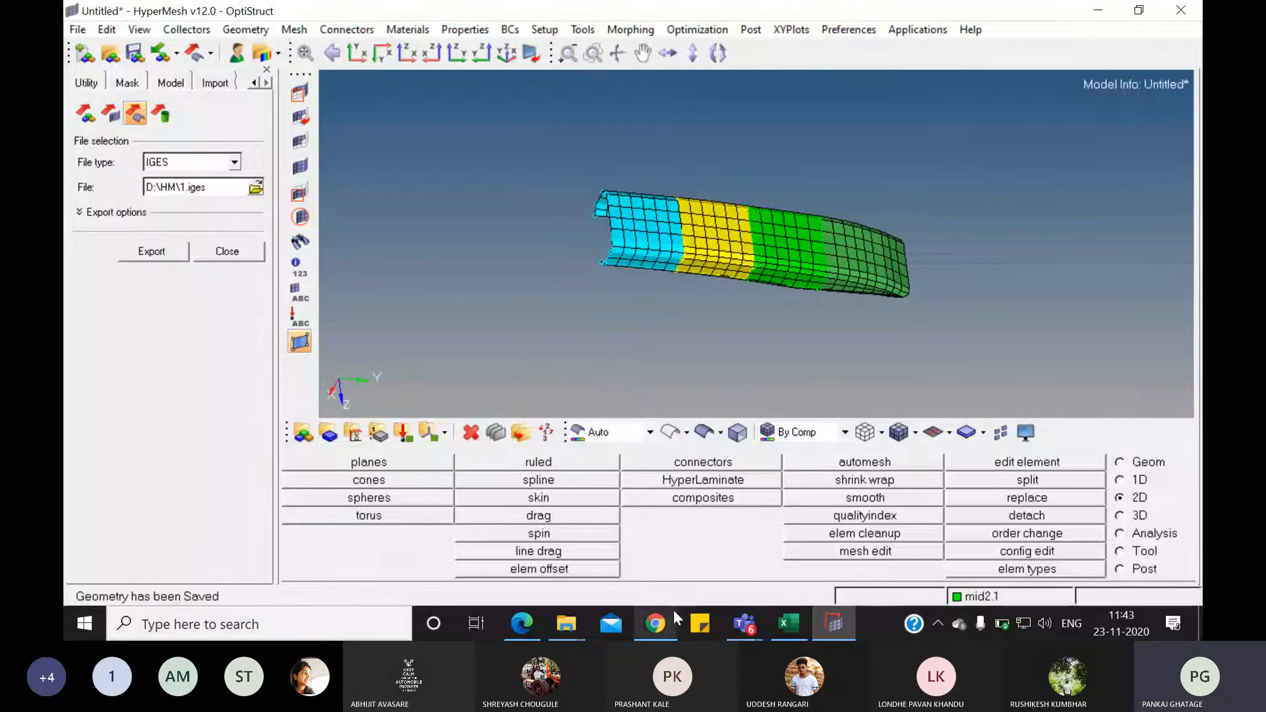
- Switch to File Explorer and check the HM folder on drive D for the exported 1.iges file
left_click(1098, 9)
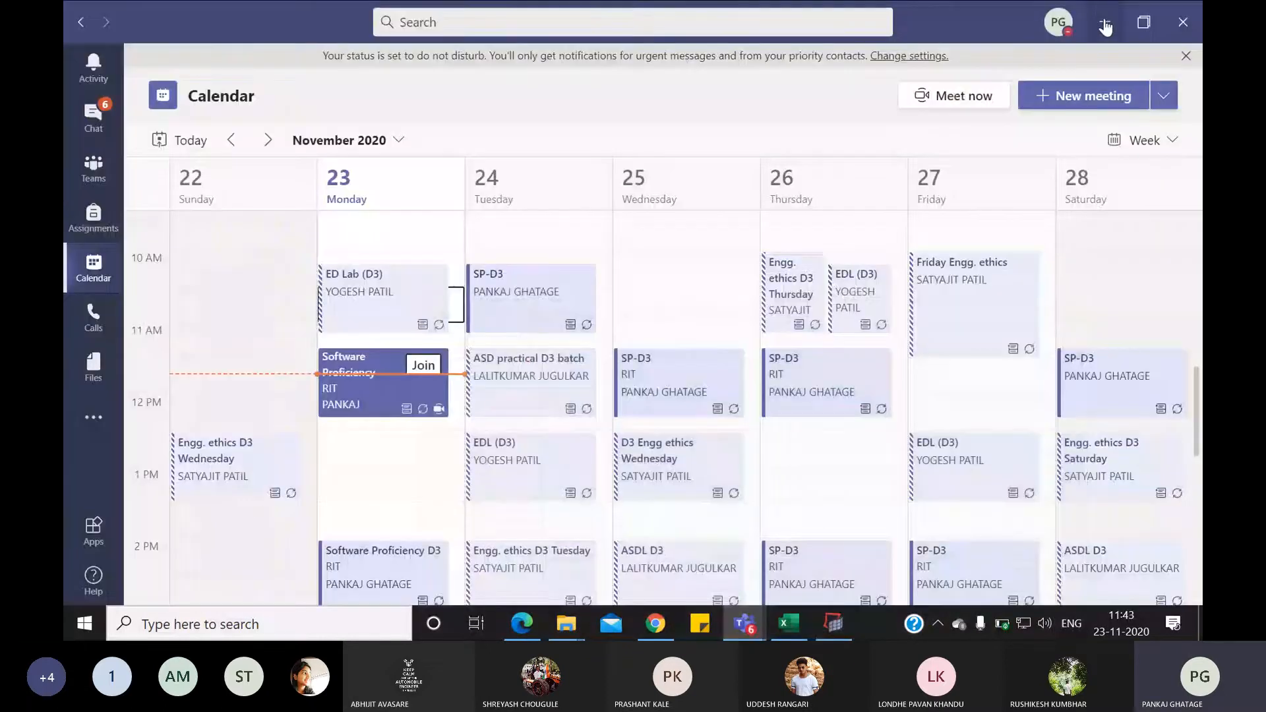
left_click(1102, 14)
left_click(1100, 13)
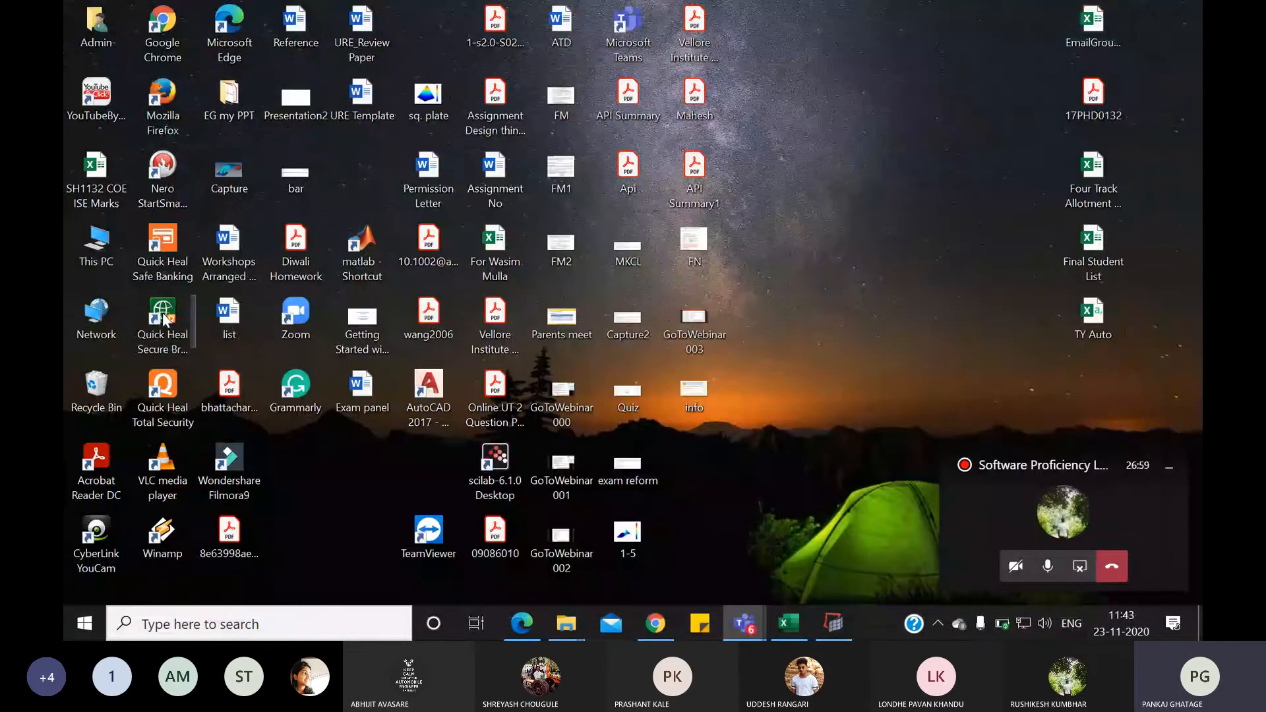
double_click(114, 245)
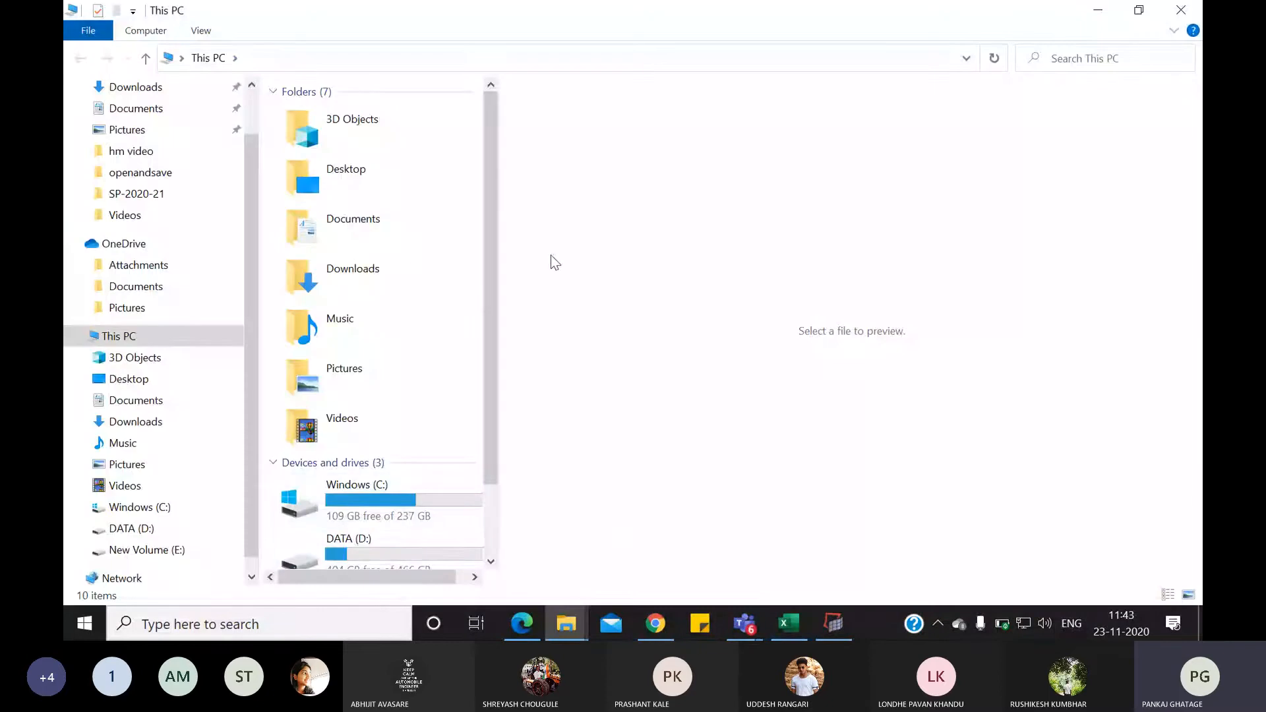
scroll(425, 510, "down", 1)
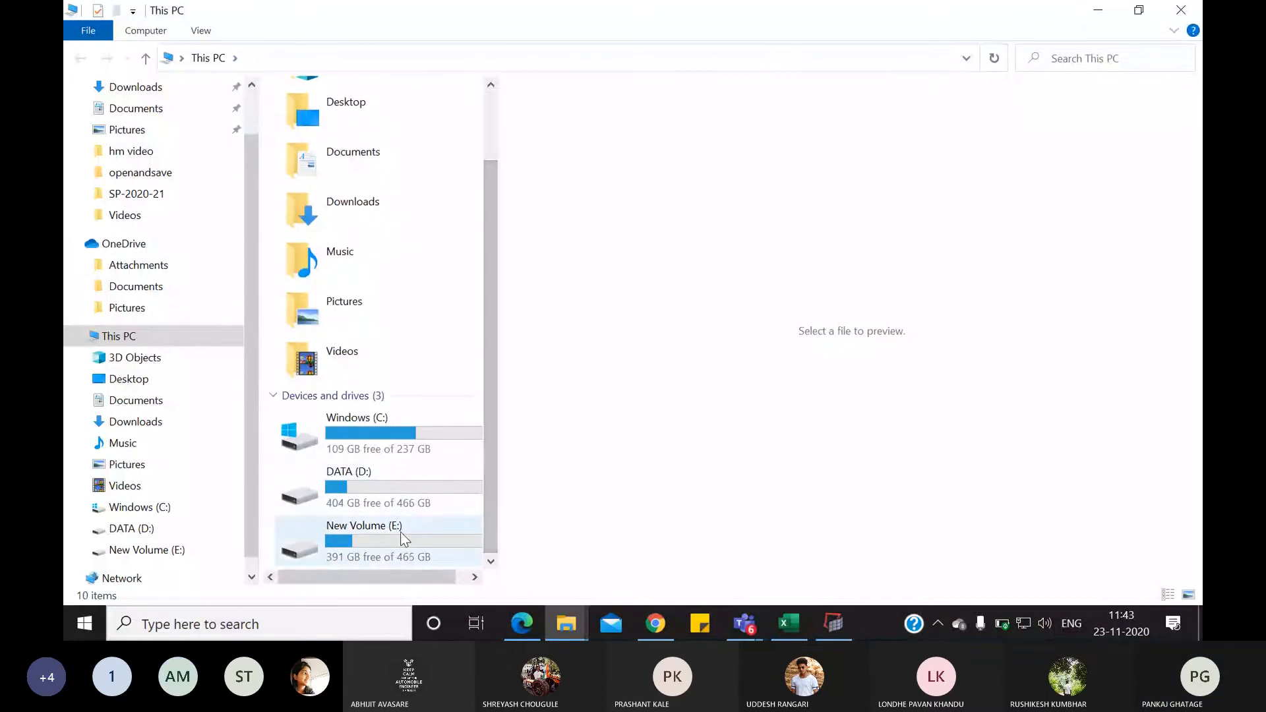
double_click(401, 531)
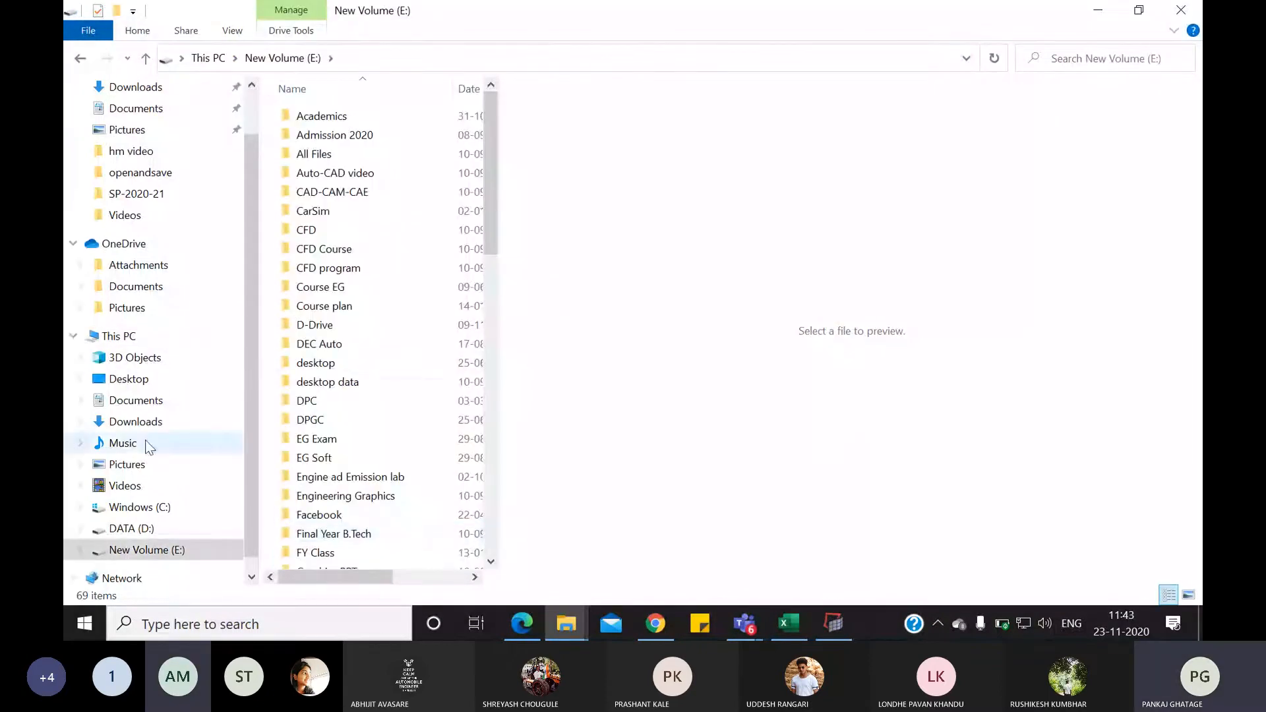
left_click(159, 527)
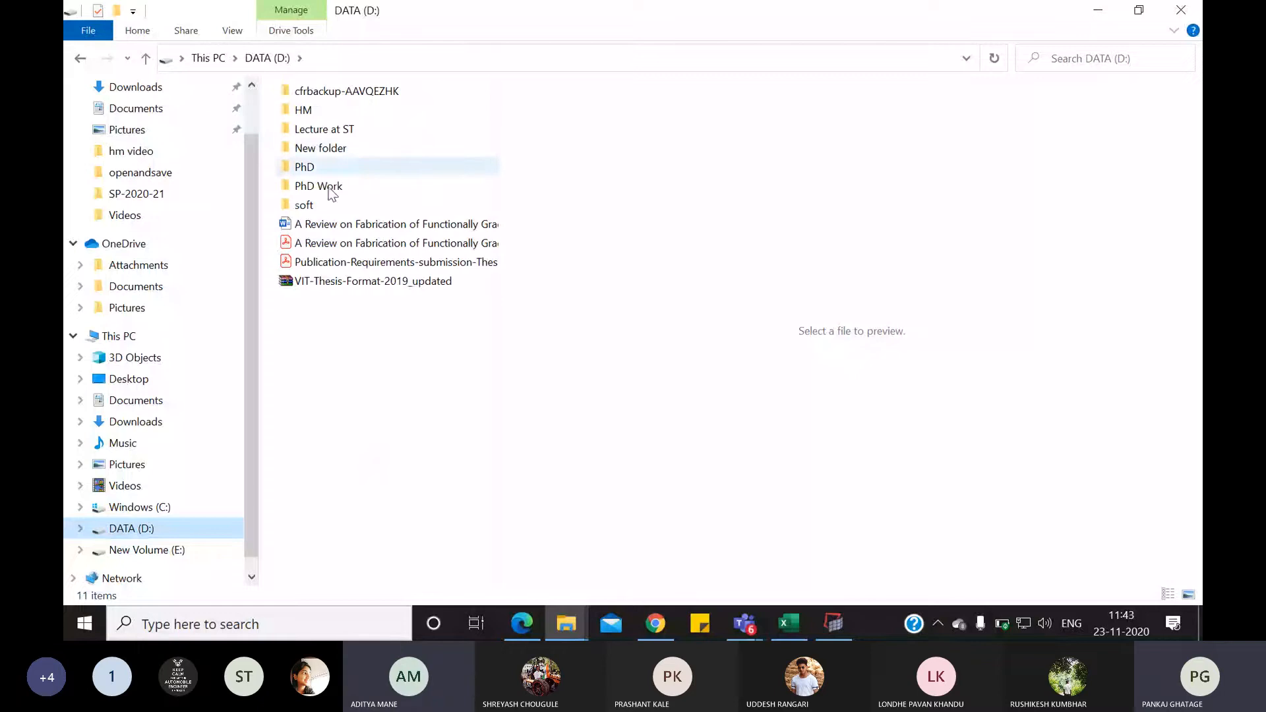
double_click(338, 112)
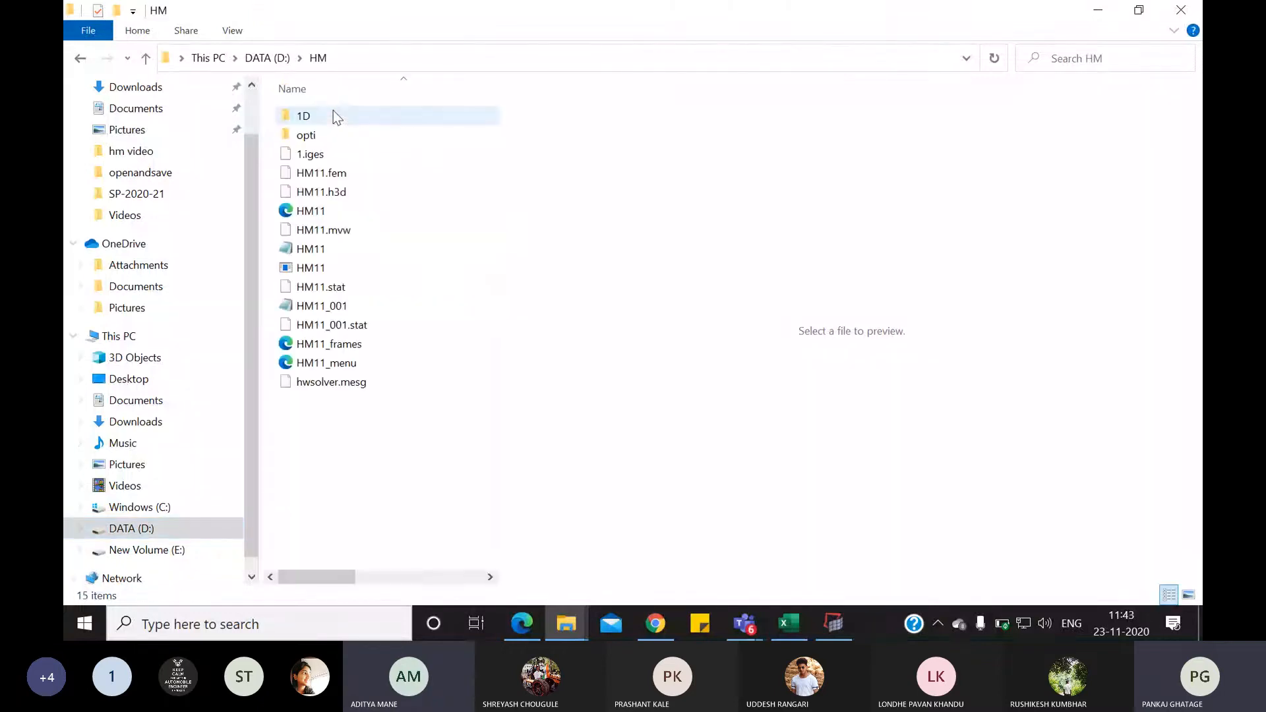
left_click(146, 58)
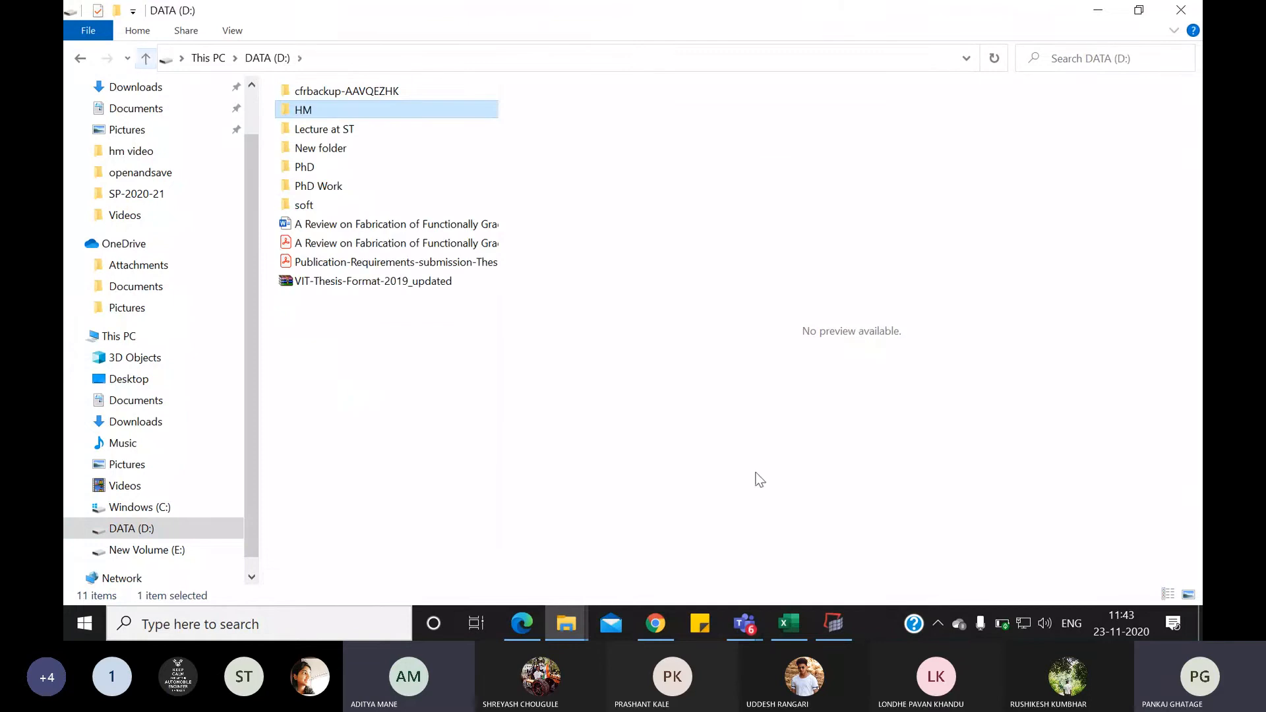
- Switch to the Teams meeting, mute the participant whose microphone is on, and return to HyperMesh
mouse_move(752, 620)
left_click(782, 541)
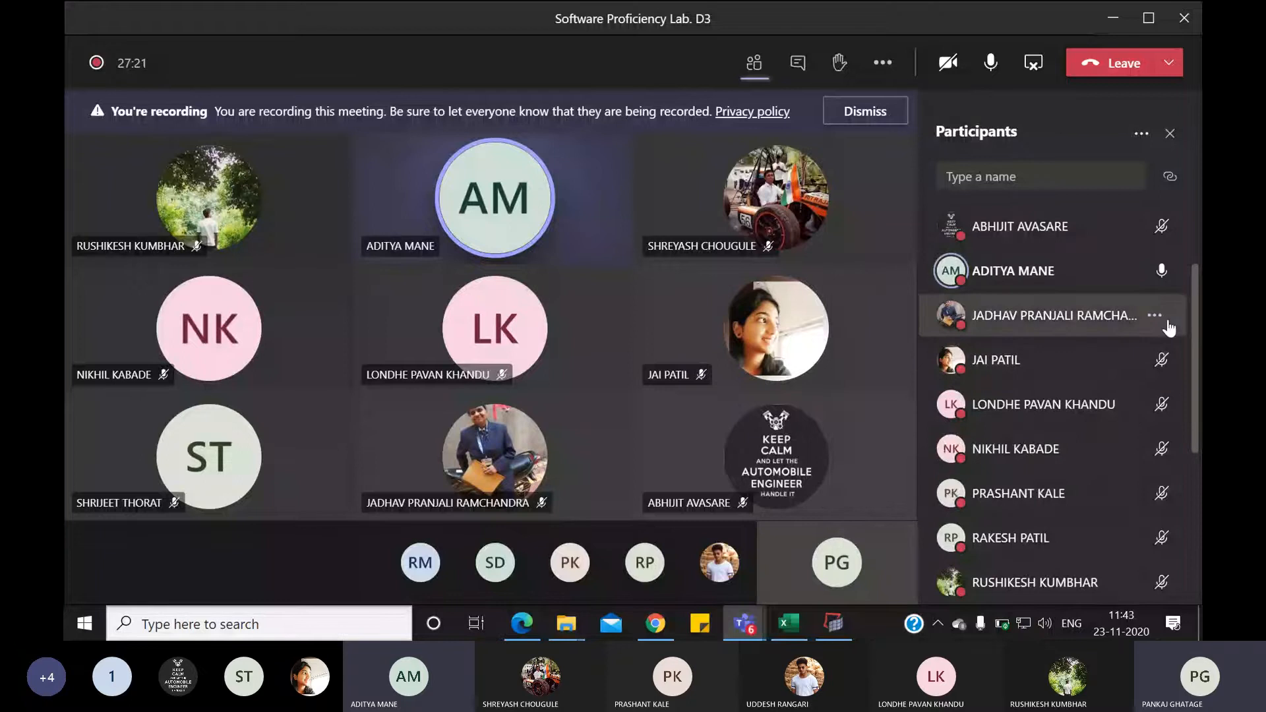
left_click(1155, 272)
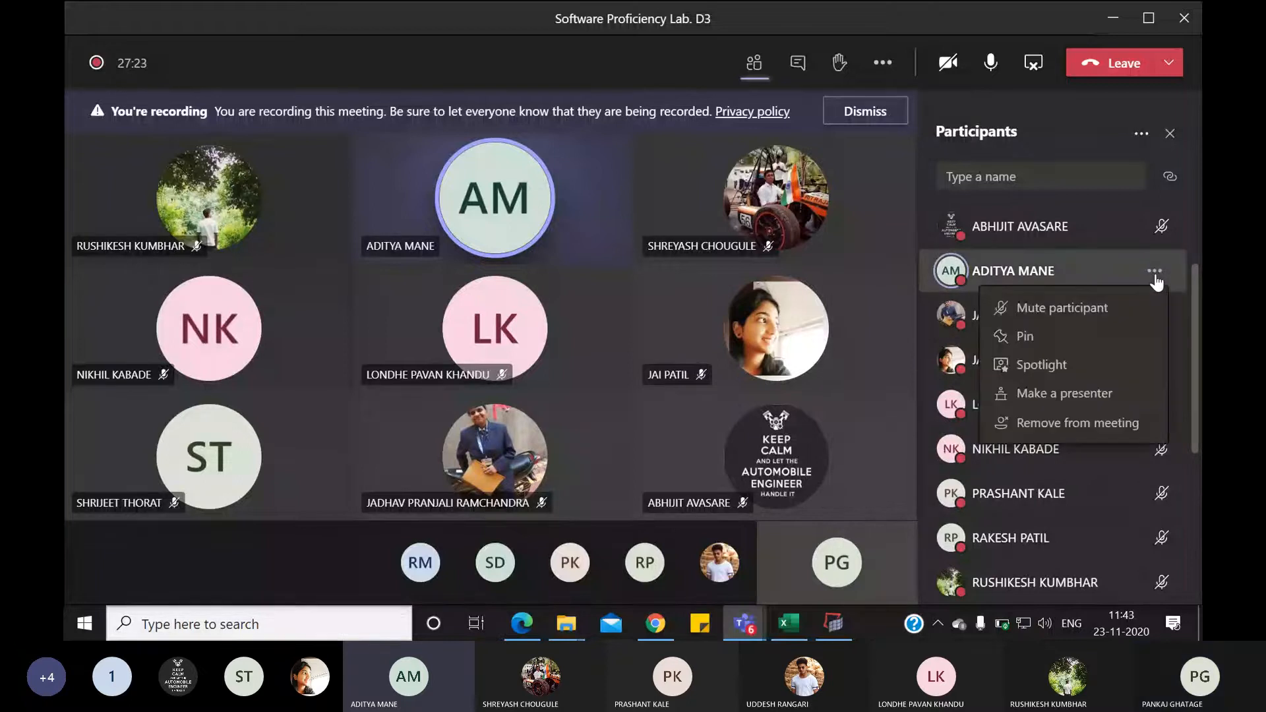
left_click(1068, 317)
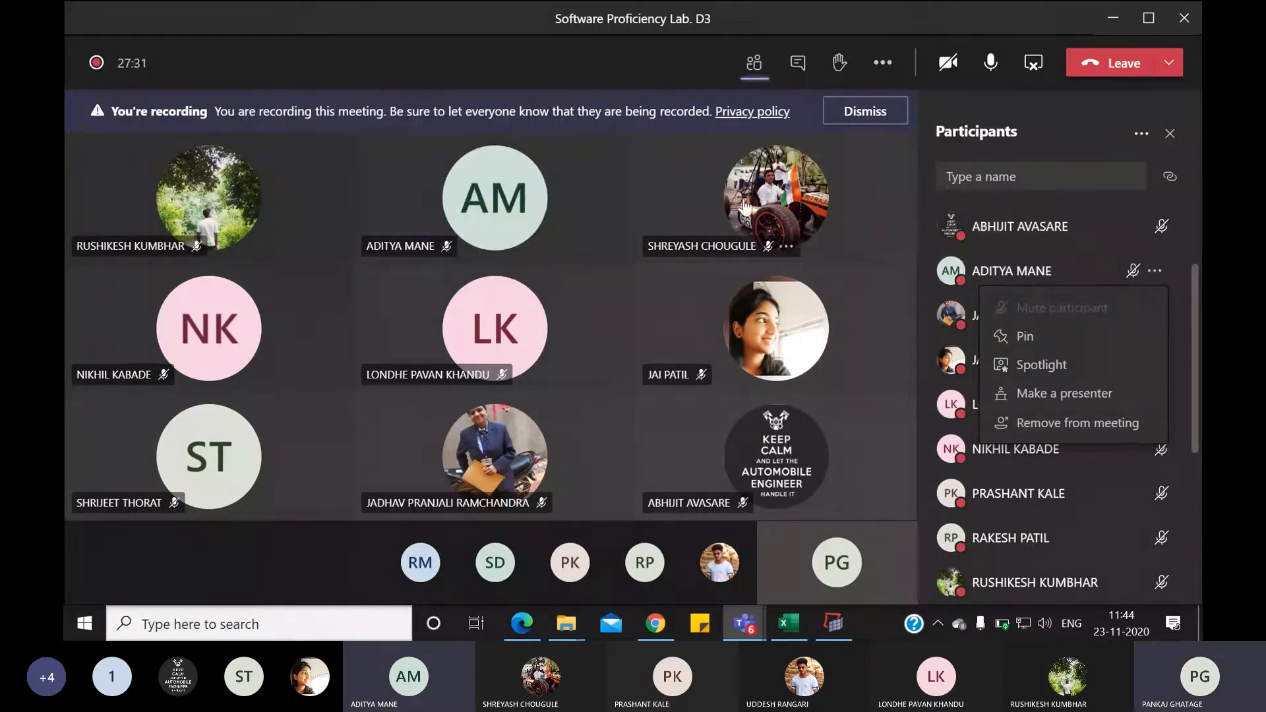
left_click(826, 624)
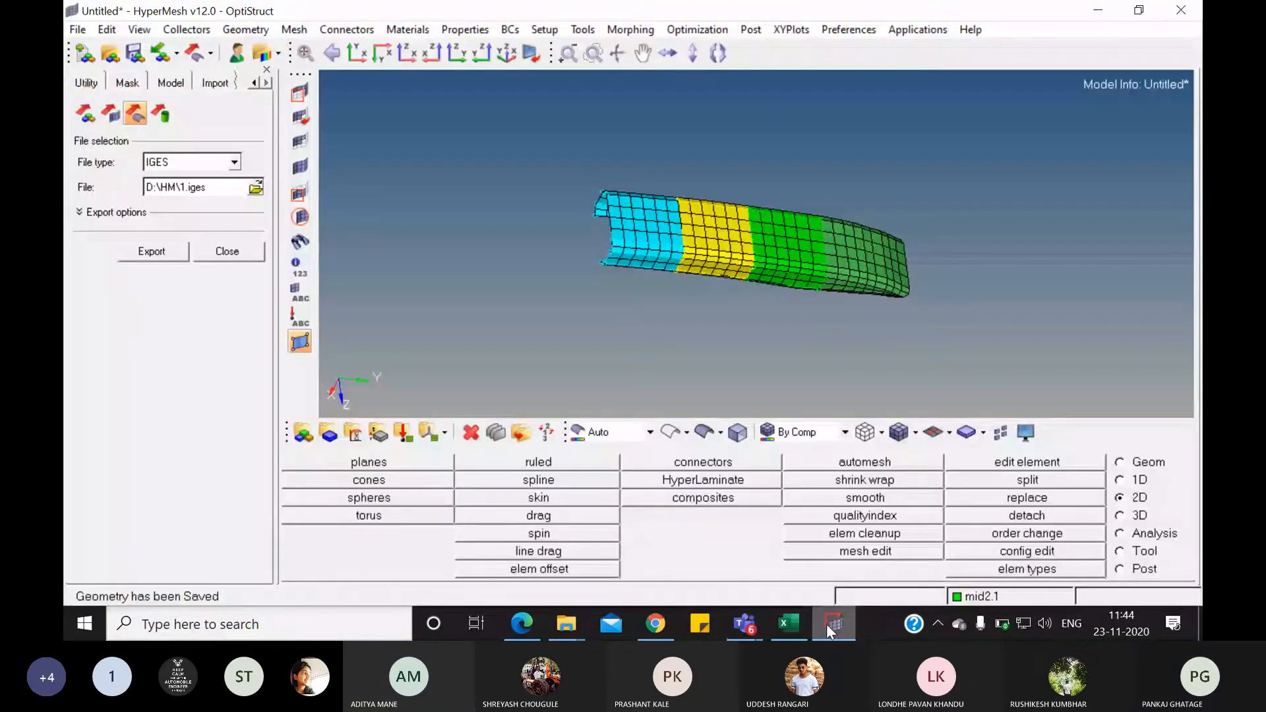
- Reopen the HM folder on drive D in File Explorer and look through it and its 1D subfolder
mouse_move(541, 603)
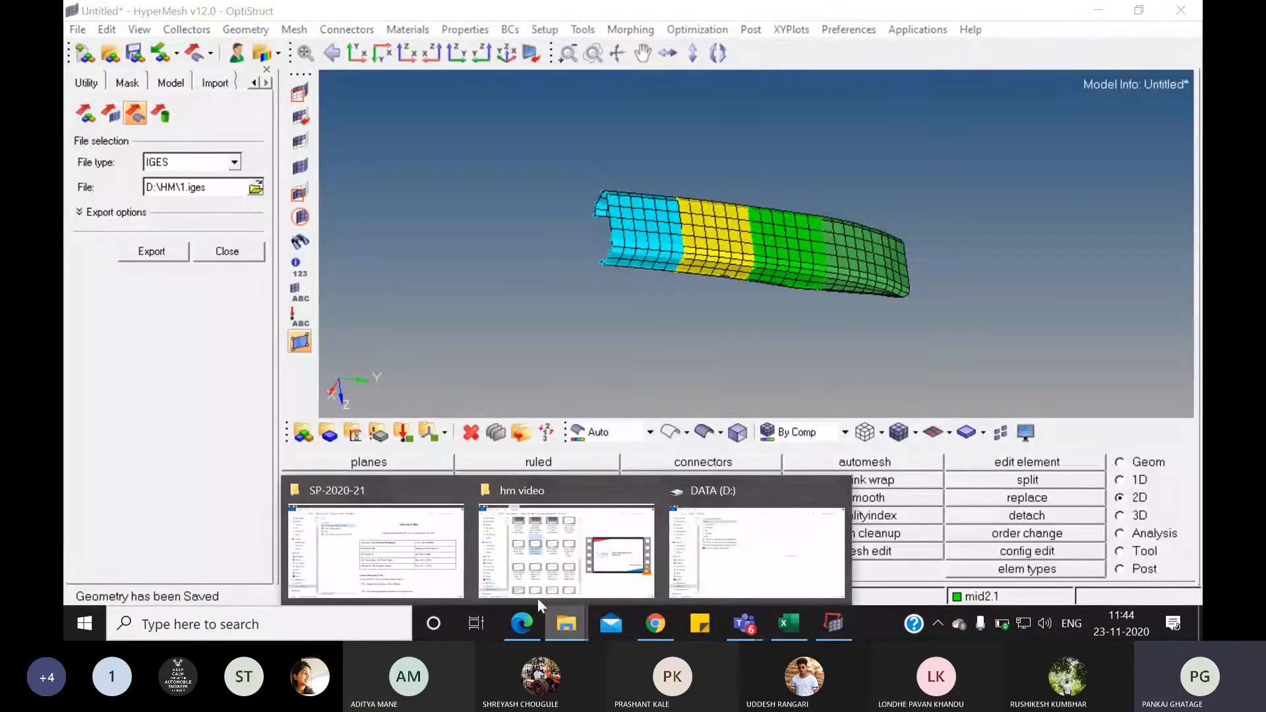
mouse_move(552, 561)
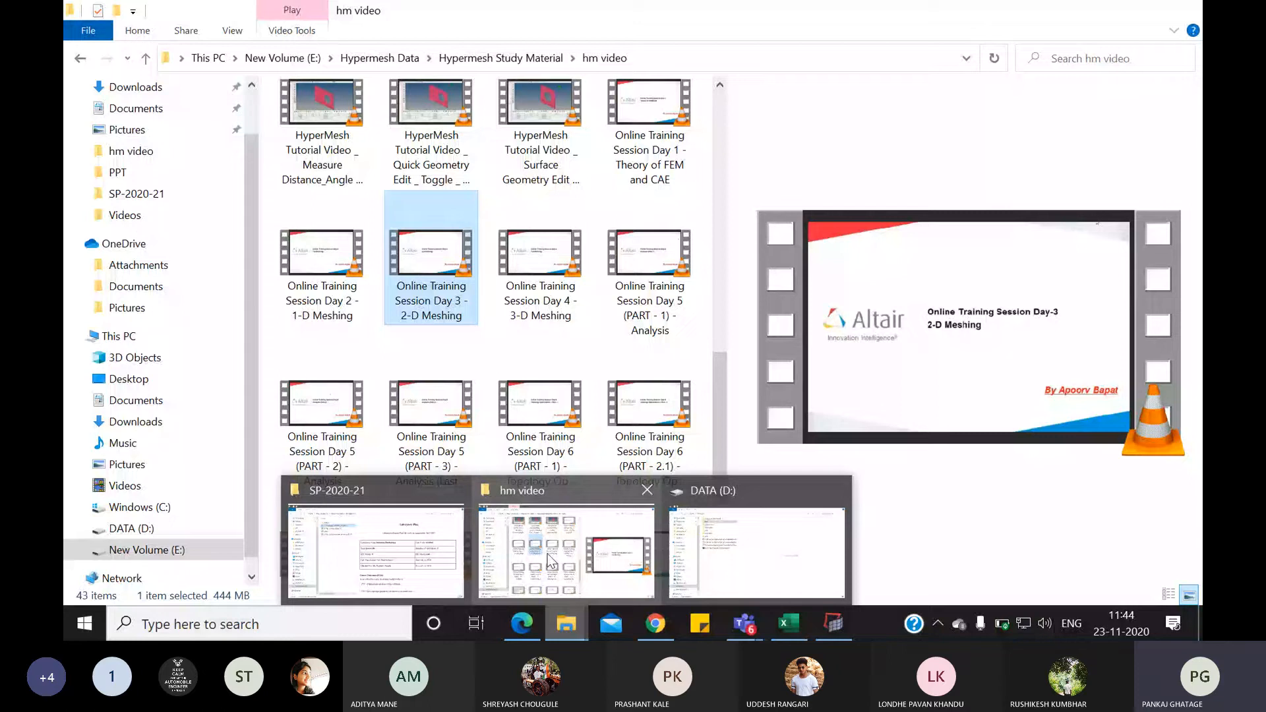
left_click(552, 562)
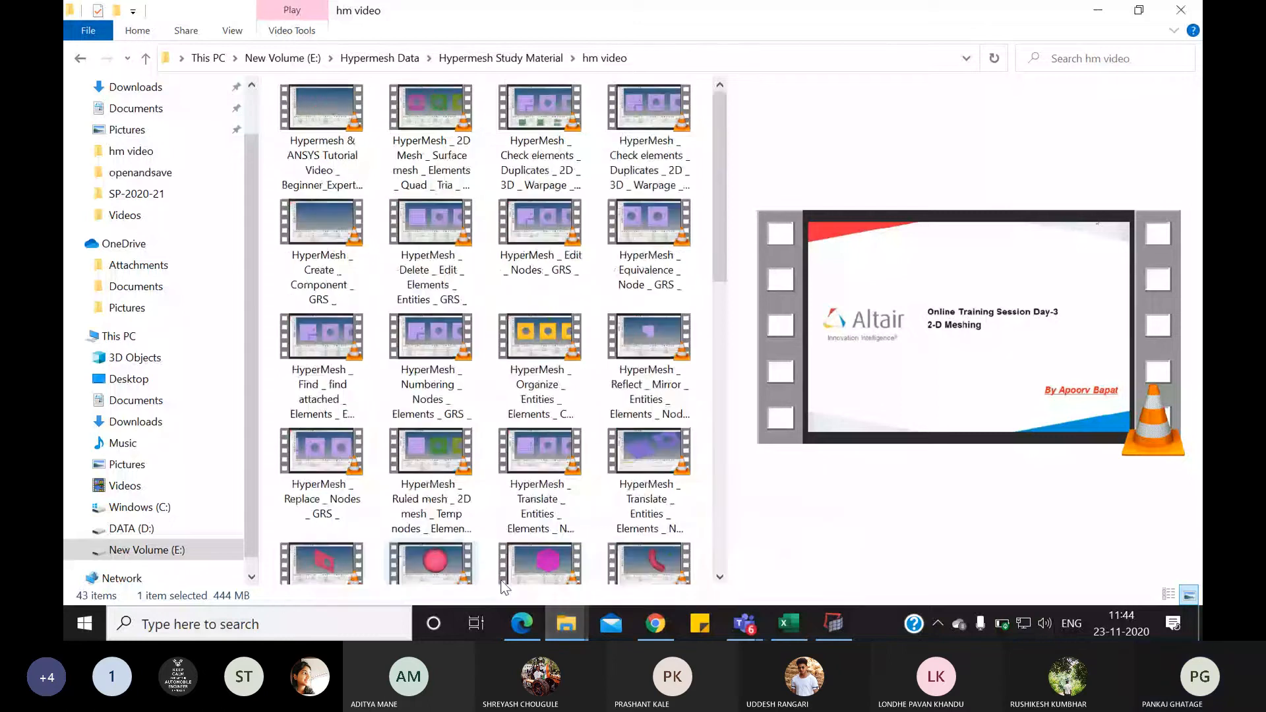
left_click(569, 636)
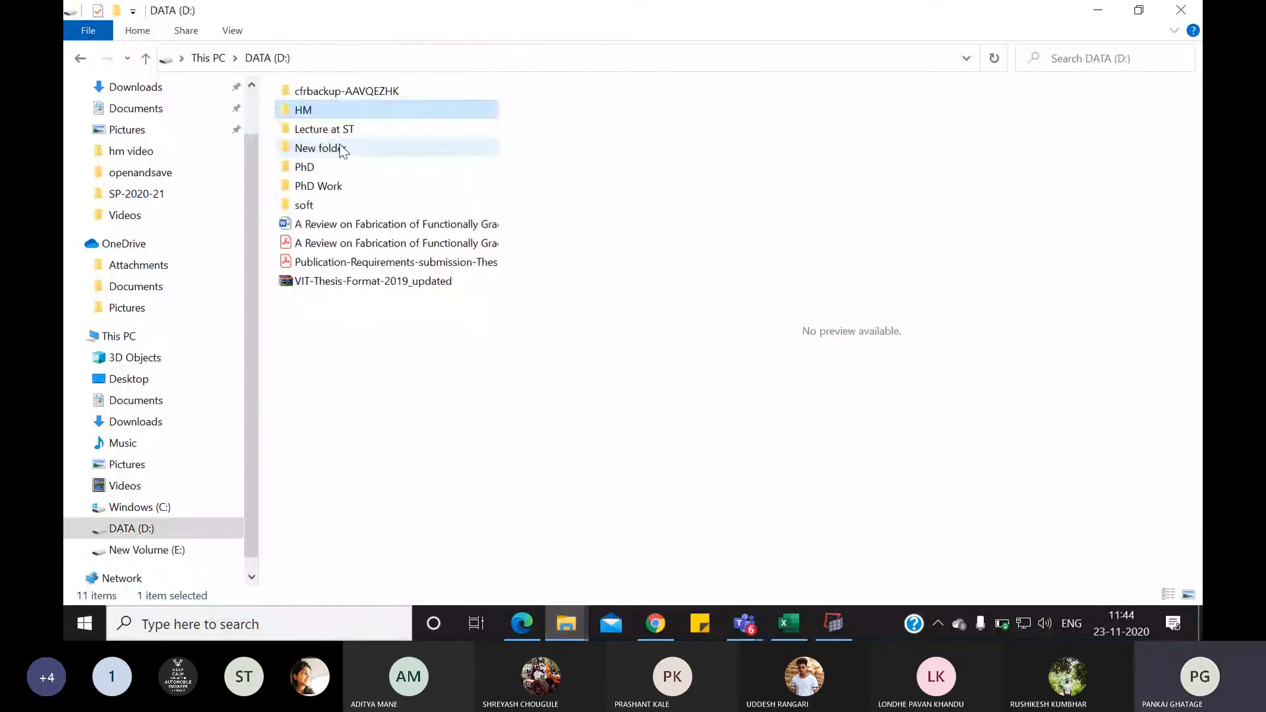
double_click(334, 111)
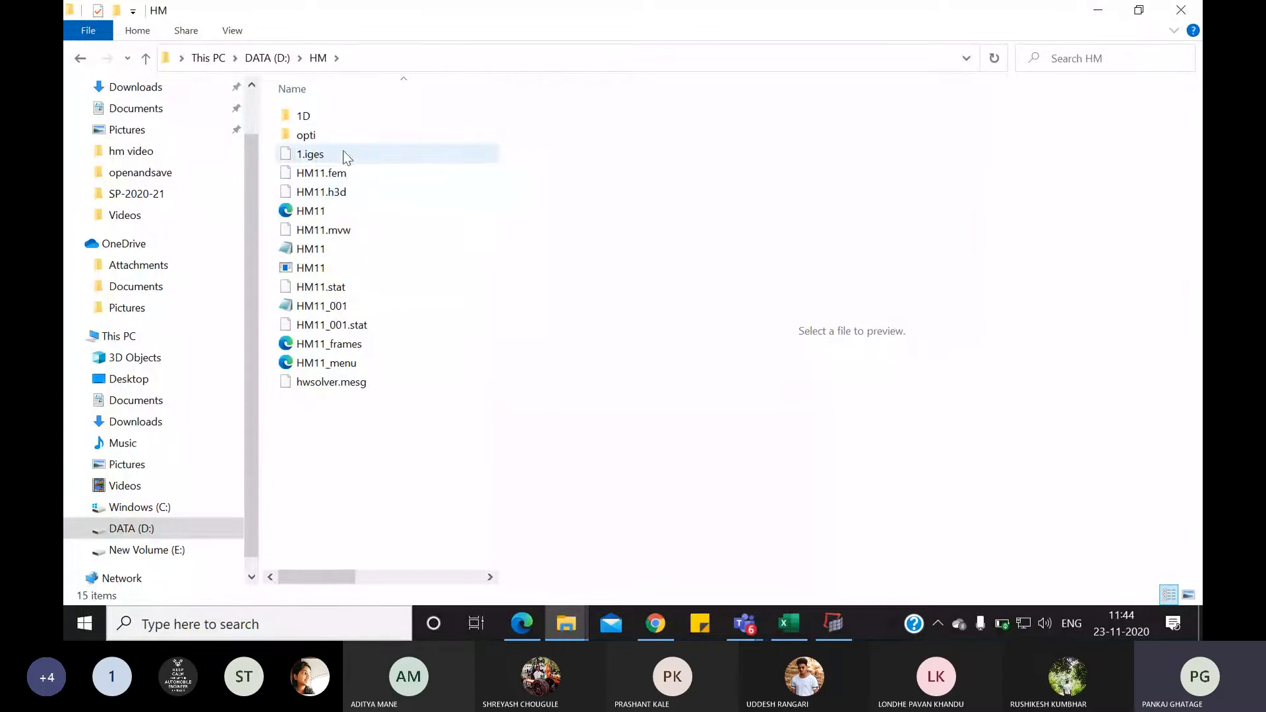
double_click(319, 116)
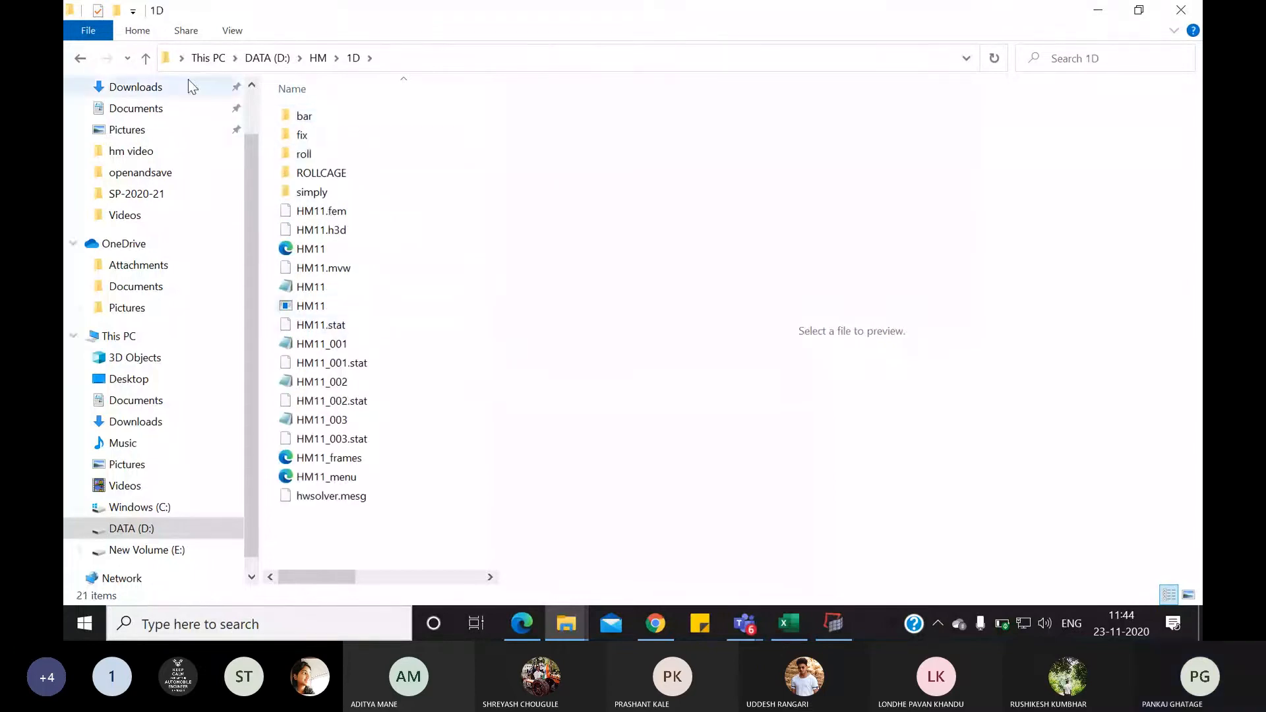
left_click(146, 58)
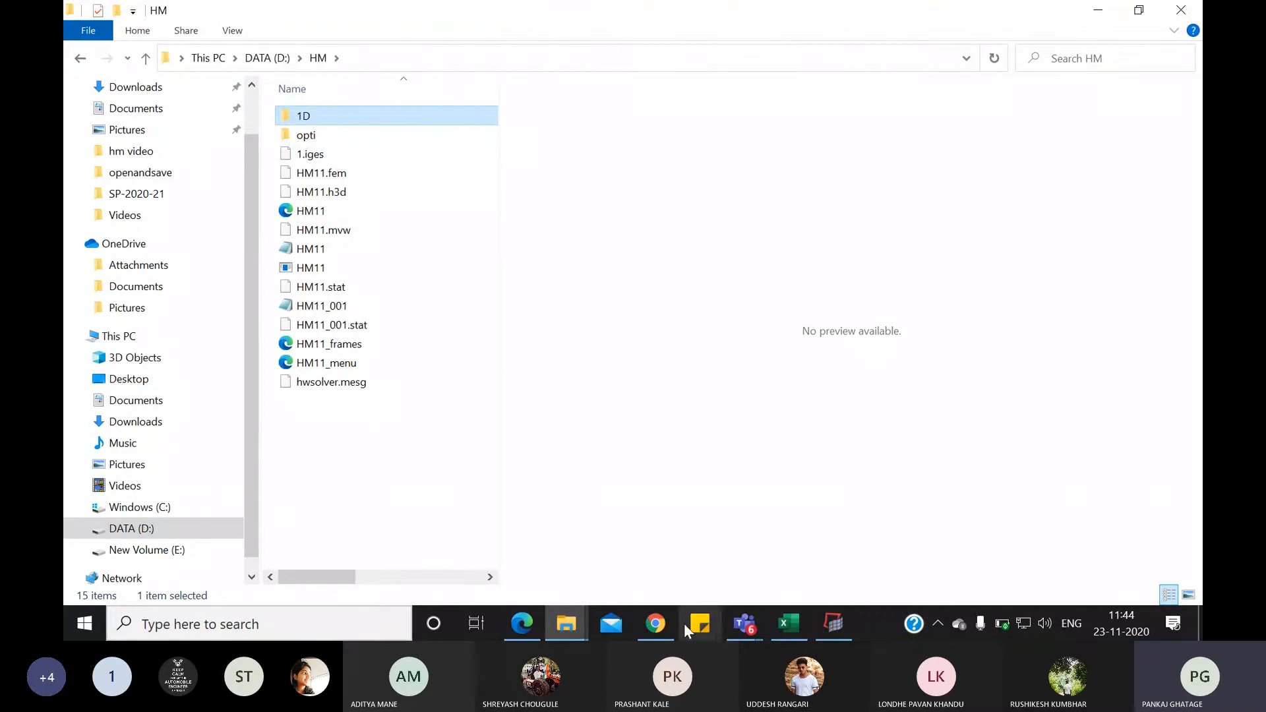
- Return to HyperMesh and start a new model, discarding the current bumper data
left_click(834, 623)
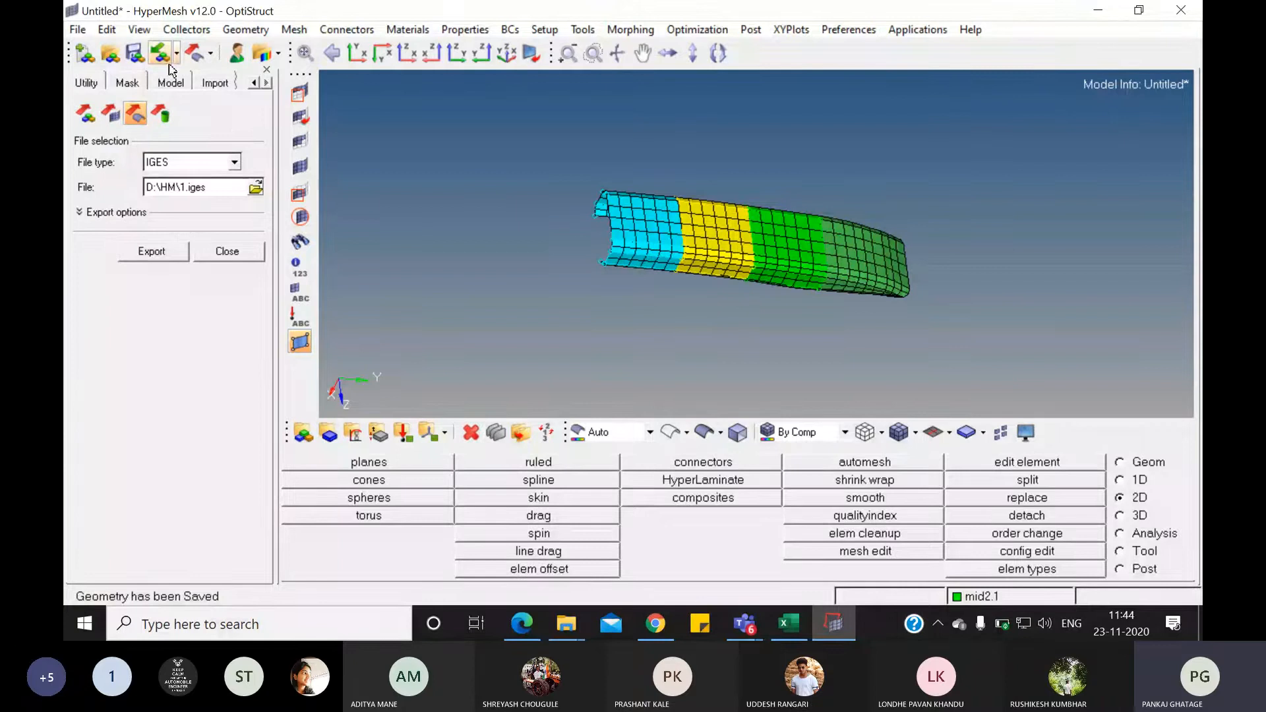
left_click(78, 29)
left_click(99, 52)
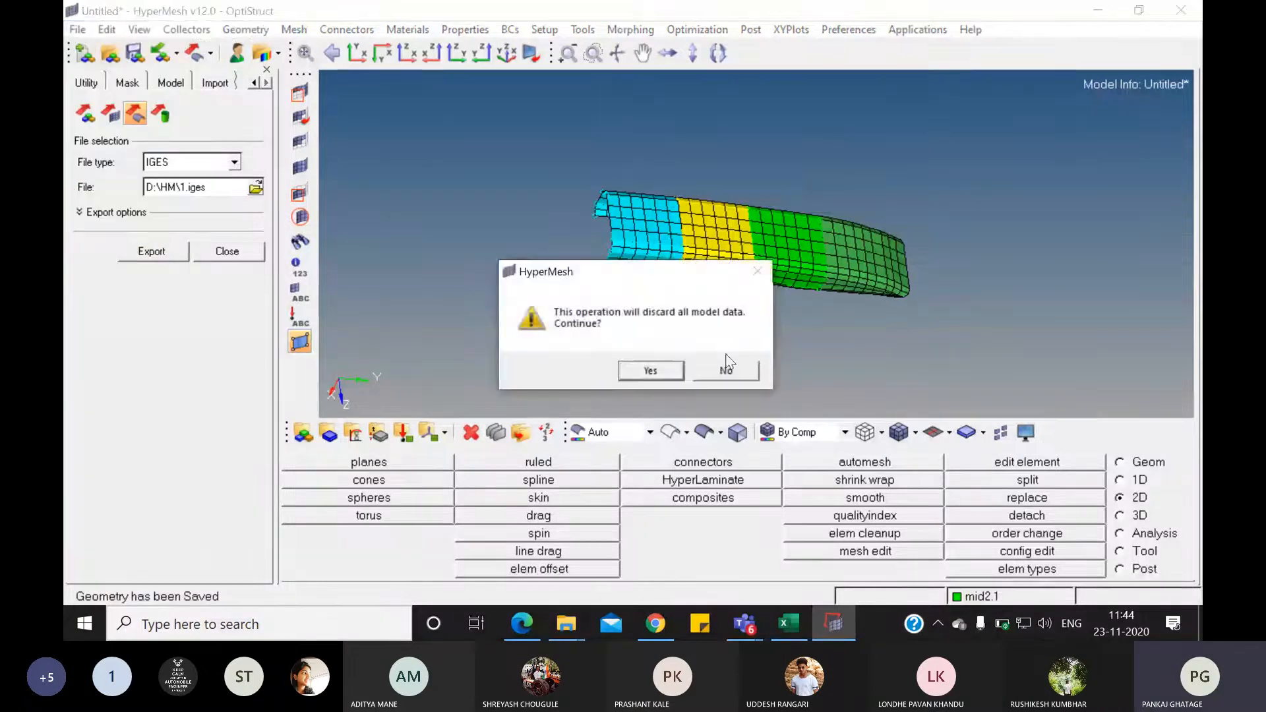
left_click(729, 365)
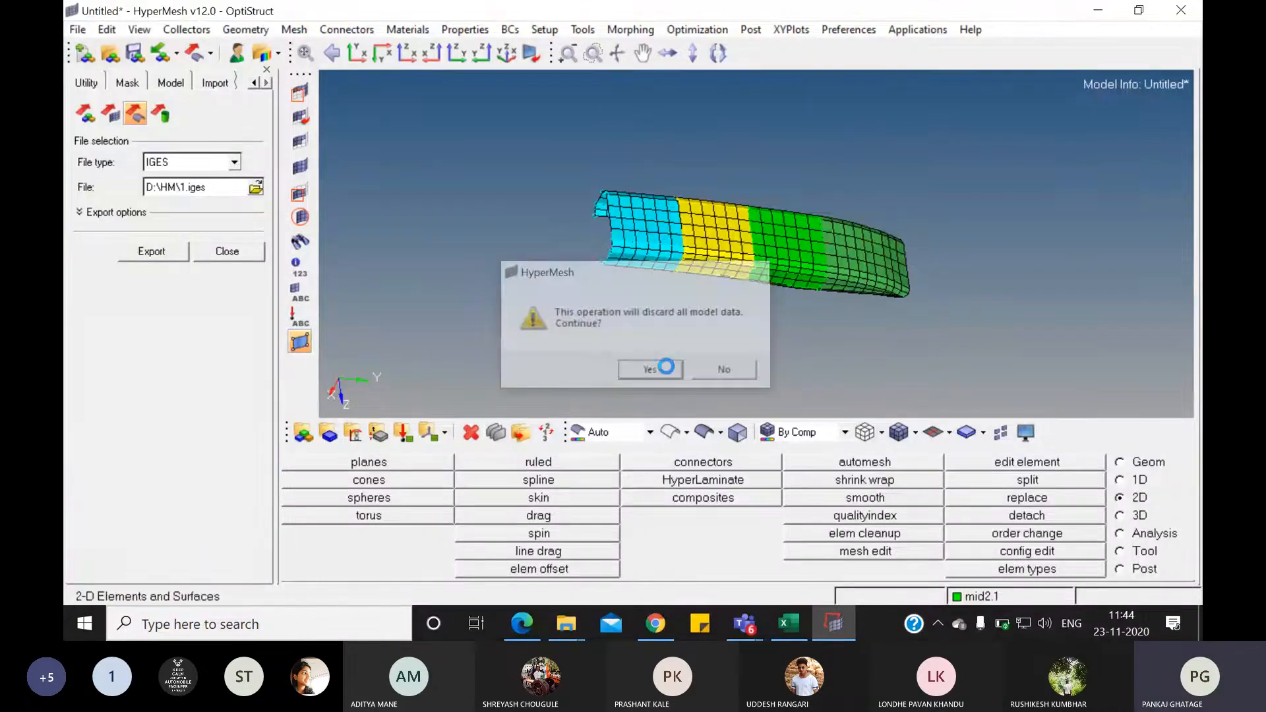
- Set up a geometry import with automatic file type detection and clear the previously listed file
left_click(176, 54)
left_click(187, 130)
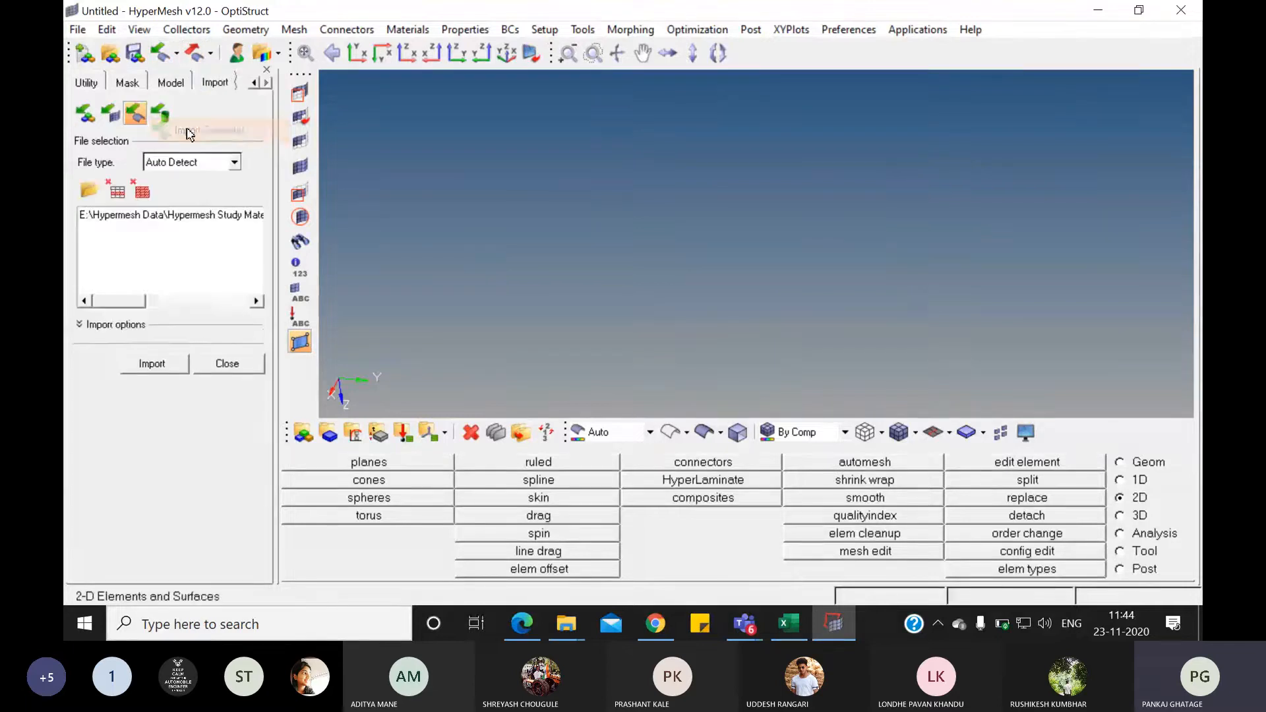
left_click(146, 193)
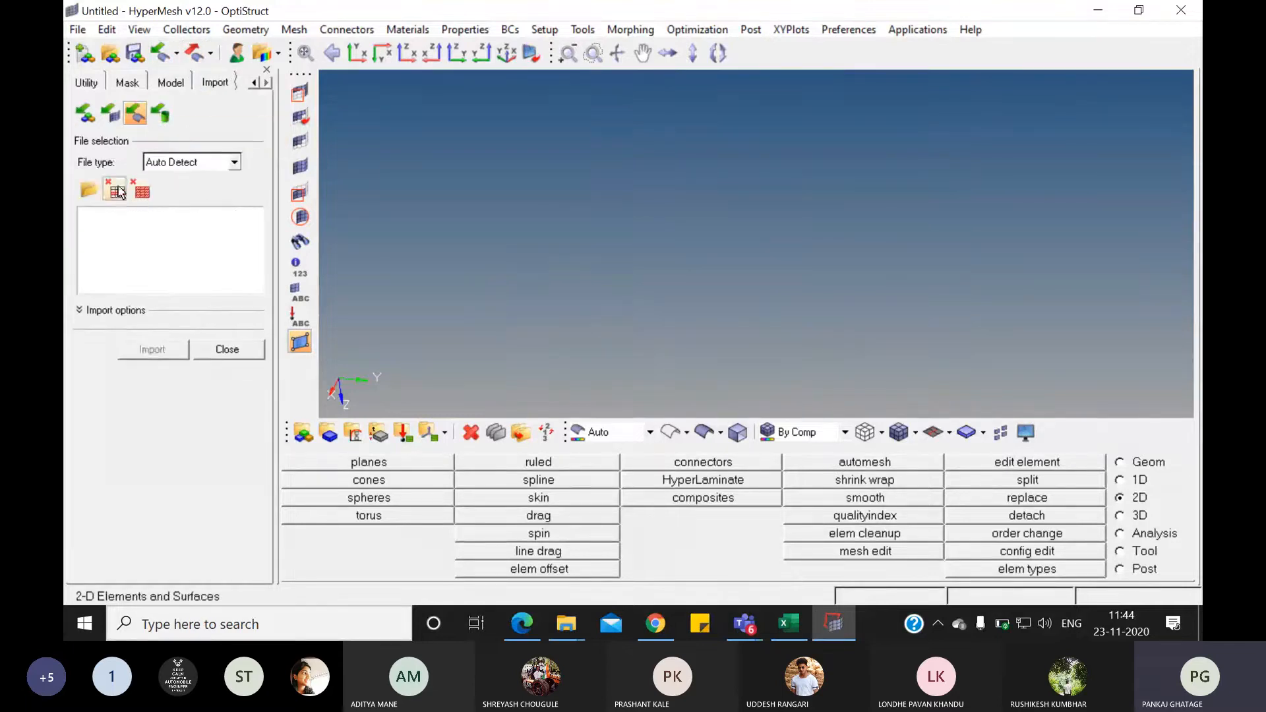
- Import the 1.iges geometry file from the HM folder on drive D
left_click(89, 190)
double_click(242, 256)
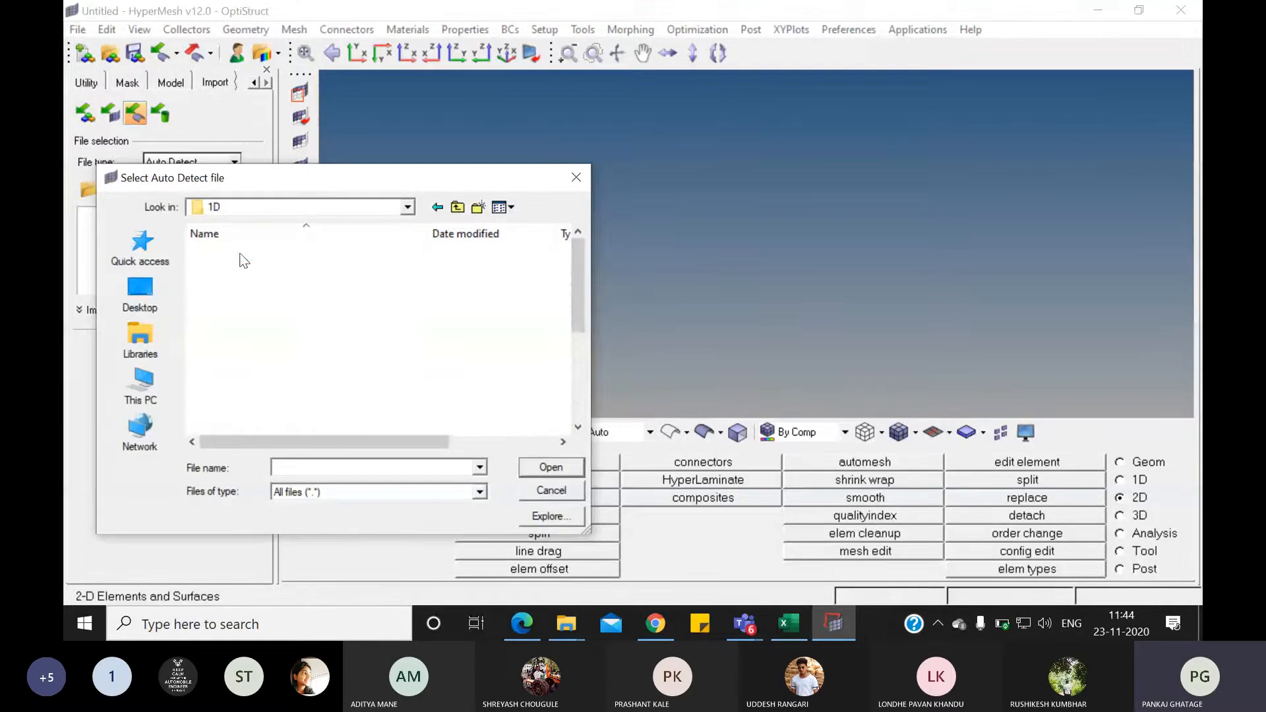
left_click(457, 208)
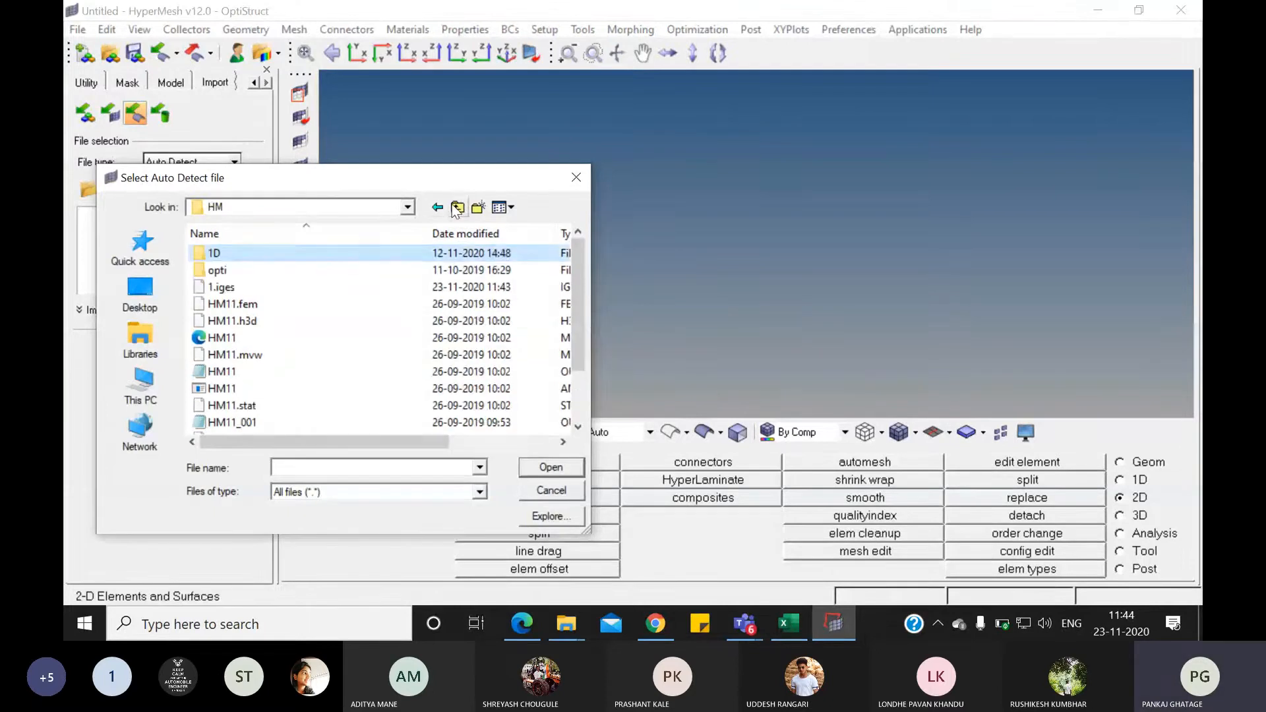
left_click(310, 287)
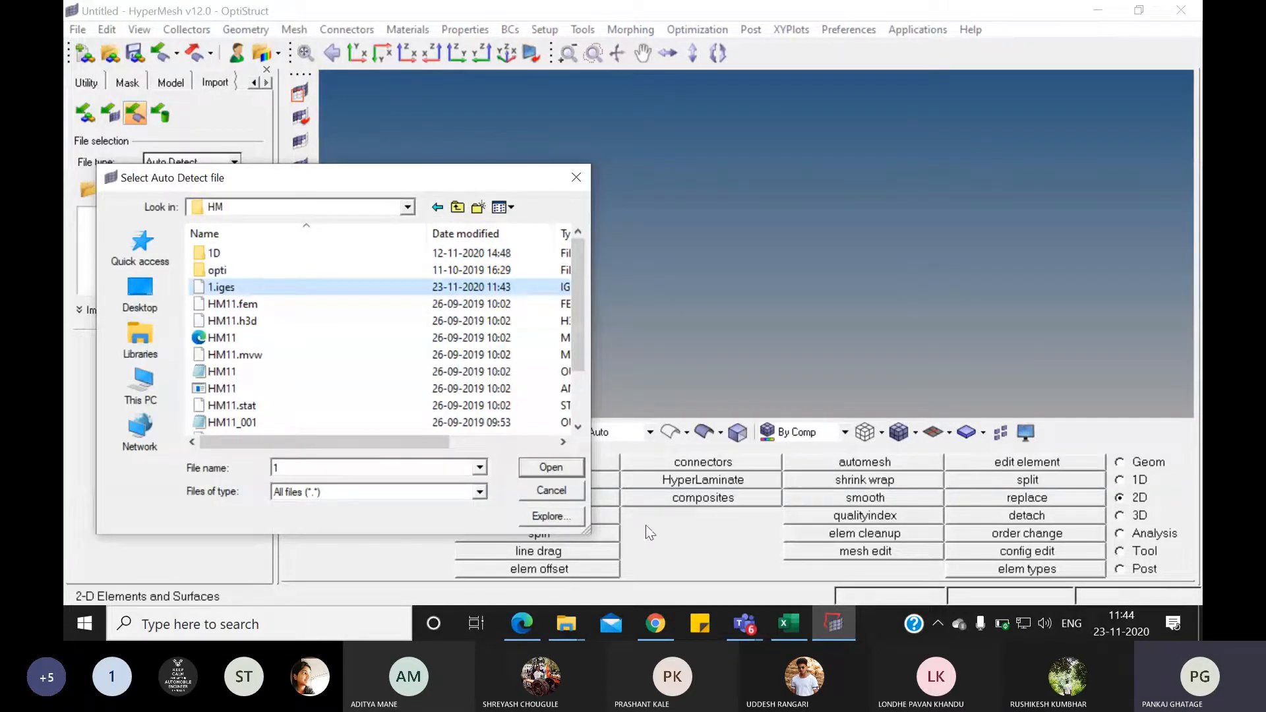
left_click(553, 468)
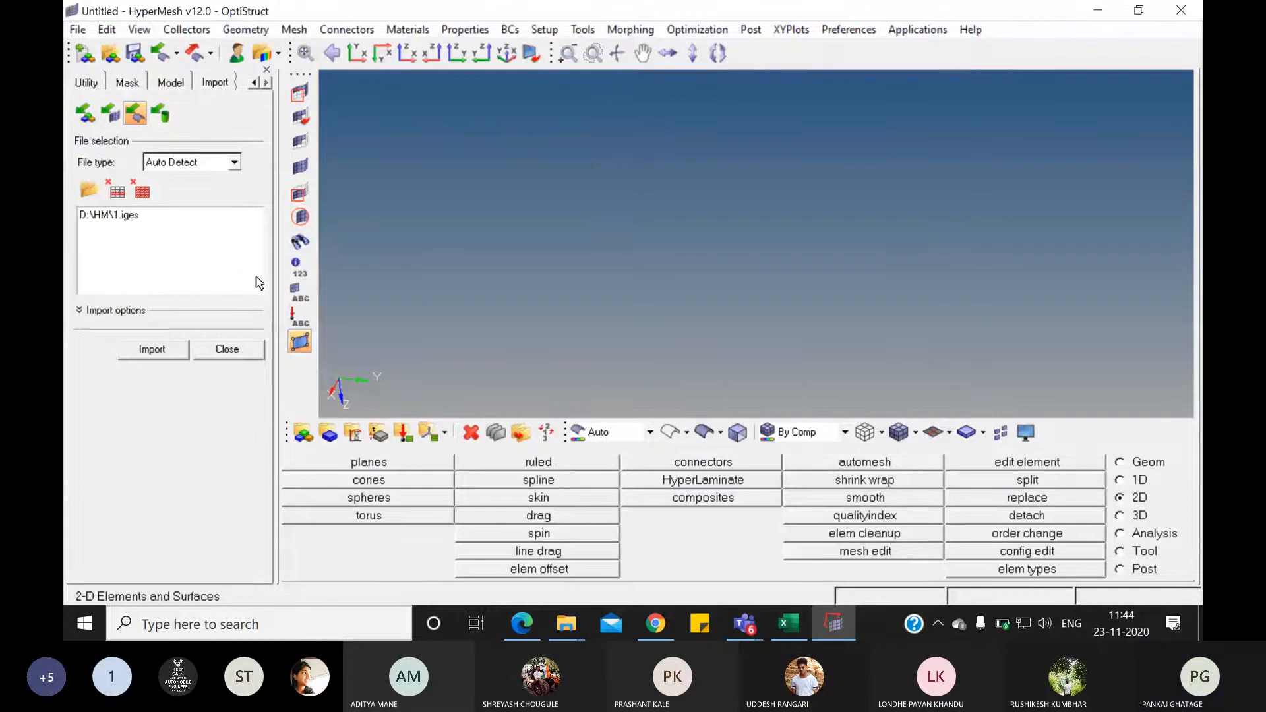
left_click(152, 349)
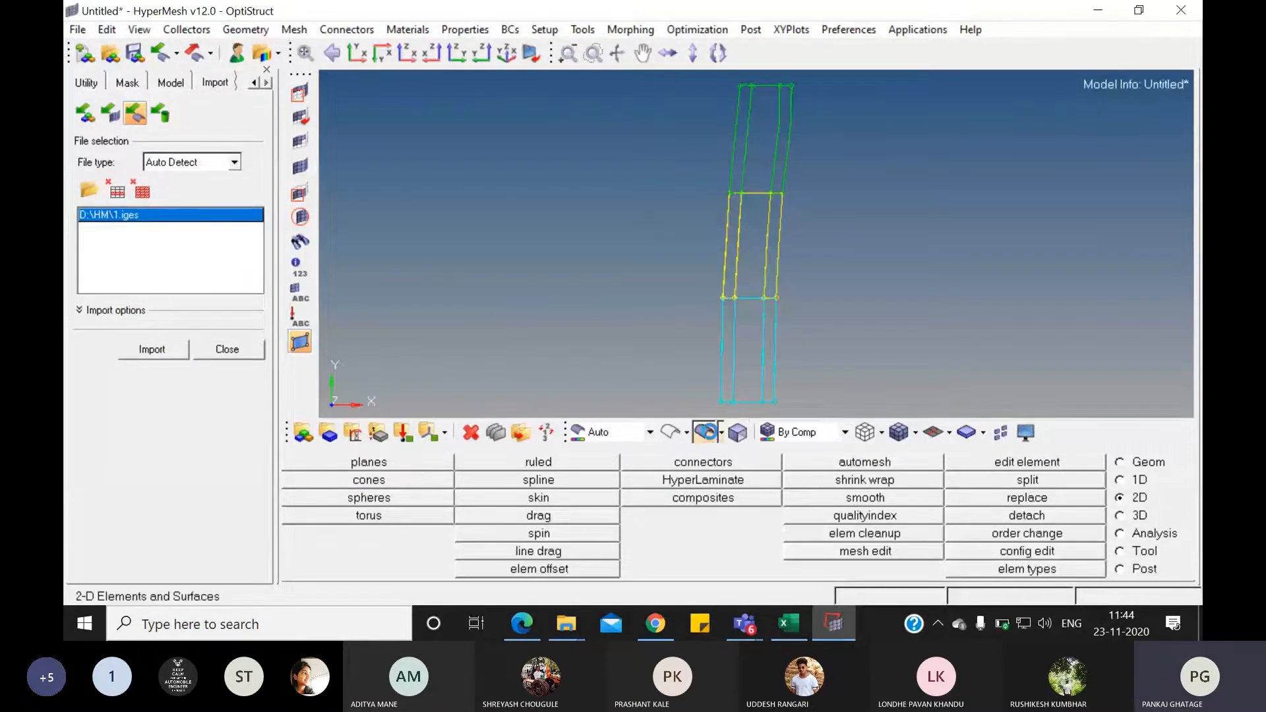
- Display the imported bumper geometry as shaded surfaces with their edges
left_click(706, 432)
mouse_move(785, 308)
left_mouse_down("ctrl")
mouse_move(812, 228)
mouse_move(873, 220)
mouse_move(974, 346)
left_mouse_up("ctrl")
mouse_move(689, 308)
left_mouse_down("ctrl")
mouse_move(912, 192)
mouse_move(645, 246)
mouse_move(840, 314)
mouse_move(777, 268)
left_mouse_up("ctrl")
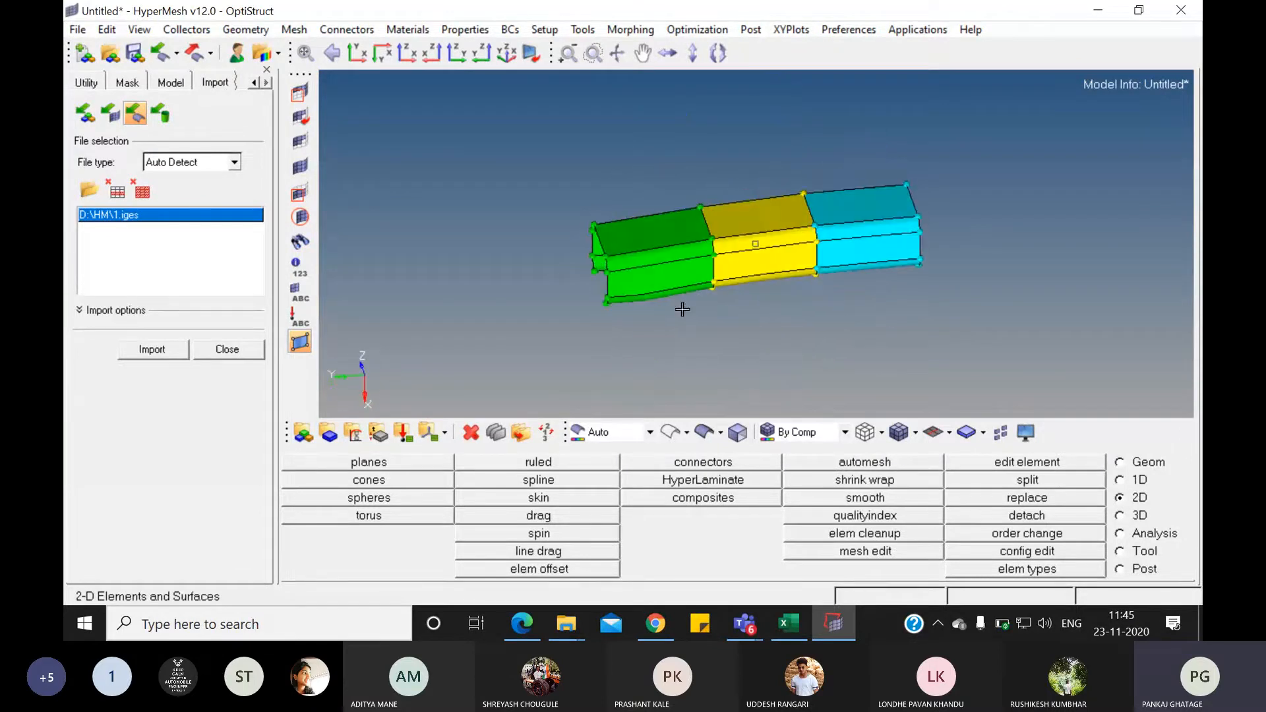
- Expand the Component folder in the model hierarchy to review the imported bumper's components
left_click(170, 82)
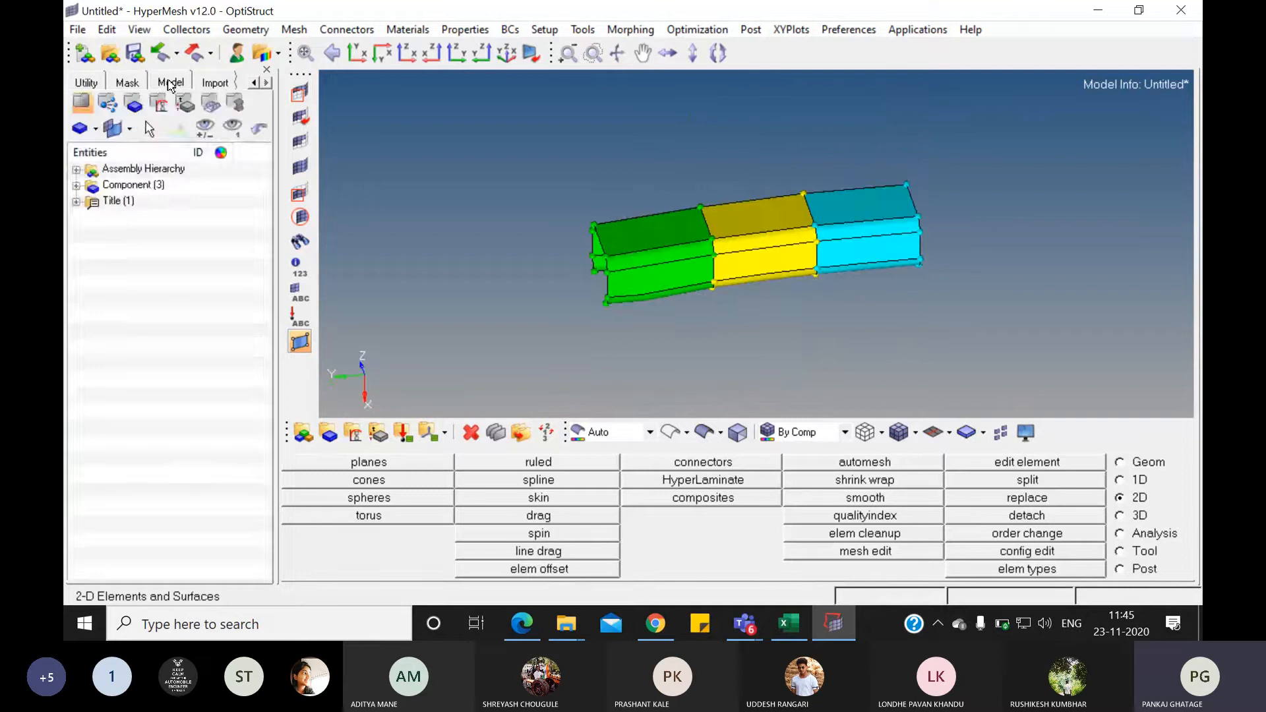
left_click(77, 186)
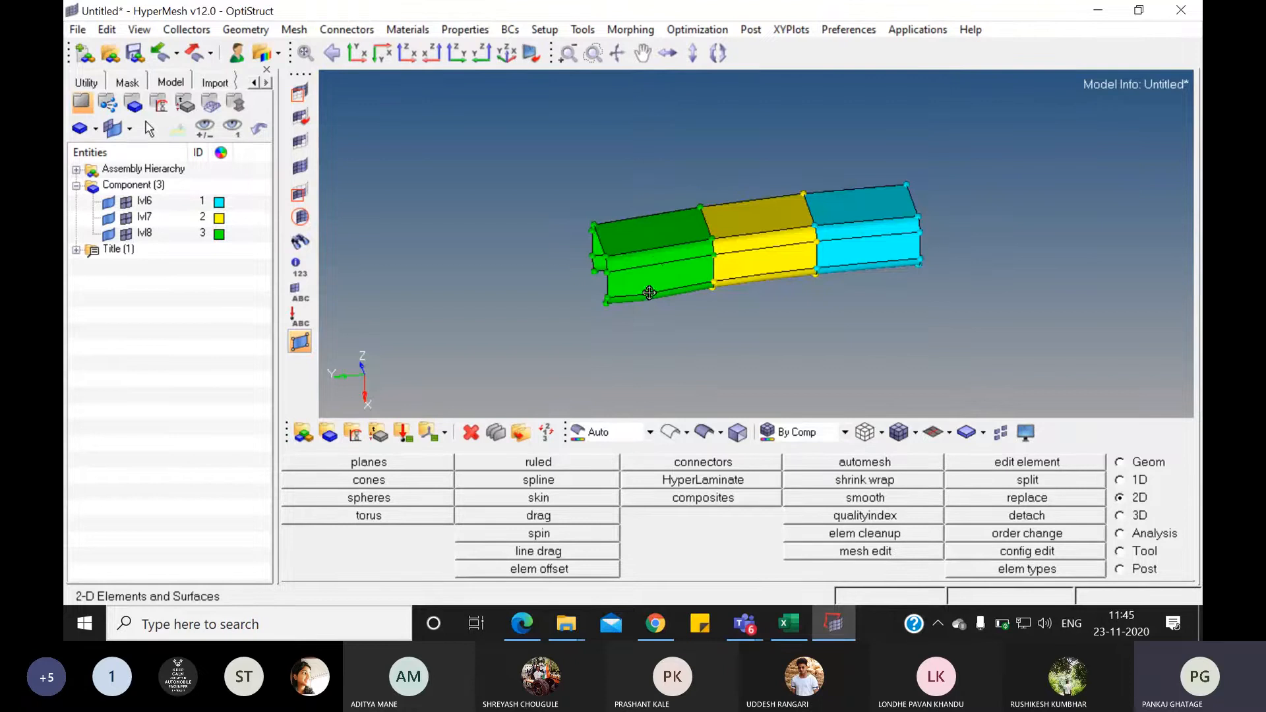
left_click_drag(678, 260, 674, 263, "ctrl")
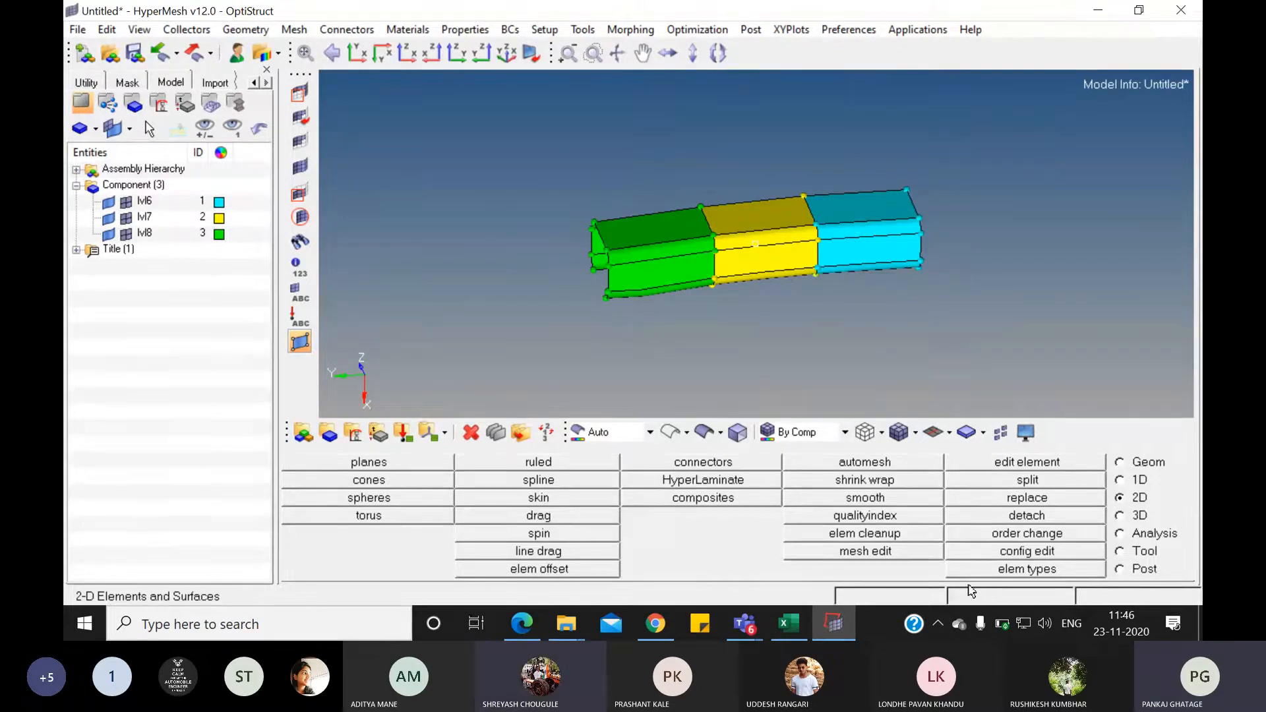
- Switch to the Teams meeting to check the participants and return to HyperMesh
mouse_move(754, 619)
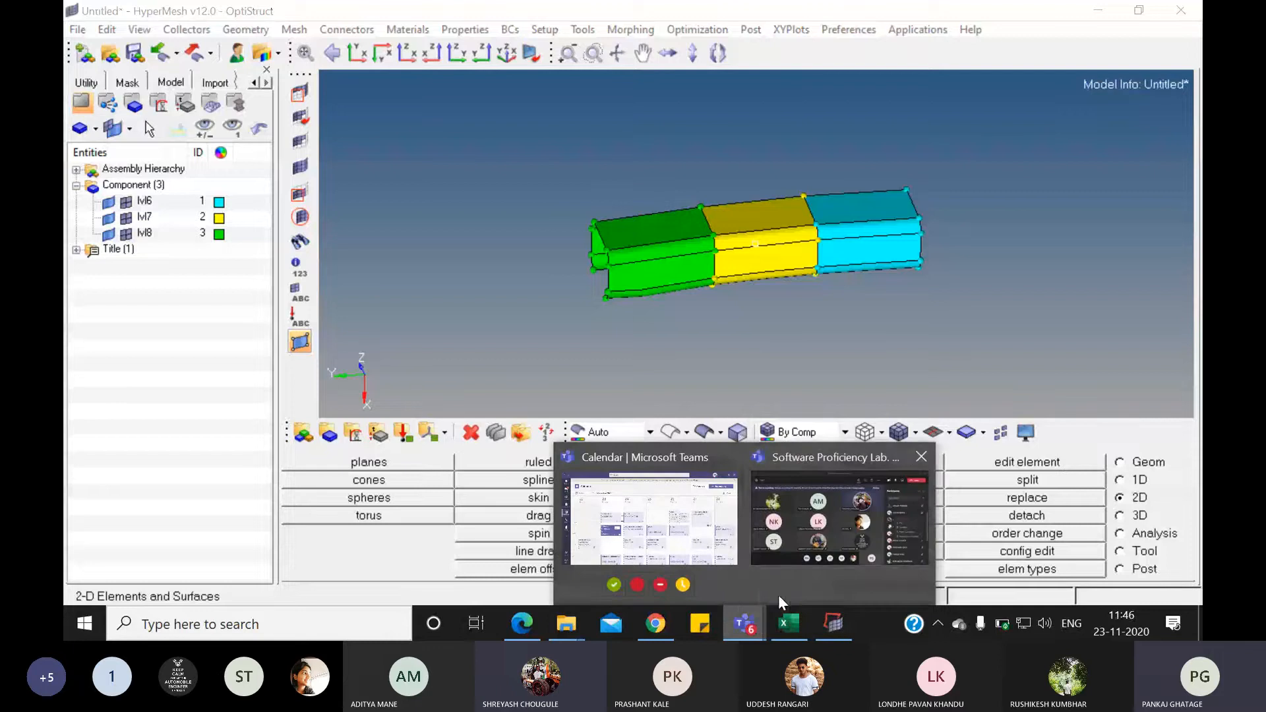
left_click(817, 554)
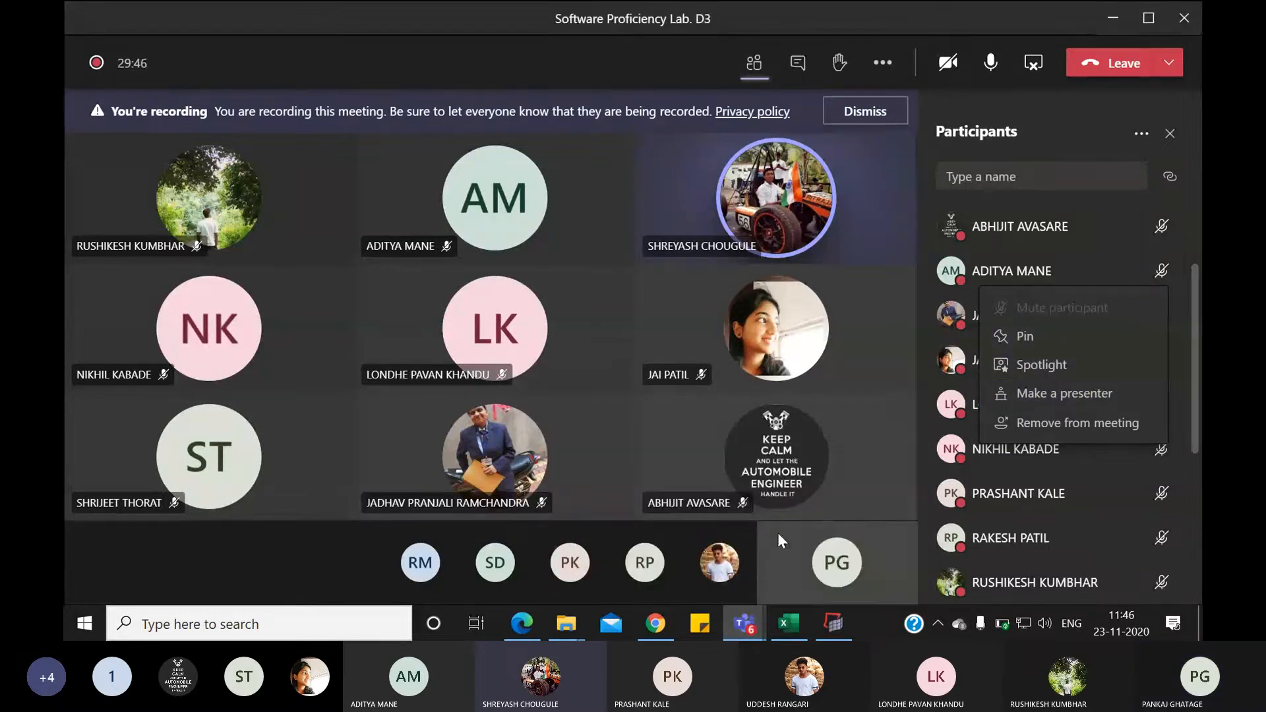
left_click(836, 622)
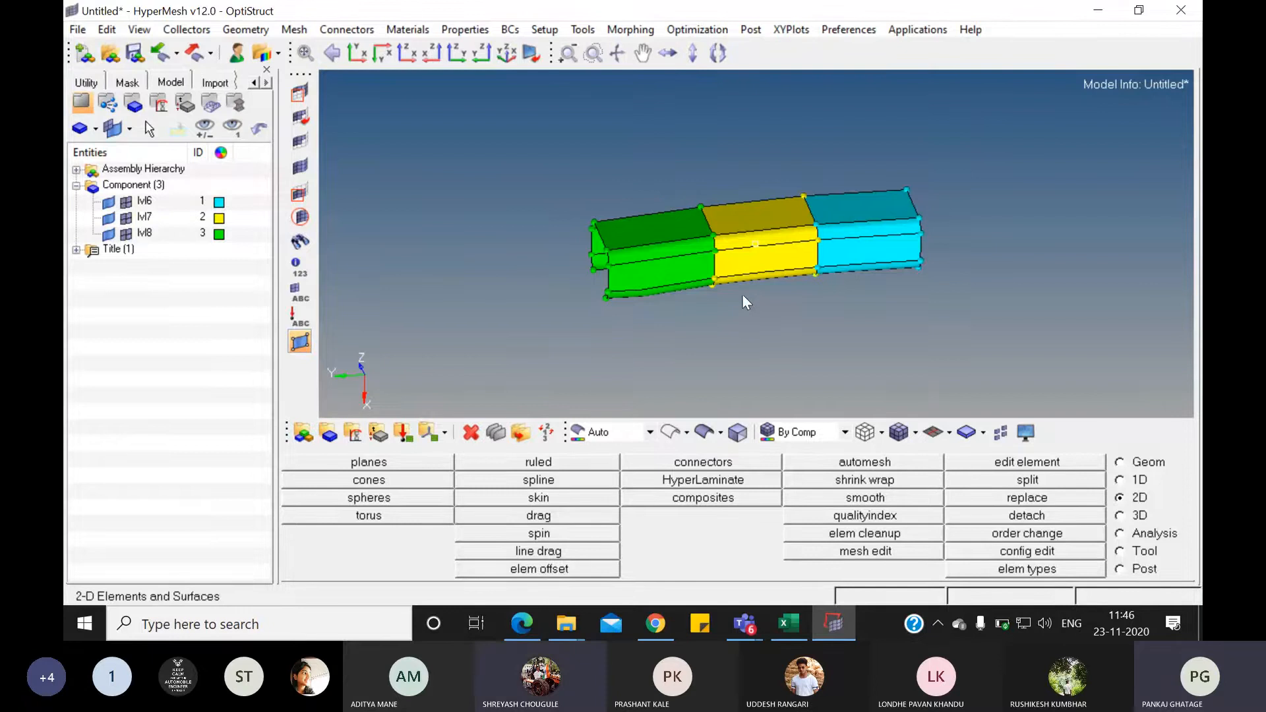
left_click(175, 55)
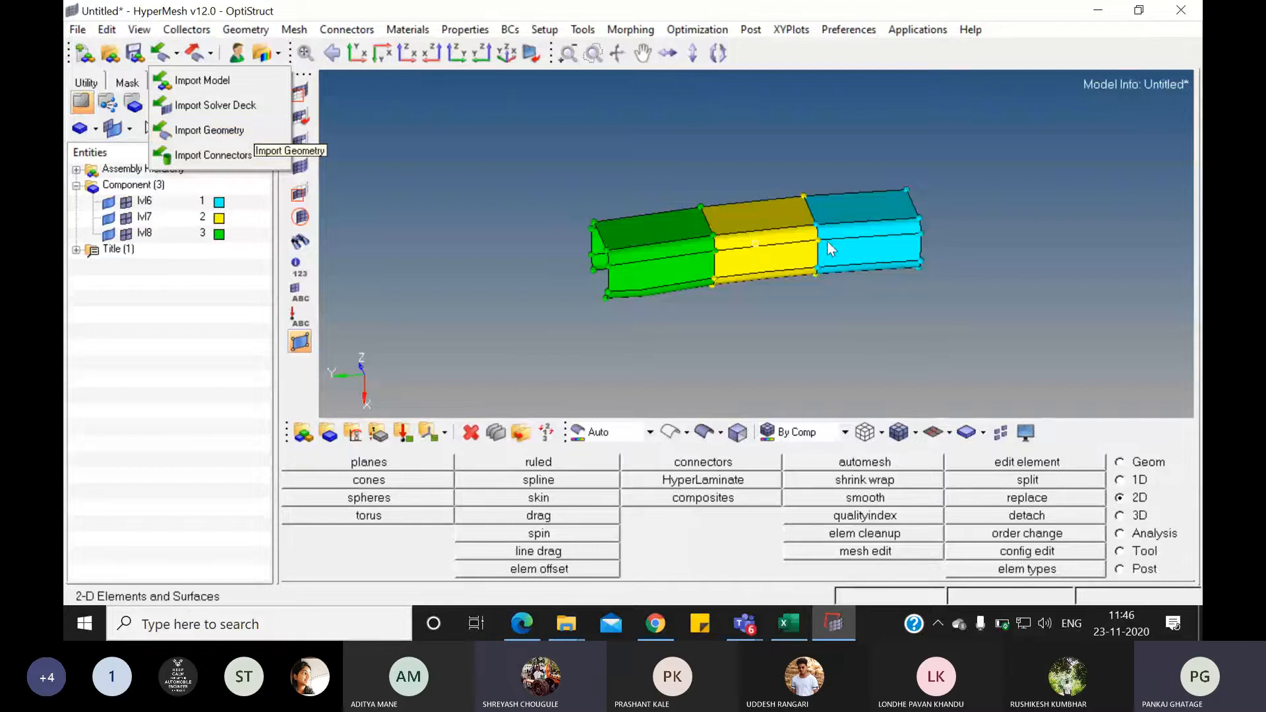
left_click(851, 279)
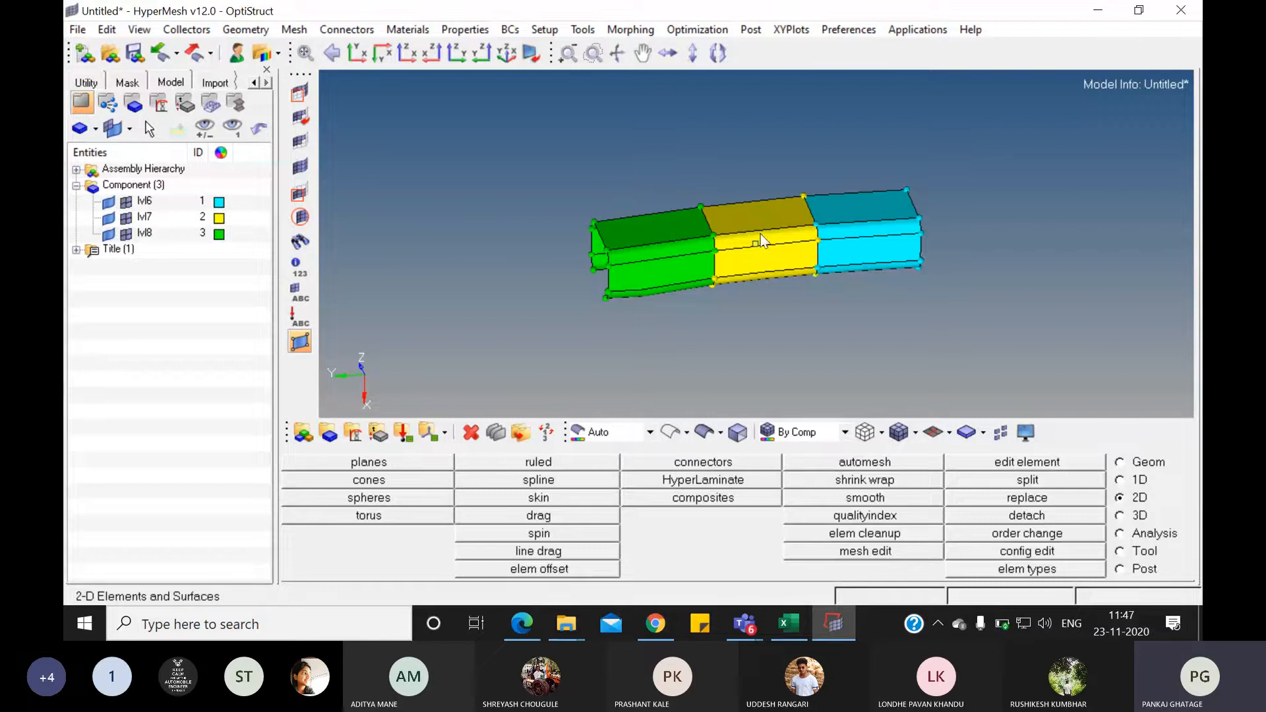
left_click(209, 54)
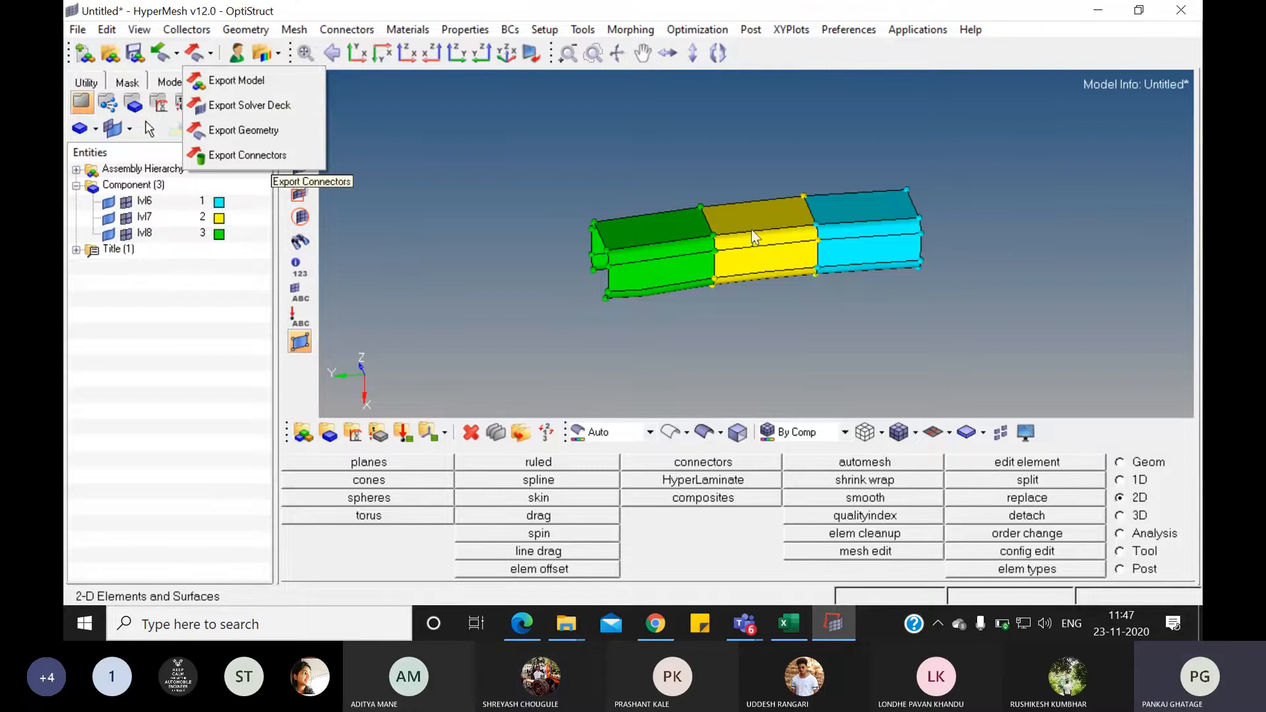
left_click(753, 232)
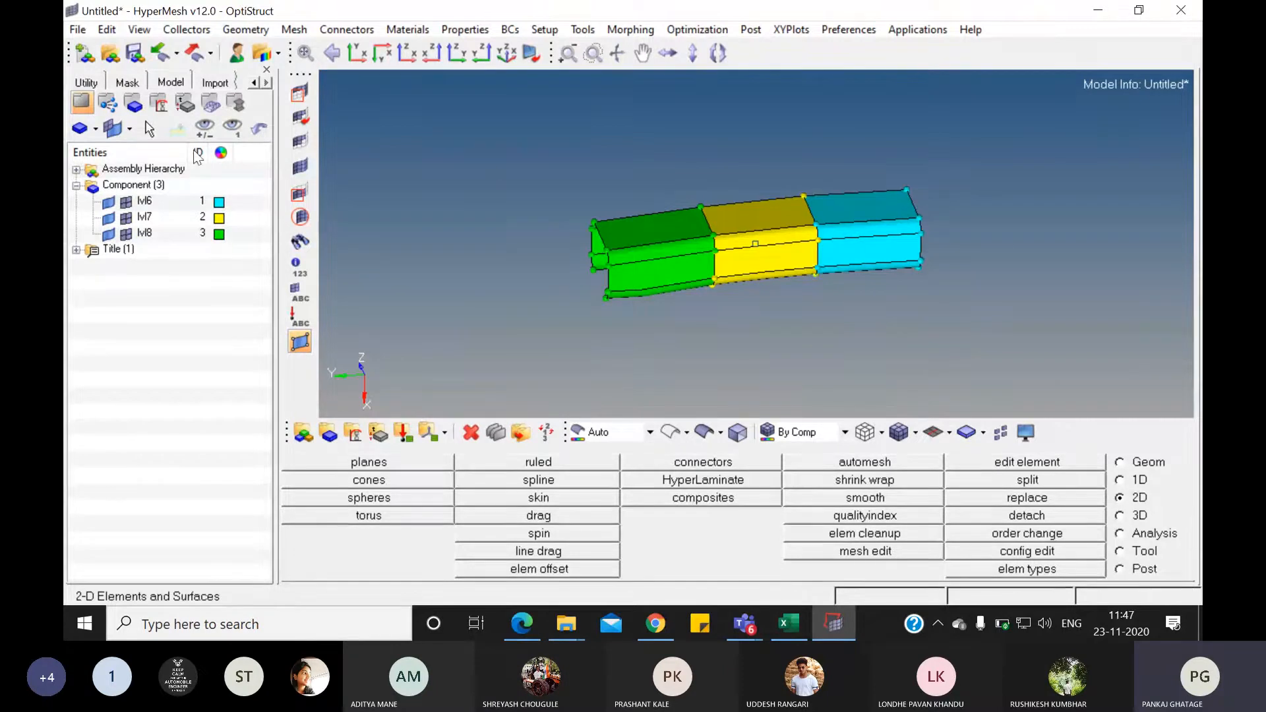
- Start a new model, discarding the imported IGES bumper geometry
left_click(86, 32)
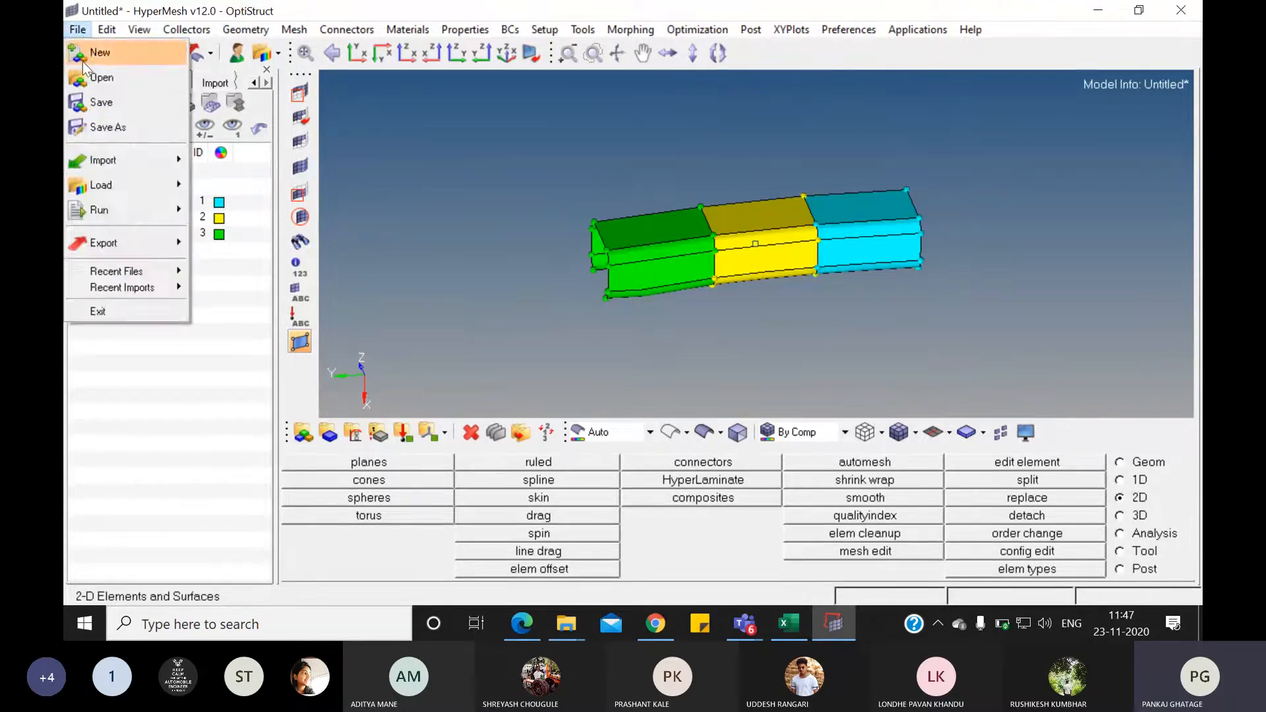
left_click(82, 58)
left_click(651, 370)
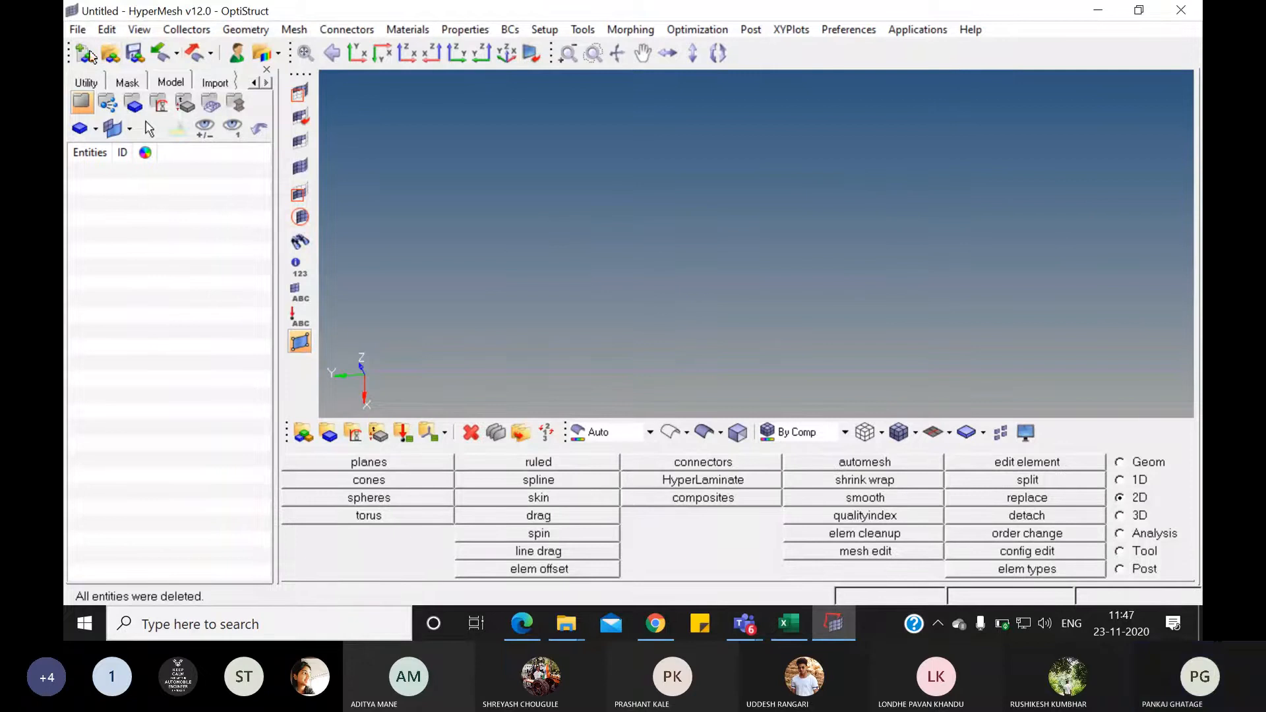
- Start a model import and browse to the Hypermesh Data folder on drive E
left_click(77, 30)
mouse_move(101, 166)
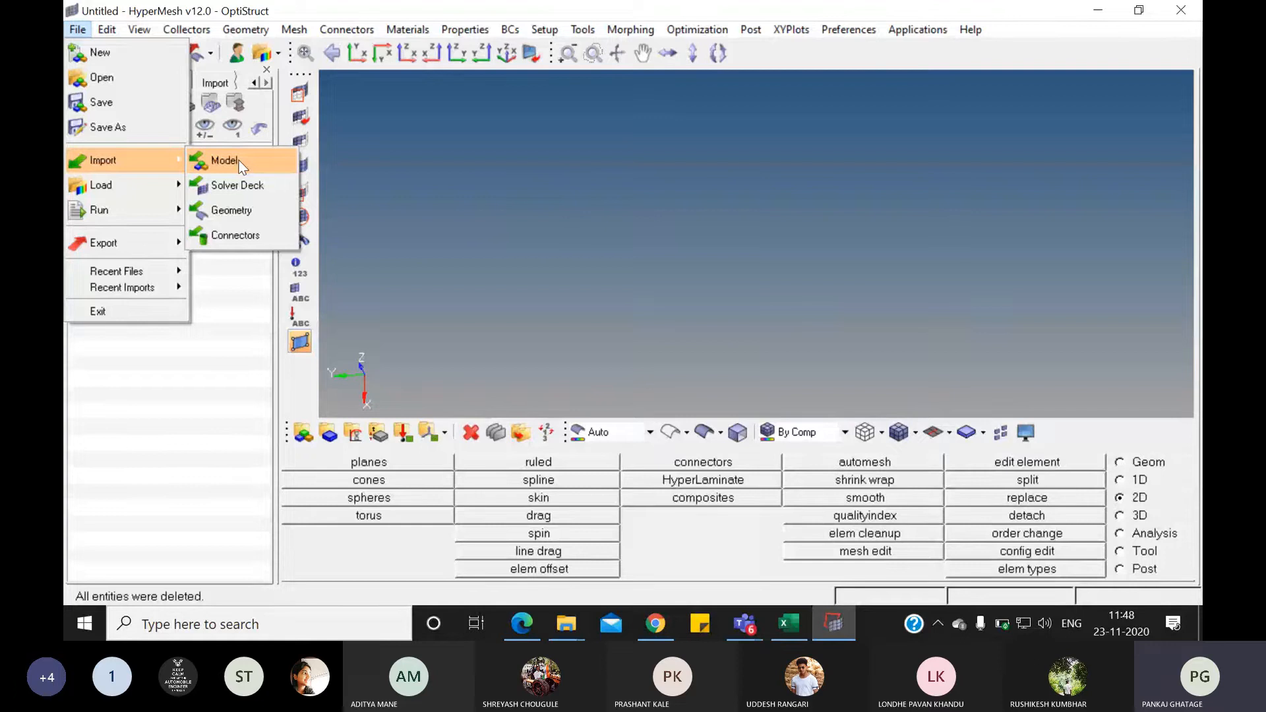
left_click(226, 160)
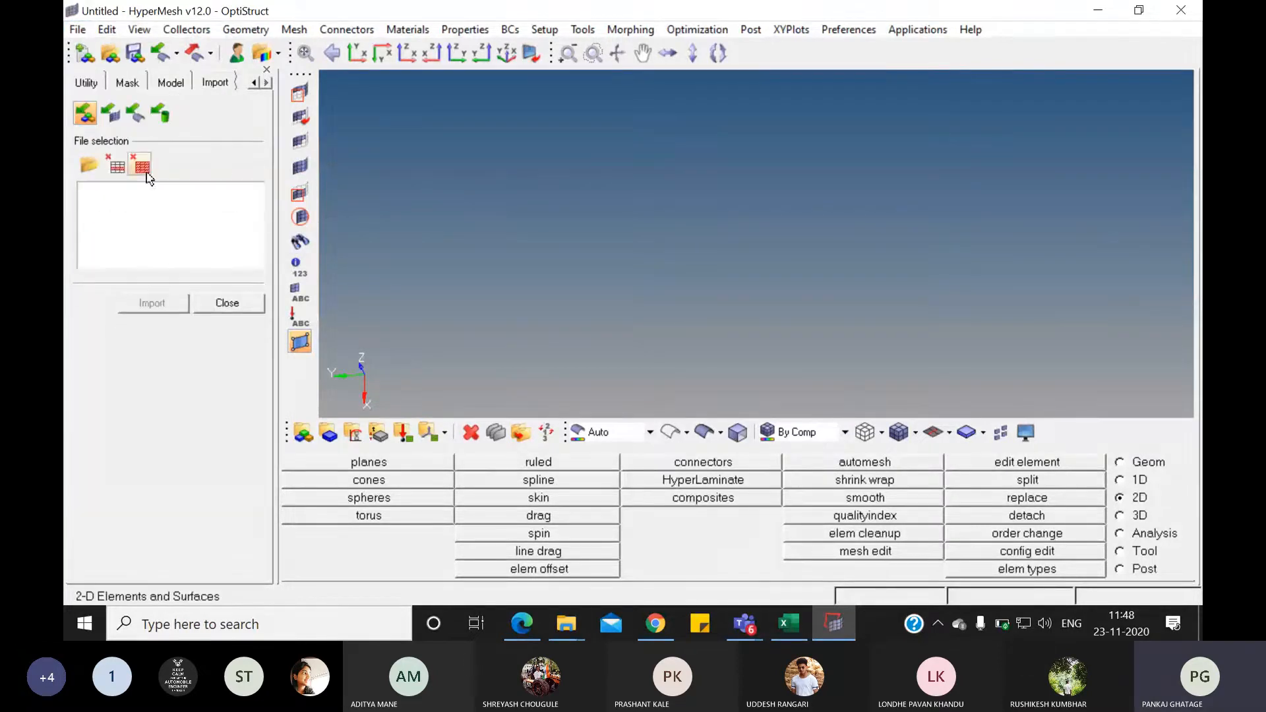
left_click(89, 166)
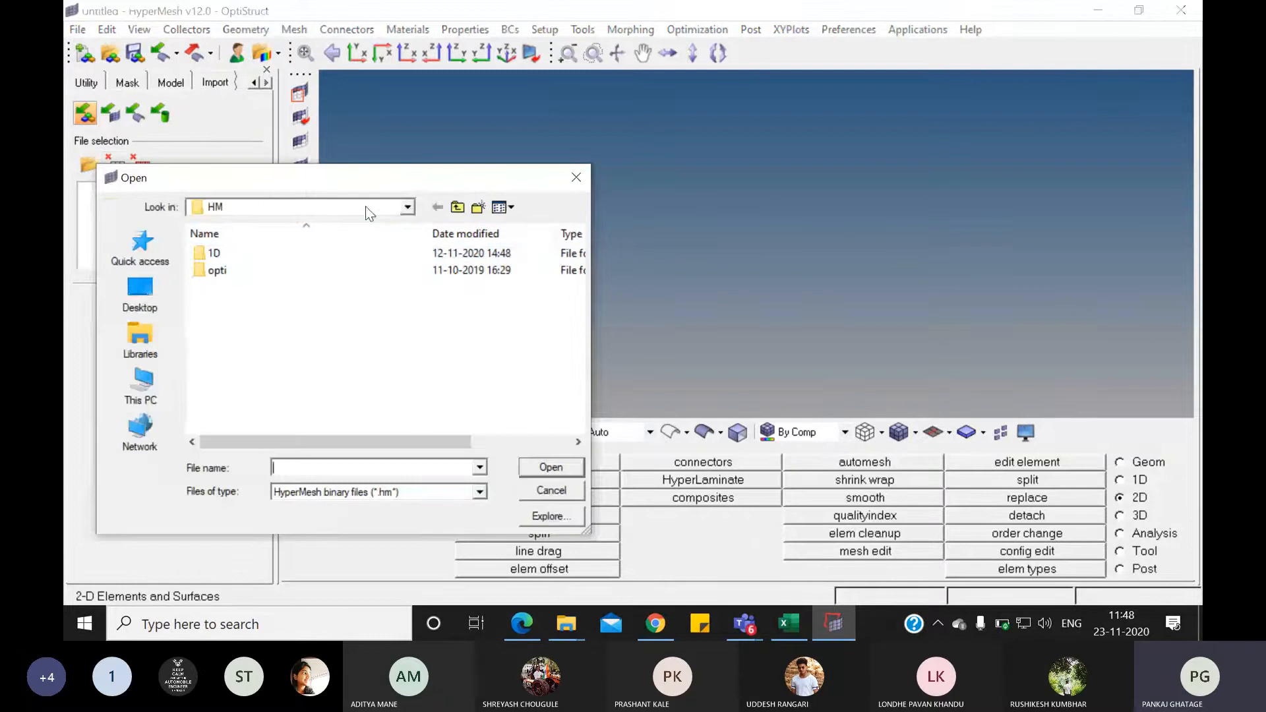
left_click(457, 208)
left_click(154, 394)
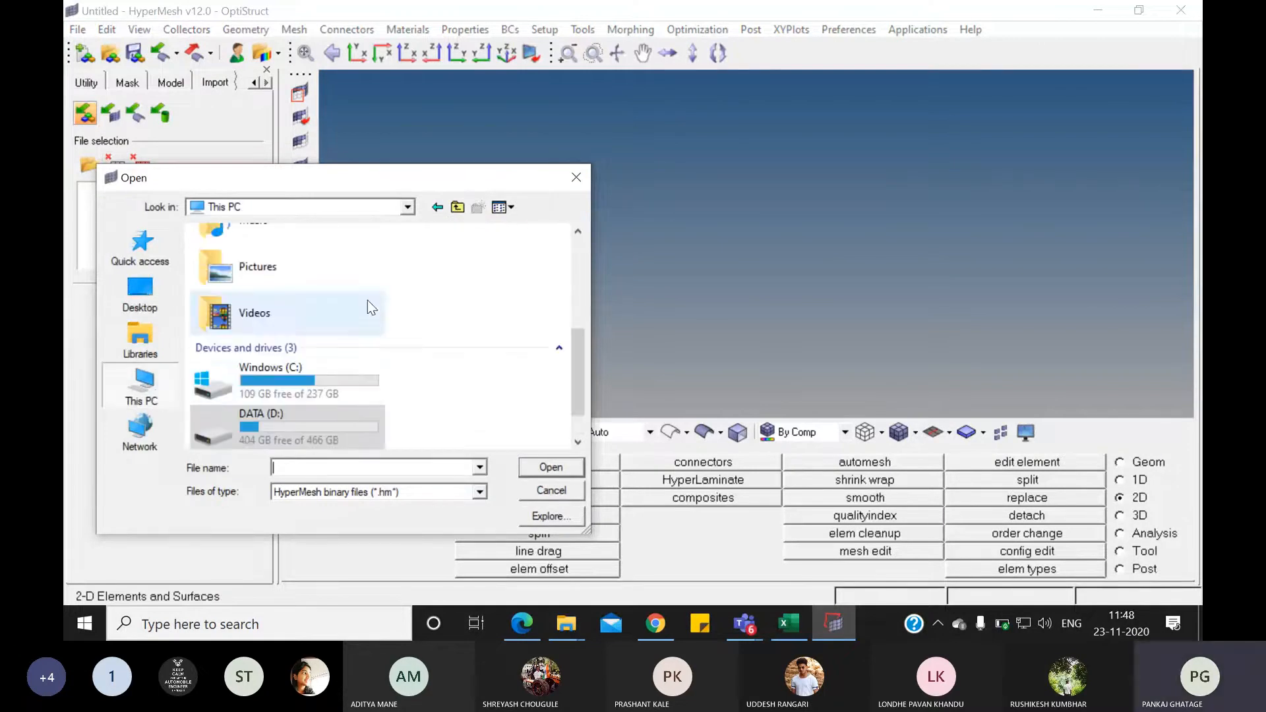
scroll(369, 306, "down", 1)
double_click(299, 408)
left_click(238, 374)
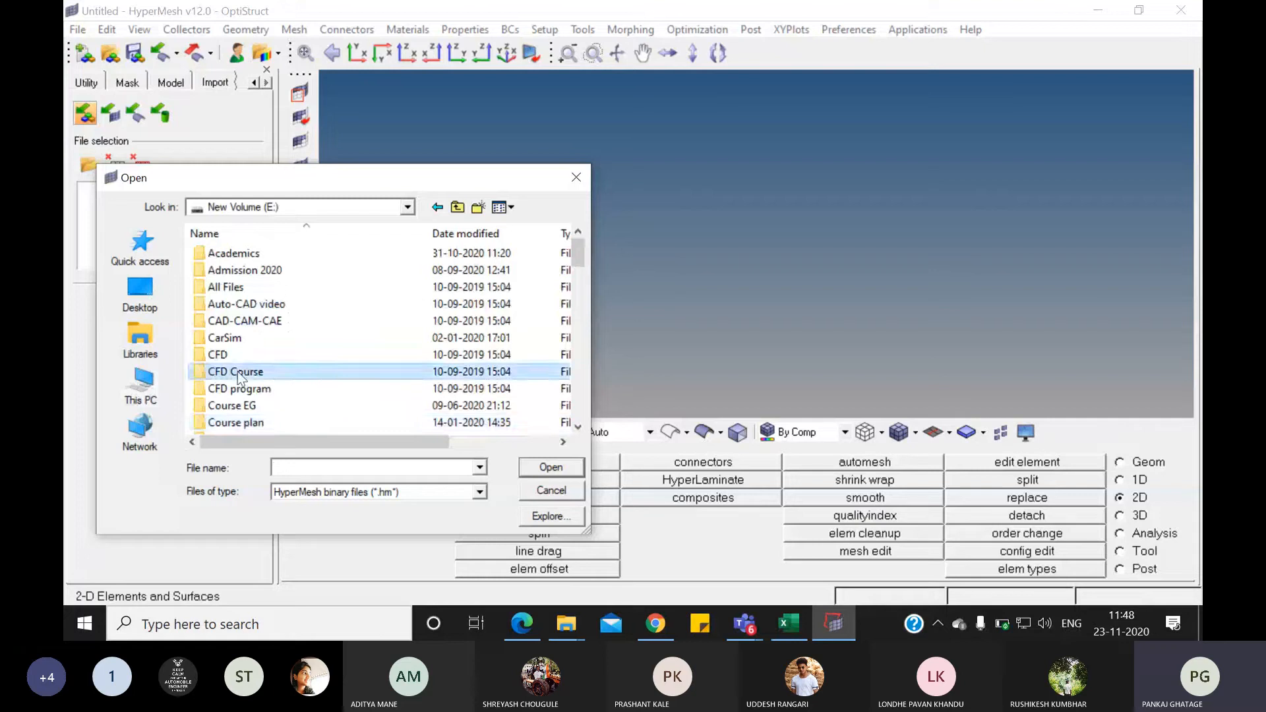
key("h")
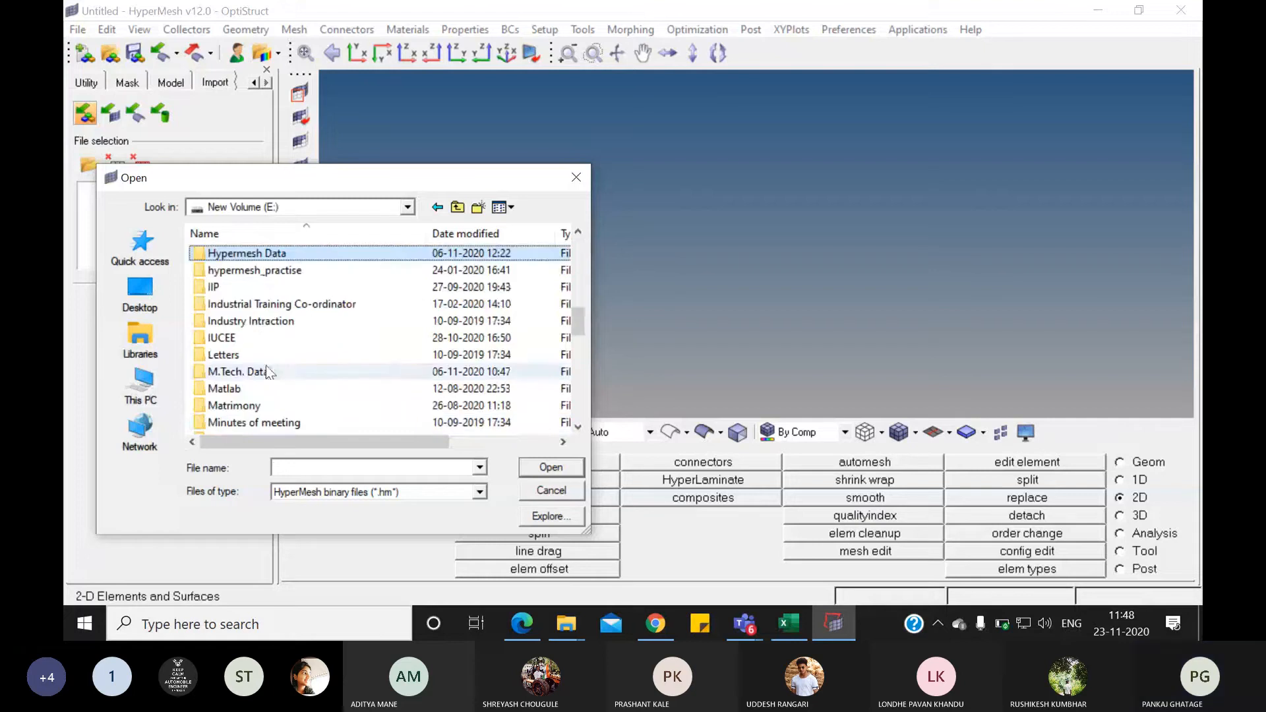
double_click(267, 256)
- Open the 1 Importing and Repairing CAD folder under Hypermesh Study Material, inside the nested 2 Geometry folders
scroll(266, 256, "down", 1)
left_click(283, 341)
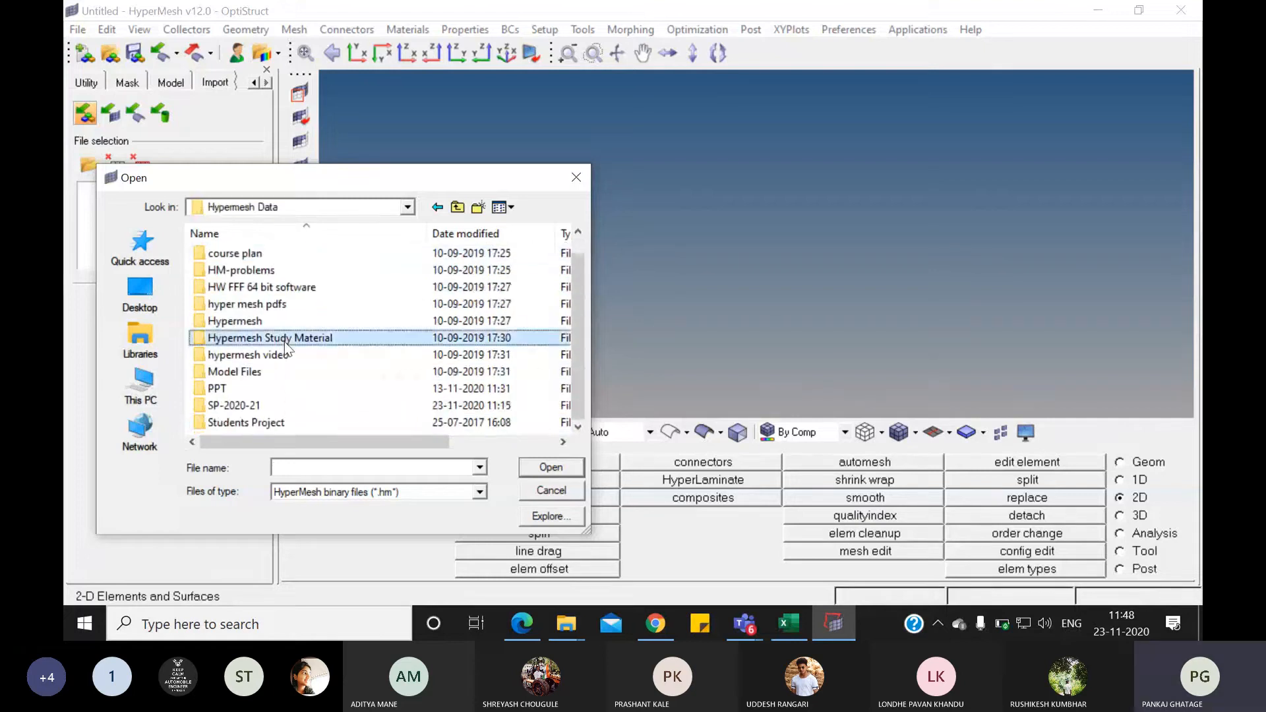
double_click(283, 342)
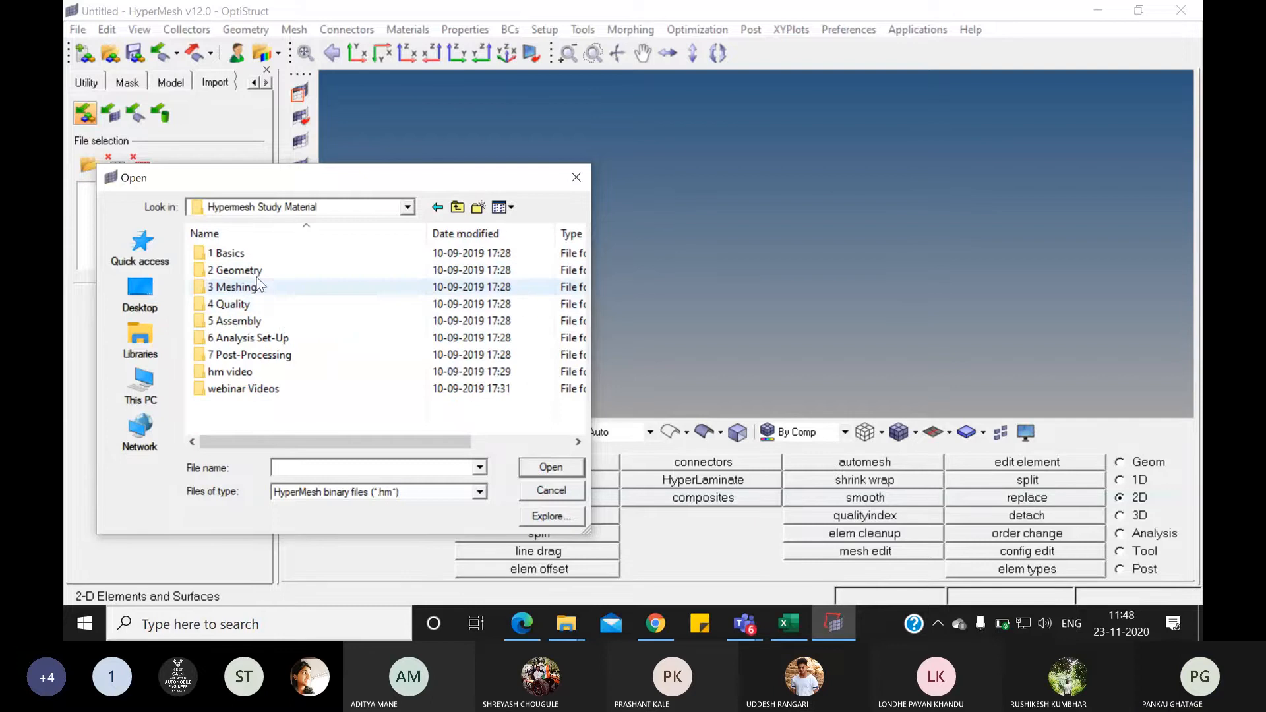
double_click(256, 270)
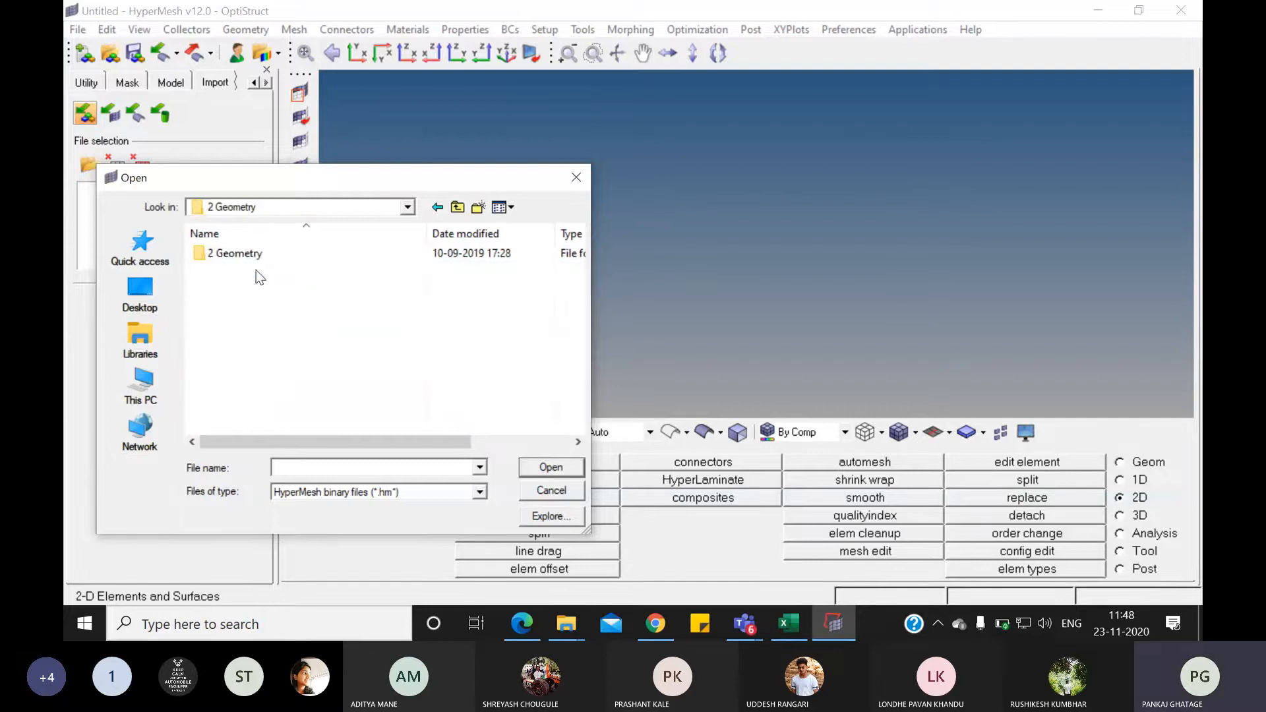
double_click(250, 260)
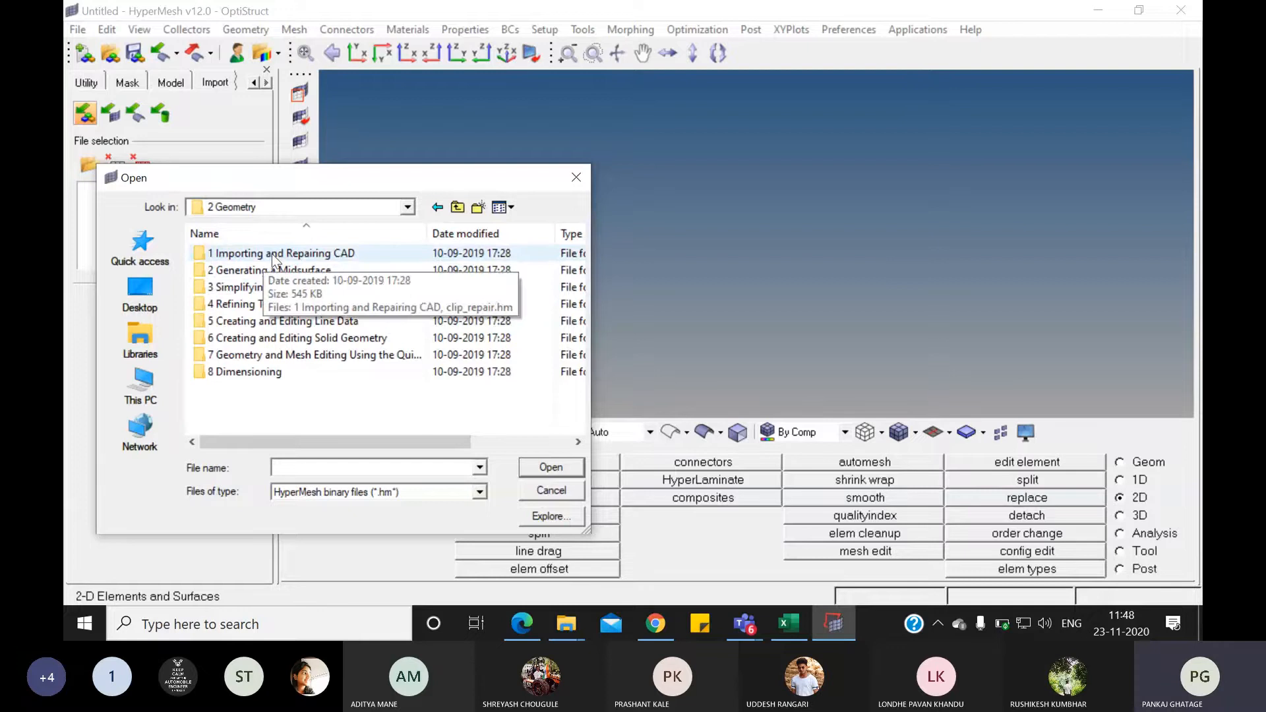
double_click(273, 256)
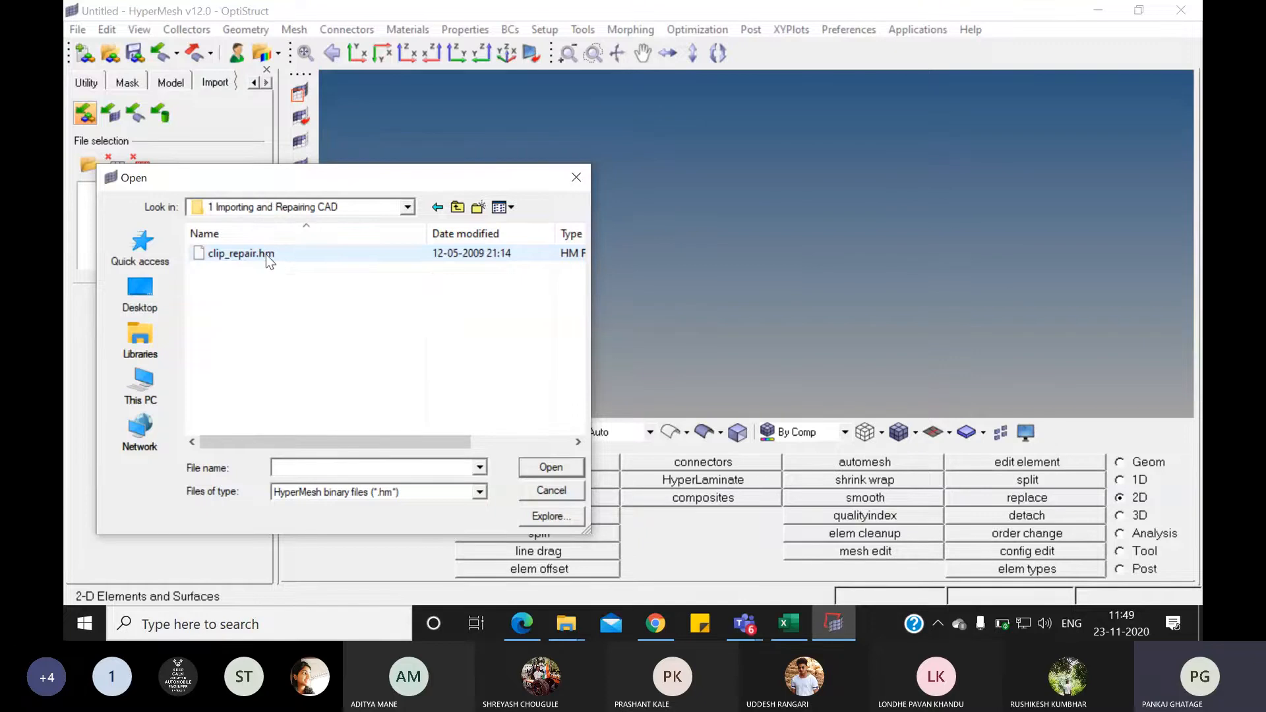
- Import the clip_repair.hm model from the 1 Importing and Repairing CAD folder
left_click(266, 255)
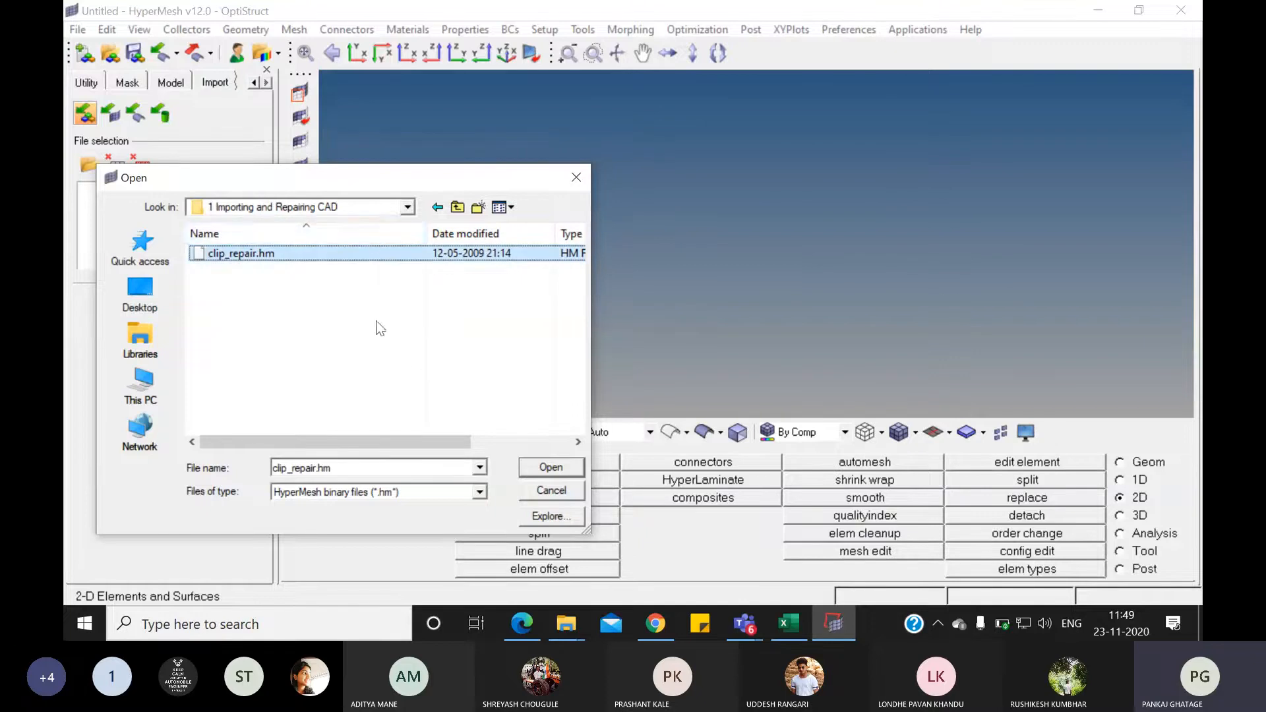
left_click(551, 466)
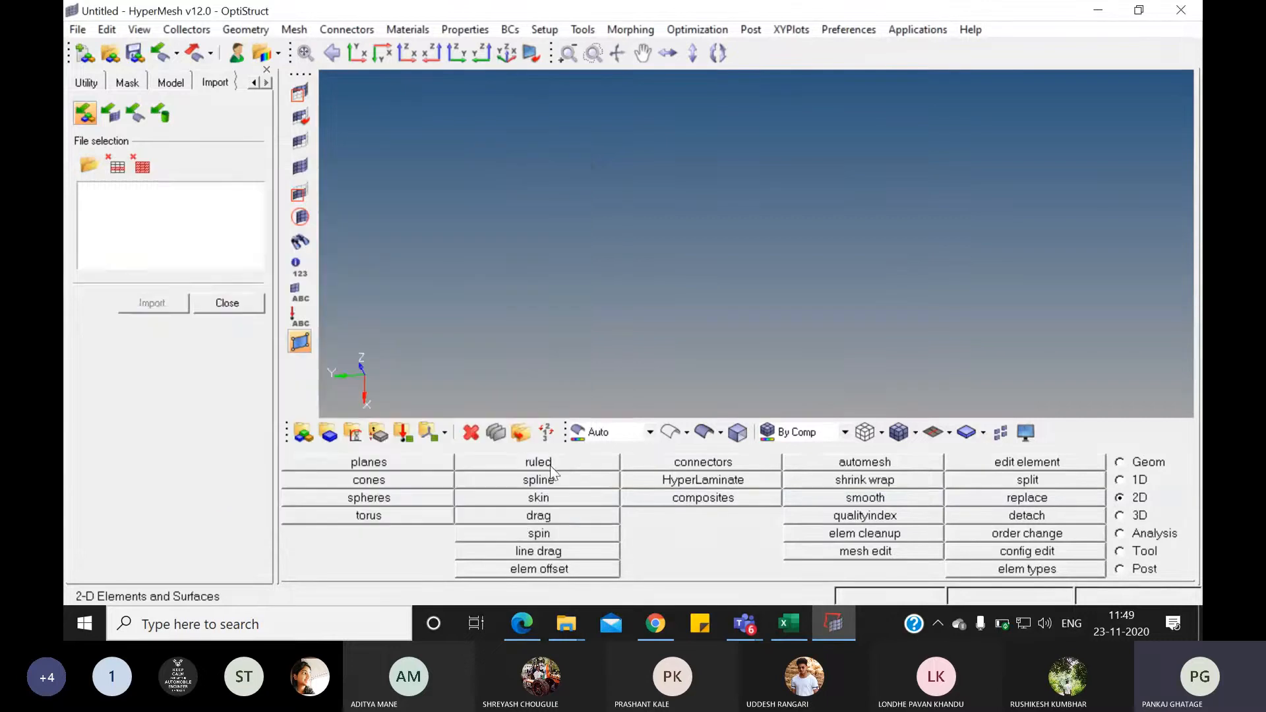
left_click(164, 193)
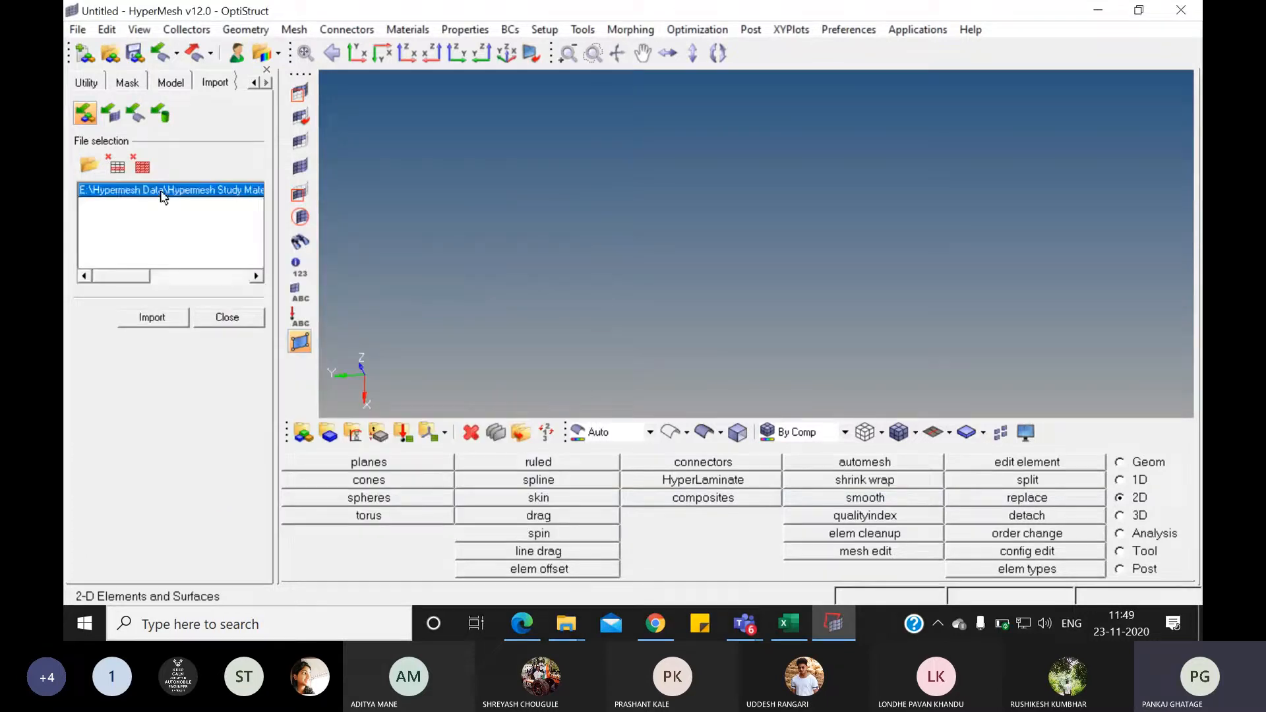
left_click(152, 318)
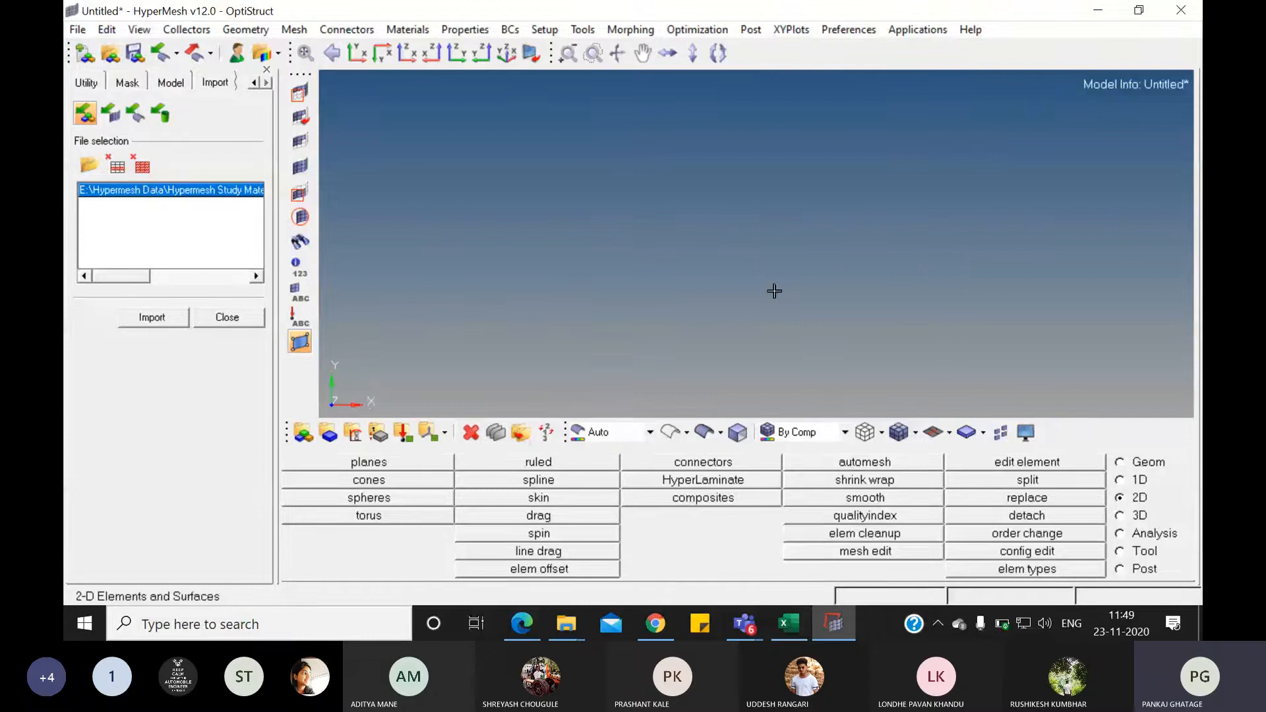
- Fit the imported clip in the view and display its geometry as shaded surfaces with edges
left_click(305, 54)
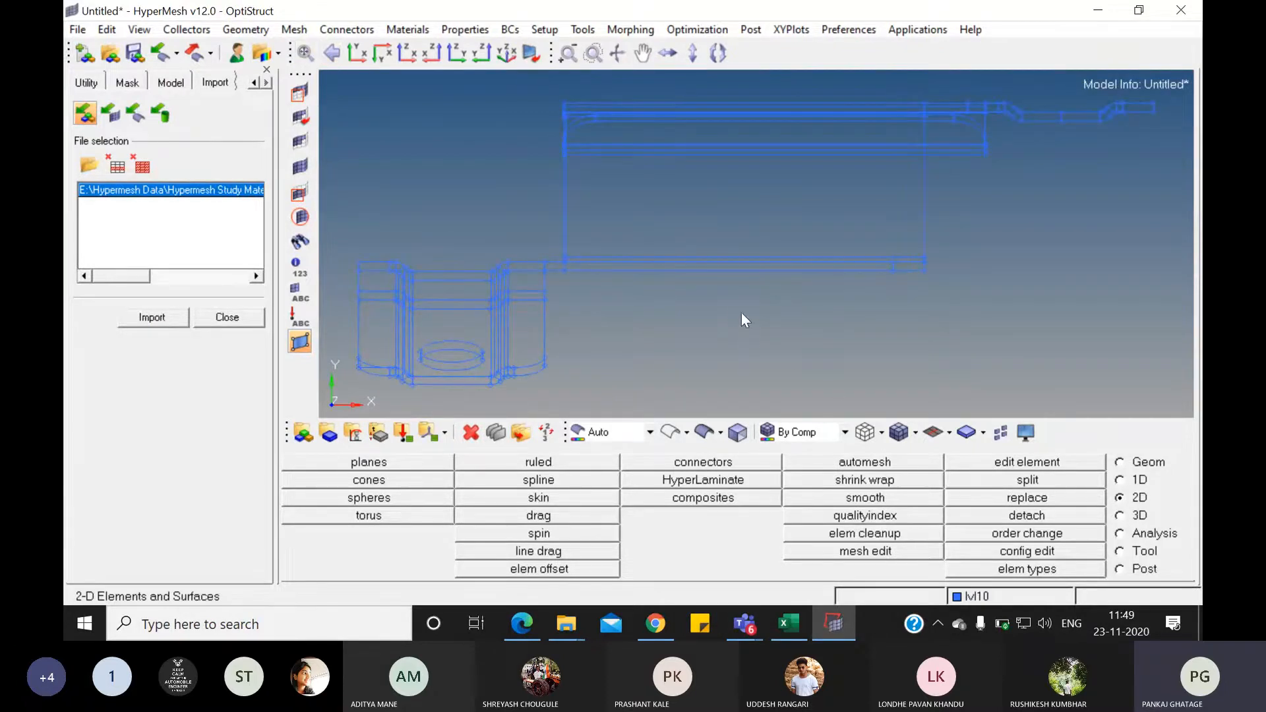
left_click_drag(724, 309, 684, 319, "ctrl")
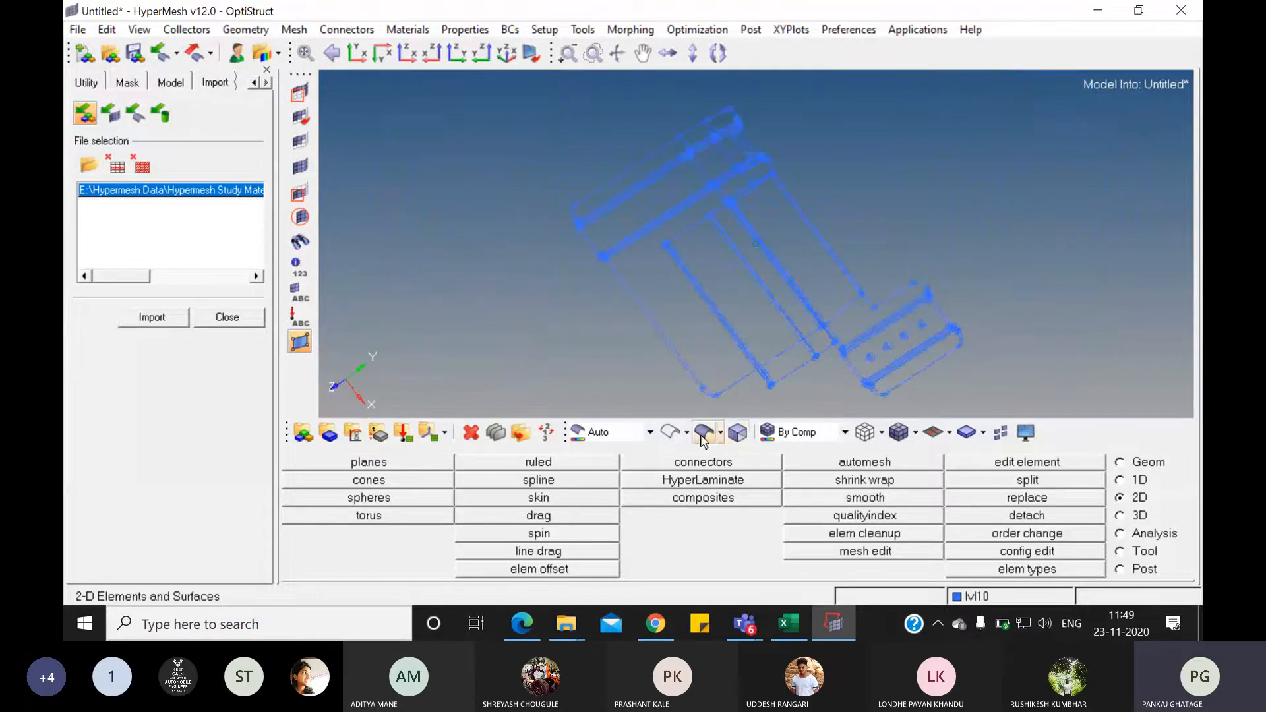
left_click(703, 434)
mouse_move(752, 344)
left_mouse_down("ctrl")
mouse_move(597, 278)
mouse_move(639, 305)
mouse_move(710, 259)
mouse_move(688, 309)
mouse_move(970, 277)
mouse_move(732, 260)
mouse_move(880, 297)
mouse_move(857, 264)
mouse_move(825, 287)
left_mouse_up("ctrl")
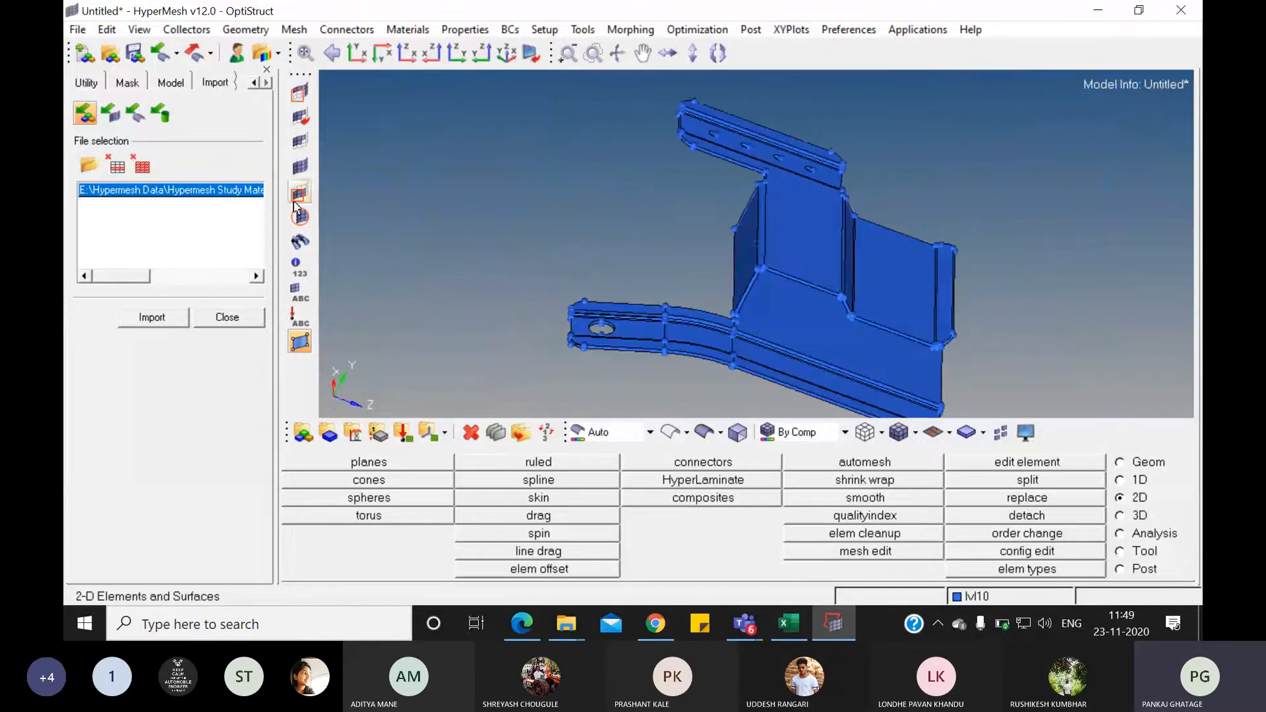
- List the model's components and toggle the geometry display of the lvl10 component off and back on
left_click(204, 317)
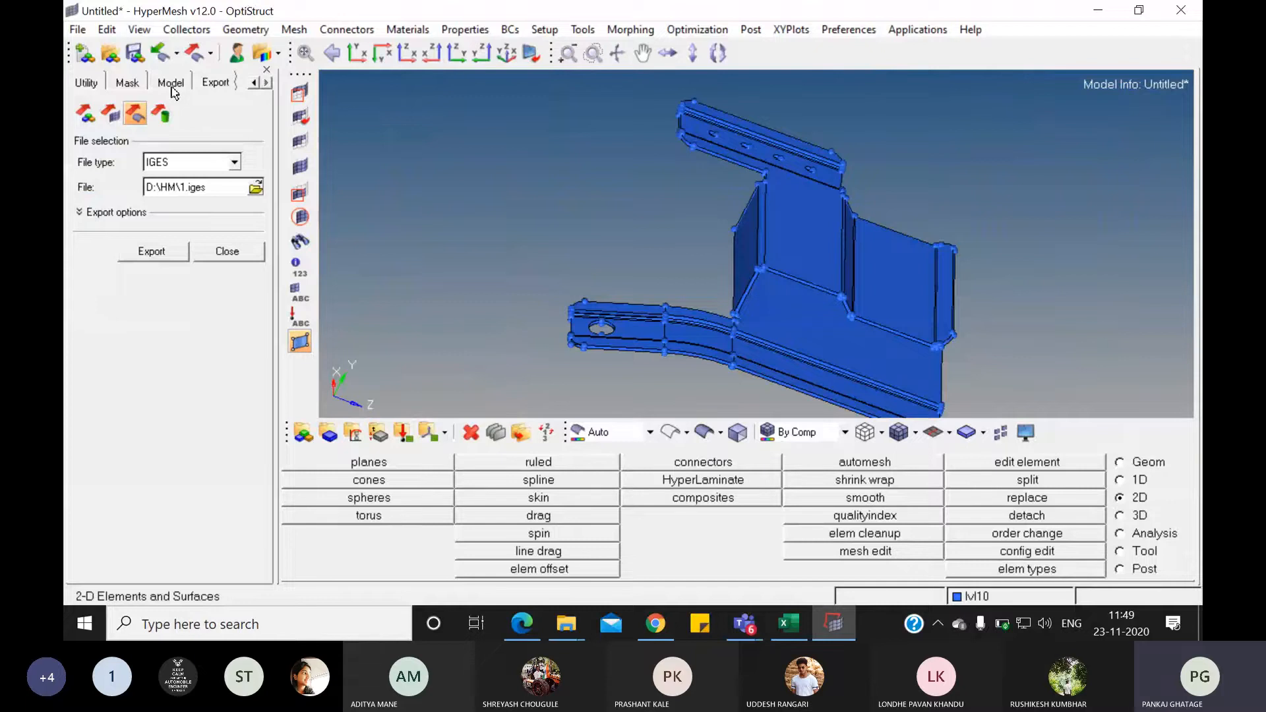
left_click(172, 84)
left_click(76, 185)
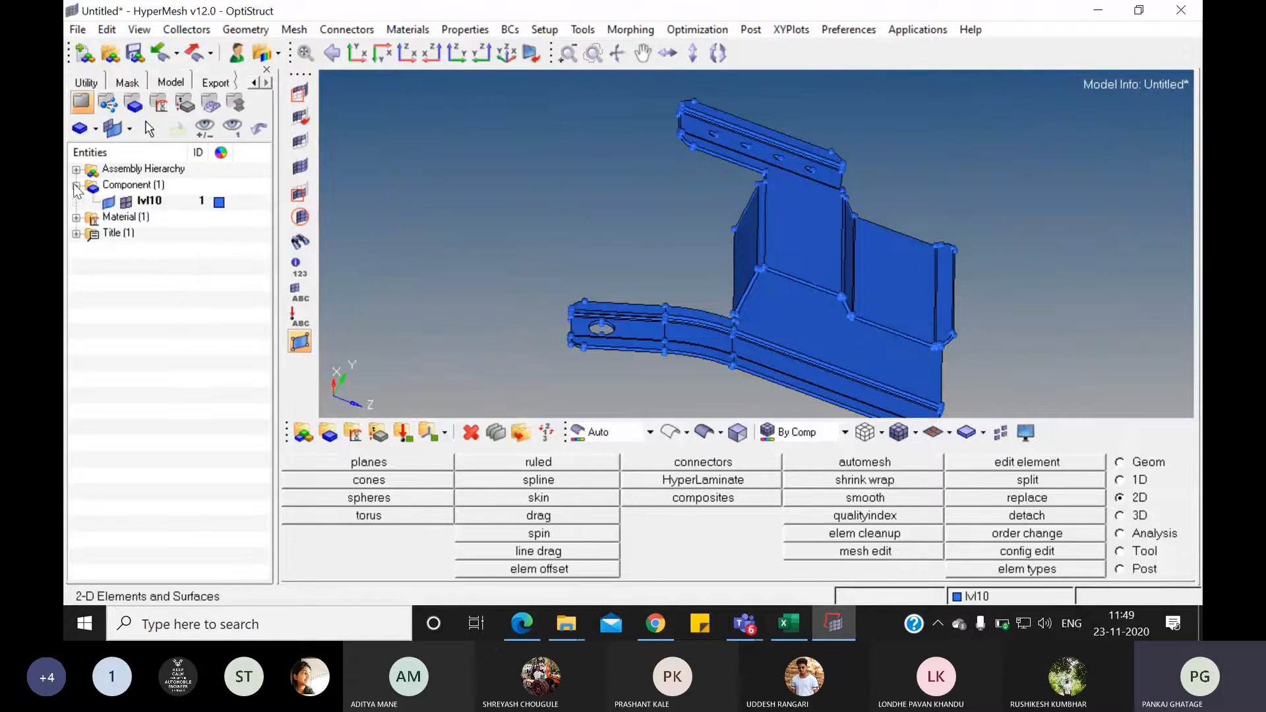
mouse_move(873, 307)
left_mouse_down("ctrl")
mouse_move(845, 271)
mouse_move(769, 310)
mouse_move(755, 331)
mouse_move(837, 293)
mouse_move(834, 303)
left_mouse_up("ctrl")
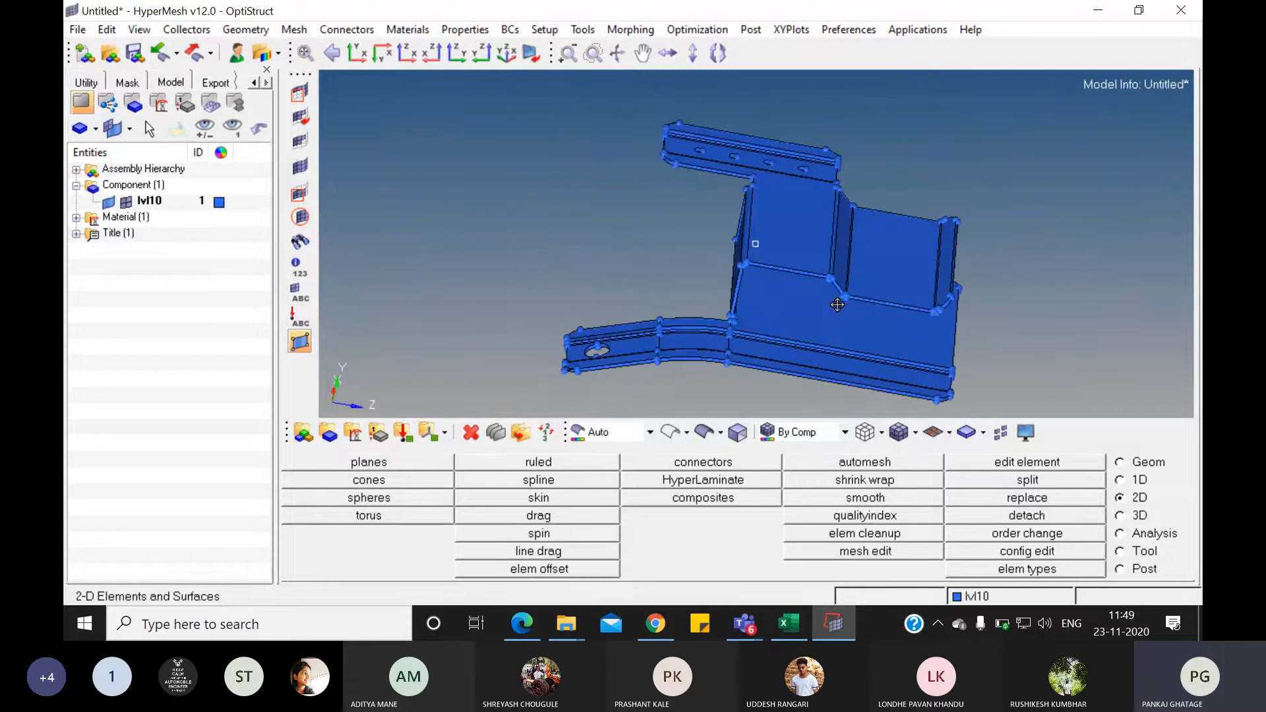
left_click(126, 201)
left_click(107, 202)
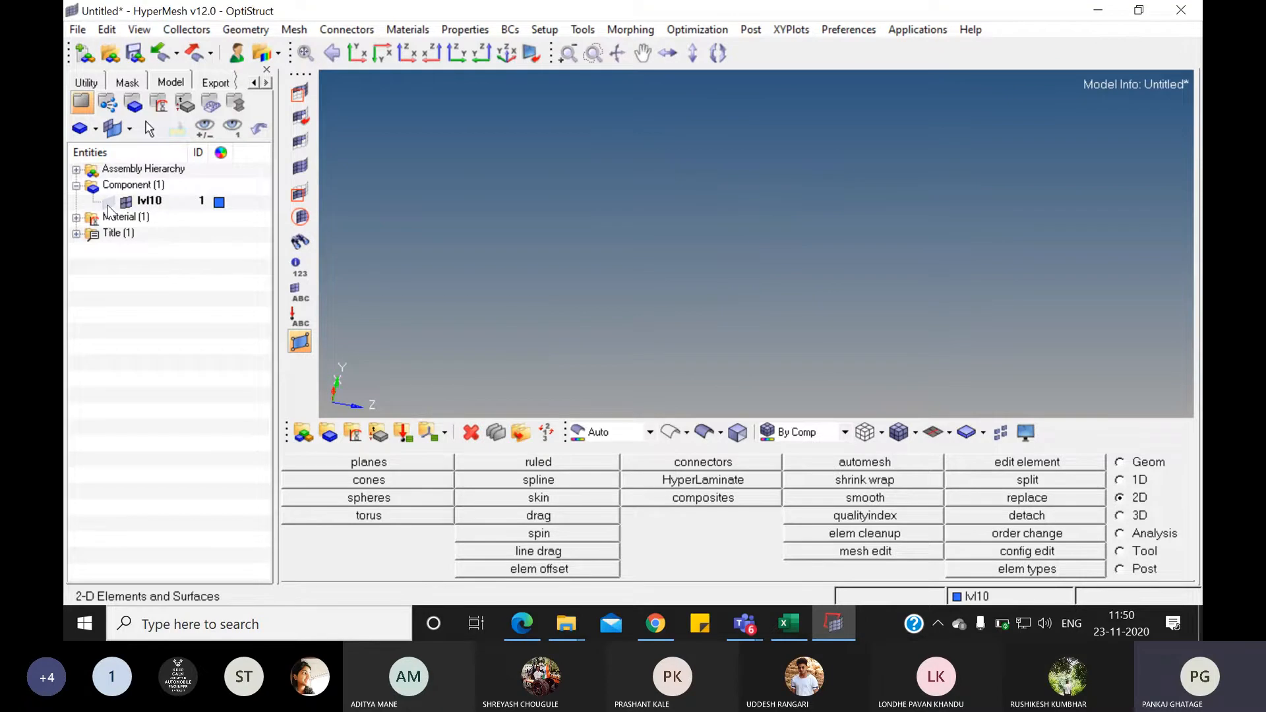
left_click(109, 203)
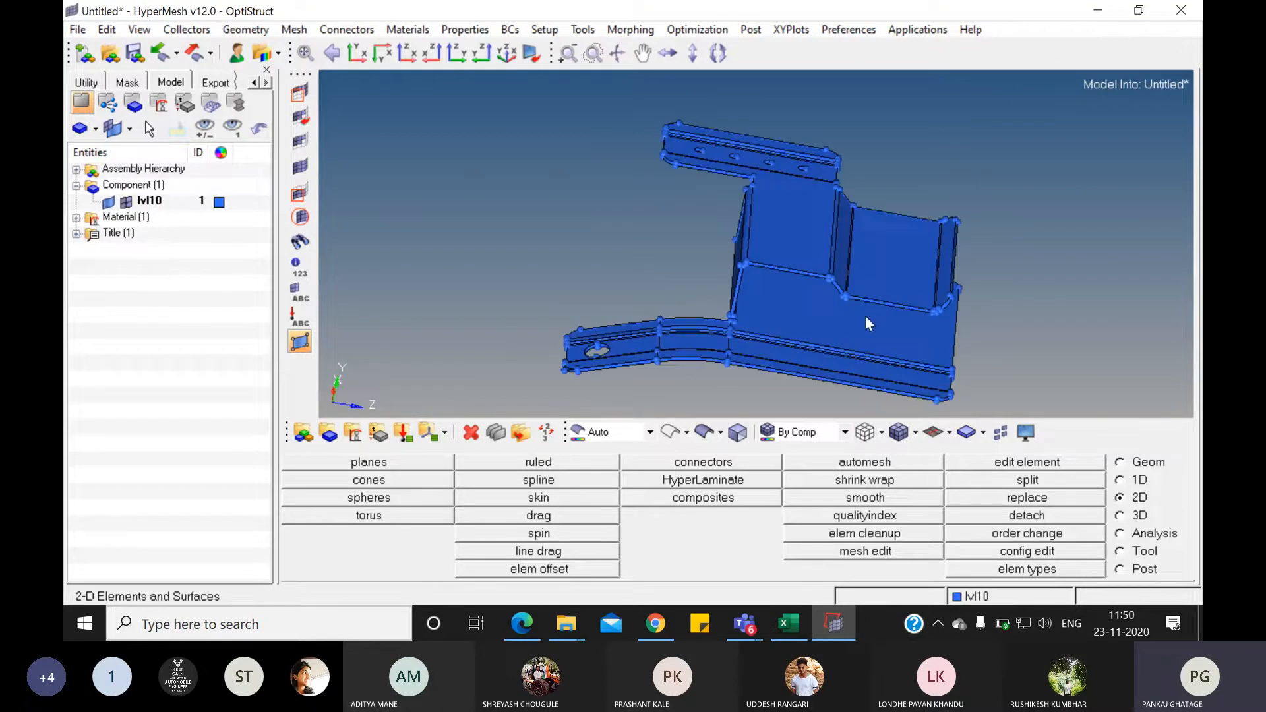
- Examine the shaded clip from several sides, including the arm end with the hole and the folded plates
mouse_move(866, 318)
left_mouse_down("ctrl")
mouse_move(730, 324)
mouse_move(714, 358)
mouse_move(778, 304)
mouse_move(847, 285)
mouse_move(858, 299)
left_mouse_up("ctrl")
scroll(749, 283, "up", 2)
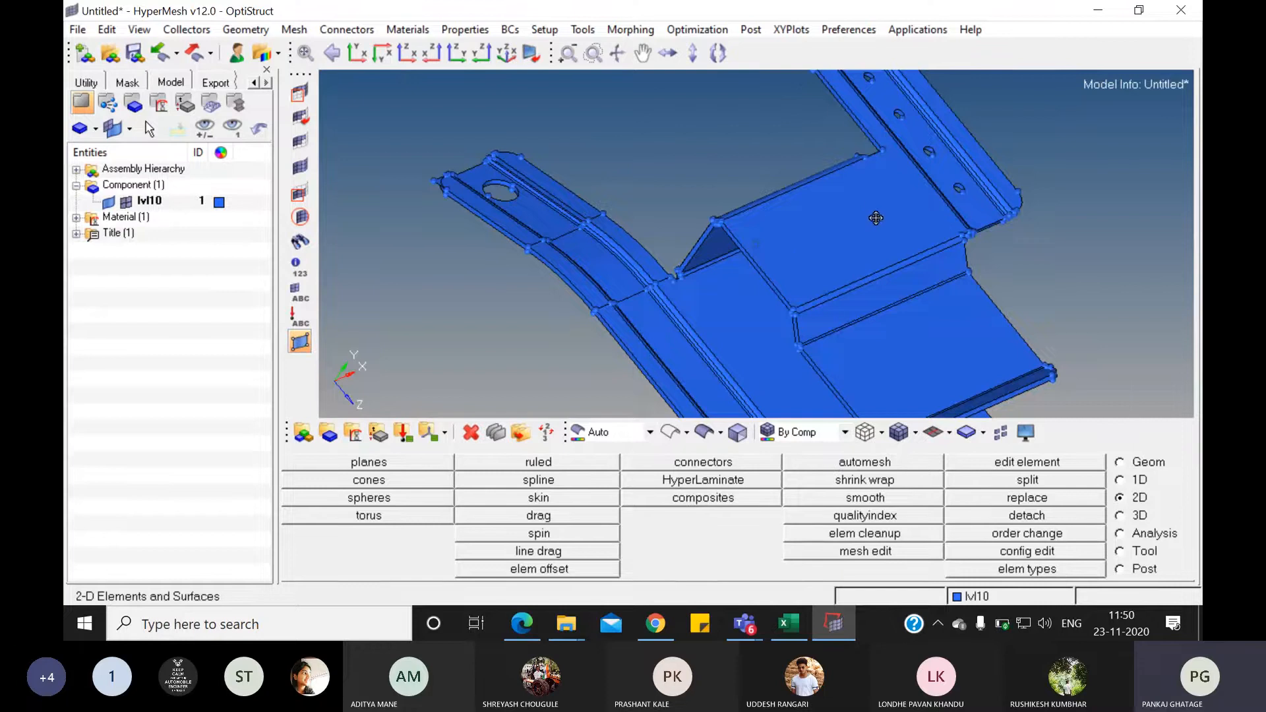
left_click_drag(876, 217, 906, 283, "ctrl")
scroll(574, 304, "up", 3)
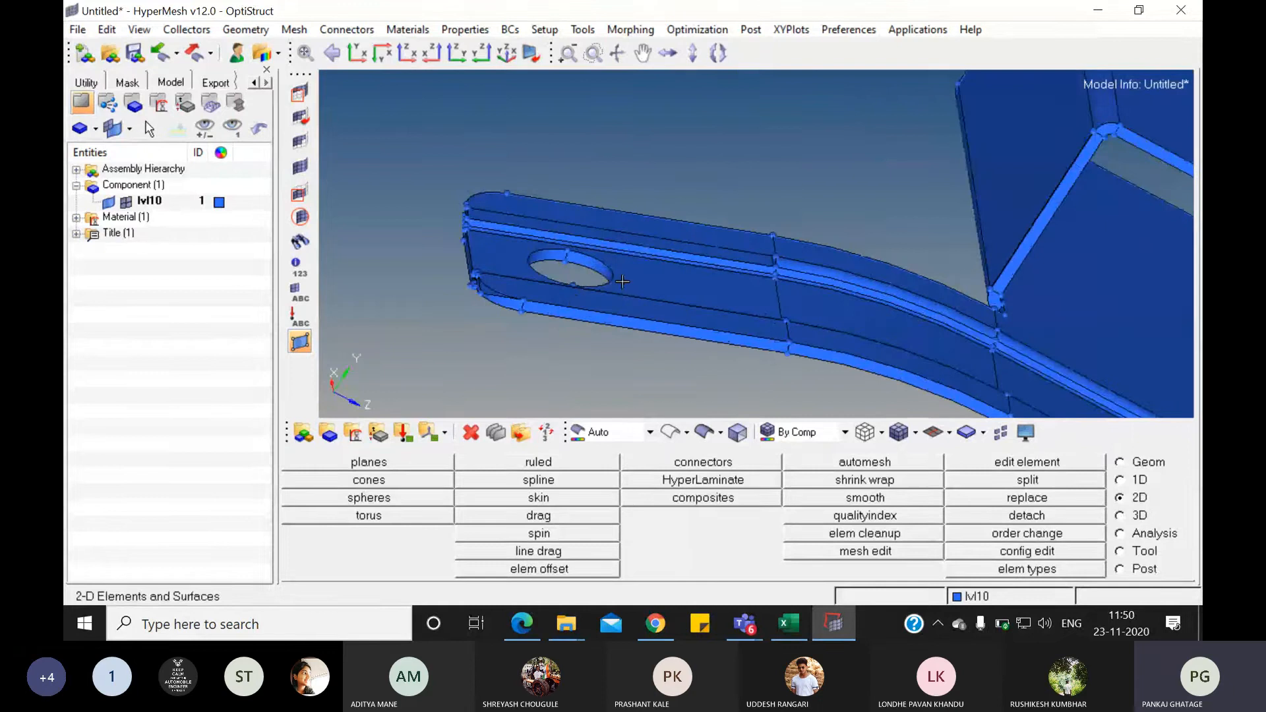
left_click_drag(640, 300, 587, 301, "ctrl")
scroll(464, 274, "up", 2, "ctrl")
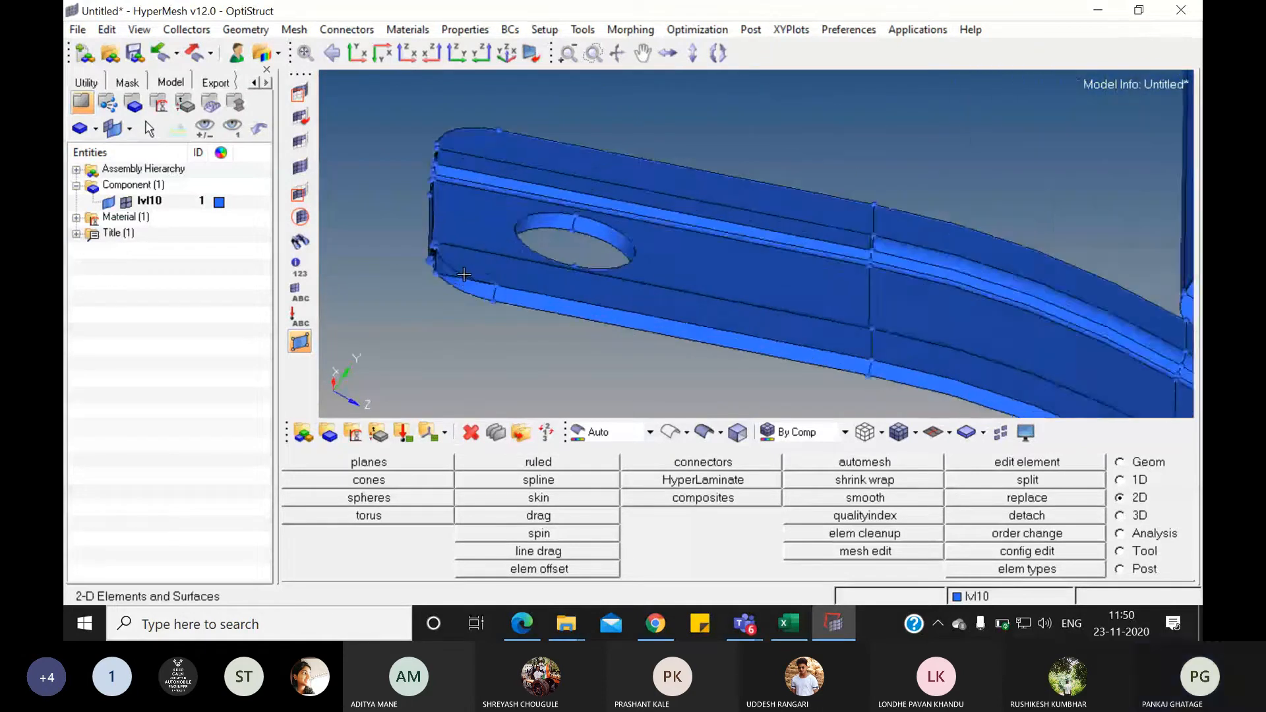
scroll(464, 275, "up", 1)
scroll(573, 299, "up", 2)
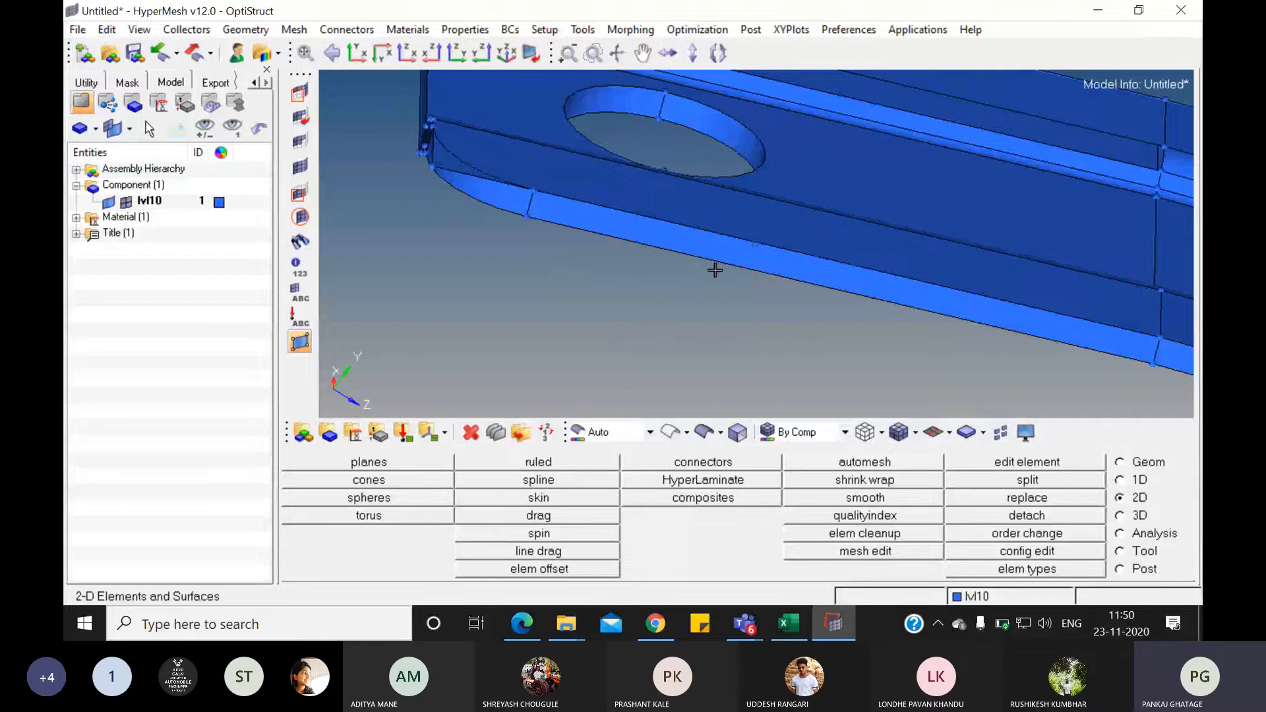
scroll(715, 270, "down", 5, "ctrl")
left_click_drag(1043, 270, 974, 272, "ctrl")
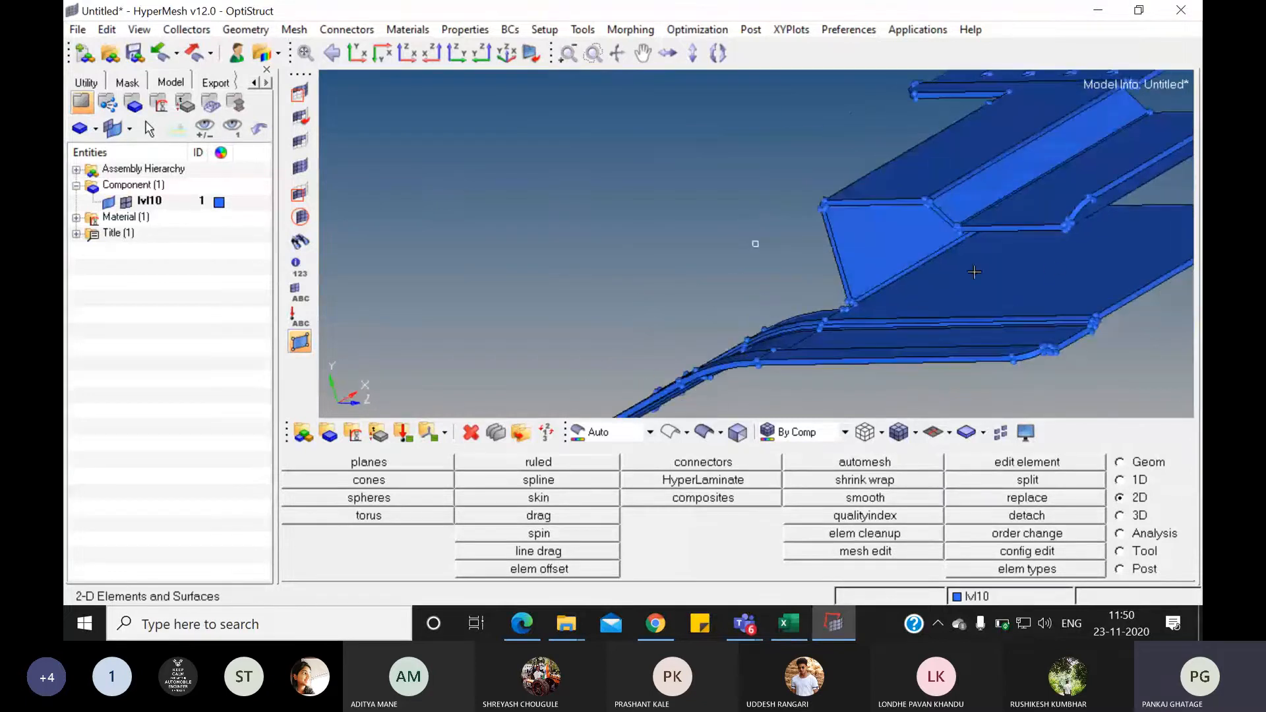
left_click_drag(1051, 267, 896, 295, "ctrl")
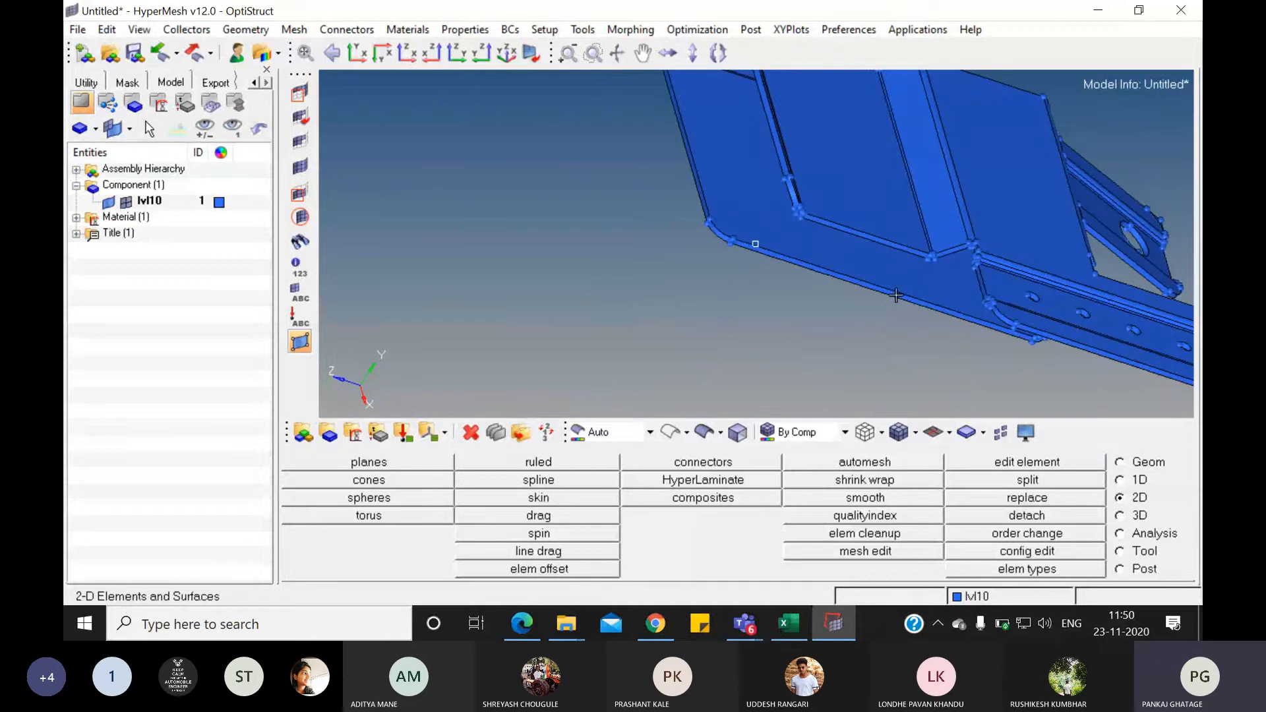
- Change the geometry colour mode to By Comp and then to By Topo
left_click(651, 432)
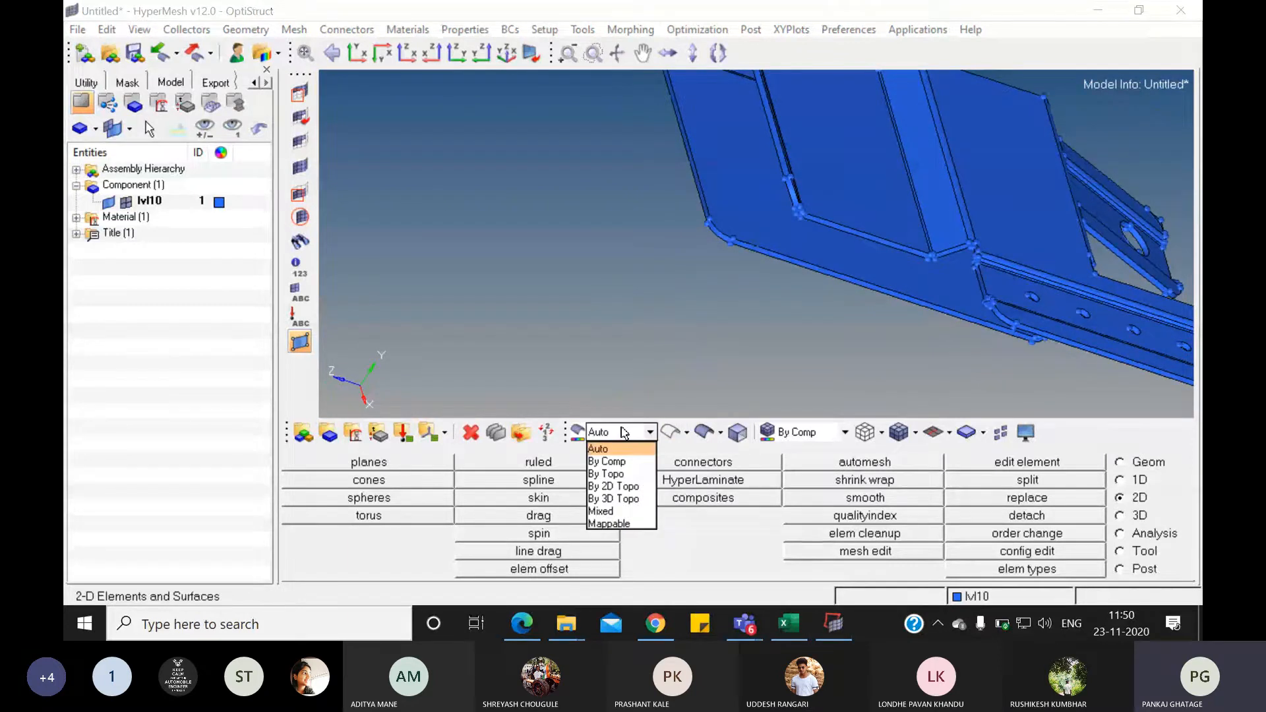
left_click(614, 463)
left_click(649, 432)
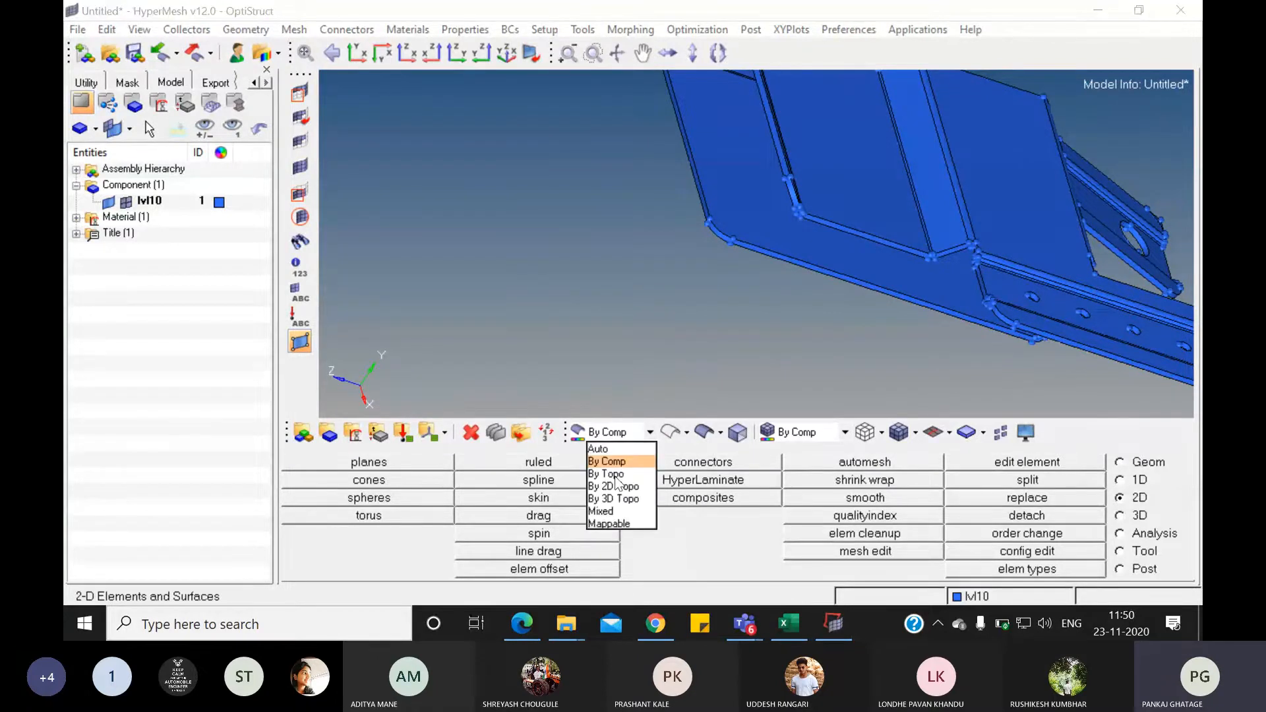
left_click(615, 476)
left_click_drag(904, 288, 802, 303, "ctrl")
scroll(663, 333, "up", 2, "ctrl")
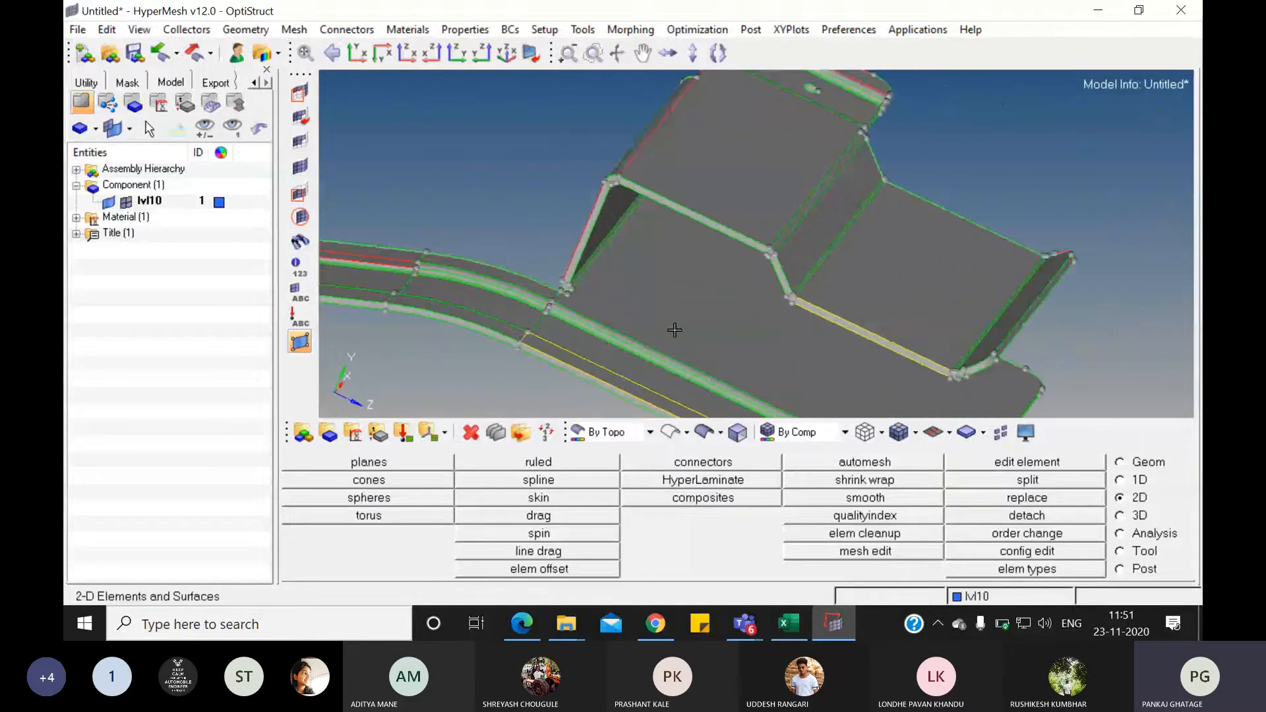
left_click_drag(675, 329, 878, 335, "ctrl")
scroll(791, 332, "down", 2, "ctrl")
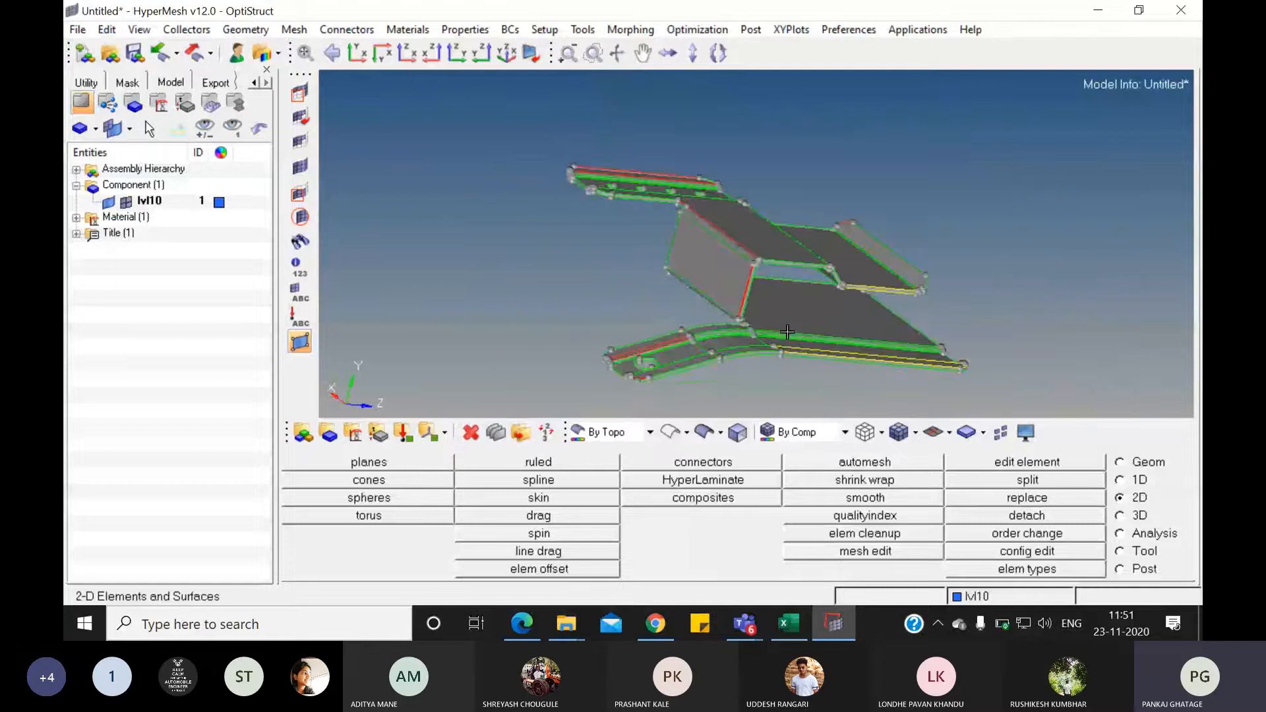
left_click_drag(787, 332, 635, 301, "ctrl")
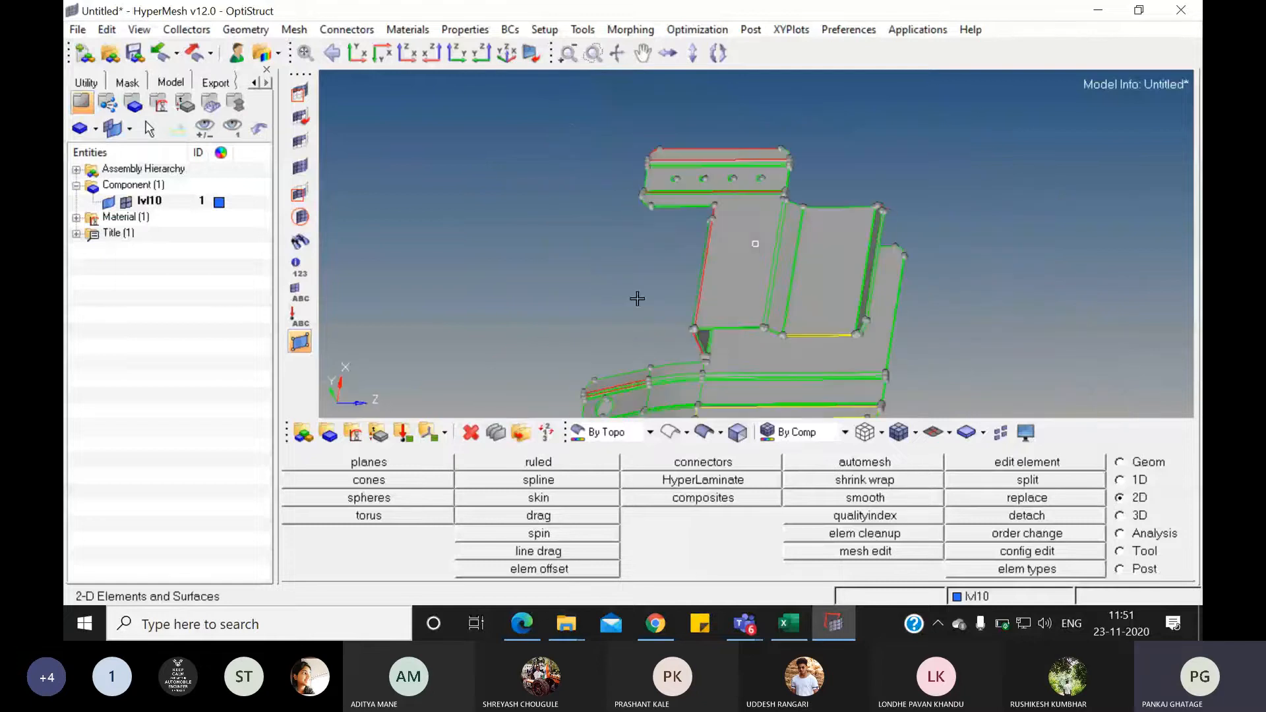
- Show the topology edge colour options and examine the edges at the rounded corner of the arm's end
left_click(1026, 434)
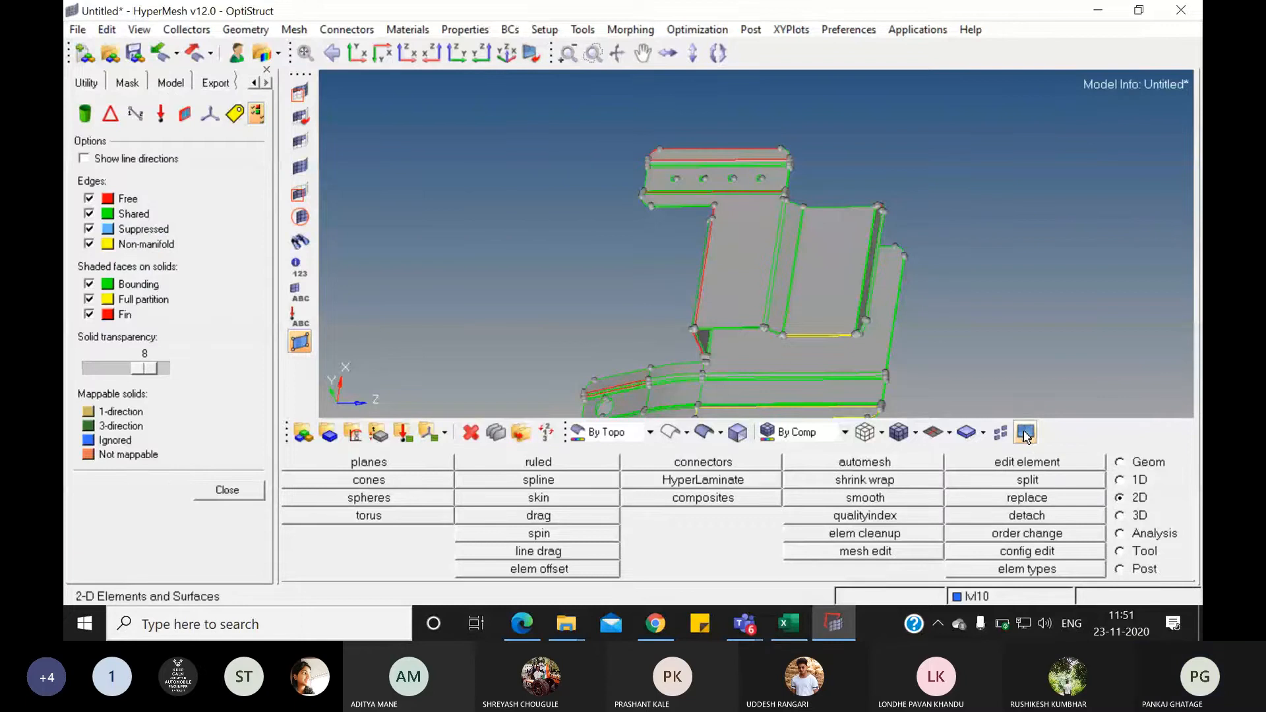
mouse_move(797, 284)
left_mouse_down("ctrl")
mouse_move(726, 302)
mouse_move(825, 268)
mouse_move(655, 280)
mouse_move(673, 275)
left_mouse_up("ctrl")
right_click_drag(798, 291, 809, 212, "ctrl")
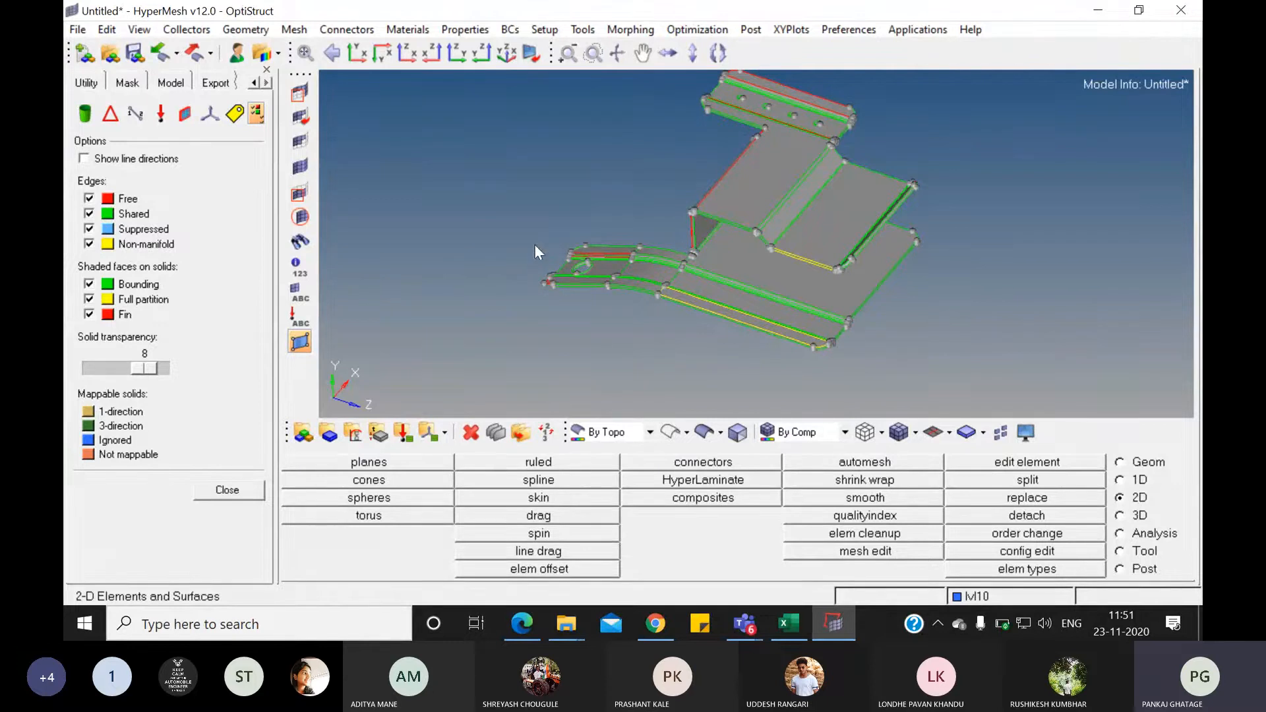
scroll(546, 243, "up", 5, "ctrl")
scroll(609, 316, "up", 4, "ctrl")
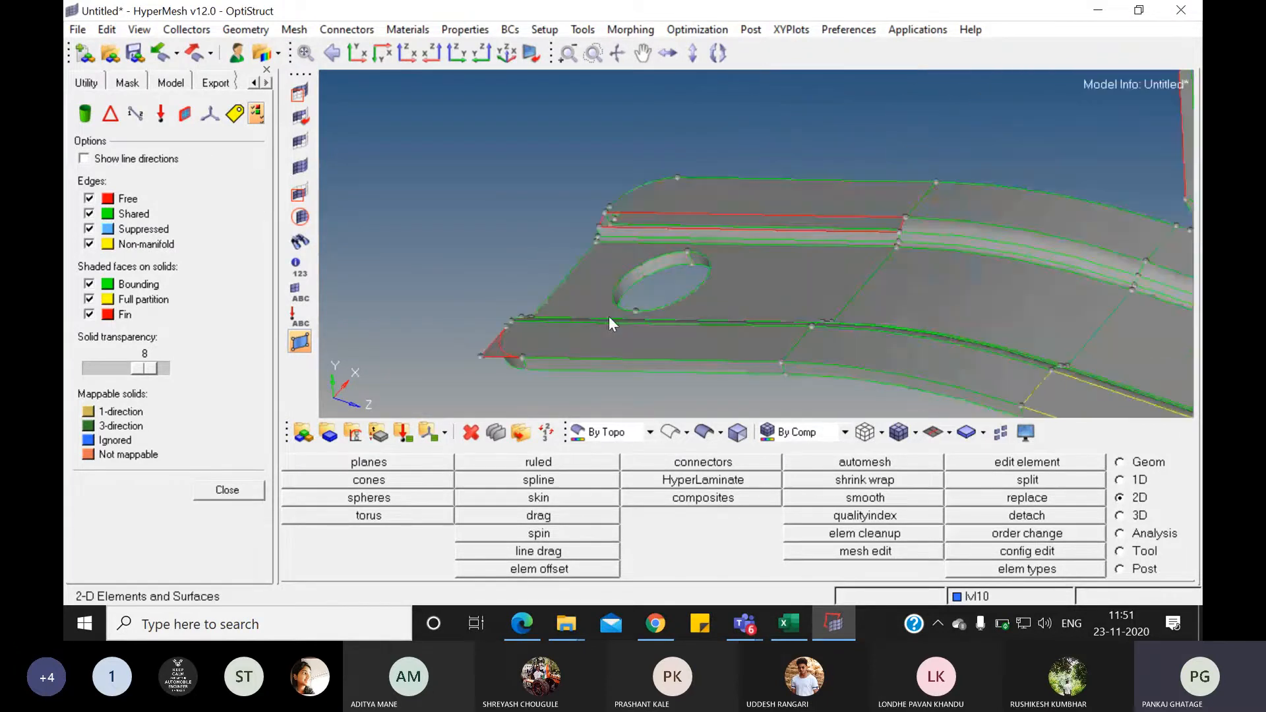
scroll(608, 315, "up", 2, "ctrl")
scroll(514, 221, "up", 2, "ctrl")
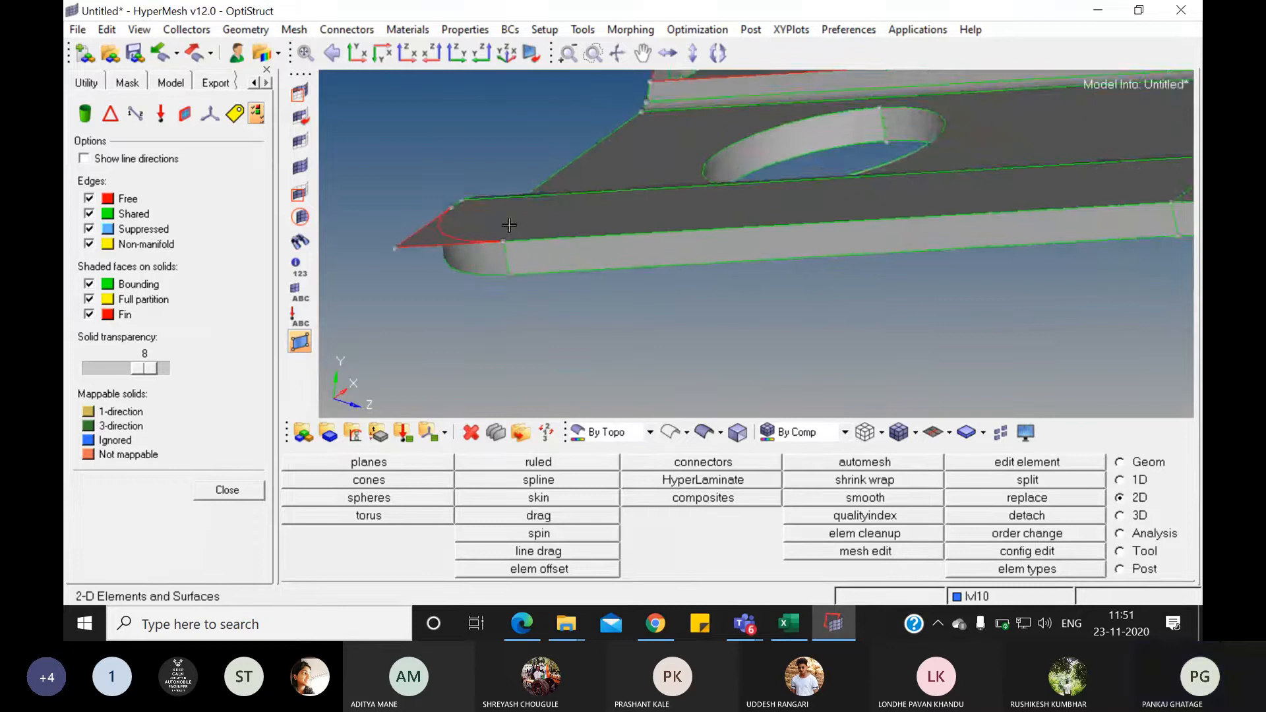
scroll(509, 224, "up", 2, "ctrl")
left_click_drag(507, 267, 548, 262, "ctrl")
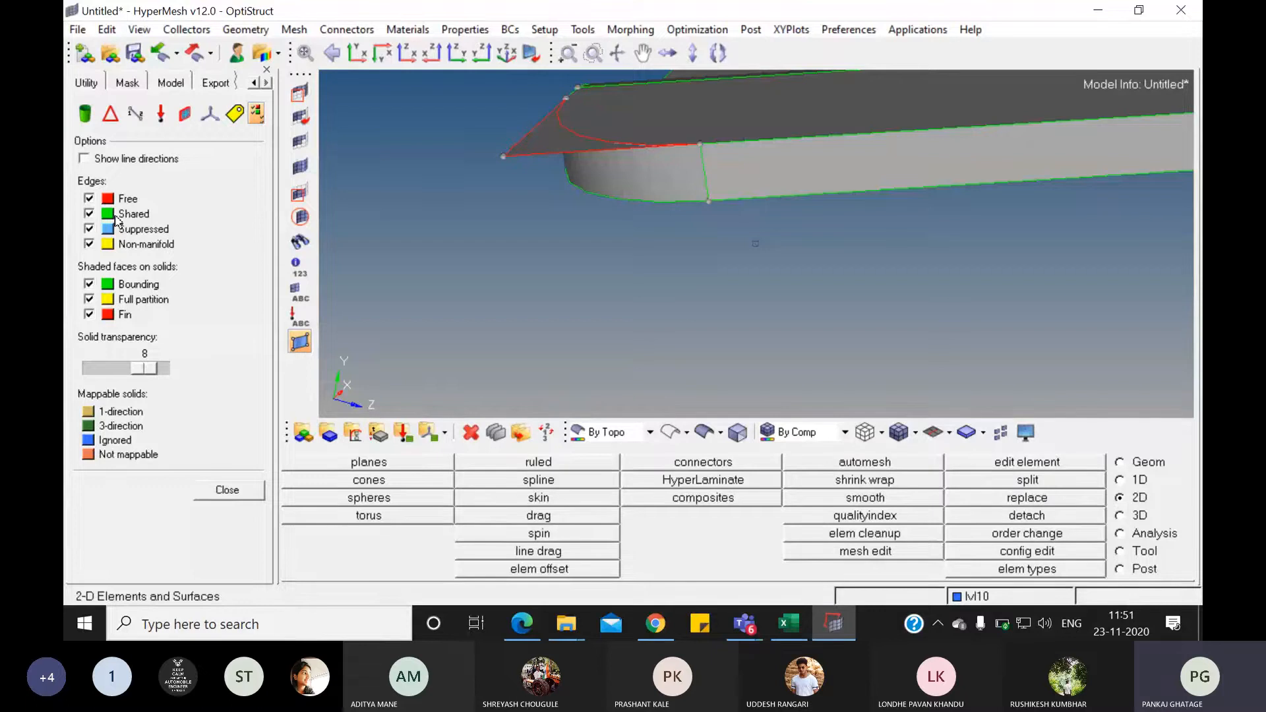
scroll(726, 243, "down", 3)
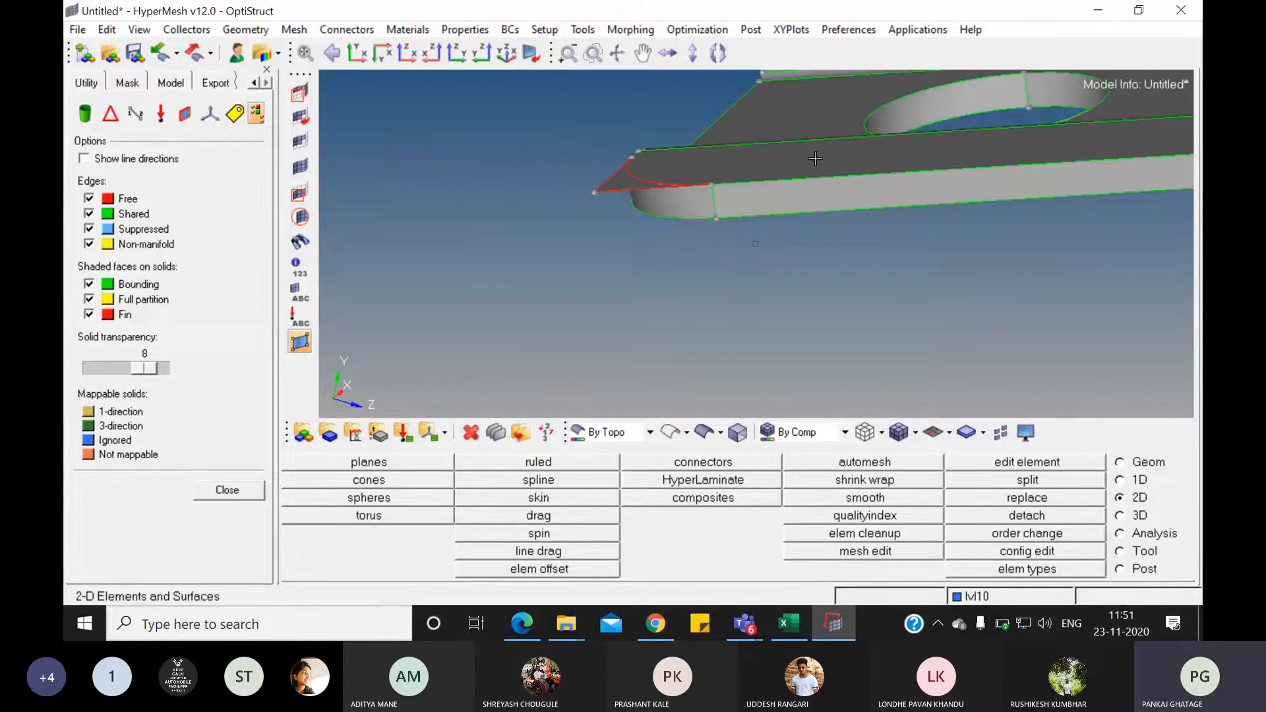
scroll(815, 158, "up", 2)
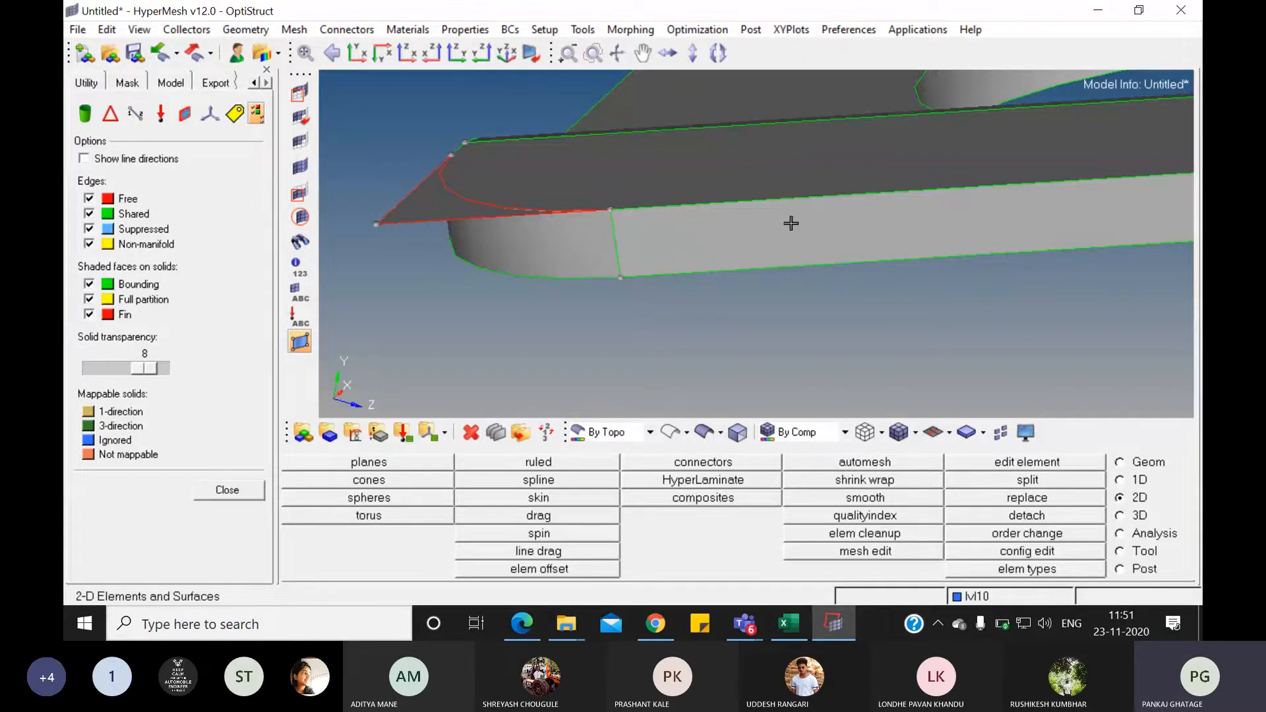
- Examine the free edges along the arm's long flange beside the hole
scroll(790, 223, "down", 6)
scroll(897, 210, "down", 2)
scroll(957, 159, "up", 3)
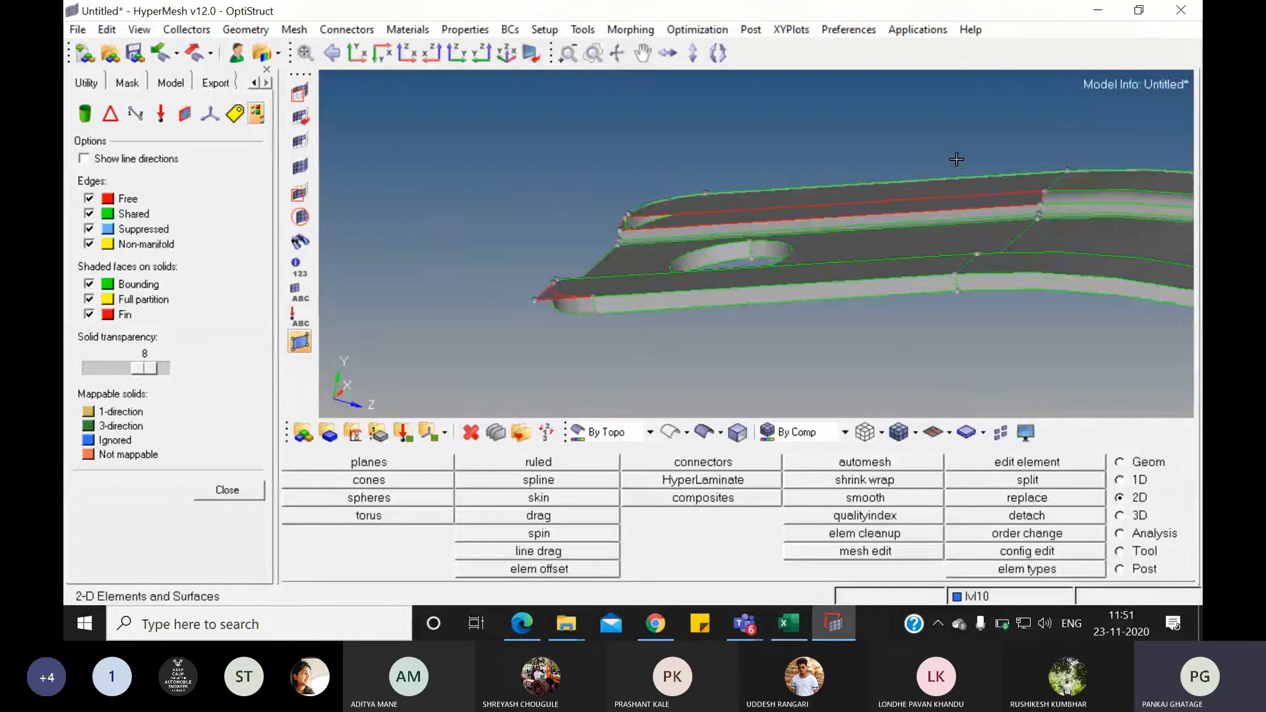
scroll(957, 159, "up", 2)
scroll(506, 270, "down", 3, "ctrl")
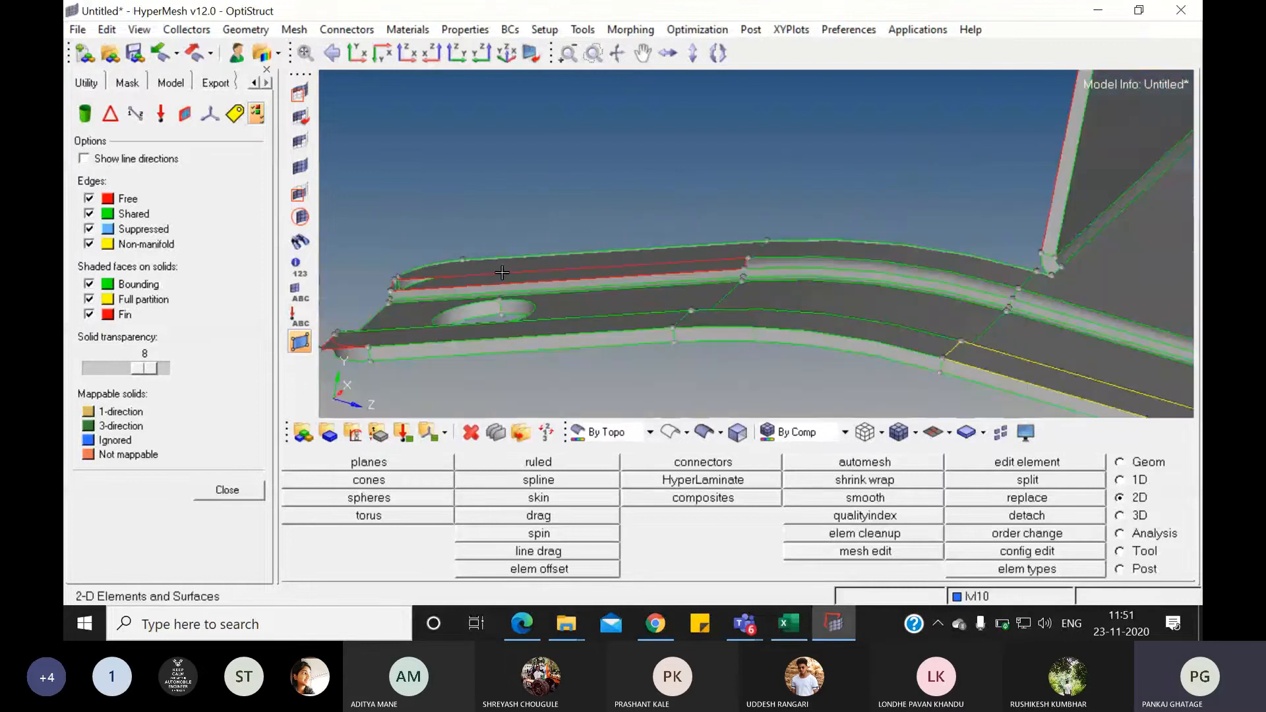
left_click_drag(504, 271, 651, 273, "ctrl")
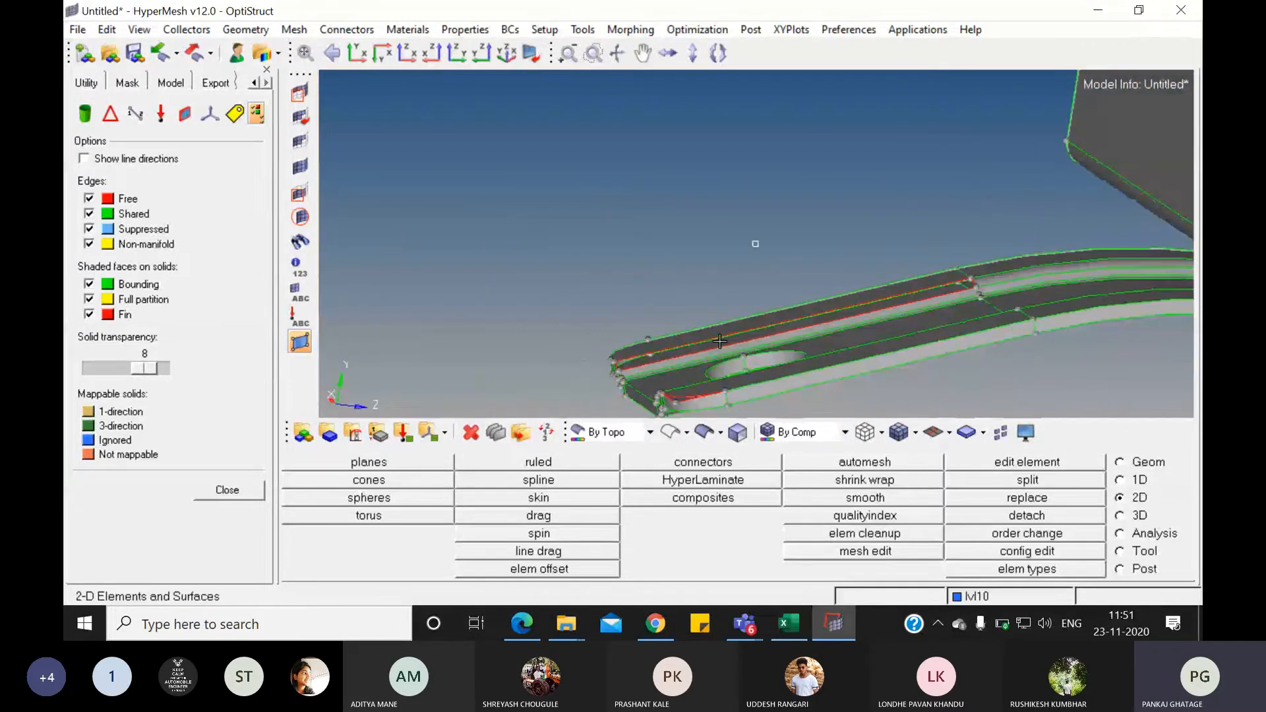
scroll(722, 340, "up", 3, "ctrl")
left_click_drag(723, 336, 594, 360, "ctrl")
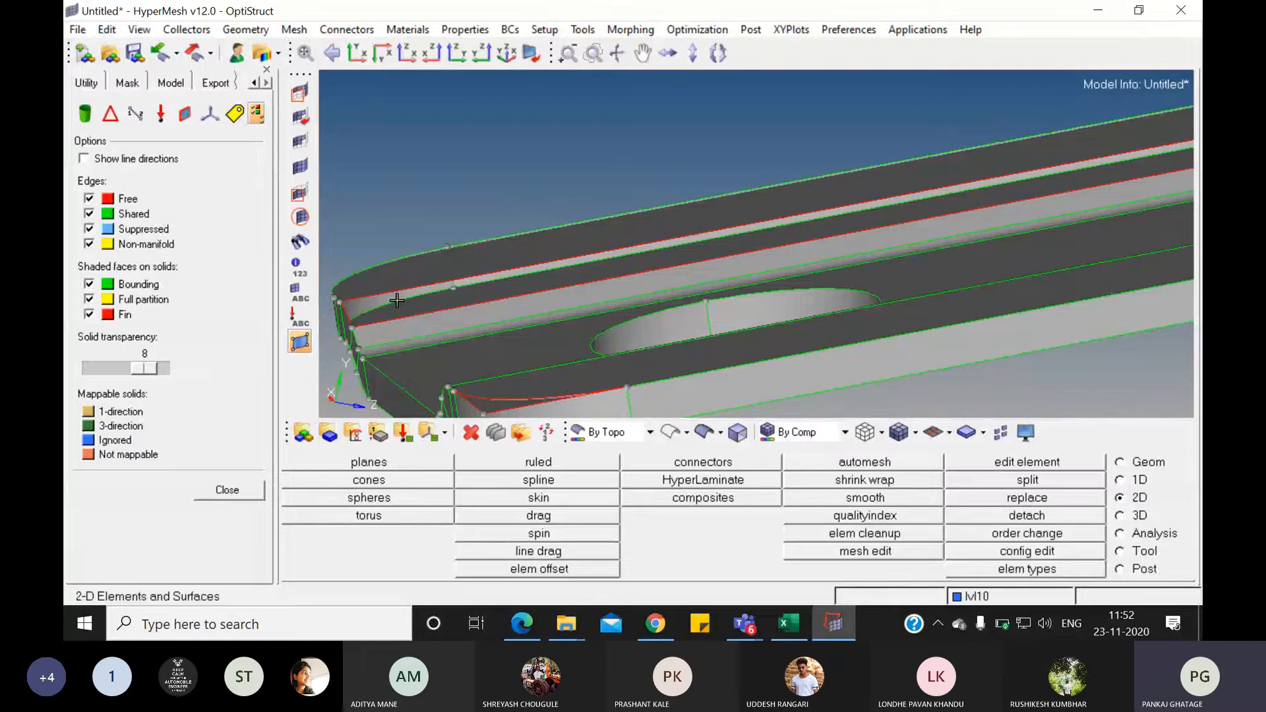
left_click_drag(397, 300, 456, 291, "ctrl")
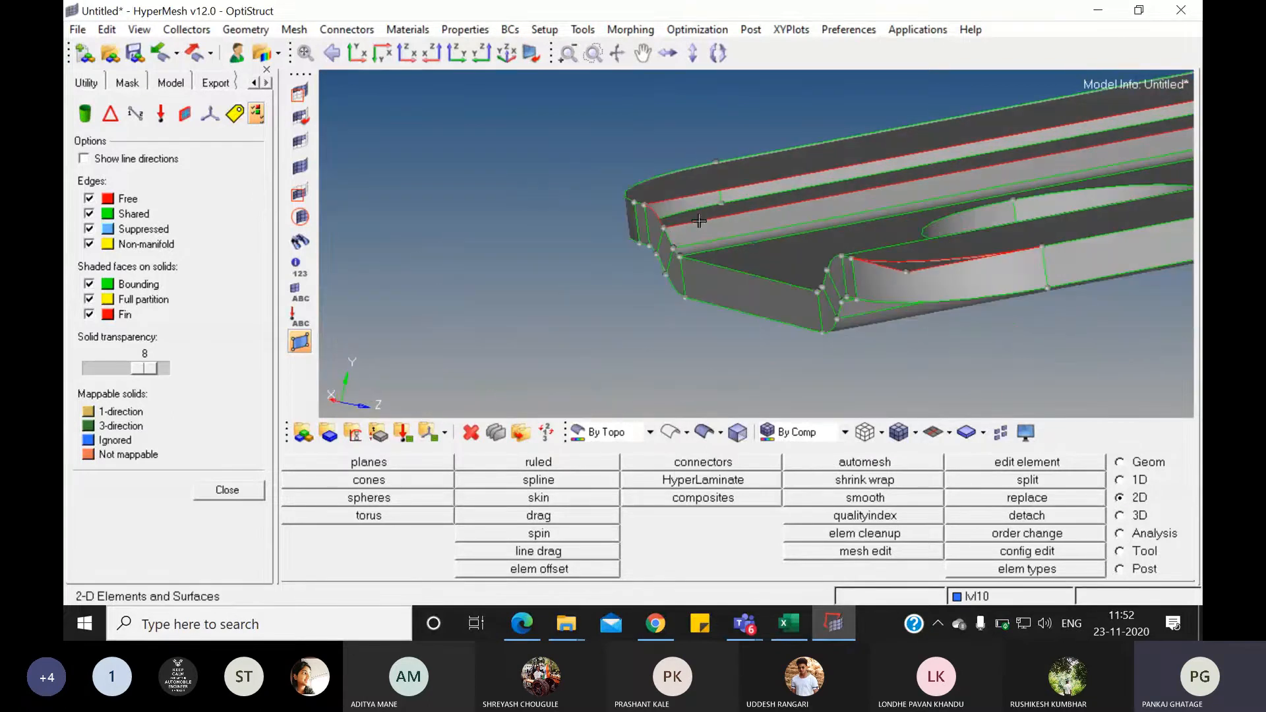
- Examine the edges at the clip's inner bend corner and check the whole part for free and non-manifold edges
left_click_drag(652, 234, 1014, 368, "ctrl")
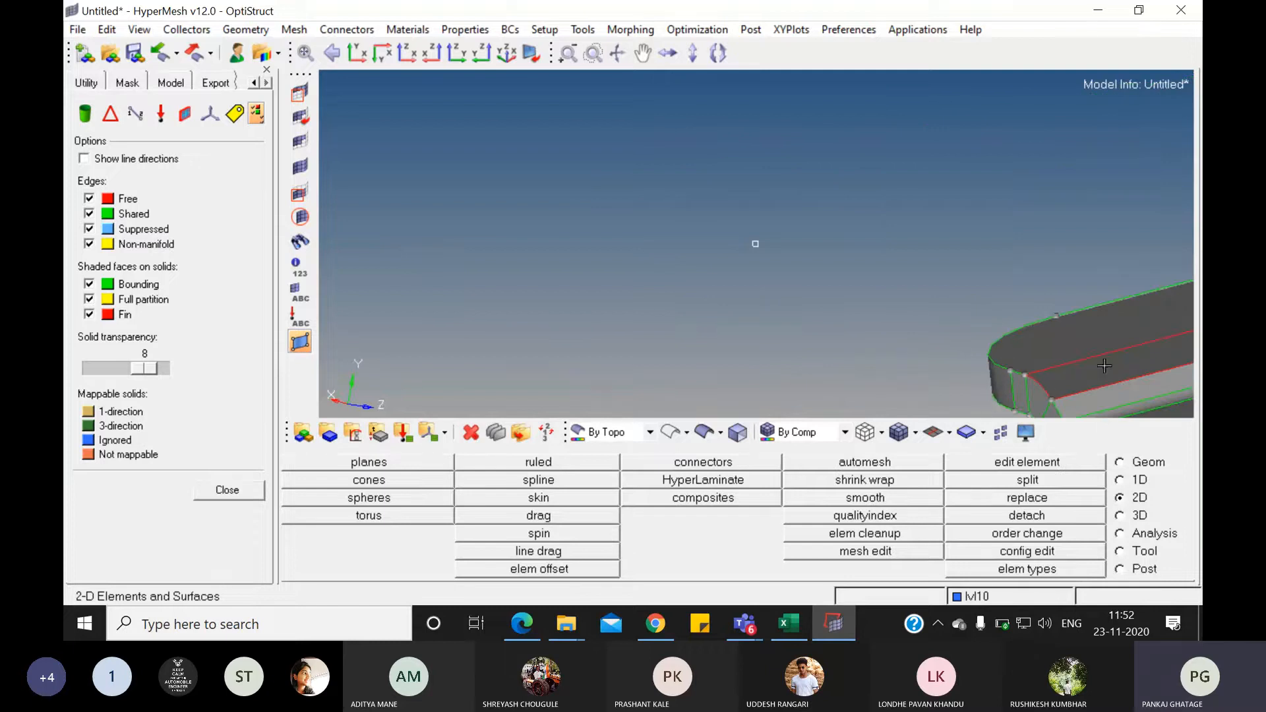
mouse_move(1104, 366)
left_mouse_down("ctrl")
mouse_move(923, 317)
mouse_move(823, 253)
mouse_move(916, 318)
mouse_move(870, 327)
mouse_move(841, 320)
mouse_move(882, 324)
mouse_move(1076, 273)
mouse_move(1144, 277)
mouse_move(941, 286)
mouse_move(840, 320)
left_mouse_up("ctrl")
scroll(839, 320, "up", 5)
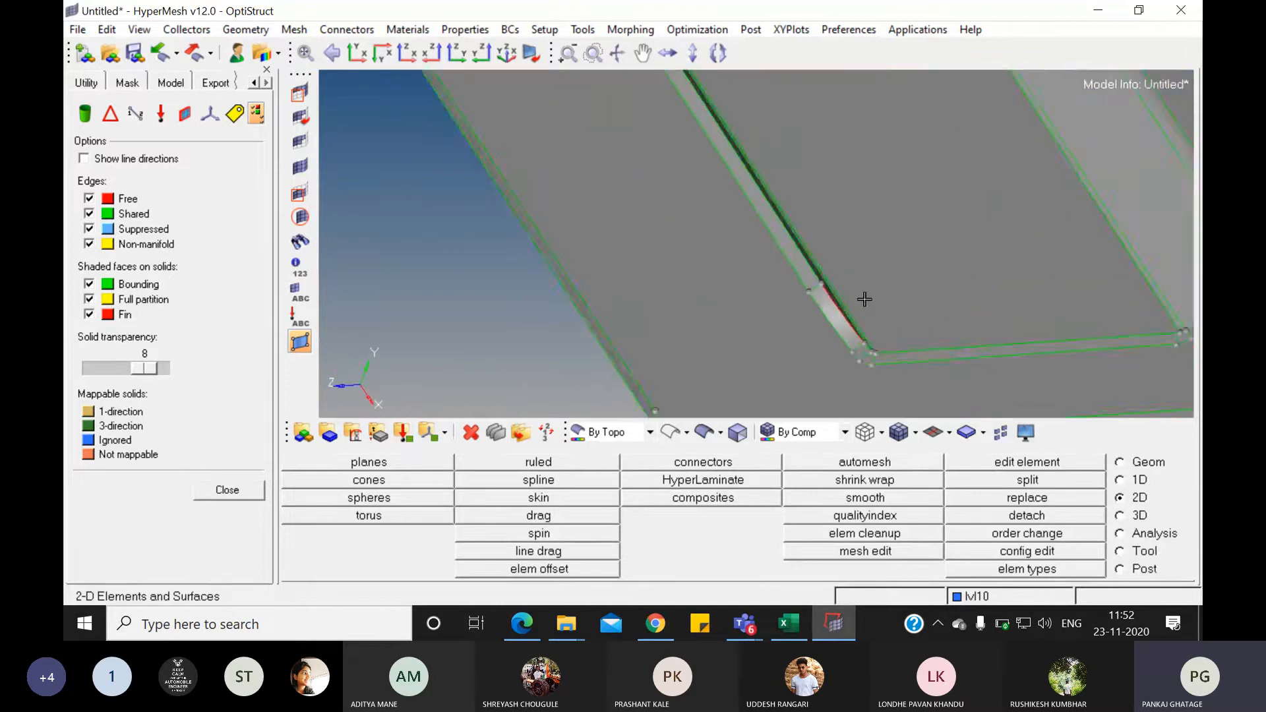
scroll(785, 310, "down", 3)
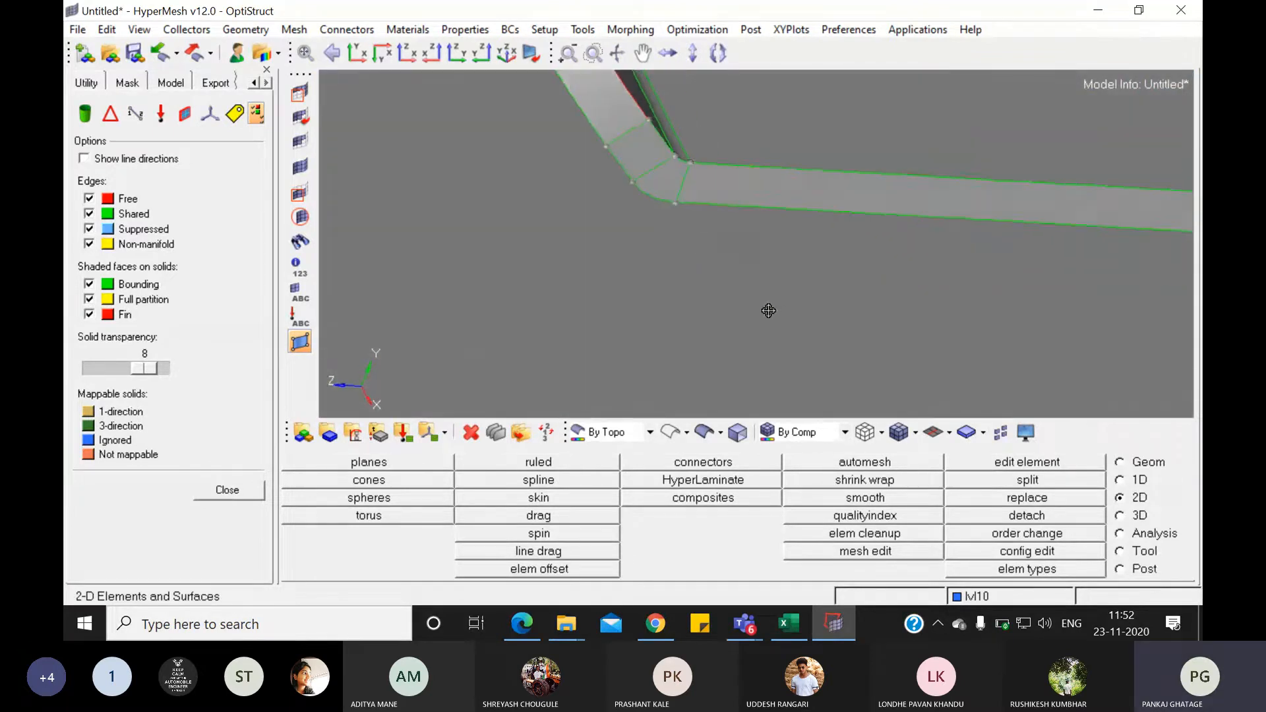
scroll(729, 294, "down", 3)
scroll(739, 284, "down", 3)
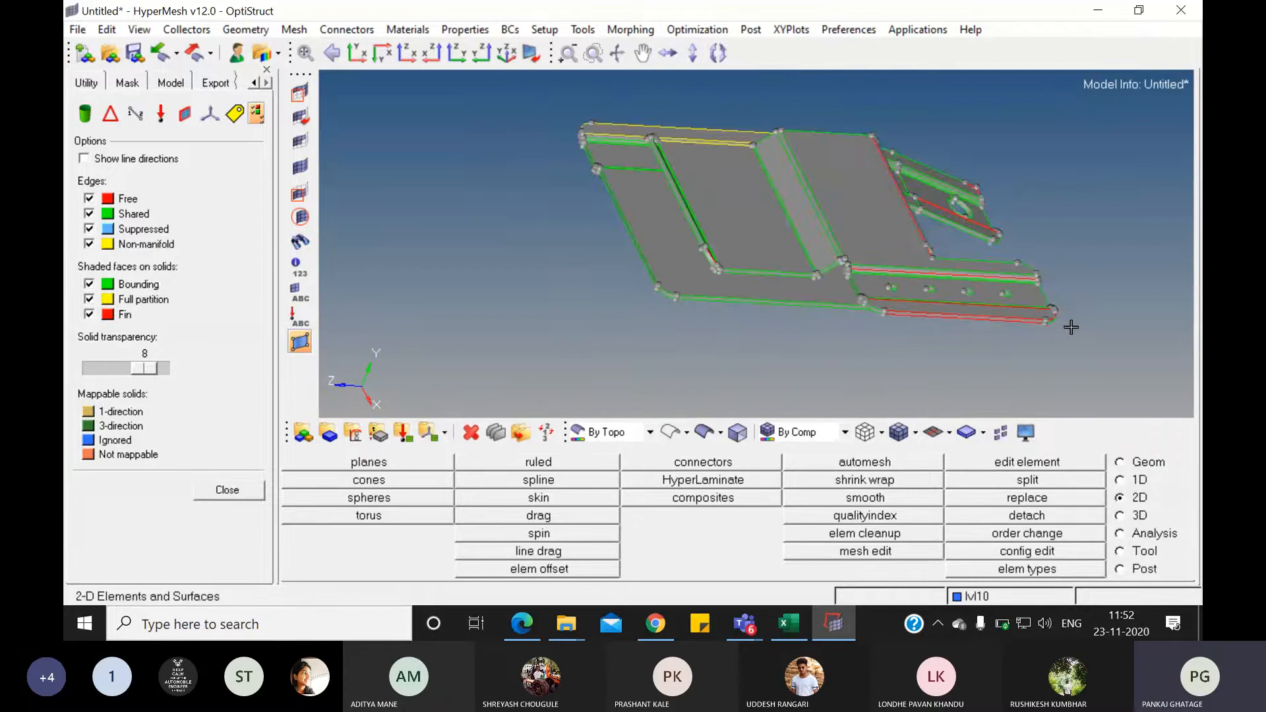
- Examine the free edges and the gap between surfaces at the rounded end of the flange beside the row of small holes
scroll(1077, 299, "up", 3)
scroll(1076, 304, "up", 3)
scroll(1039, 309, "up", 5)
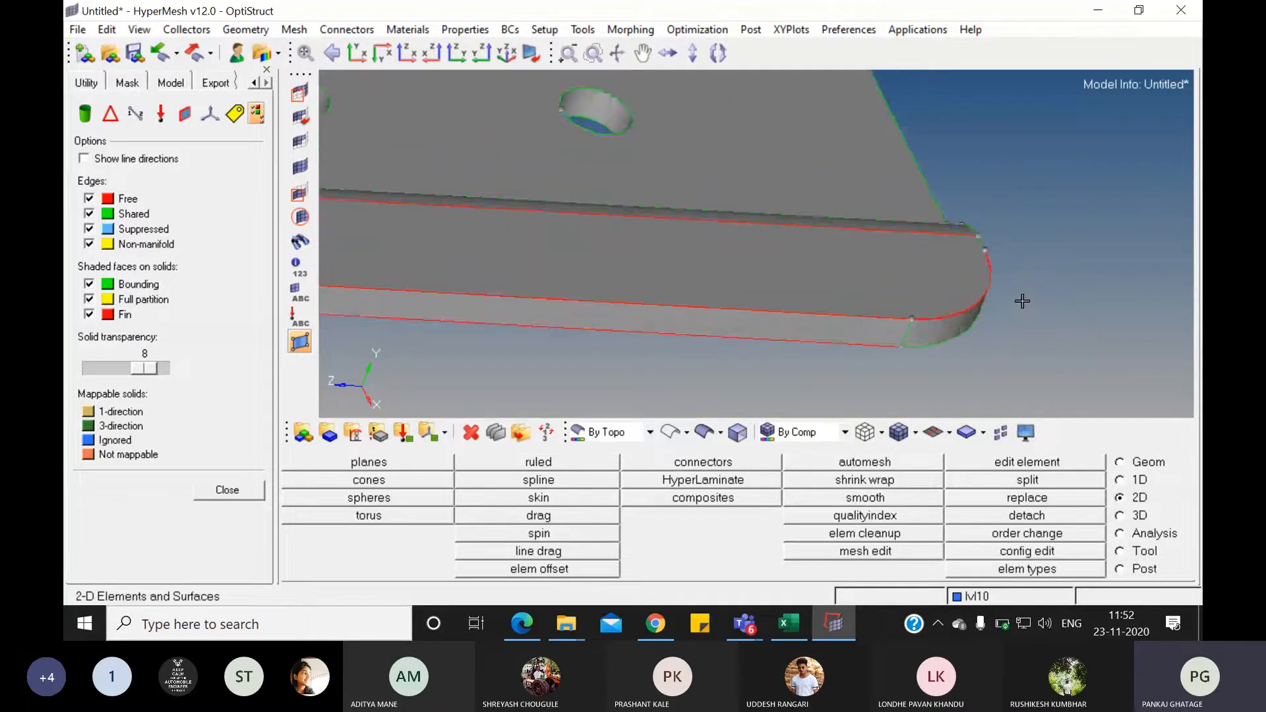
scroll(920, 316, "up", 3)
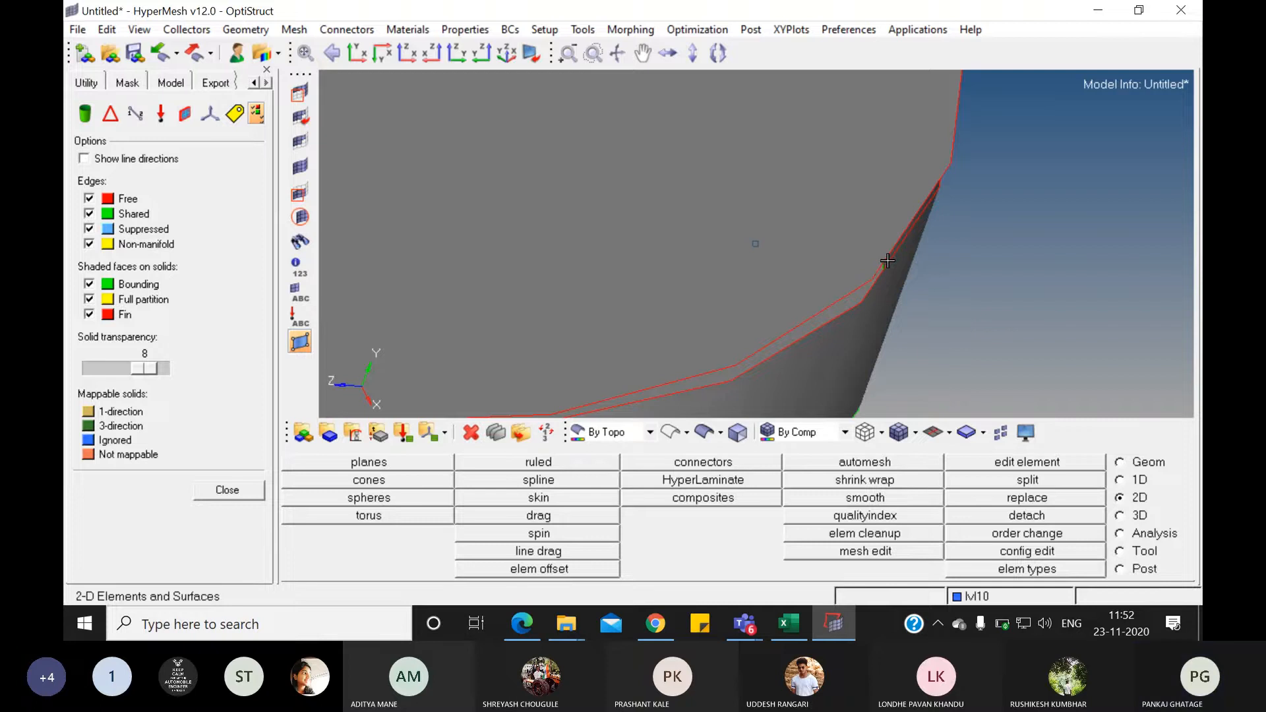
scroll(889, 264, "up", 3)
scroll(890, 266, "up", 1)
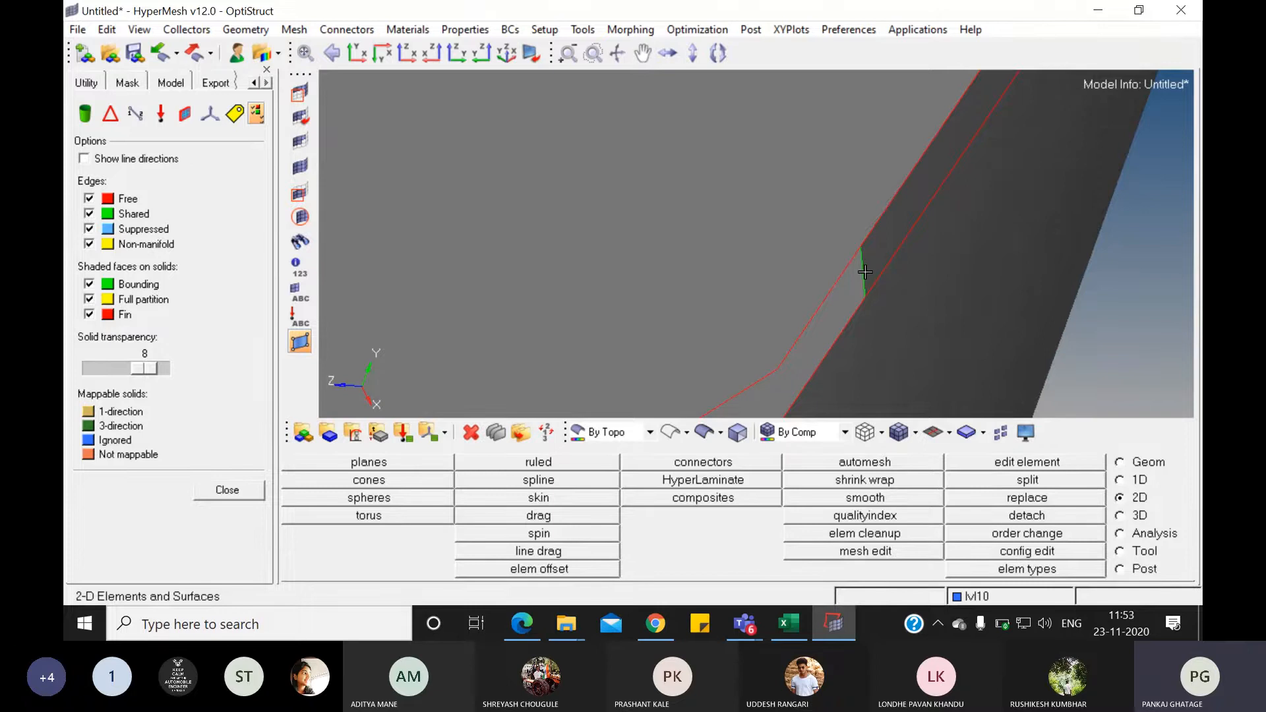
scroll(865, 271, "down", 5)
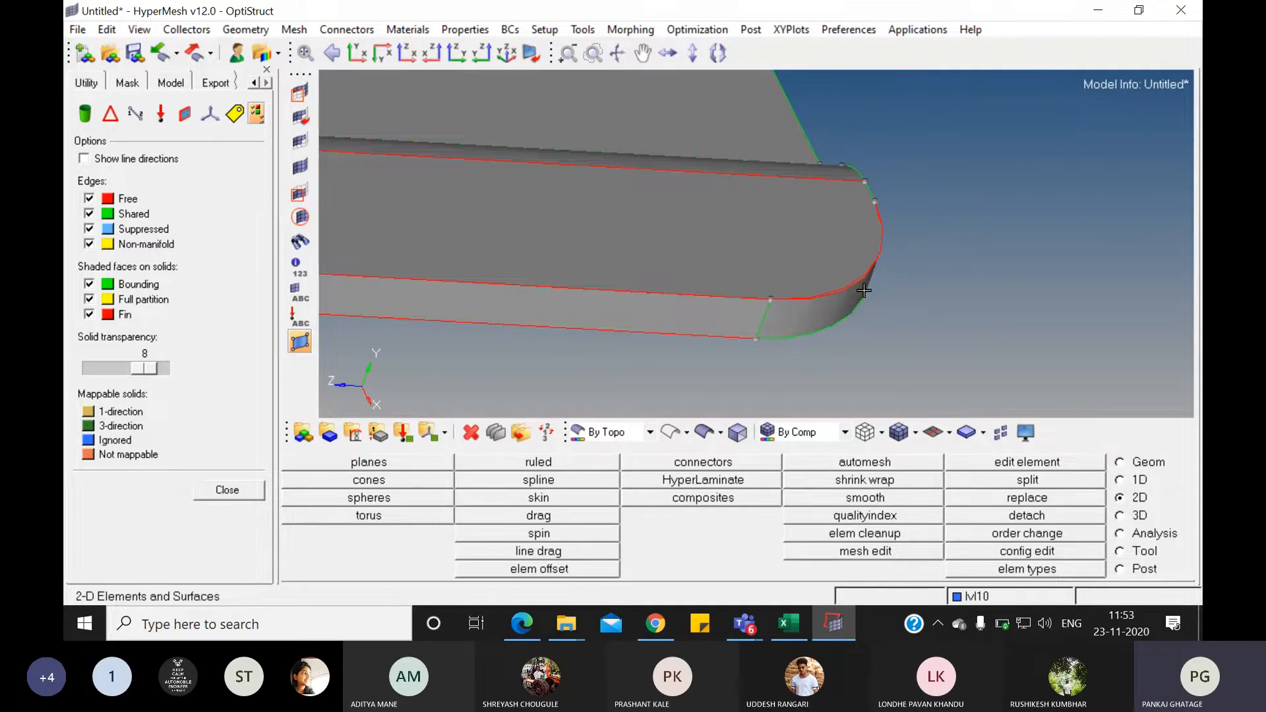
scroll(593, 277, "down", 3)
scroll(594, 277, "down", 5)
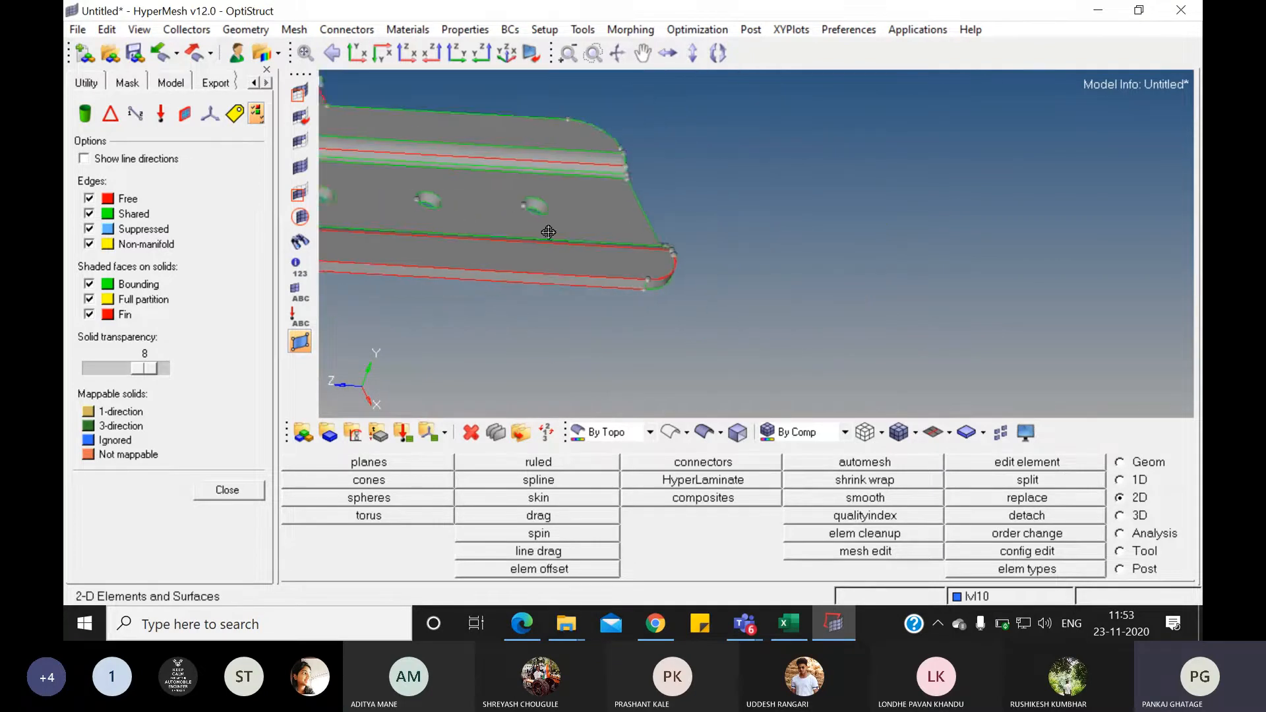
- Examine the shared edges along the clip's bend between its flat faces from several angles
left_click_drag(596, 213, 662, 248, "ctrl")
scroll(657, 245, "down", 3, "ctrl")
scroll(594, 215, "down", 2)
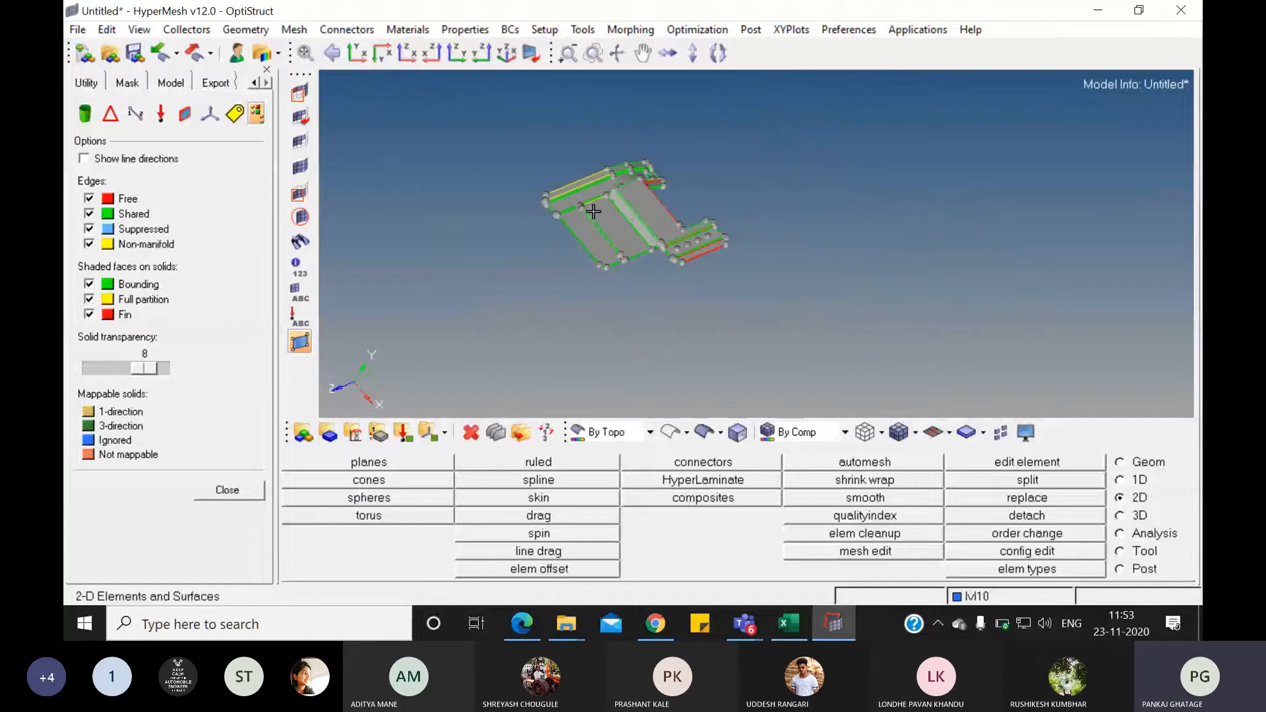
scroll(627, 304, "up", 6)
left_click_drag(622, 324, 665, 264, "ctrl")
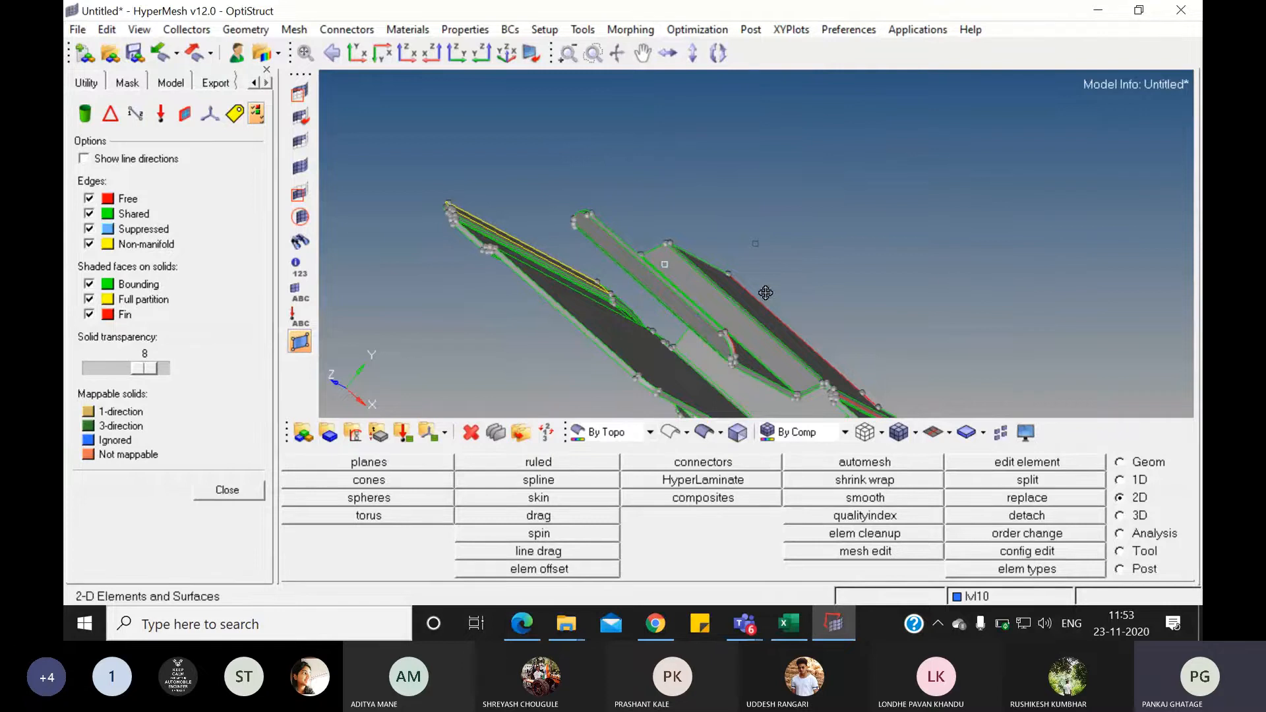
left_click_drag(765, 293, 623, 310, "ctrl")
scroll(647, 285, "up", 3)
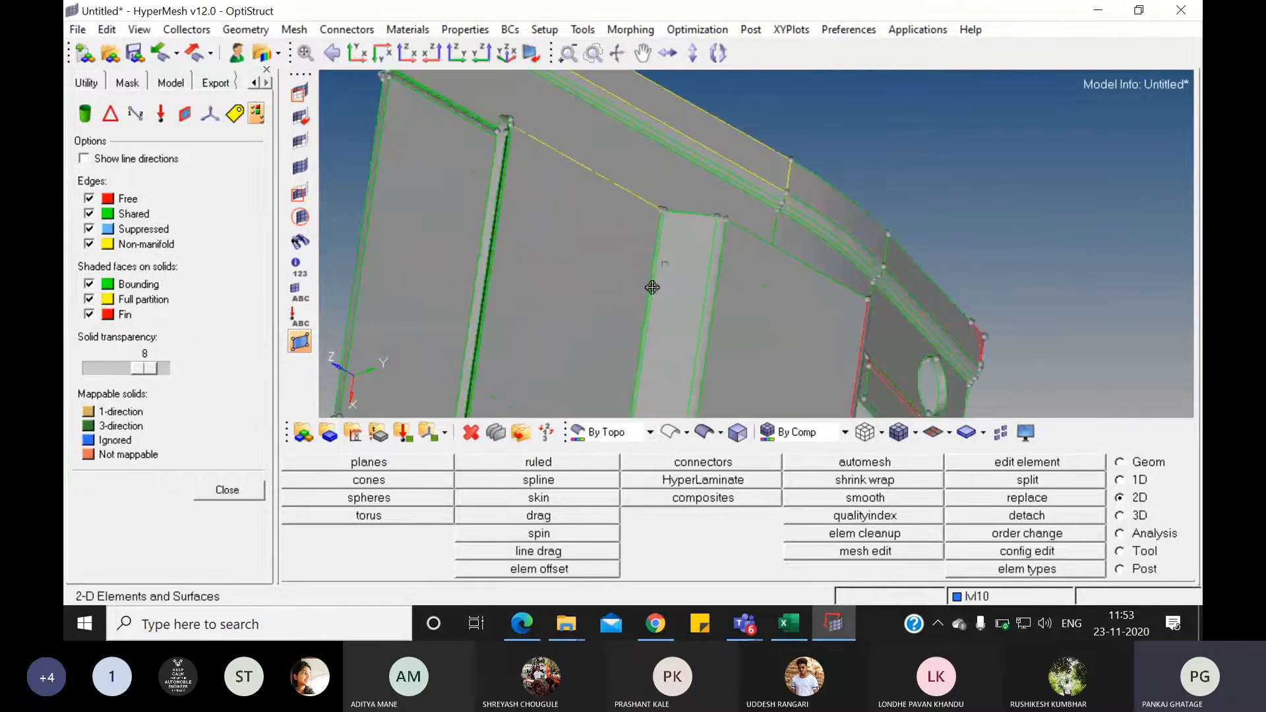
right_click_drag(652, 288, 860, 190, "ctrl")
left_click_drag(599, 210, 524, 186, "ctrl")
scroll(797, 220, "down", 1, "ctrl")
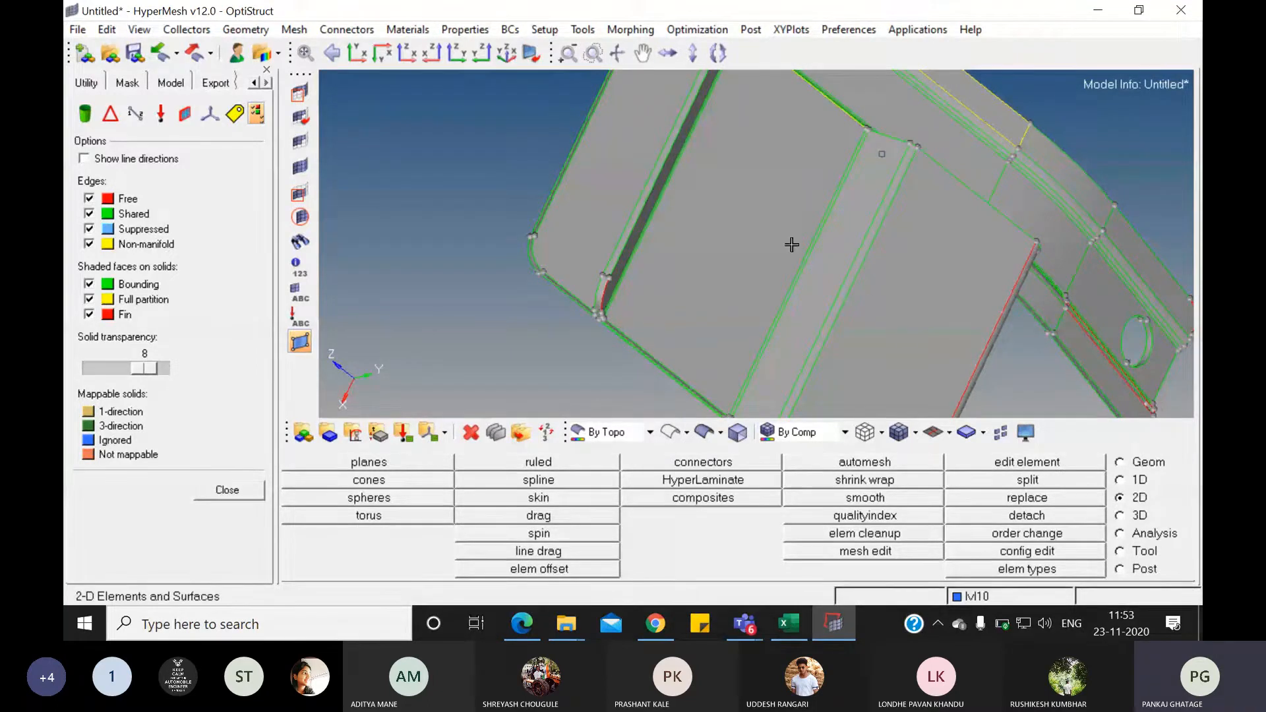
scroll(872, 255, "up", 3, "ctrl")
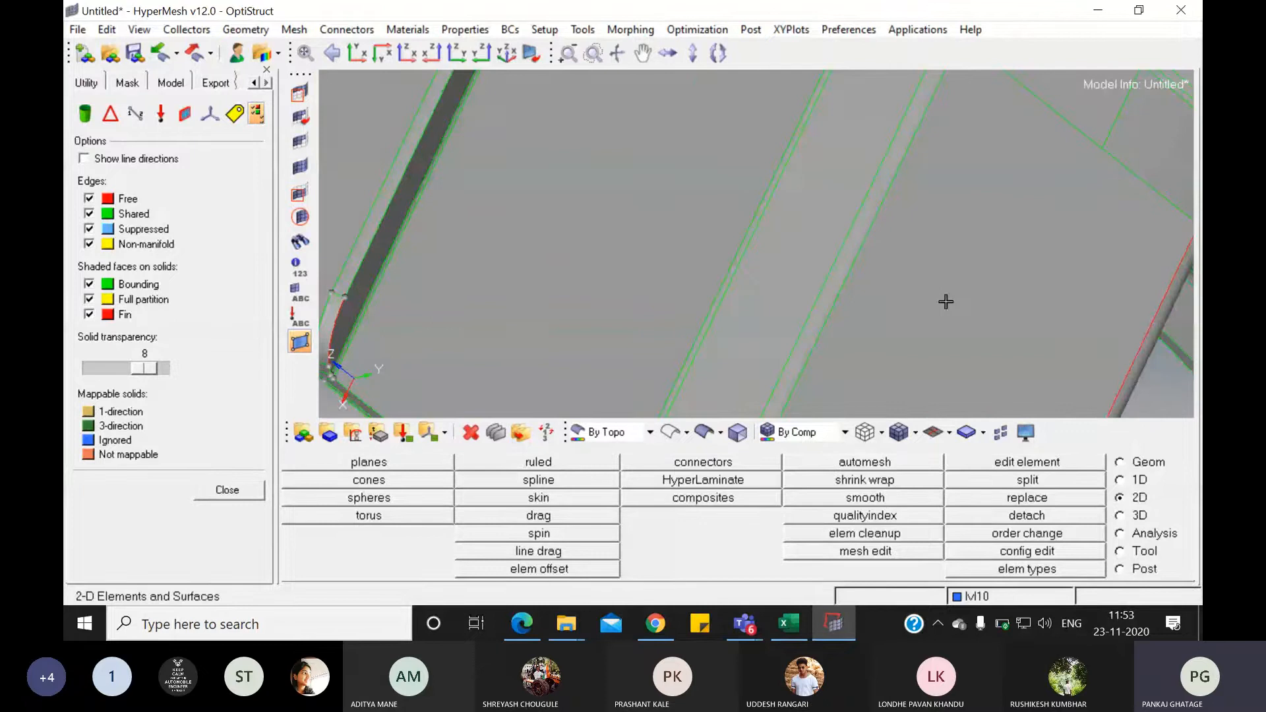
- Use Quick Edit's toggle edge to suppress a shared edge along the bend between the clip's flat faces
left_click(1125, 462)
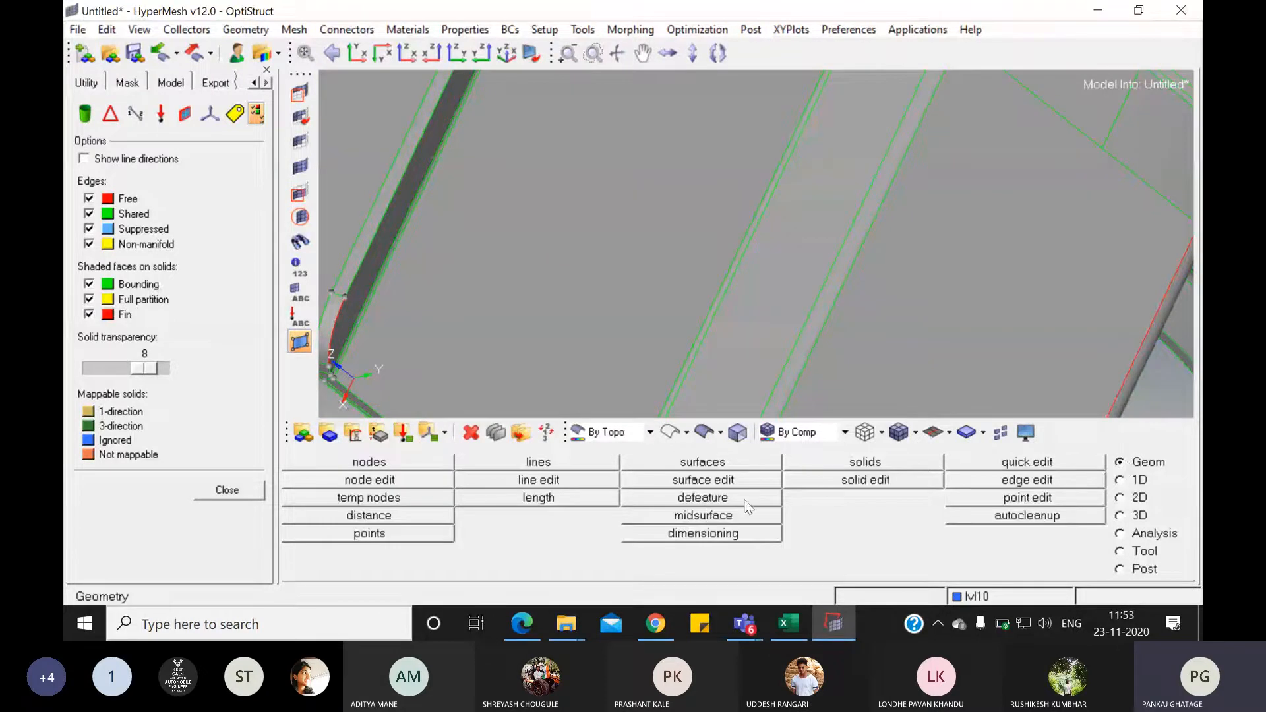
left_click(1012, 463)
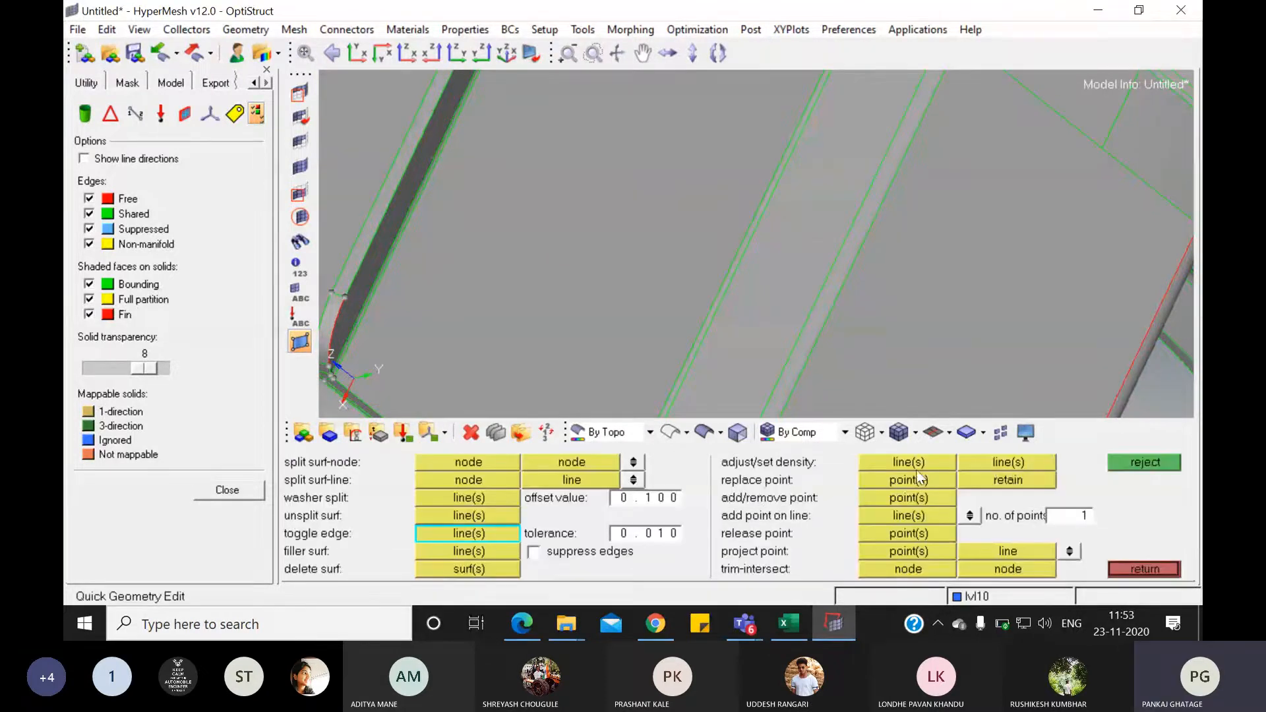
left_click(709, 309)
left_click(734, 253)
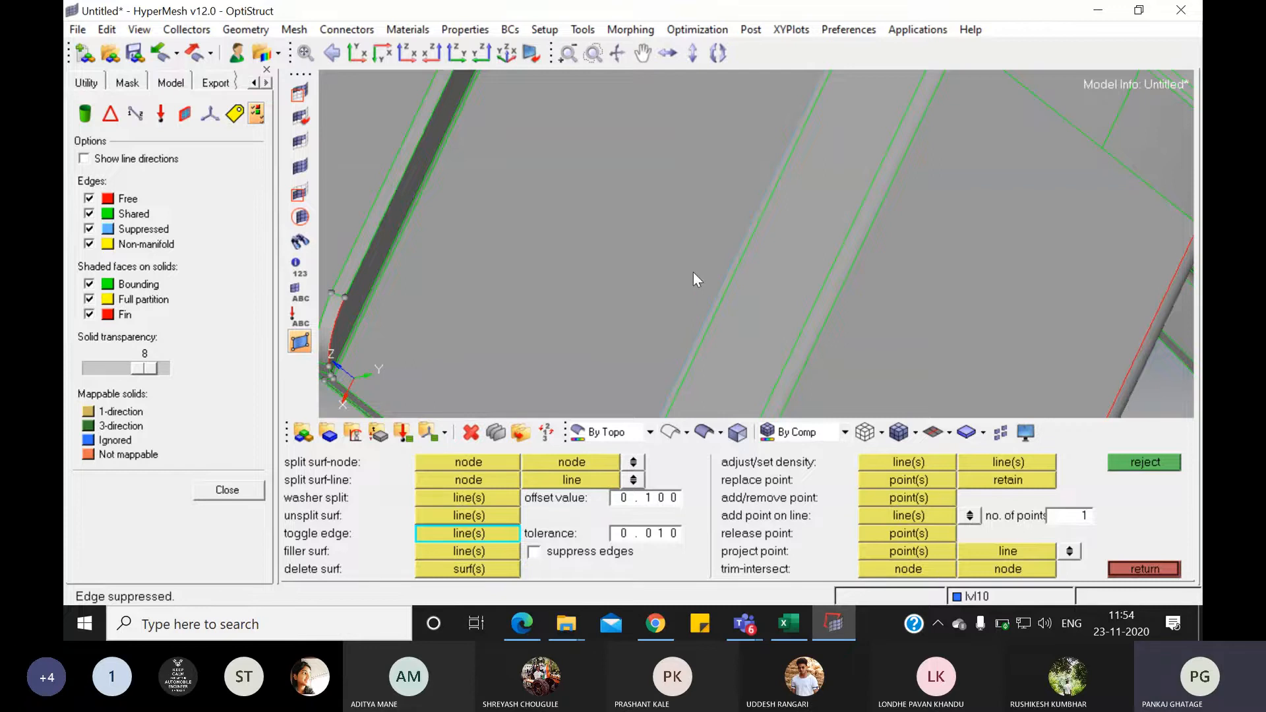
scroll(694, 272, "down", 3)
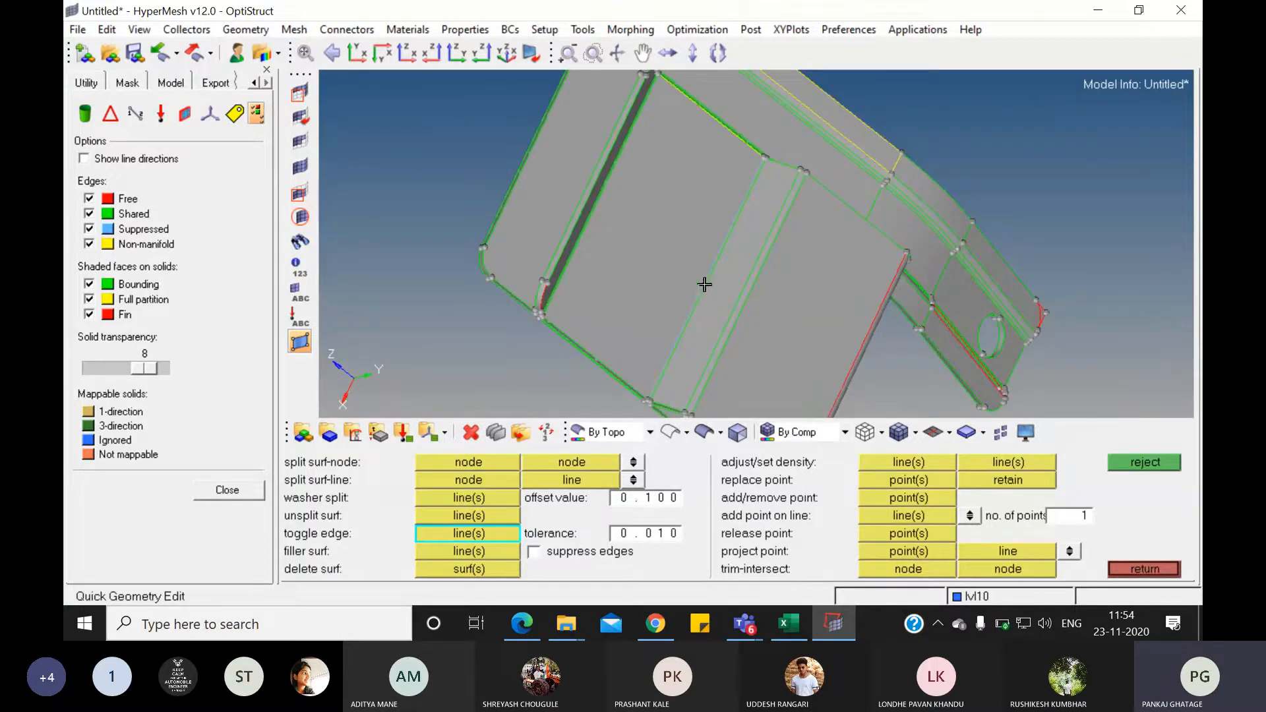
scroll(717, 276, "up", 3)
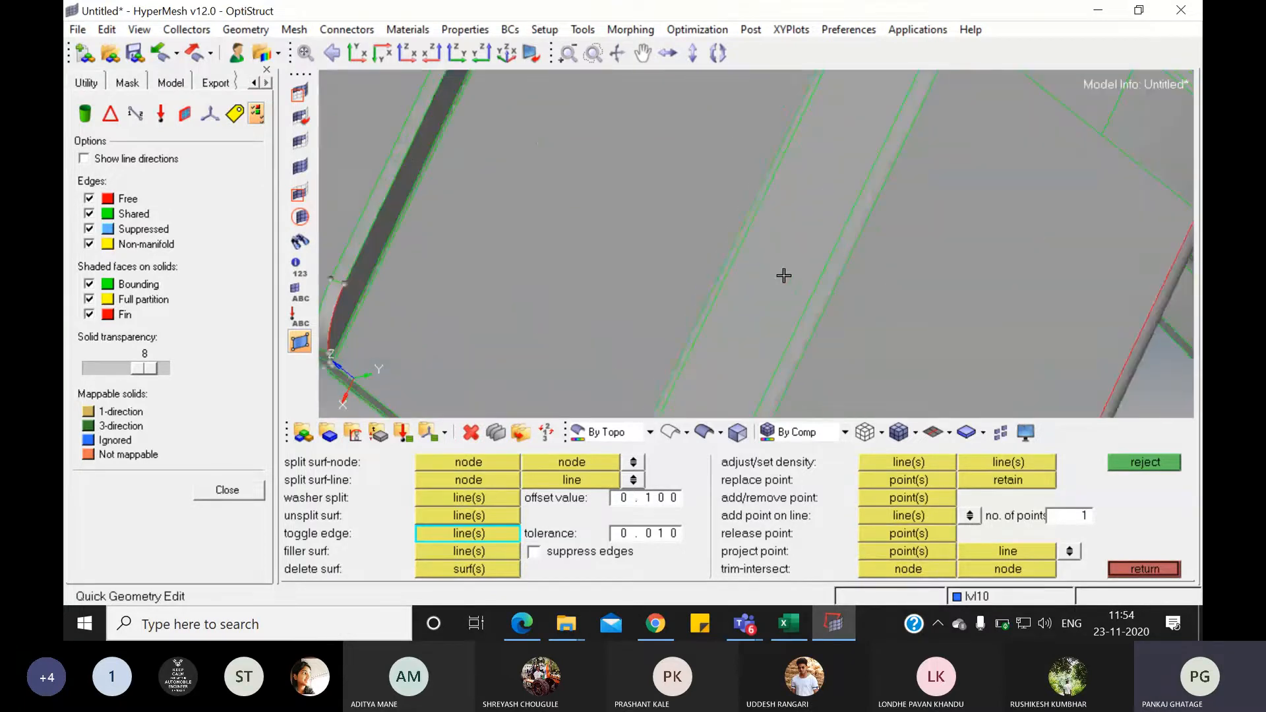
- Suppress the shared edge crossing the arm where its curved section begins, and dismiss the low-battery notice
scroll(716, 275, "down", 3)
scroll(845, 264, "up", 2)
scroll(845, 264, "down", 3)
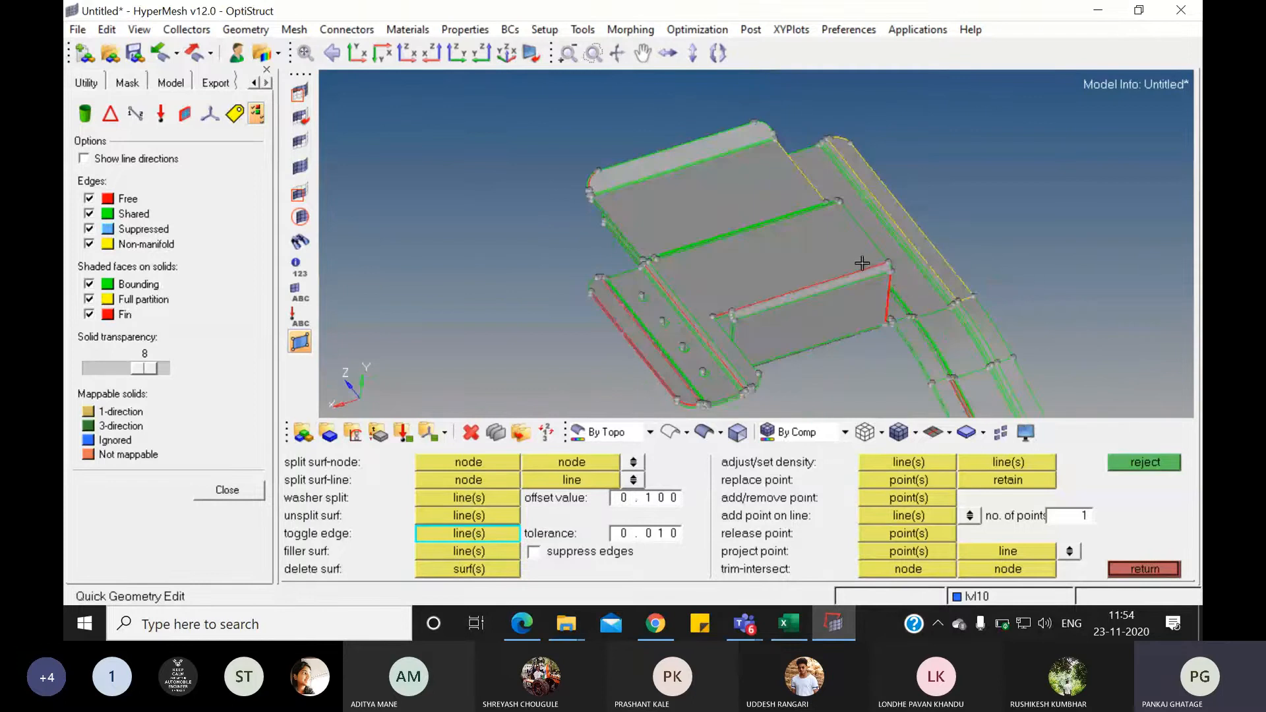
scroll(624, 241, "up", 3)
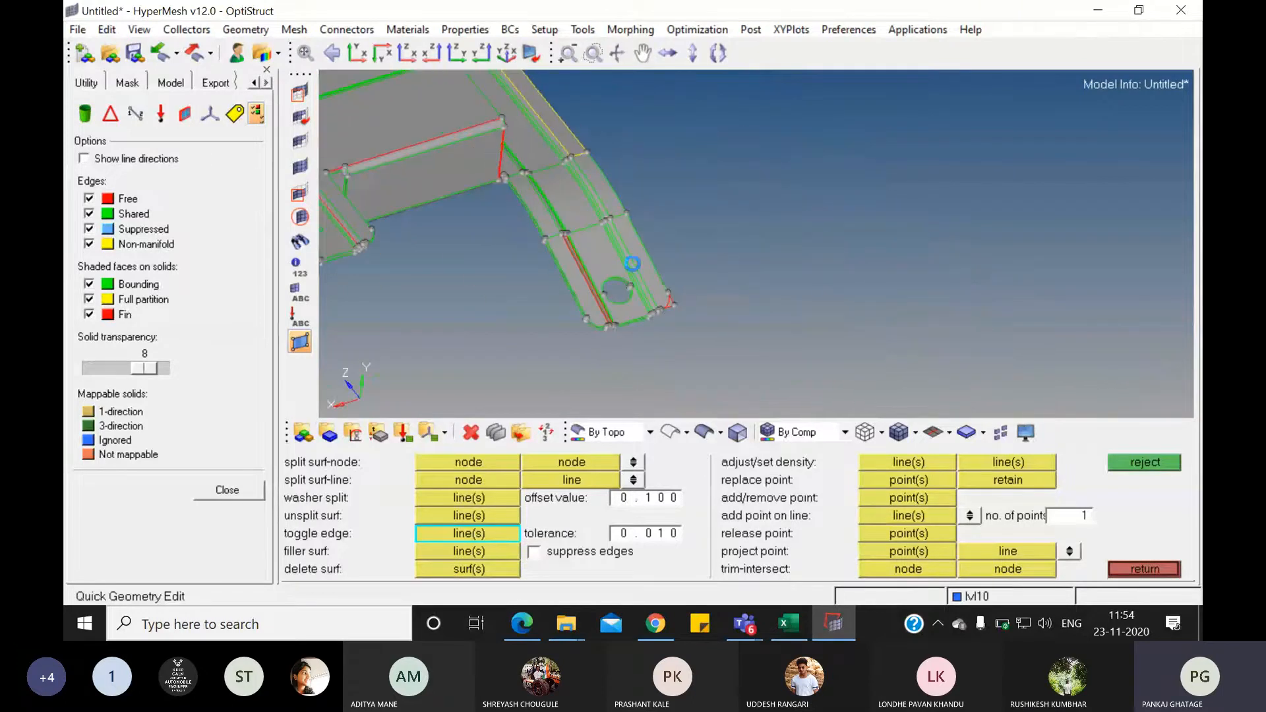
scroll(633, 263, "down", 3)
scroll(561, 161, "up", 3)
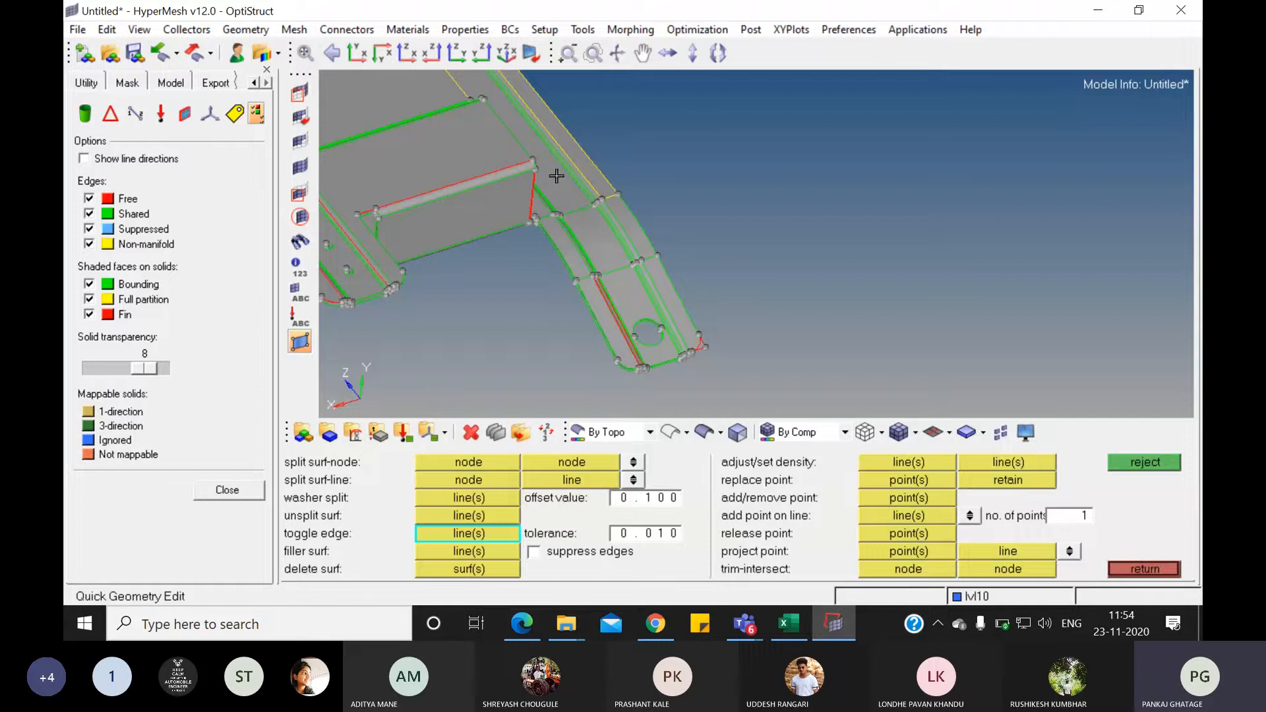
left_click(580, 210)
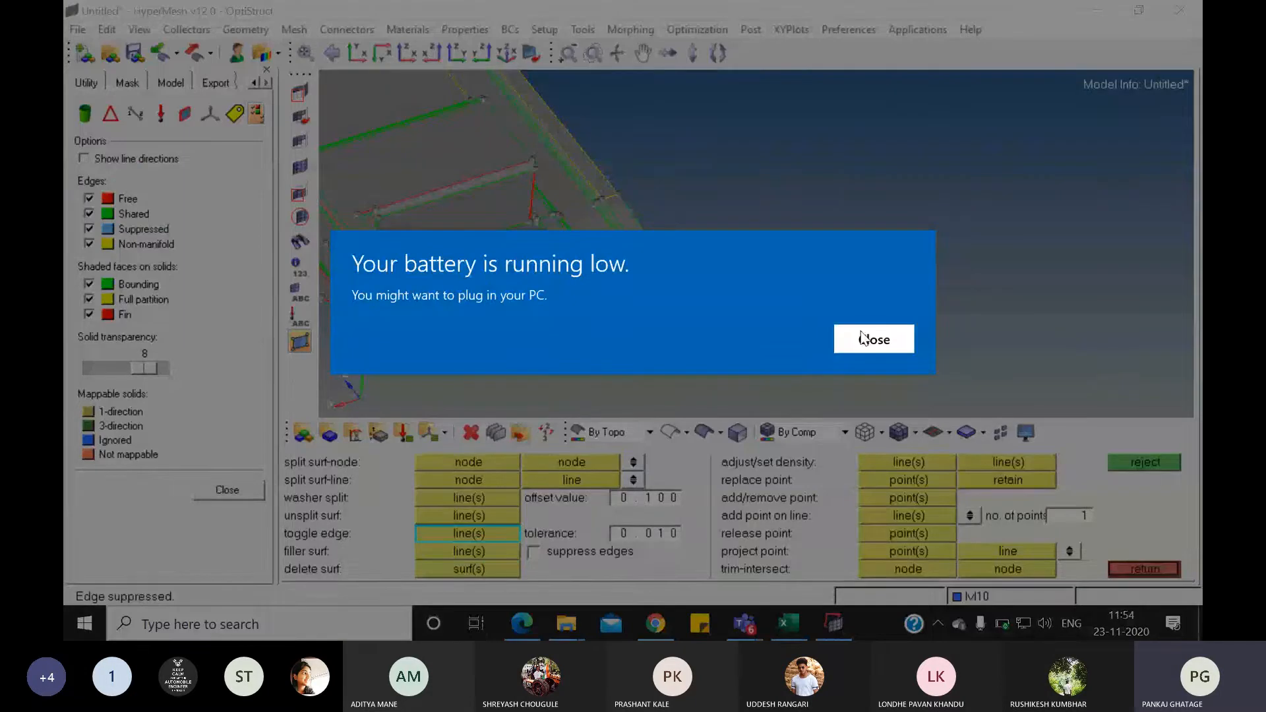
left_click(871, 339)
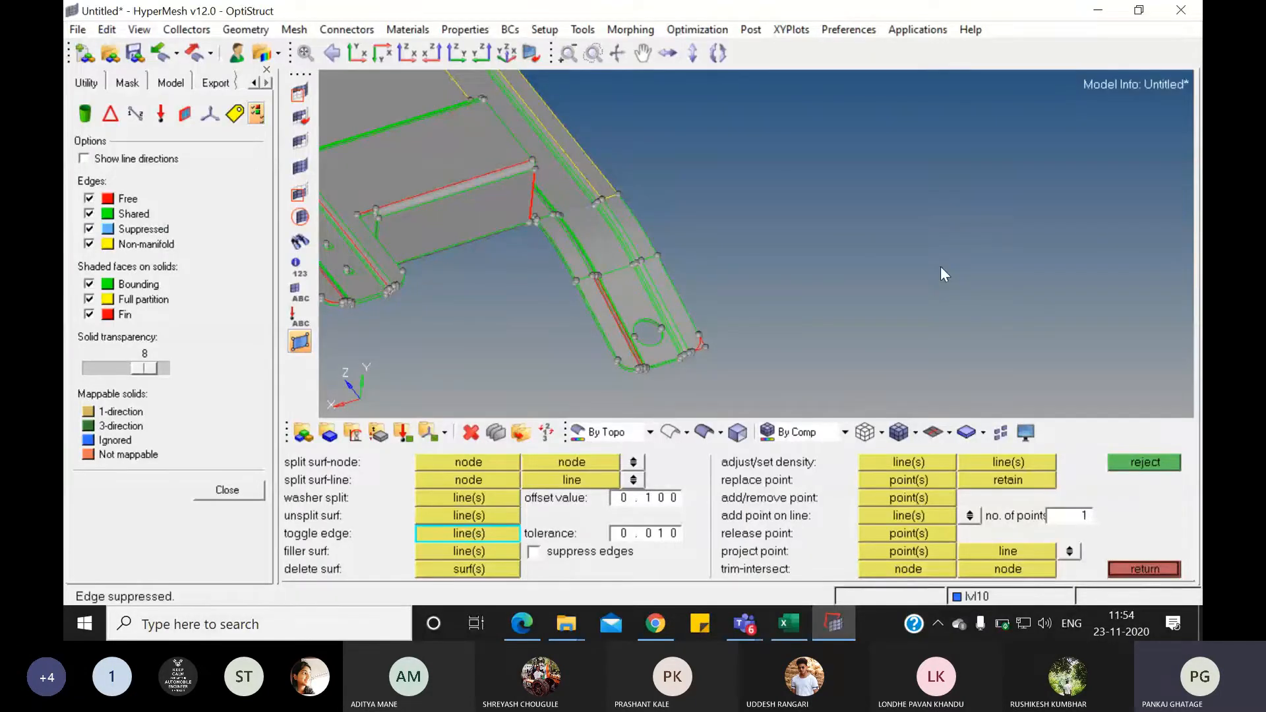
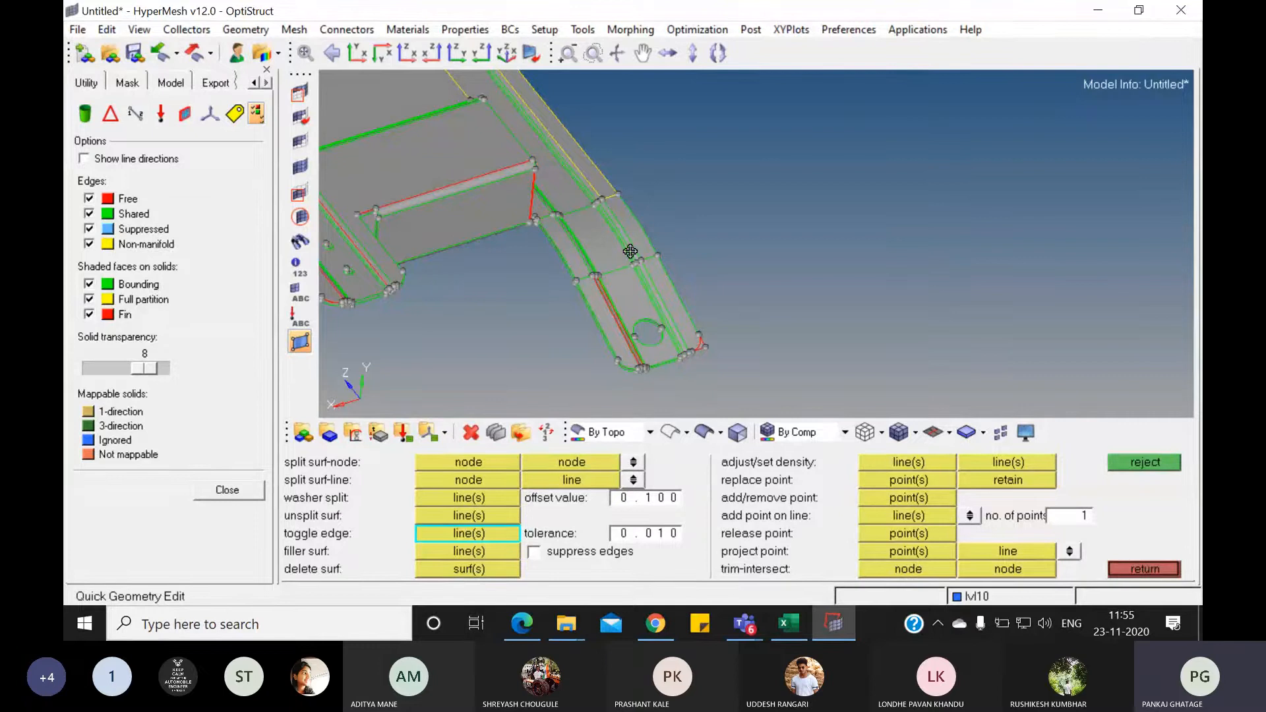
- Examine the non-manifold edges along the narrow flange at the straight end of the arm
scroll(575, 229, "down", 3)
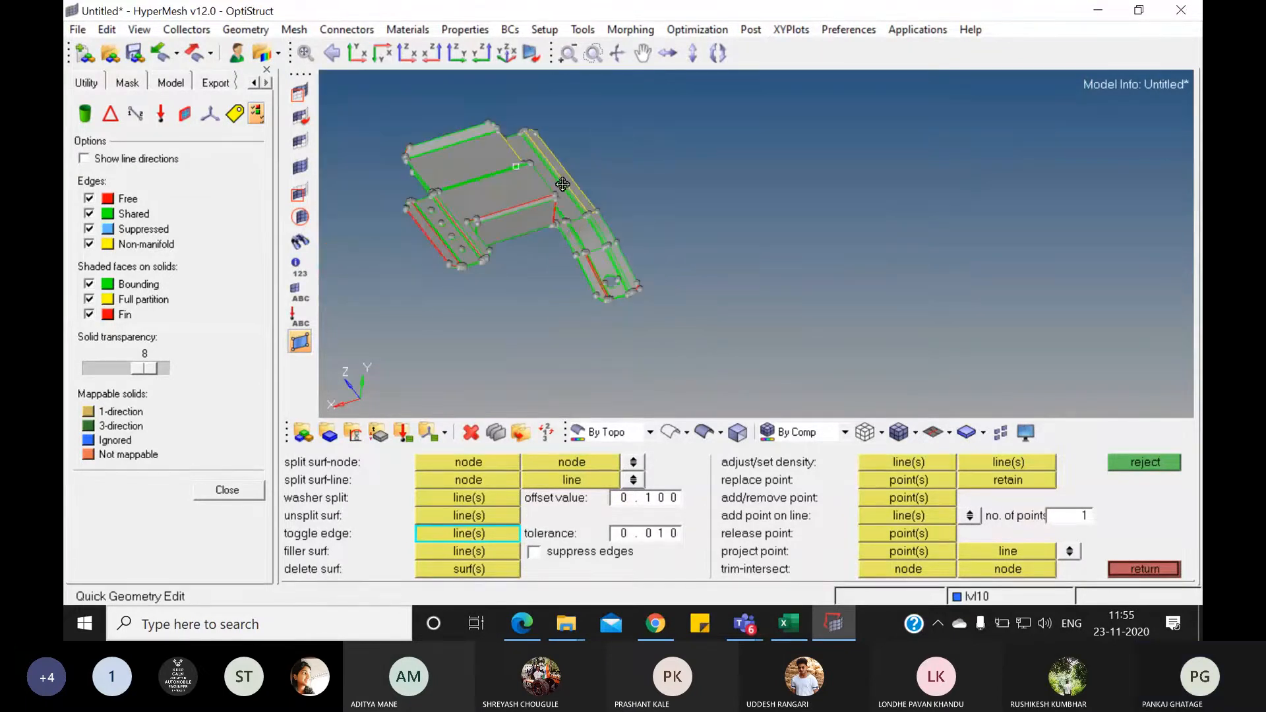
left_click_drag(560, 184, 477, 204, "ctrl")
scroll(574, 151, "up", 3, "ctrl")
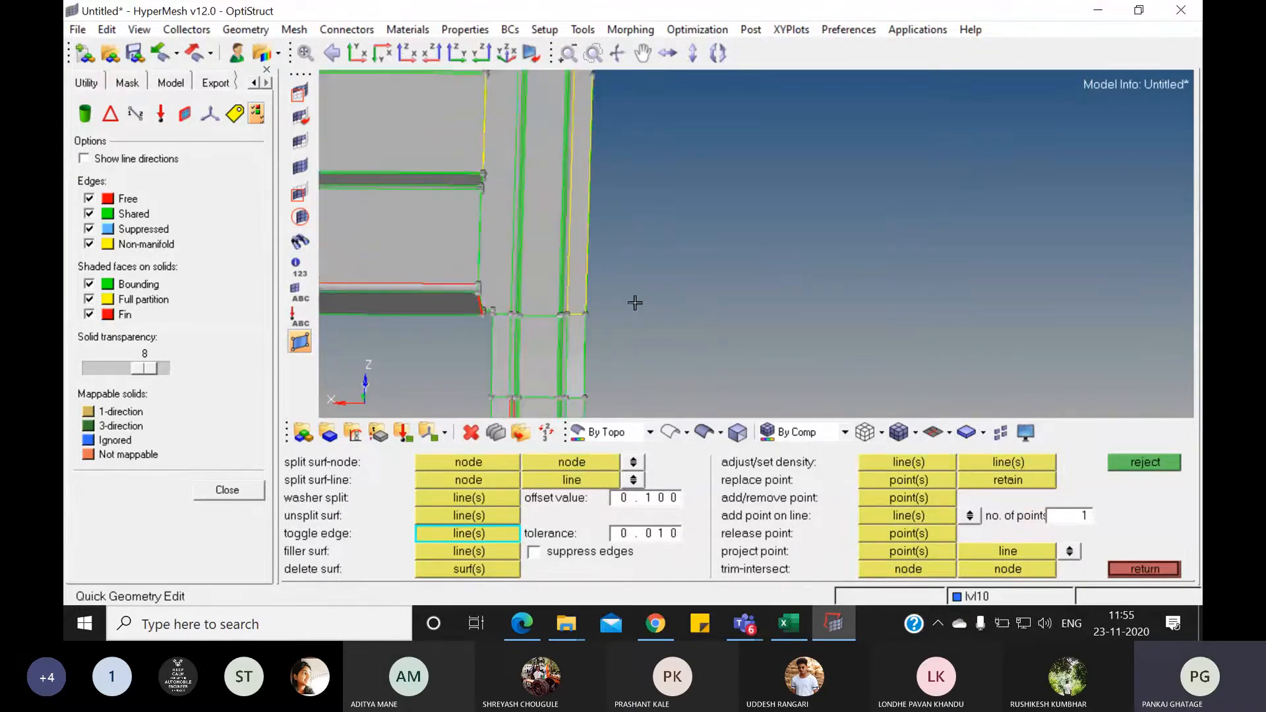
left_click_drag(635, 303, 625, 219, "ctrl")
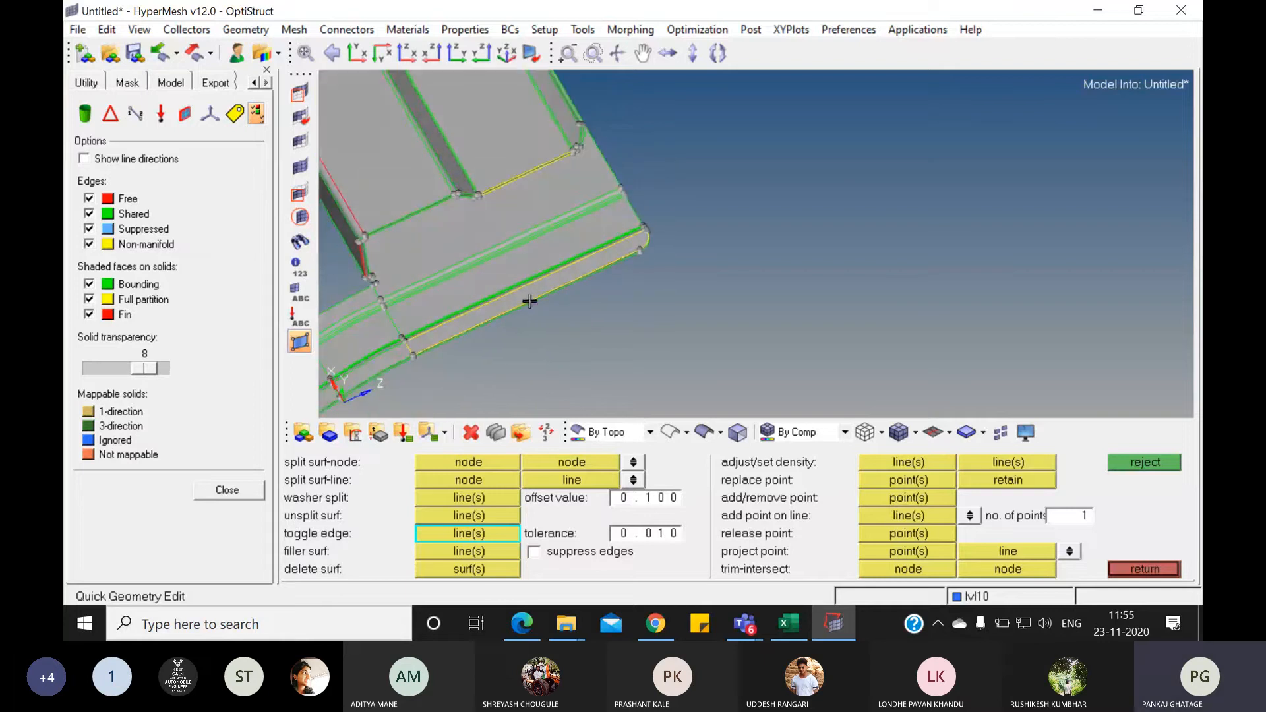
scroll(562, 273, "up", 2, "ctrl")
scroll(562, 273, "up", 1, "ctrl")
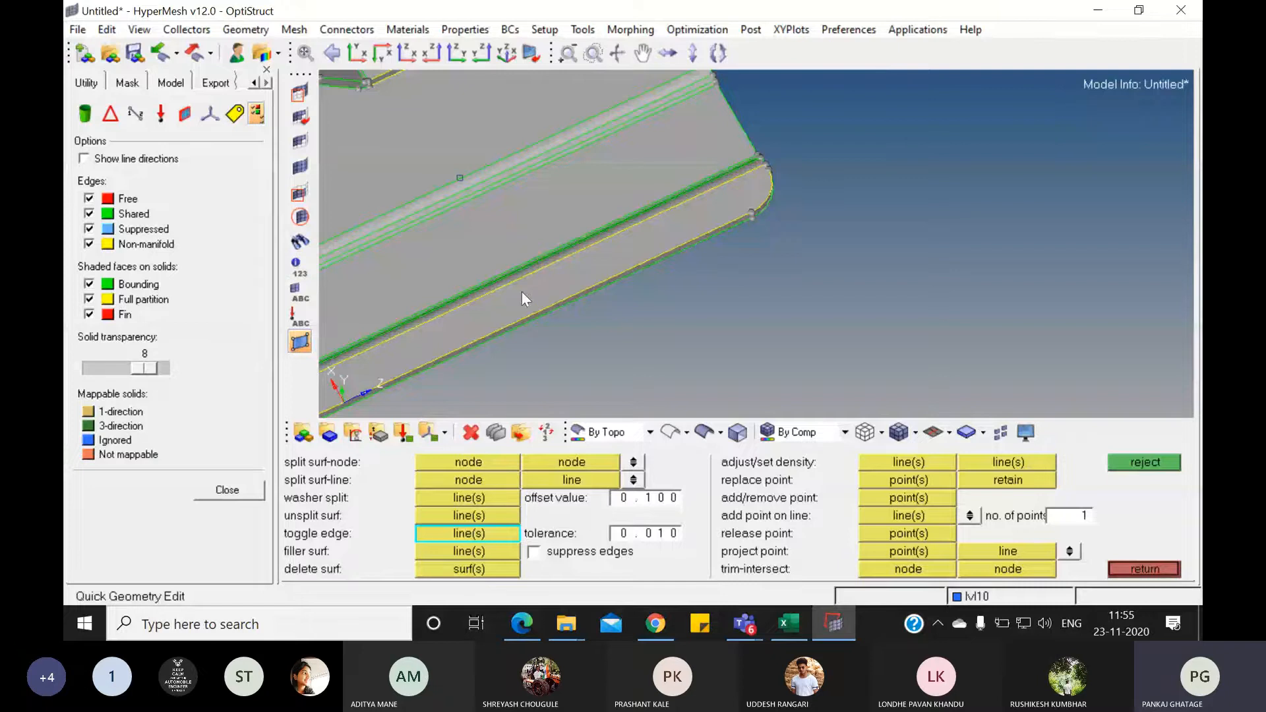
scroll(616, 269, "down", 8)
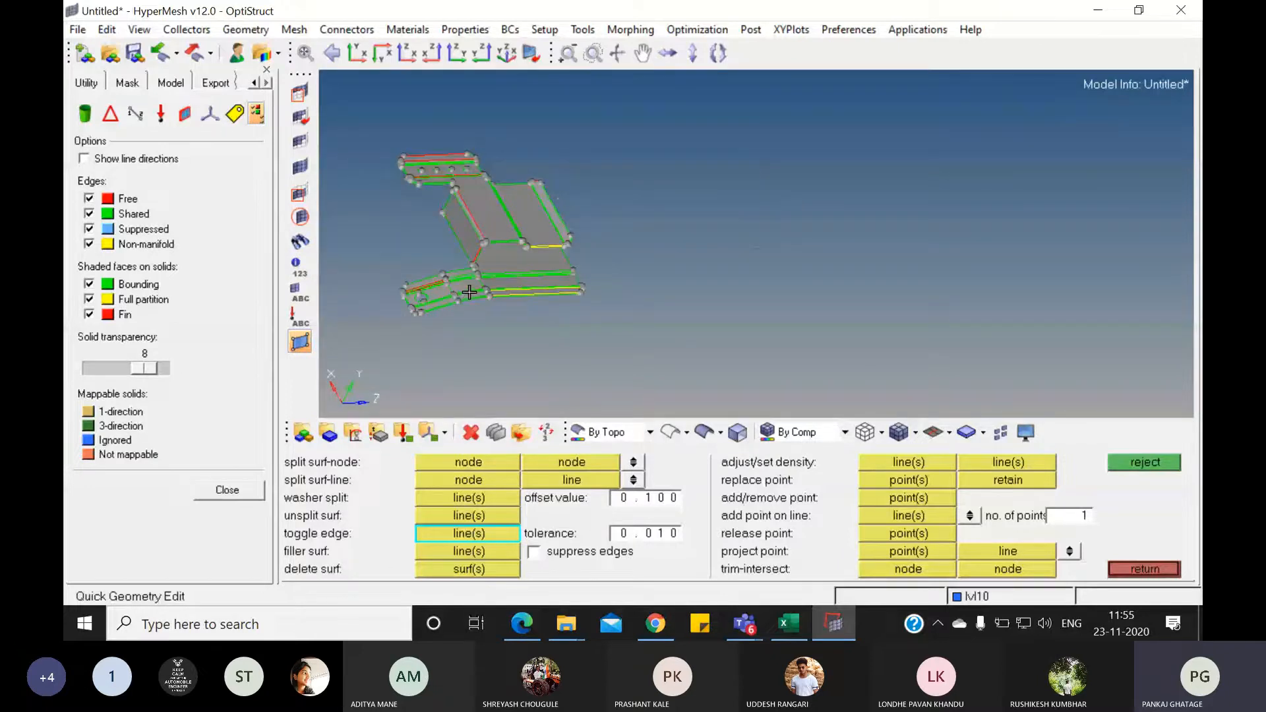
mouse_move(469, 295)
left_mouse_down("ctrl")
mouse_move(508, 251)
mouse_move(474, 302)
left_mouse_up("ctrl")
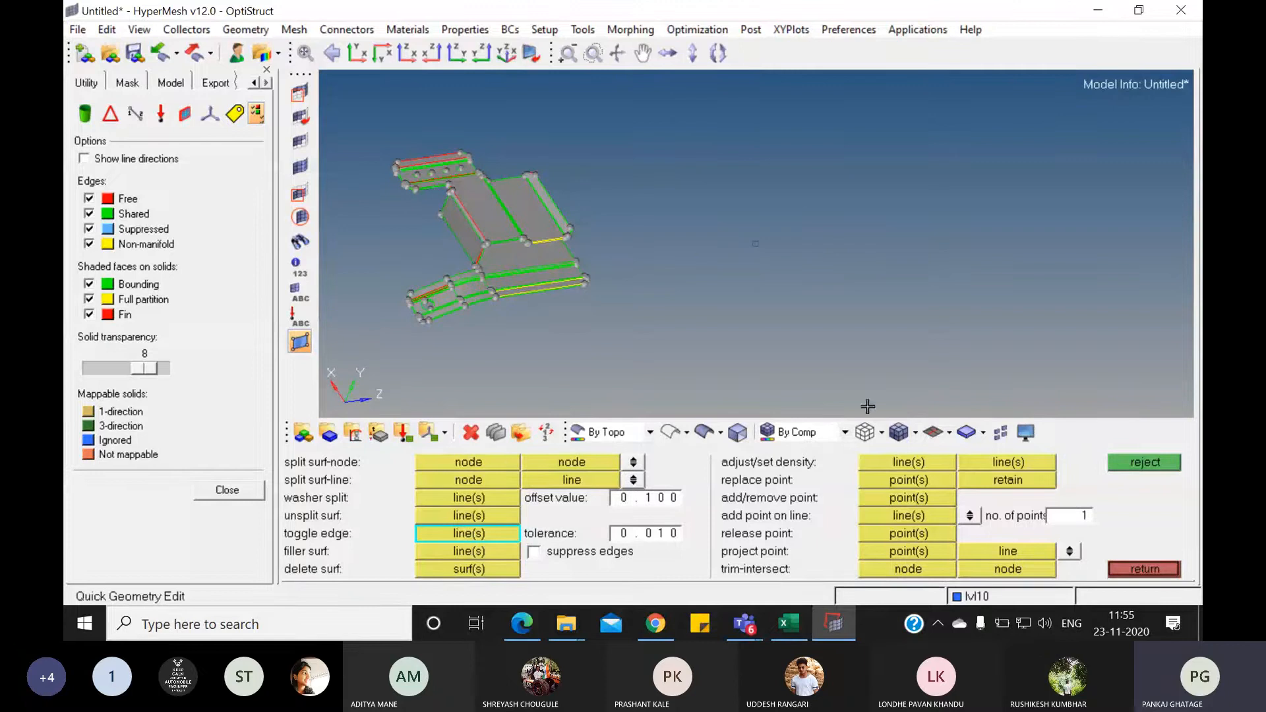
- Show the geometry as wireframe to inspect the clip's free and non-manifold edges, and return it to shaded display
left_click(672, 432)
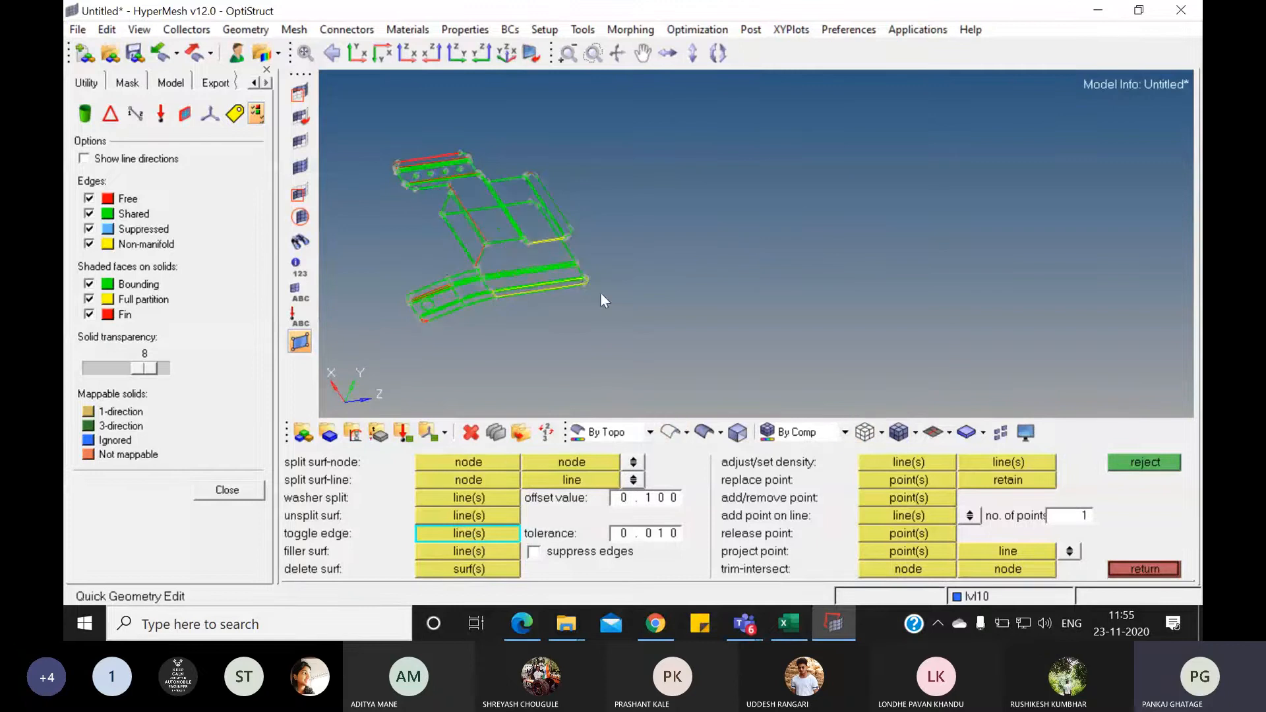
left_click_drag(600, 291, 703, 297, "ctrl")
scroll(499, 267, "up", 3, "ctrl")
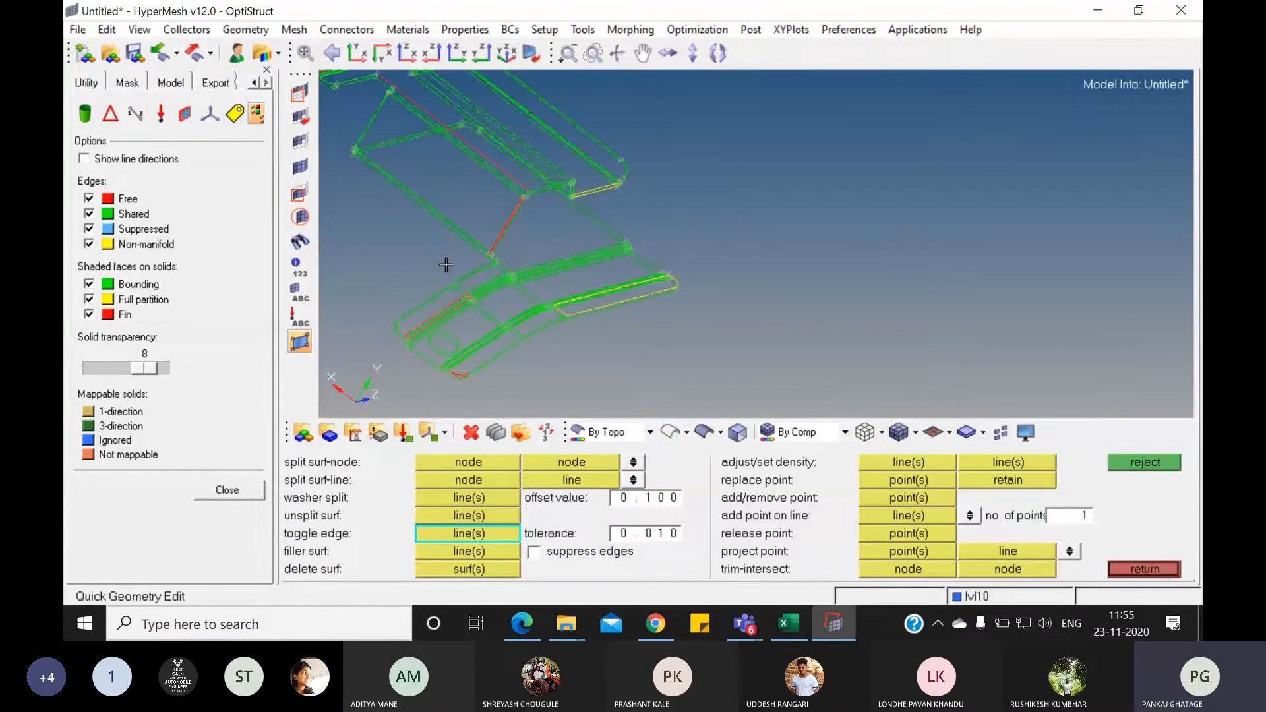
left_click_drag(445, 265, 431, 208, "ctrl")
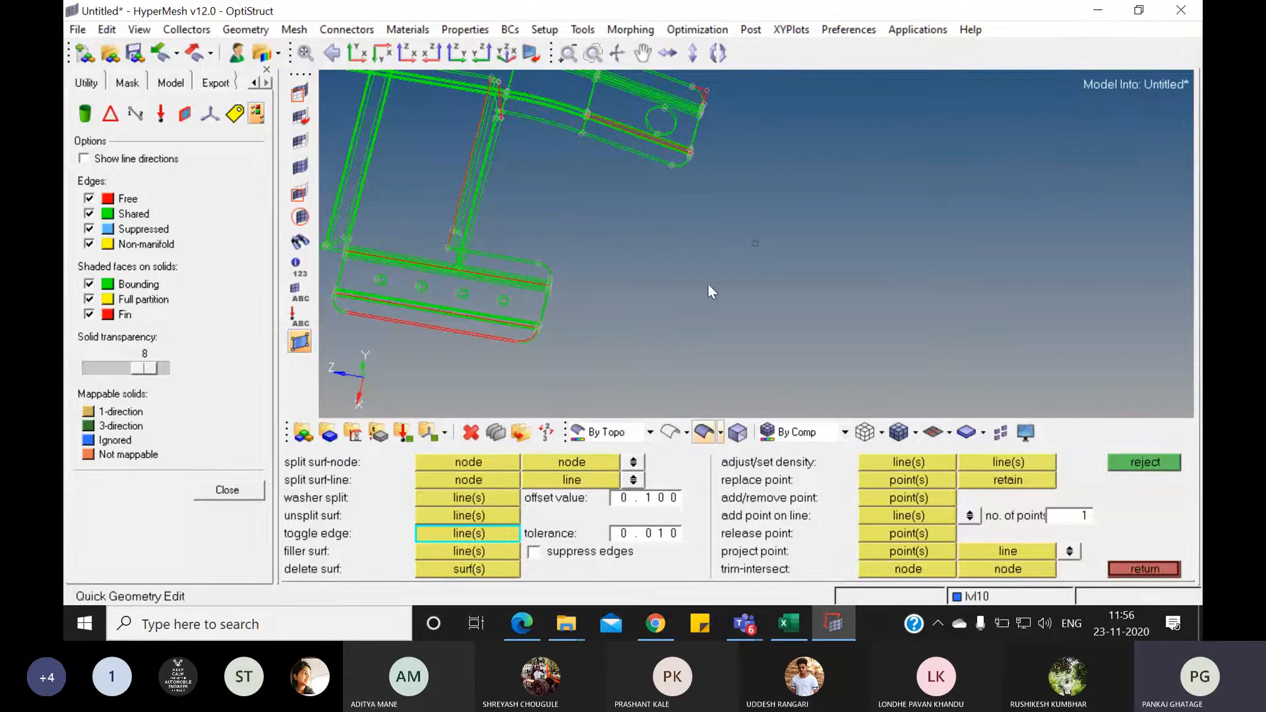
scroll(564, 238, "down", 3, "ctrl")
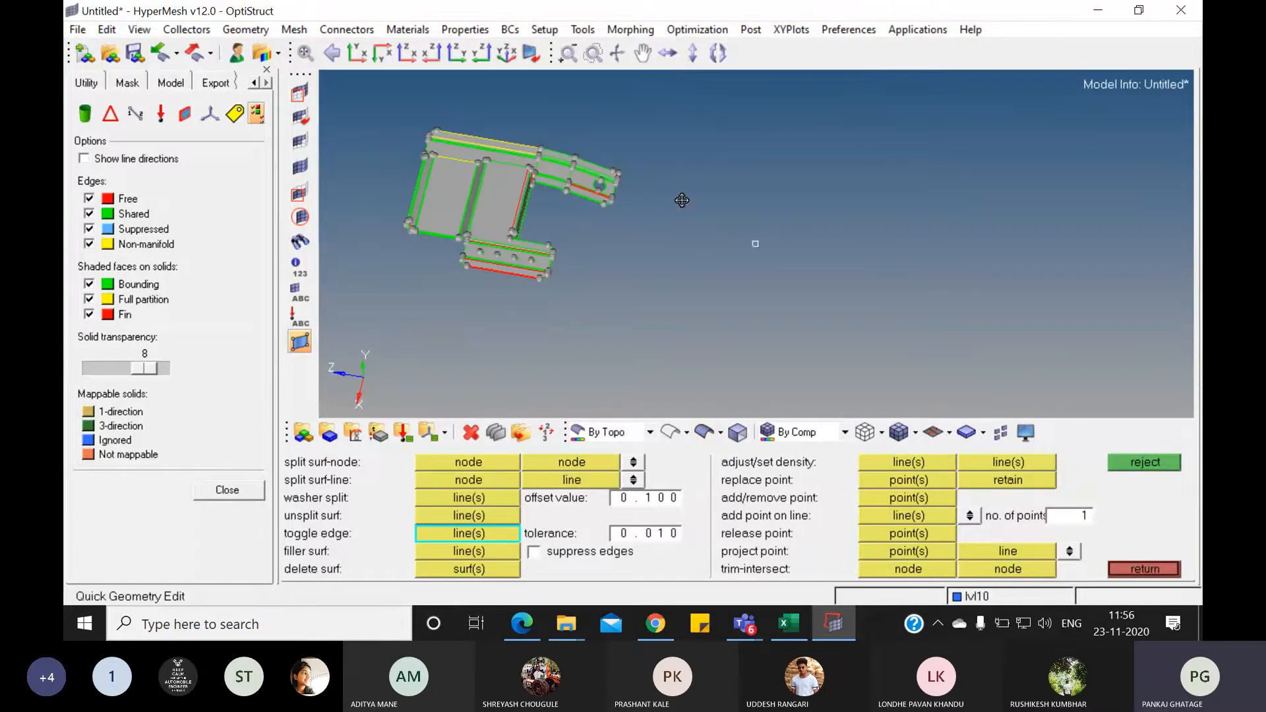
- Leave Quick Edit and examine the free edges at the tip of the arm beside its large hole
mouse_move(681, 201)
left_mouse_down("ctrl")
mouse_move(612, 259)
mouse_move(519, 237)
mouse_move(461, 187)
mouse_move(588, 128)
left_mouse_up("ctrl")
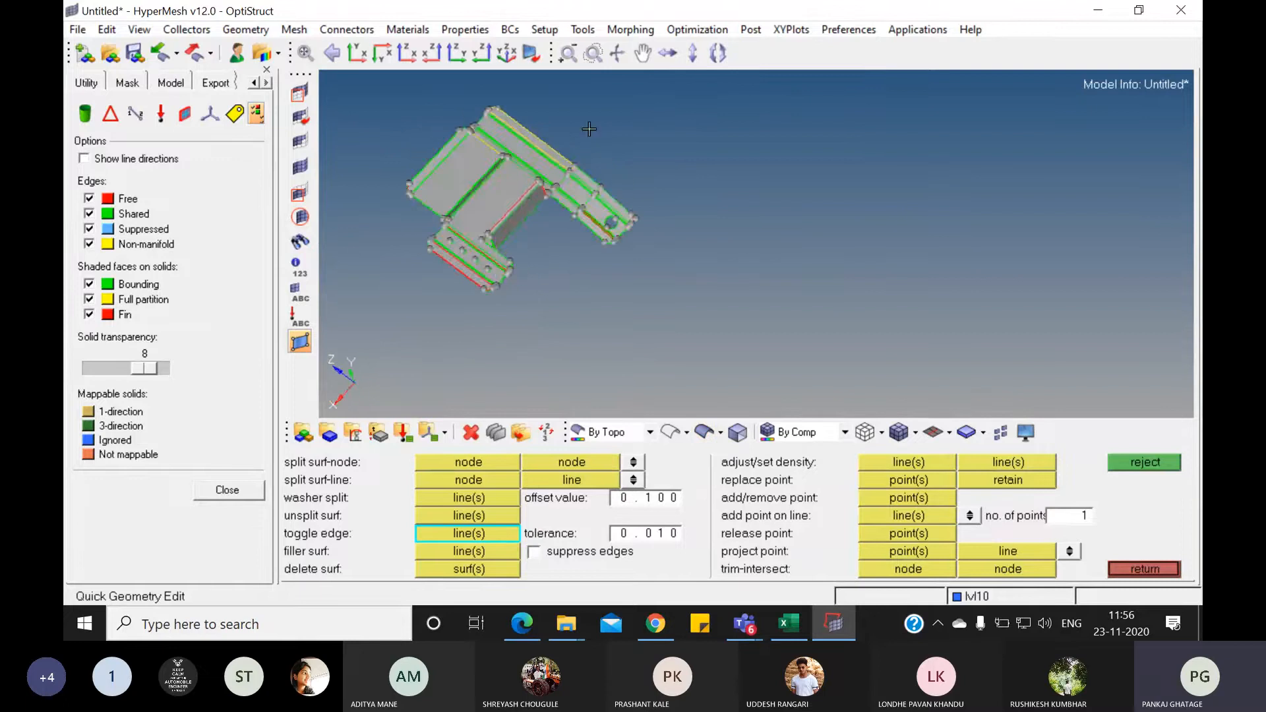
left_click_drag(523, 224, 683, 312, "ctrl")
left_click(1155, 569)
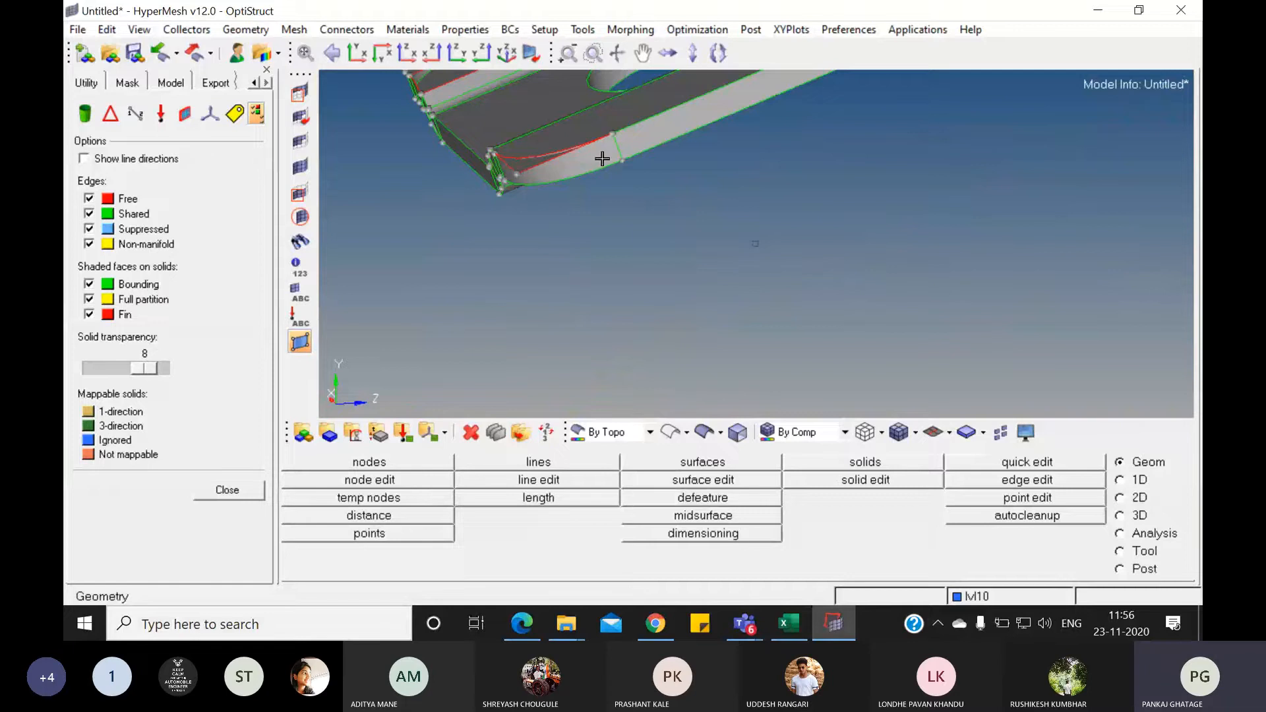
left_click_drag(602, 158, 597, 165, "ctrl")
scroll(634, 200, "down", 1, "ctrl")
scroll(633, 200, "down", 3, "ctrl")
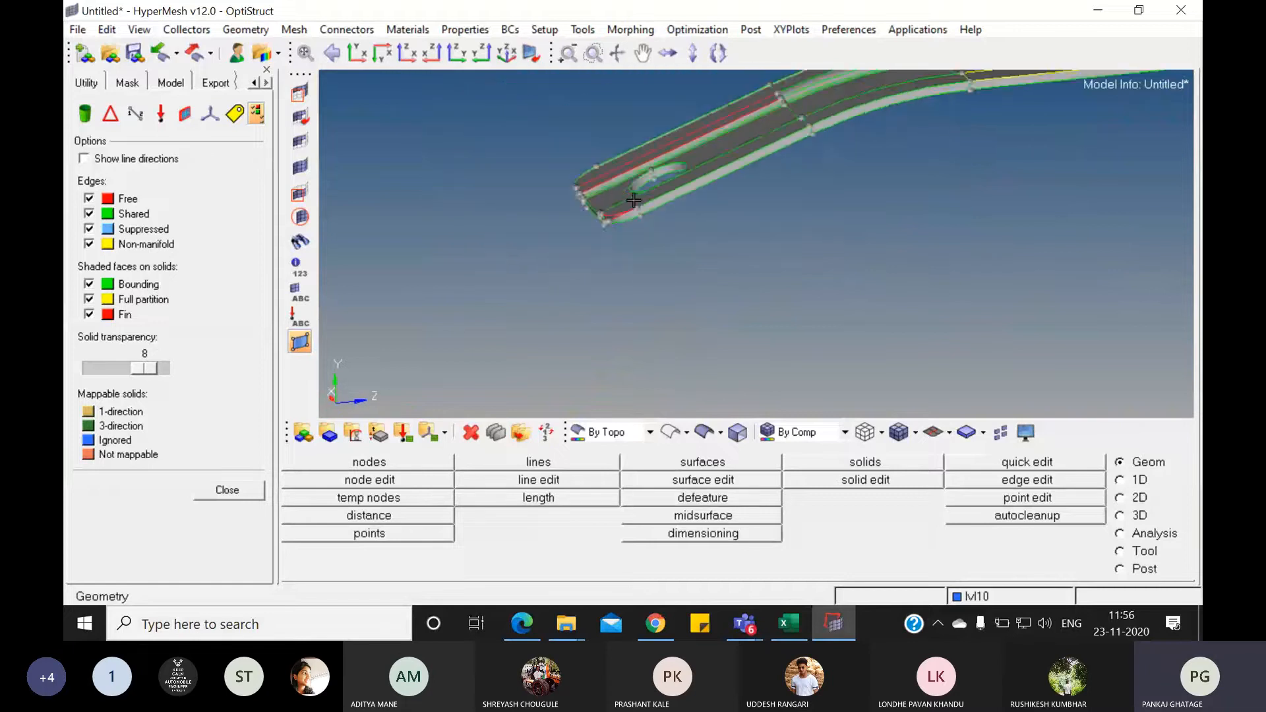
scroll(636, 211, "up", 5, "ctrl")
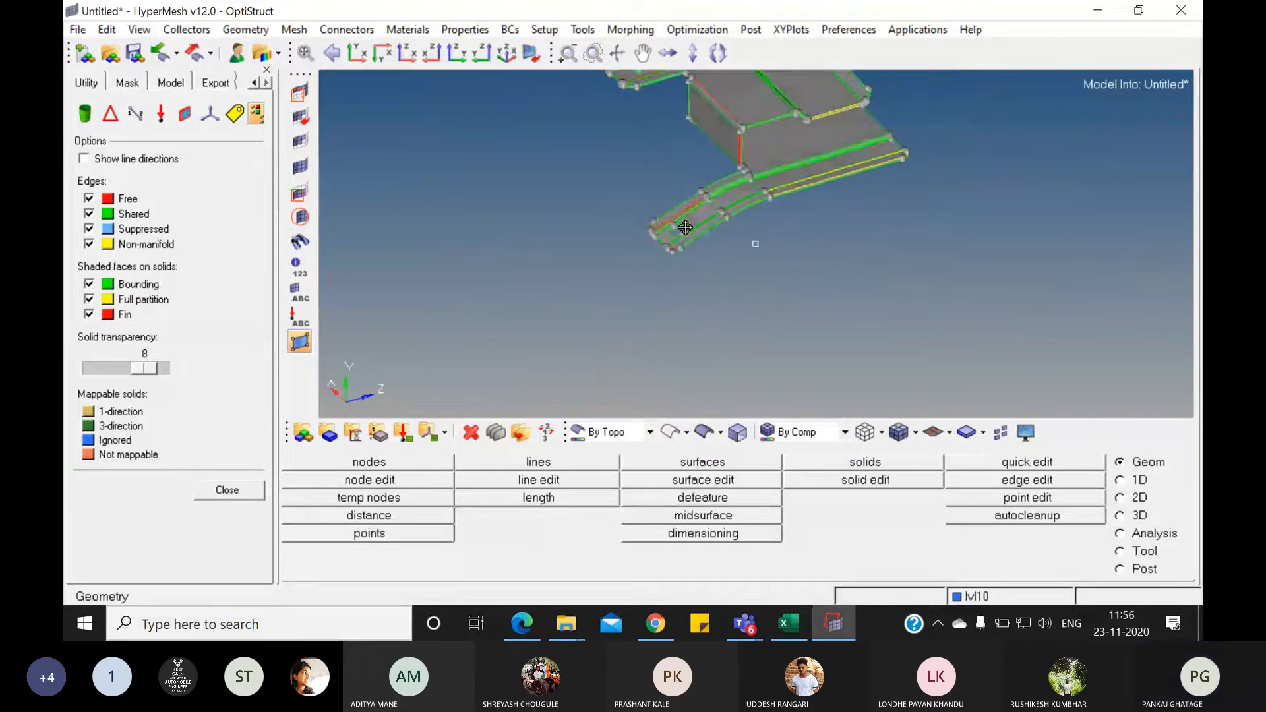
- Trim the flat surface at the arm's tip corner with the curved free edge, using Surface Edit's trim with lines, normal to surface
scroll(658, 229, "up", 1, "ctrl")
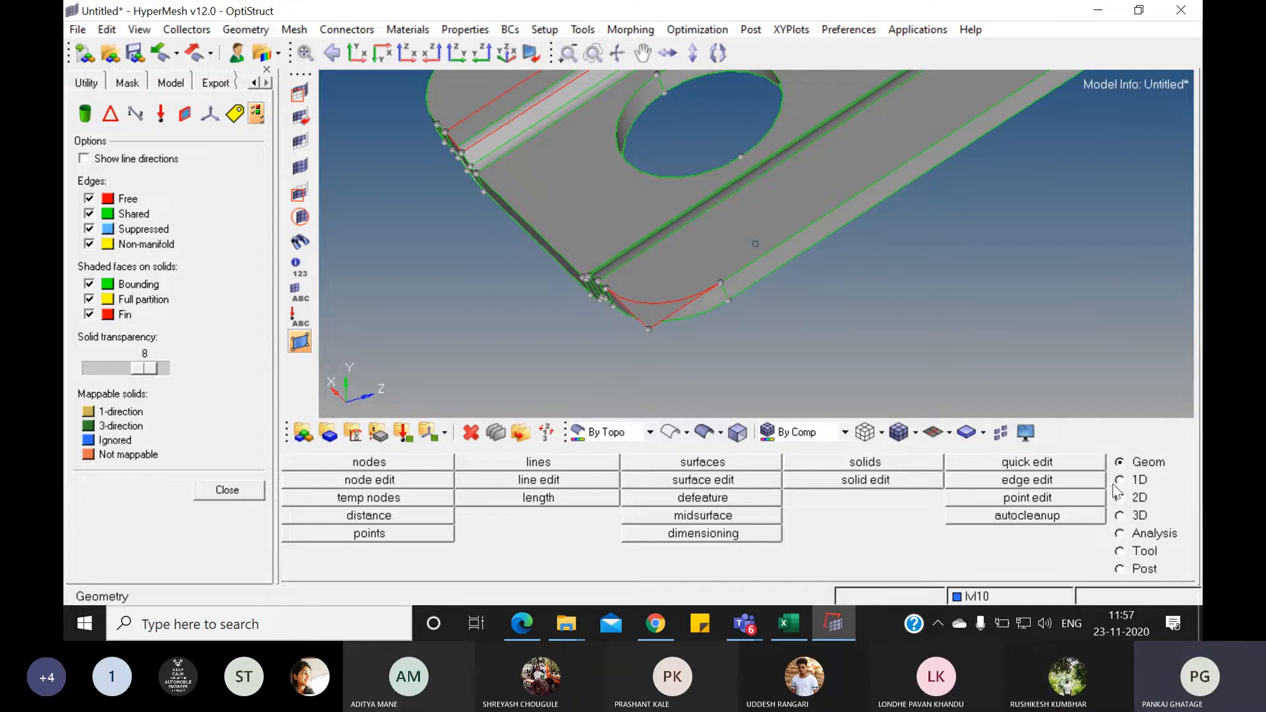
left_click(702, 486)
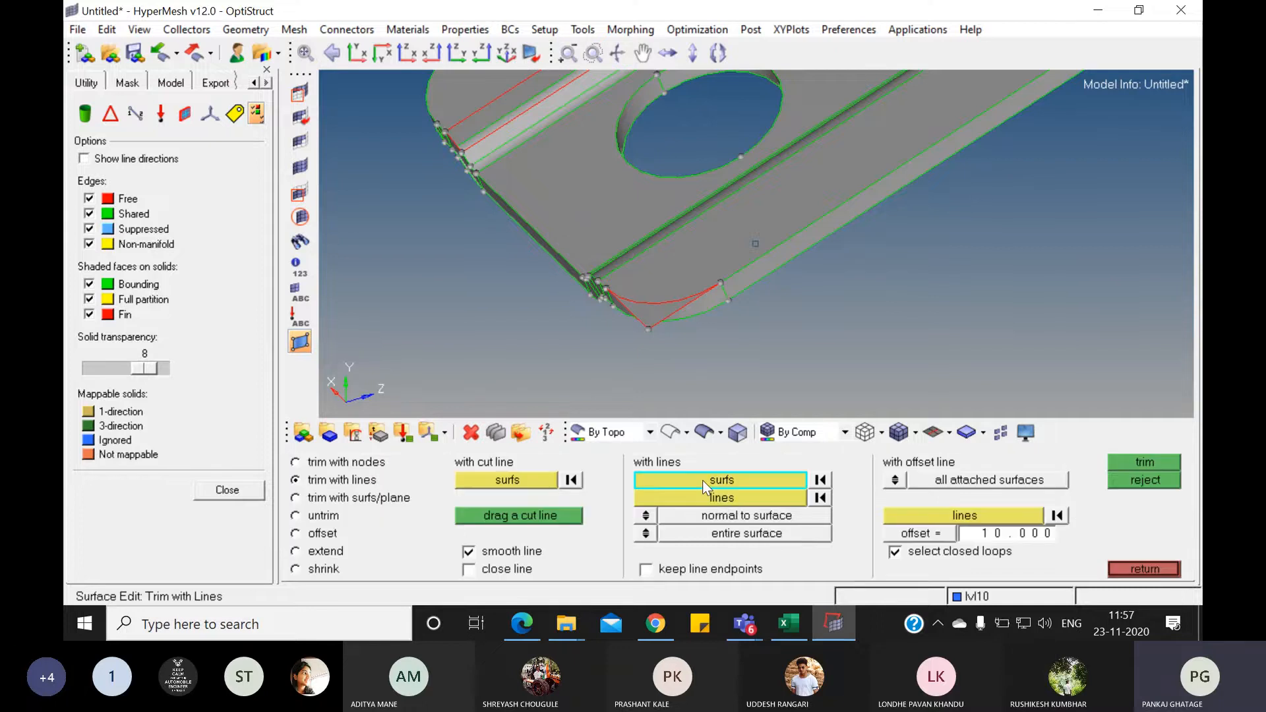
left_click(339, 464)
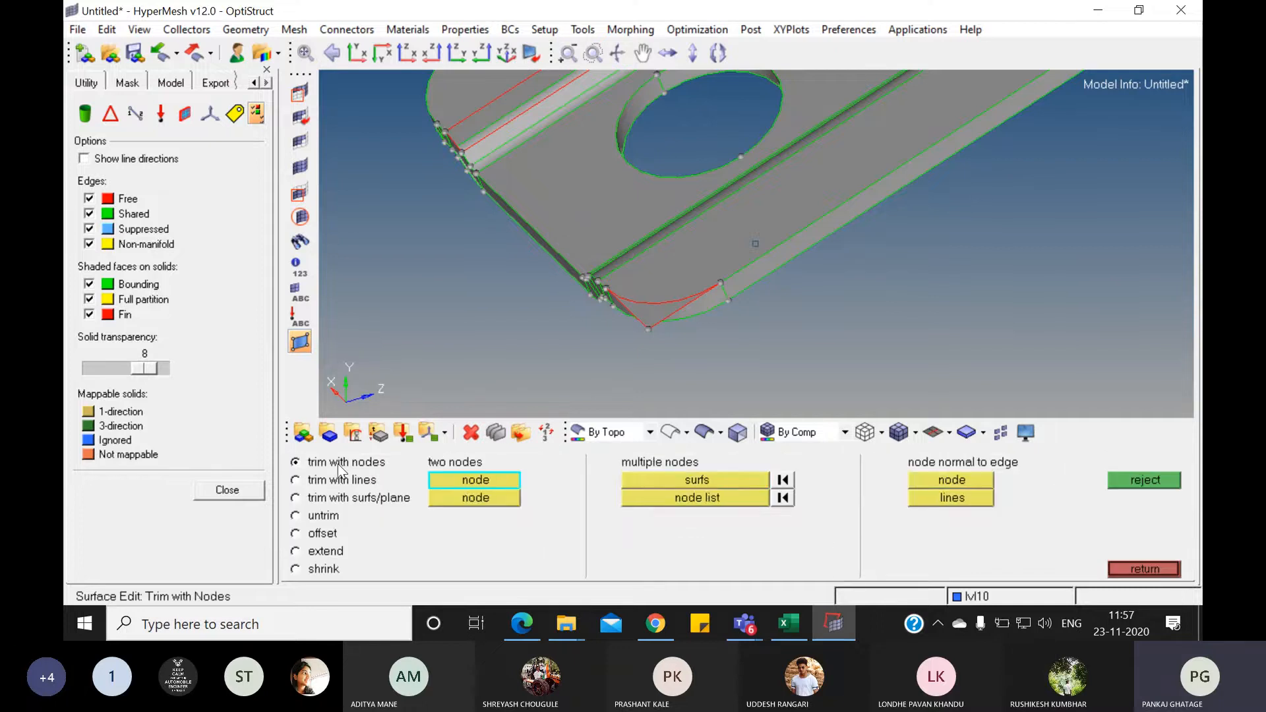
left_click(353, 481)
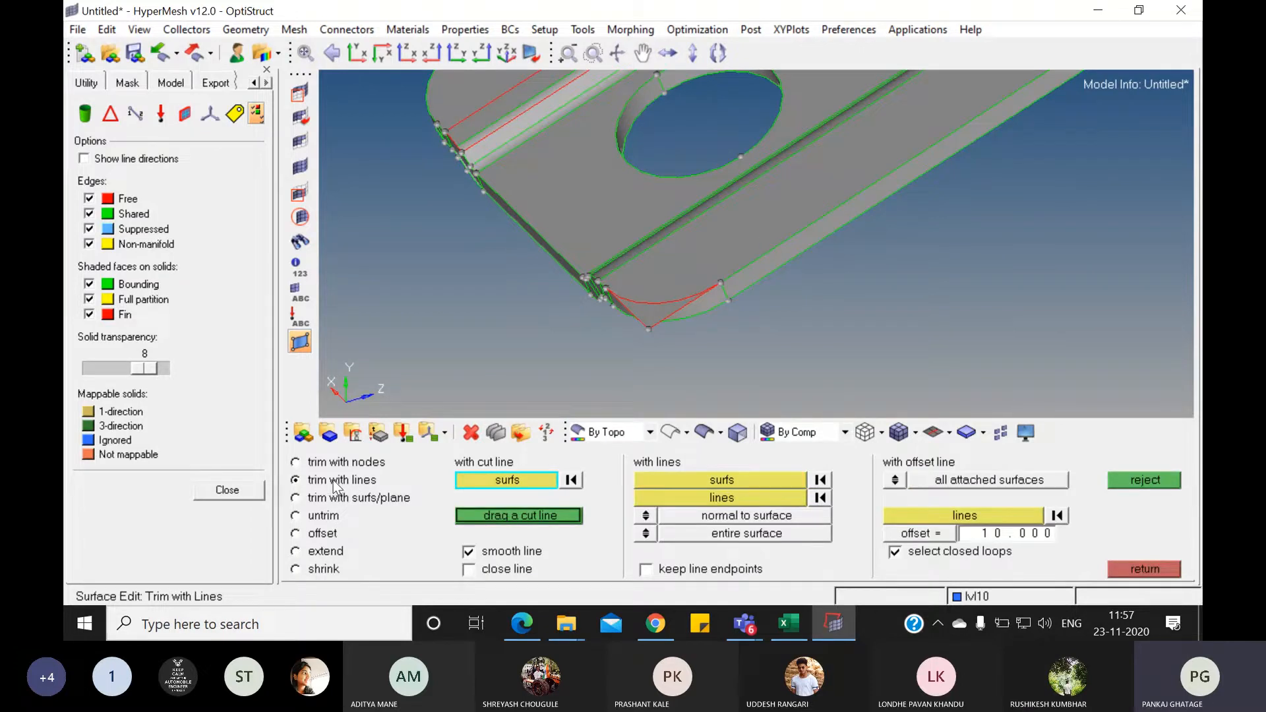
left_click(757, 482)
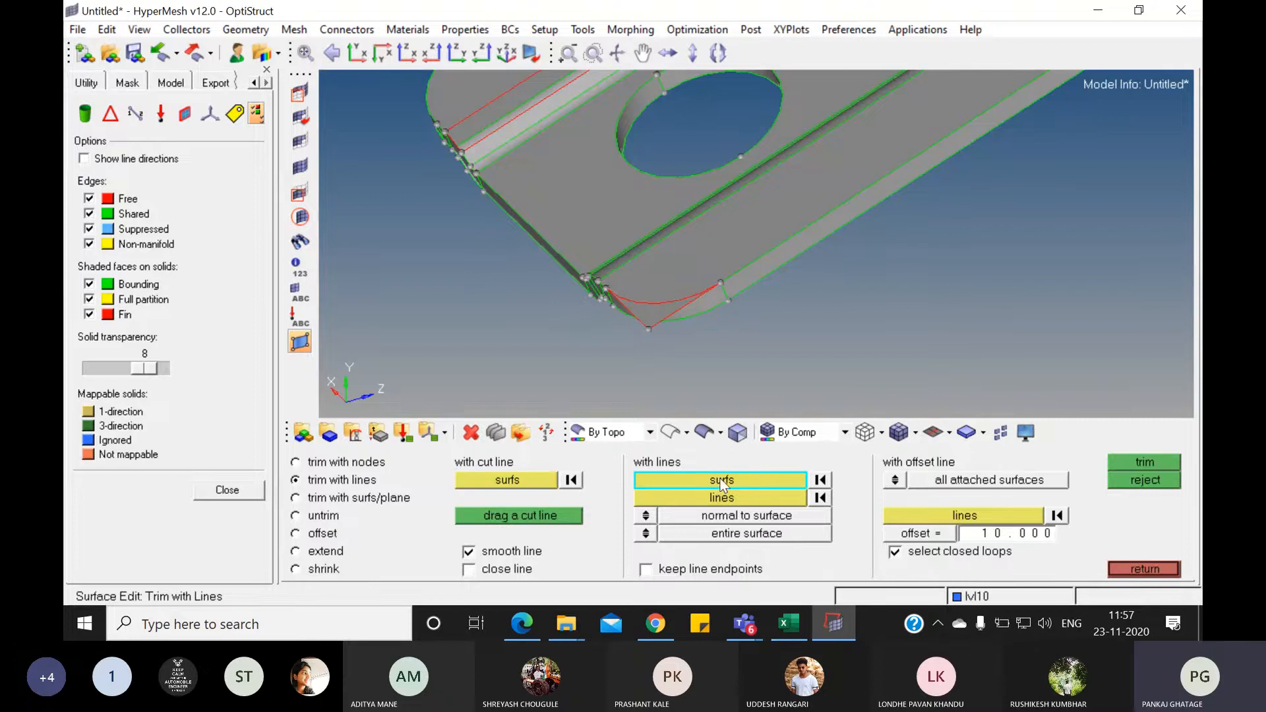
left_click(685, 275)
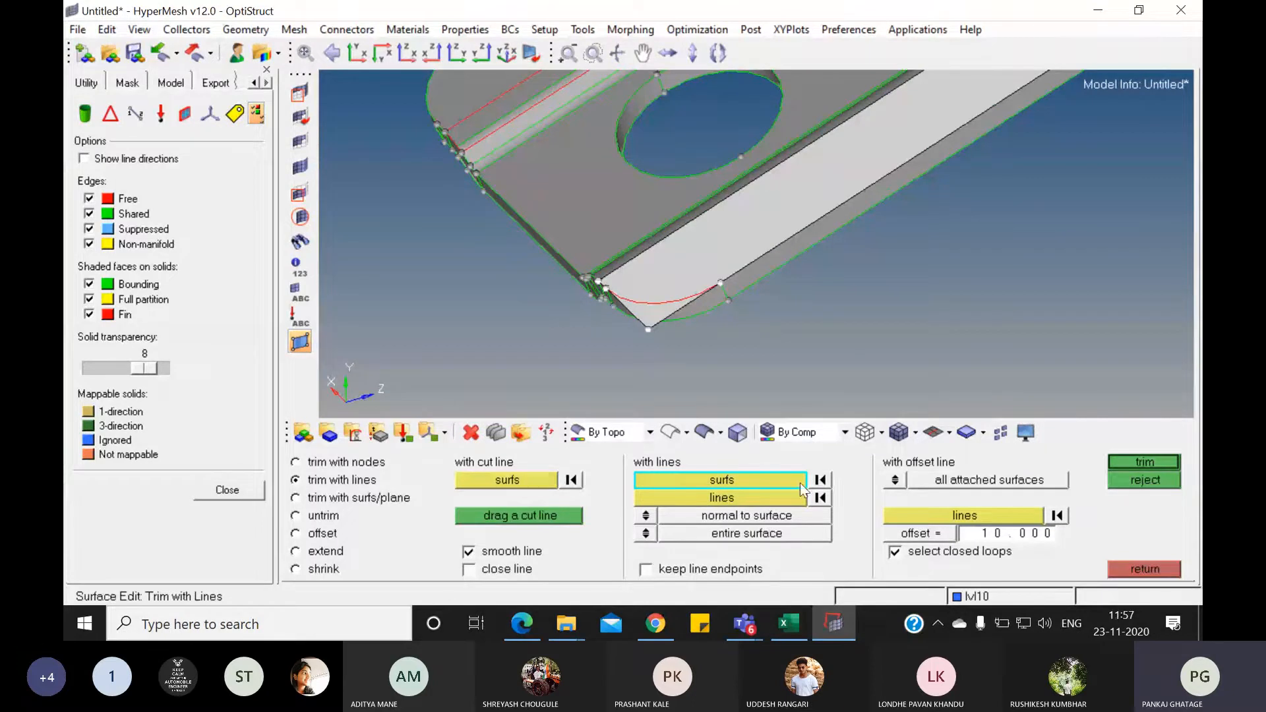
left_click(738, 500)
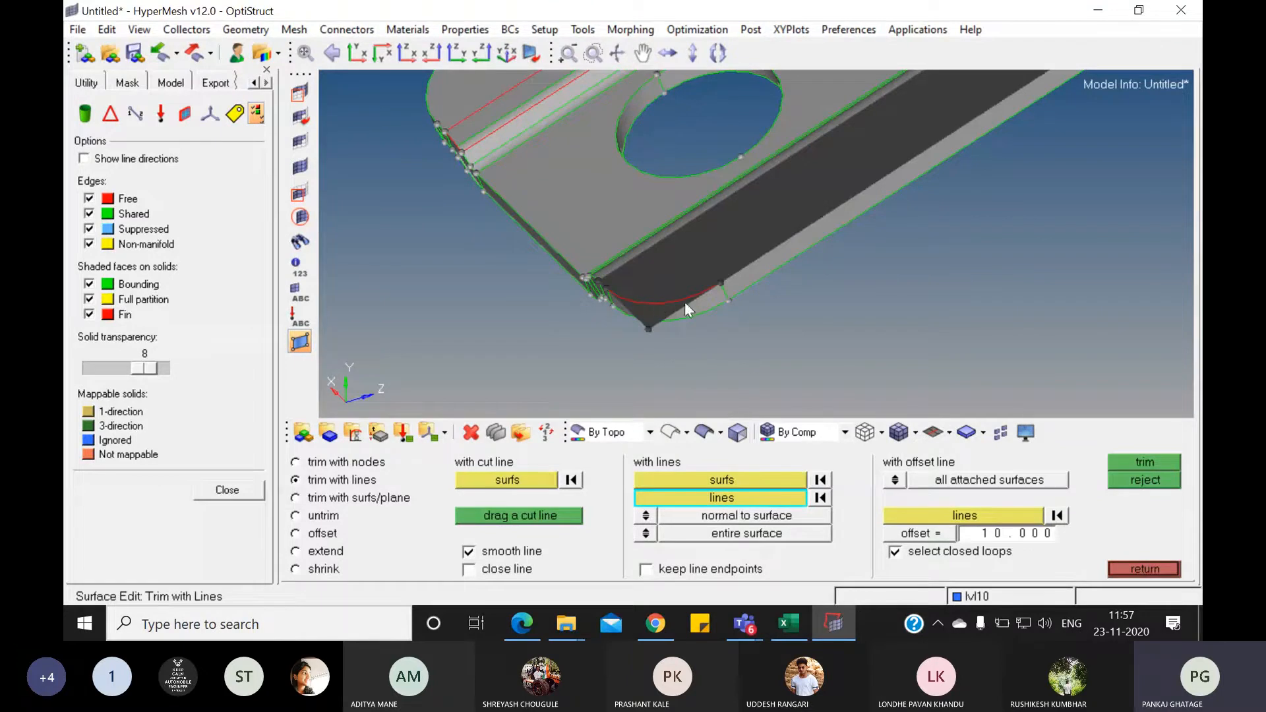
left_click(658, 304)
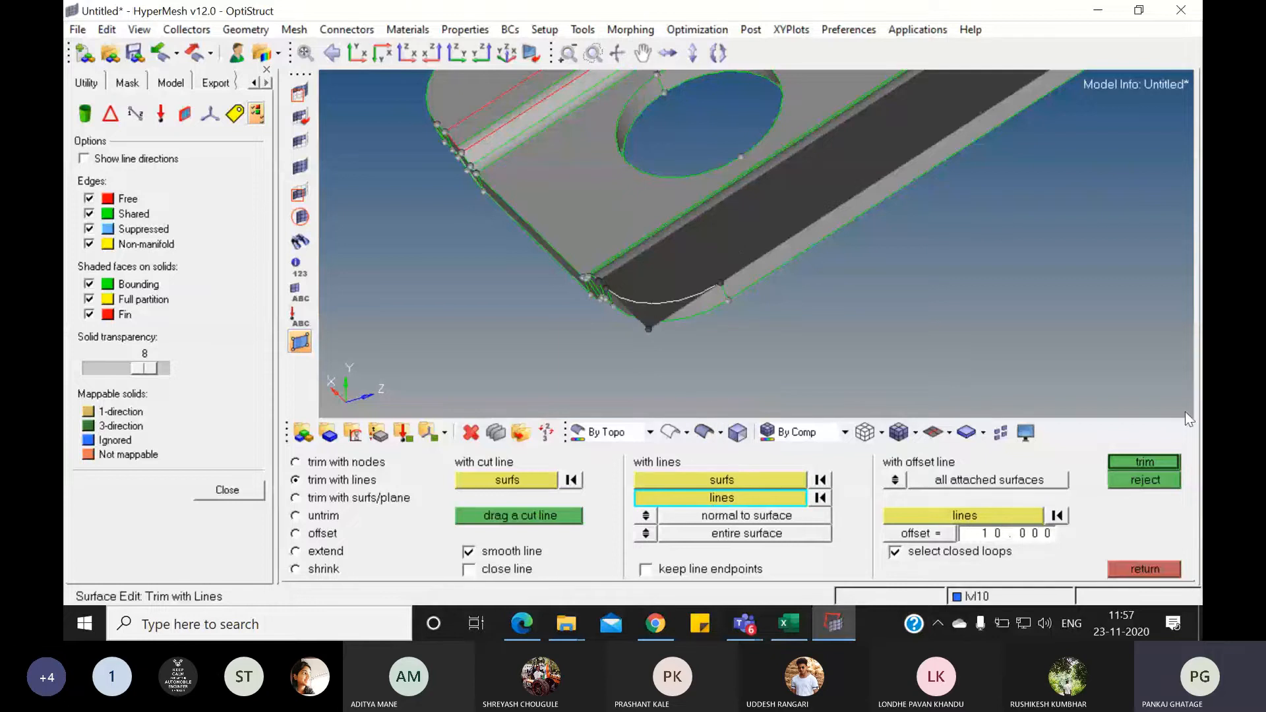
left_click(1151, 465)
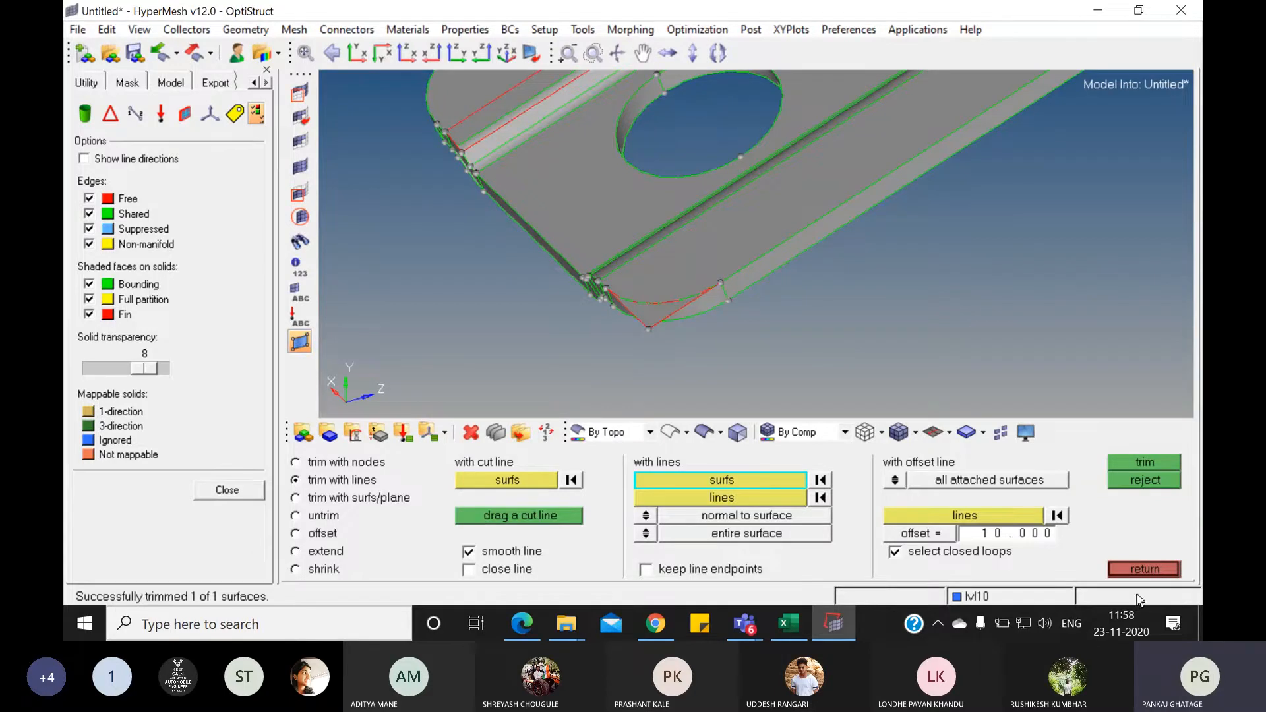
left_click(1143, 571)
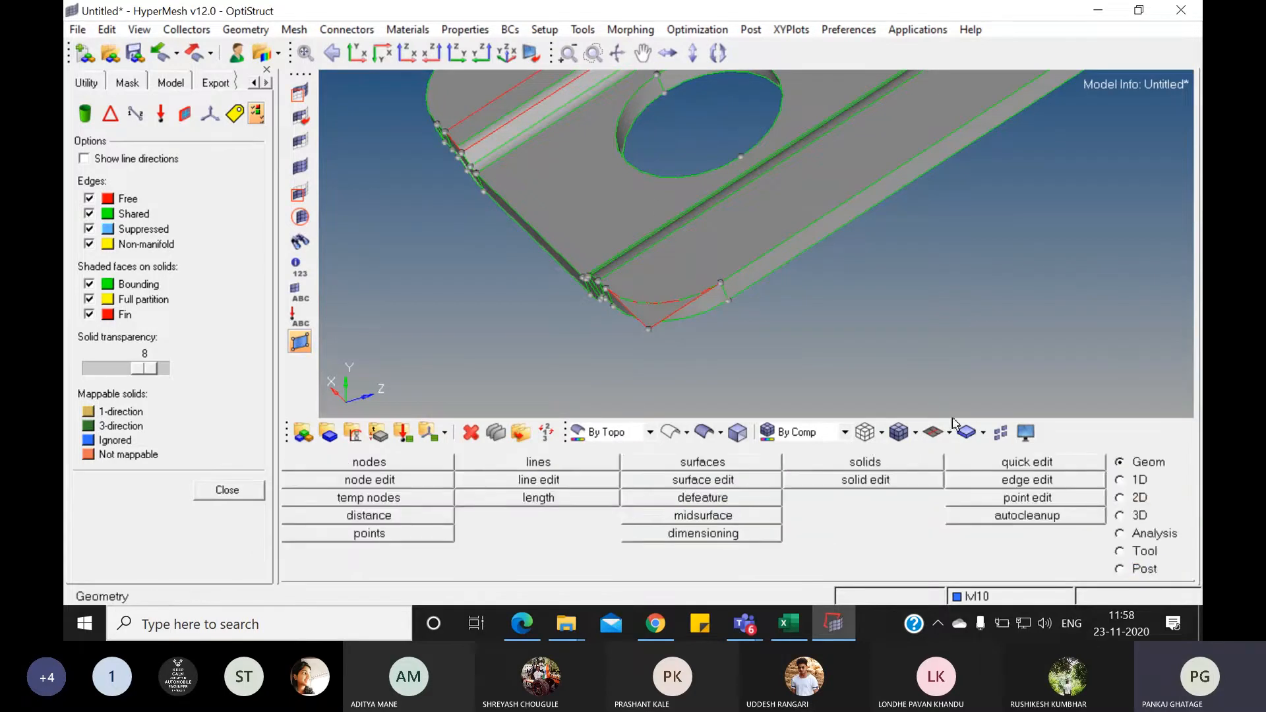
- Delete the pointed leftover surface outside the curved edge at the arm's tip corner
left_click(471, 435)
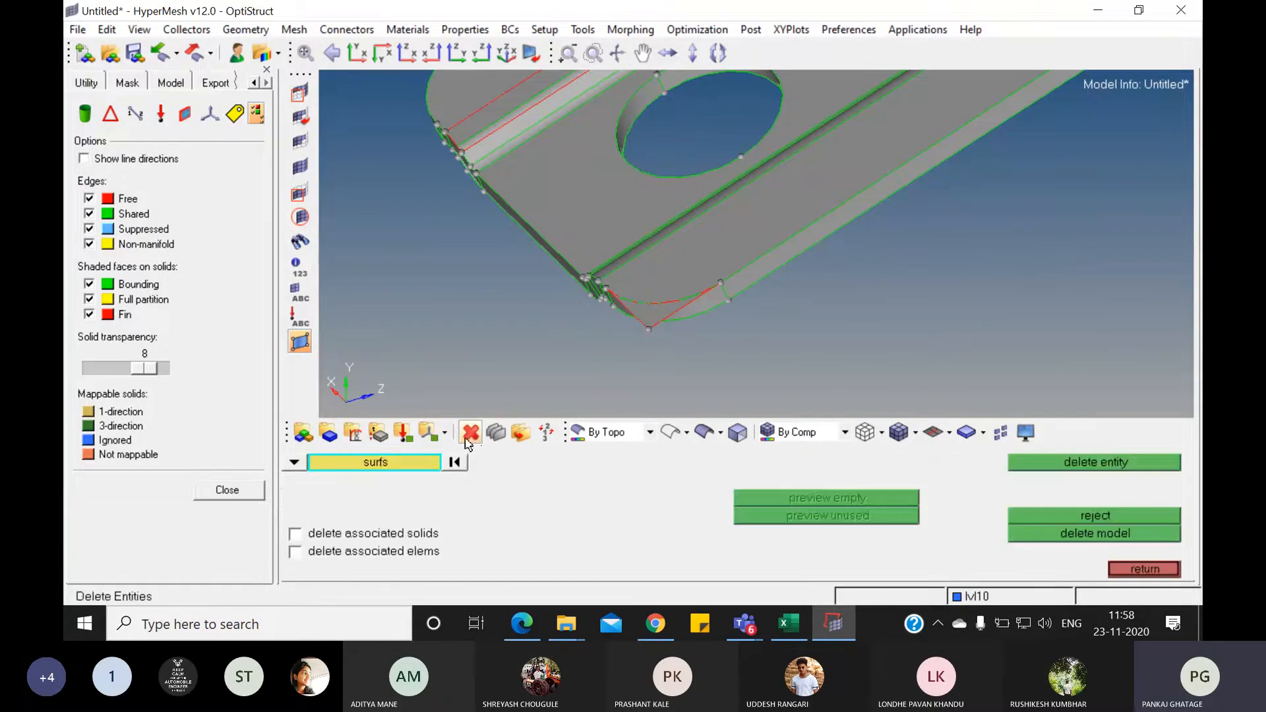
left_click(294, 461)
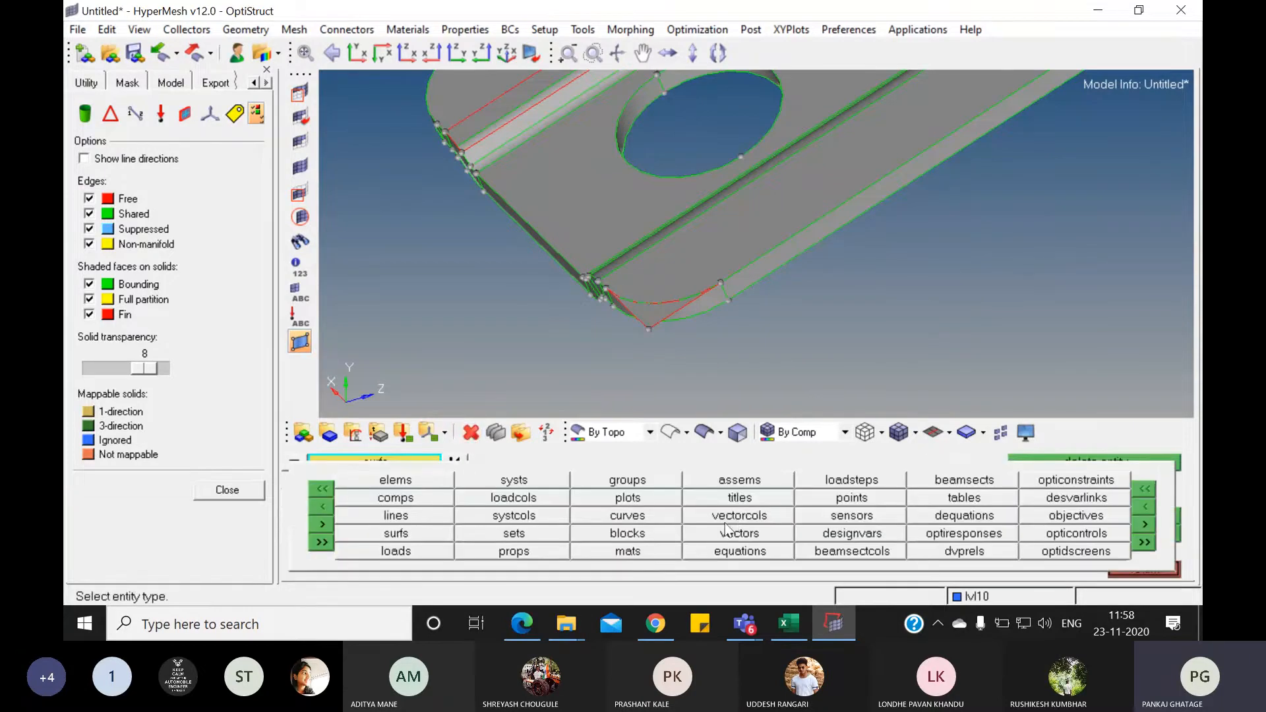
left_click(395, 539)
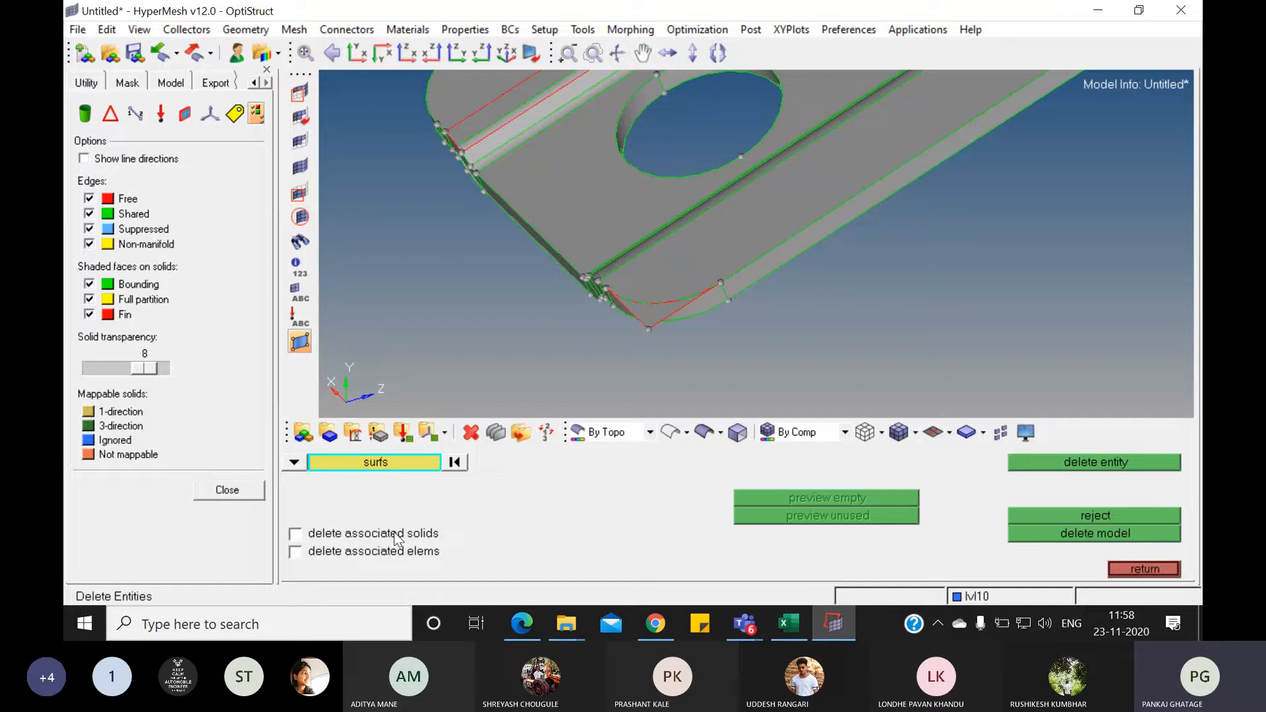
left_click(655, 310)
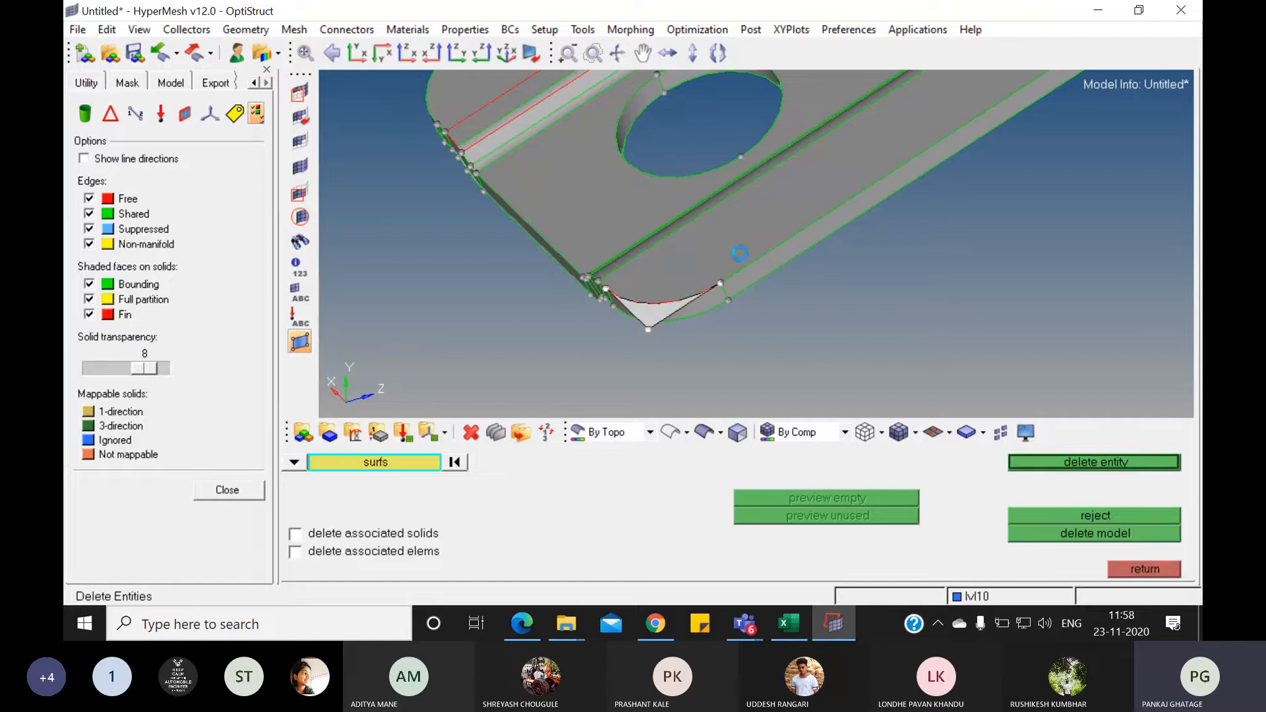
left_click(752, 265)
right_click(727, 241)
left_click(1126, 462)
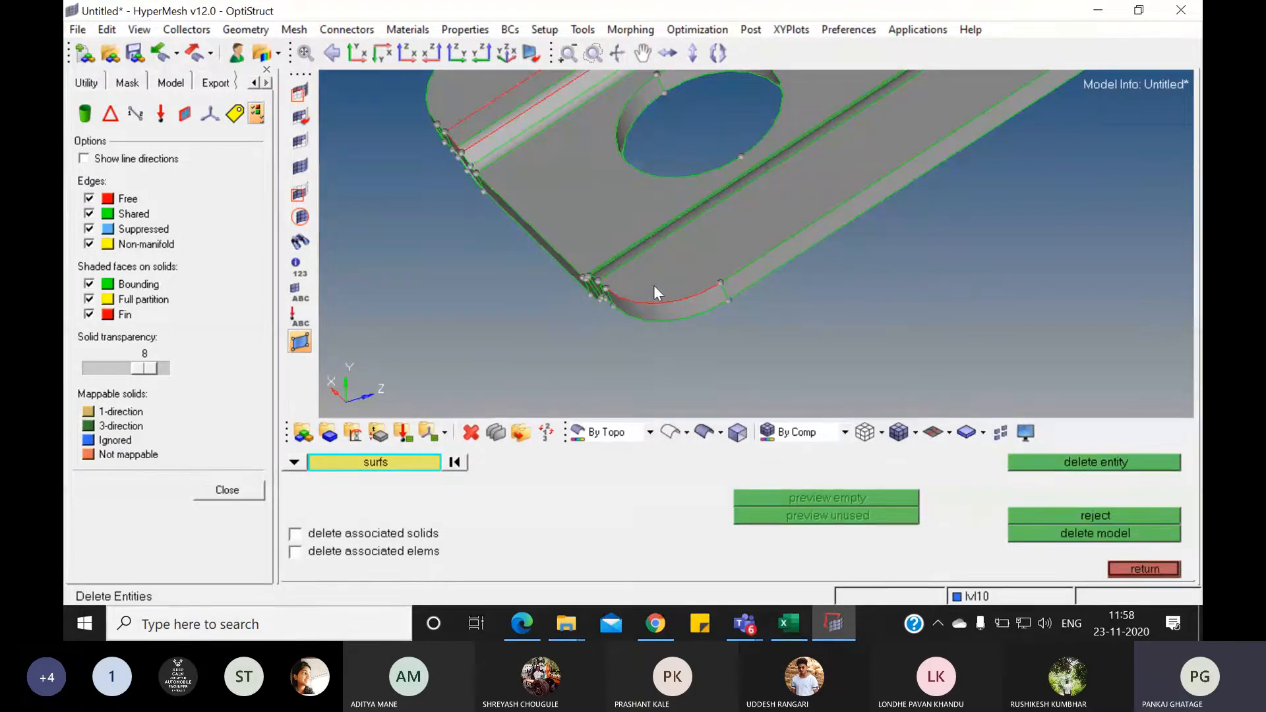
- Examine the curved free edge at the rounded tip corner up close, and leave the delete tool
scroll(654, 284, "up", 3)
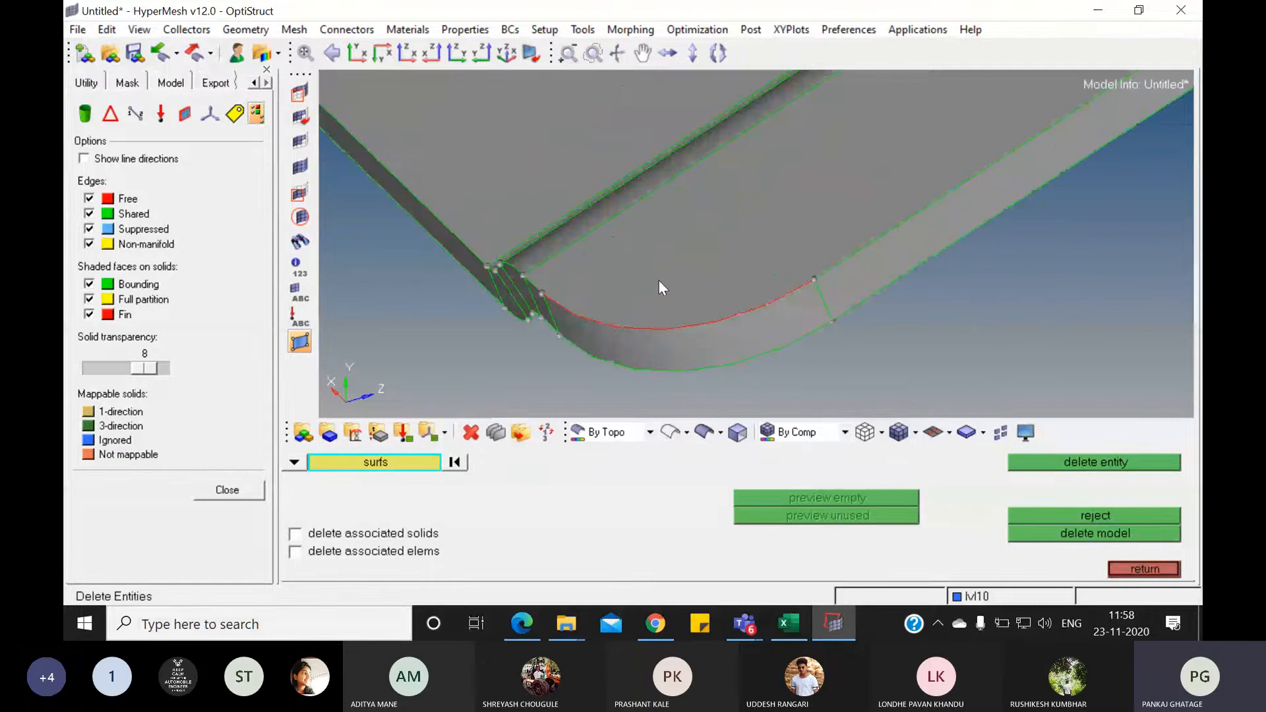
right_click_drag(658, 280, 694, 221, "ctrl")
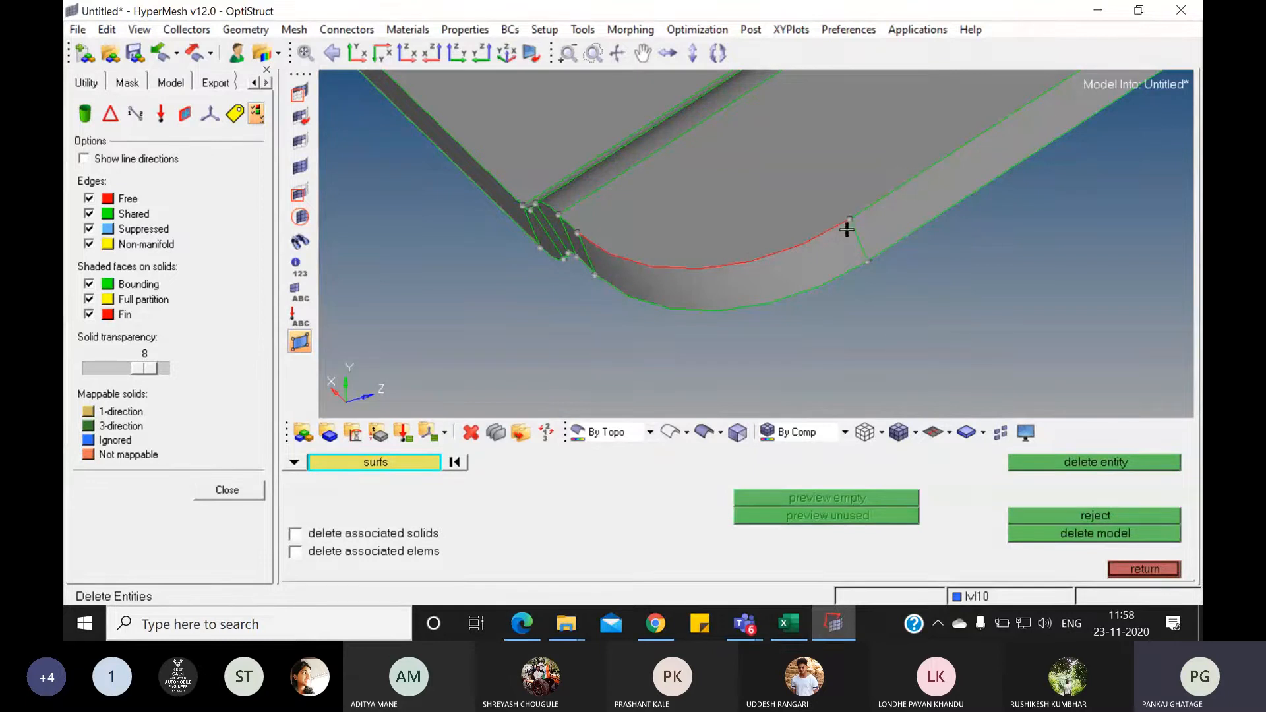
scroll(722, 265, "up", 8)
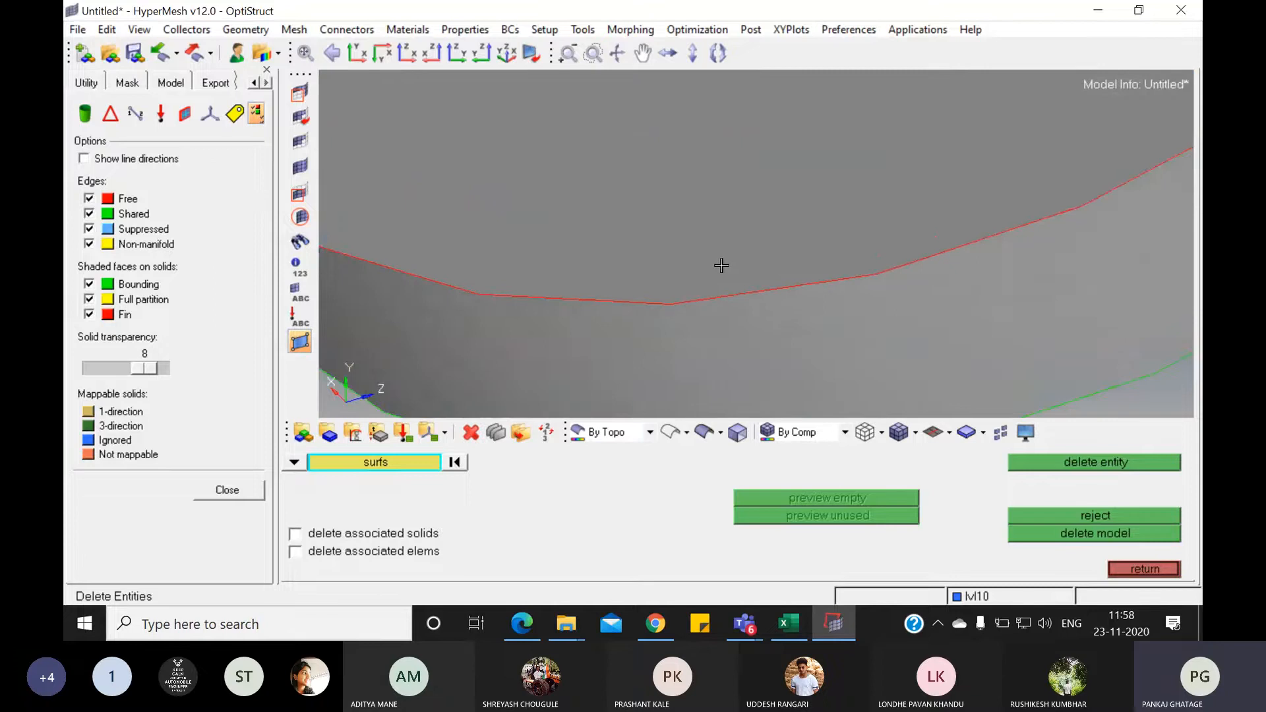
scroll(721, 265, "up", 6)
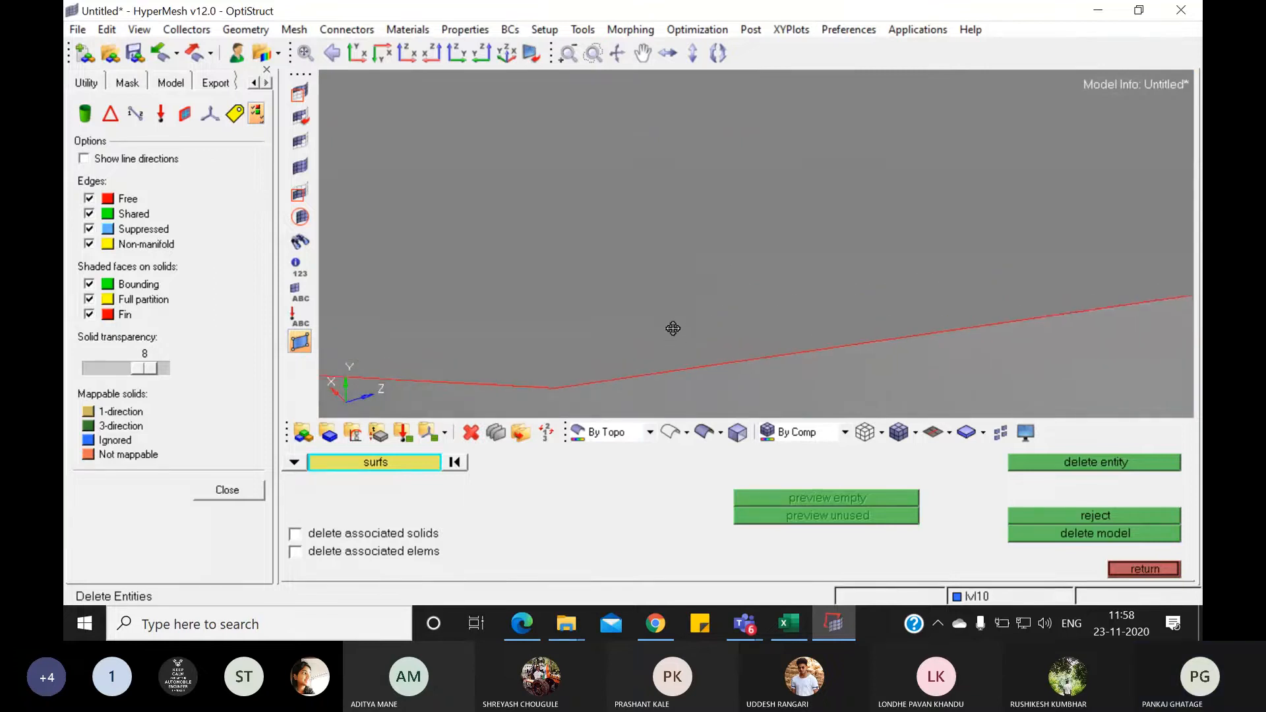
right_click_drag(672, 328, 708, 250, "ctrl")
scroll(647, 300, "down", 6, "ctrl")
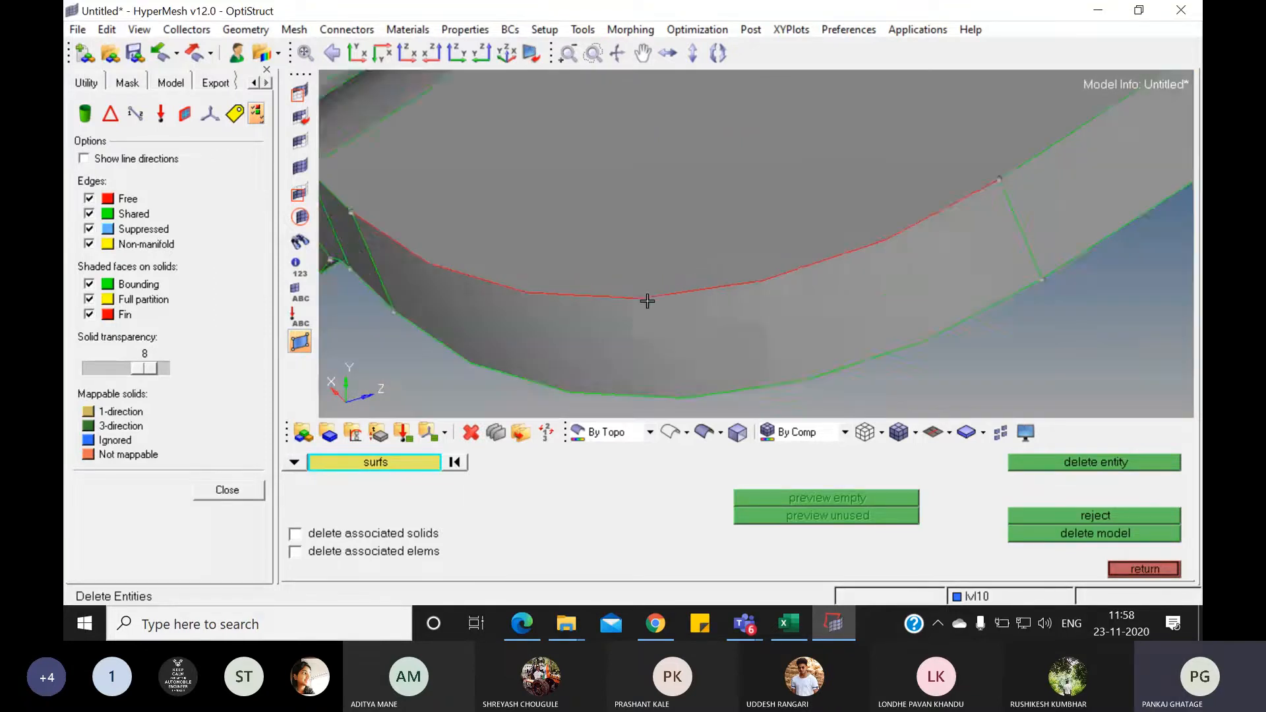
scroll(647, 301, "down", 3, "ctrl")
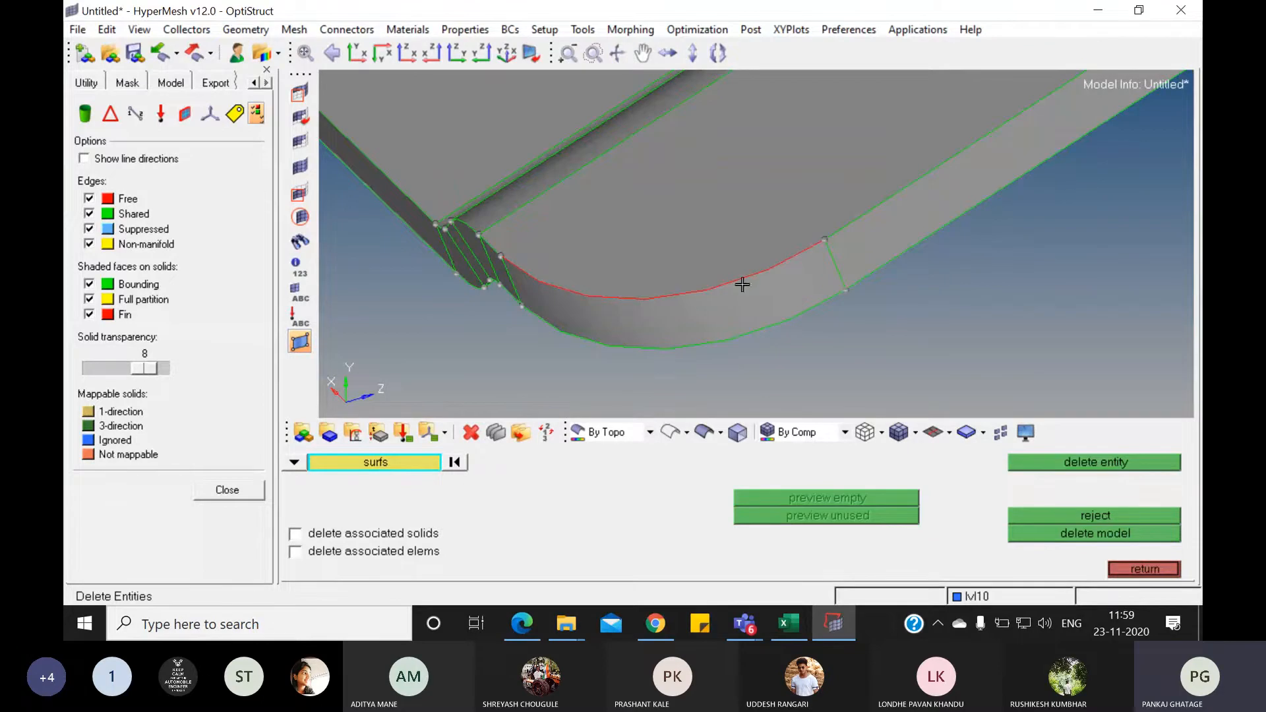
left_click(1133, 569)
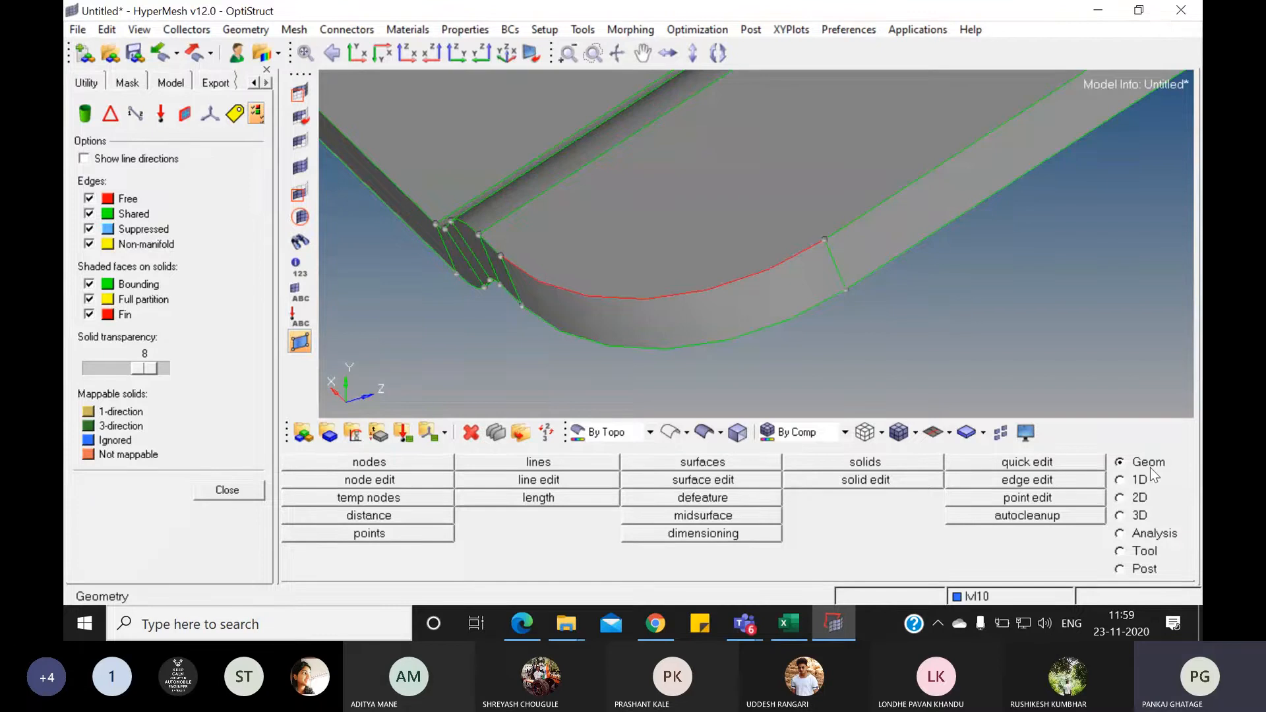
- Set the Quick Edit tolerance to 0.1 and toggle the curved free edge at the rounded tip corner to shared
left_click(1026, 464)
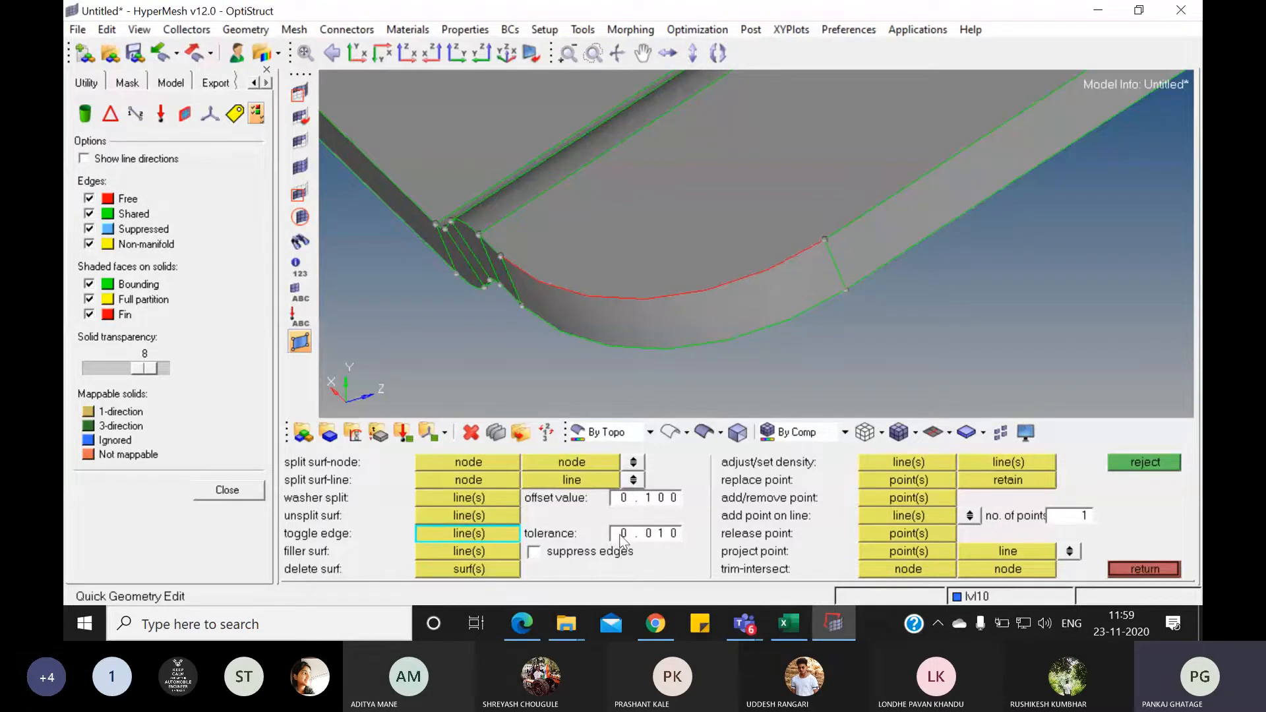
left_click(643, 536)
type("0.1")
key("Return")
left_click(699, 296)
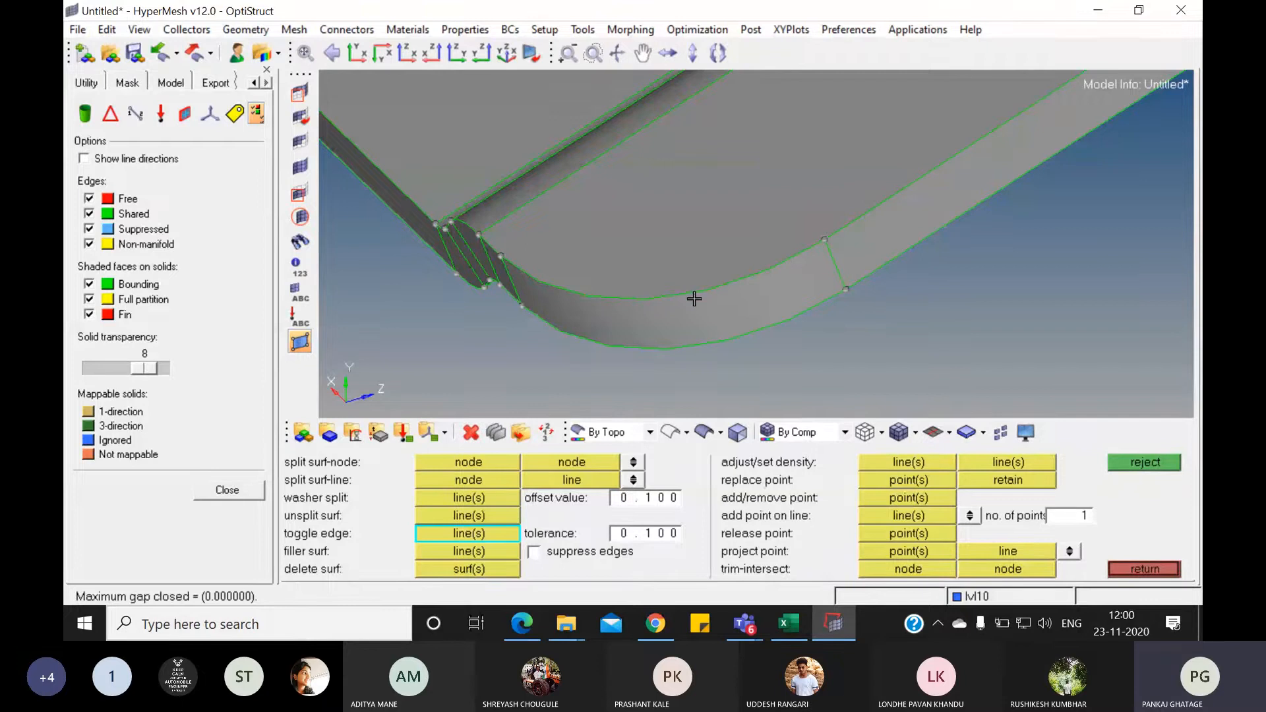
- Toggle the short free edge at the inner notch corner and the adjoining one along the rounded bend to shared edges
scroll(695, 301, "down", 6)
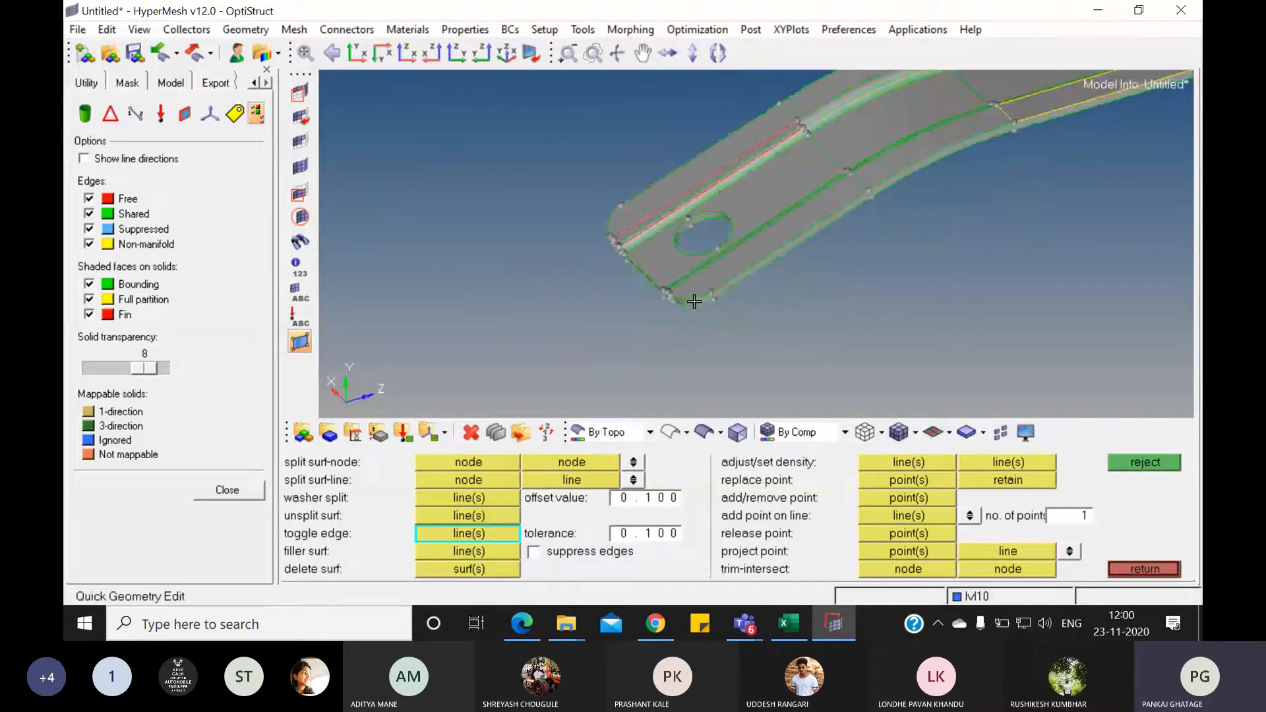
scroll(776, 163, "up", 5)
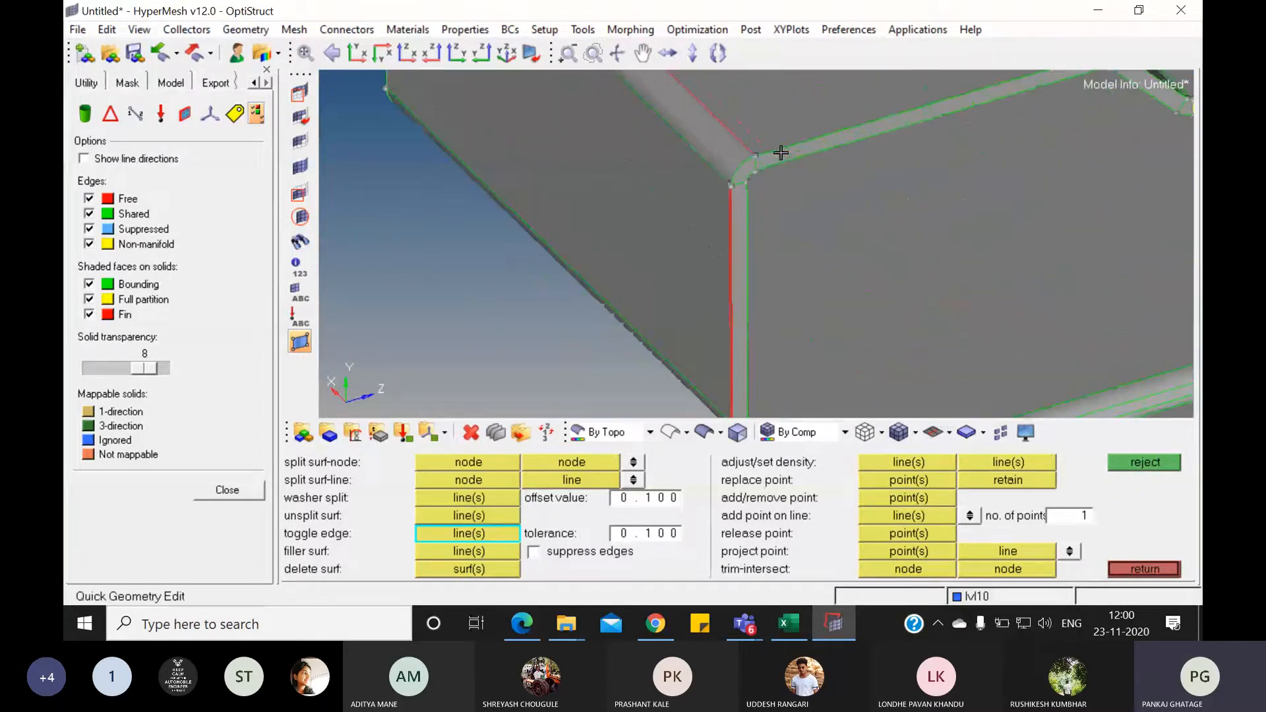
scroll(780, 153, "down", 6)
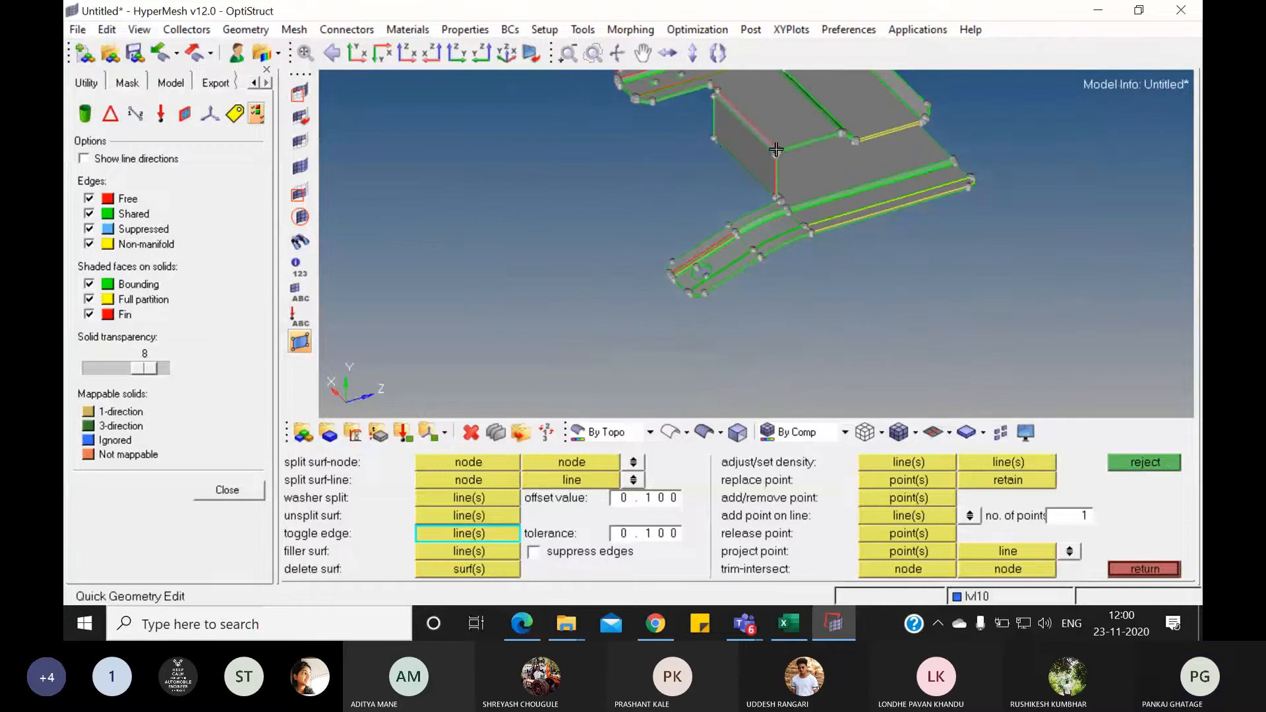
scroll(773, 229, "up", 6)
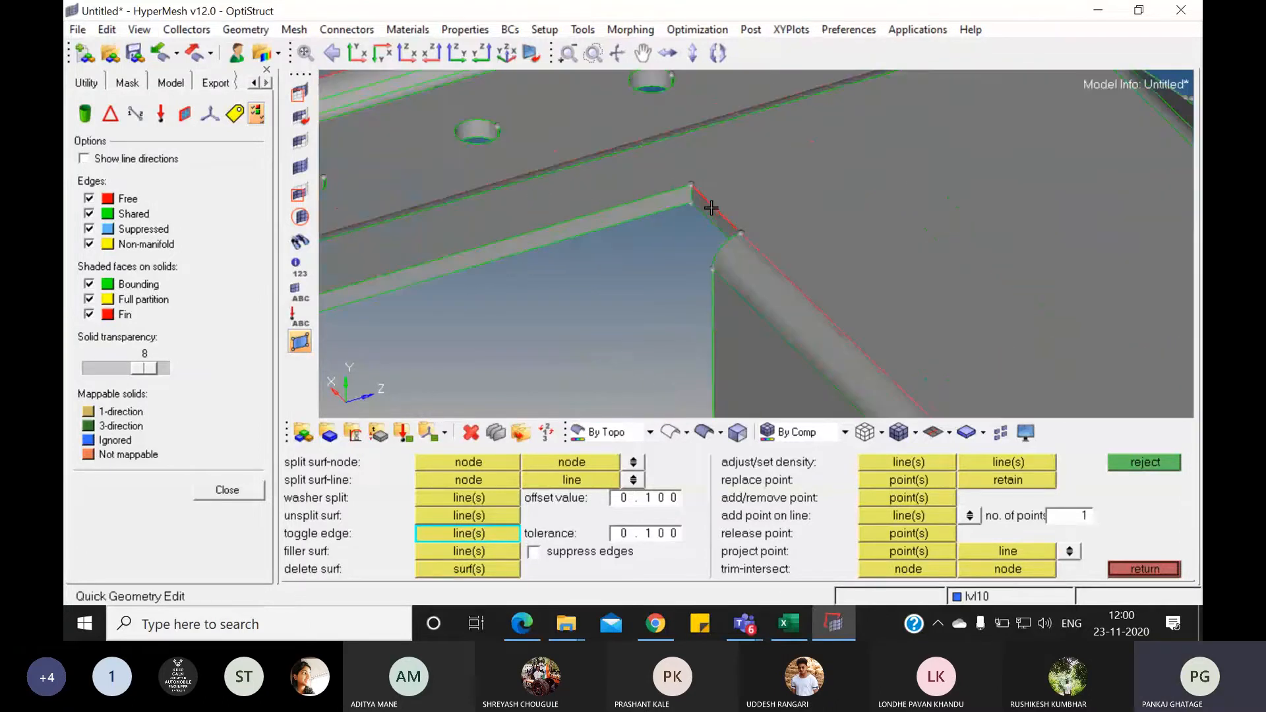
scroll(732, 227, "up", 4)
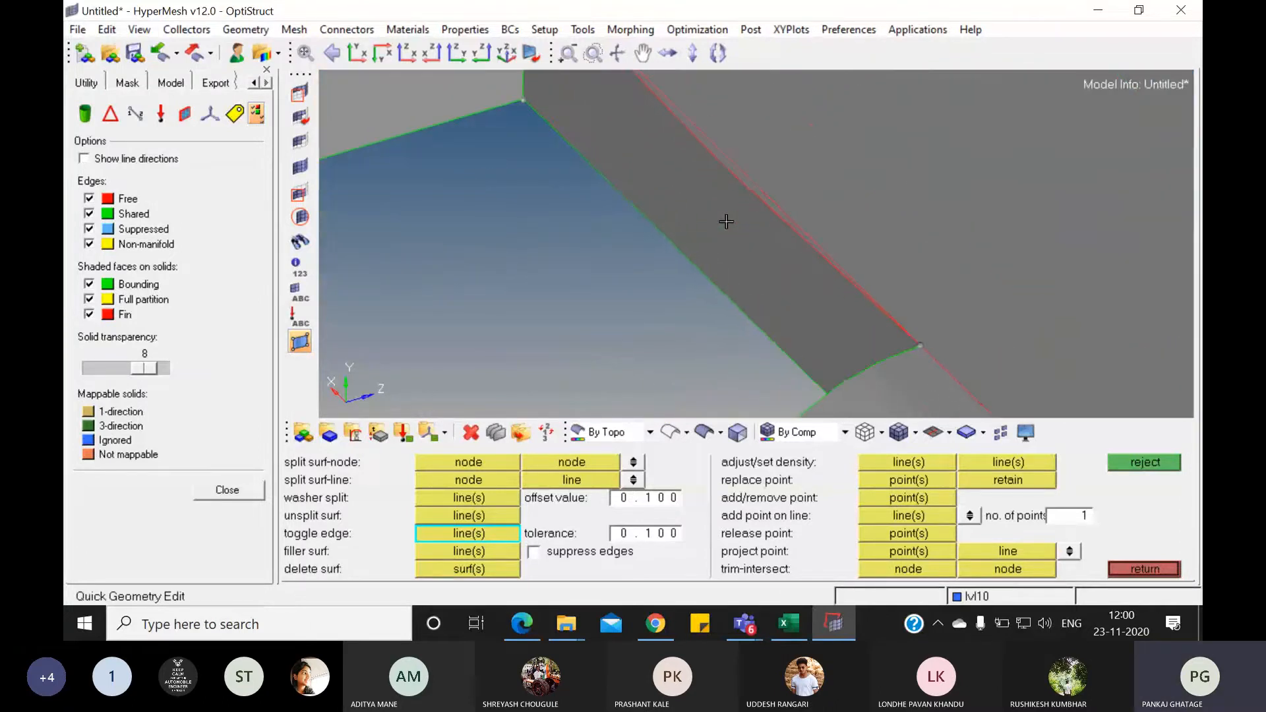
left_click(770, 206)
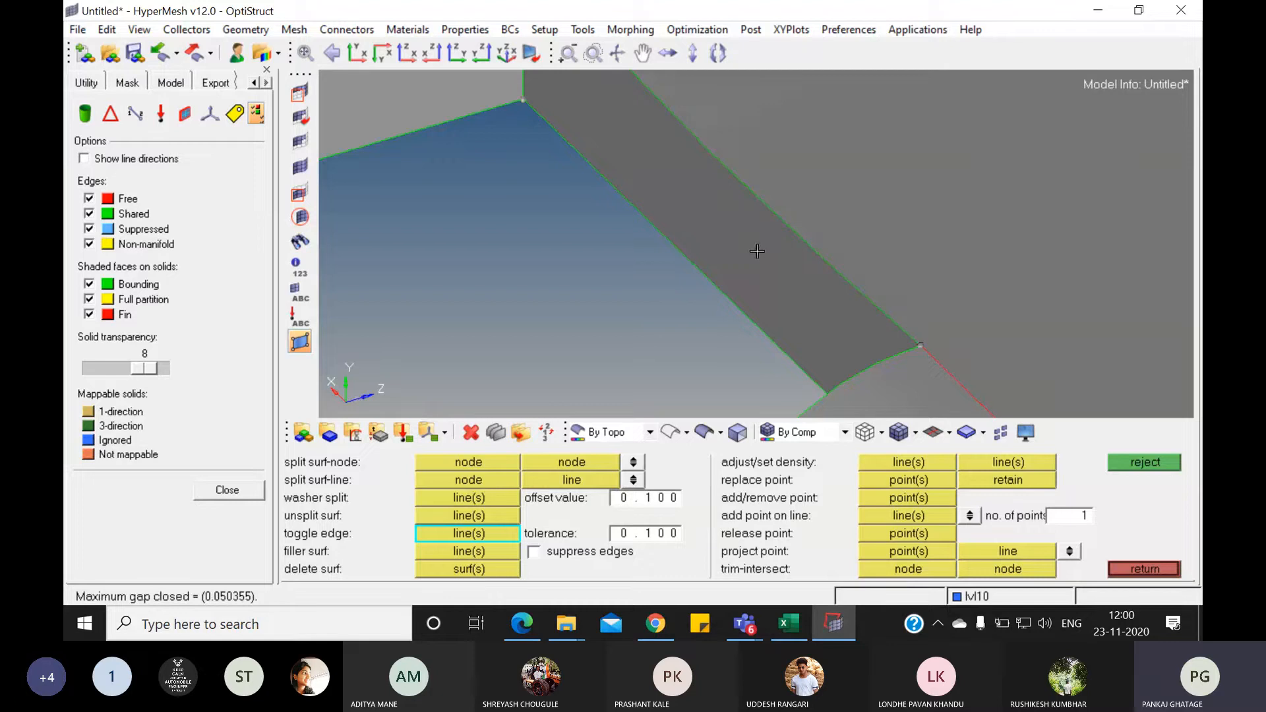
scroll(756, 293, "down", 5)
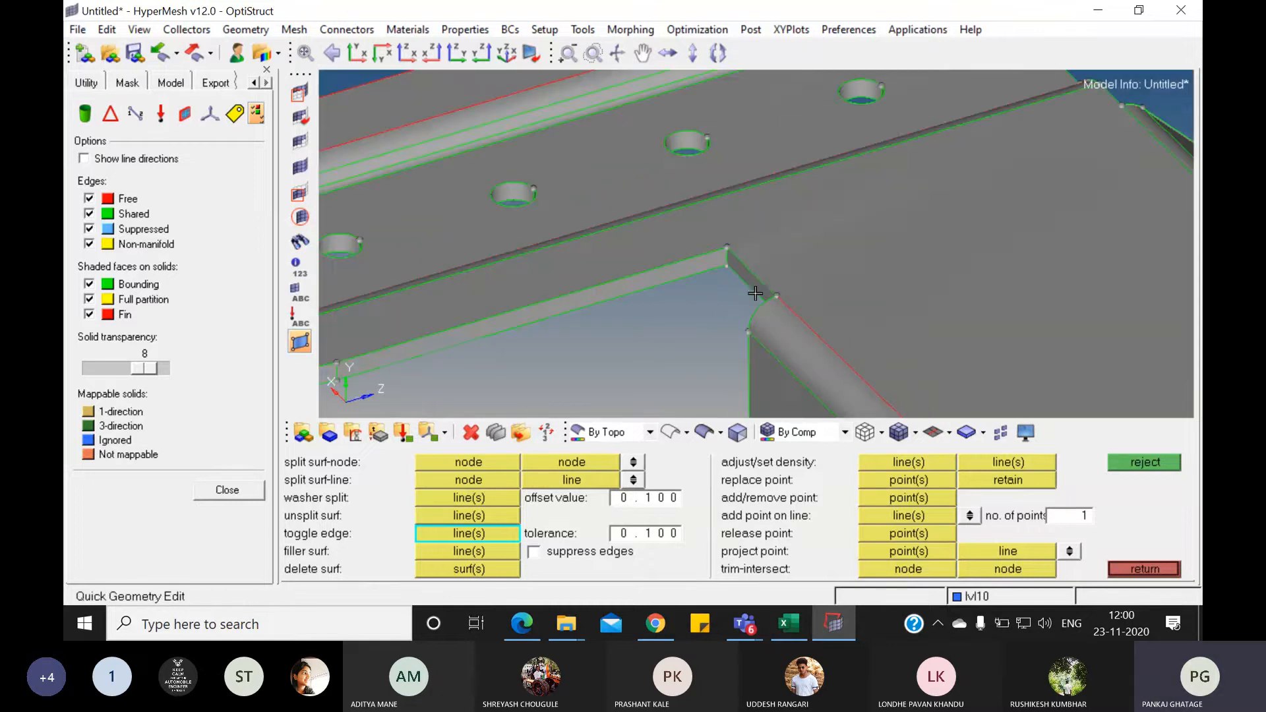
left_click(845, 360)
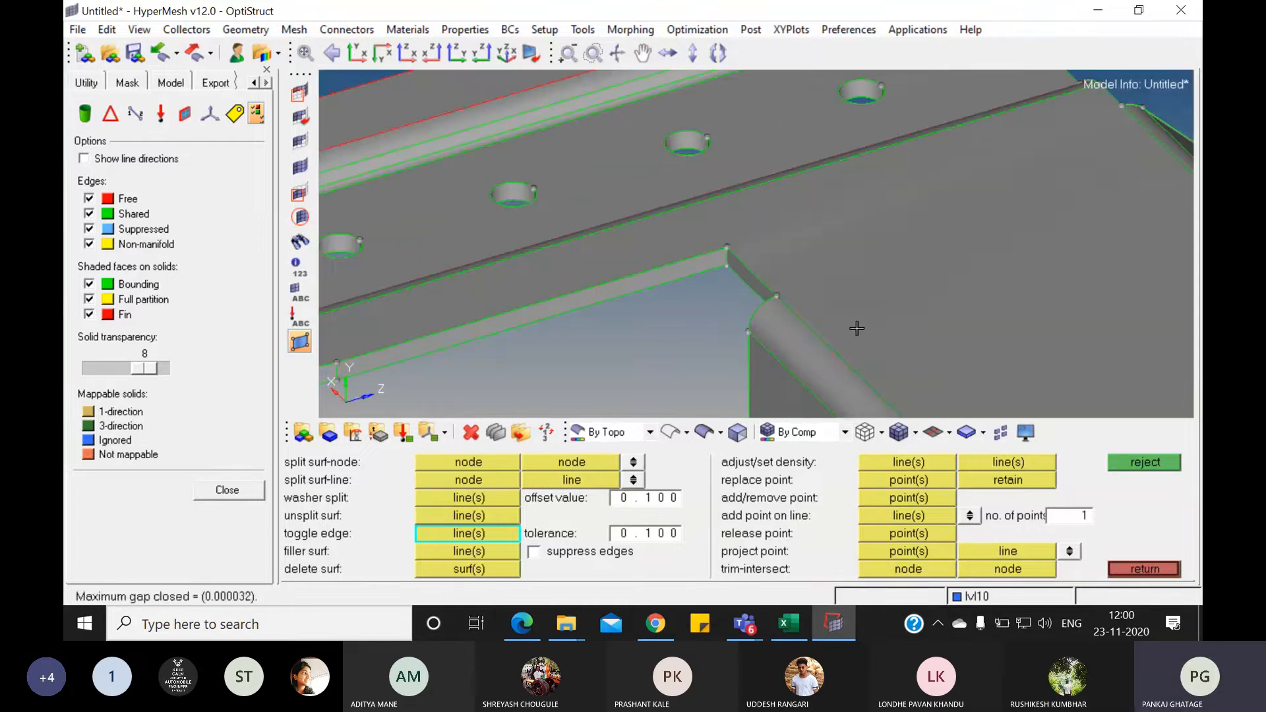
- Examine the two parallel free edges along the rounded bend beside the arm's large hole
scroll(857, 328, "down", 4)
scroll(857, 328, "down", 5, "ctrl")
right_click_drag(856, 329, 839, 127, "ctrl")
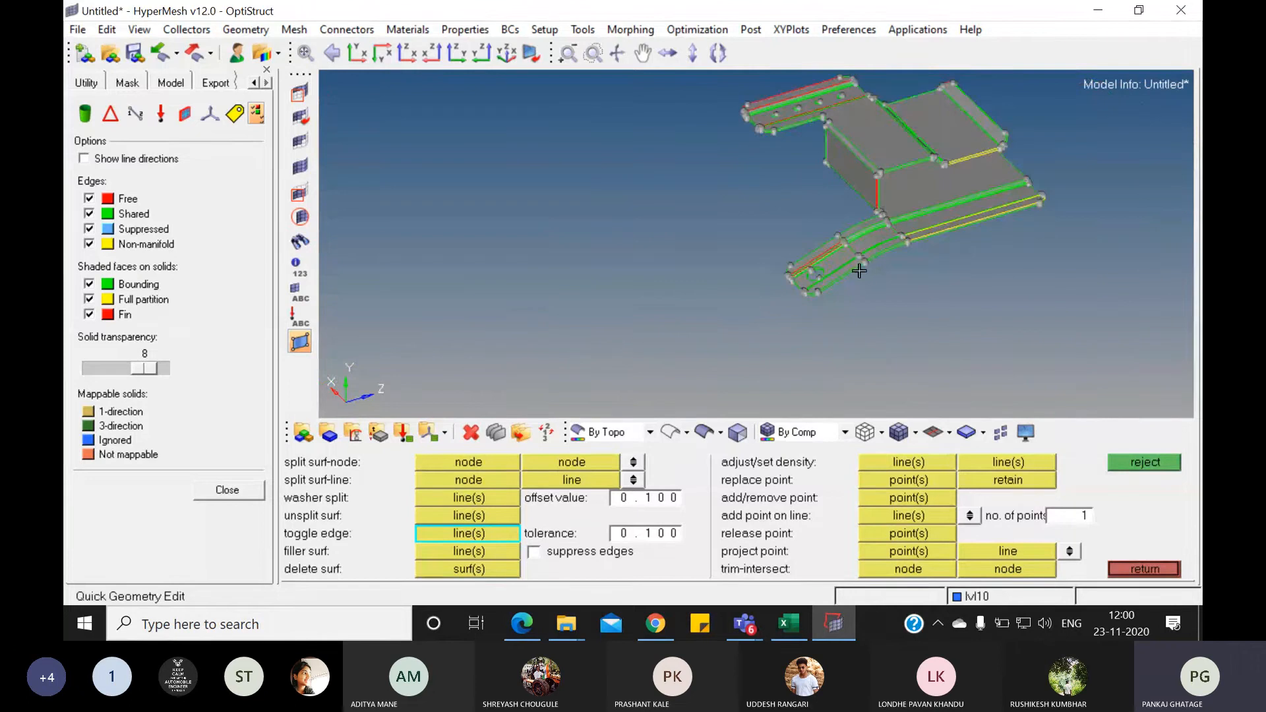
left_click_drag(780, 158, 819, 184, "ctrl")
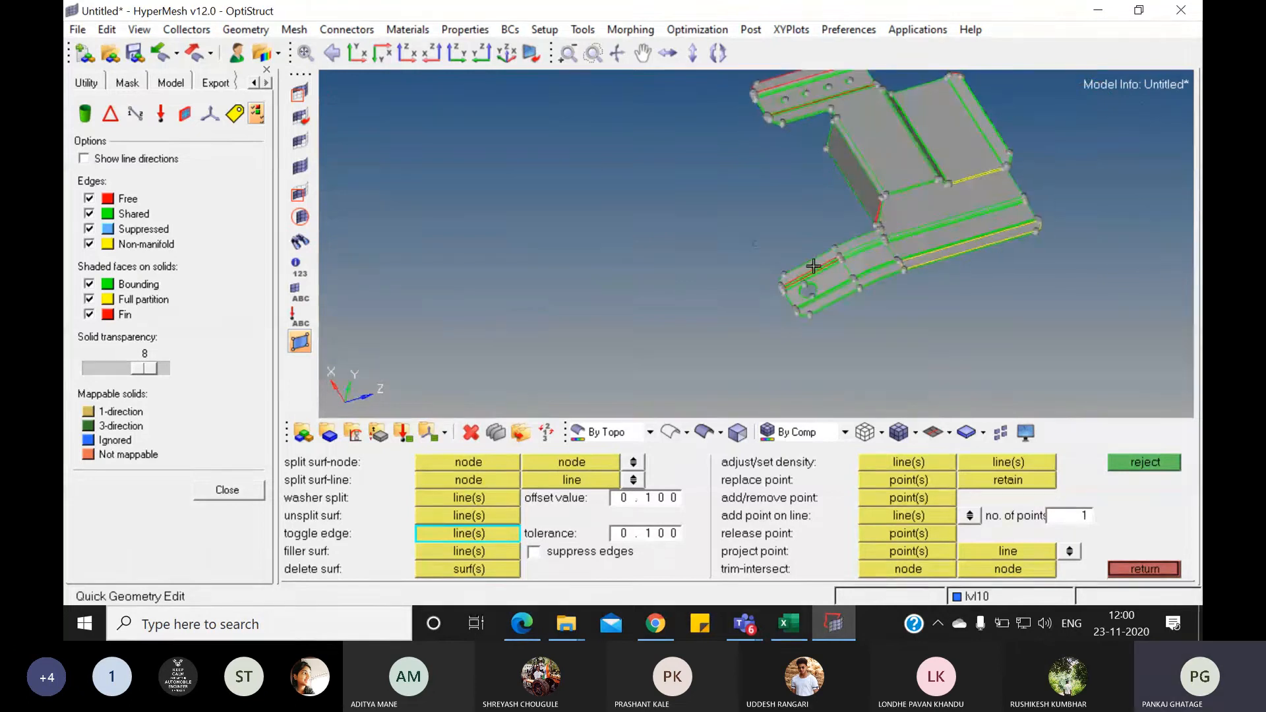
scroll(822, 271, "up", 6, "ctrl")
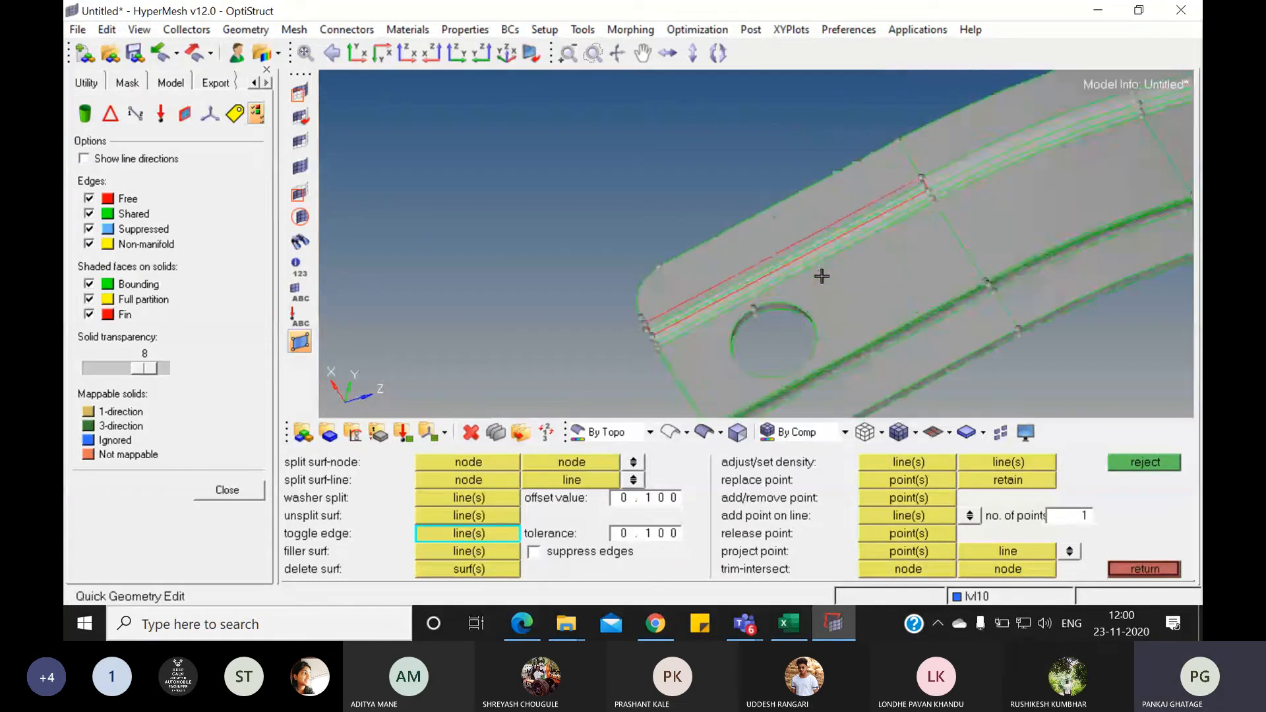
left_click_drag(815, 295, 822, 277, "ctrl")
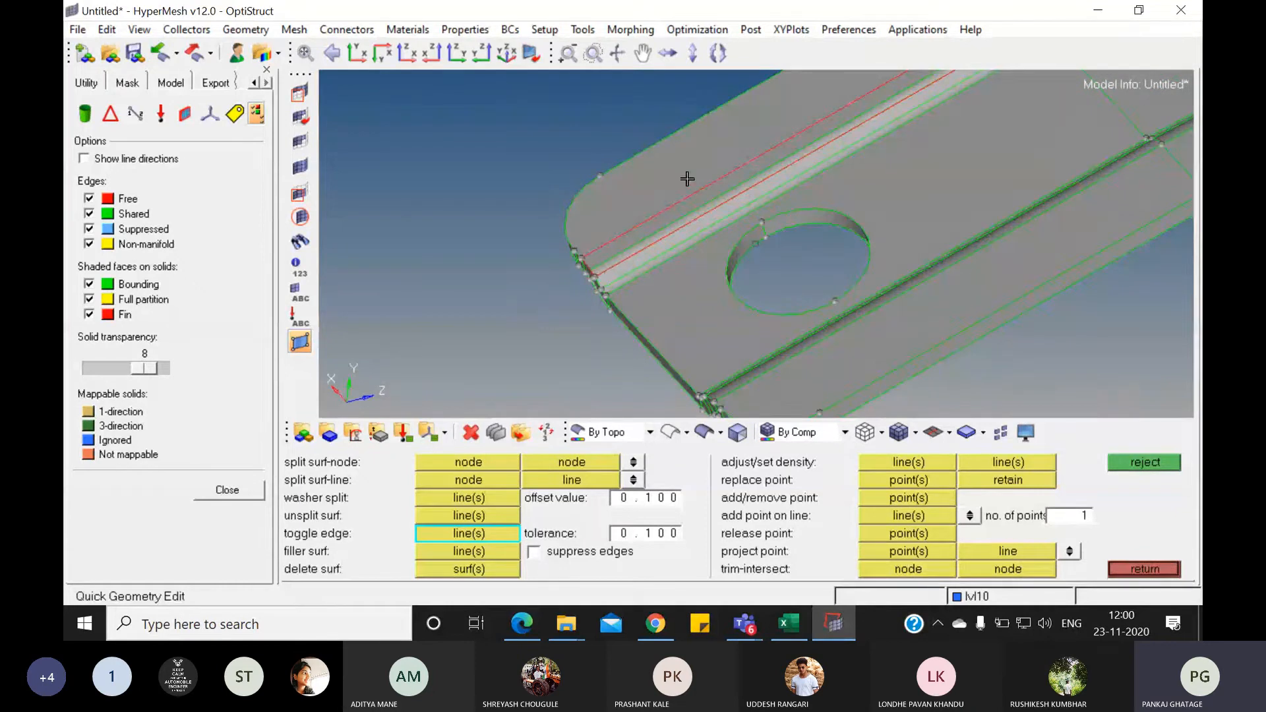
scroll(691, 275, "down", 3)
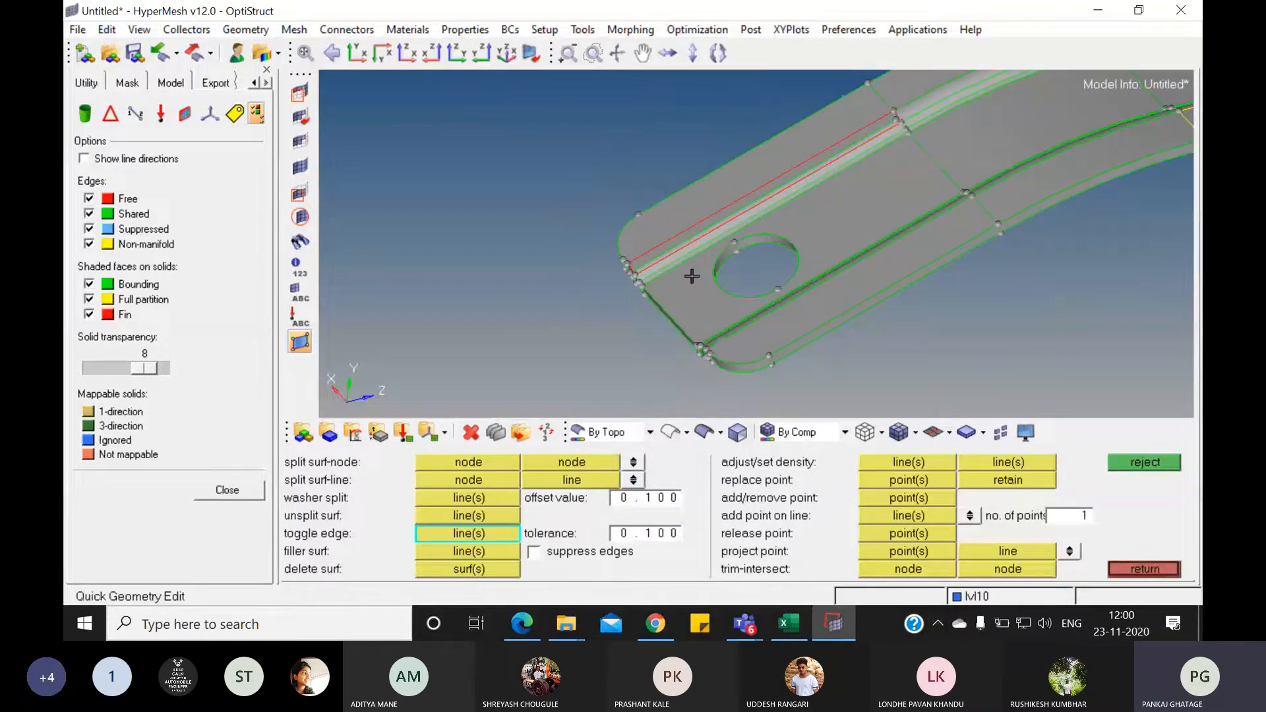
- Fill the missing surface between the free edges along the bend beside the large hole at the arm's end
left_click_drag(878, 299, 894, 276, "ctrl")
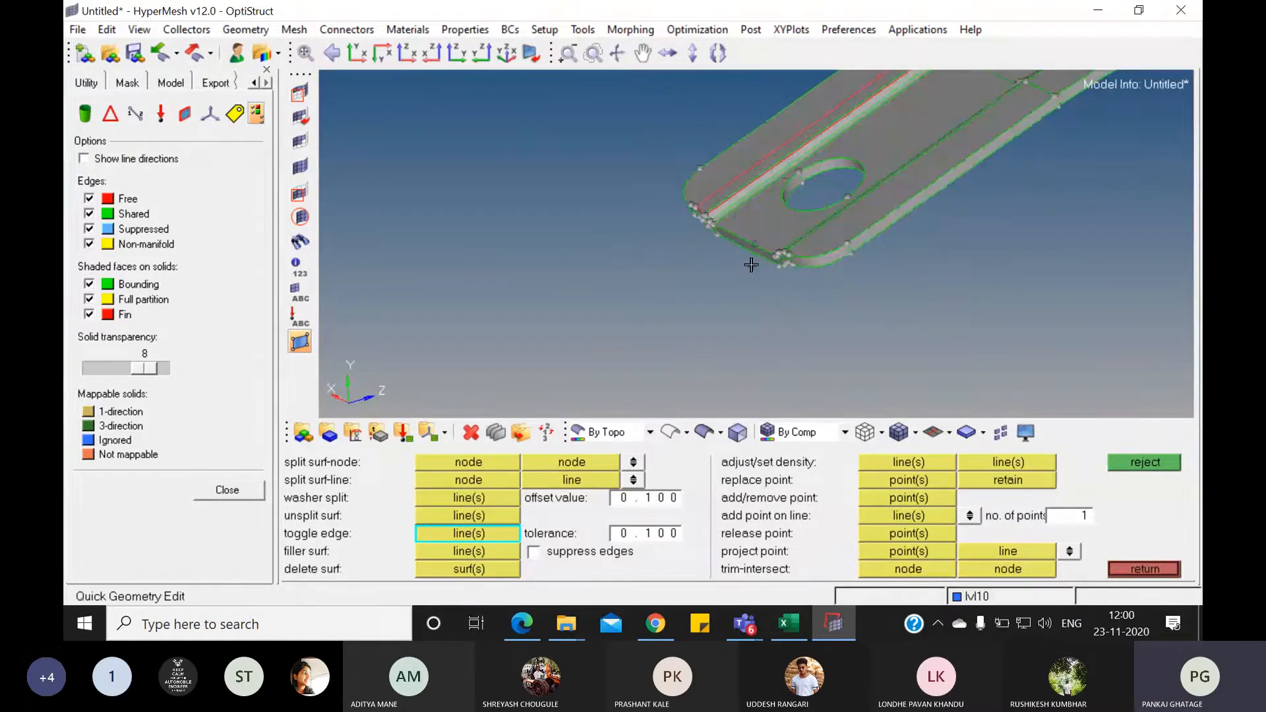
scroll(750, 264, "down", 2, "ctrl")
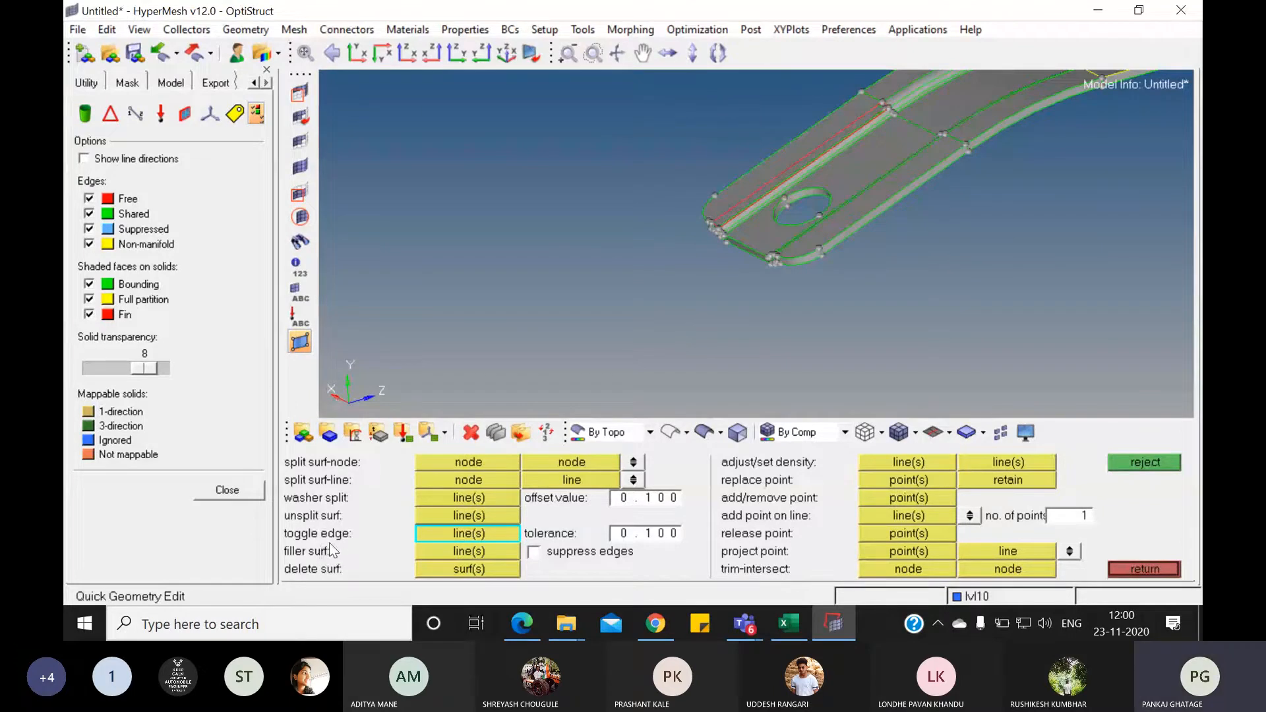
left_click(1171, 571)
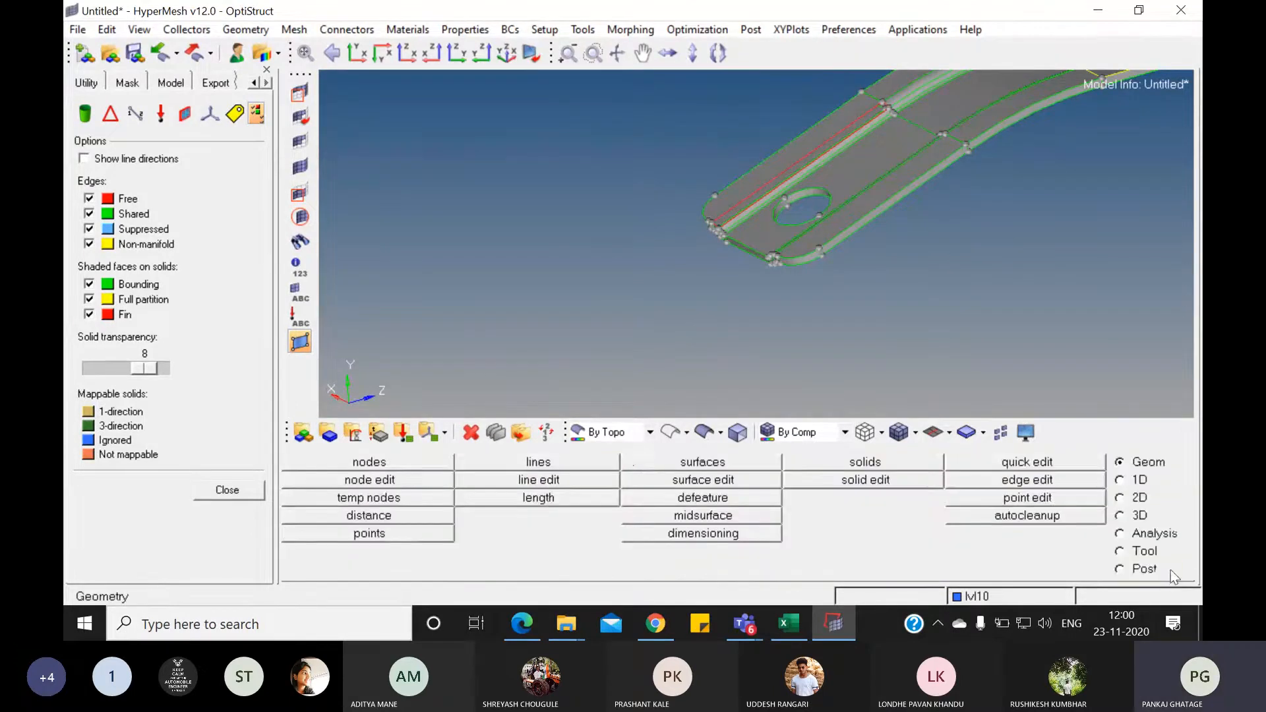
left_click(1043, 466)
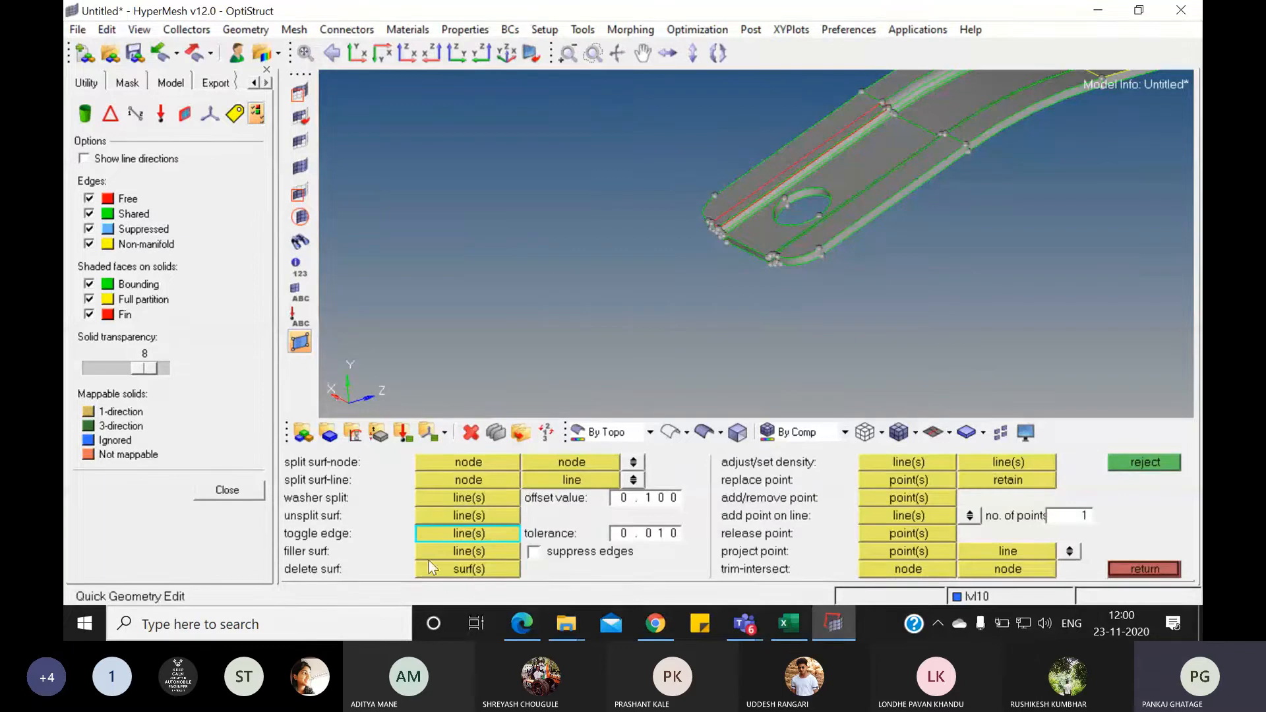
left_click(455, 553)
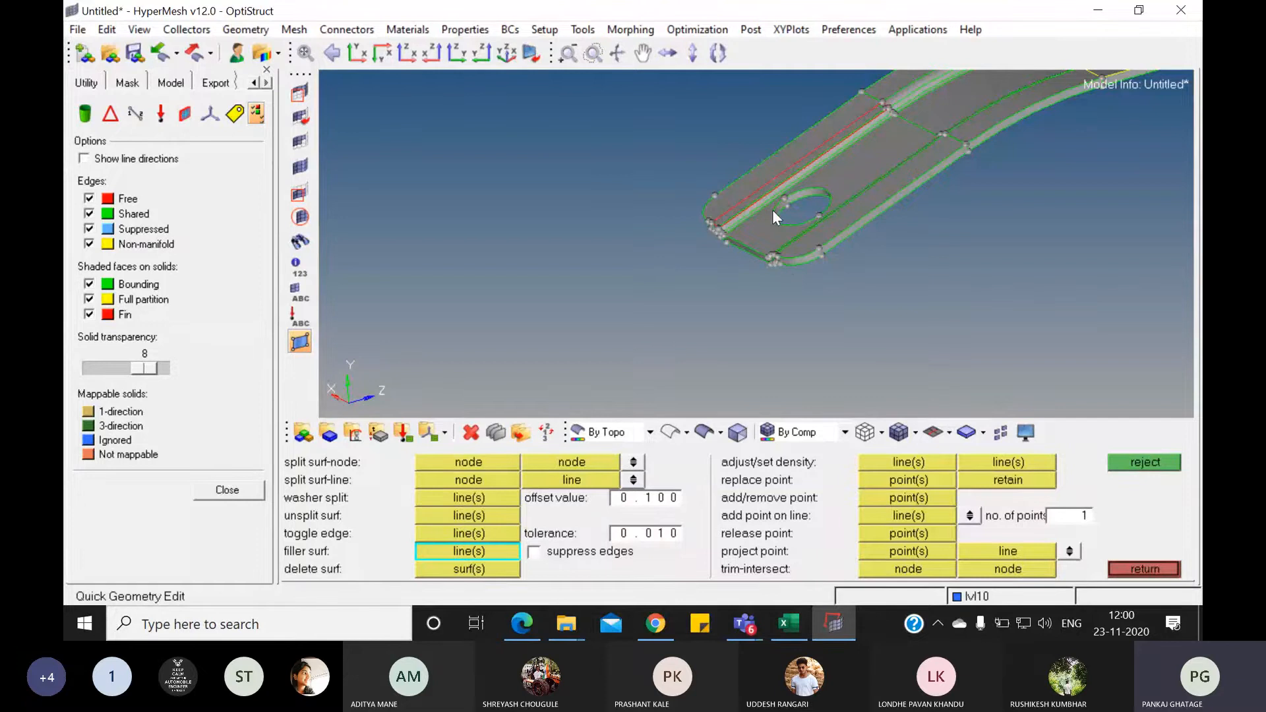
scroll(776, 154, "up", 2)
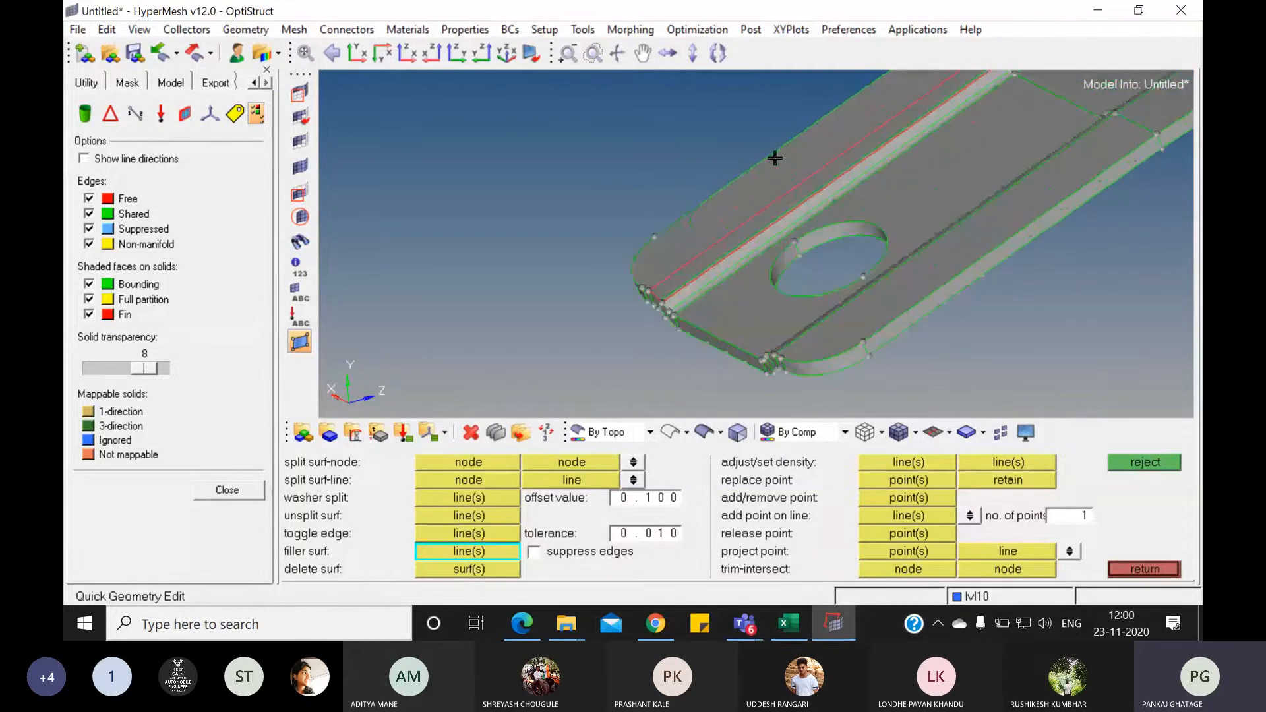
left_click(779, 199)
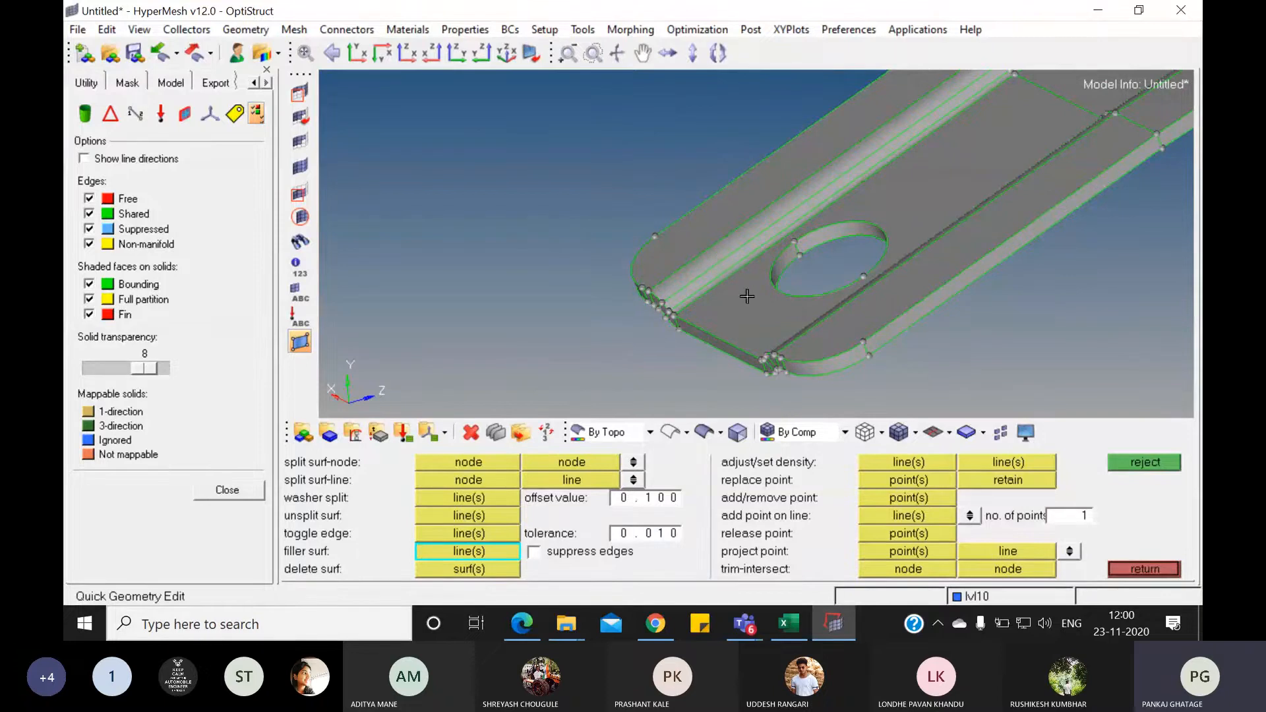
- Fill the narrow gap between the free edges along the vertical corner of the box section with a filler surface
scroll(803, 281, "down", 5)
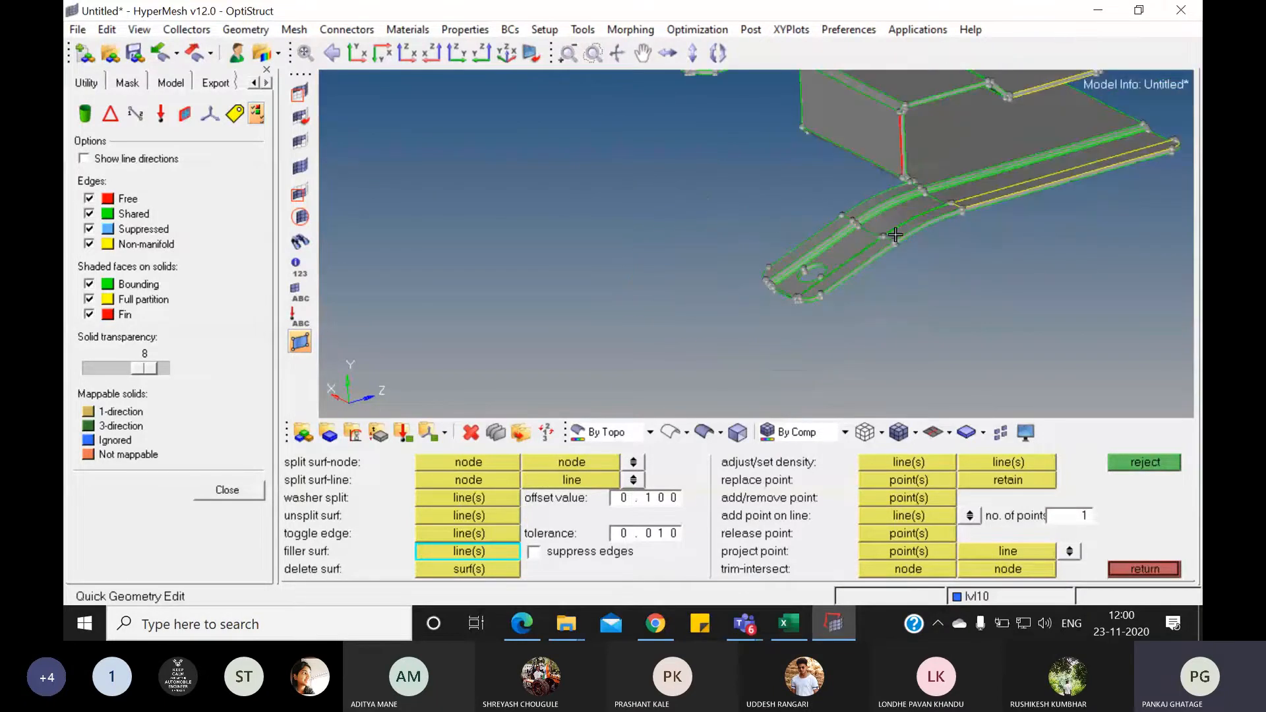
scroll(908, 123, "up", 3)
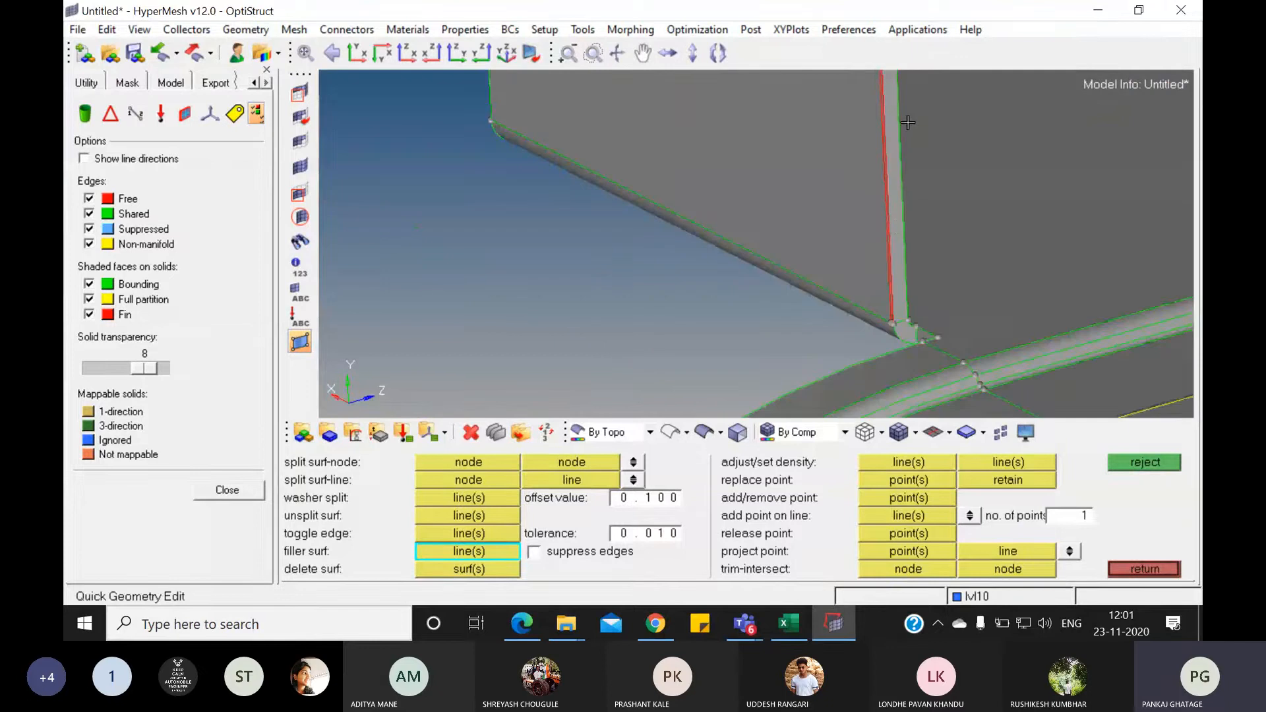
scroll(895, 226, "down", 2)
scroll(895, 225, "up", 4)
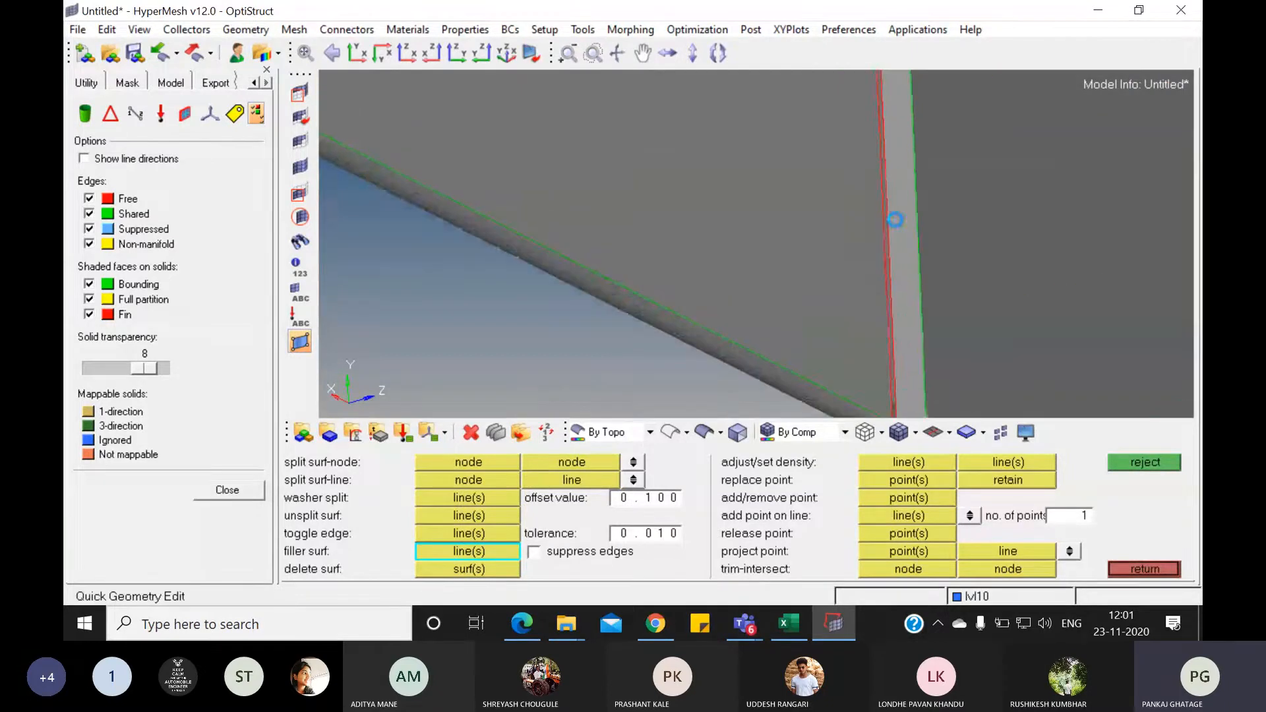
scroll(811, 192, "down", 1)
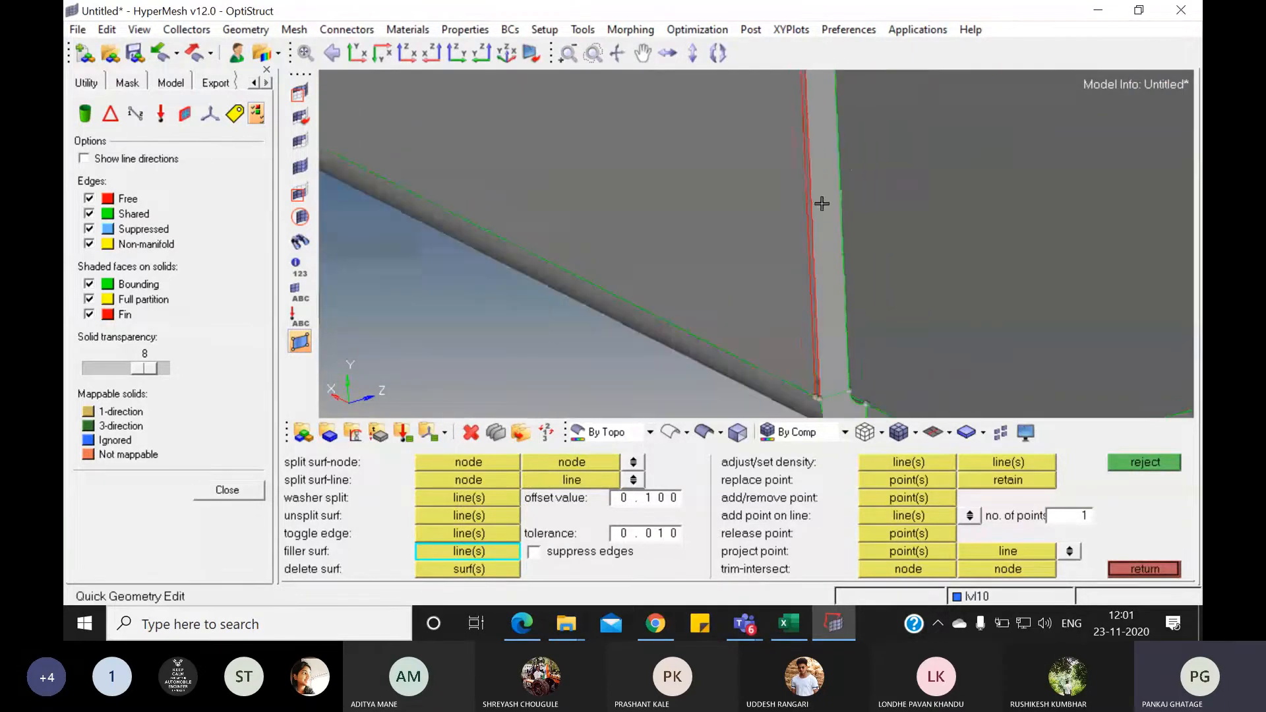
scroll(960, 238, "down", 1)
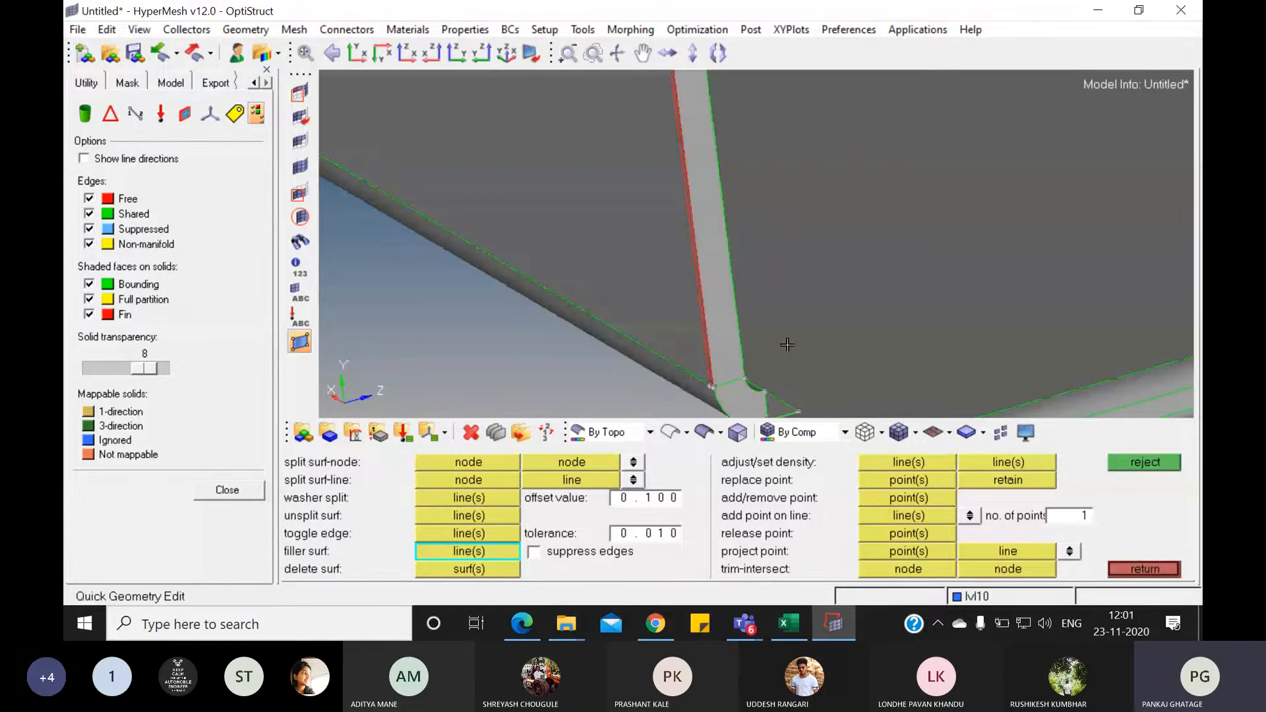
left_click(705, 319)
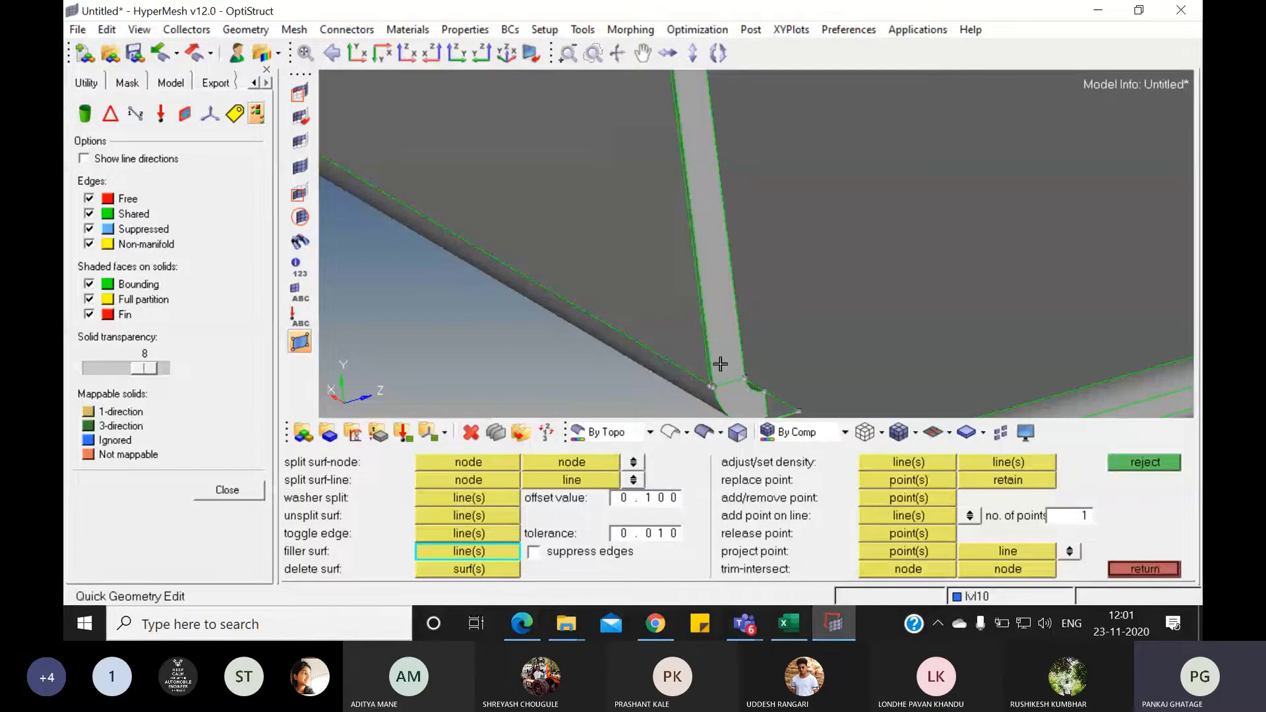
- Toggle the free curved edge at the rounded corner of the narrow side wall to a shared edge
scroll(720, 364, "down", 1)
scroll(672, 318, "down", 1)
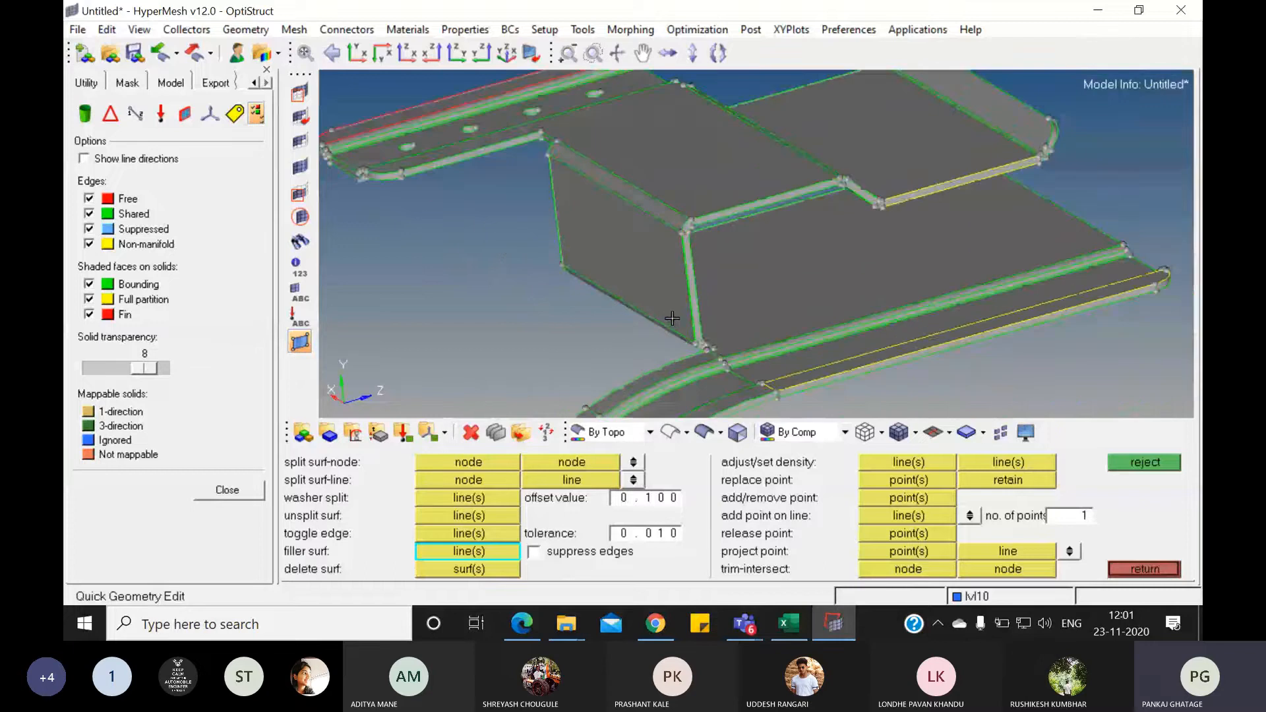
scroll(672, 319, "up", 3)
scroll(791, 303, "down", 4)
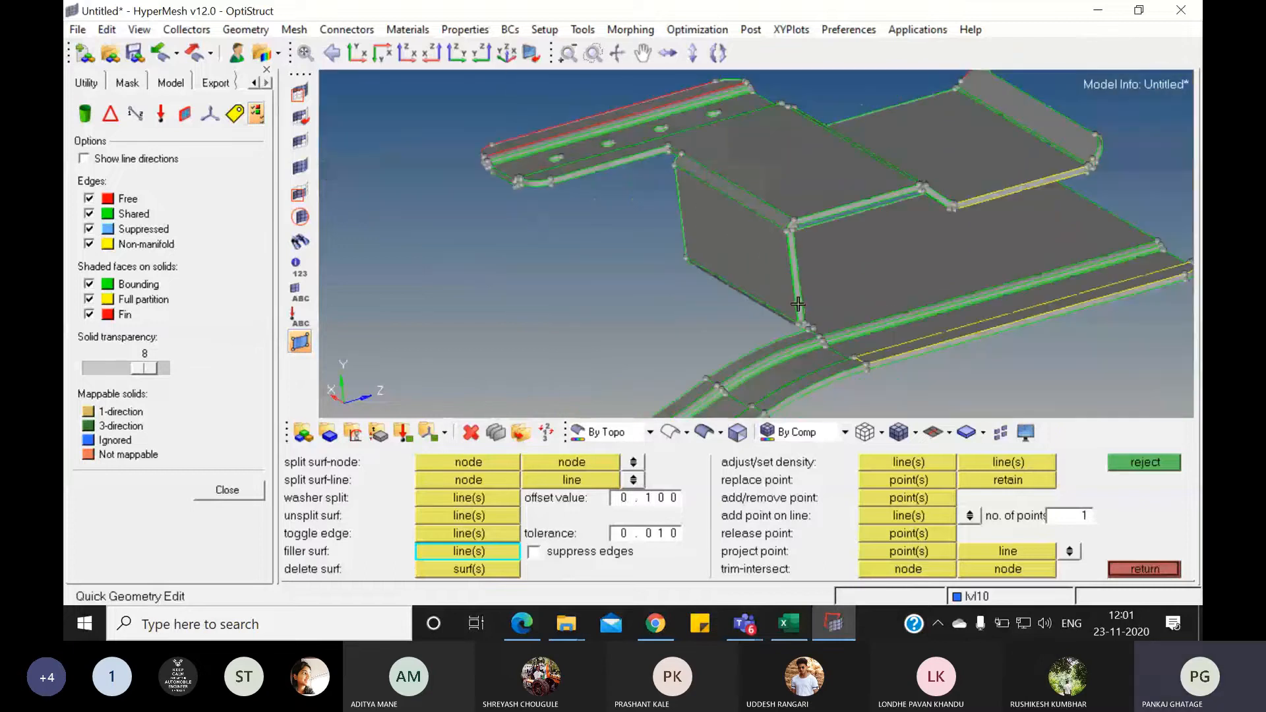
scroll(798, 304, "down", 2)
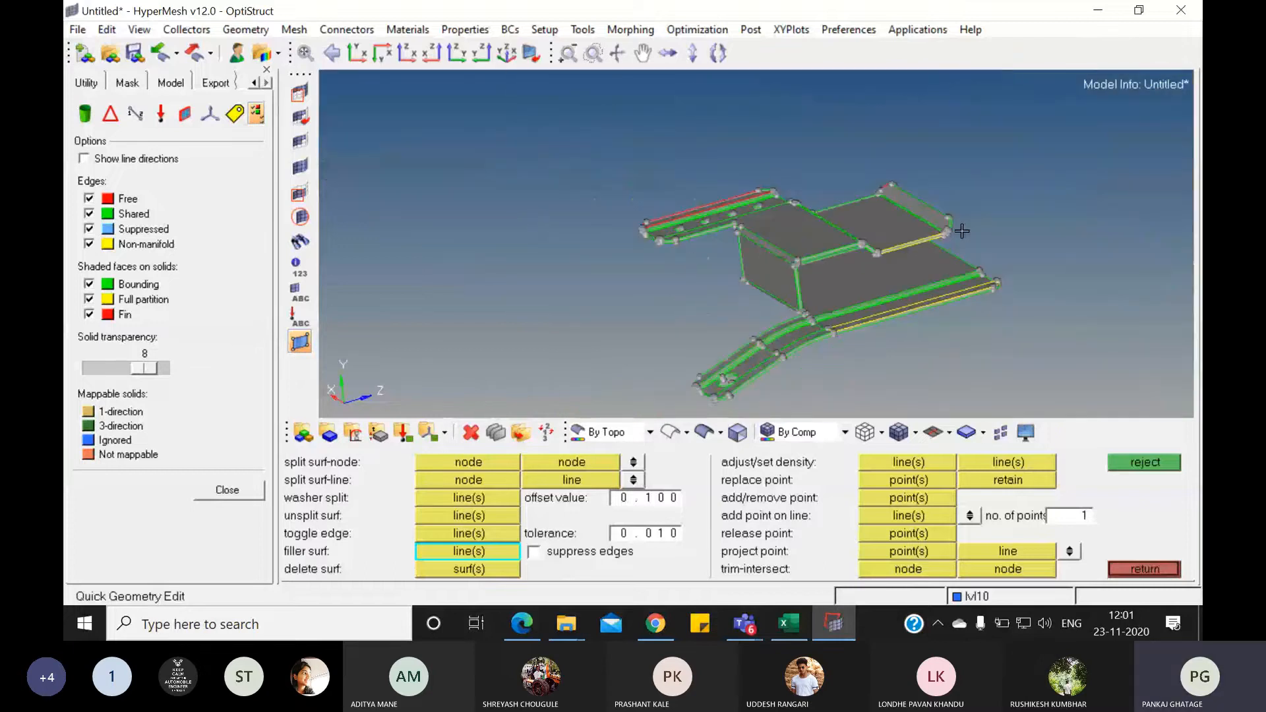
left_click_drag(962, 231, 648, 301, "ctrl")
scroll(692, 319, "up", 5, "ctrl")
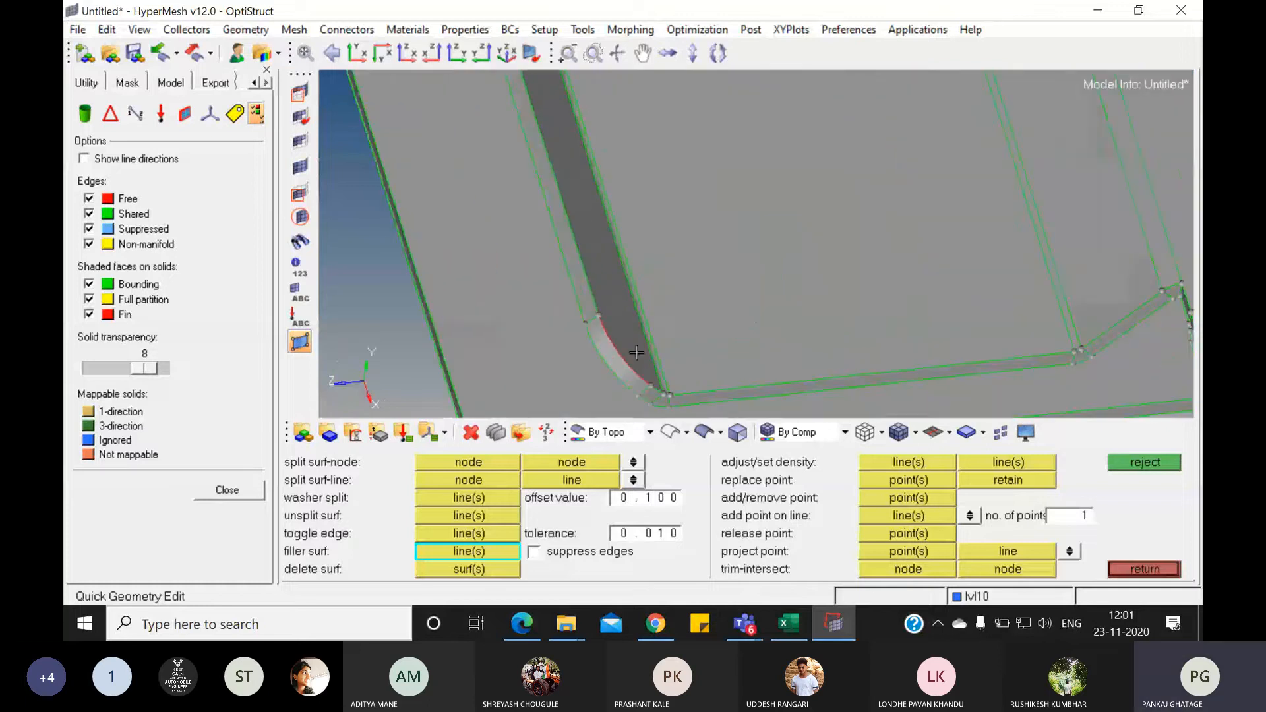
scroll(636, 353, "up", 3, "ctrl")
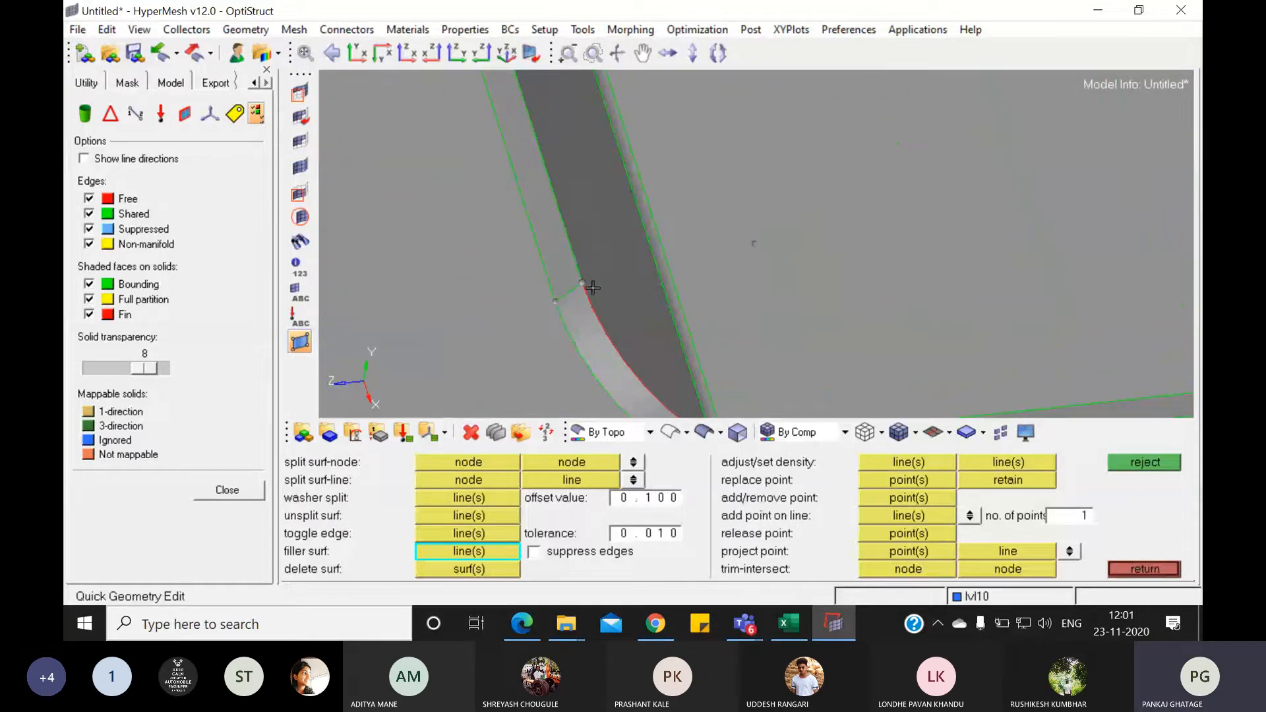
right_click_drag(677, 346, 675, 212, "ctrl")
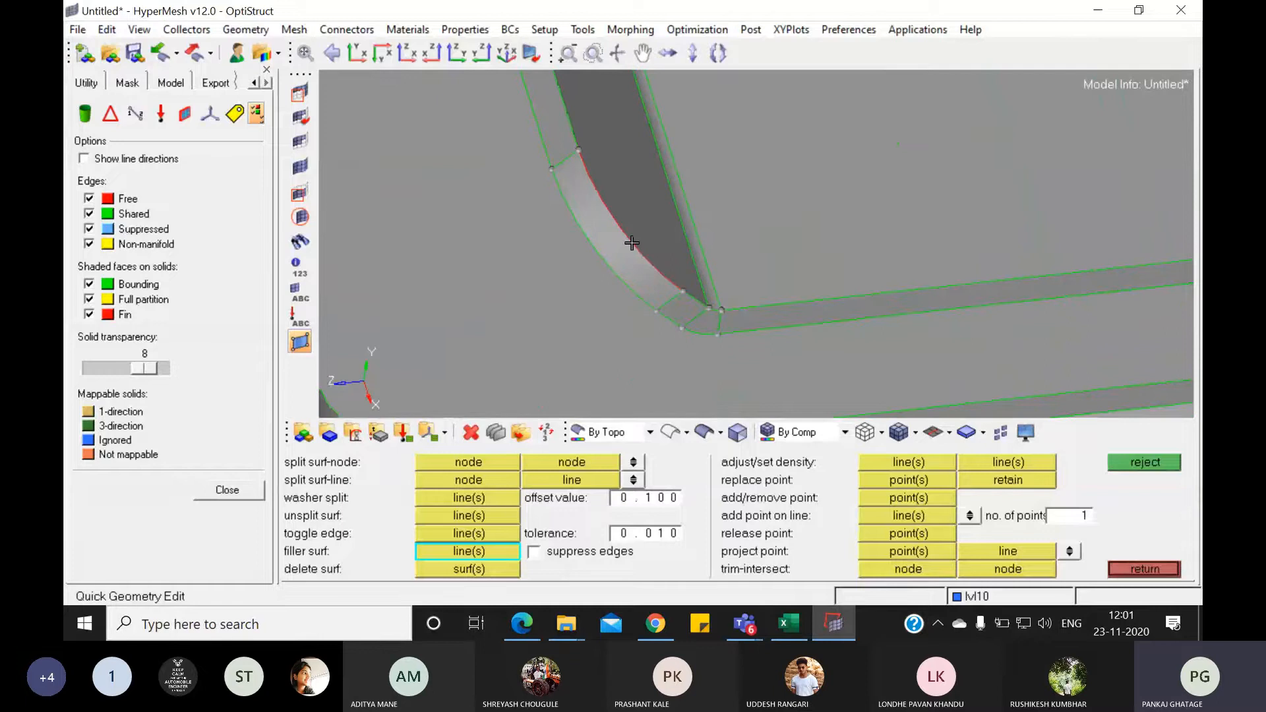
scroll(658, 202, "up", 3, "ctrl")
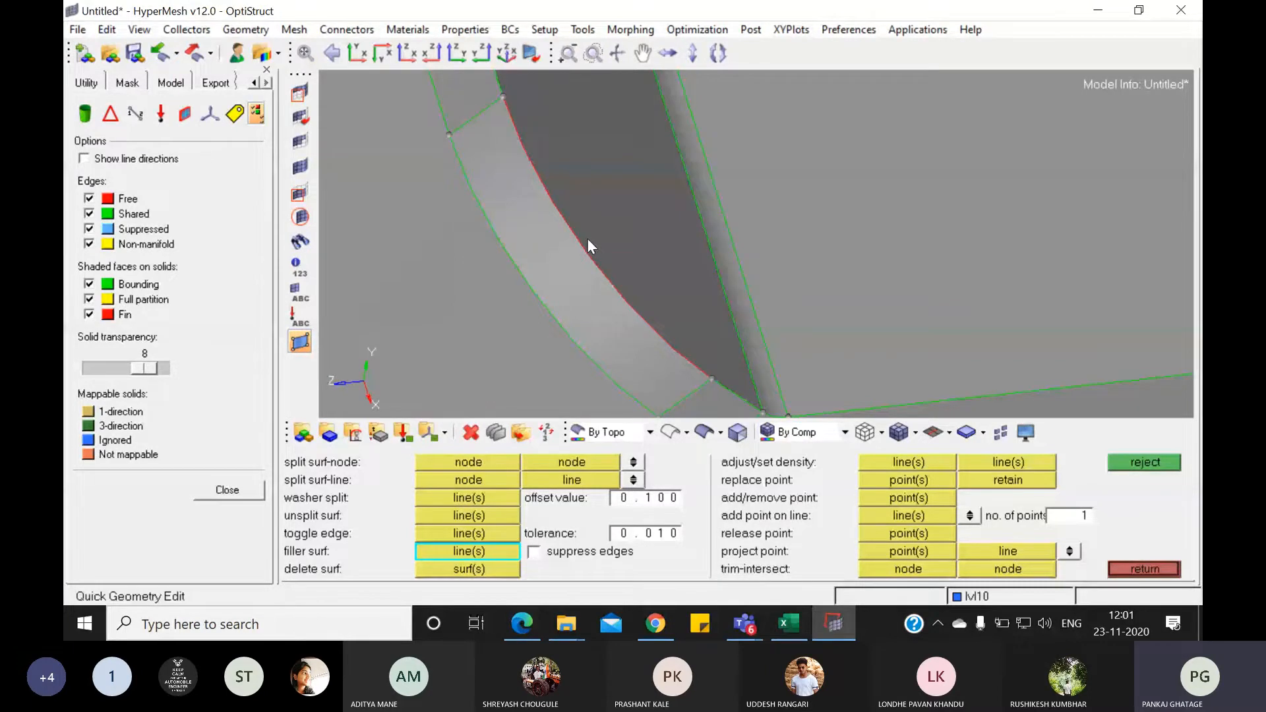
left_click(465, 534)
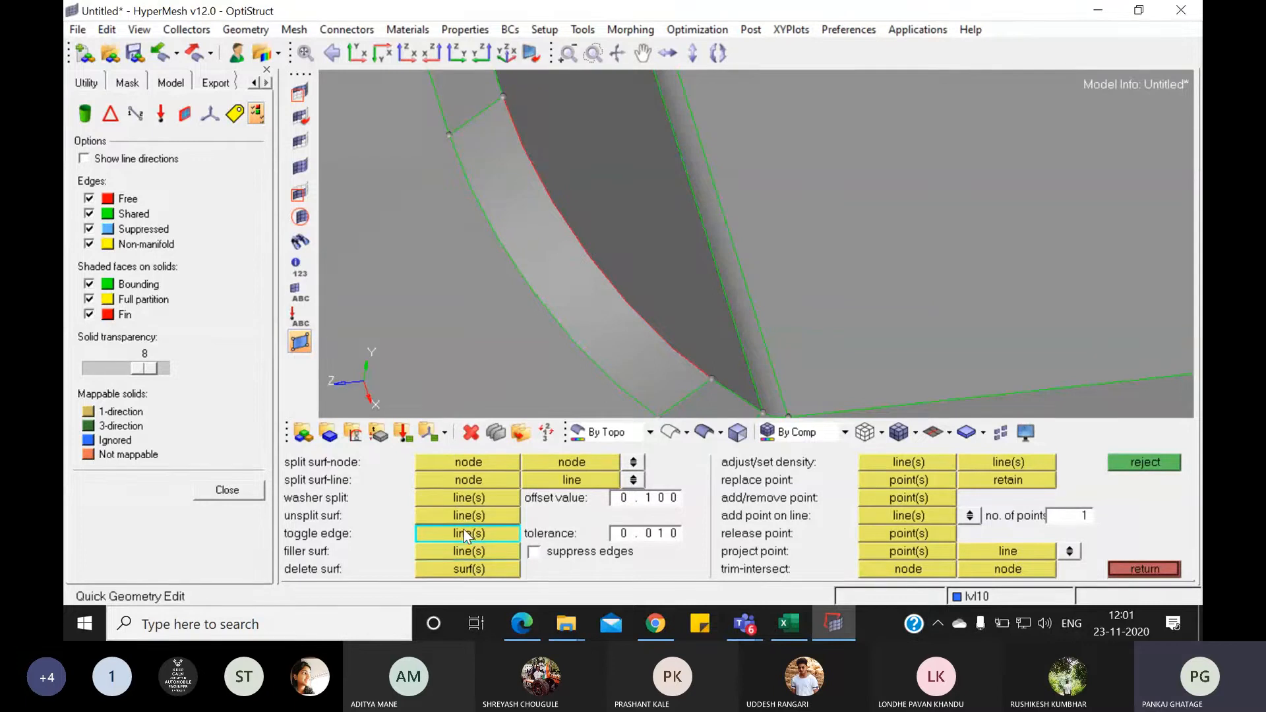
left_click(623, 297)
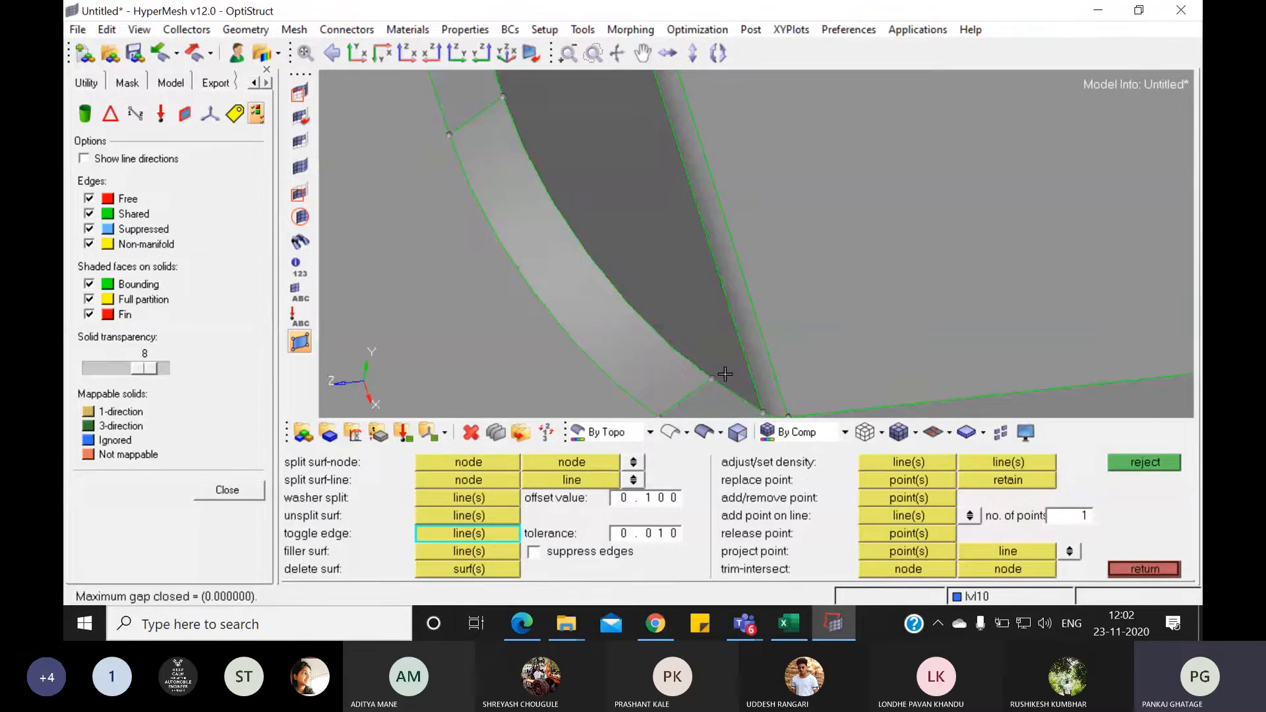
- Set the edge toggle tolerance to 0.1
scroll(725, 373, "down", 3, "ctrl")
scroll(709, 343, "up", 2, "ctrl")
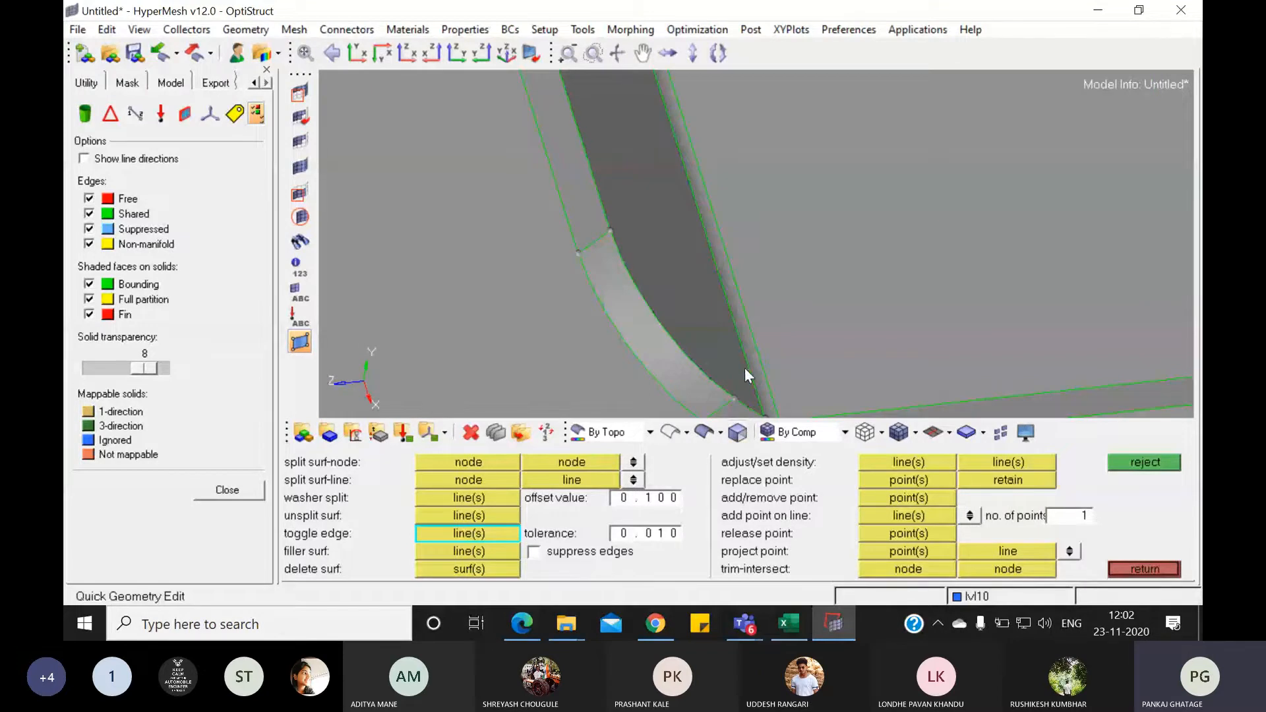
scroll(753, 320, "down", 5)
scroll(755, 323, "down", 3)
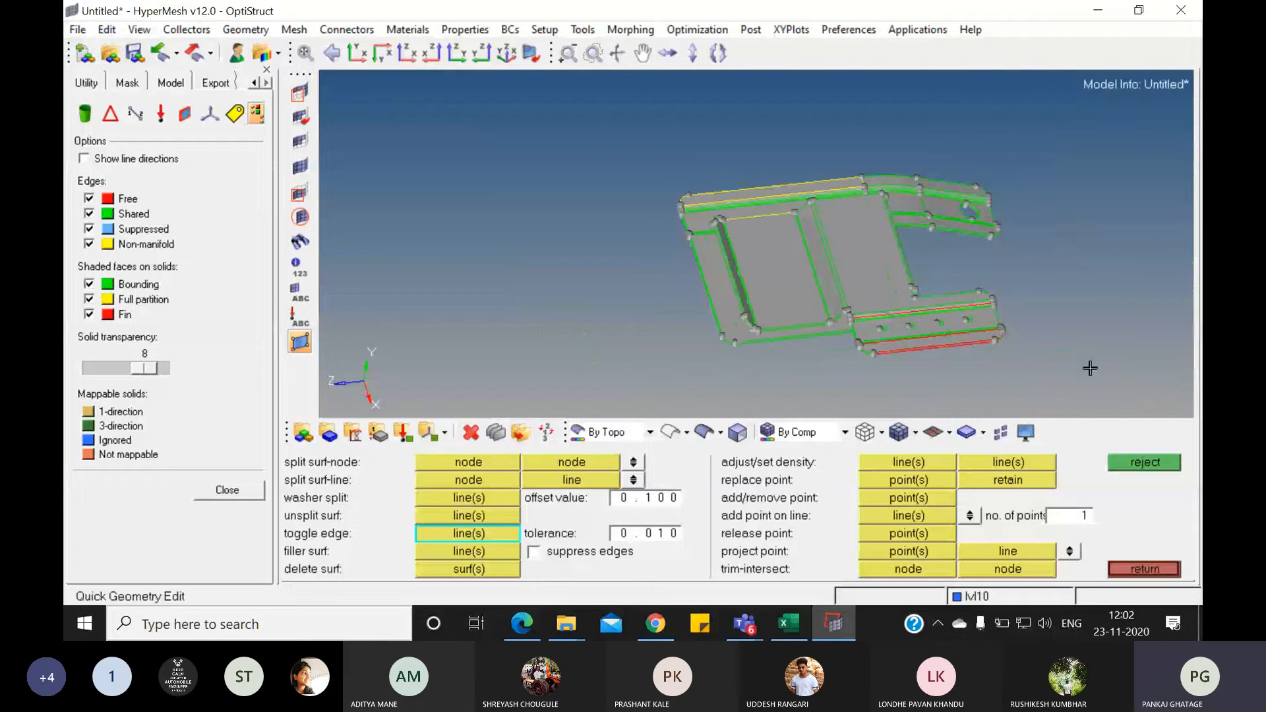
left_click(623, 536)
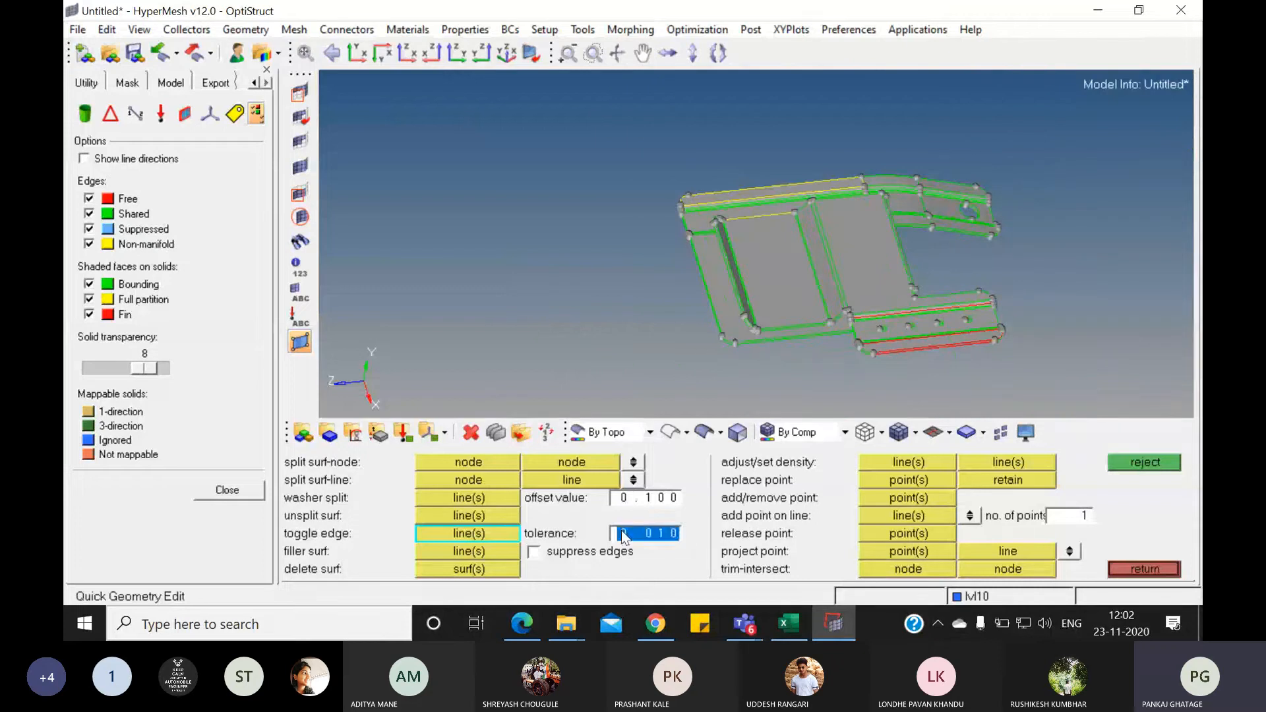
type("0")
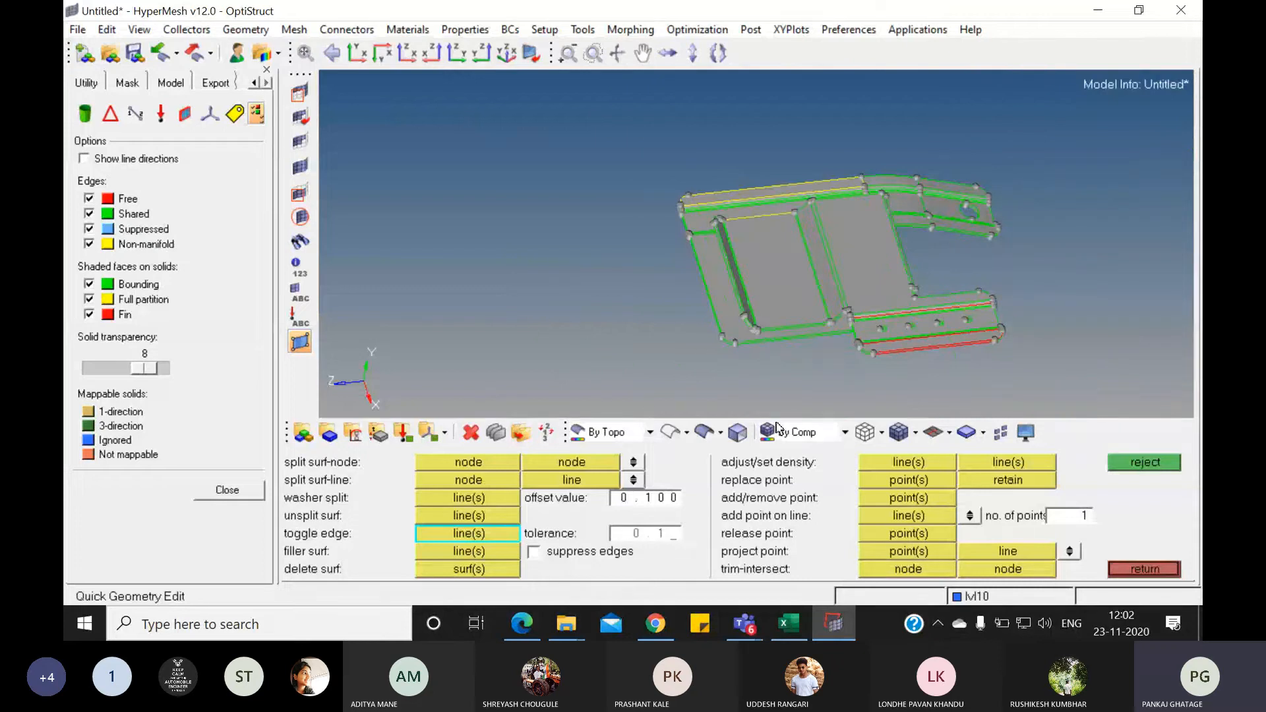
- Toggle the free edge running along the upper bend beside the row of four small holes to a shared edge
scroll(992, 282, "up", 3)
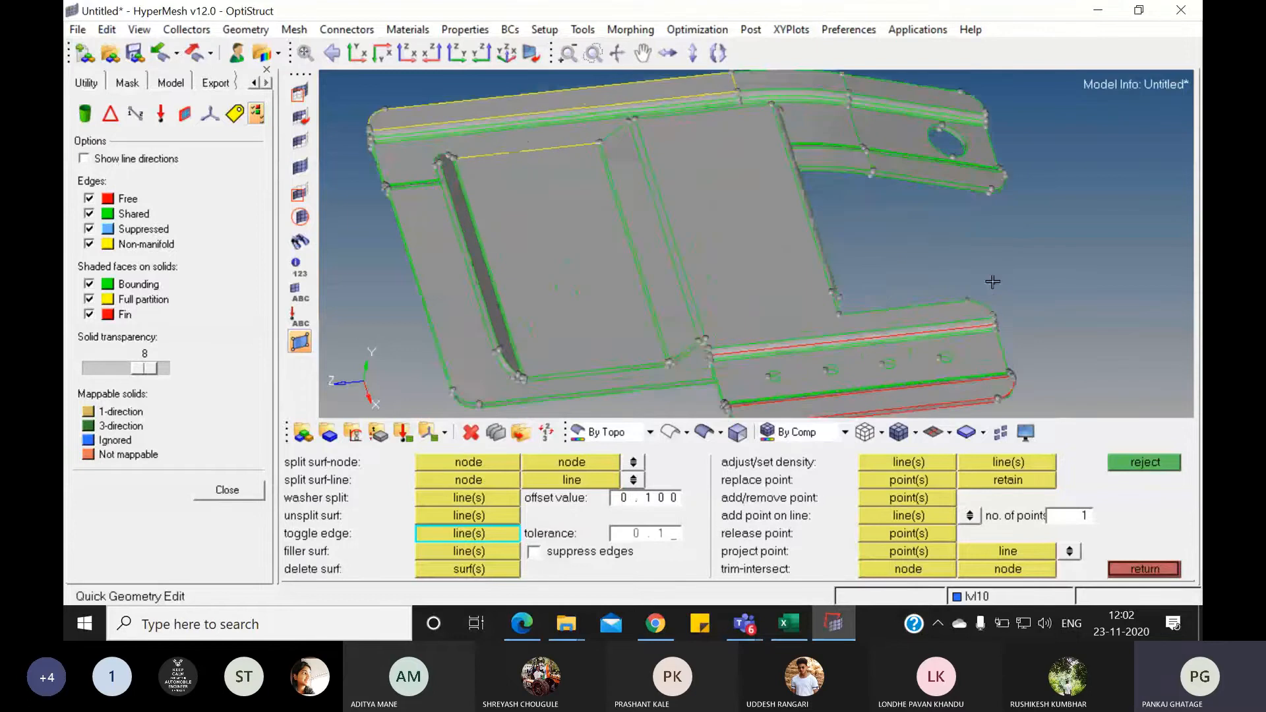
scroll(992, 282, "up", 1)
scroll(854, 284, "up", 2)
scroll(825, 215, "up", 1)
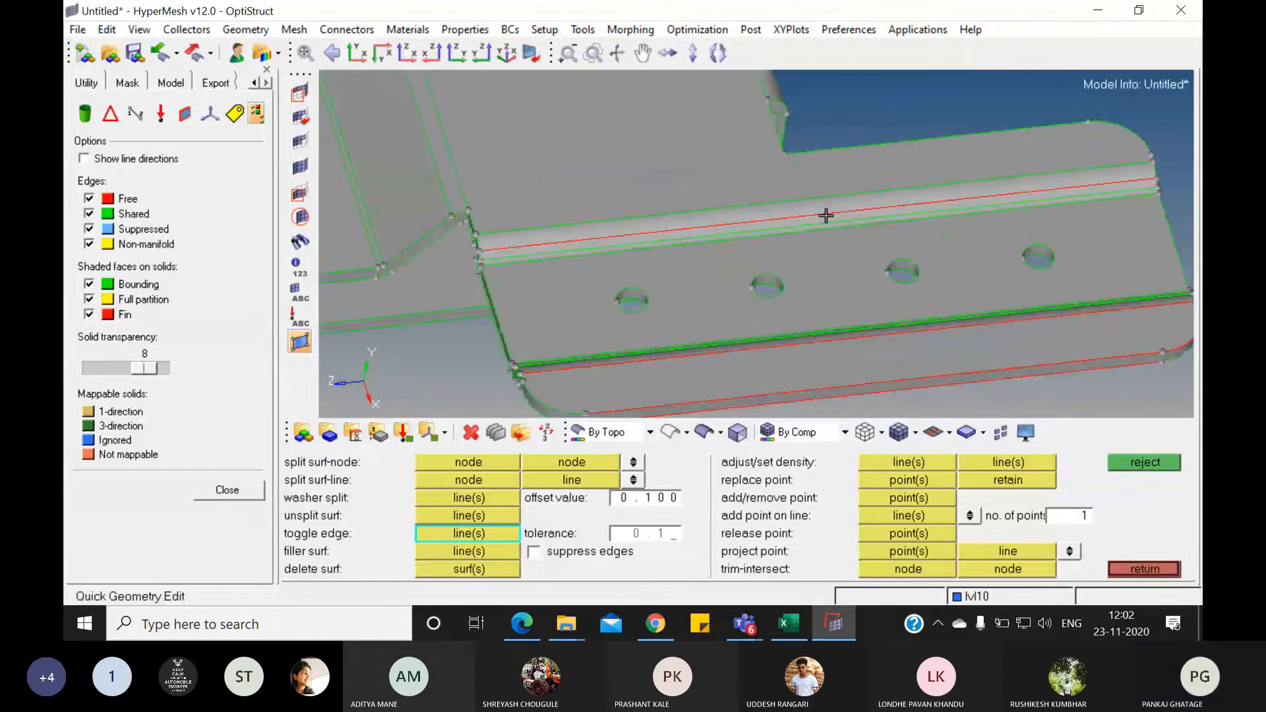
scroll(826, 215, "up", 1)
left_click(702, 226)
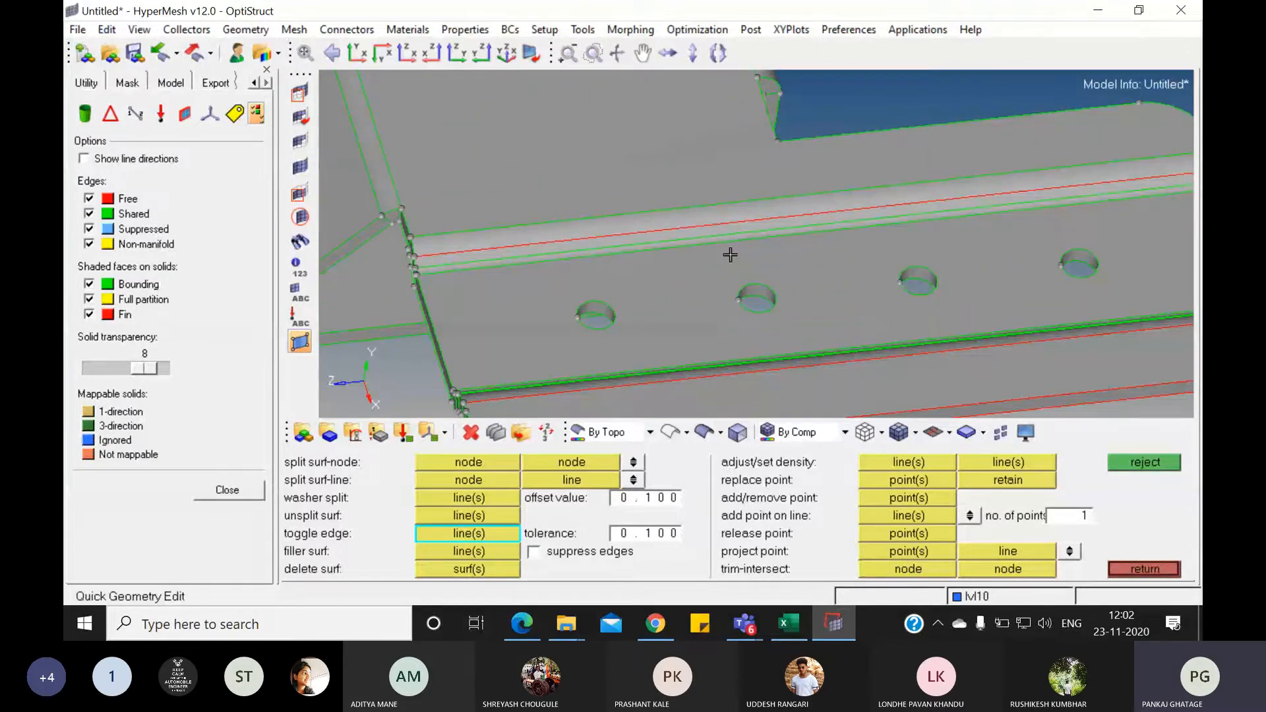
left_click(715, 223)
left_click_drag(835, 277, 732, 276, "ctrl")
scroll(746, 263, "up", 2, "ctrl")
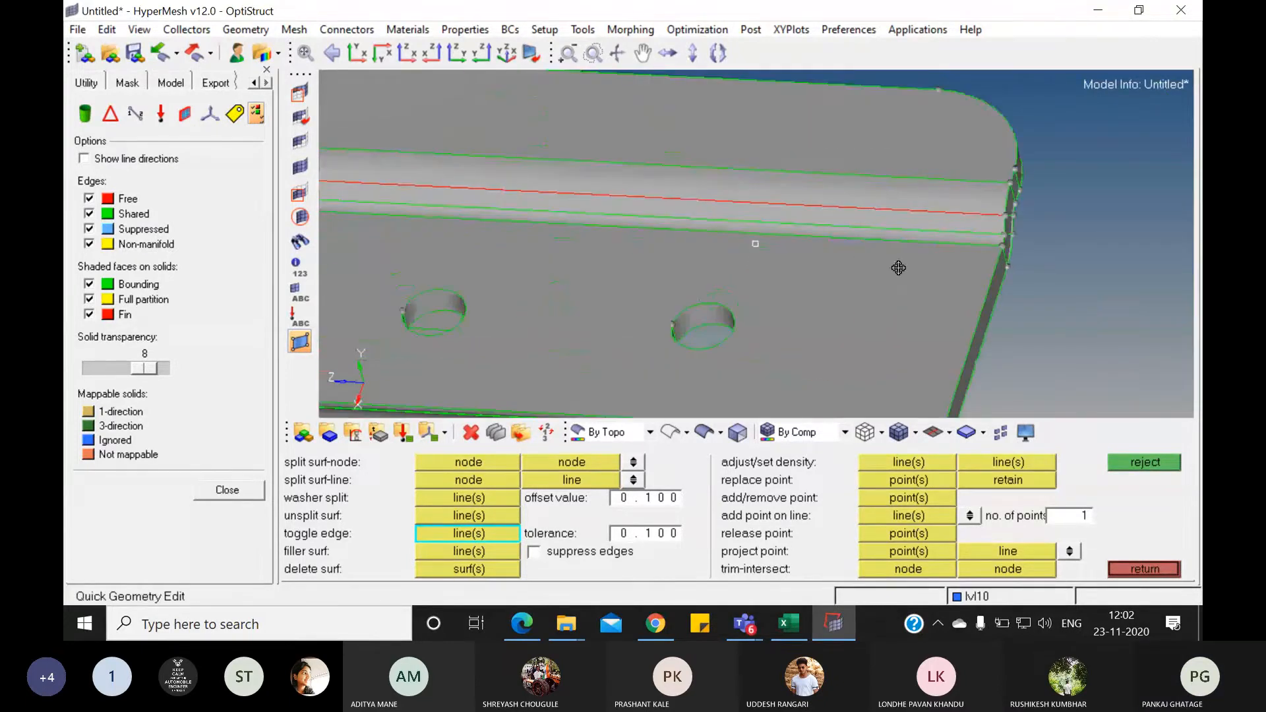
left_click_drag(898, 268, 800, 256, "ctrl")
left_click(779, 166)
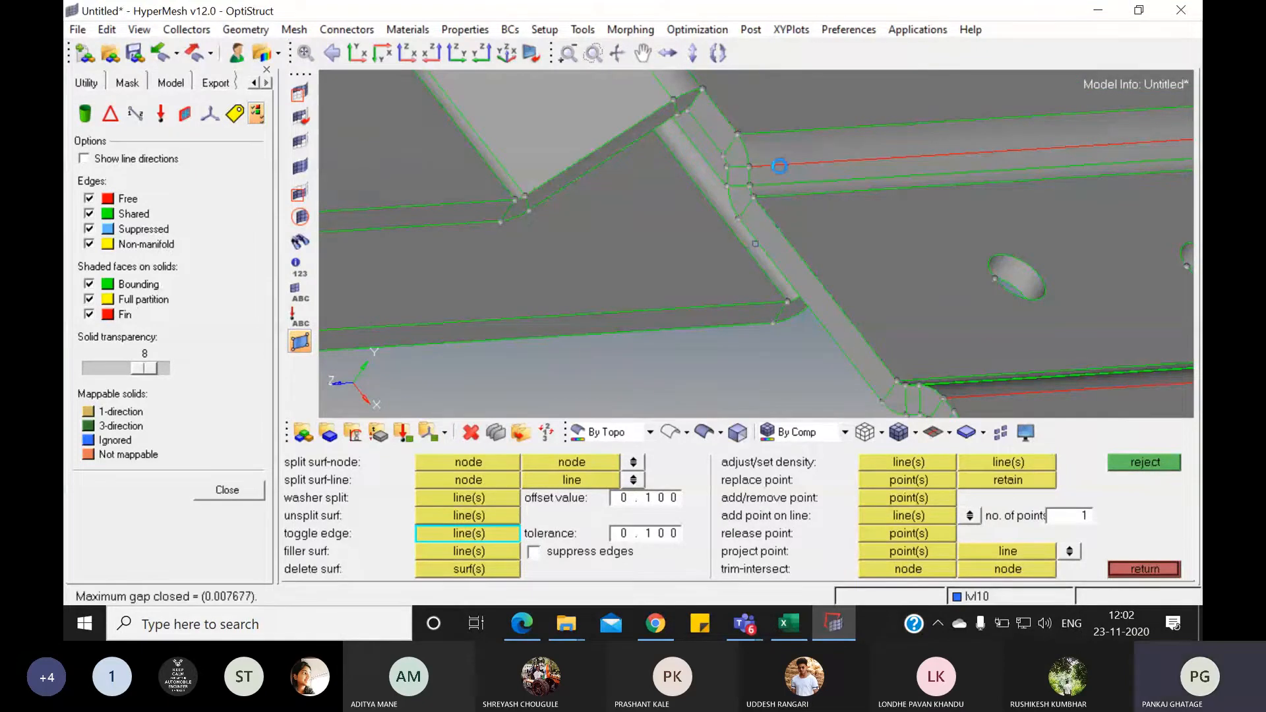
- Toggle the free edge along the lower flange bend and the upper free edge of the flange's outer rim to shared edges
scroll(818, 249, "up", 2, "ctrl")
scroll(818, 250, "down", 3, "ctrl")
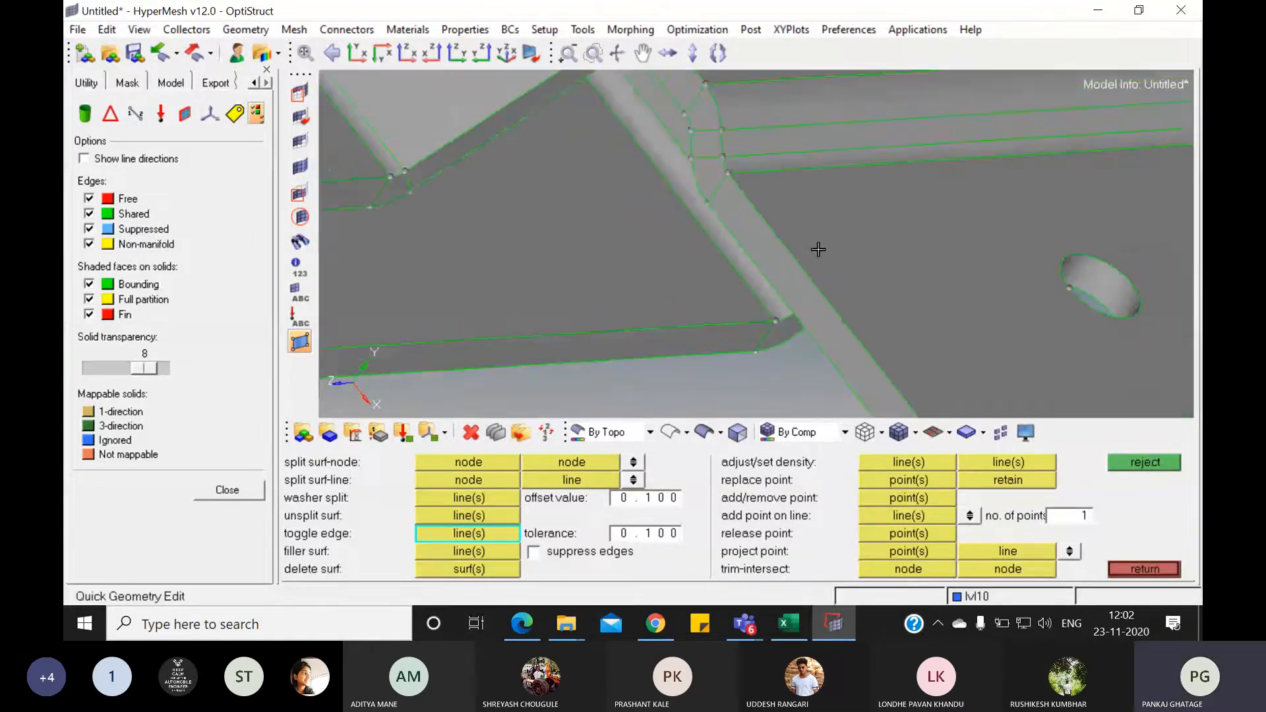
right_click_drag(962, 276, 607, 105, "ctrl")
scroll(757, 236, "up", 2, "ctrl")
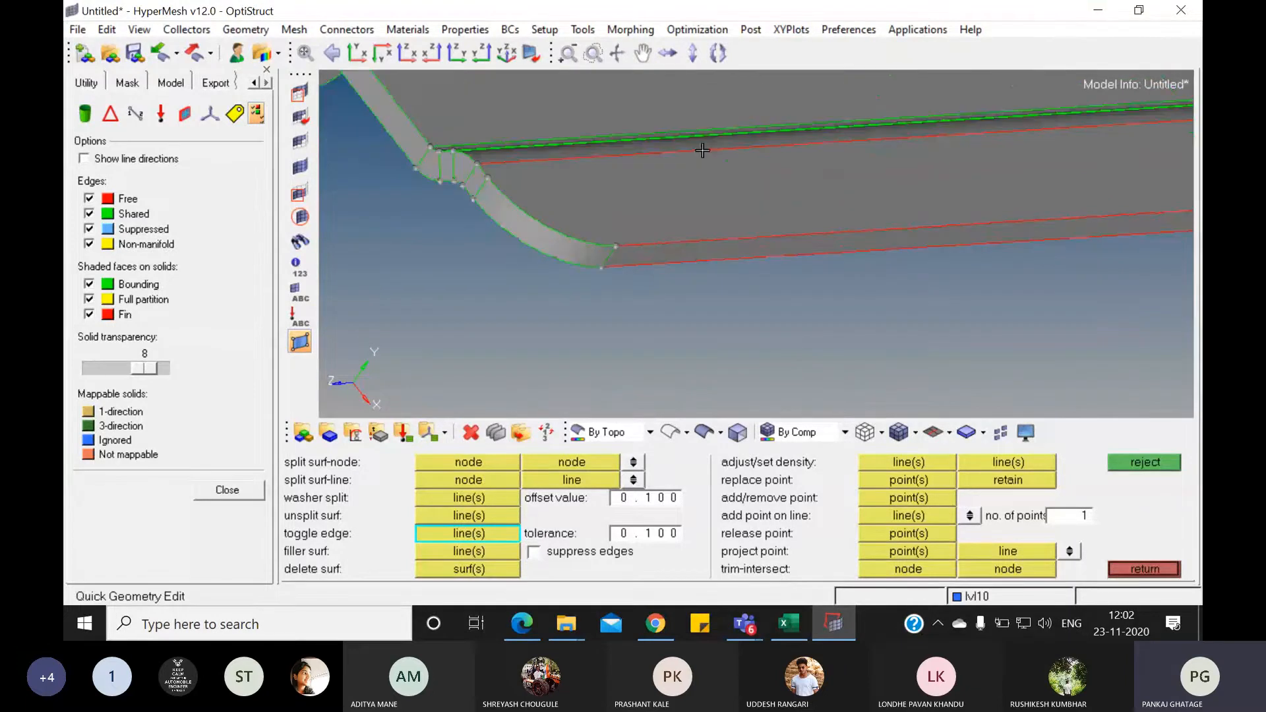
left_click(702, 151)
scroll(770, 309, "up", 2, "ctrl")
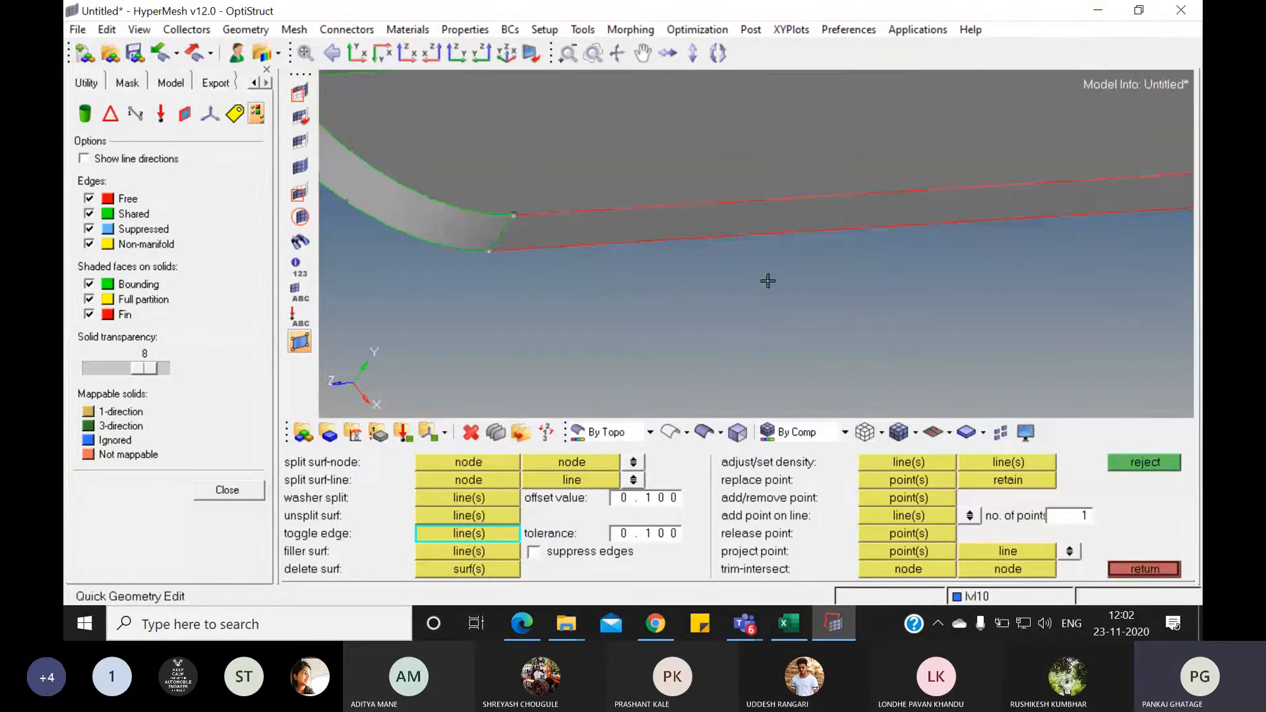
left_click(616, 213)
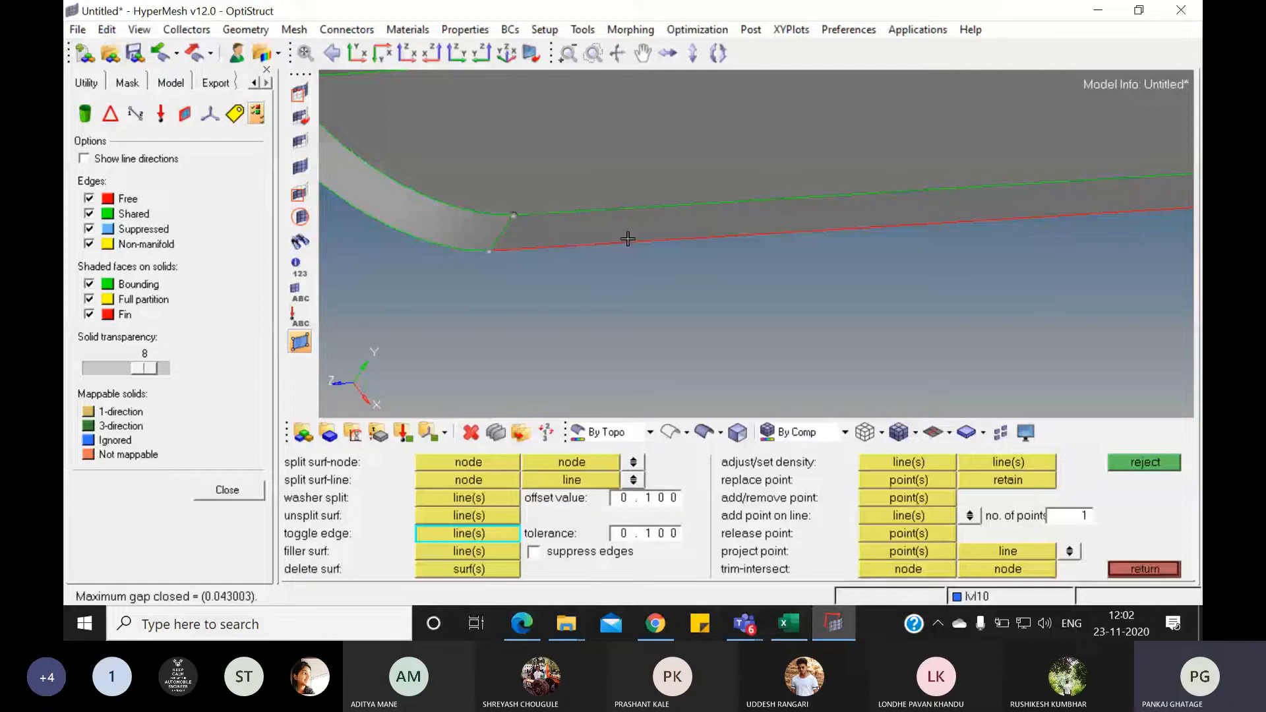
- Toggle the lower free edge of the flange's outer rim and the curved free edge at the flange's rounded corner to shared edges
left_click(626, 242)
scroll(788, 303, "down", 4, "ctrl")
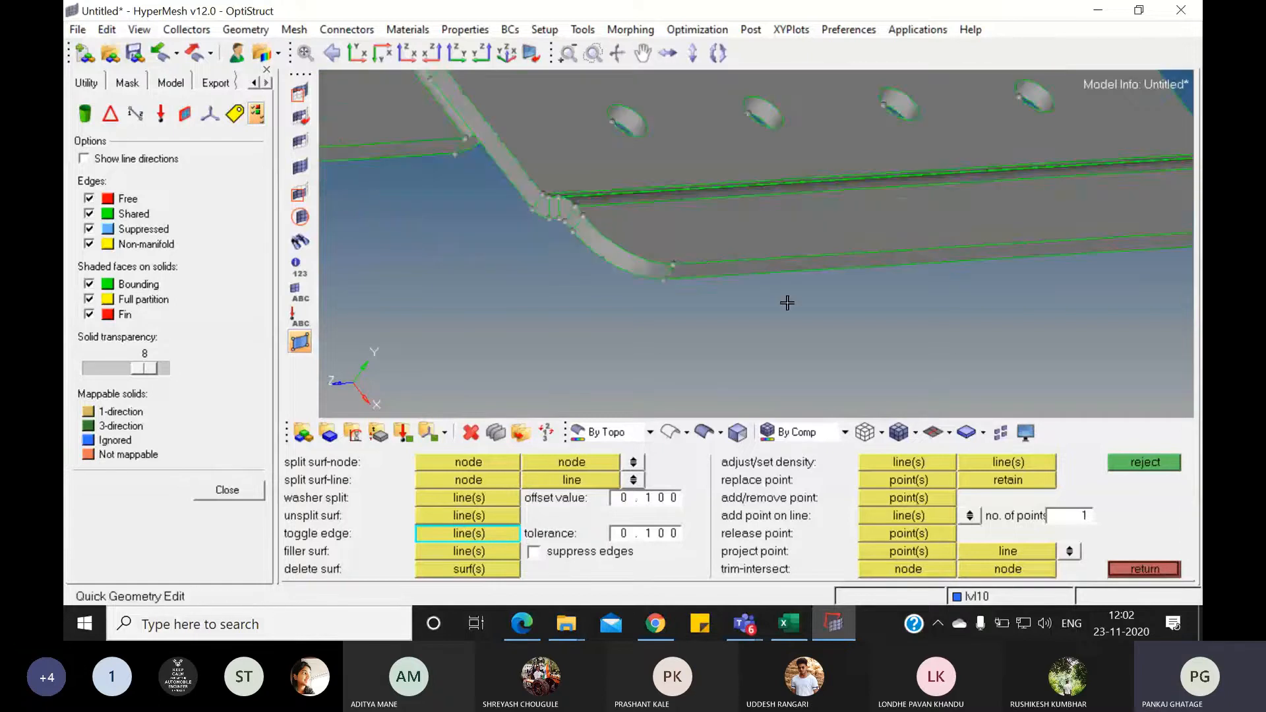
left_click_drag(1117, 288, 580, 223, "ctrl")
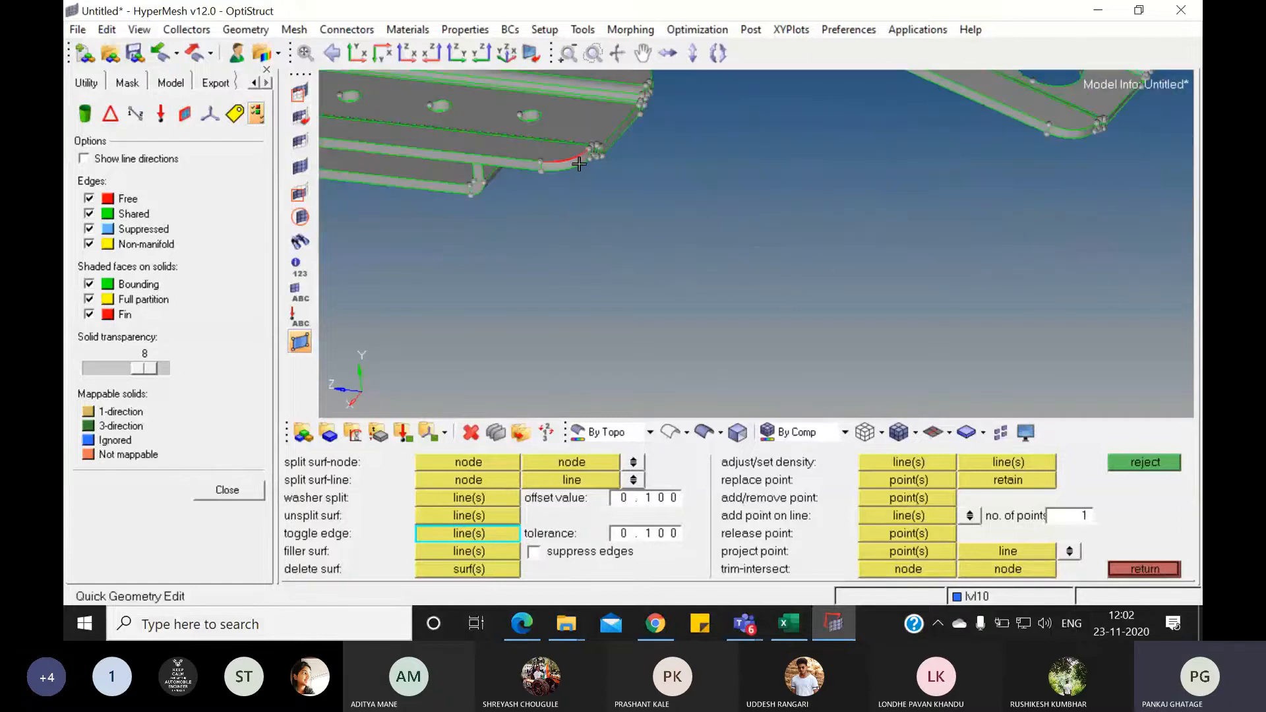
scroll(558, 147, "up", 4, "ctrl")
scroll(560, 146, "up", 2, "ctrl")
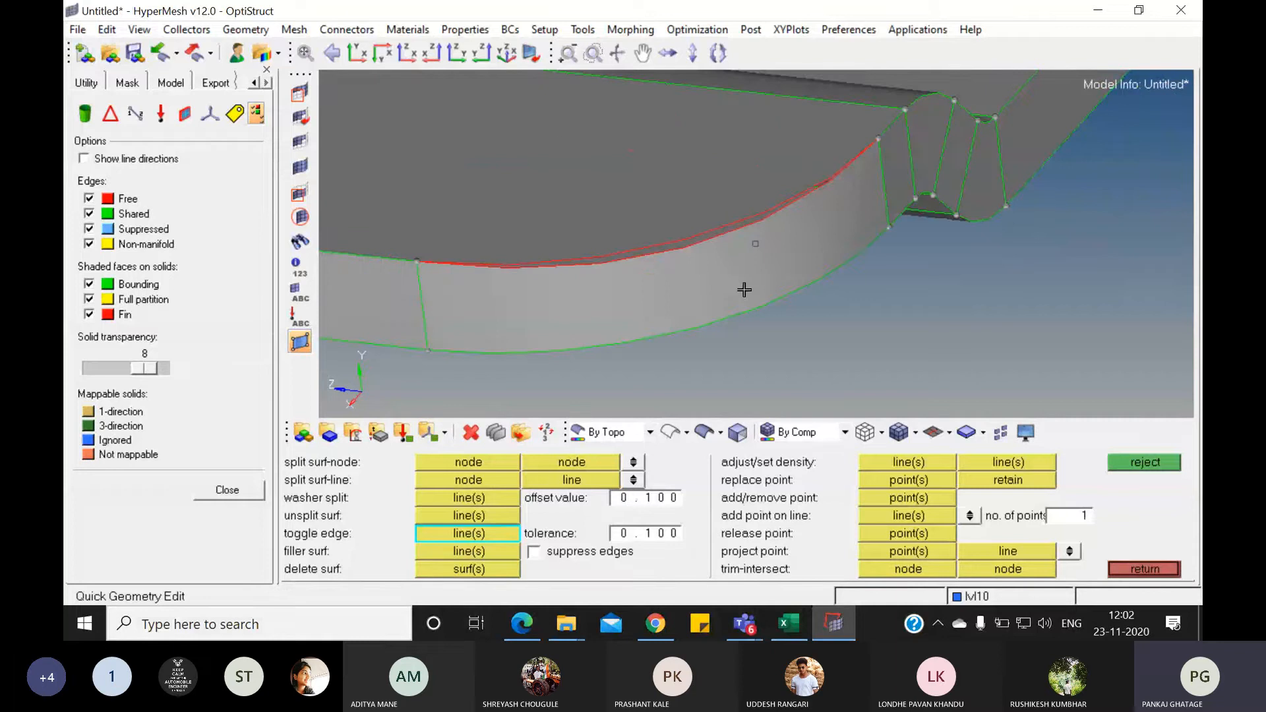
scroll(726, 209, "up", 2, "ctrl")
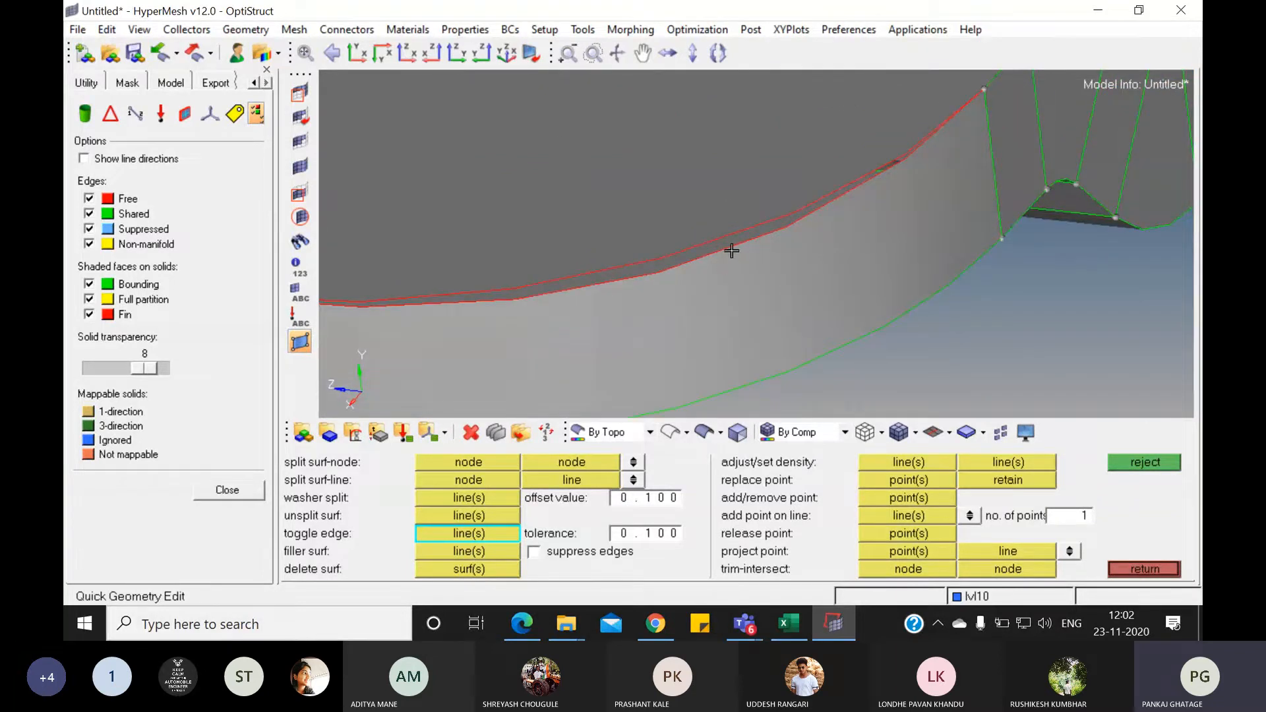
left_click(733, 246)
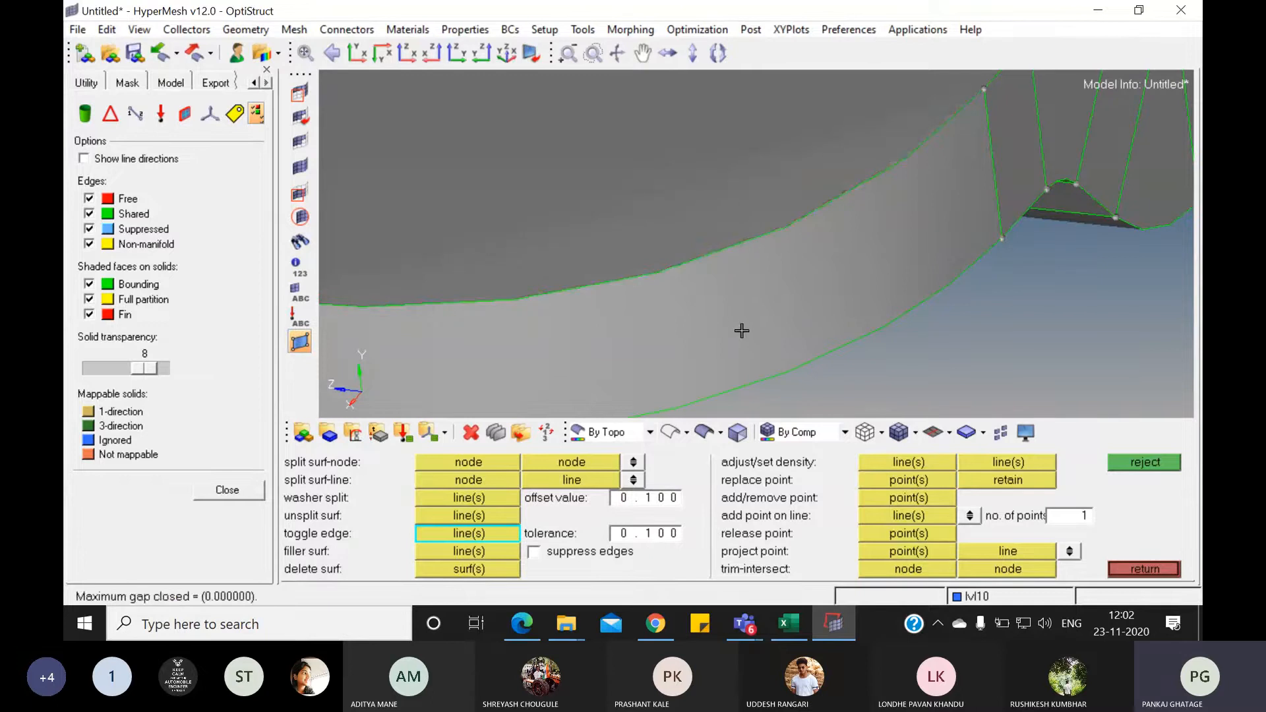
scroll(741, 327, "down", 8)
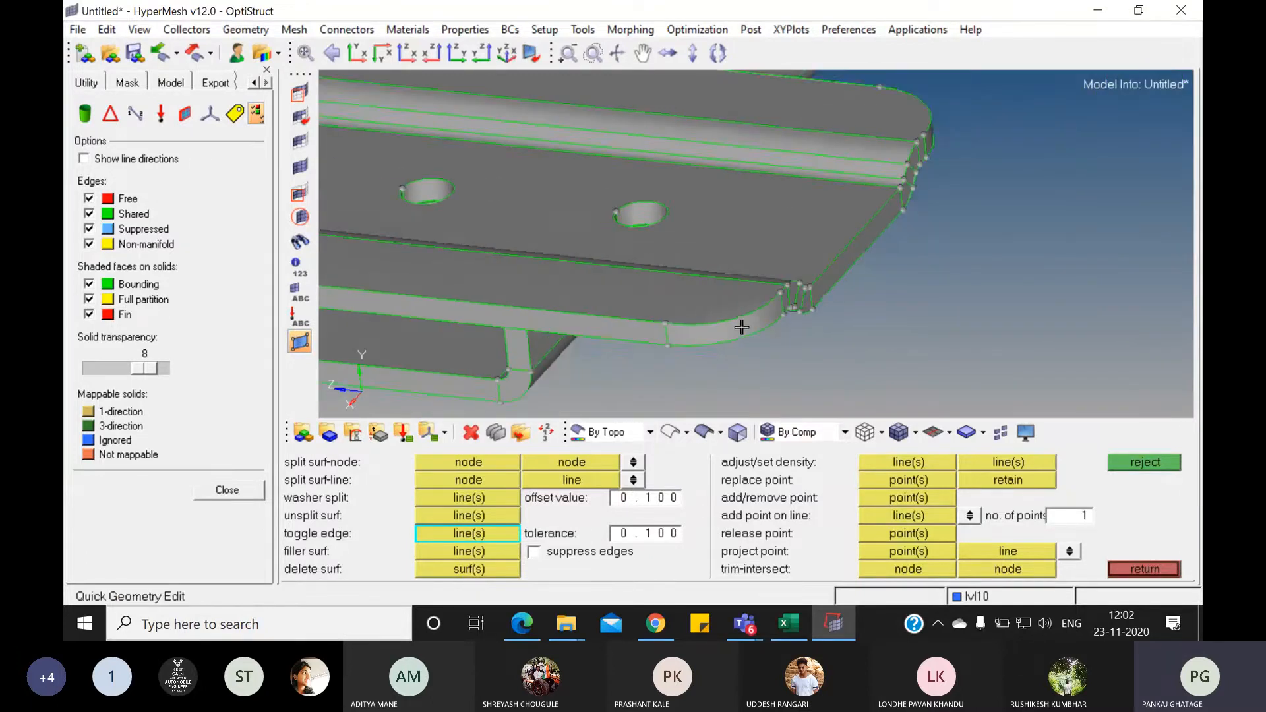
- Examine the bracket from several sides for remaining free edges and for non-manifold edges along the long flange's rim and the stepped plate's side
left_click_drag(949, 286, 997, 253, "ctrl")
left_click_drag(875, 357, 542, 213, "ctrl")
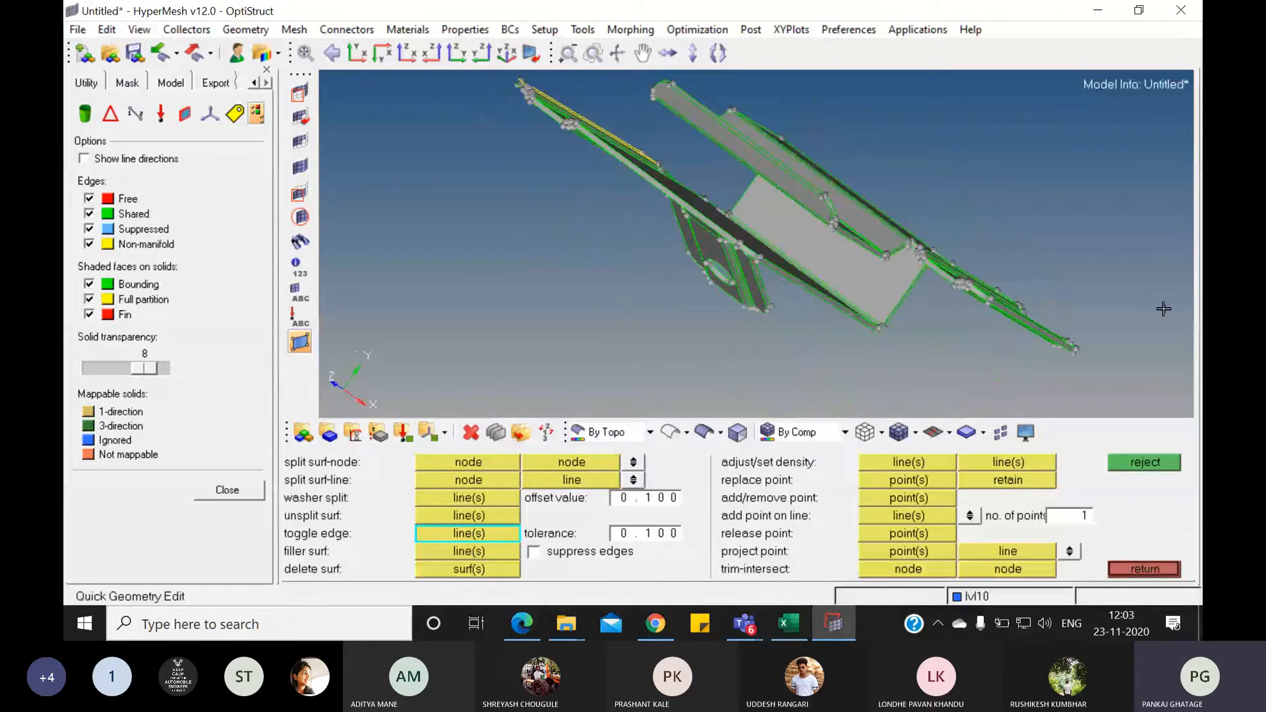
left_click_drag(1162, 308, 830, 271, "ctrl")
left_click_drag(1029, 275, 731, 234, "ctrl")
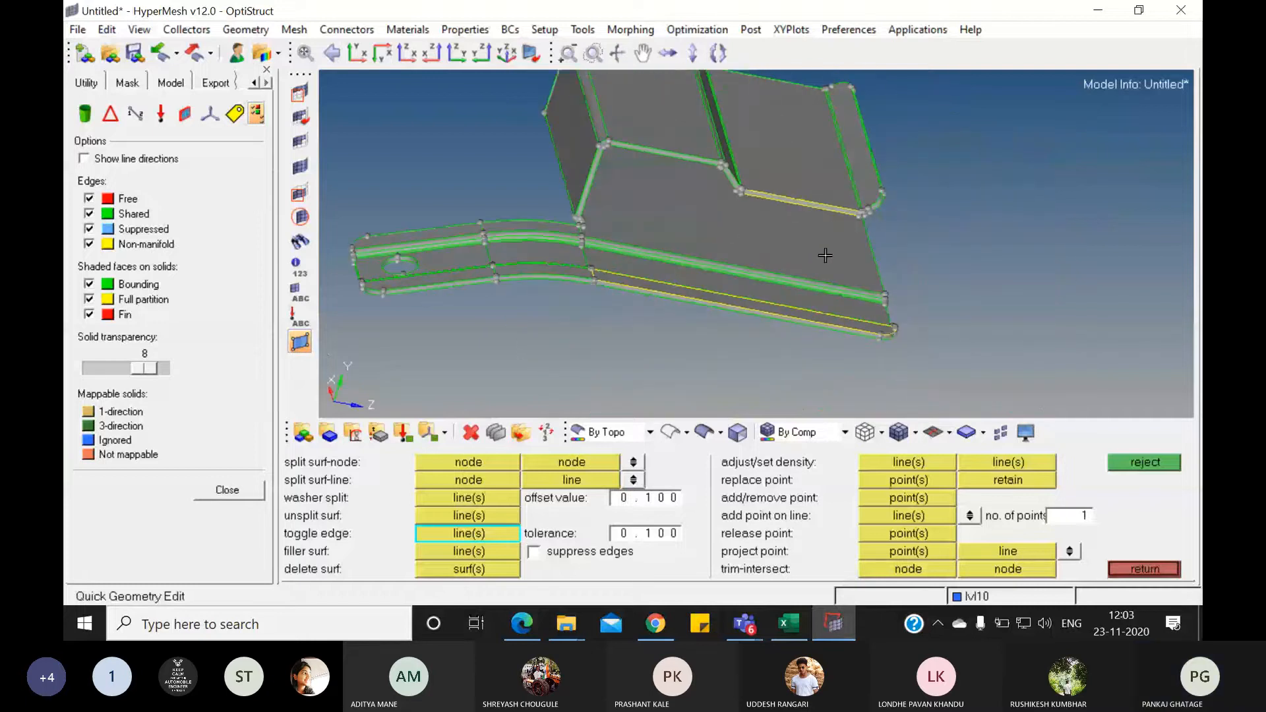
scroll(825, 256, "up", 2)
scroll(1023, 300, "up", 2)
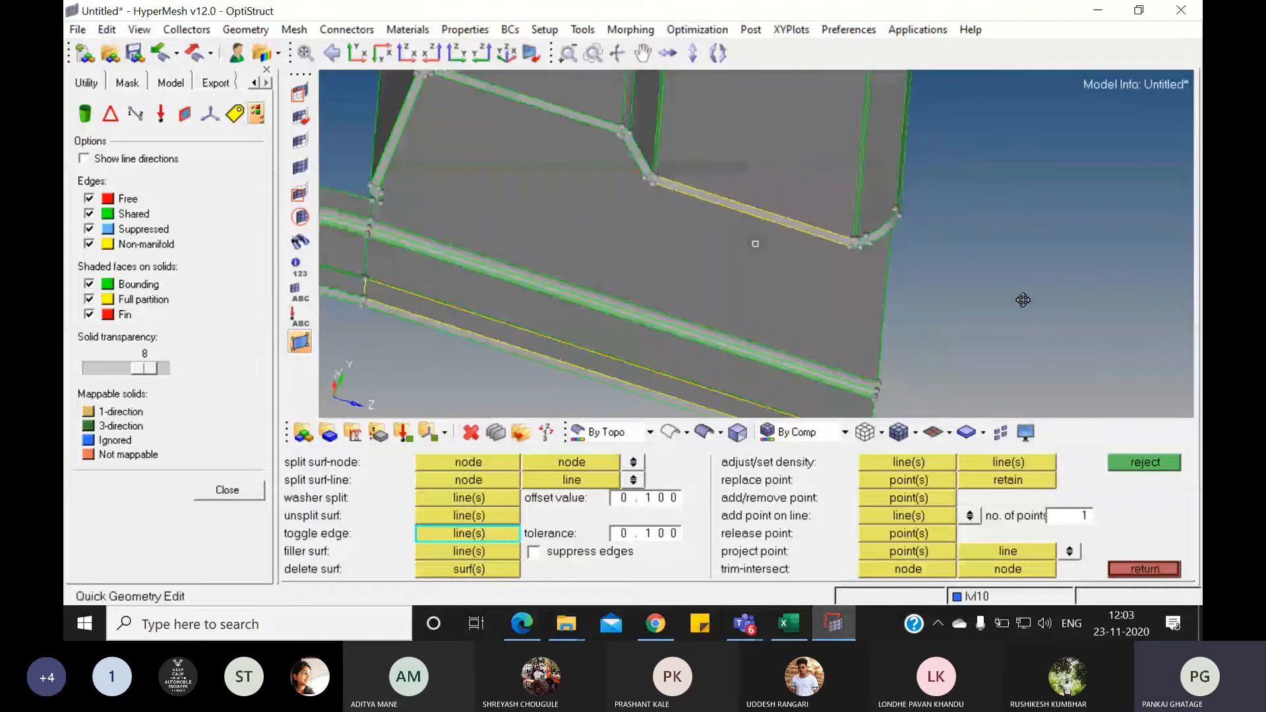
left_click_drag(1023, 300, 989, 290, "ctrl")
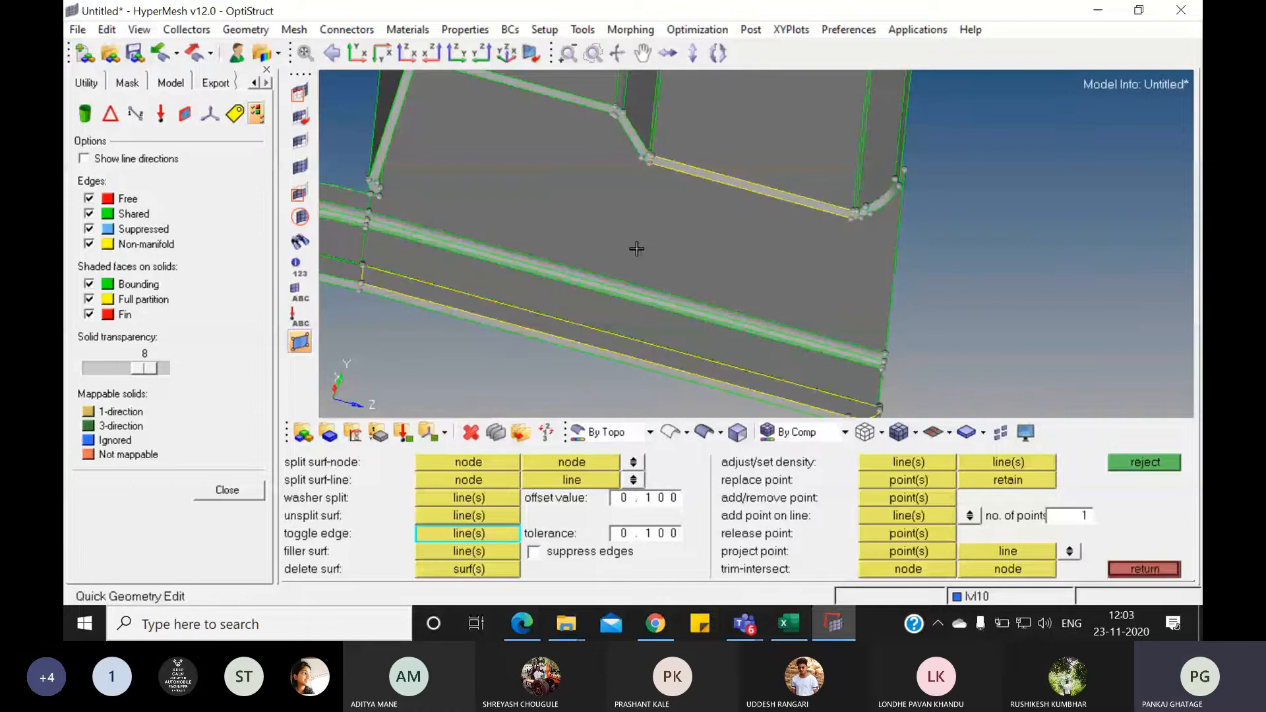
scroll(636, 249, "up", 1)
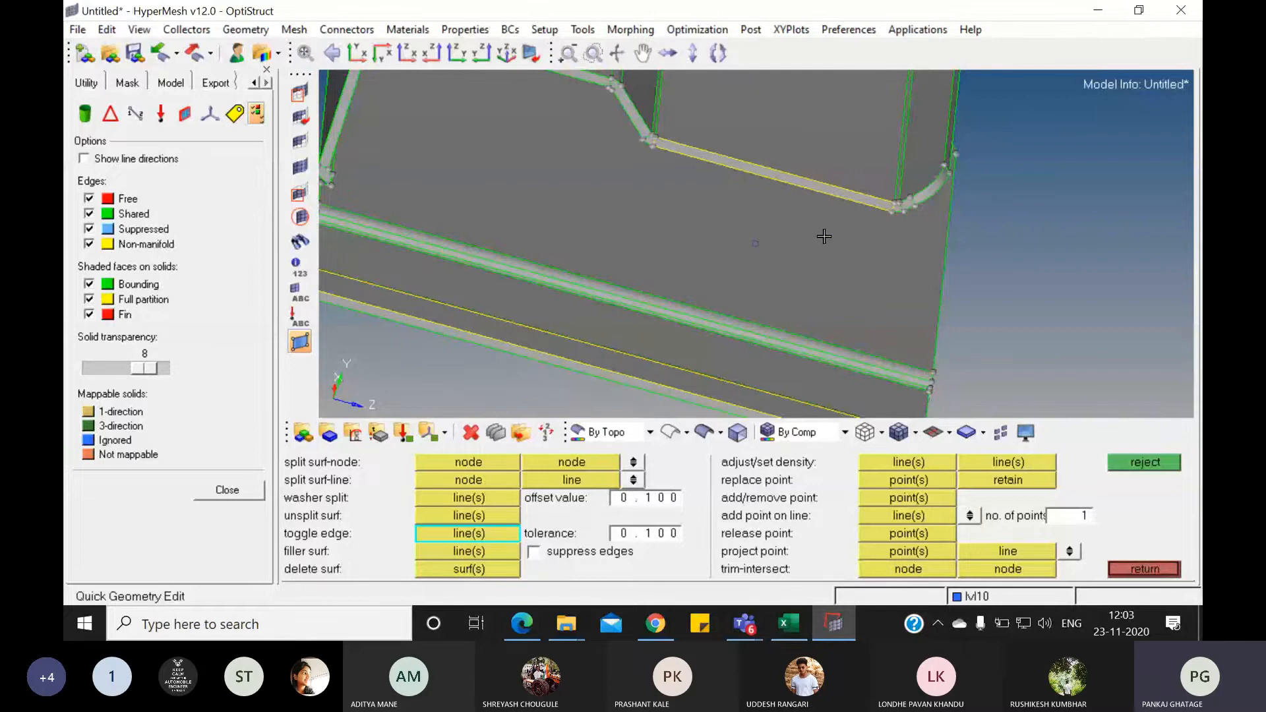
scroll(824, 236, "down", 2)
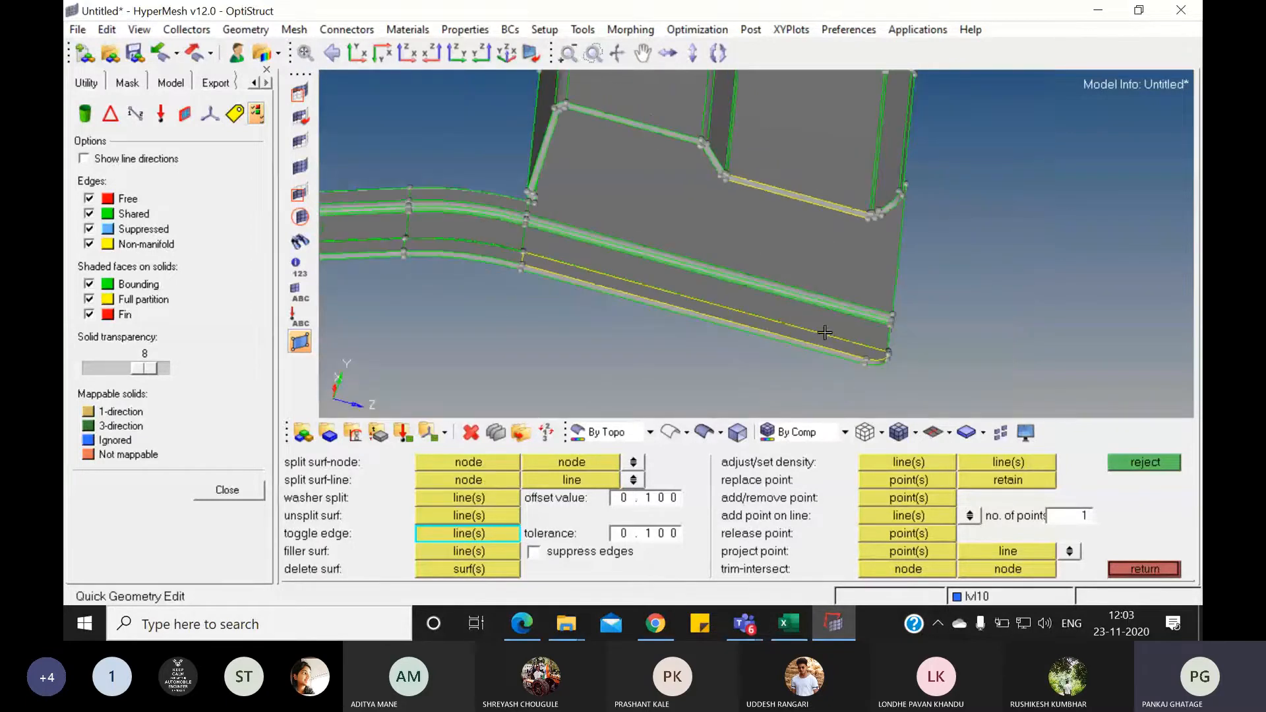
mouse_move(824, 333)
left_mouse_down("ctrl")
mouse_move(552, 291)
mouse_move(523, 240)
mouse_move(621, 234)
left_mouse_up("ctrl")
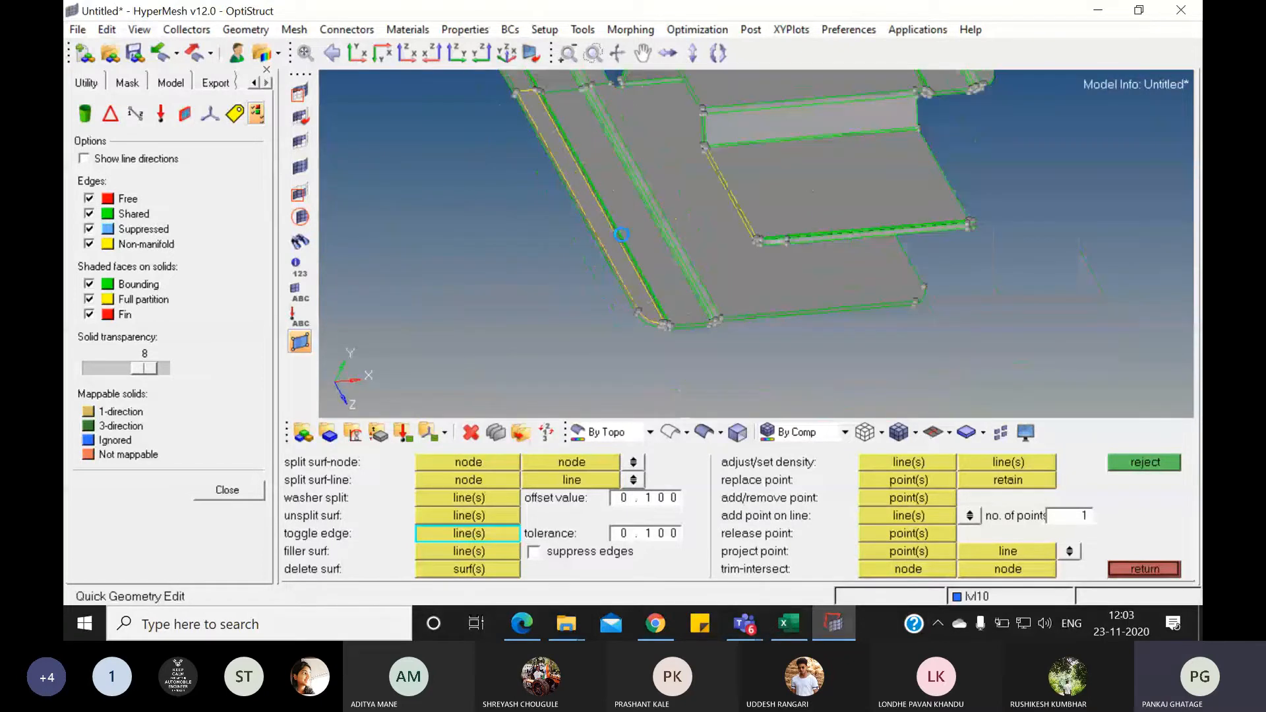
scroll(621, 234, "down", 1)
scroll(534, 172, "down", 1)
scroll(554, 217, "down", 1)
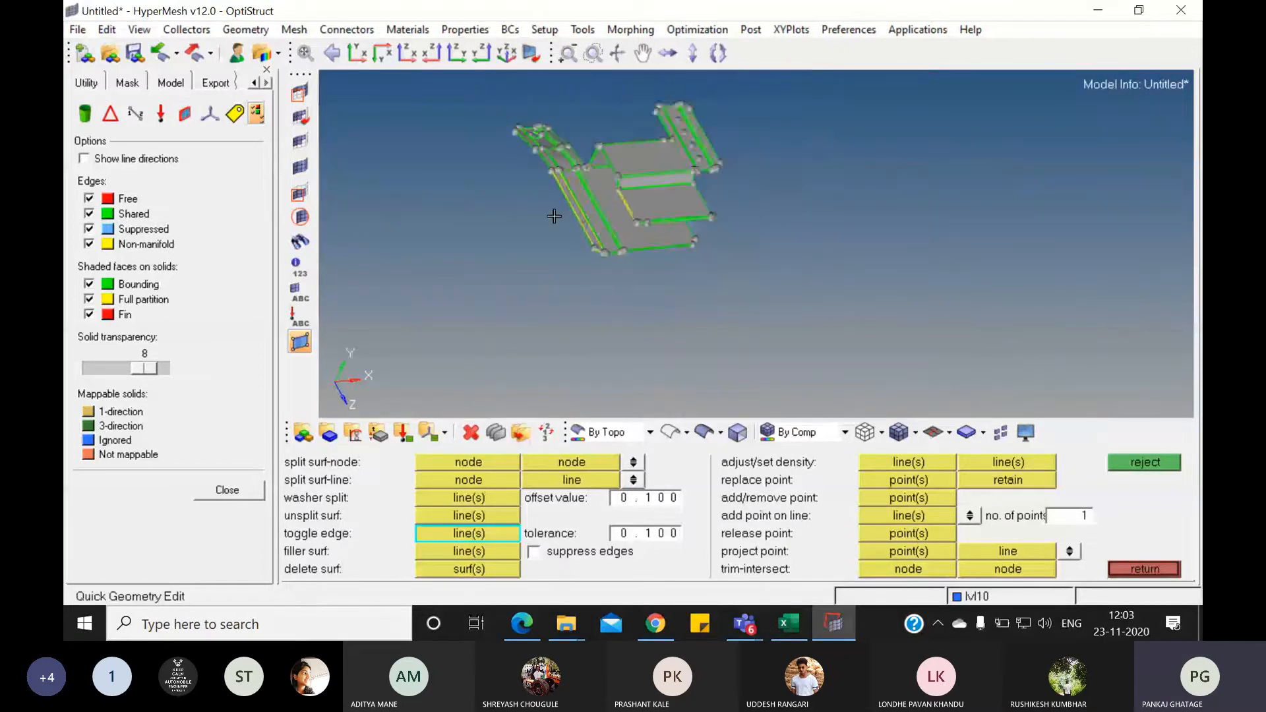
scroll(554, 216, "up", 3)
mouse_move(643, 160)
left_mouse_down("ctrl")
mouse_move(628, 208)
mouse_move(615, 187)
mouse_move(636, 192)
mouse_move(642, 248)
mouse_move(637, 215)
left_mouse_up("ctrl")
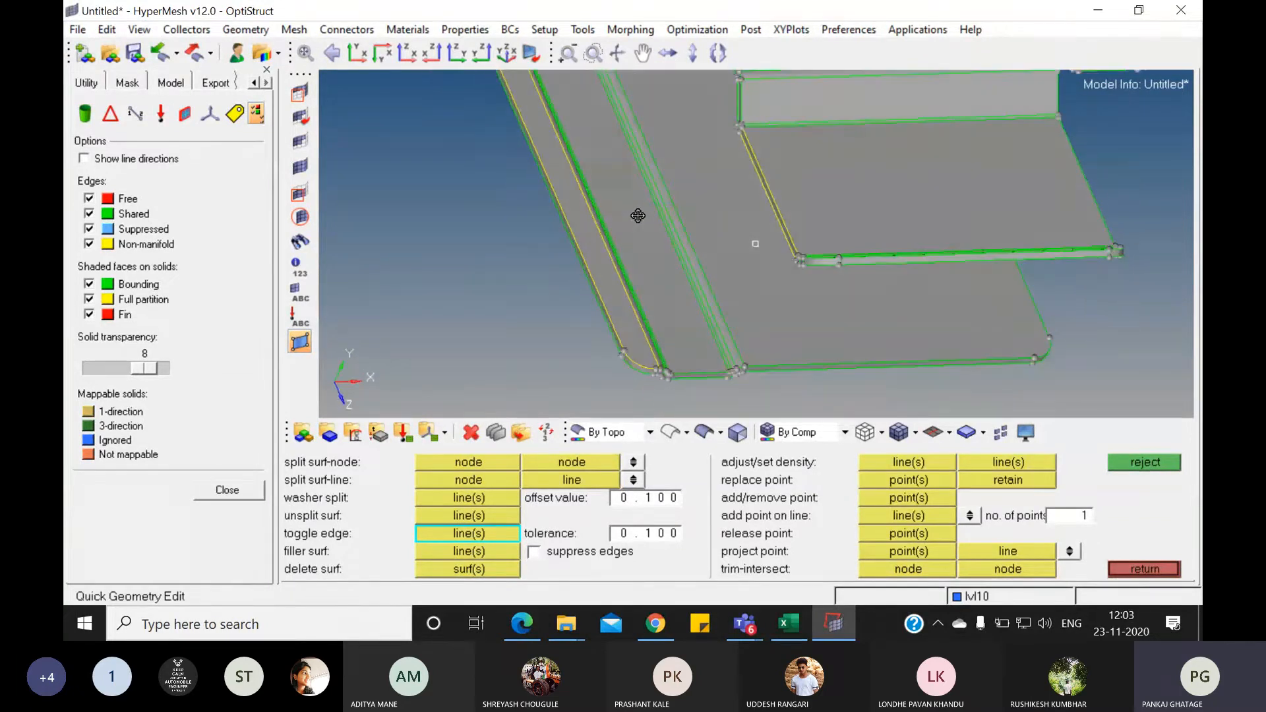
scroll(590, 255, "up", 2)
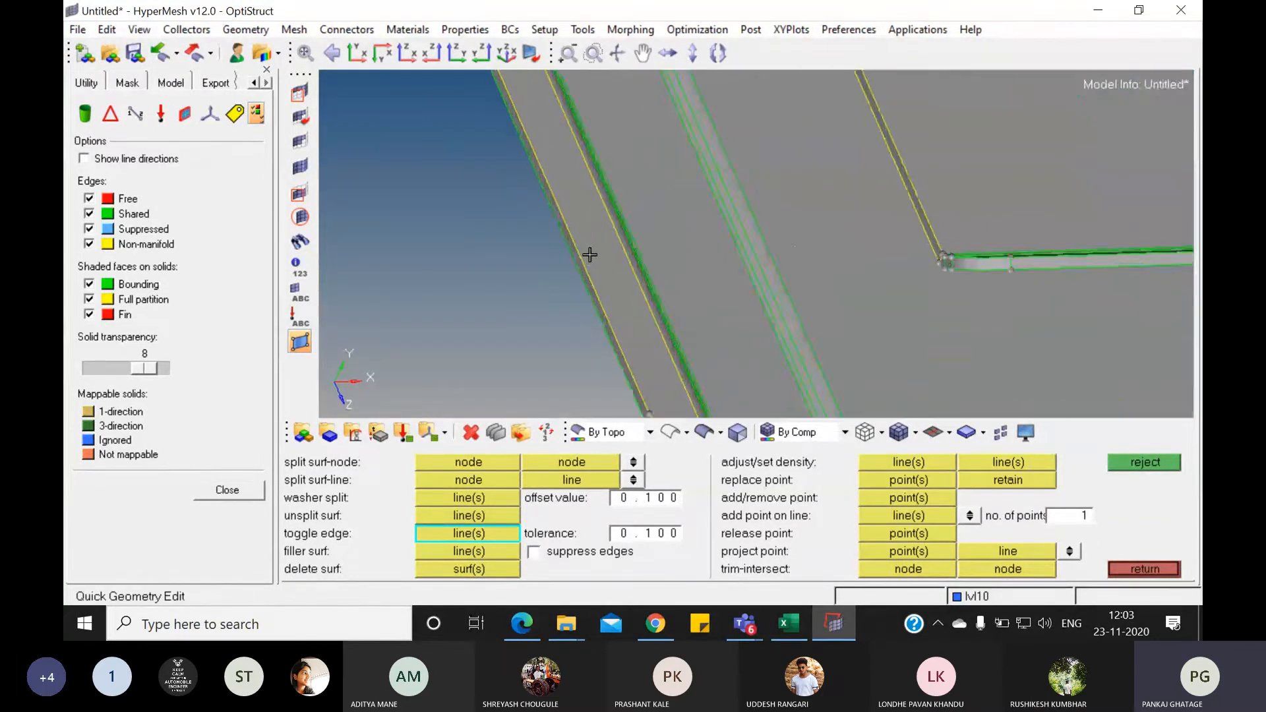
scroll(589, 254, "down", 2)
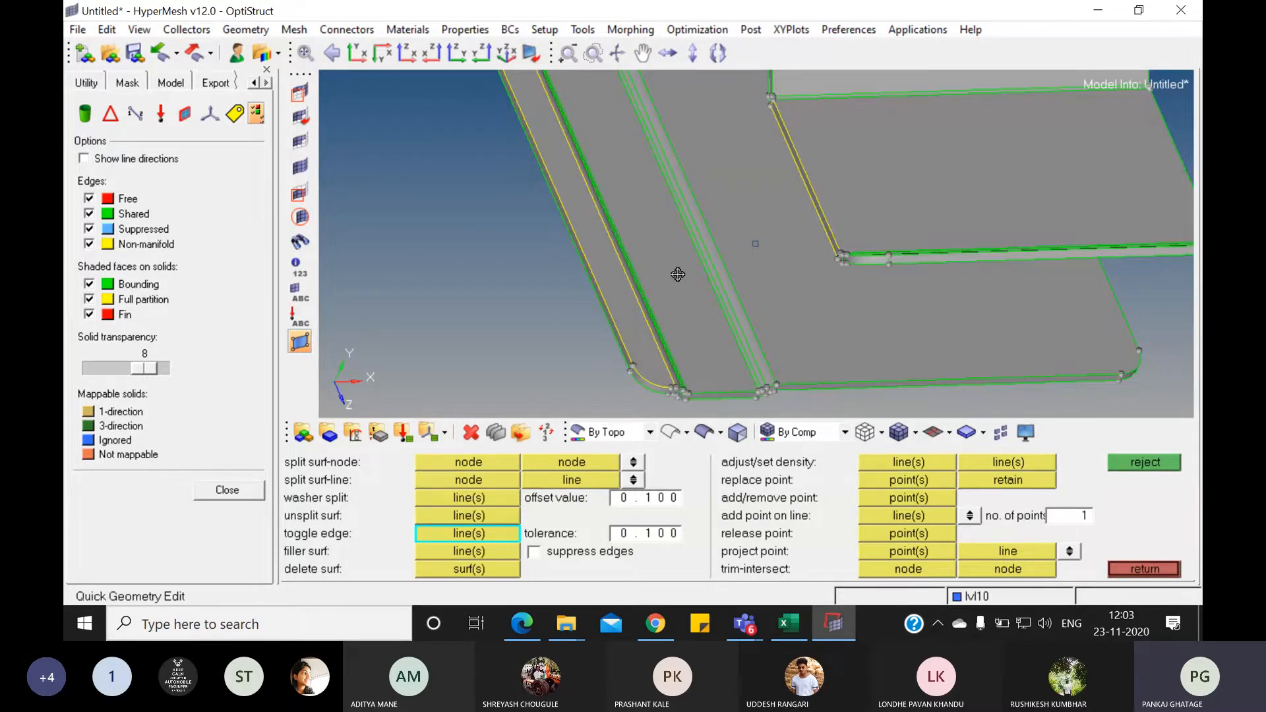
left_click_drag(679, 290, 603, 212, "ctrl")
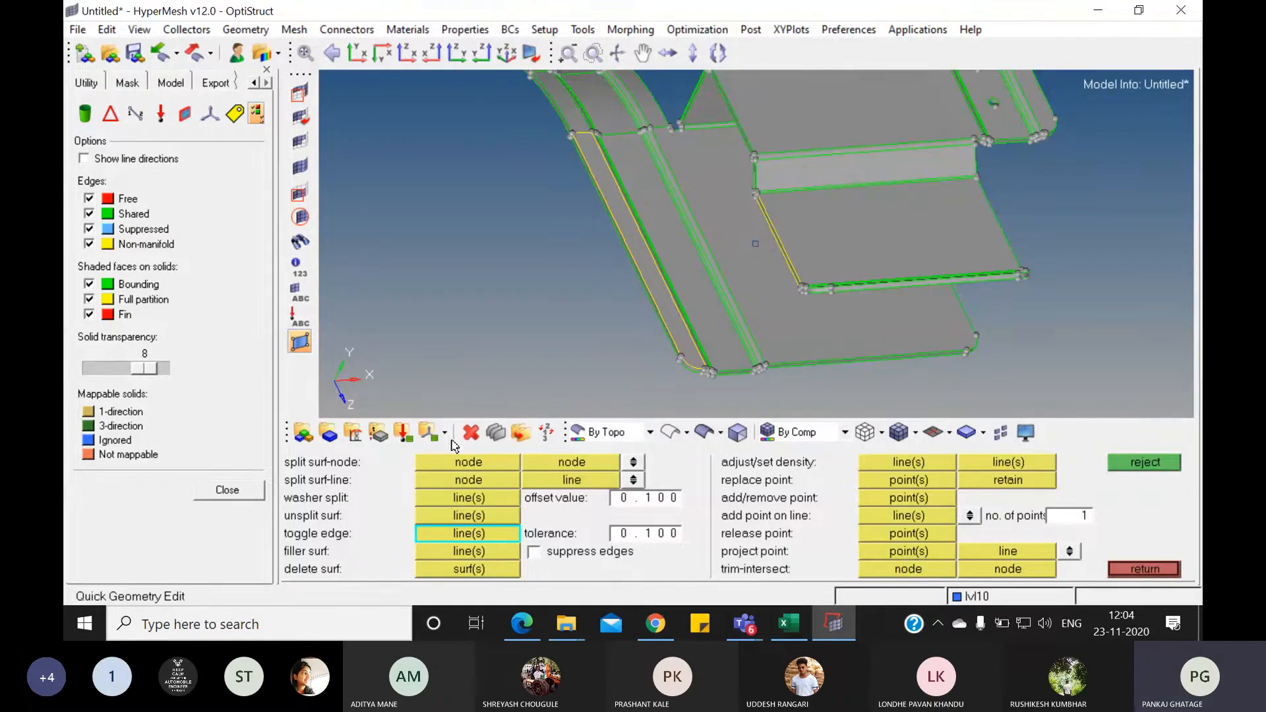
- Delete the duplicate surface bounded by the non-manifold edges along the long flange's outer rim
left_click(471, 432)
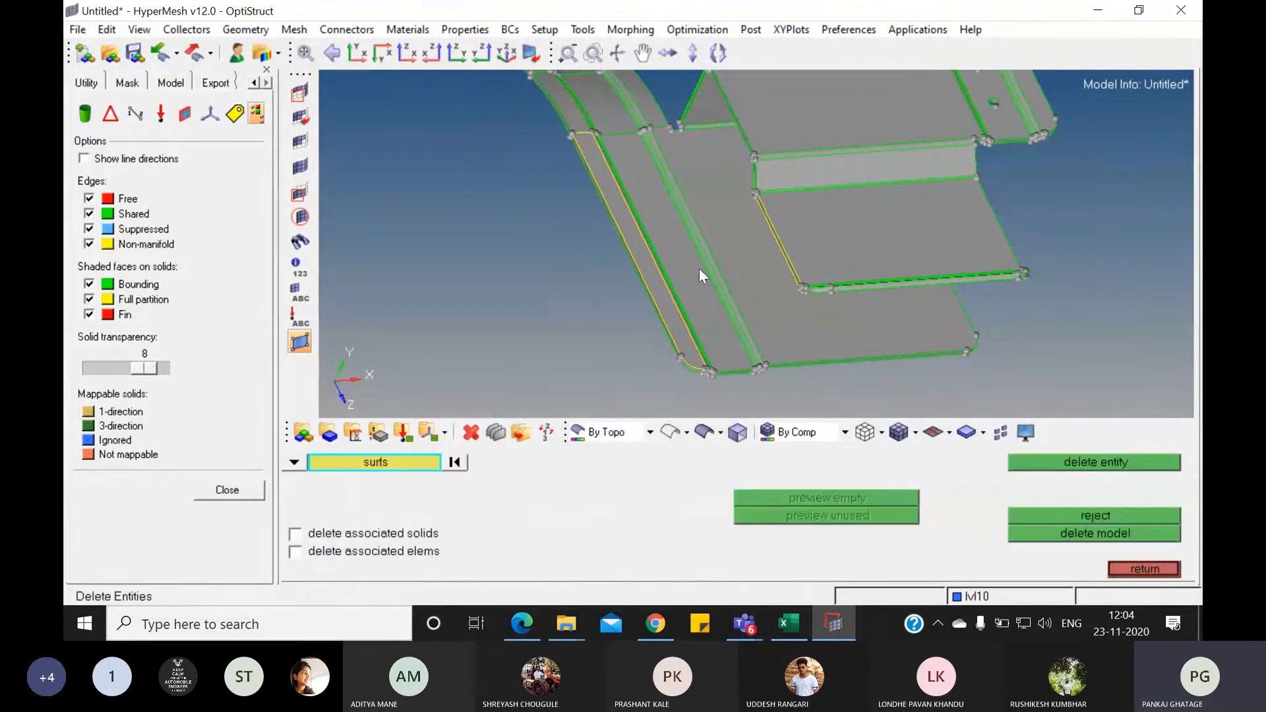
scroll(700, 263, "up", 3)
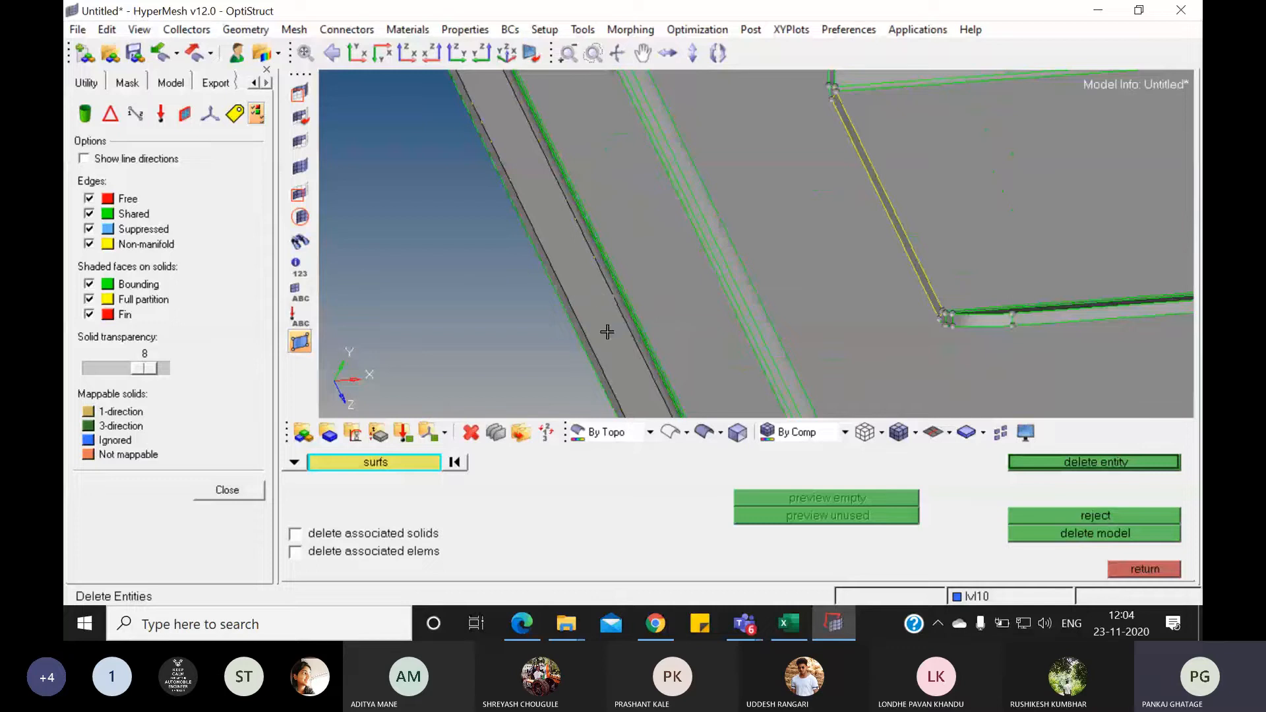
left_click(1072, 463)
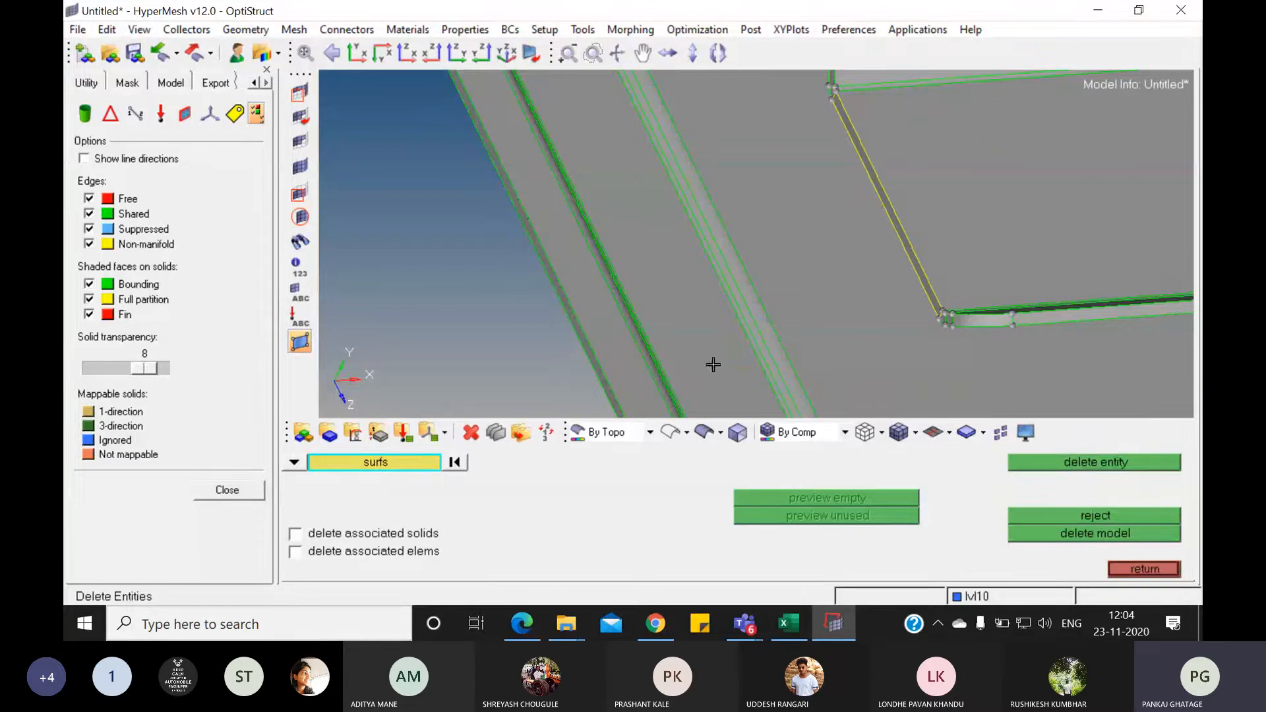
- Delete the duplicate narrow surface bounded by the non-manifold edges on the side of the stepped plate
scroll(571, 323, "down", 4)
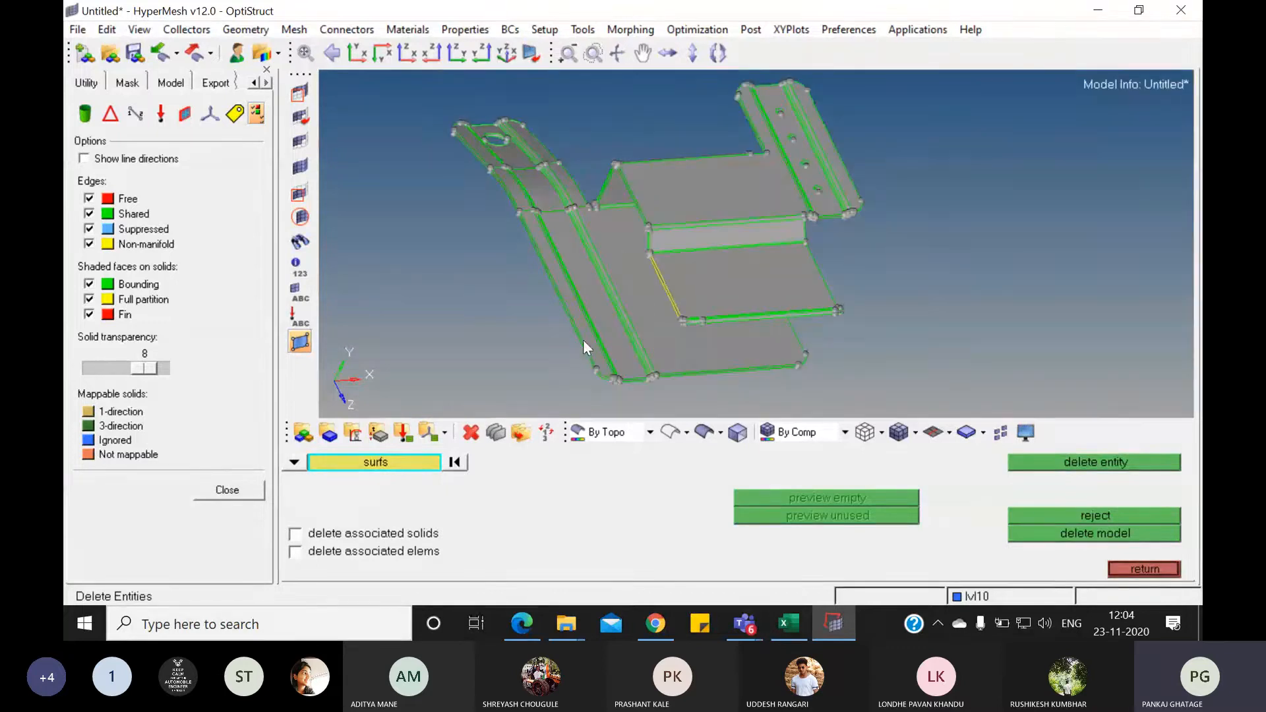
left_click_drag(759, 324, 950, 280, "ctrl")
scroll(765, 213, "up", 3)
scroll(766, 213, "up", 5)
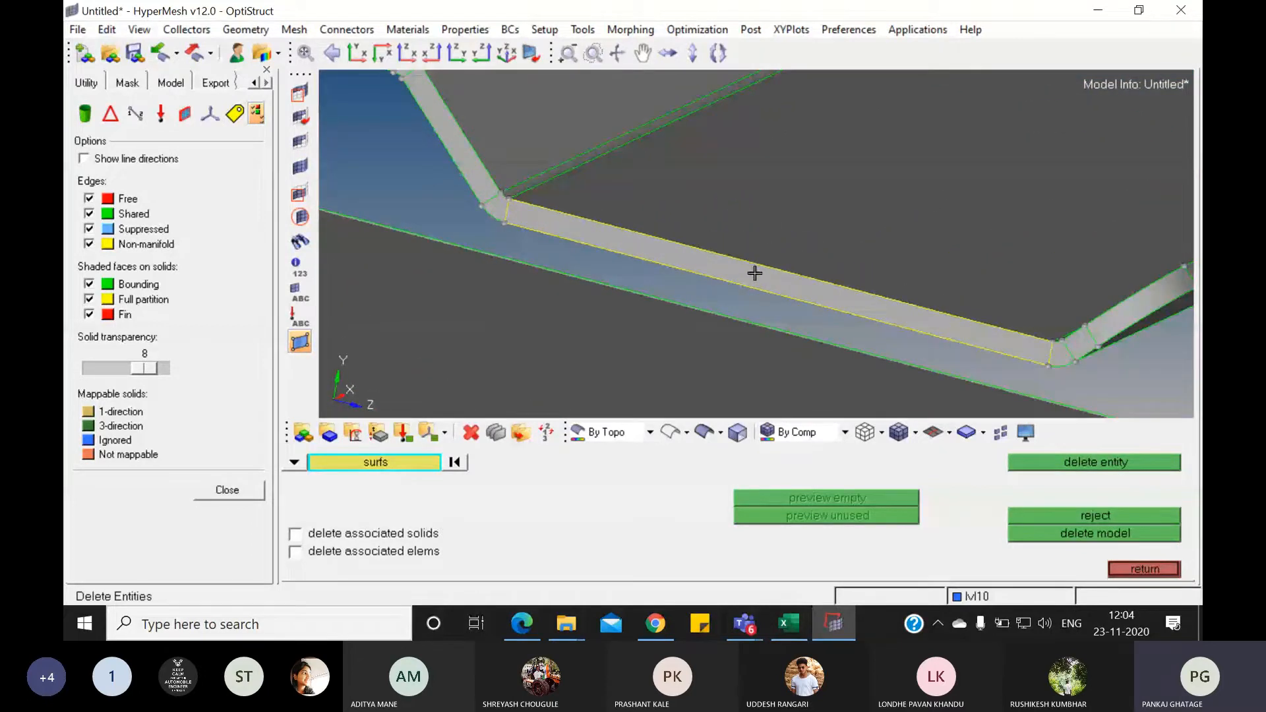
left_click(754, 275)
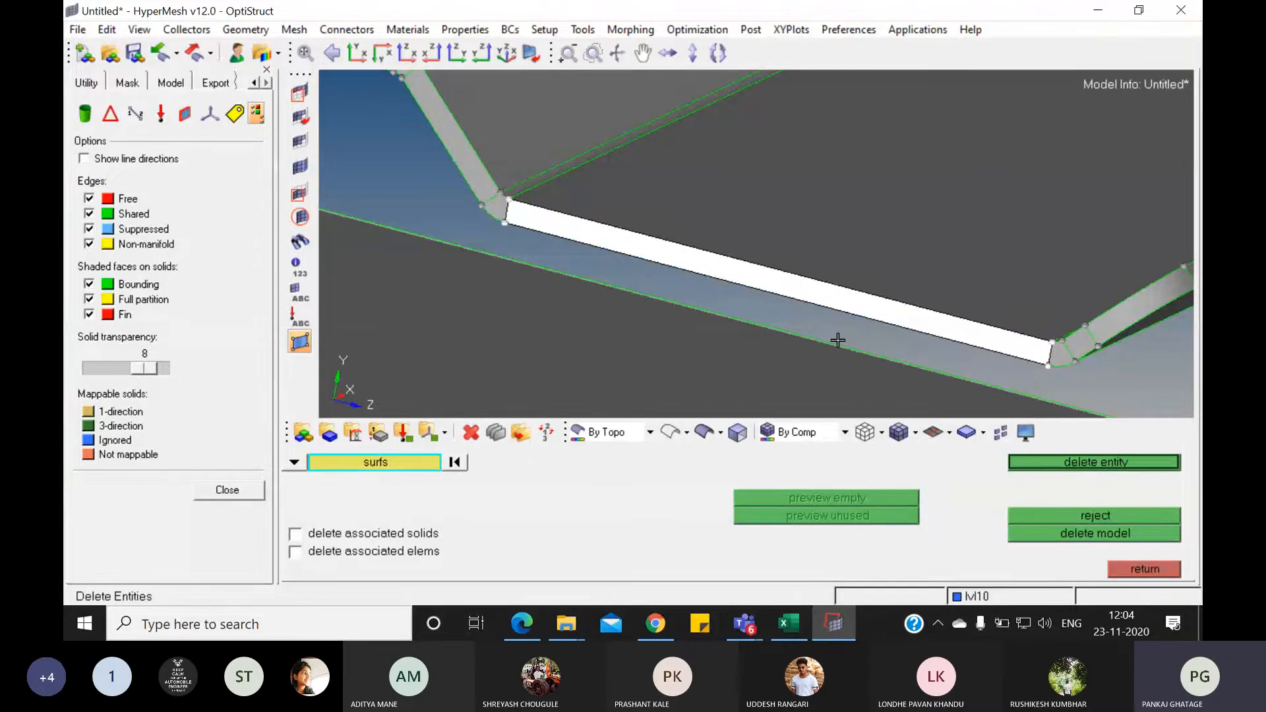
left_click(1059, 464)
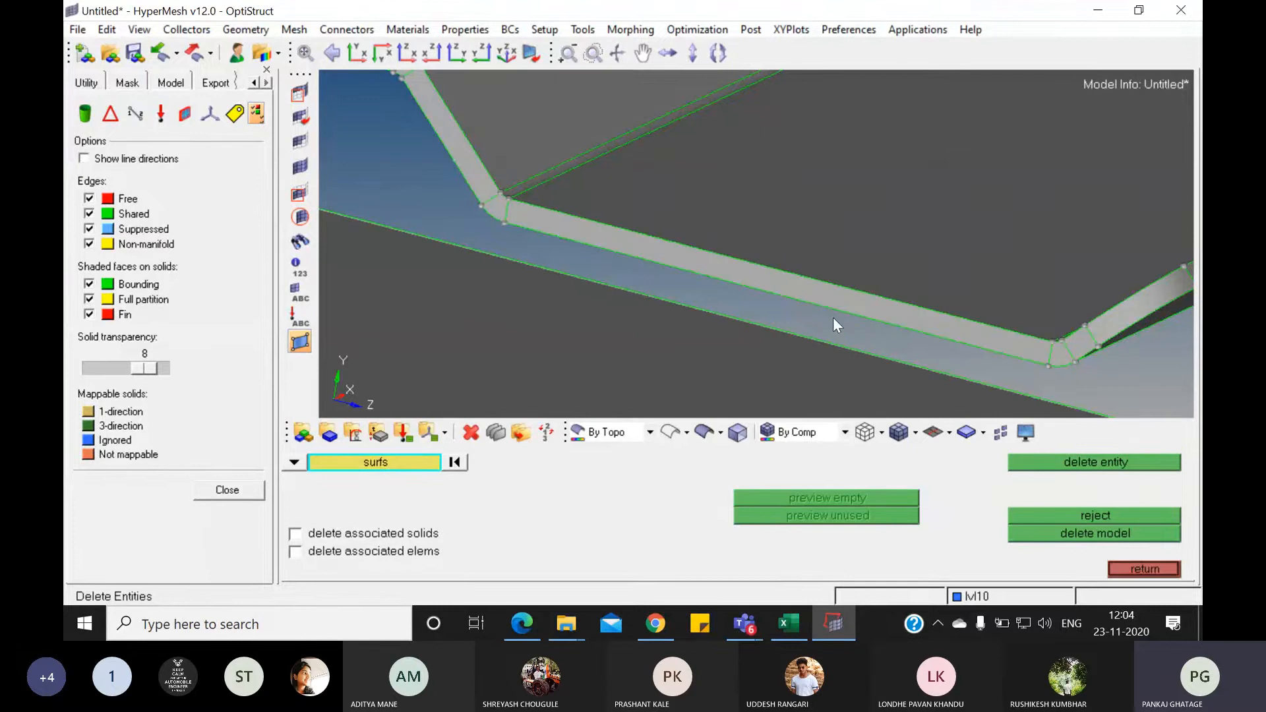
- Inspect the whole bracket from several sides for leftover free or non-manifold edges, including in wireframe geometry display
scroll(833, 317, "down", 5, "ctrl")
mouse_move(912, 342)
left_mouse_down("ctrl")
mouse_move(918, 356)
mouse_move(660, 308)
left_mouse_up("ctrl")
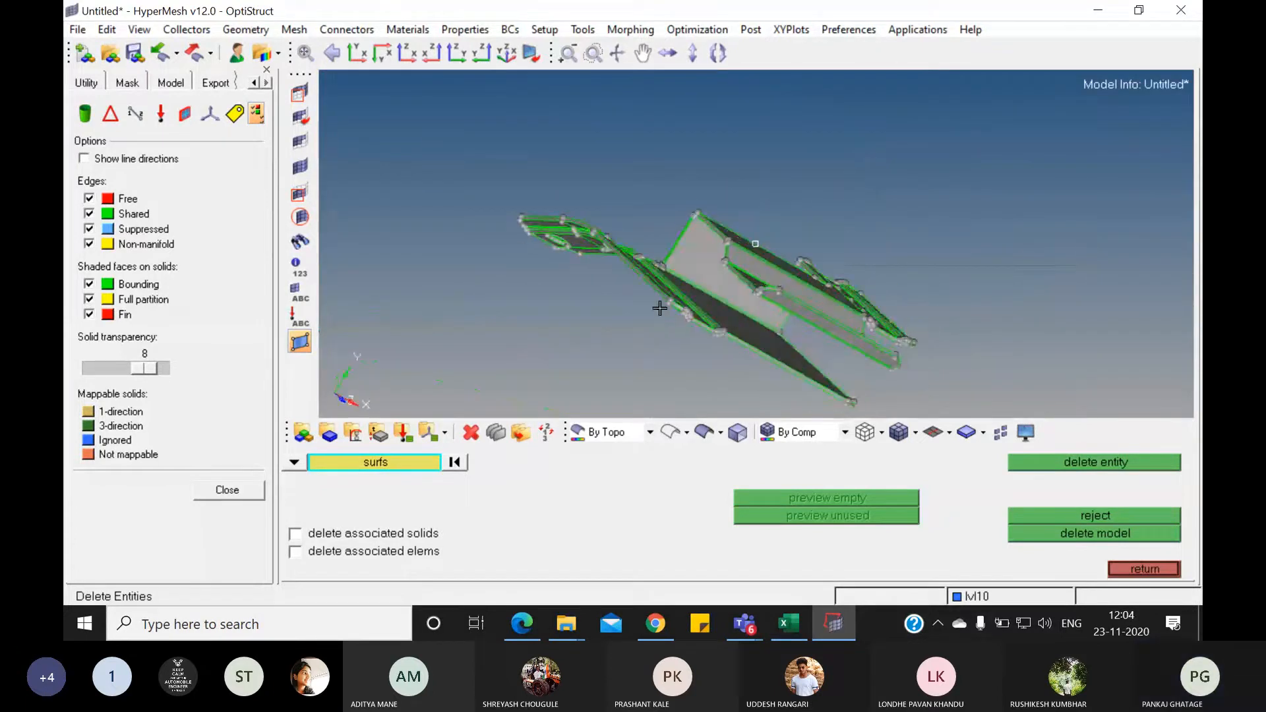
left_click_drag(818, 343, 532, 314, "ctrl")
mouse_move(789, 320)
left_mouse_down("ctrl")
mouse_move(658, 180)
mouse_move(574, 284)
mouse_move(527, 312)
left_mouse_up("ctrl")
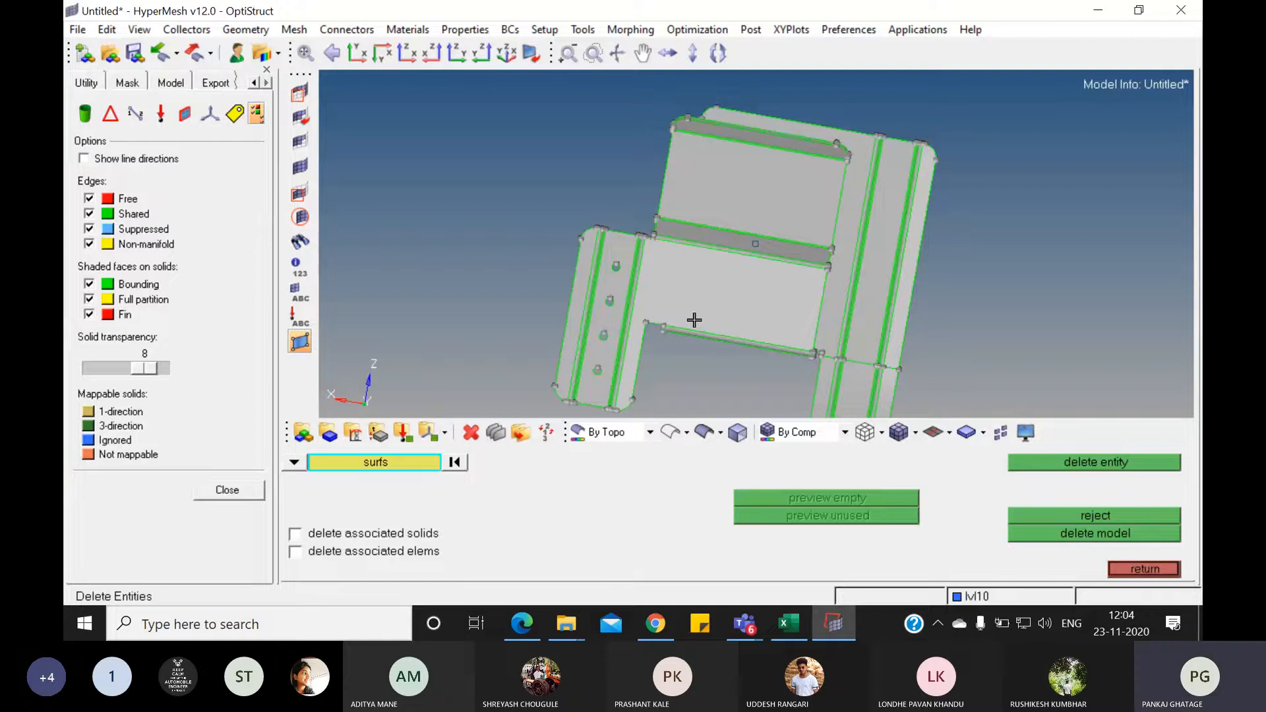
left_click_drag(764, 340, 915, 227, "ctrl")
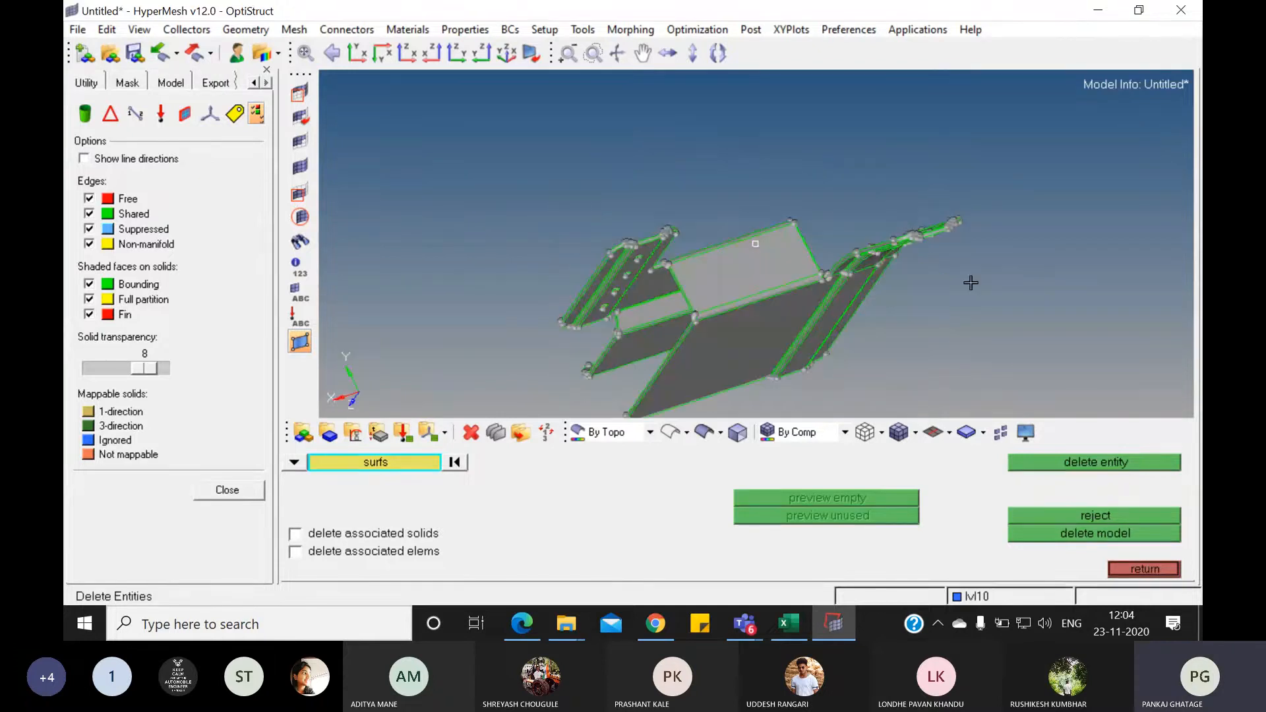
left_click_drag(936, 269, 683, 321, "ctrl")
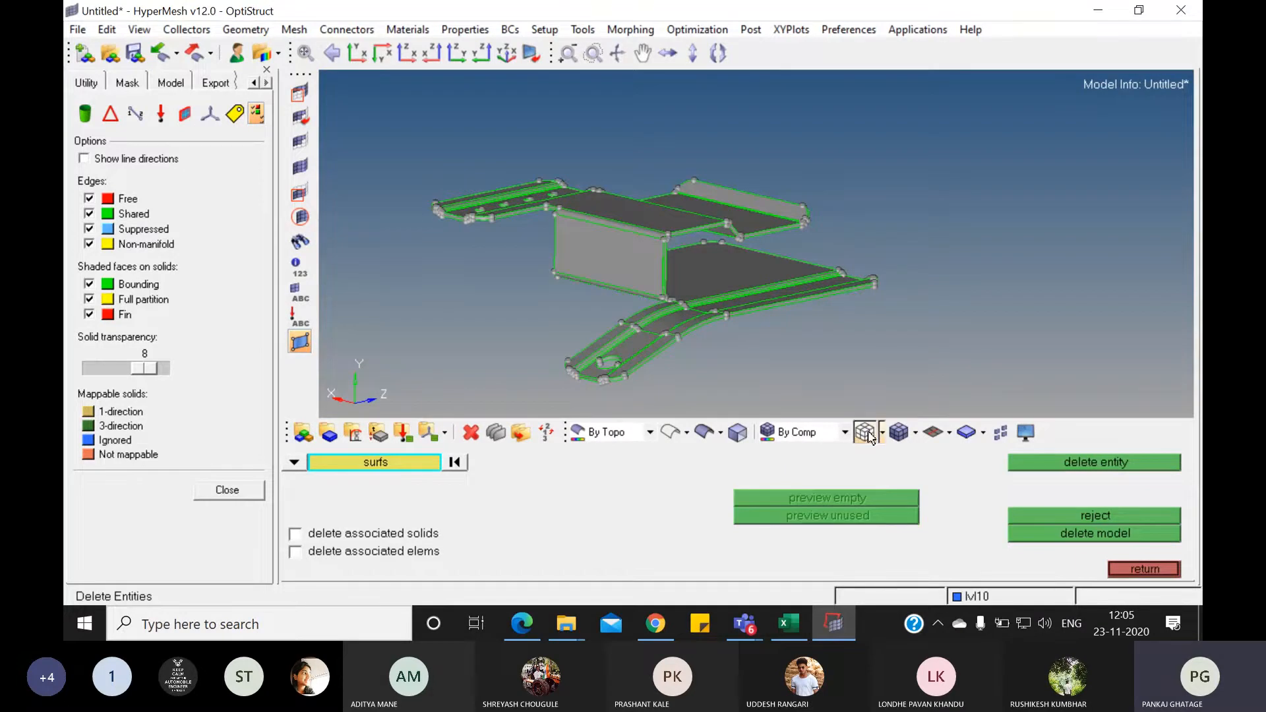
left_click(671, 432)
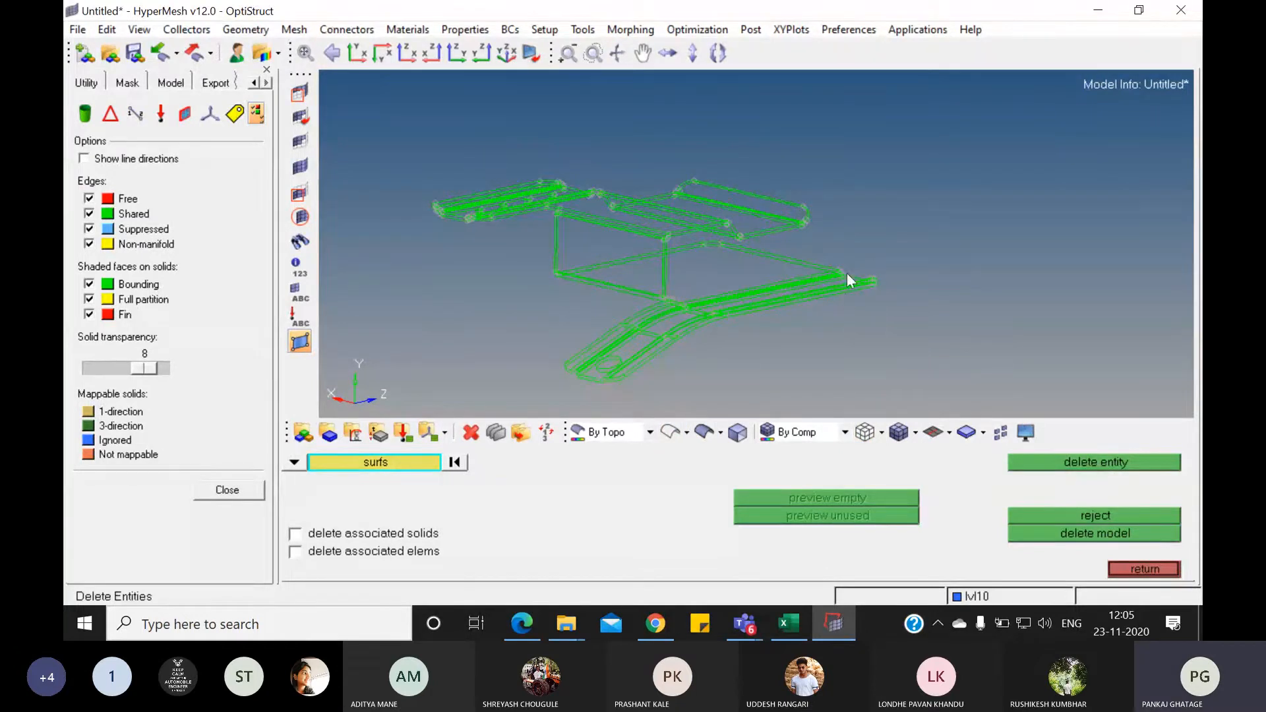
left_click_drag(846, 240, 755, 277, "ctrl")
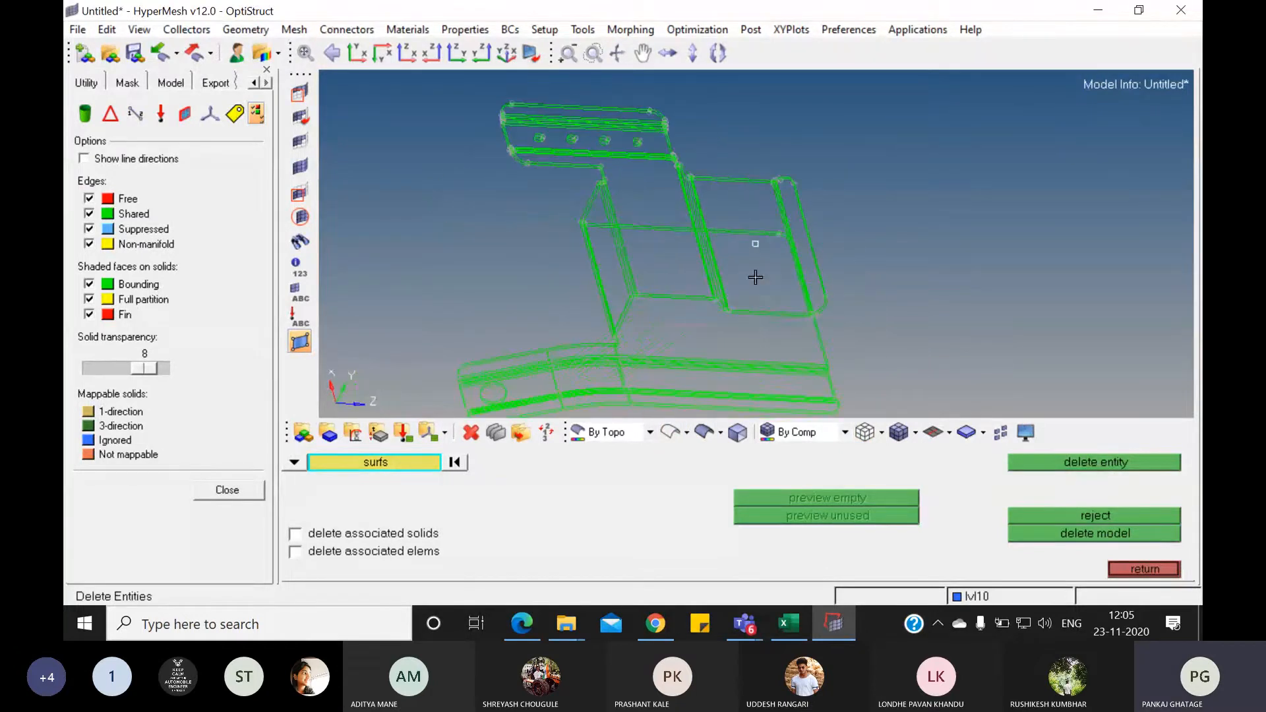
- Check for leftover problem edges by hiding all edge types, showing only free and non-manifold ones, and restoring the shared and suppressed edges
left_click(89, 198)
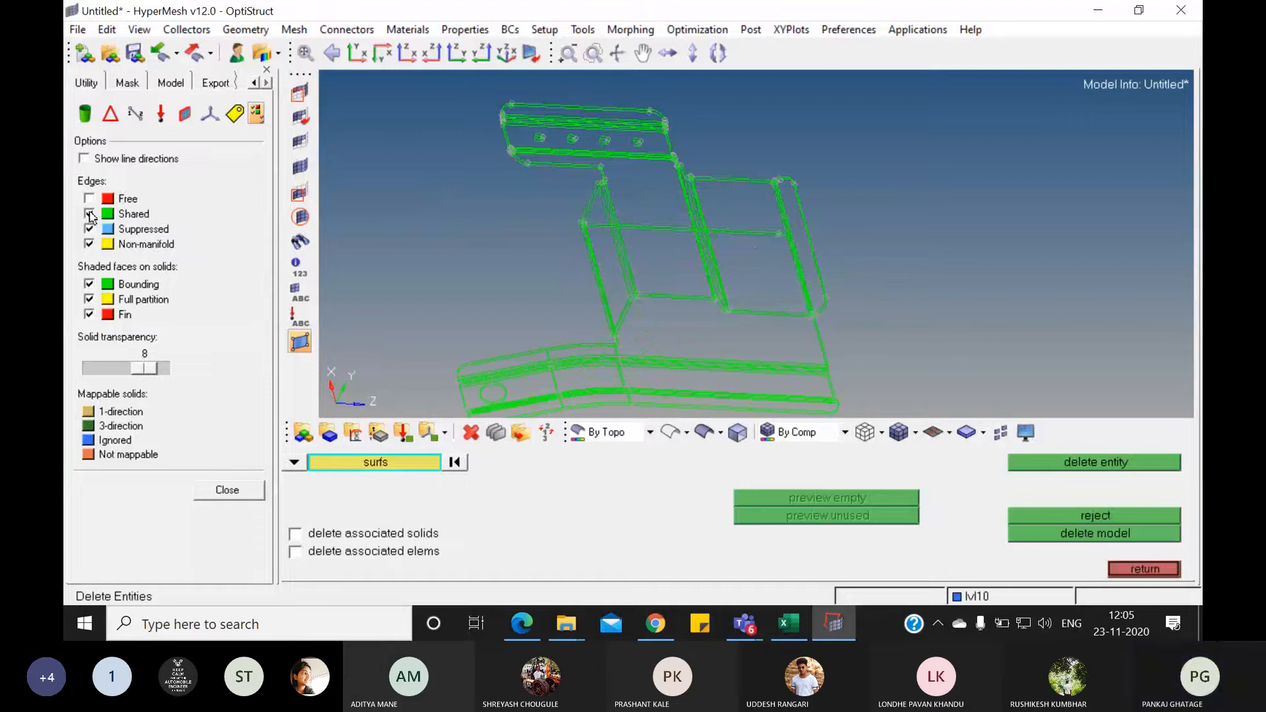
left_click(89, 214)
left_click(89, 229)
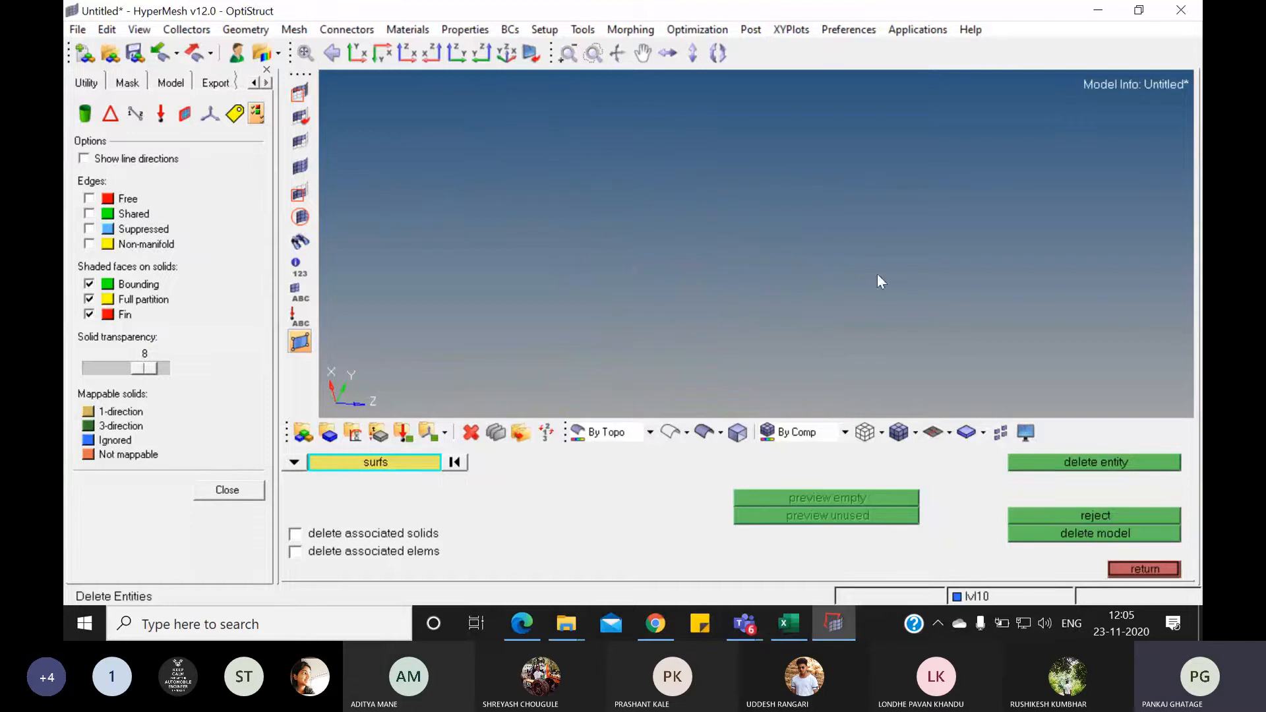
left_click(89, 199)
left_click(303, 55)
left_click(89, 244)
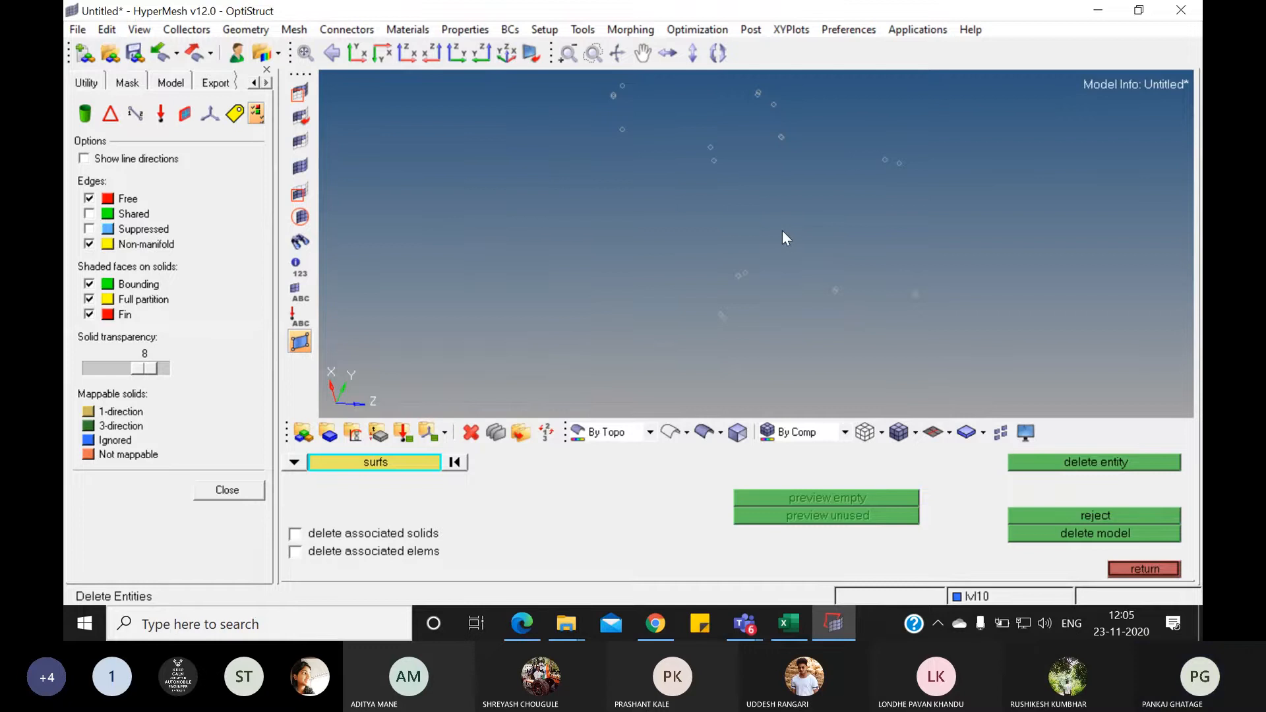
left_click(89, 213)
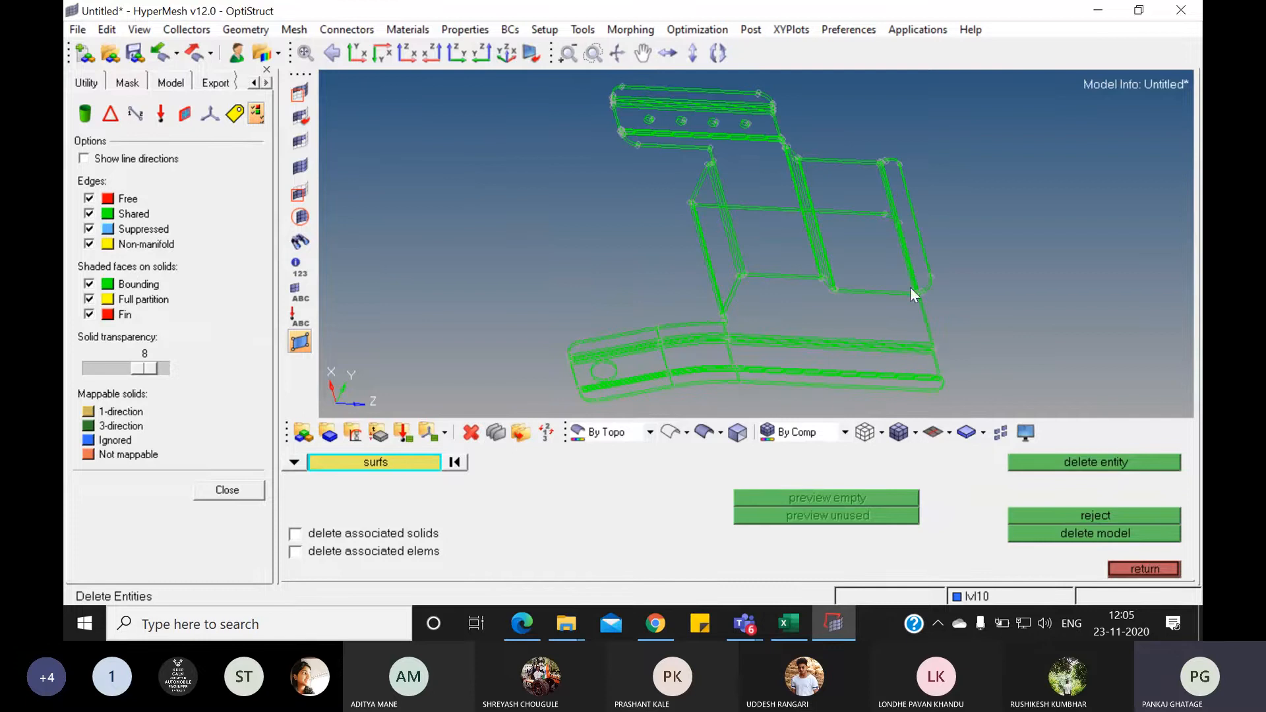
- Display the bracket's geometry as shaded surfaces with edges and inspect its edges from several sides
left_click(704, 431)
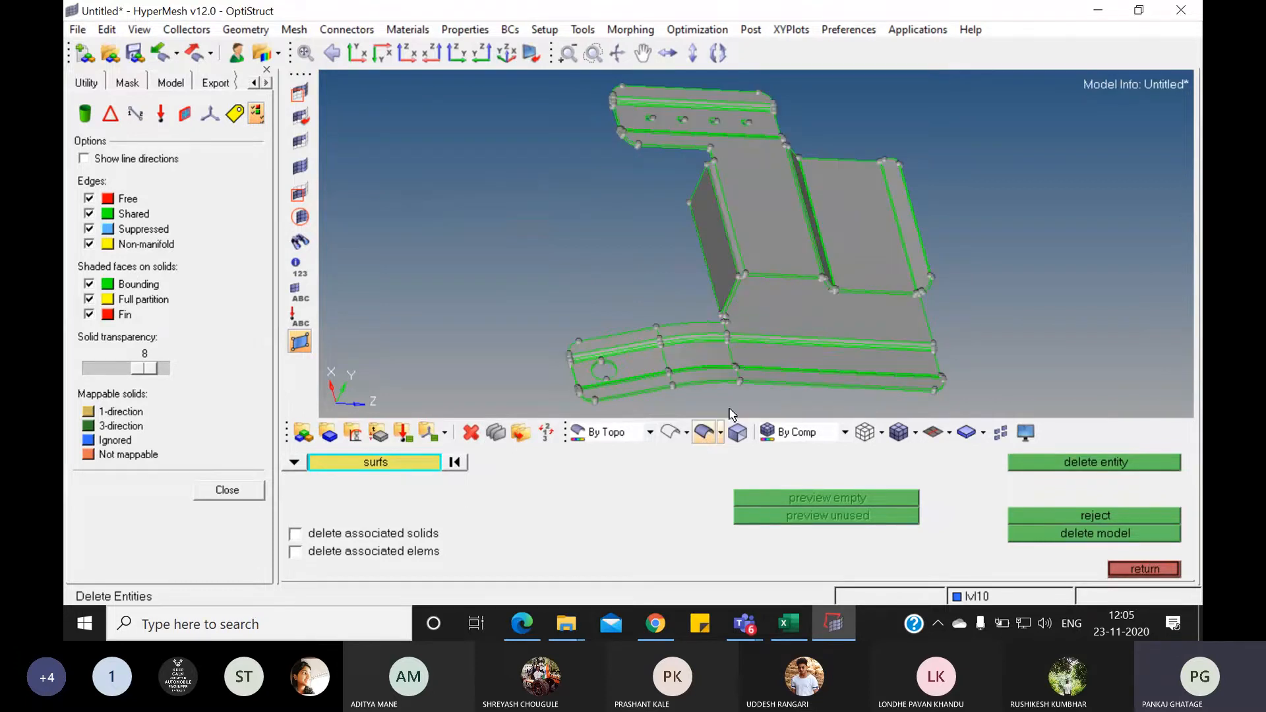
mouse_move(830, 340)
left_mouse_down("ctrl")
mouse_move(774, 342)
mouse_move(959, 306)
mouse_move(908, 294)
mouse_move(869, 318)
mouse_move(568, 274)
mouse_move(784, 327)
mouse_move(856, 235)
mouse_move(817, 277)
mouse_move(799, 261)
left_mouse_up("ctrl")
scroll(670, 260, "up", 8)
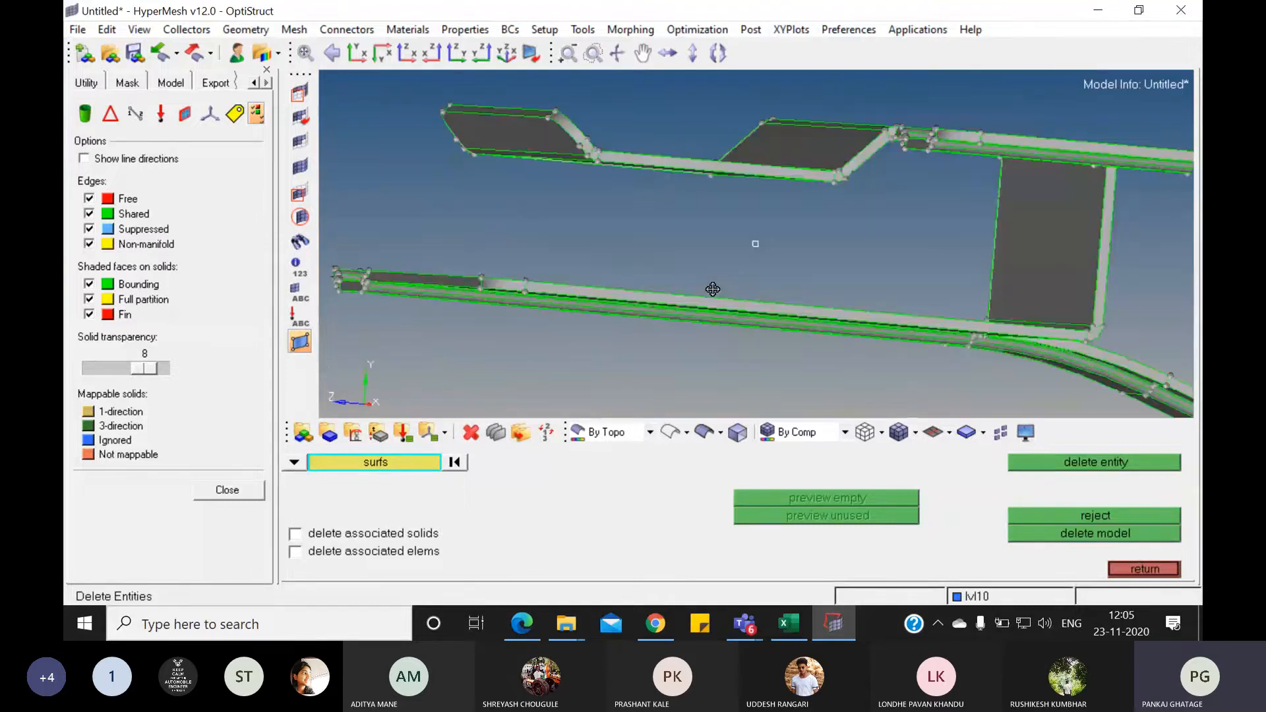
scroll(765, 324, "down", 3)
scroll(765, 324, "down", 3)
left_click_drag(785, 323, 683, 372, "ctrl")
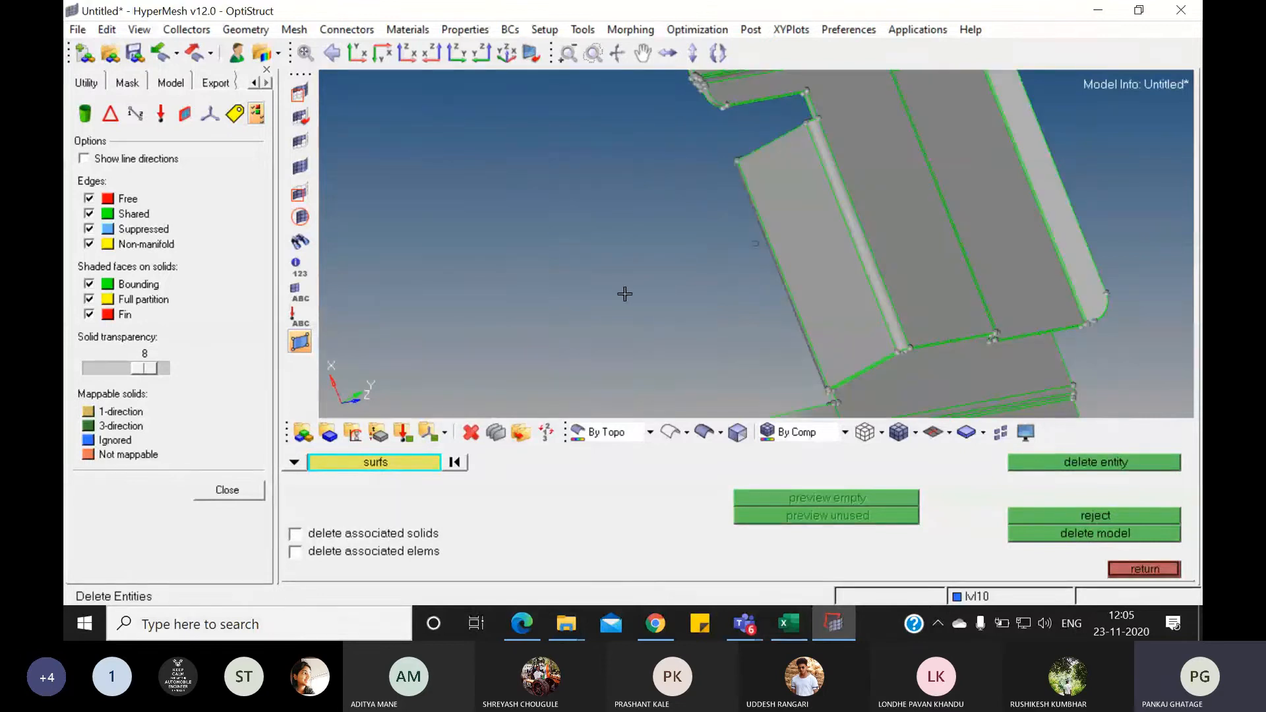
scroll(677, 288, "down", 4)
left_click_drag(753, 316, 652, 337, "ctrl")
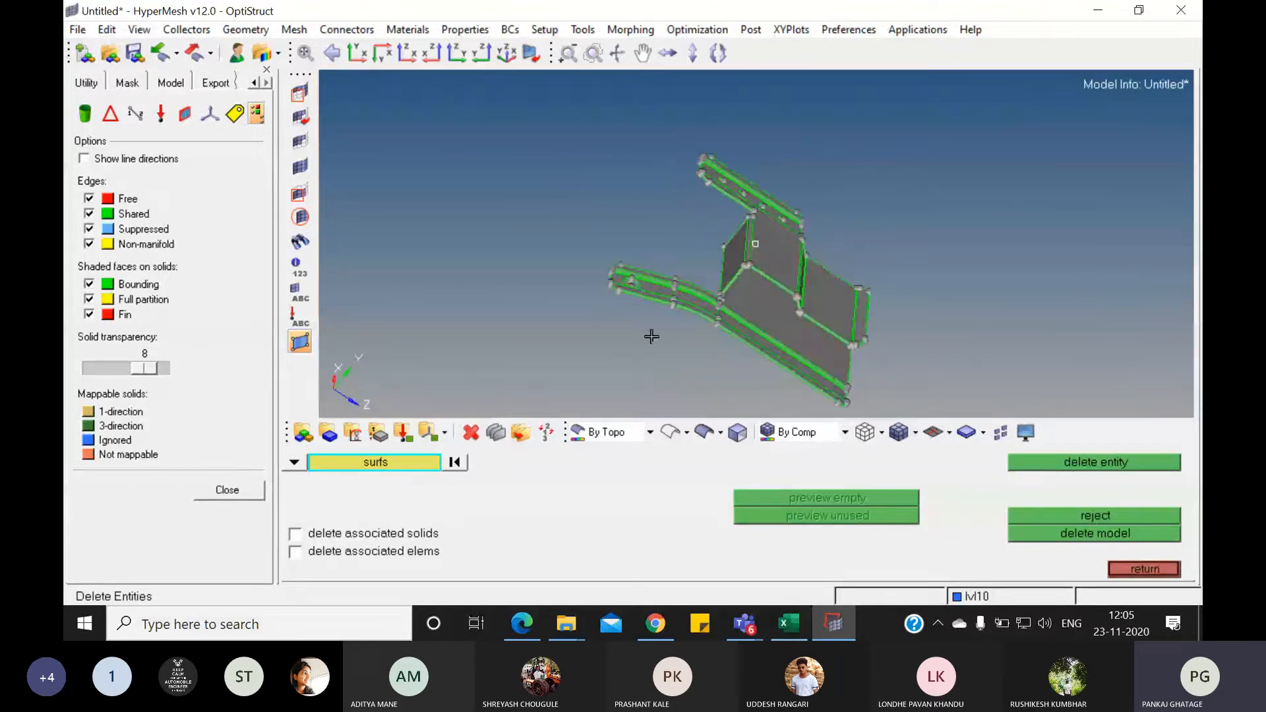
scroll(678, 295, "up", 5)
left_click_drag(689, 277, 710, 331, "ctrl")
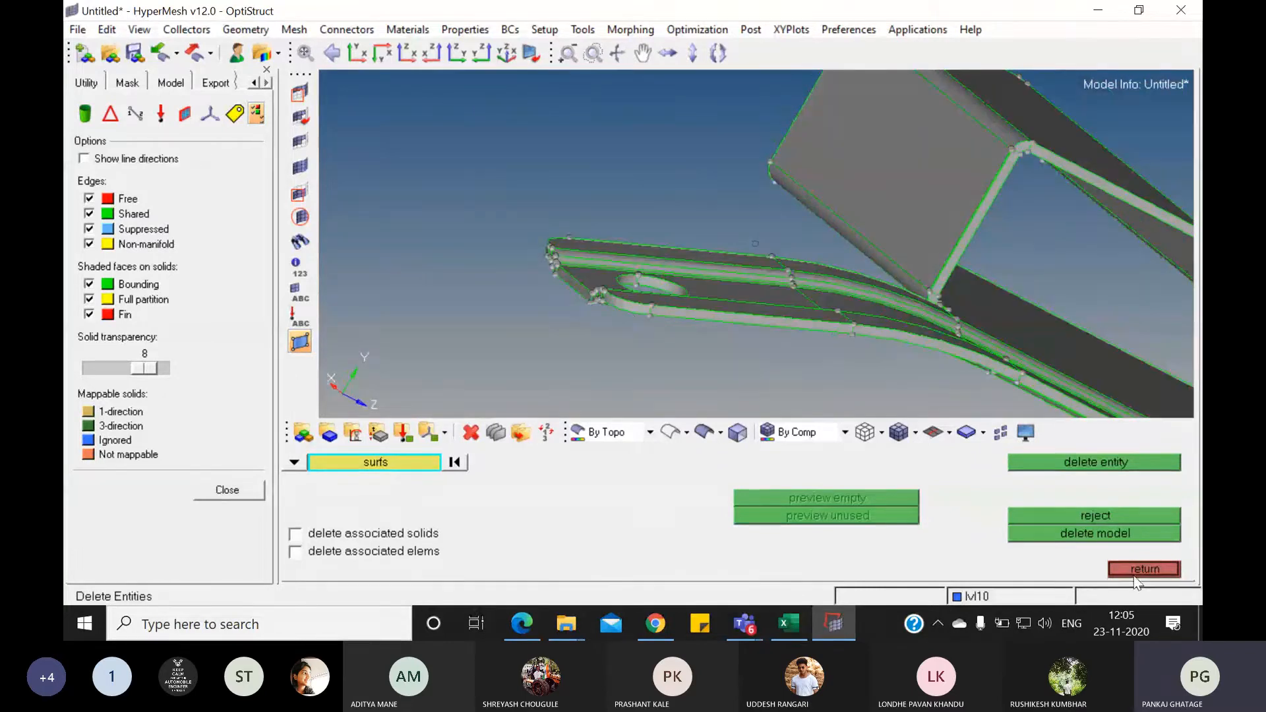
key("F11")
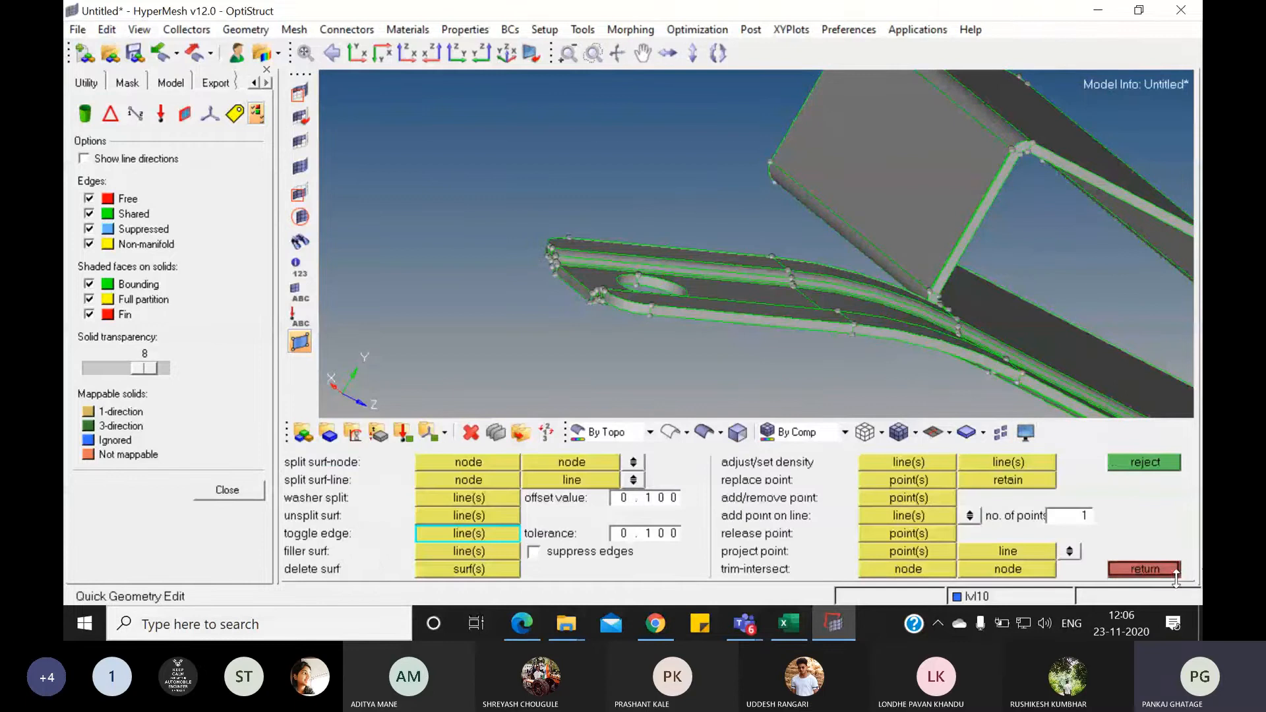
left_click(1121, 568)
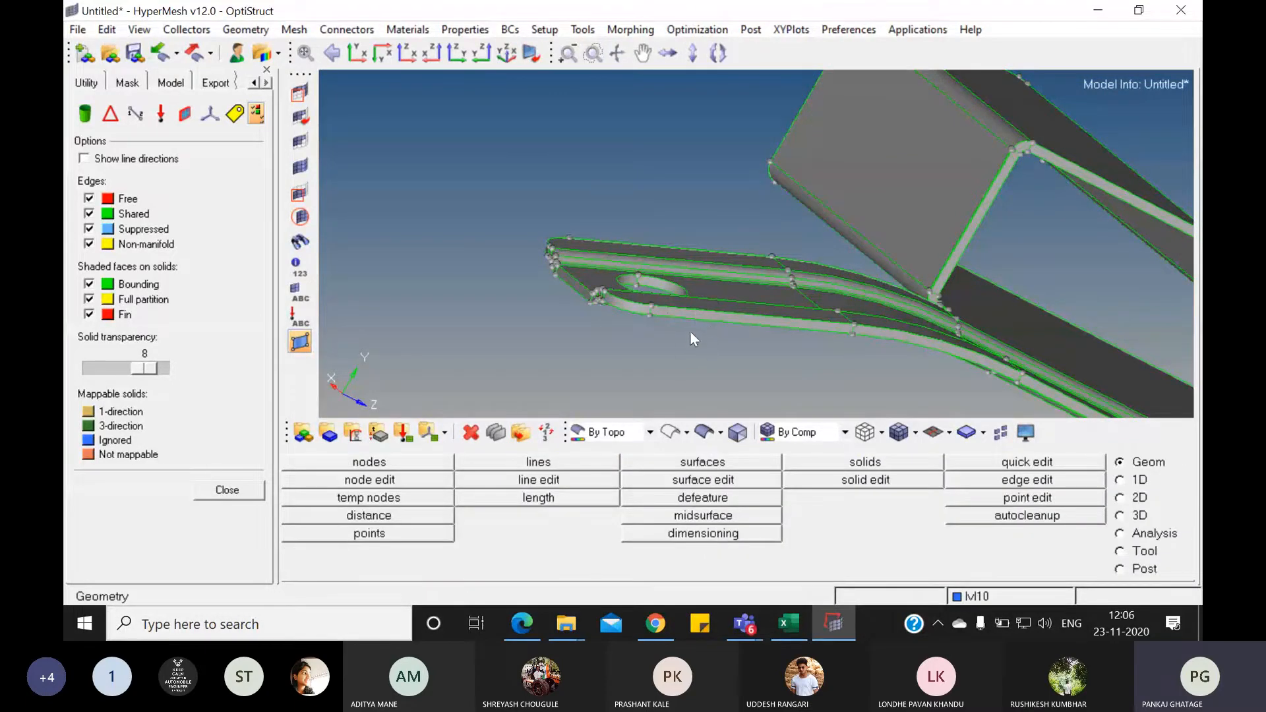
- Examine the solid bracket's thin walls and flange thickness from several sides
mouse_move(720, 313)
left_mouse_down("ctrl")
mouse_move(783, 306)
mouse_move(654, 327)
mouse_move(659, 310)
left_mouse_up("ctrl")
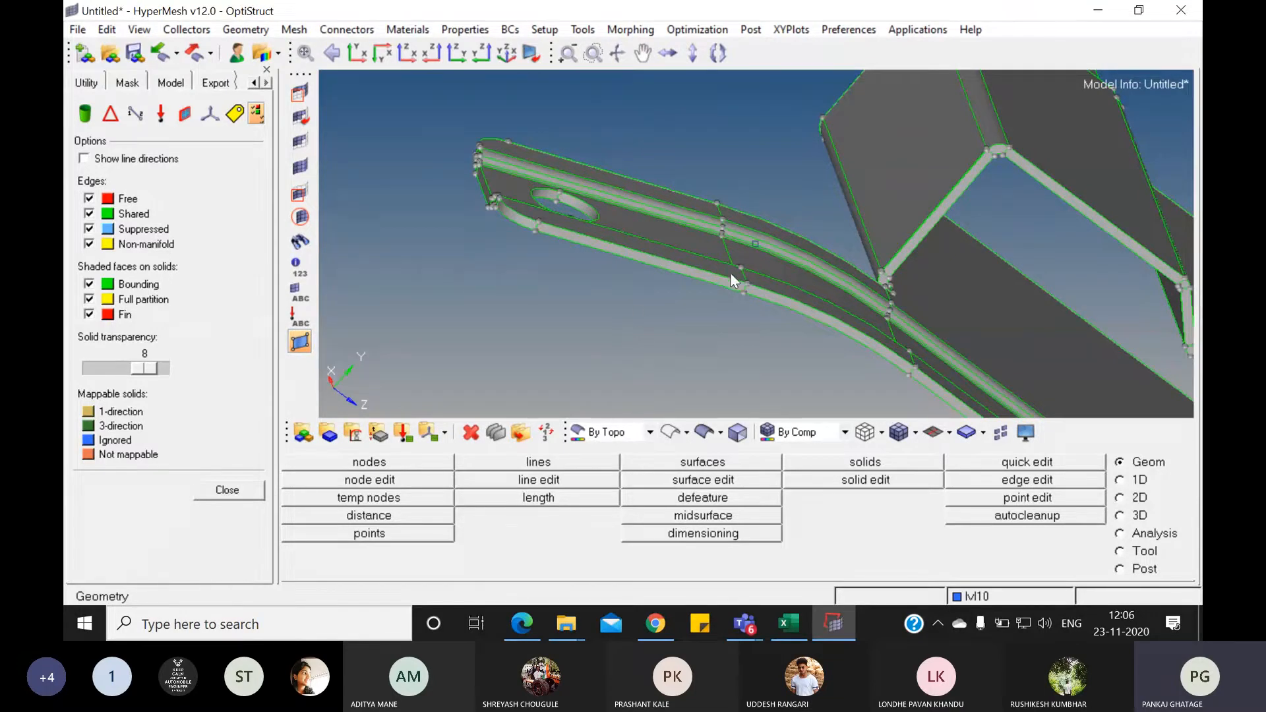
left_click_drag(644, 320, 598, 305, "ctrl")
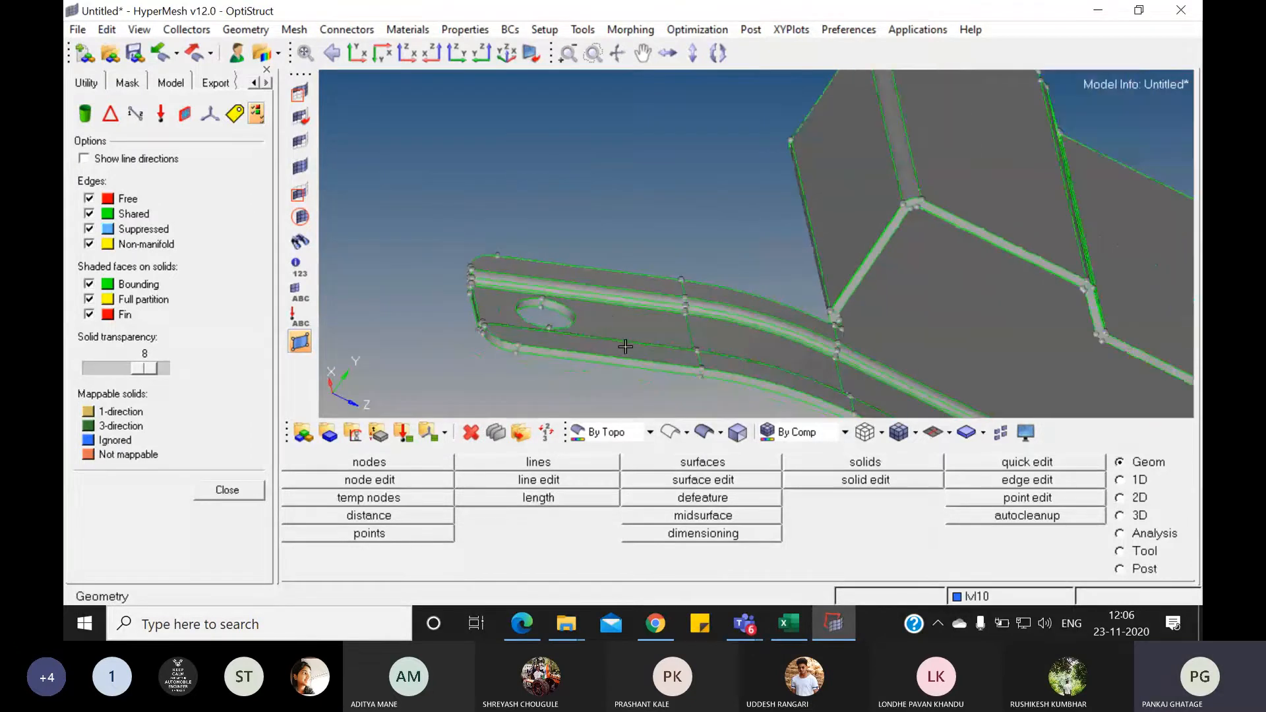
scroll(627, 346, "up", 3)
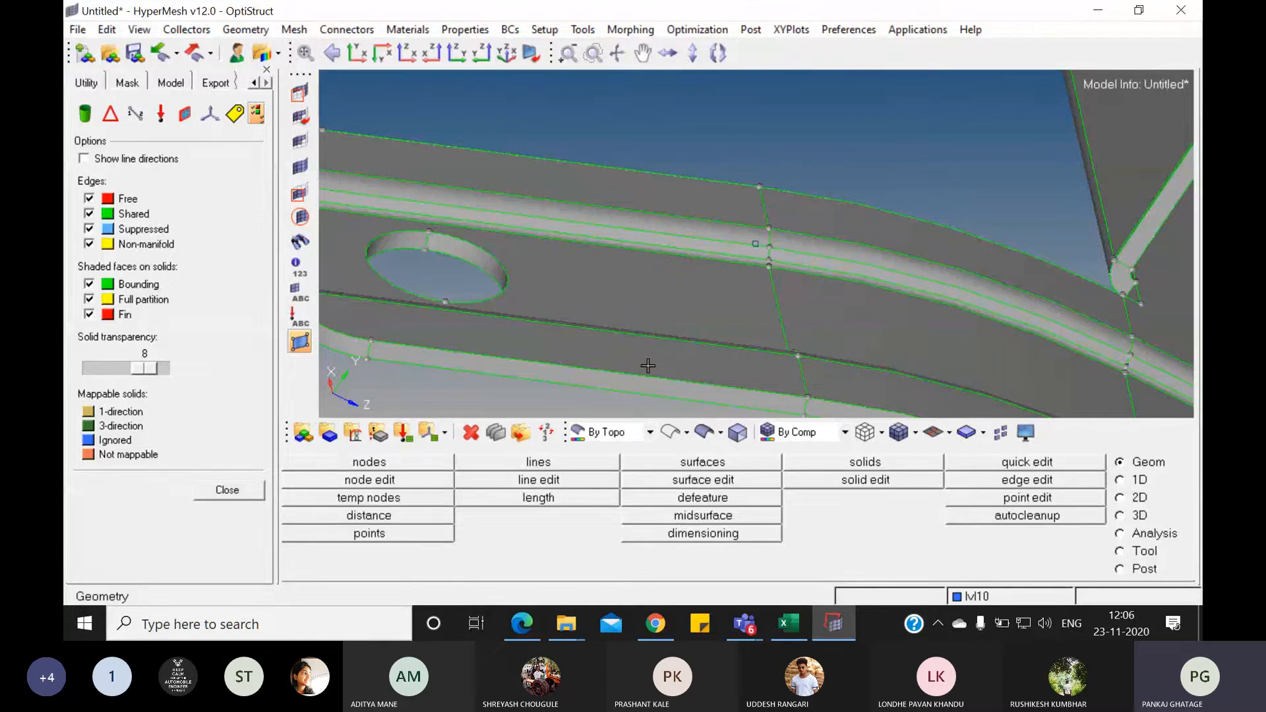
scroll(648, 366, "down", 4, "ctrl")
left_click_drag(961, 319, 743, 260, "ctrl")
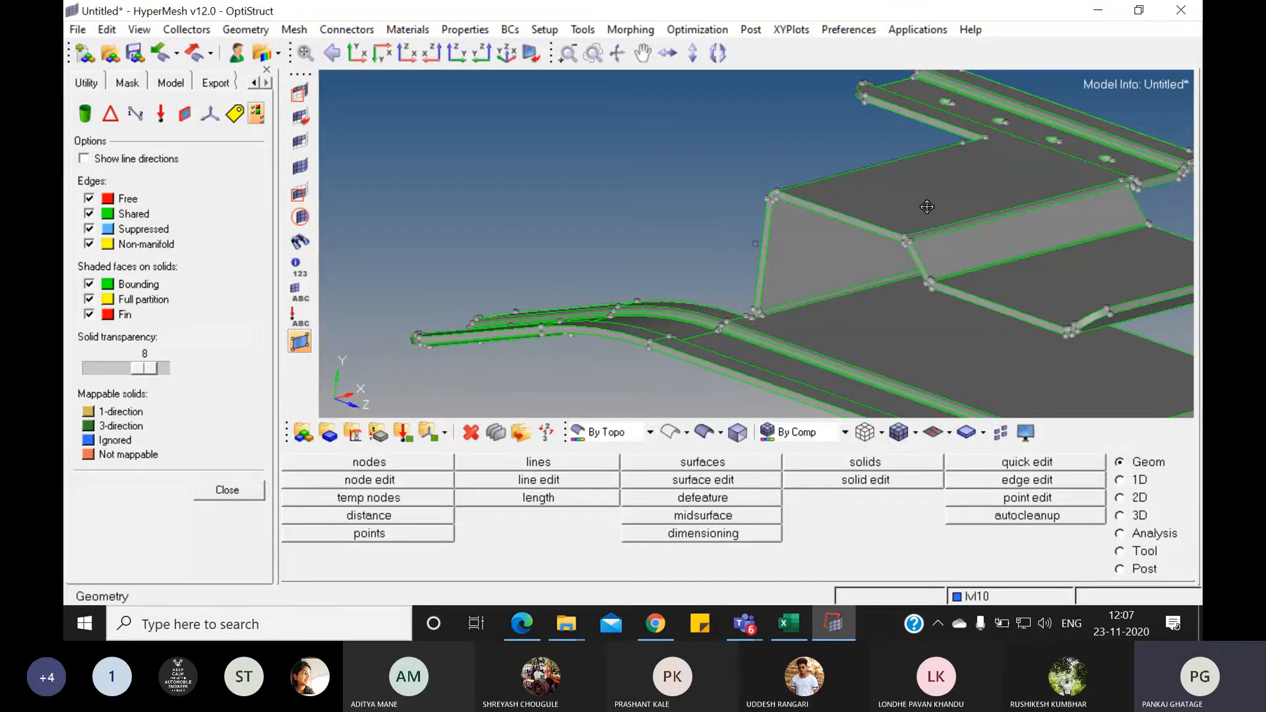
left_click_drag(859, 295, 701, 261, "ctrl")
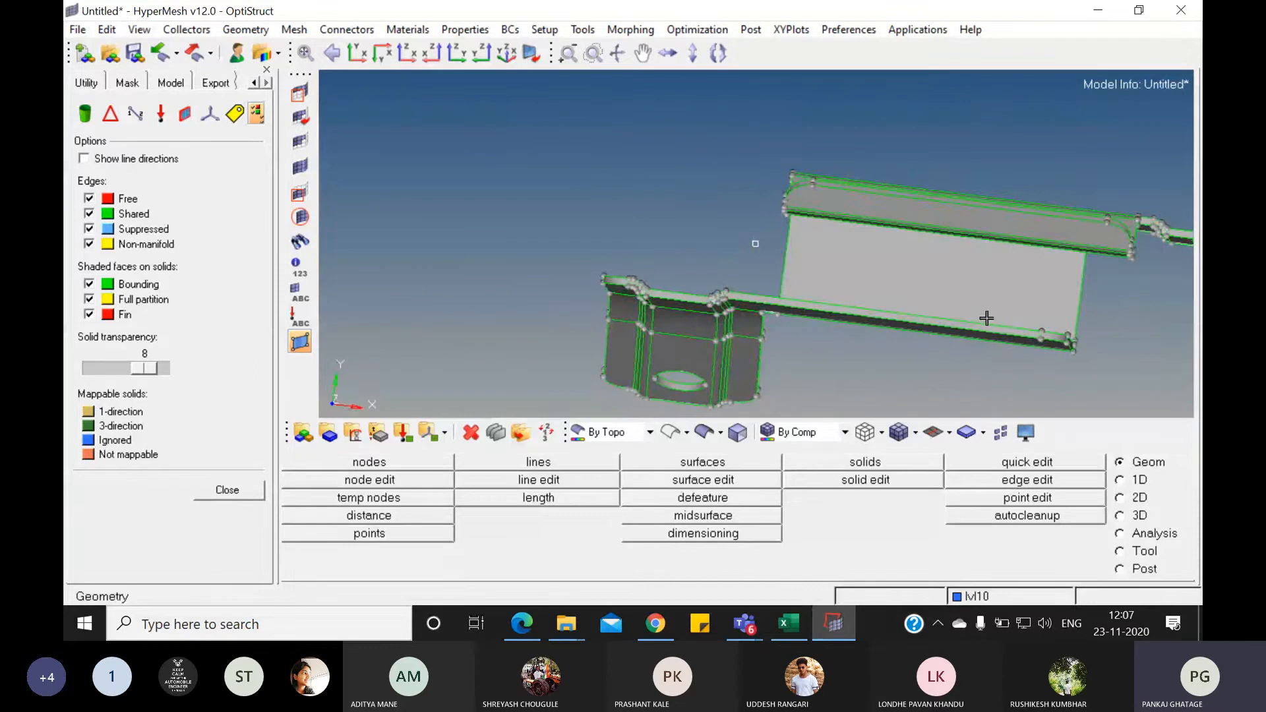
left_click_drag(987, 319, 614, 313, "ctrl")
left_click_drag(776, 221, 734, 187, "ctrl")
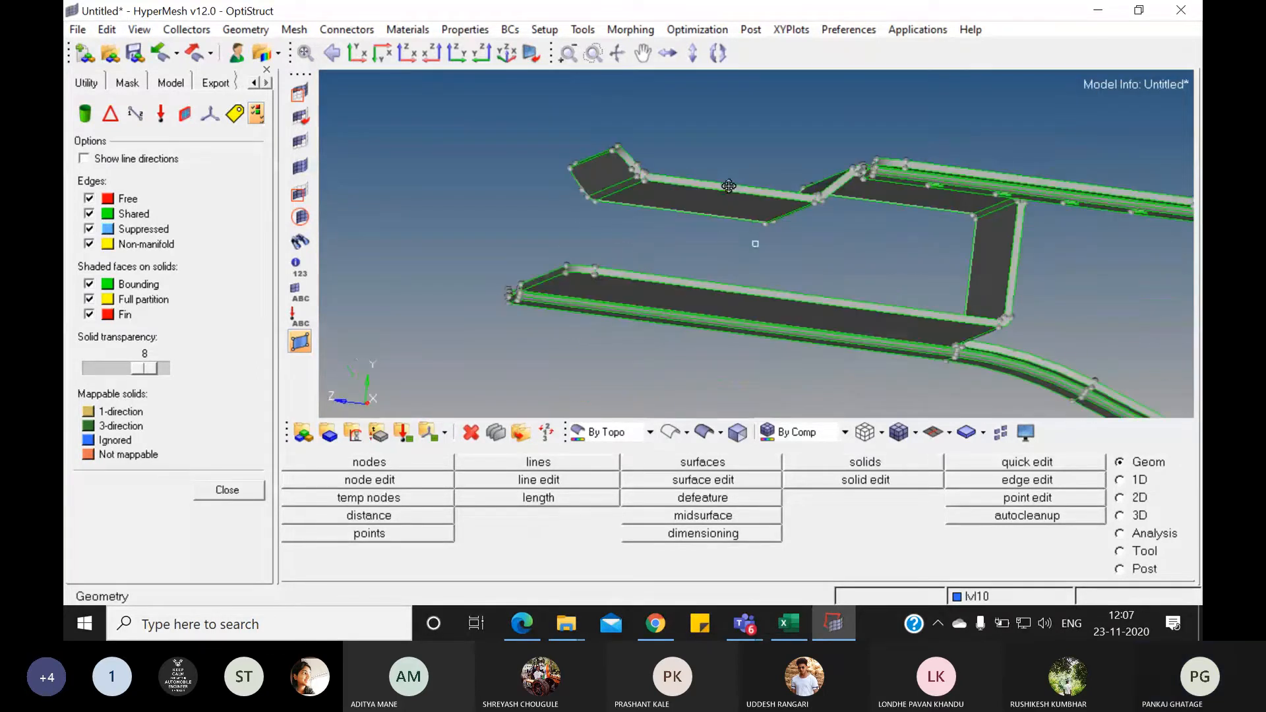
- Select all the bracket's surfaces as a closed solid and extract their midsurface with auto midsurface
left_click(1139, 499)
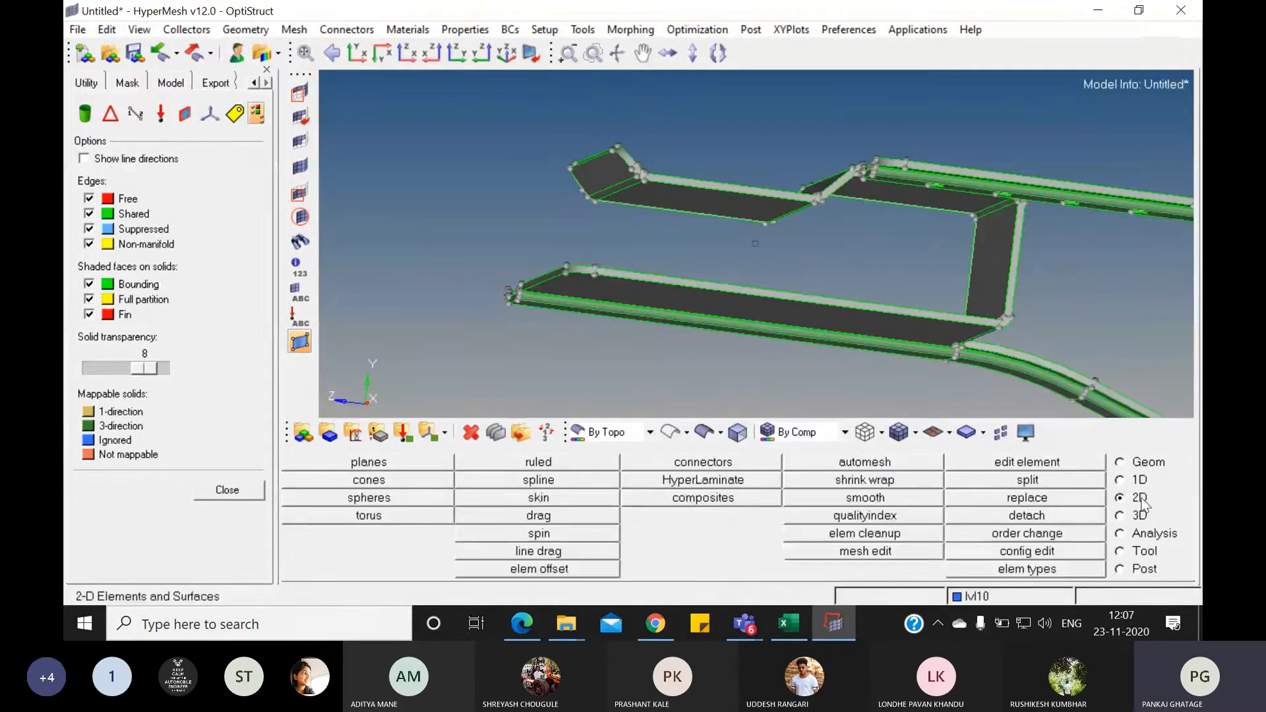
left_click(1139, 464)
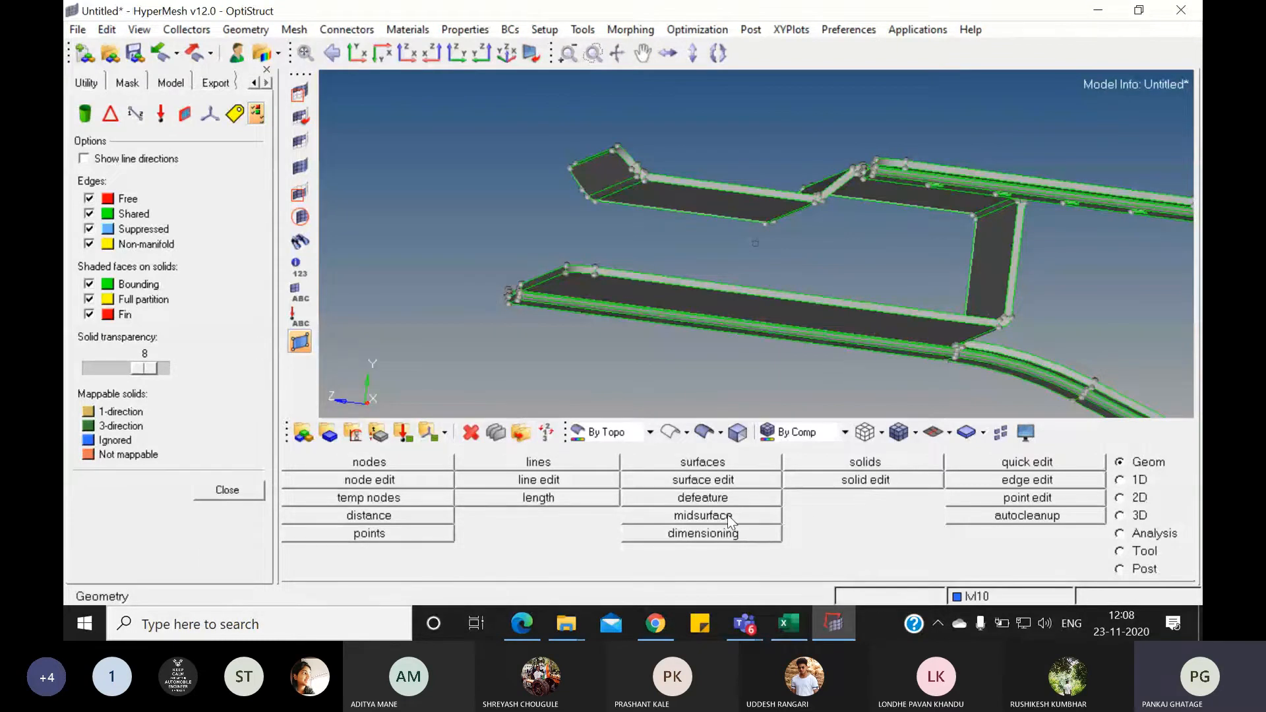
left_click_drag(975, 222, 874, 251, "ctrl")
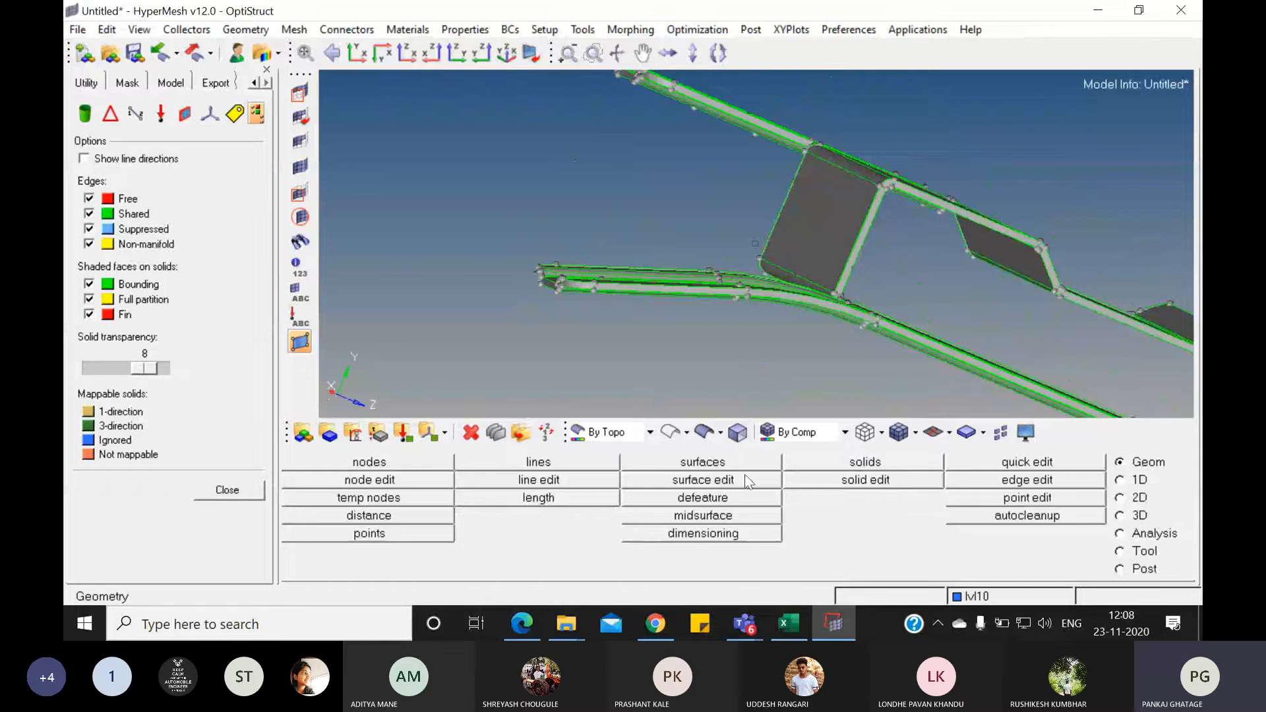
left_click(722, 521)
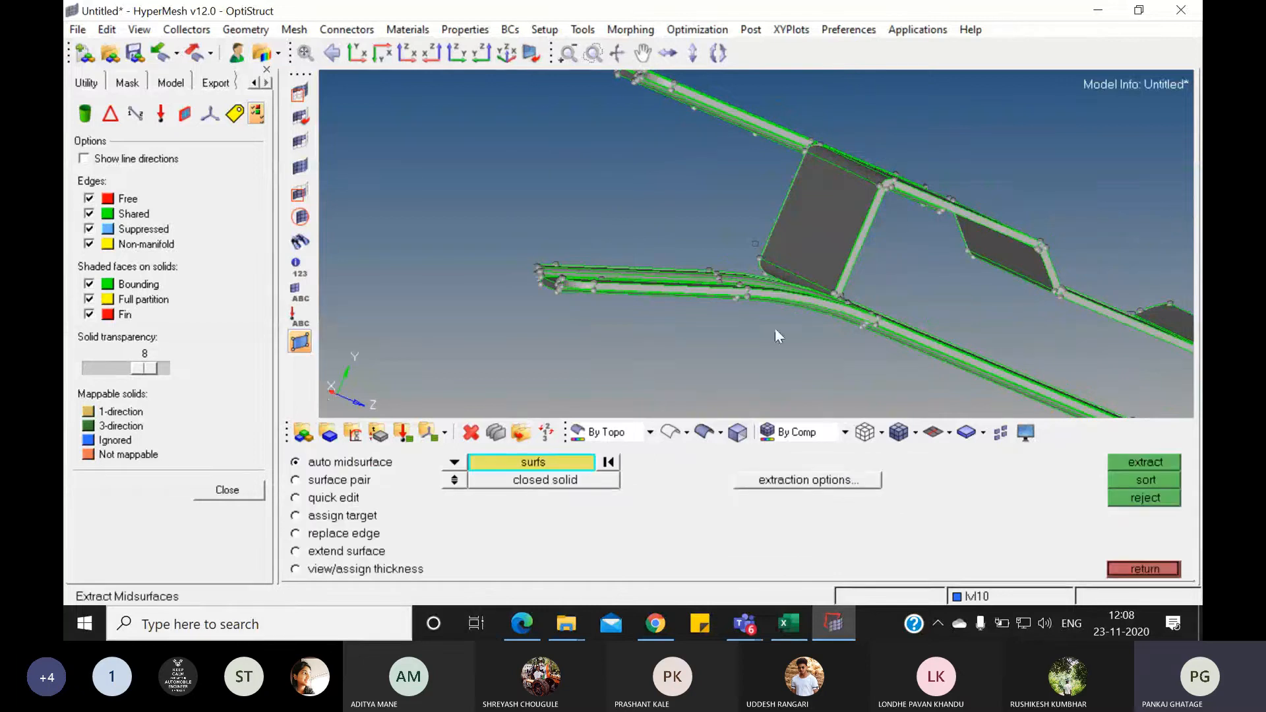
left_click_drag(774, 329, 838, 255, "ctrl")
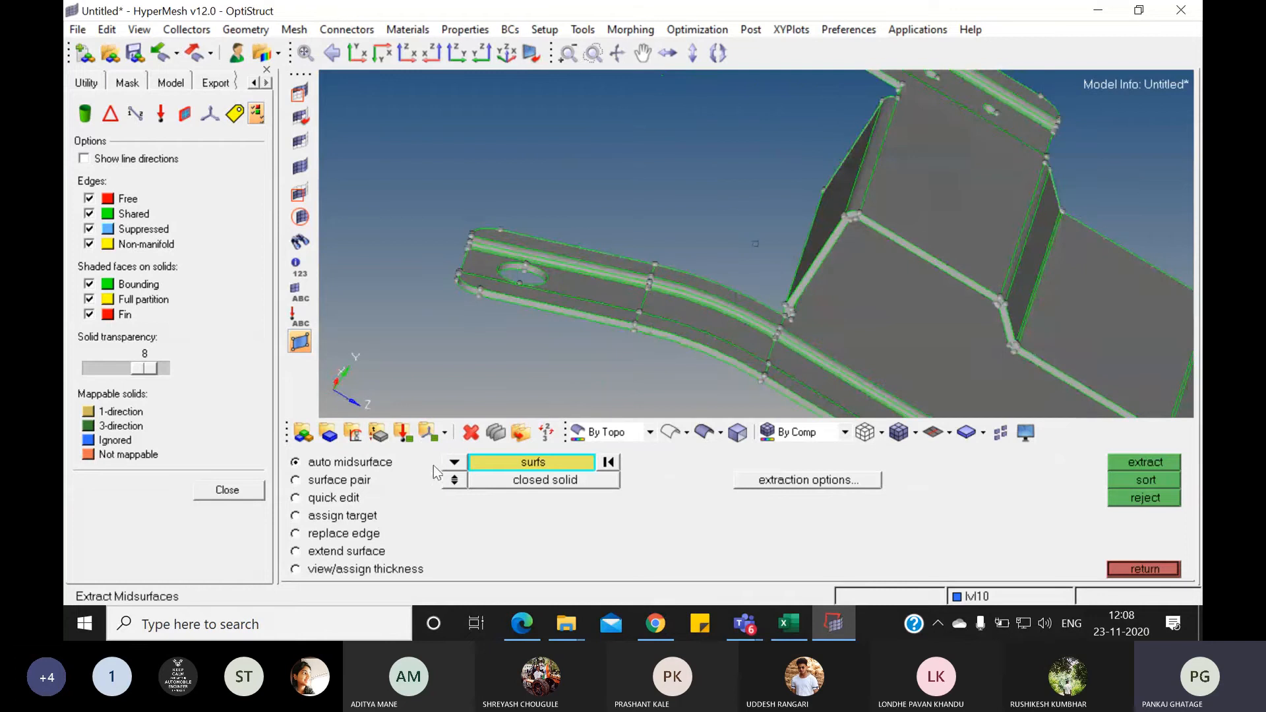
left_click(455, 463)
left_click(461, 478)
scroll(903, 320, "down", 3, "ctrl")
right_click_drag(903, 320, 791, 251, "ctrl")
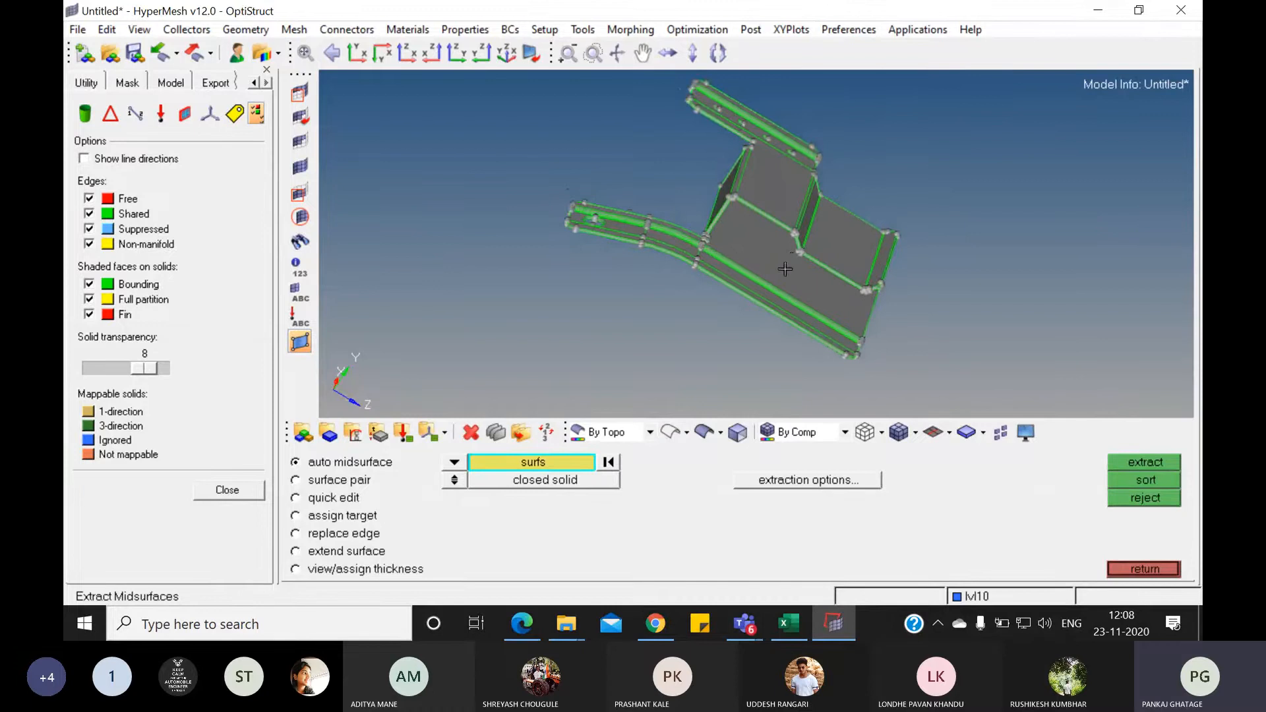
scroll(785, 269, "down", 2)
left_click_drag(551, 102, 948, 374, "shift")
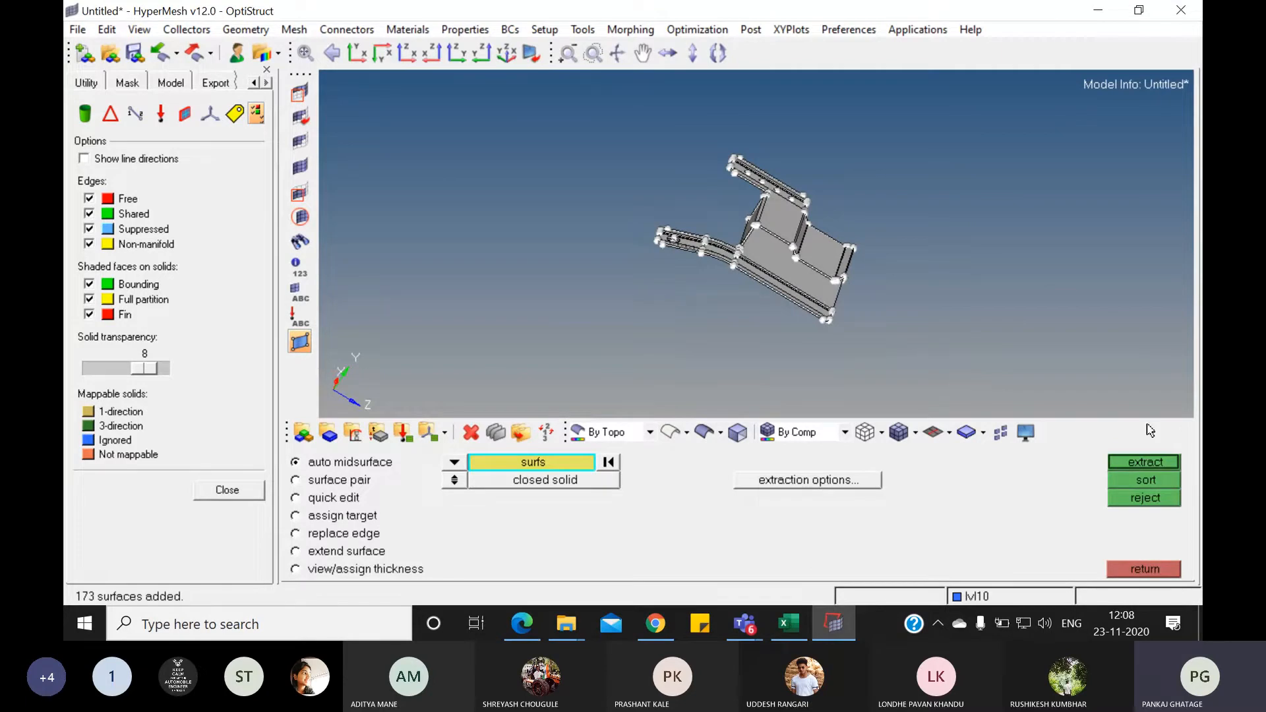
left_click(1146, 462)
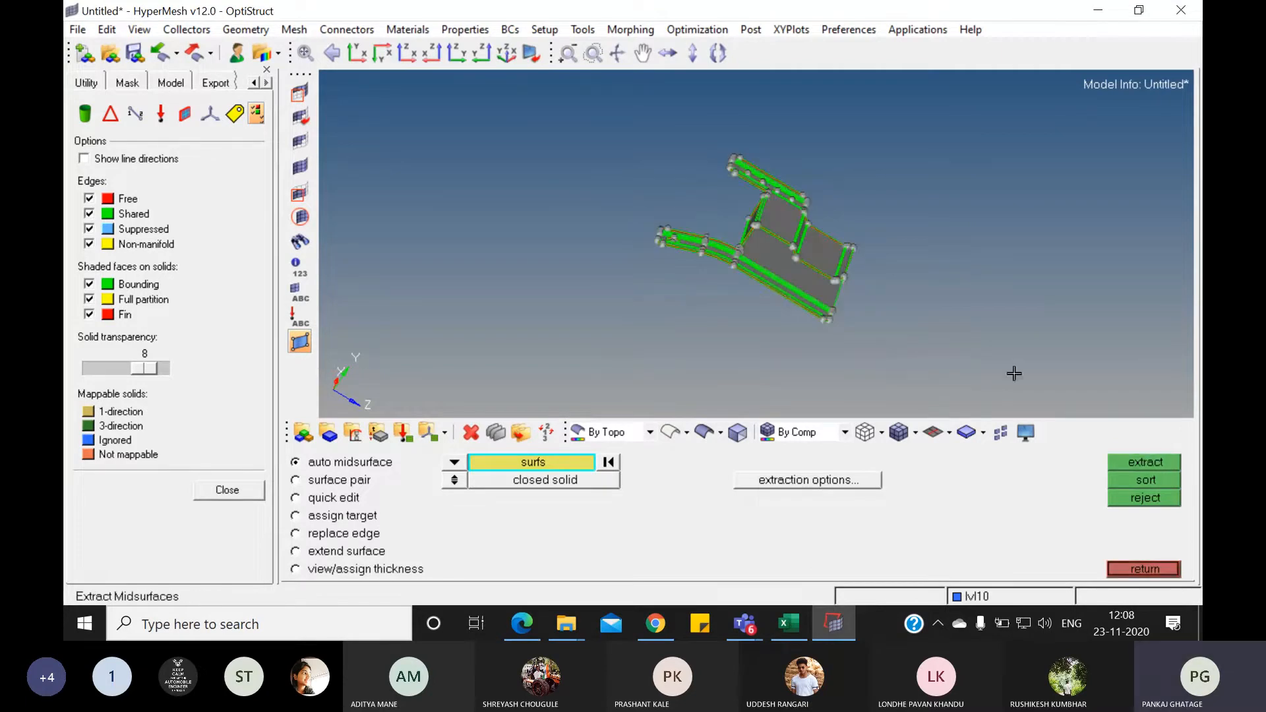
- Inspect where the extracted midsurface's free edges run within the wall thickness at the long flange's rounded corner and hole
scroll(739, 237, "up", 2)
scroll(738, 241, "up", 4, "ctrl")
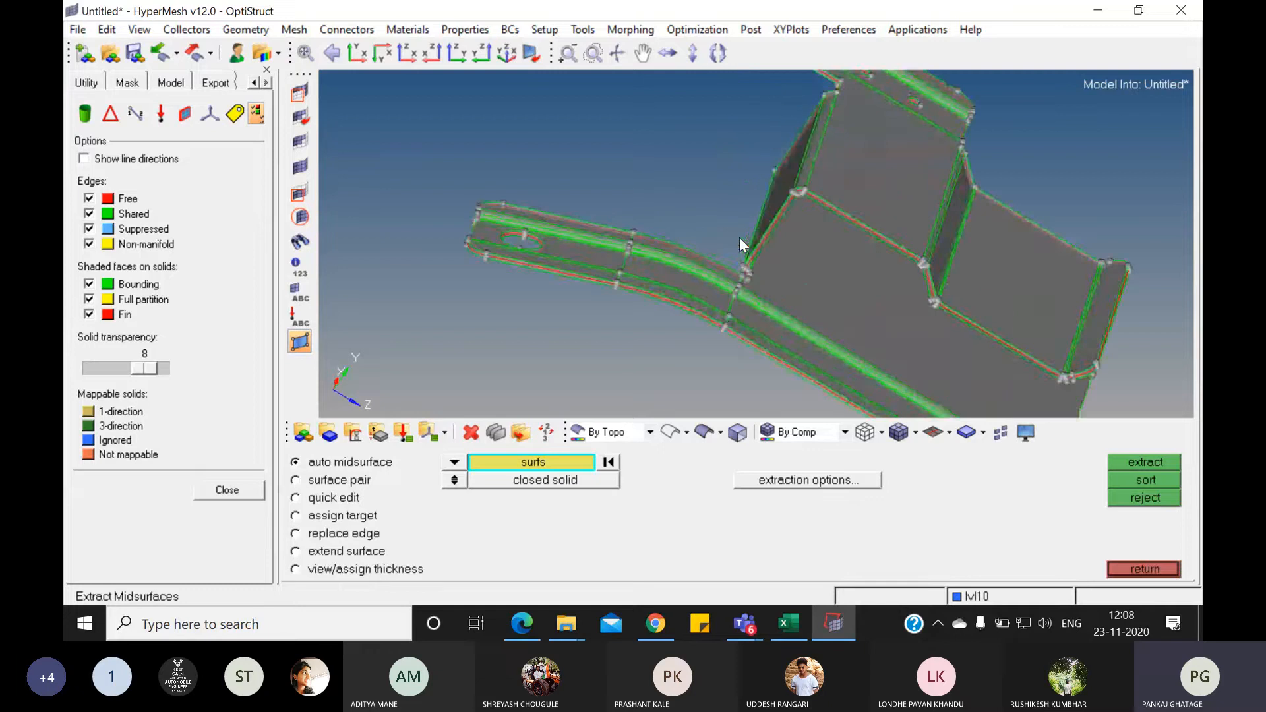
right_click_drag(734, 259, 1106, 241, "ctrl")
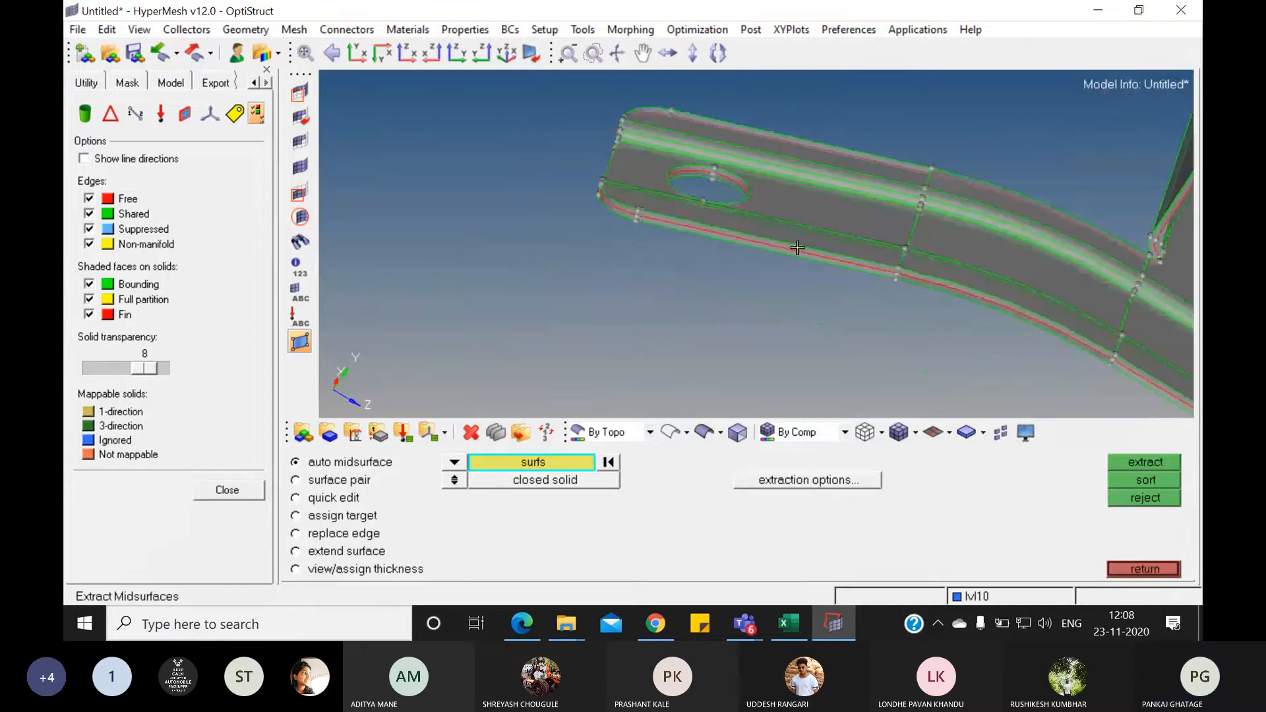
scroll(647, 210, "up", 5)
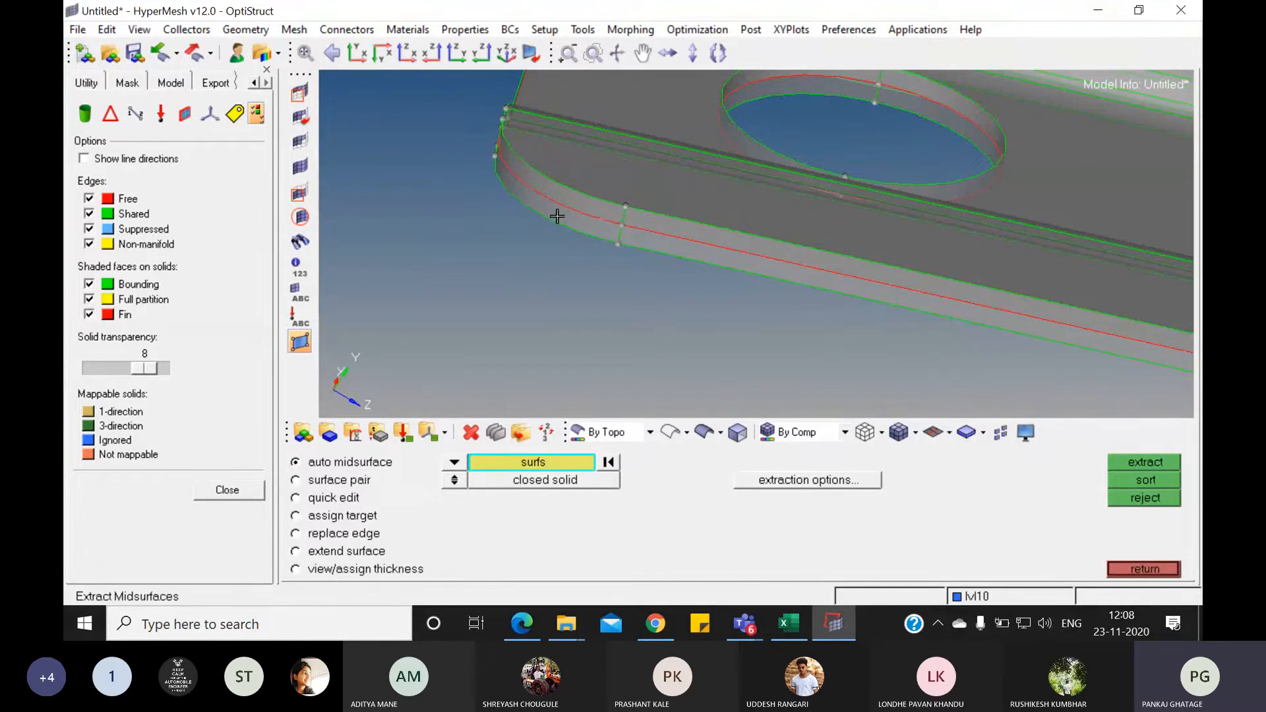
scroll(611, 213, "up", 3)
scroll(612, 213, "up", 2)
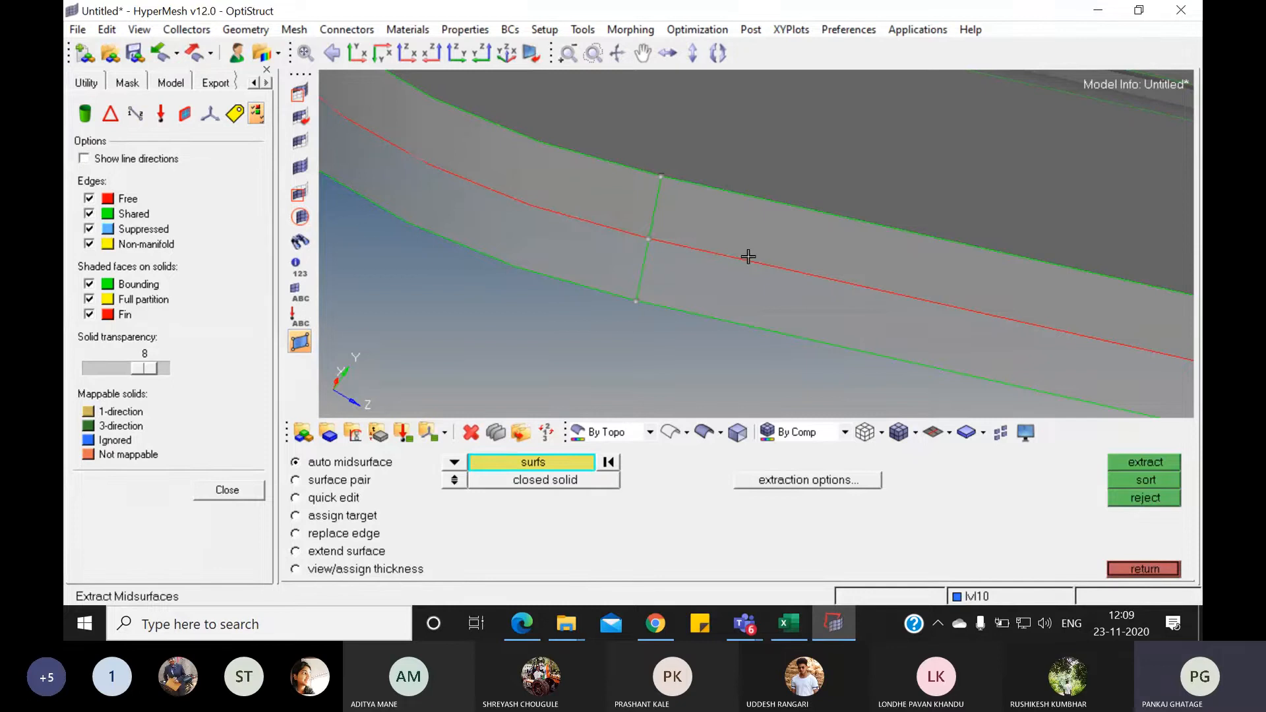
scroll(729, 288, "down", 2, "ctrl")
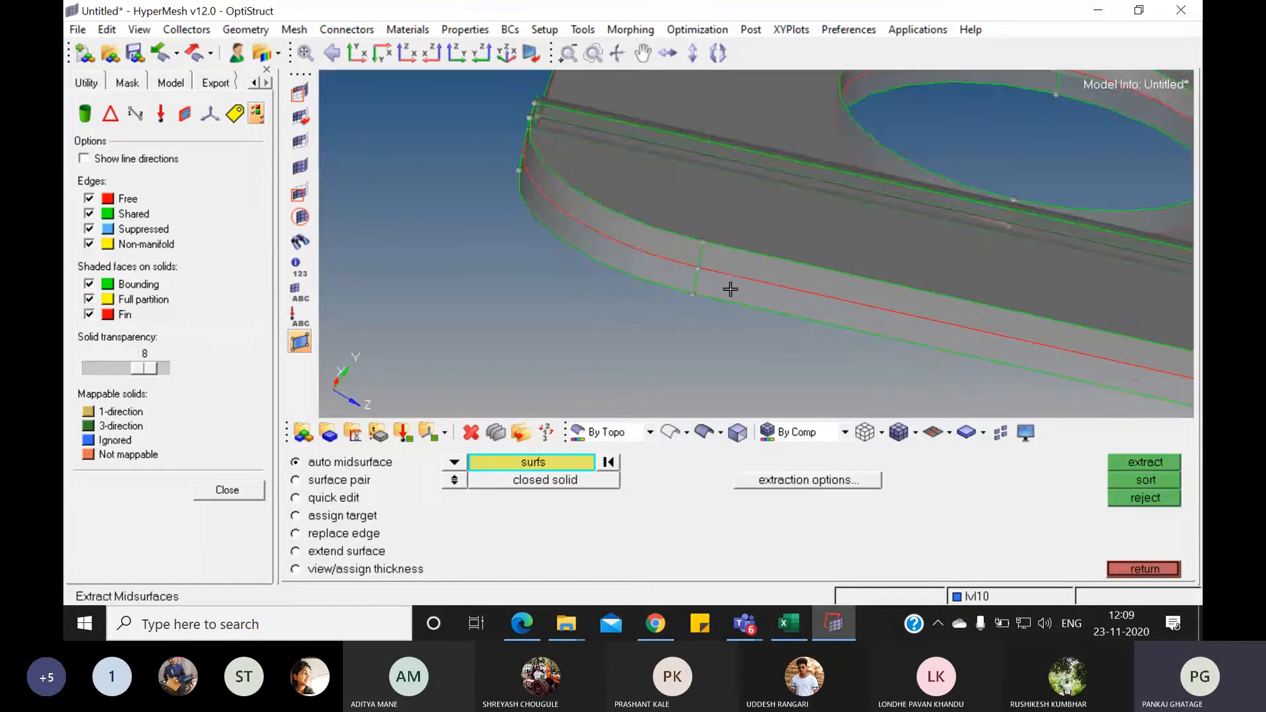
mouse_move(764, 268)
left_mouse_down("ctrl")
mouse_move(834, 243)
mouse_move(817, 227)
mouse_move(1076, 343)
left_mouse_up("ctrl")
scroll(1076, 342, "down", 3, "ctrl")
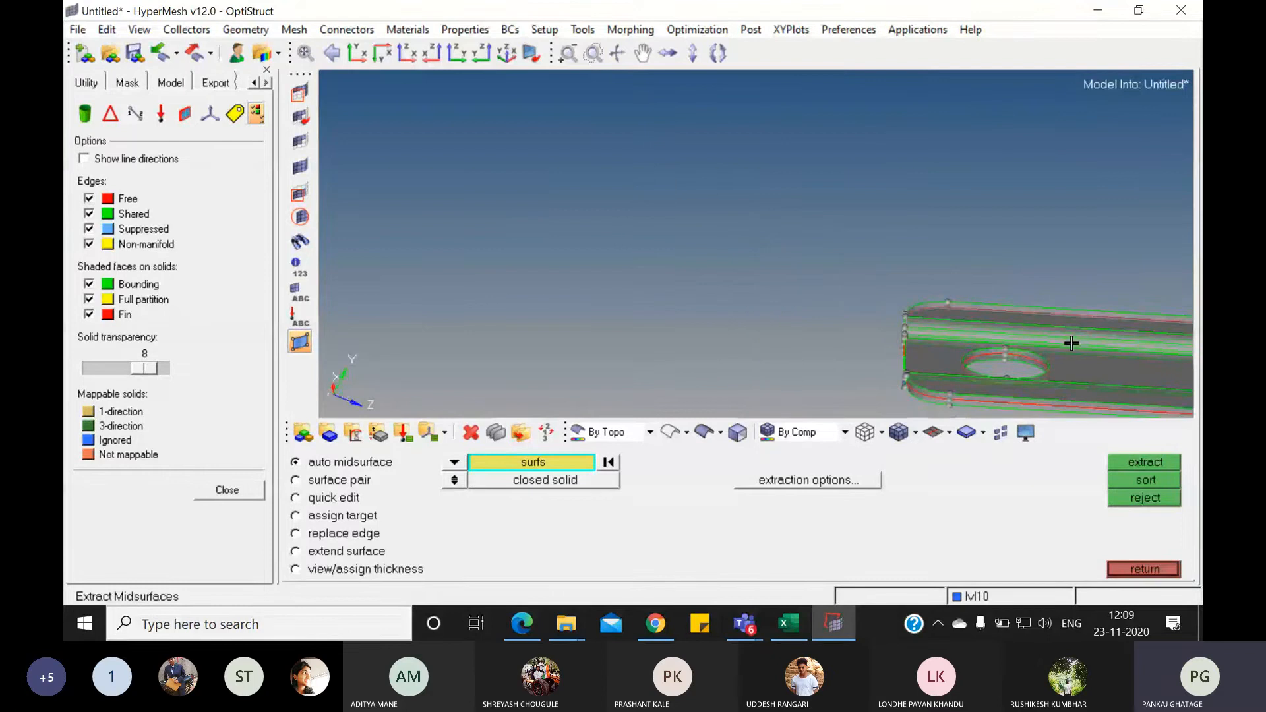
right_click_drag(1071, 342, 653, 171, "ctrl")
scroll(529, 197, "up", 1, "ctrl")
scroll(529, 197, "up", 5, "ctrl")
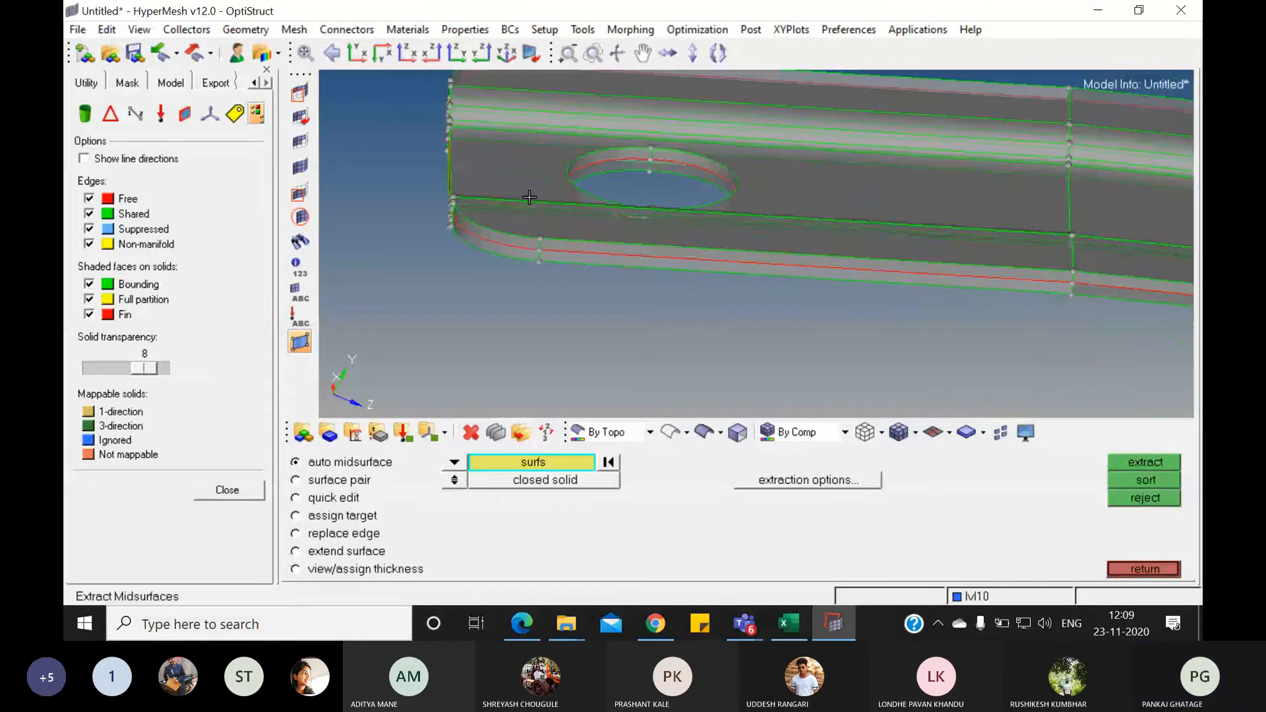
- Hide the geometry and elements of the lvl10 component, leaving only the Middle Surface component displayed
left_click(170, 82)
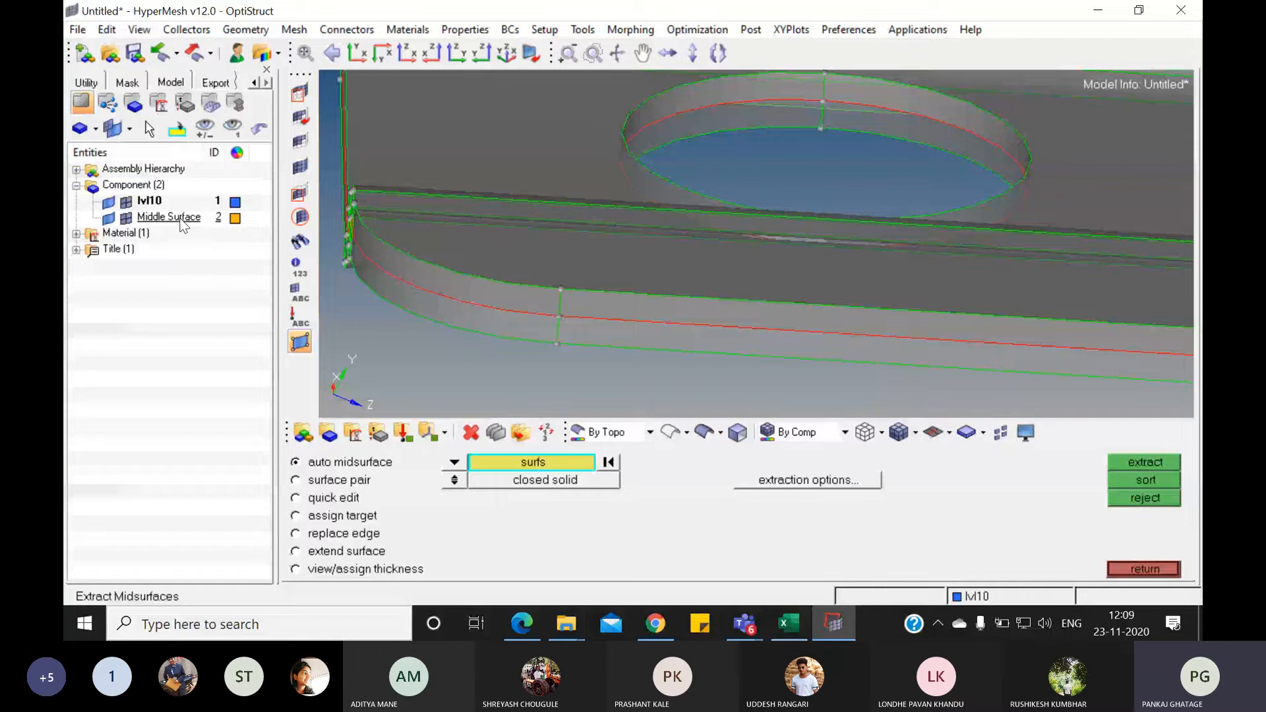
left_click(107, 202)
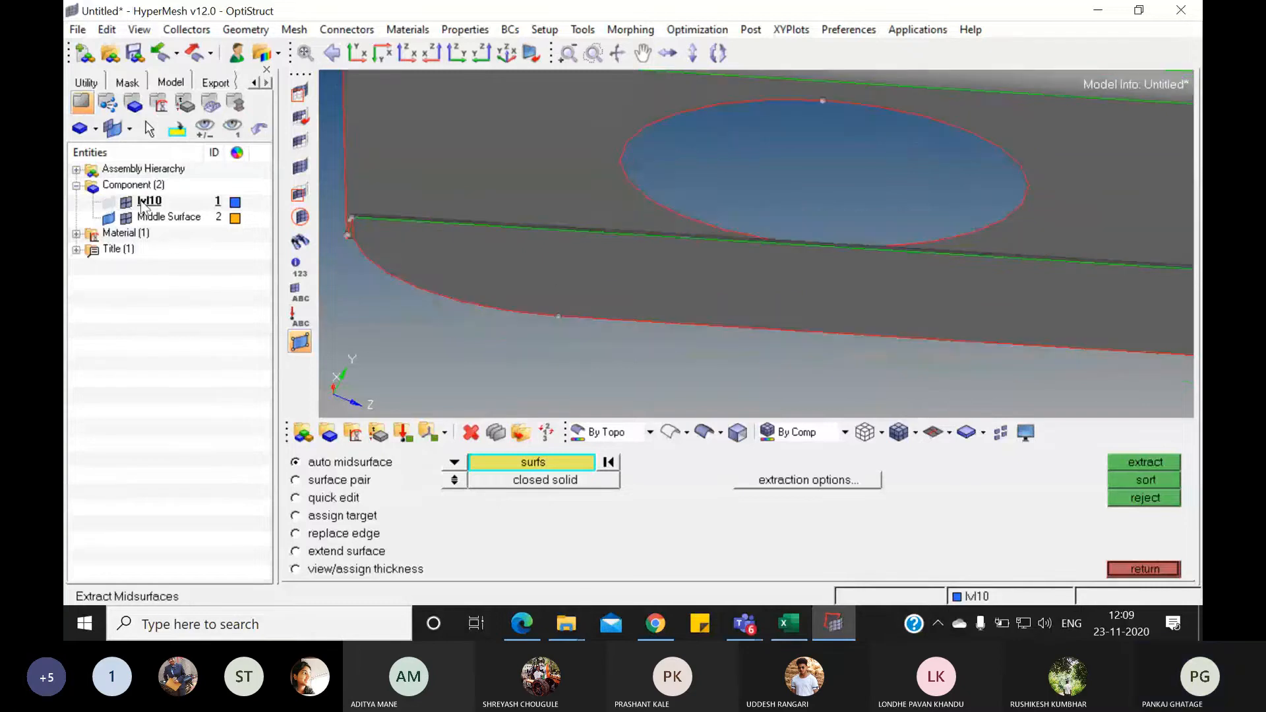
left_click(108, 202)
left_click(109, 202)
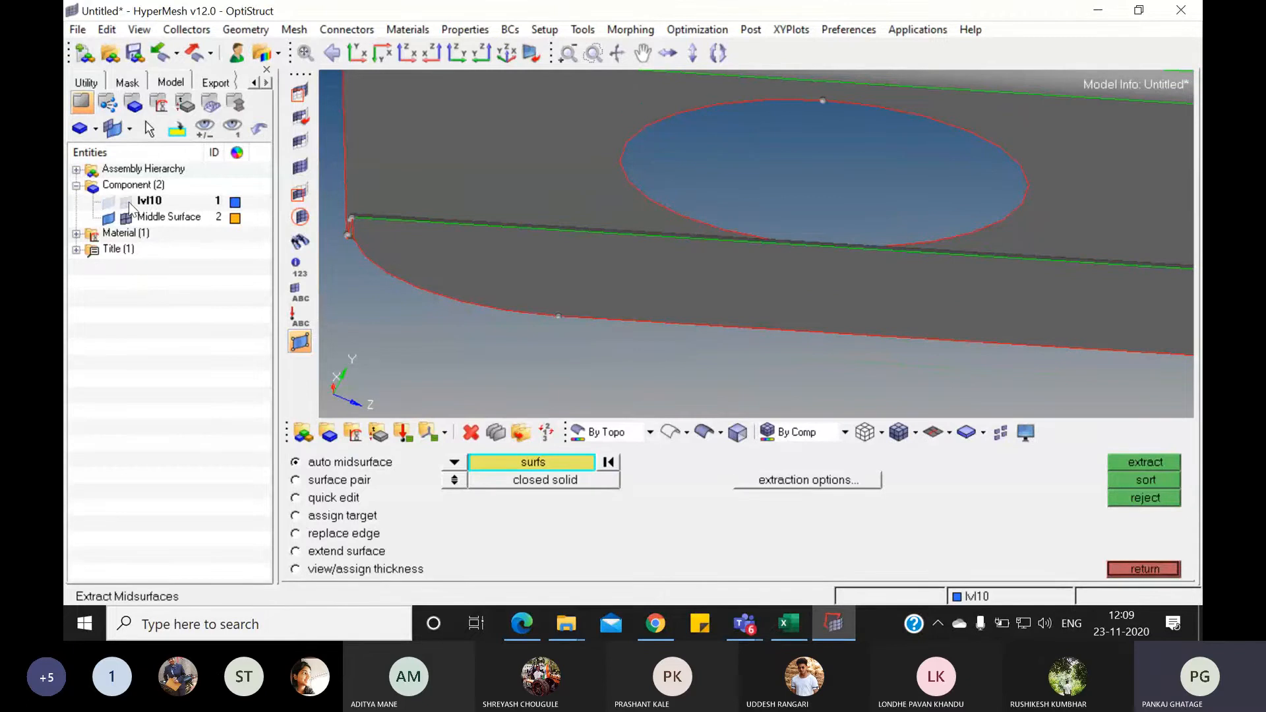
left_click(108, 202)
left_click(108, 202)
- Examine the midsurface at the flange's holed end on its own and against the redisplayed lvl10 geometry
scroll(580, 301, "up", 5)
scroll(586, 300, "down", 10)
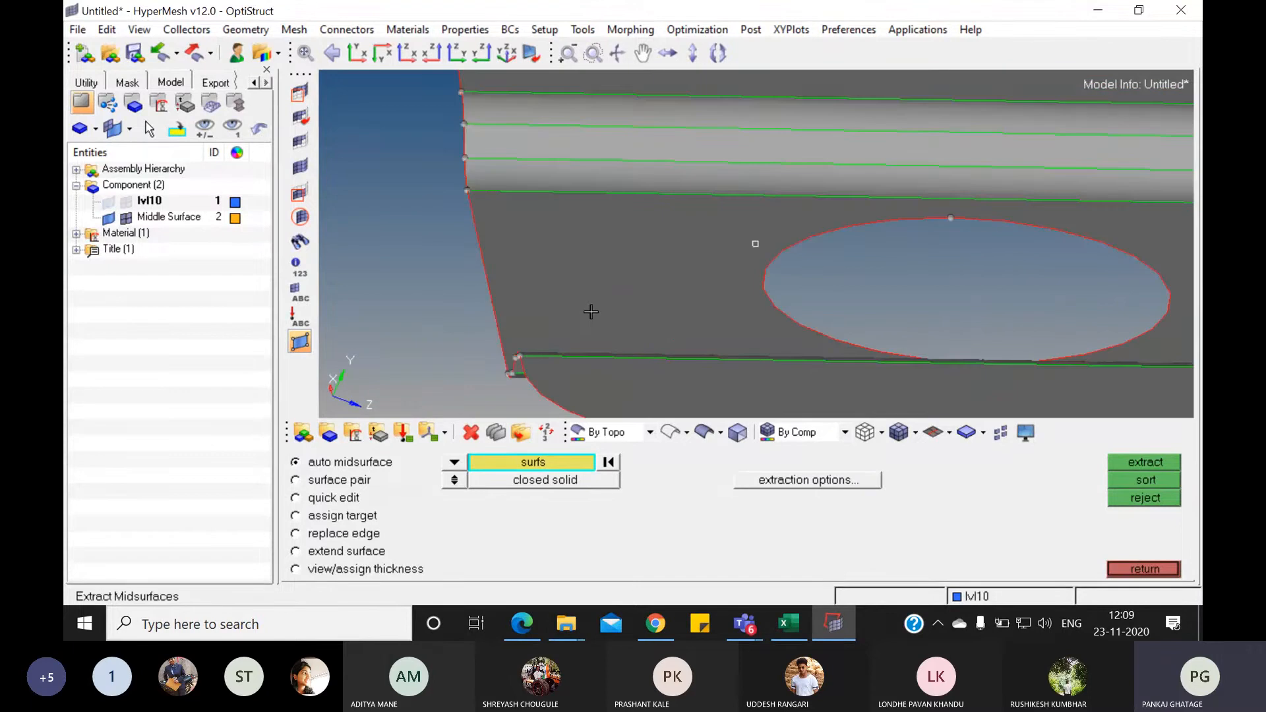
left_click_drag(626, 326, 666, 289, "ctrl")
scroll(694, 351, "up", 5)
scroll(542, 251, "up", 5)
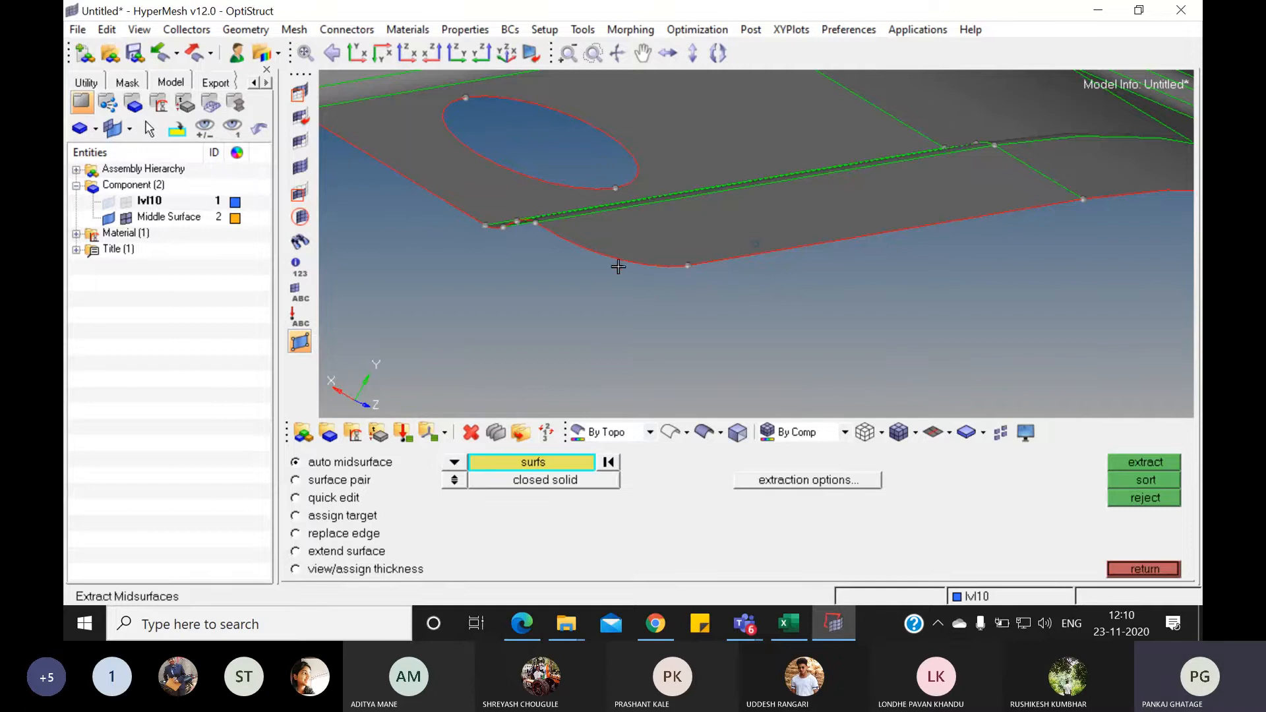
left_click(108, 203)
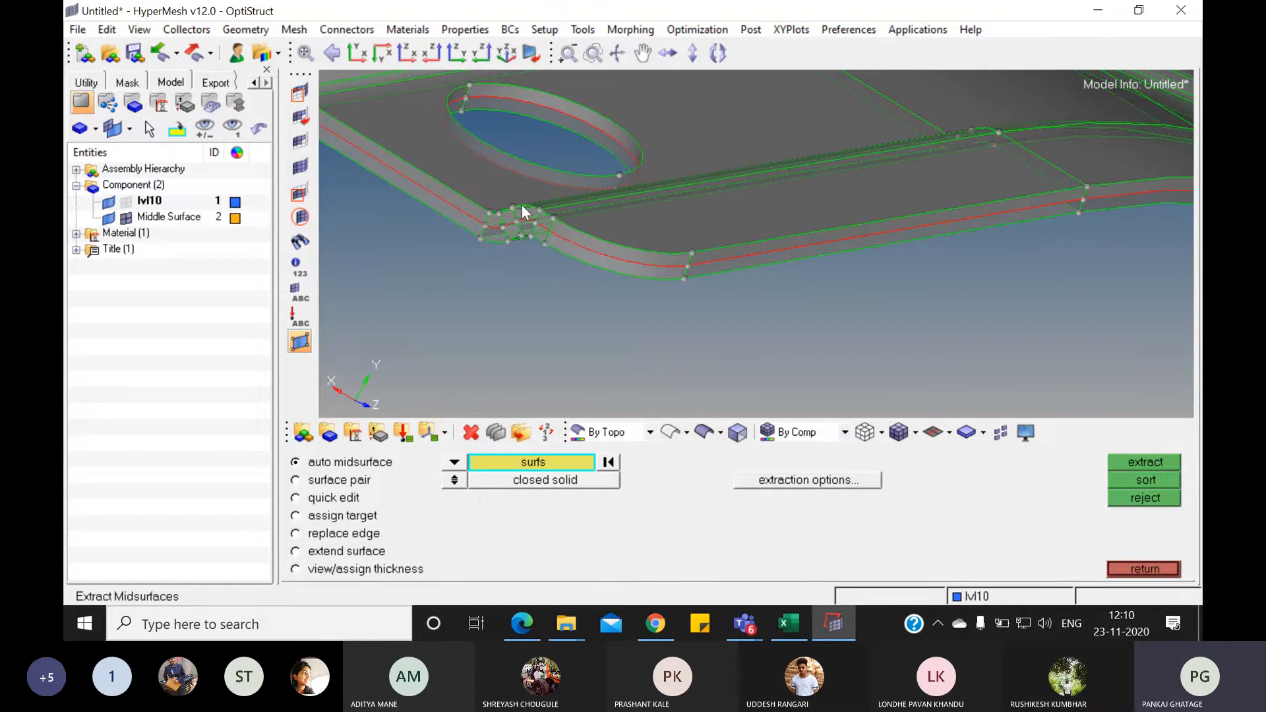
scroll(539, 236, "up", 5)
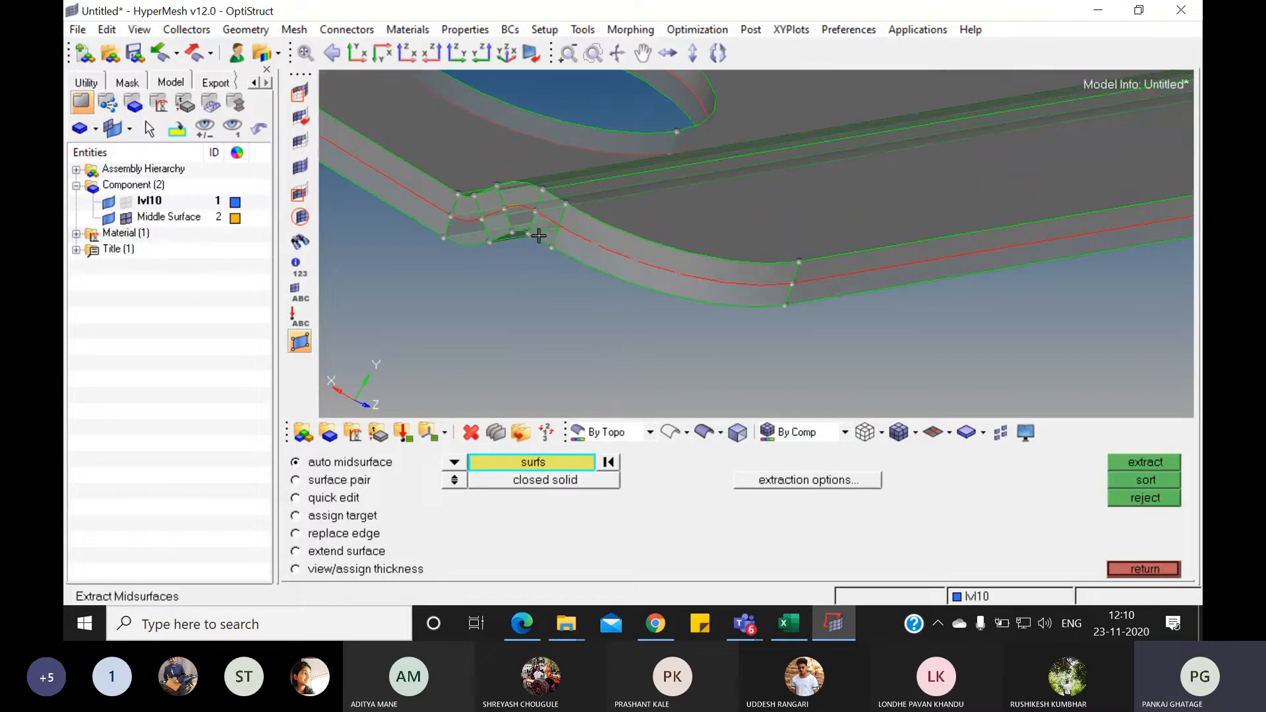
- Hide the lvl10 component's geometry so only the midsurface remains displayed, and leave the midsurface extraction tool
scroll(538, 236, "up", 3)
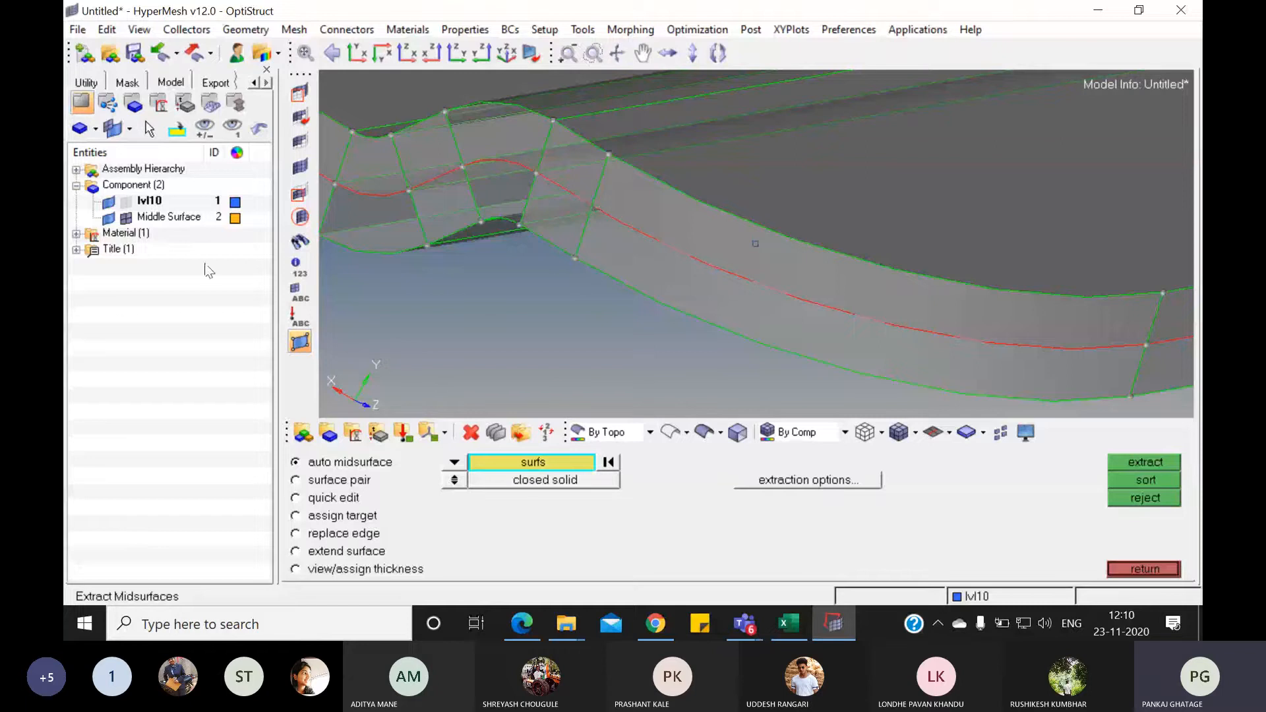
left_click(109, 201)
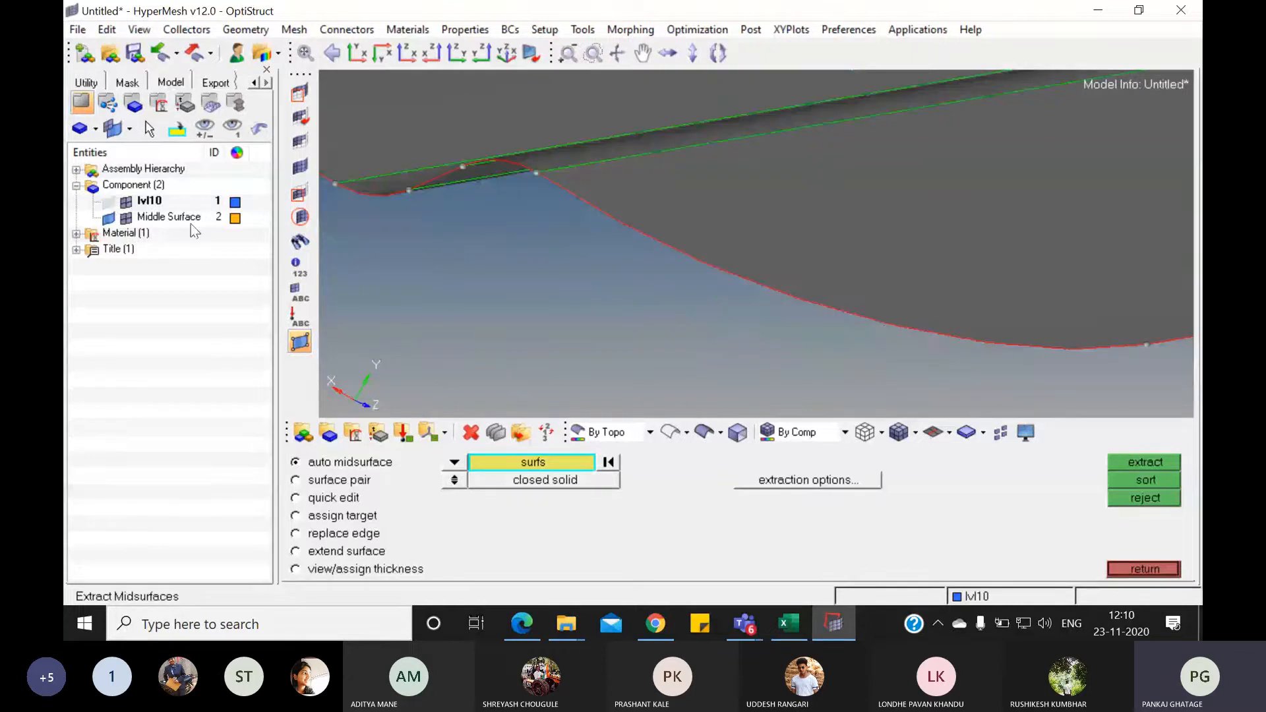
scroll(666, 304, "down", 5)
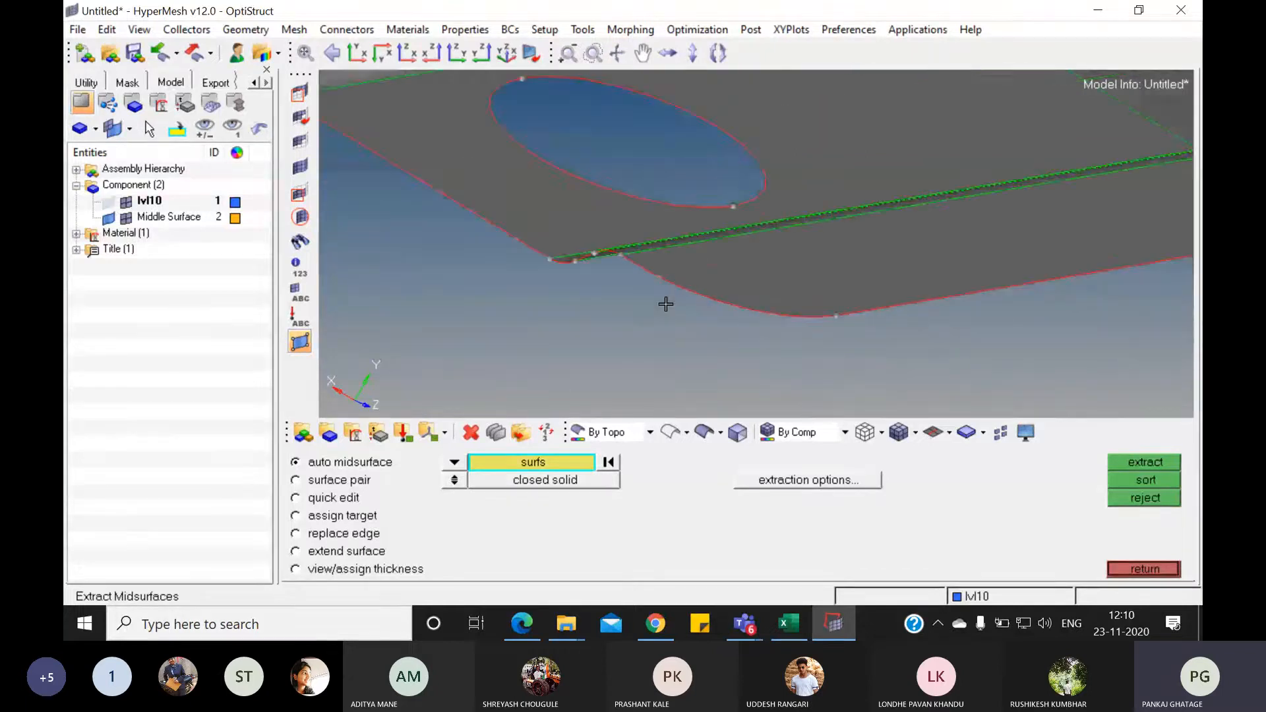
left_click_drag(873, 263, 670, 226, "ctrl")
left_click_drag(939, 197, 836, 358, "ctrl")
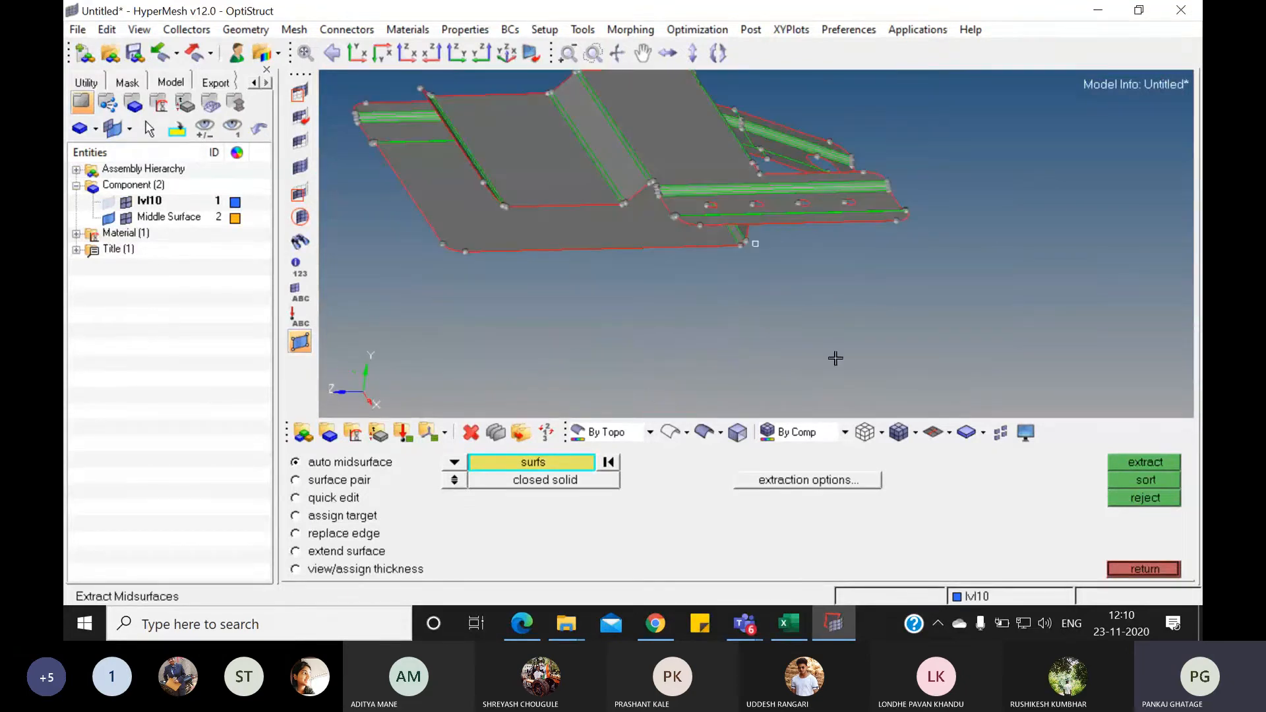
left_click(1144, 569)
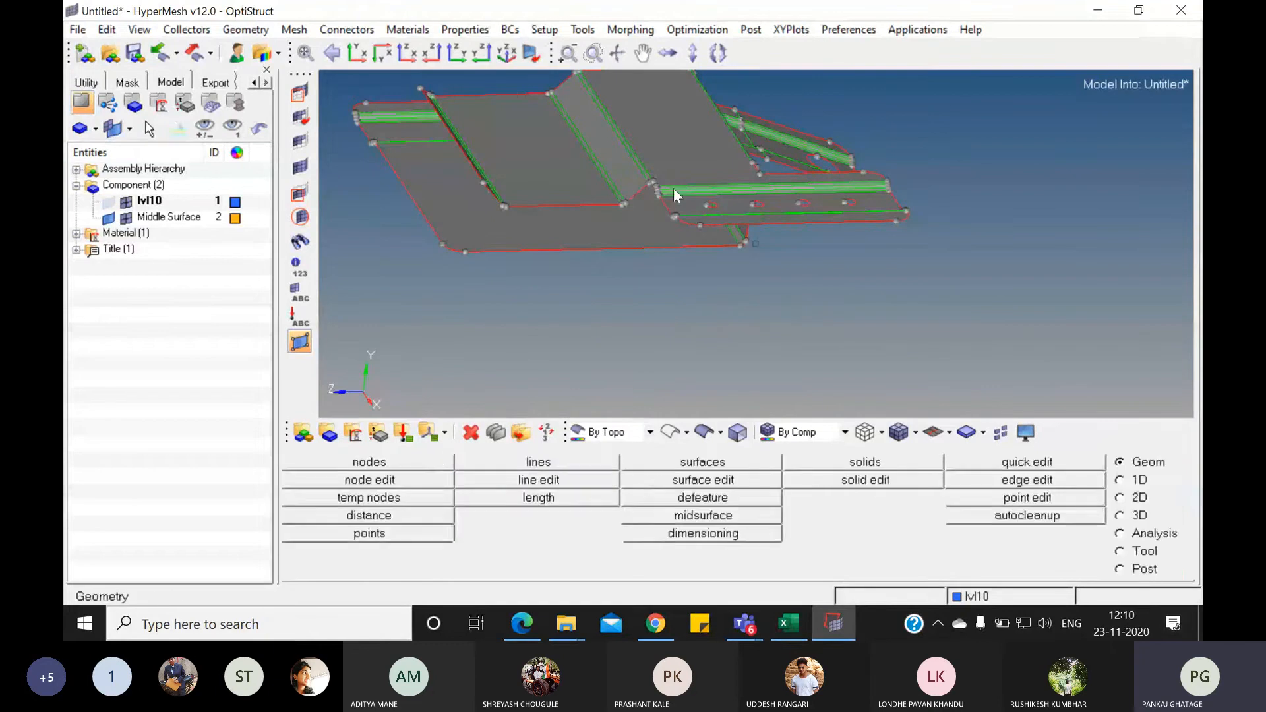
- Examine the whole extracted midsurface from several sides, including the long flange with the single hole
left_click_drag(674, 195, 607, 186, "ctrl")
left_click_drag(477, 249, 726, 301, "ctrl")
left_click_drag(599, 324, 619, 299, "ctrl")
scroll(654, 333, "up", 4, "ctrl")
scroll(621, 288, "down", 4, "ctrl")
scroll(616, 304, "down", 3, "ctrl")
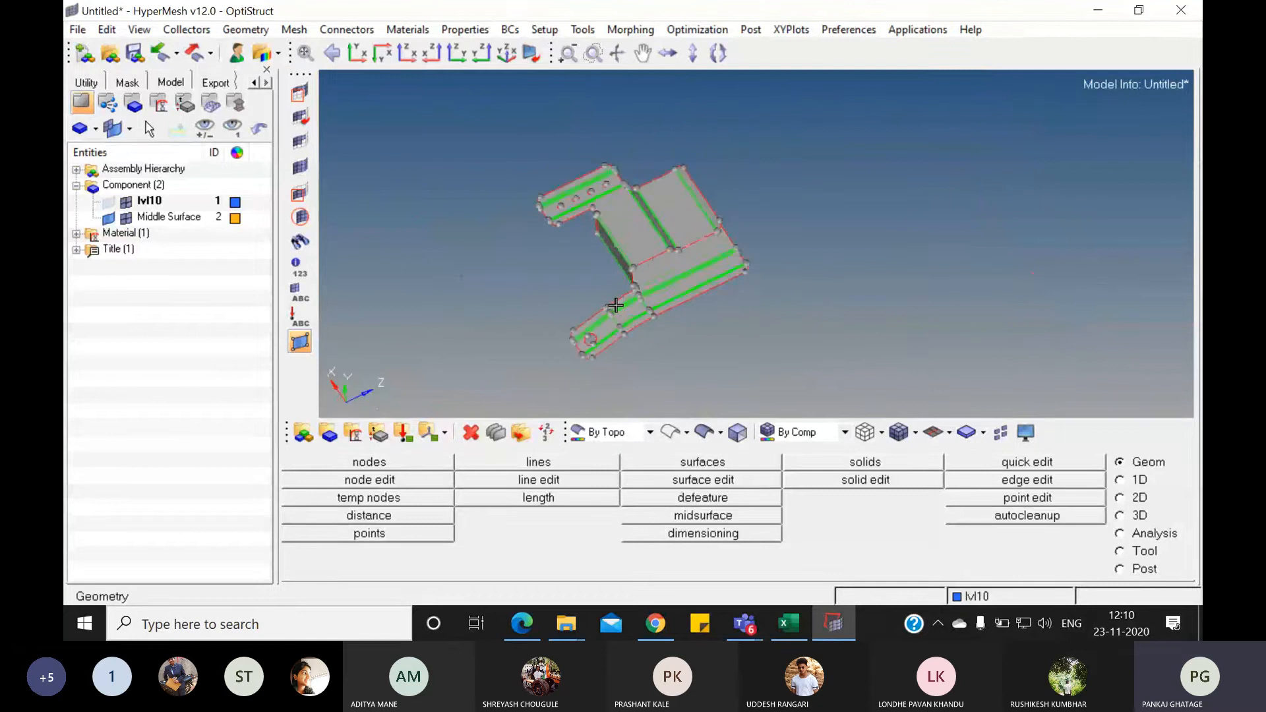
scroll(615, 305, "up", 4, "ctrl")
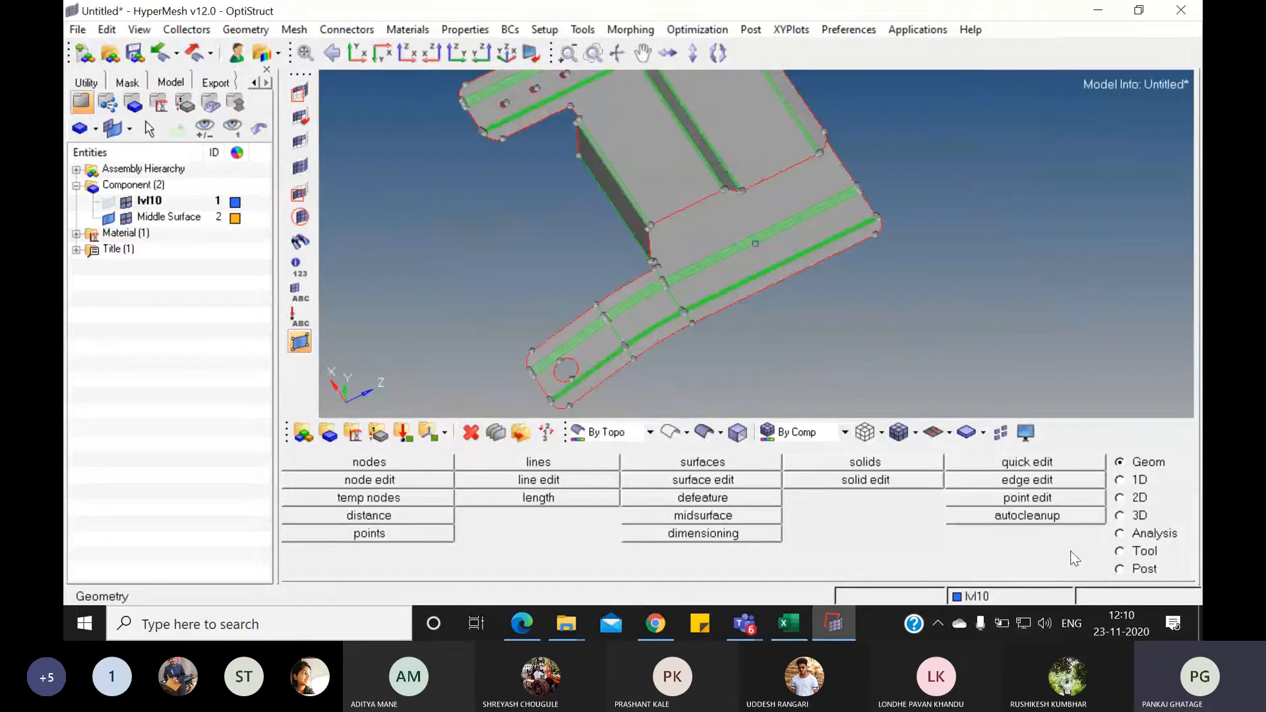
- Open the 2D automesh tool with size and bias meshing and surfaces as the entities to mesh
left_click(1136, 500)
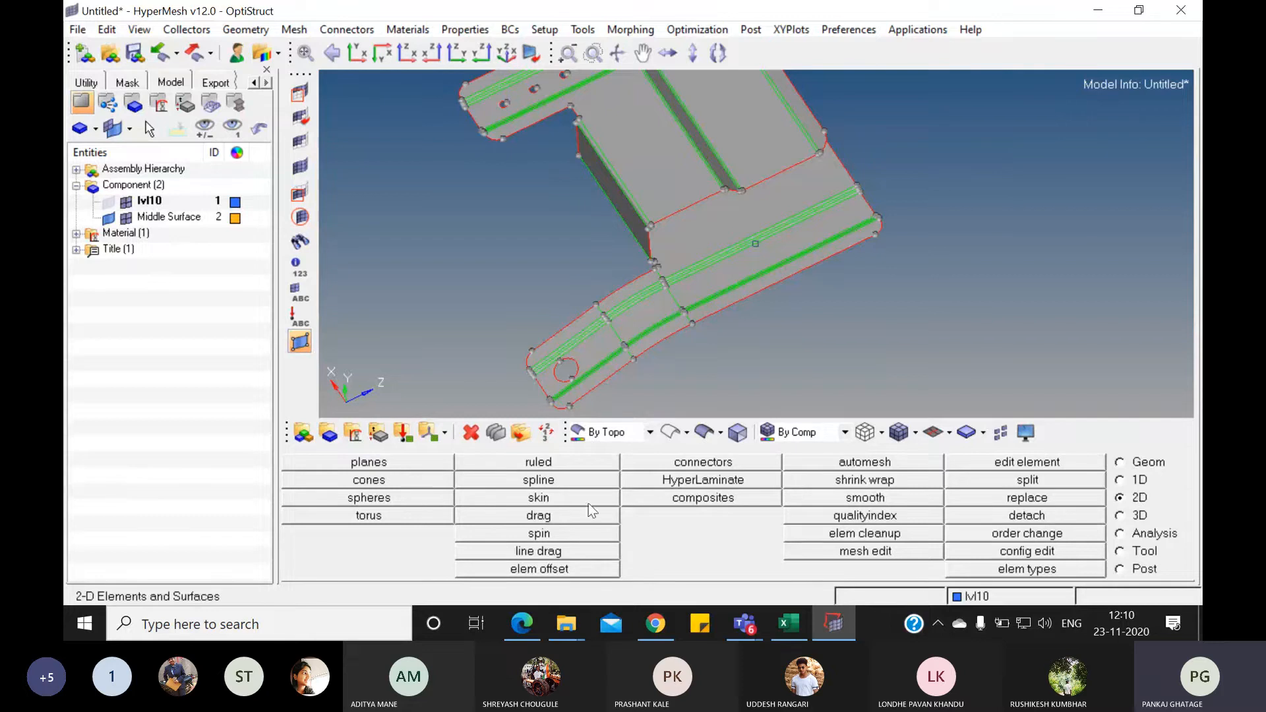
left_click(861, 462)
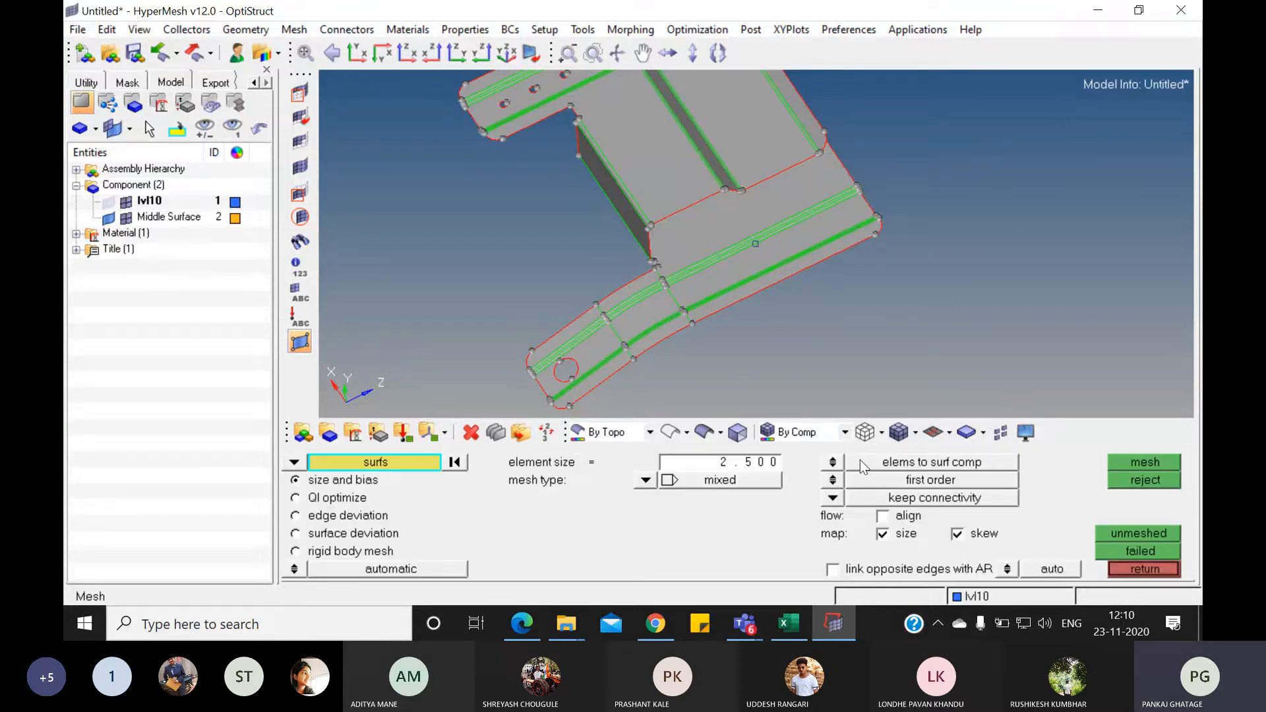
left_click(1156, 570)
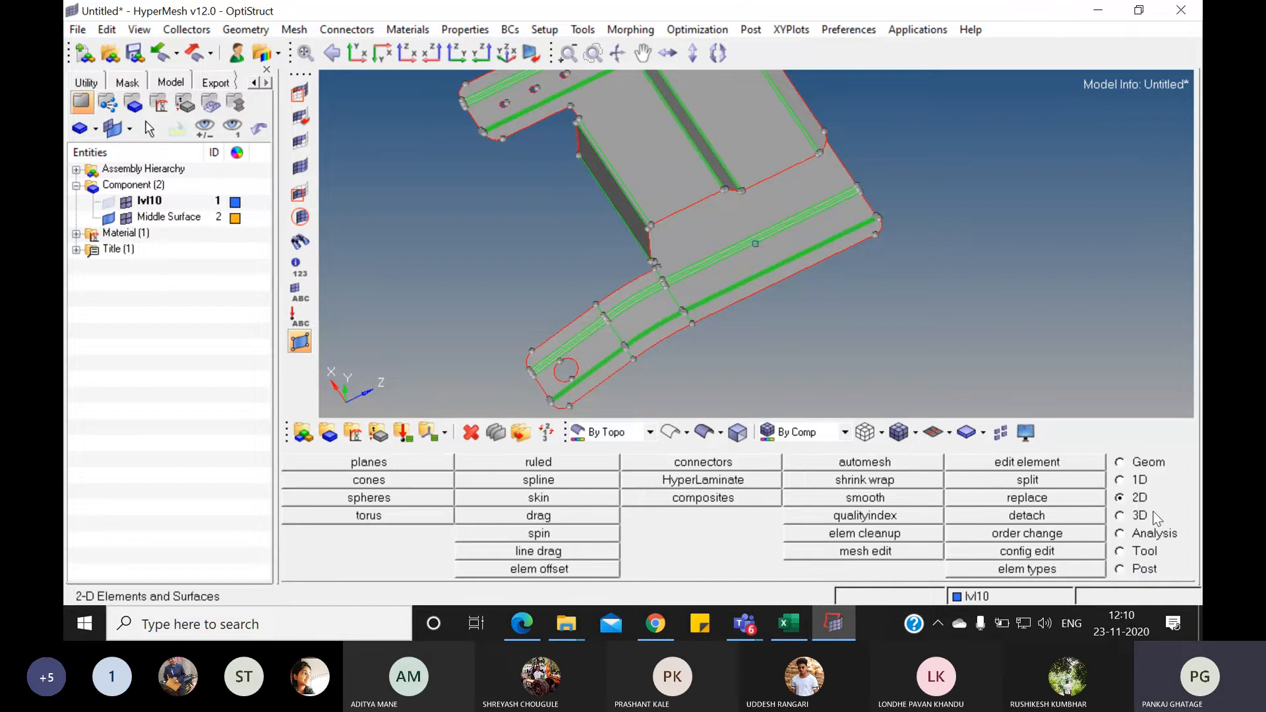
left_click(830, 463)
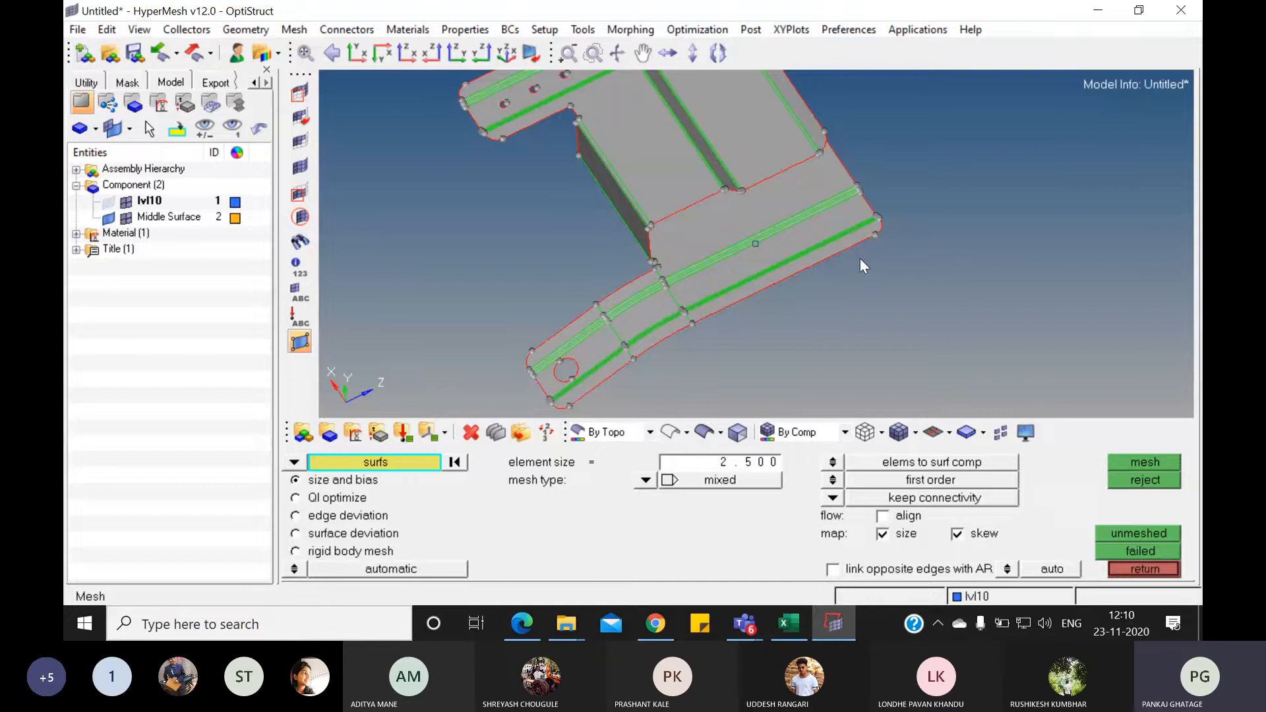
left_click(294, 462)
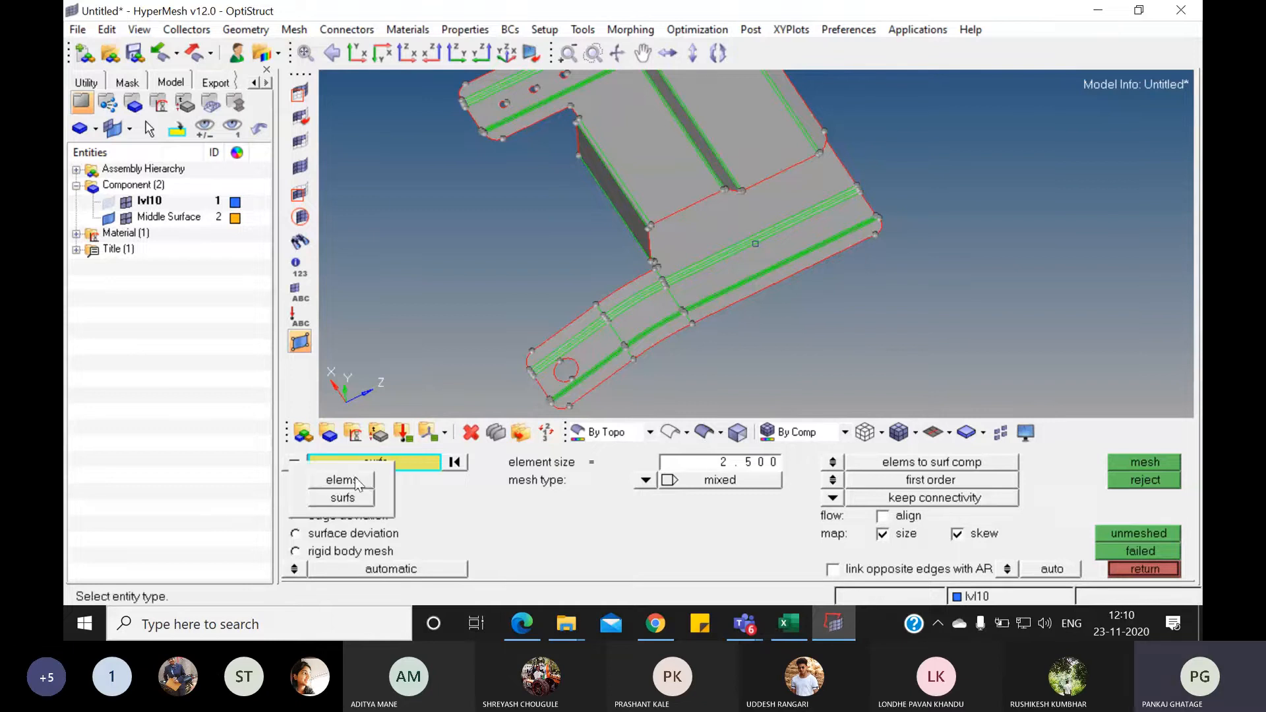
left_click(356, 499)
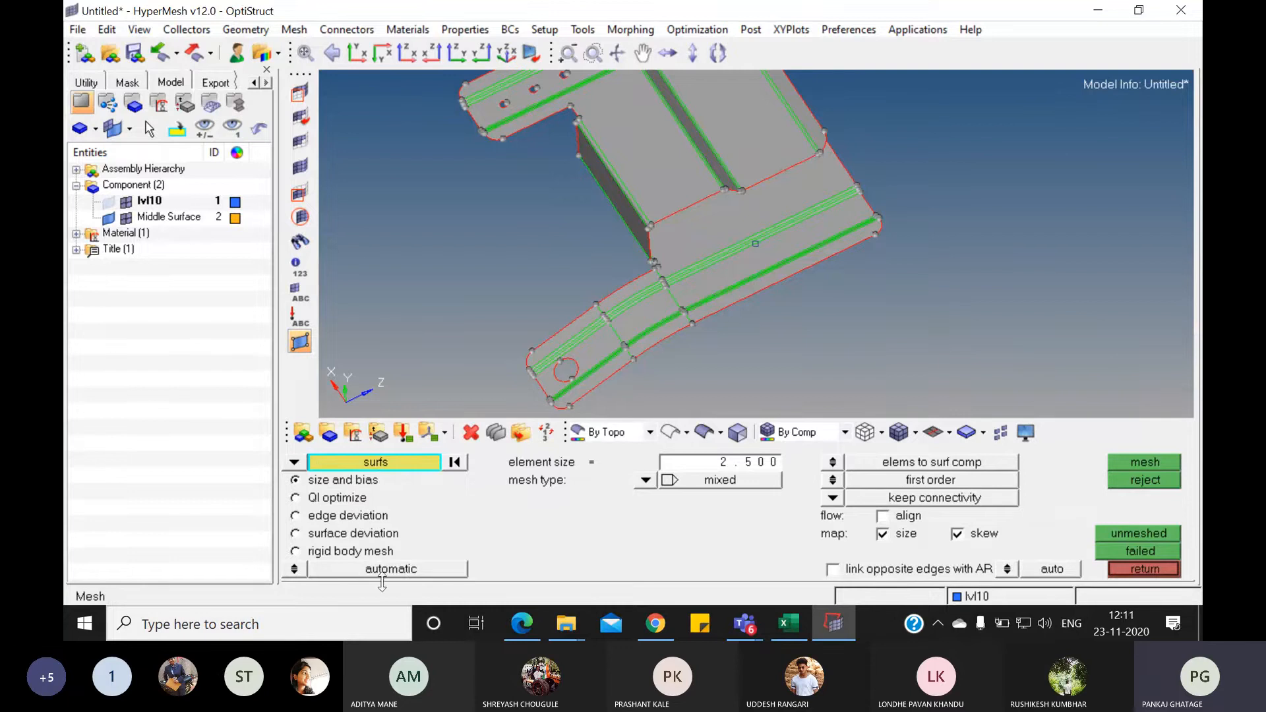
- Set automesh to interactive mode with an element size of 2.5 and the mixed mesh type
left_click(295, 569)
left_click(730, 466)
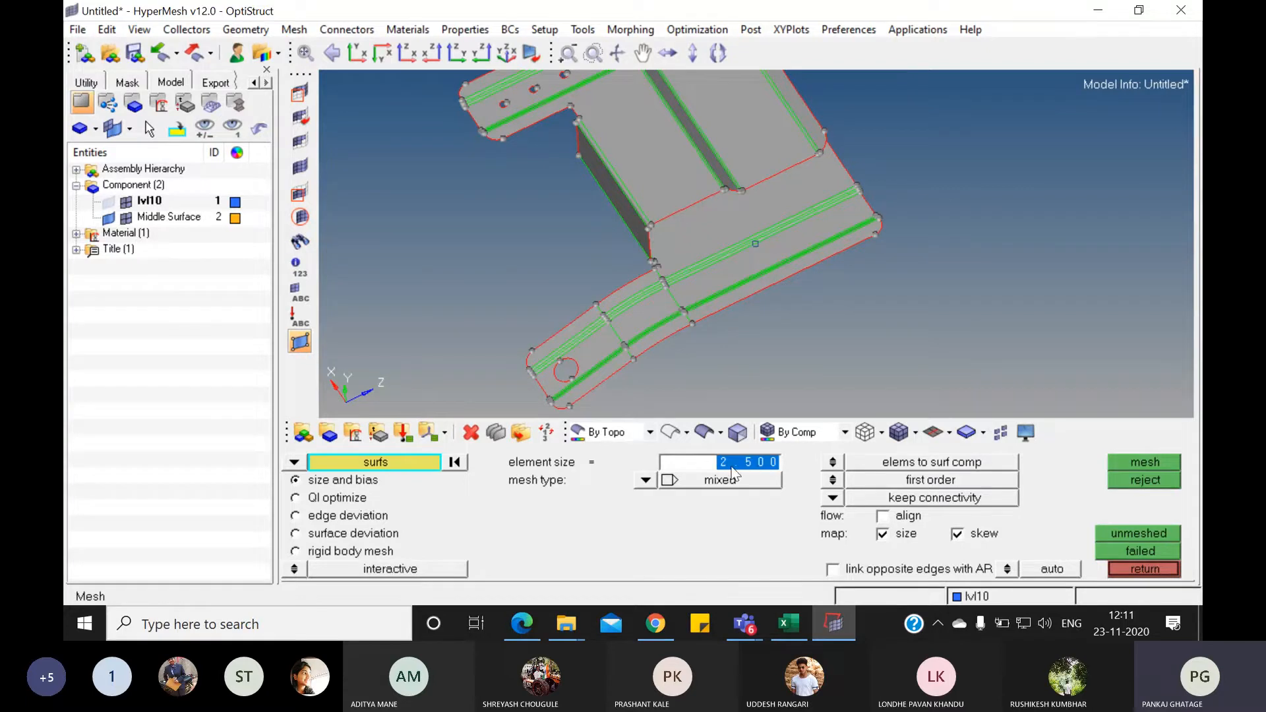
type("2.5")
left_click(643, 480)
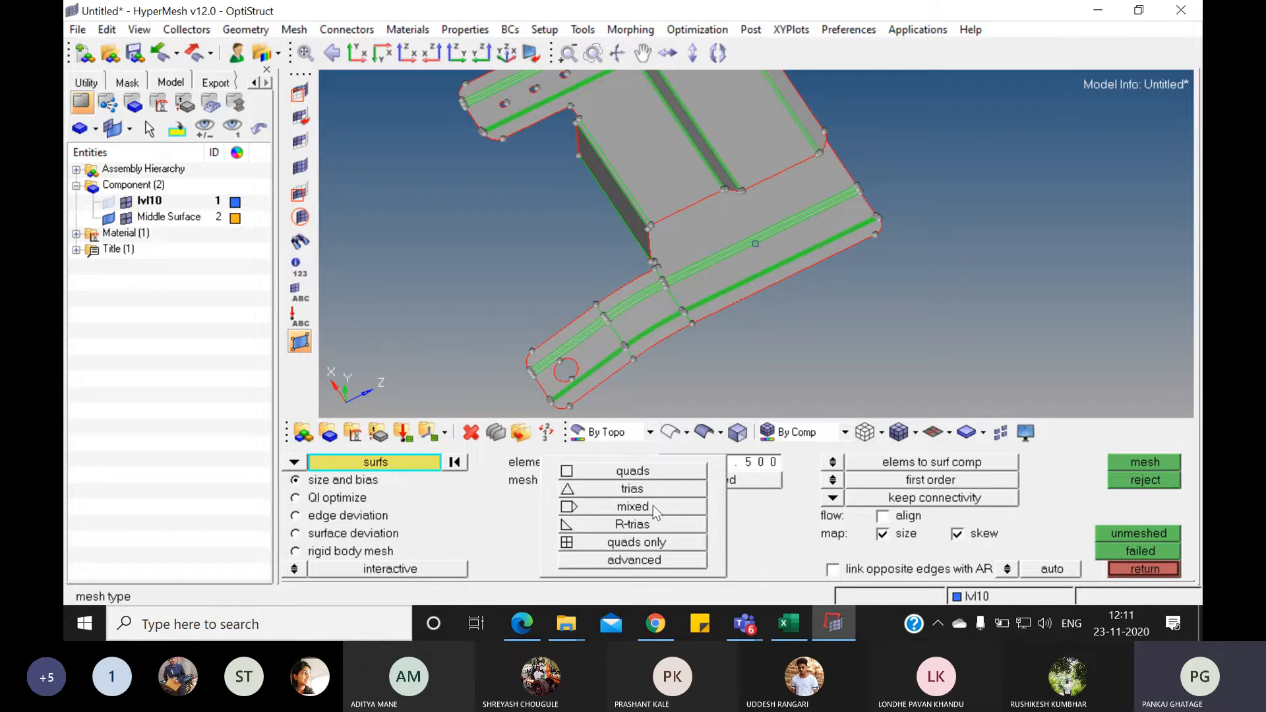
left_click(628, 508)
left_click(647, 482)
left_click(603, 505)
left_click(646, 485)
left_click(638, 513)
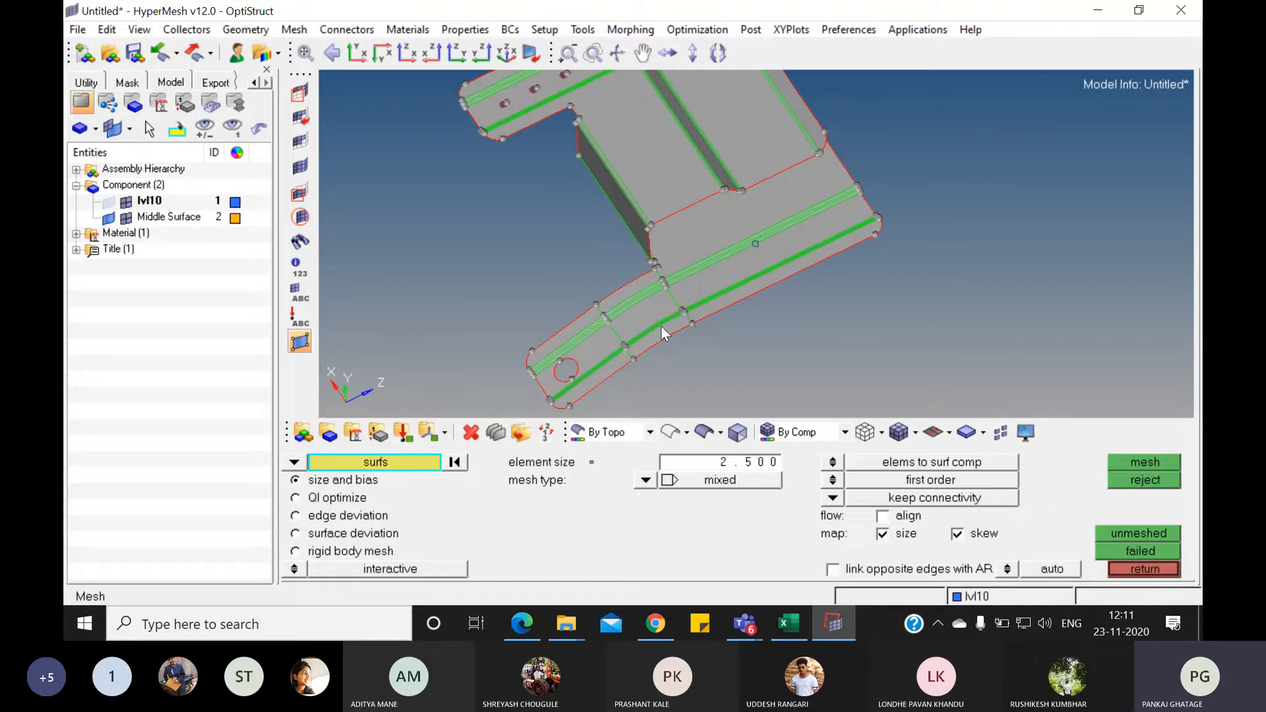
- Select all the midsurface's surfaces with a rectangular window selection and mesh them
scroll(844, 366, "down", 4)
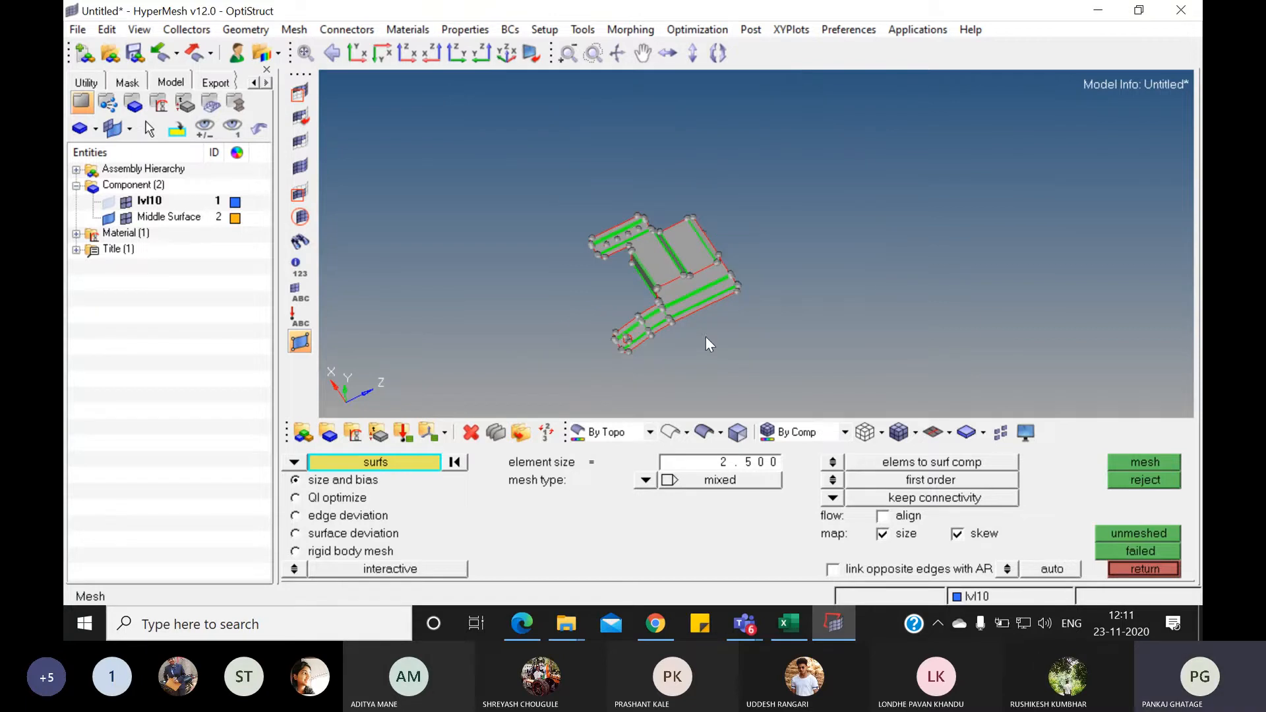
scroll(706, 337, "up", 2)
scroll(705, 338, "down", 1)
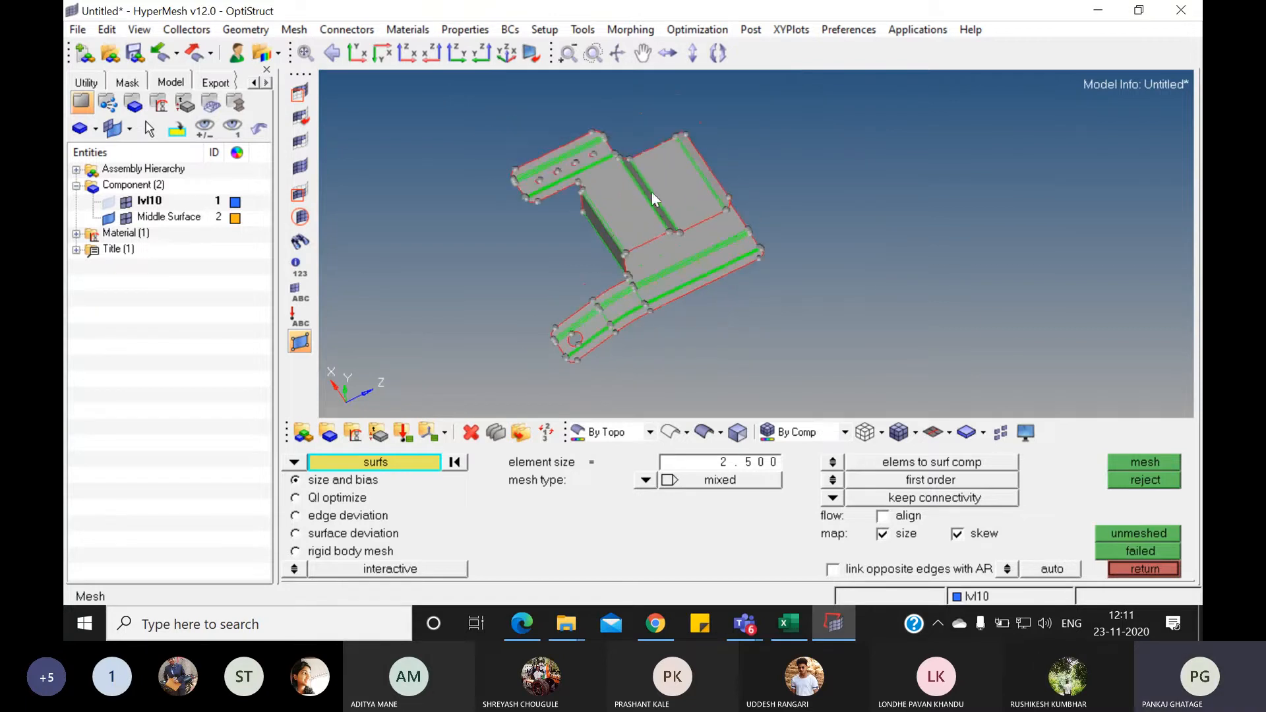
left_click(634, 199)
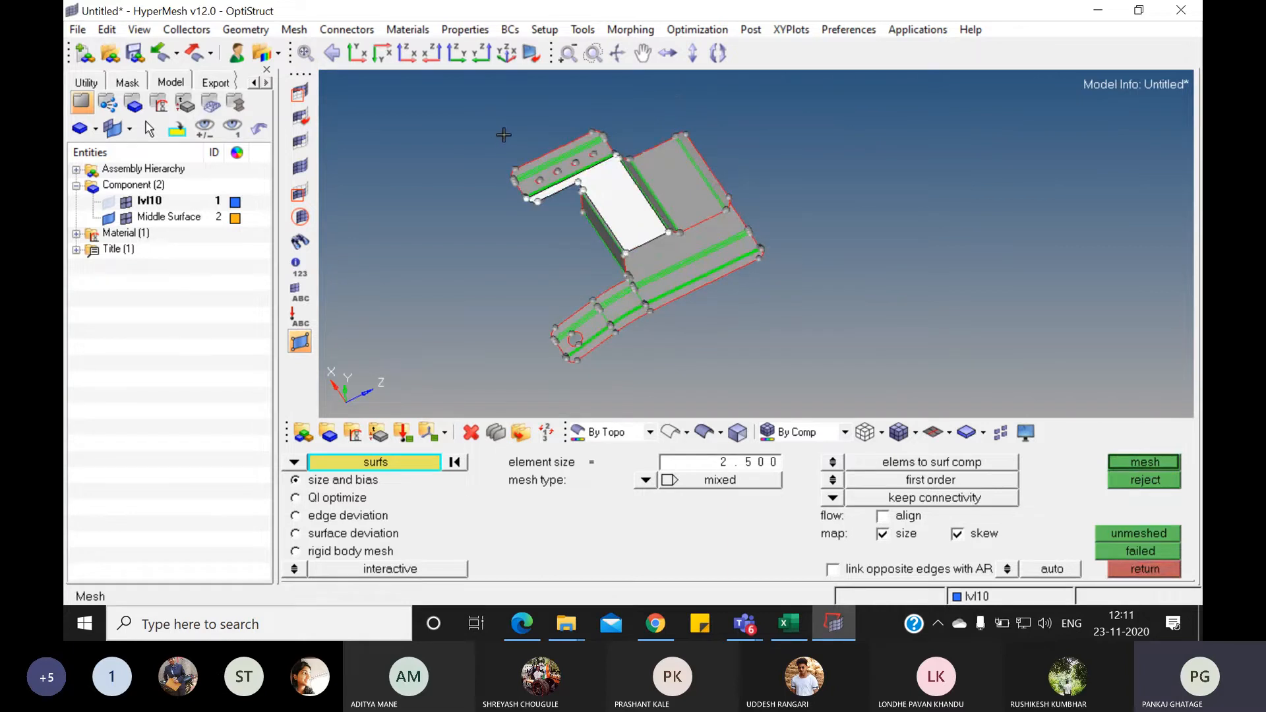
left_click(448, 103, "shift")
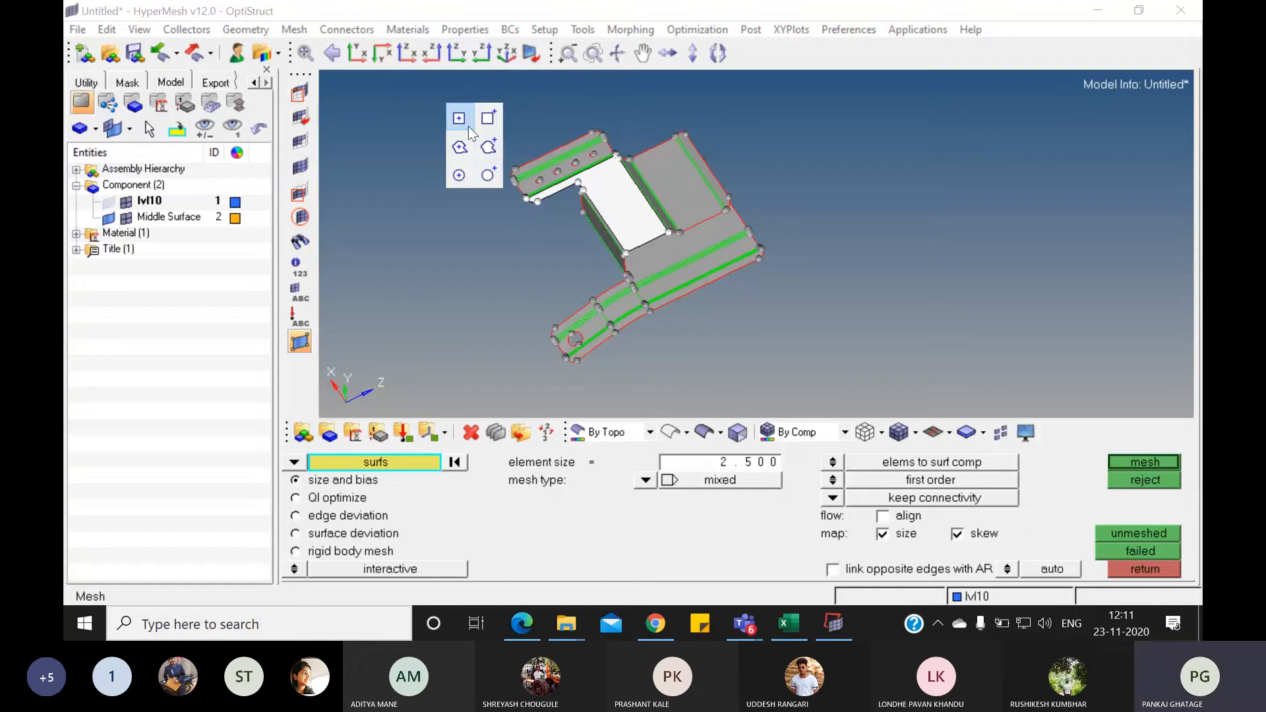
left_click(467, 127)
left_click(560, 108, "shift")
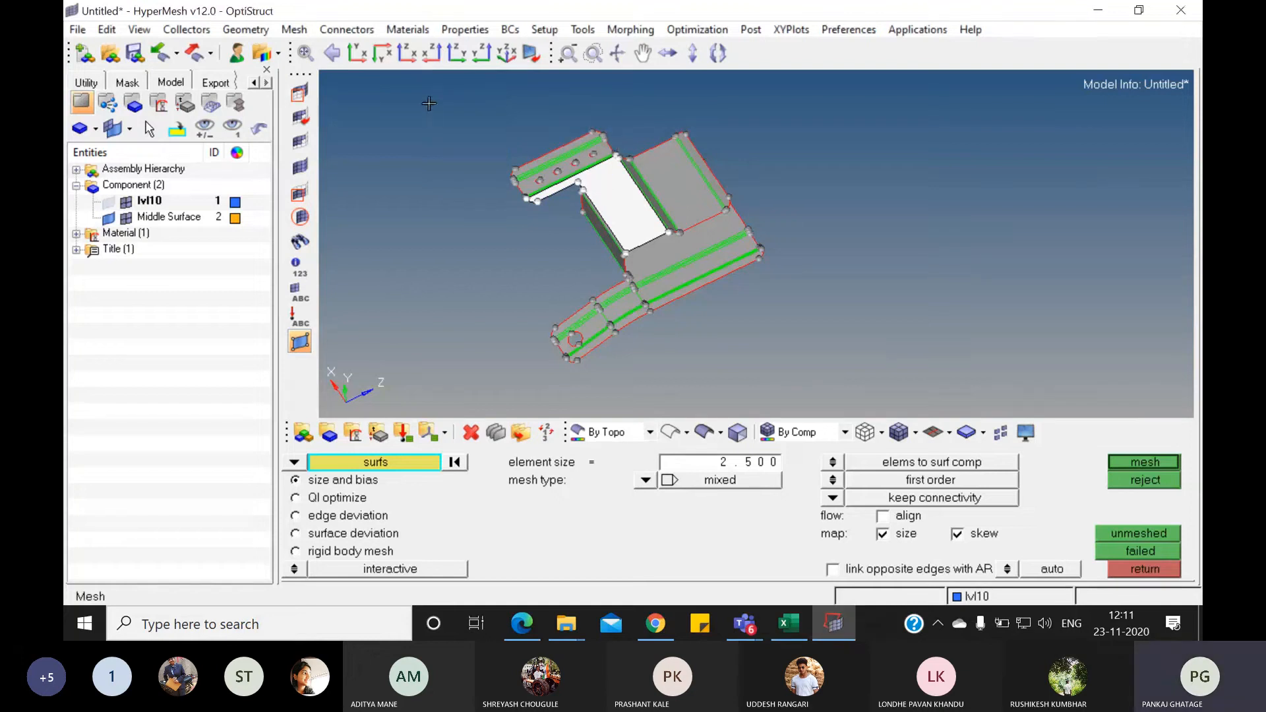
left_click_drag(429, 103, 847, 402, "shift")
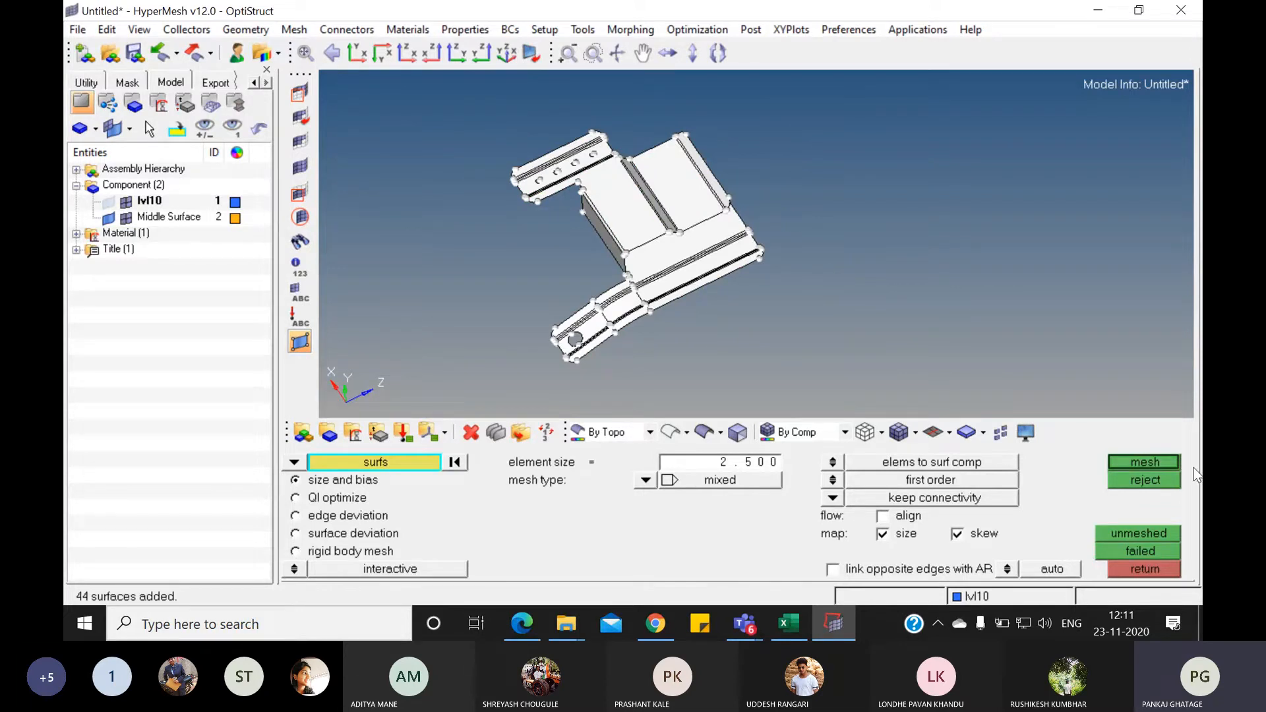
left_click(1156, 464)
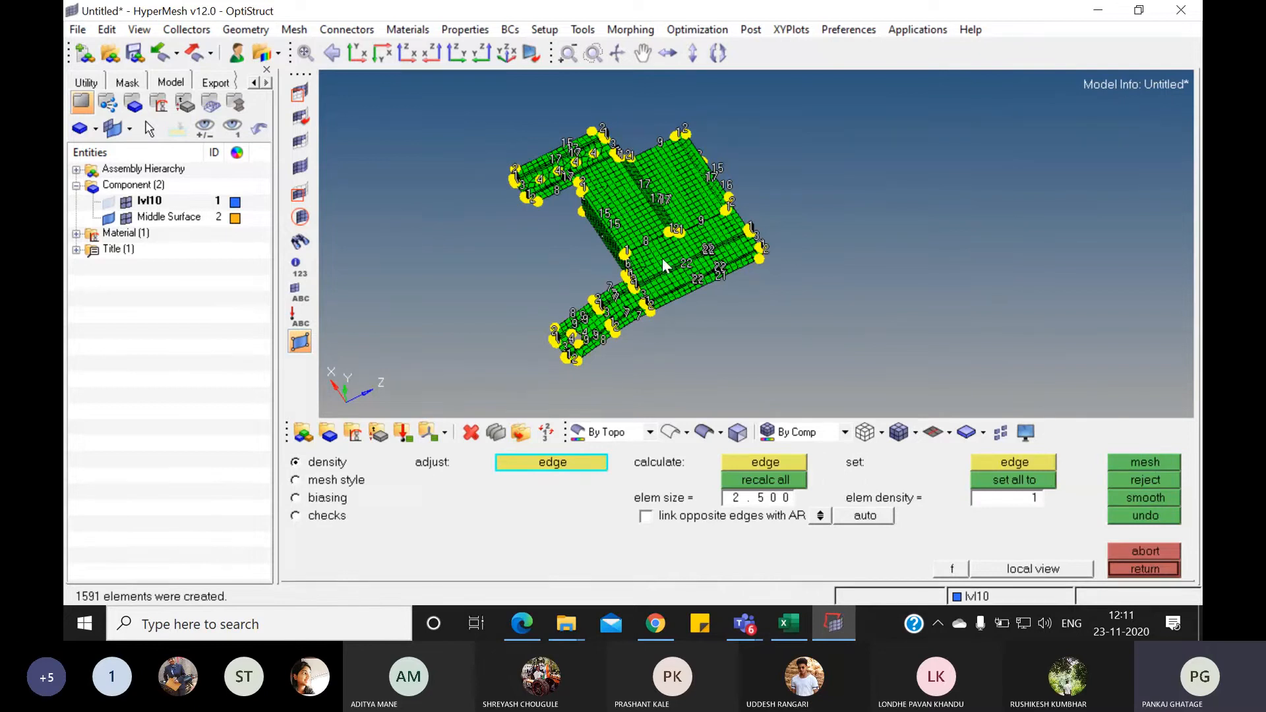
- Raise the element density of the rounded corner edge on the four-hole flange to 3 and remesh
scroll(662, 258, "up", 5)
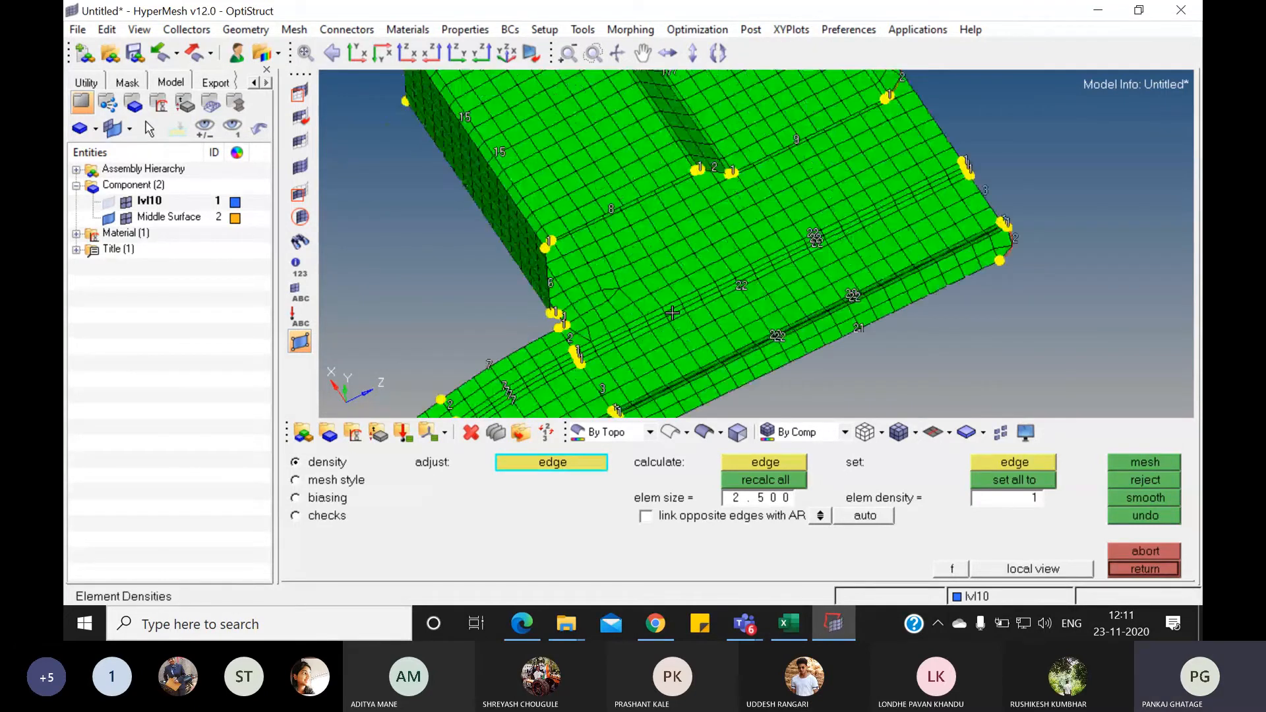
mouse_move(672, 313)
left_mouse_down("ctrl")
mouse_move(928, 182)
mouse_move(998, 286)
mouse_move(566, 243)
mouse_move(749, 274)
mouse_move(611, 358)
mouse_move(697, 318)
left_mouse_up("ctrl")
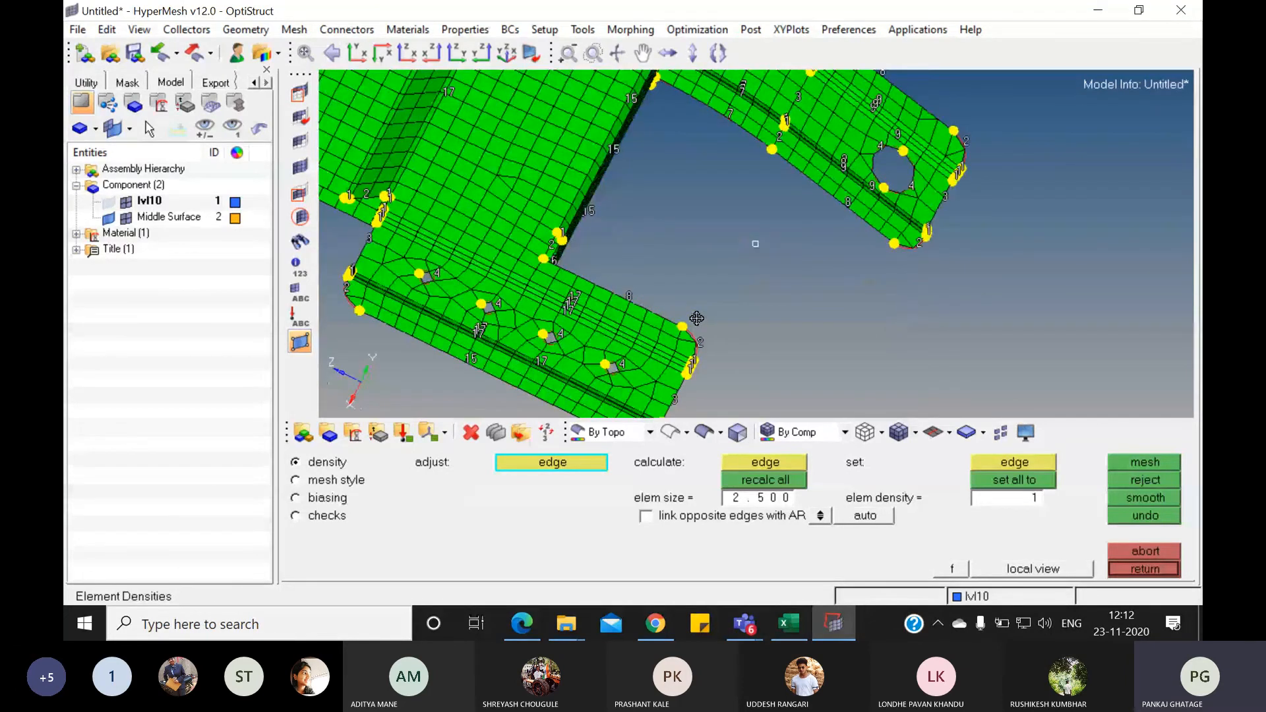
scroll(697, 318, "up", 4)
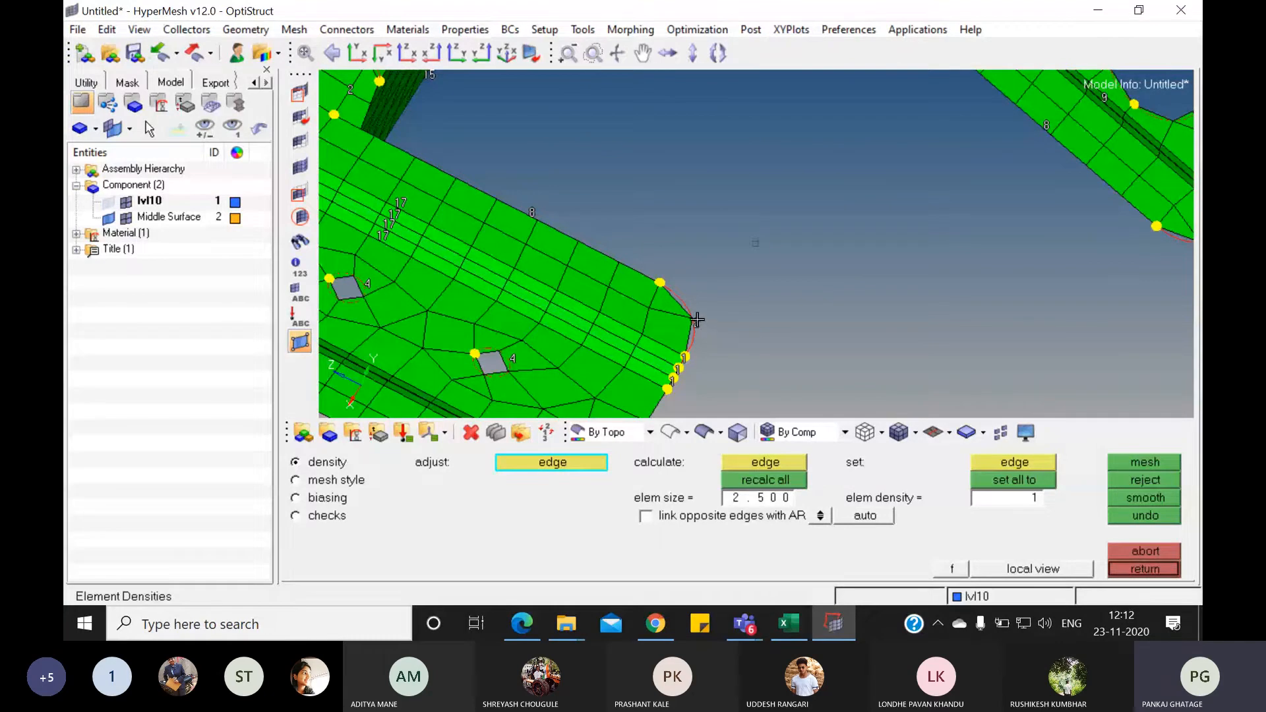
left_click(697, 318)
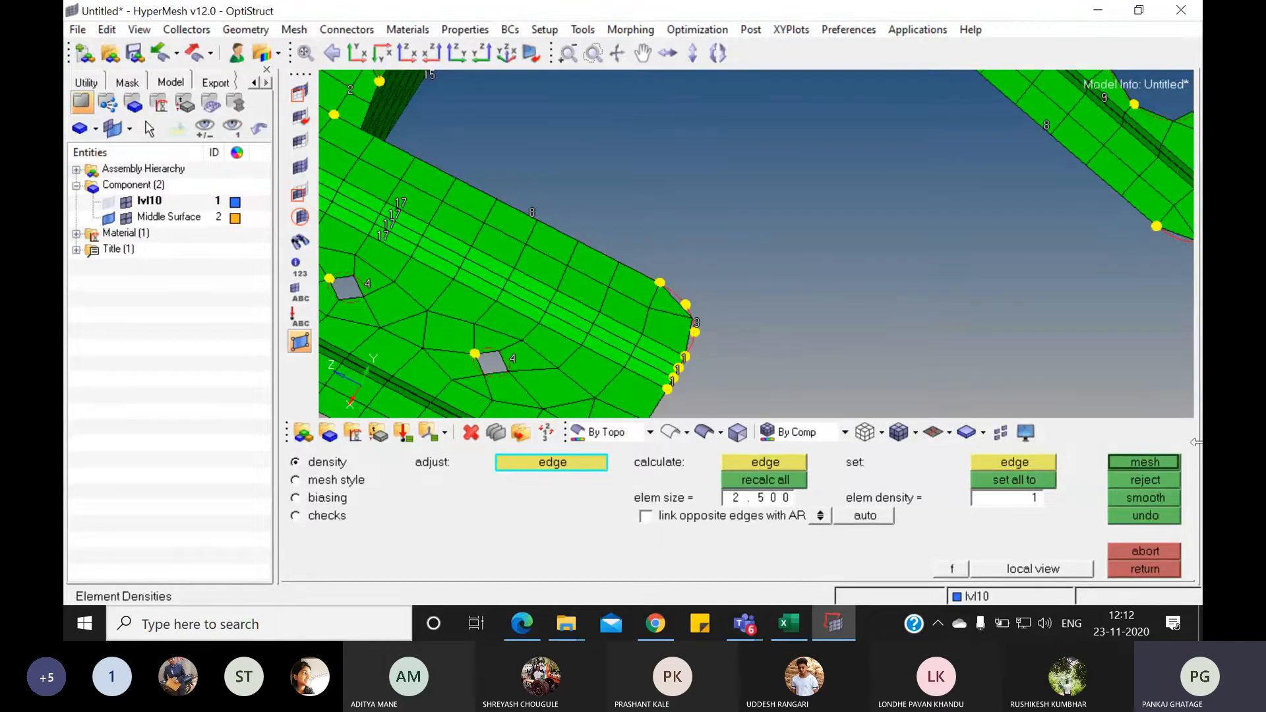
left_click(1166, 464)
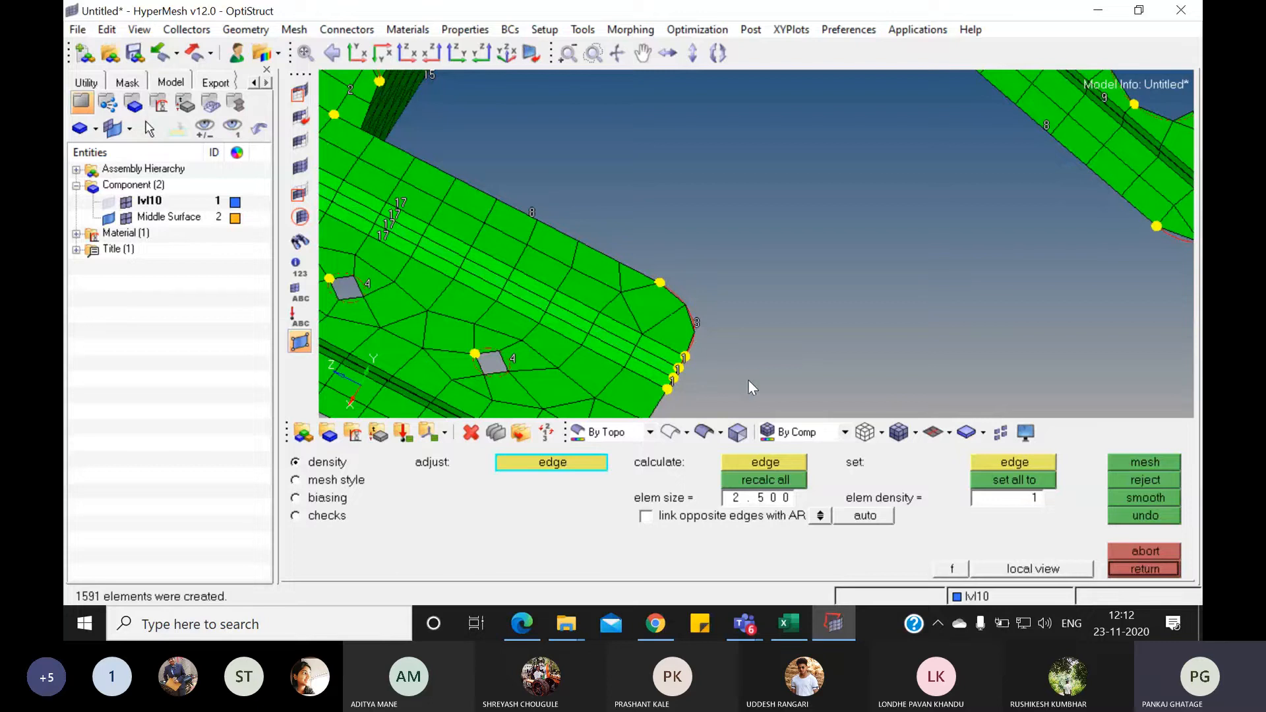
- Increase the same rounded corner edge's element density to 4, remesh, and accept the interactive mesh
left_click(697, 318)
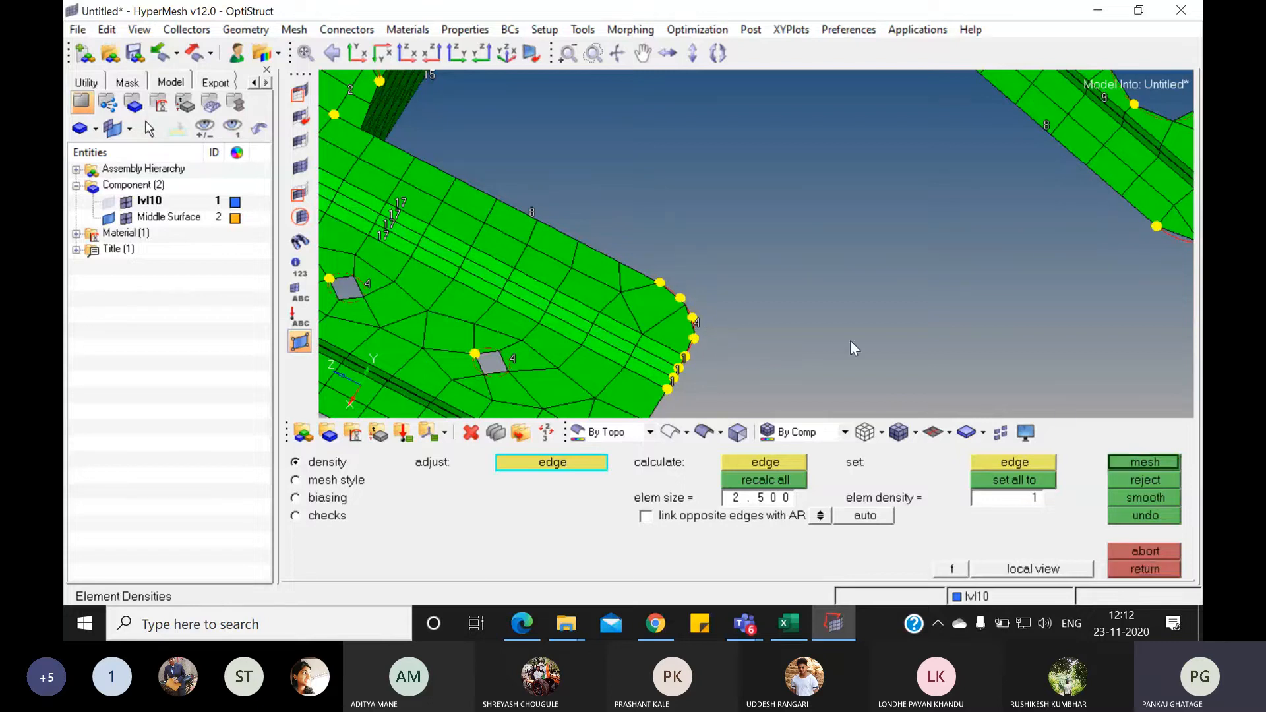
left_click(1160, 460)
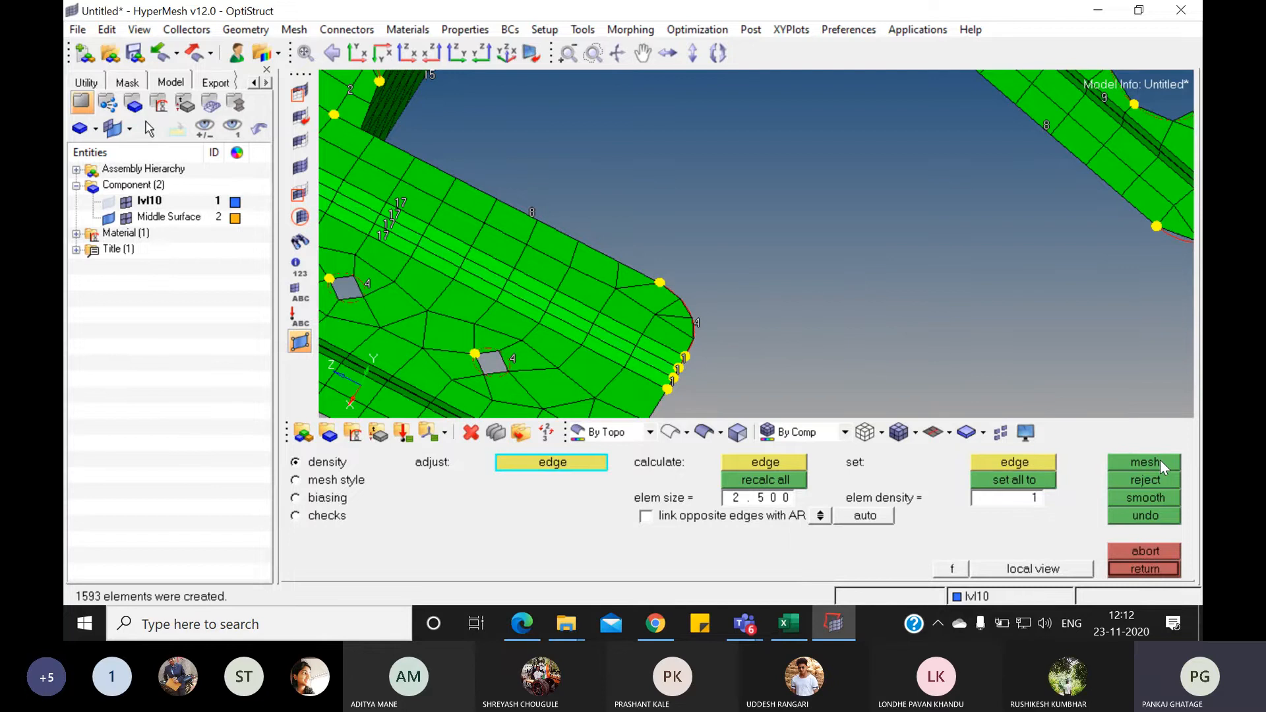
scroll(783, 280, "down", 3, "ctrl")
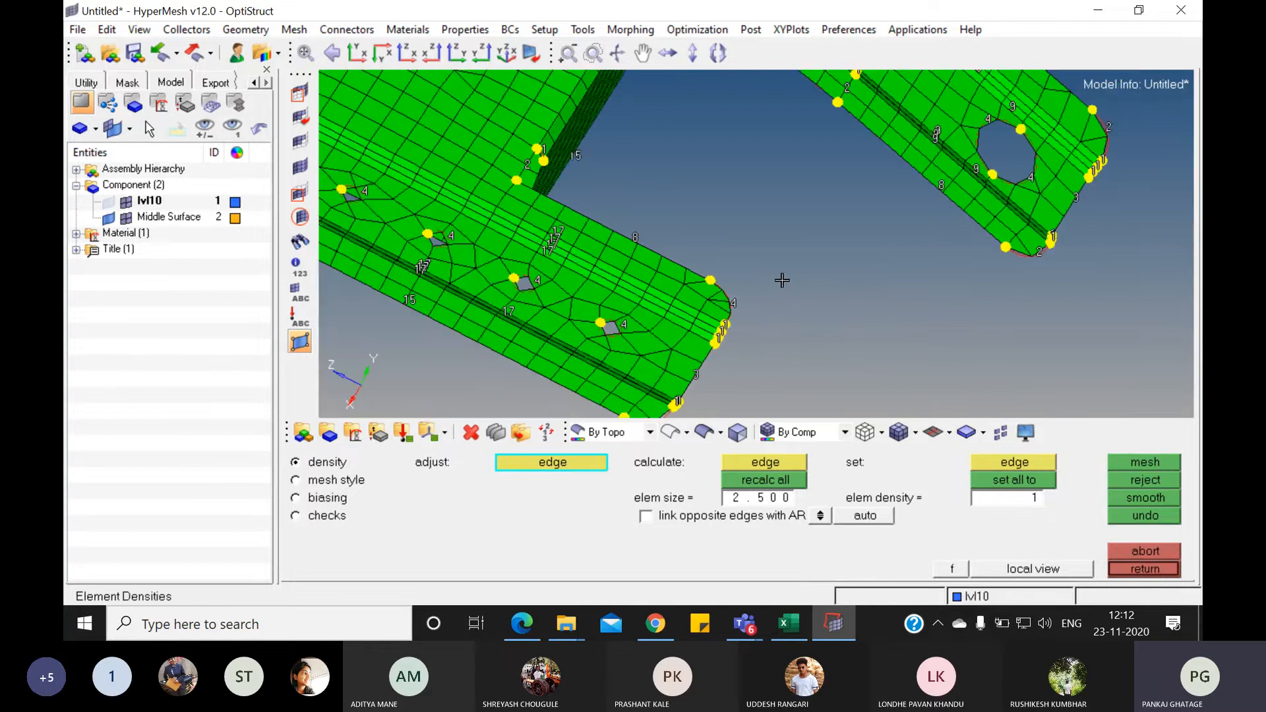
left_click_drag(745, 243, 688, 235, "ctrl")
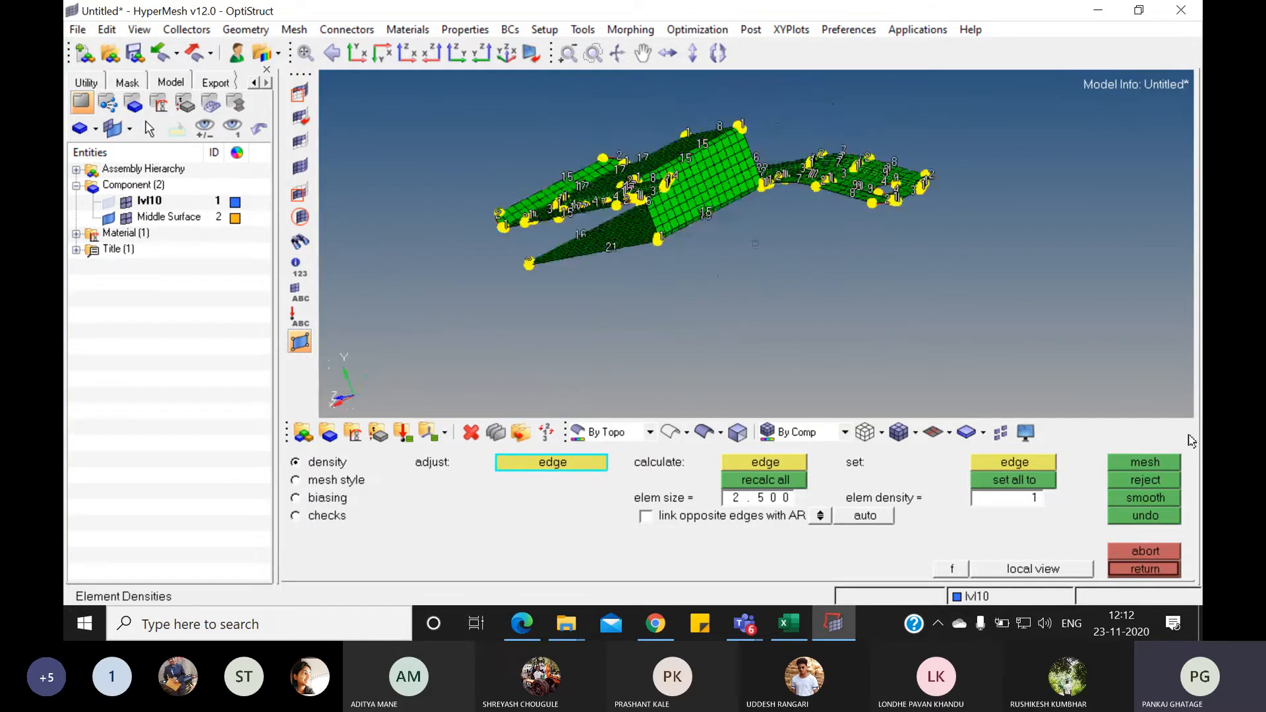
left_click(1152, 574)
- Change the Middle Surface component's colour to green and view the meshed bracket
left_click_drag(826, 261, 754, 251, "ctrl")
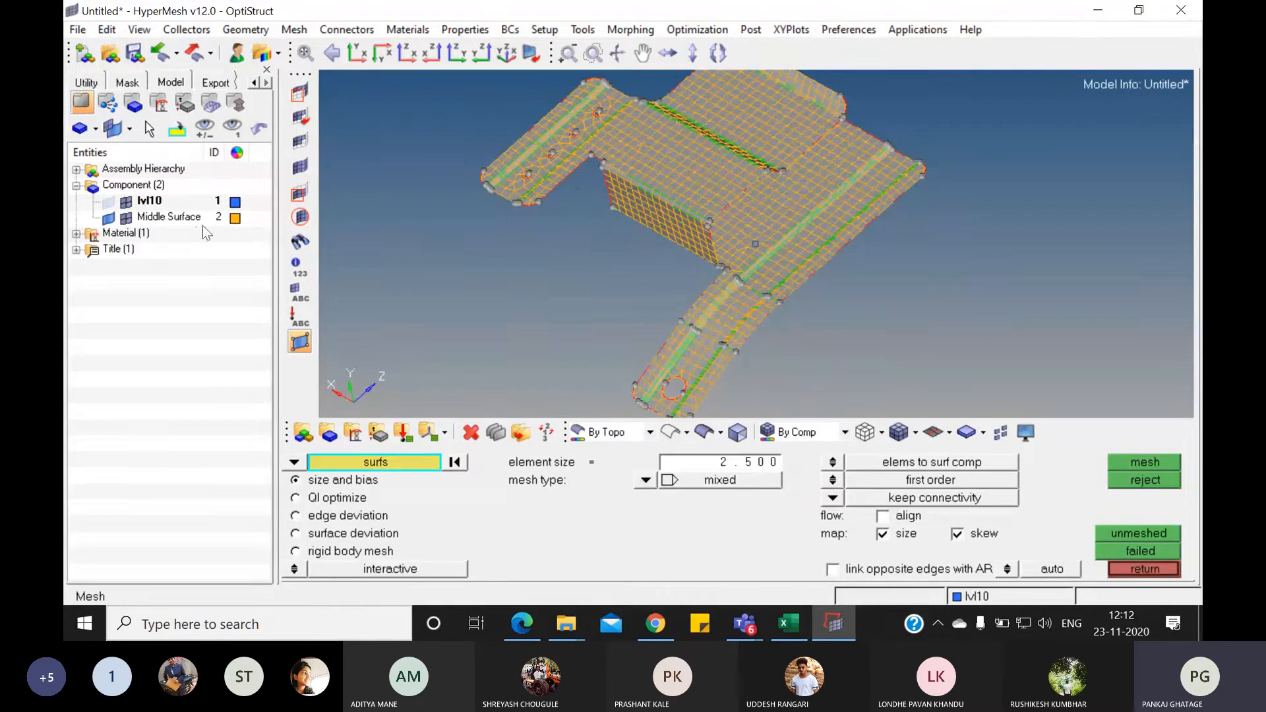
left_click(235, 219)
left_click(241, 238)
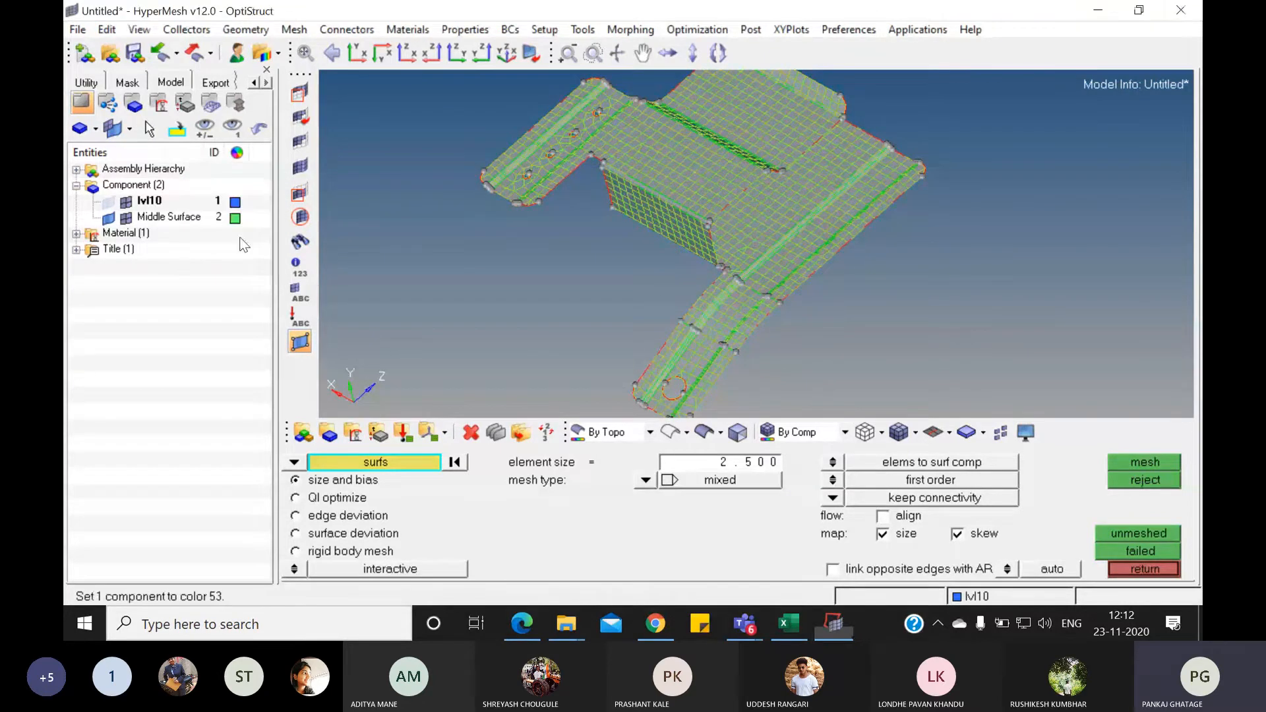
left_click_drag(870, 314, 697, 238, "ctrl")
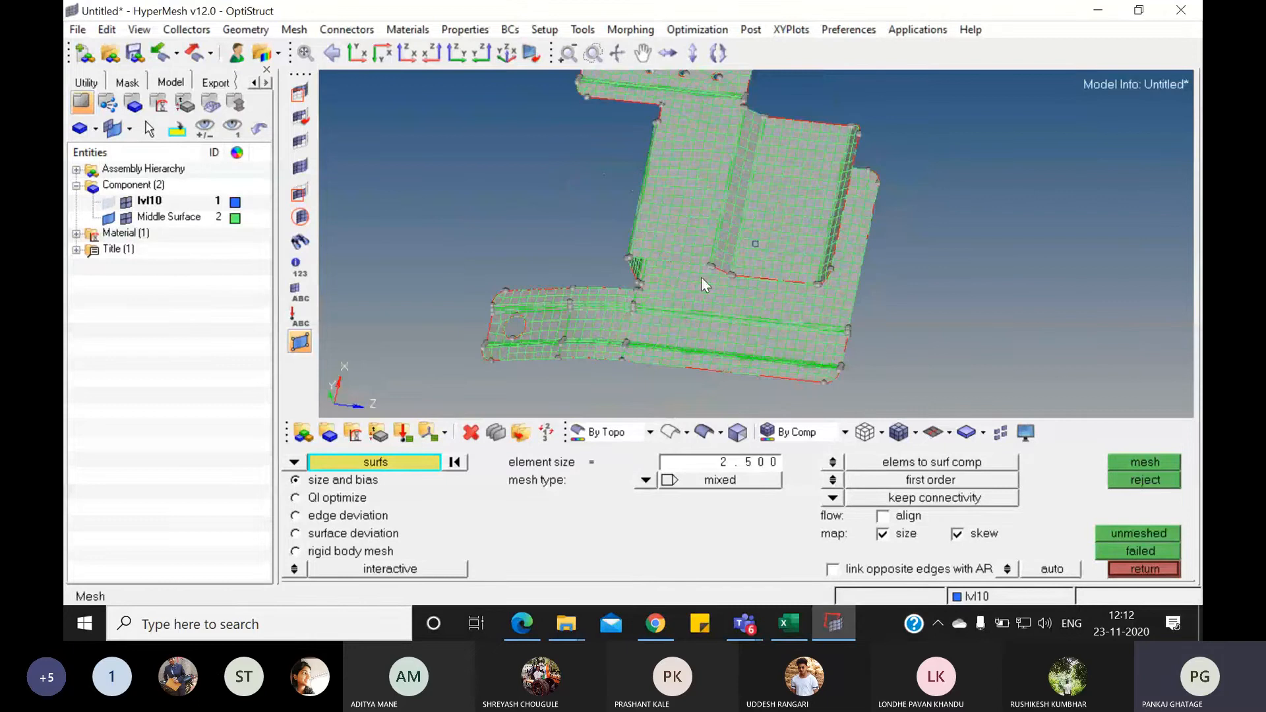
- Hide the Middle Surface component's geometry and display its mesh as shaded elements with mesh lines
left_click(108, 219)
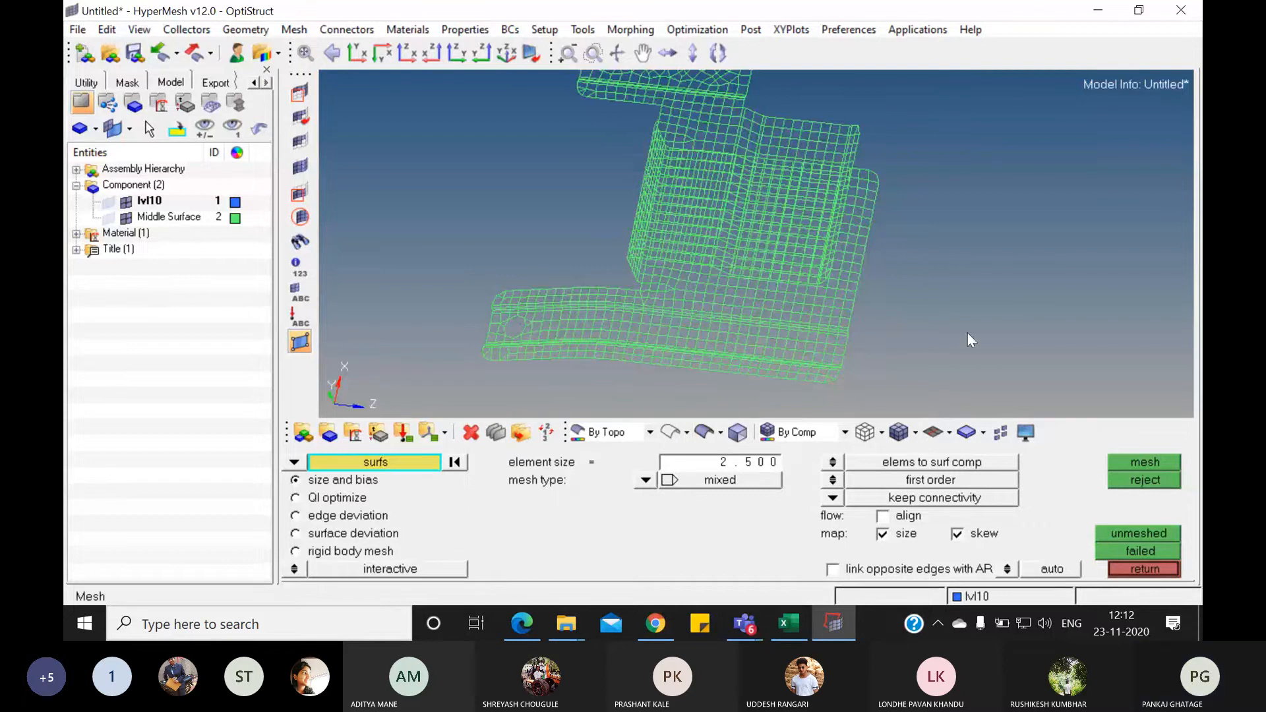
left_click_drag(879, 314, 991, 325, "ctrl")
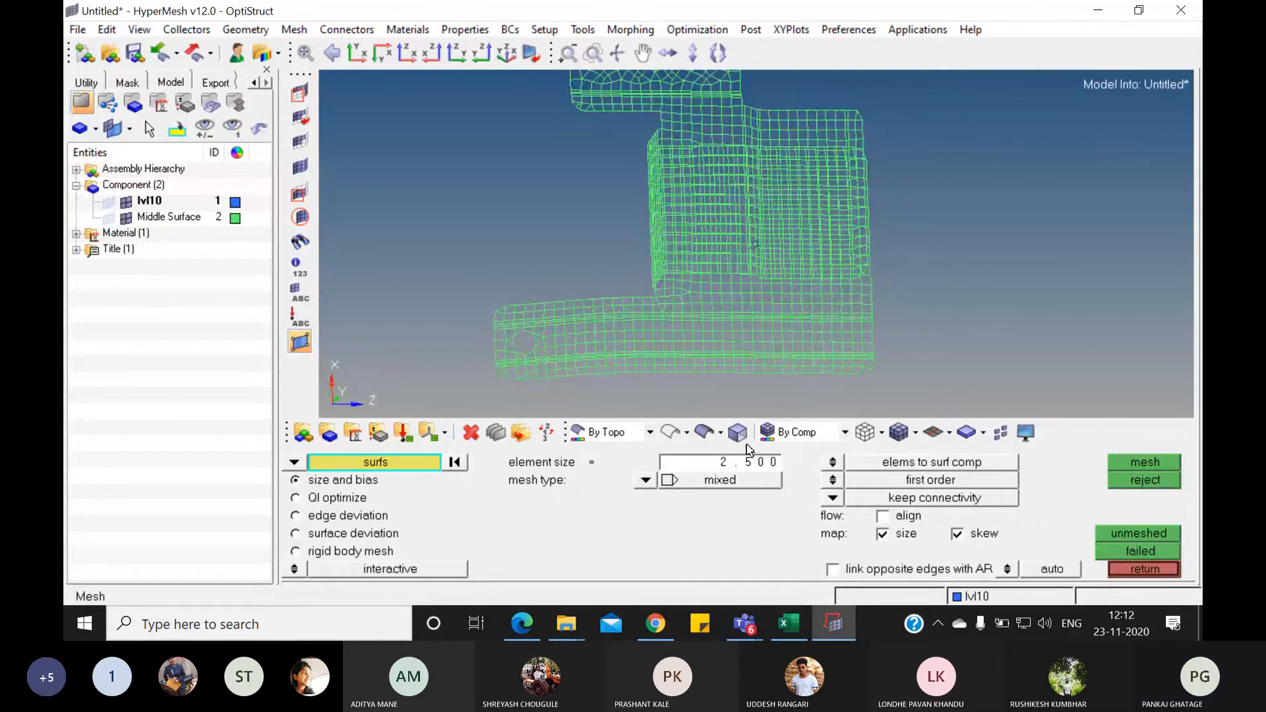
left_click(899, 432)
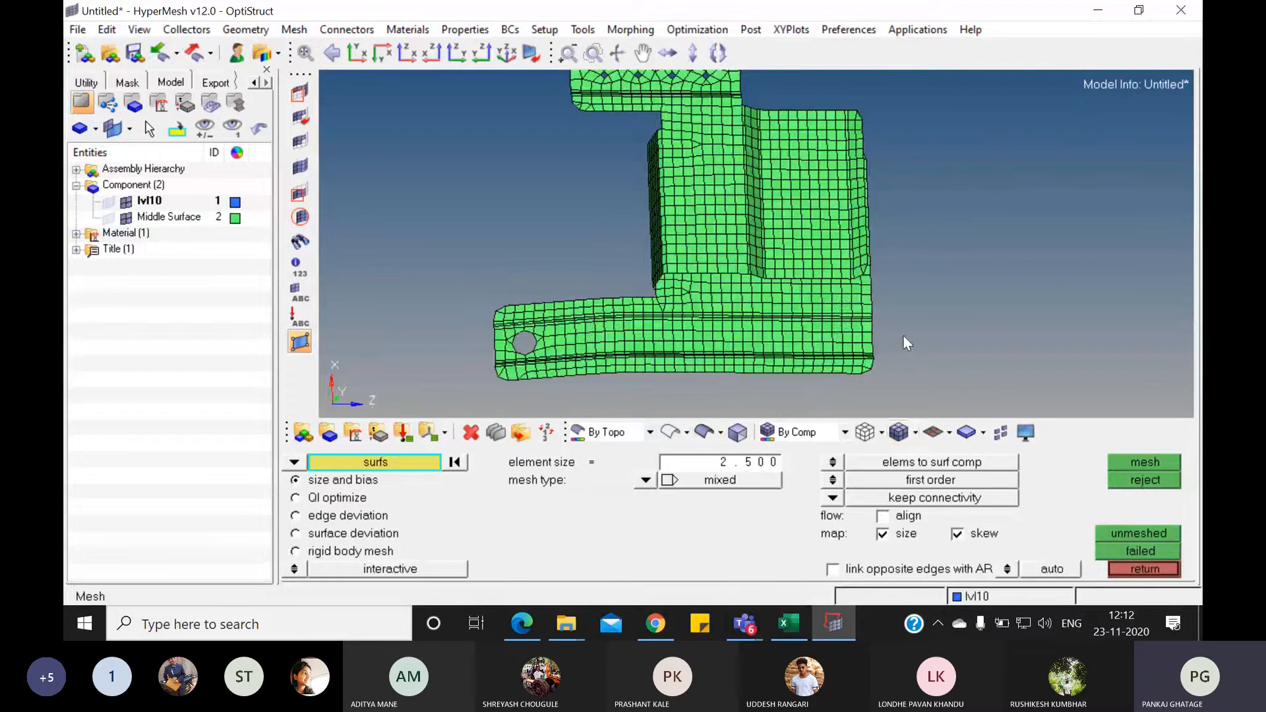
left_click_drag(904, 337, 594, 217, "ctrl")
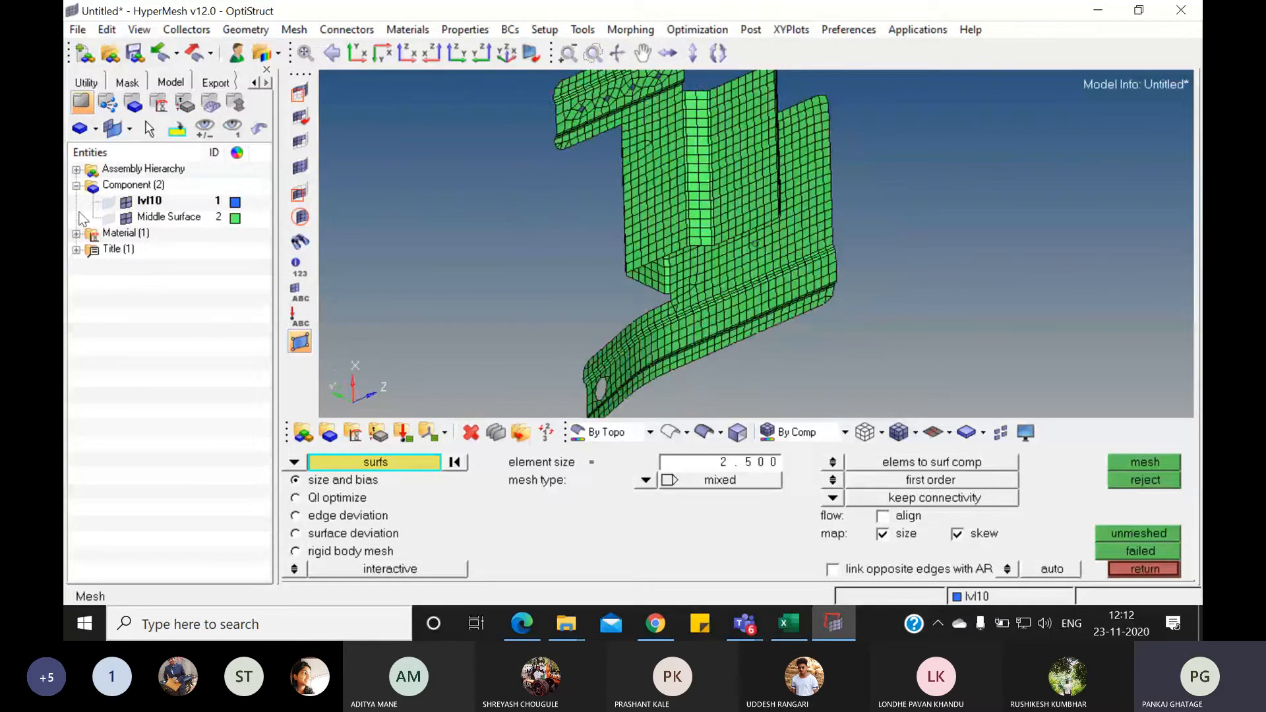
- Show the geometry of lvl10, hide the Middle Surface component's mesh and geometry, and examine the original bracket's thickness up close
left_click(109, 217)
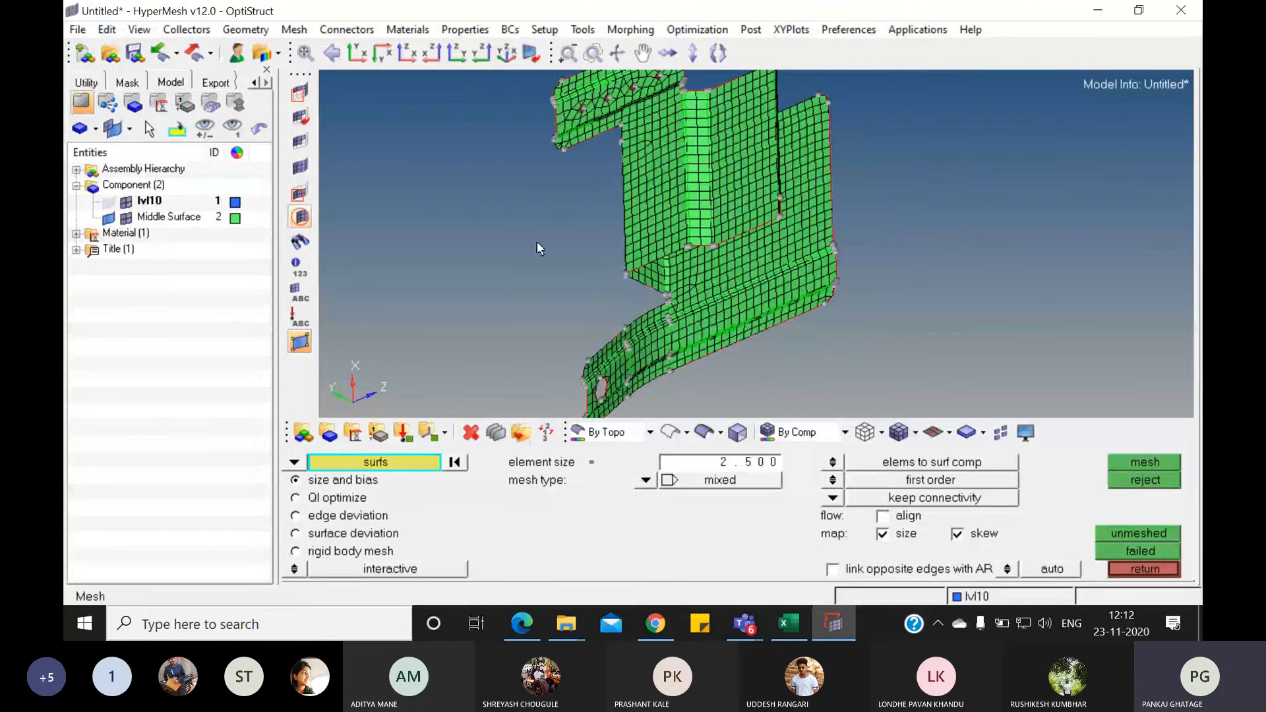
left_click(109, 203)
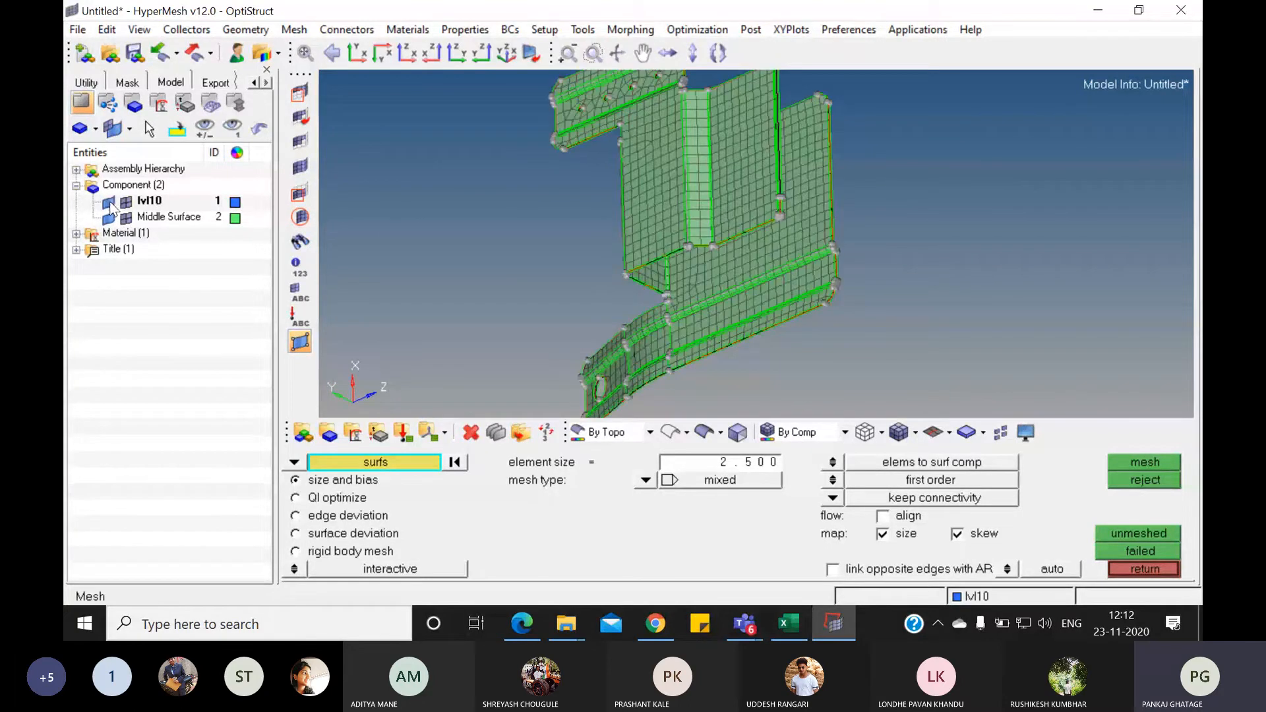
left_click(125, 218)
left_click(109, 218)
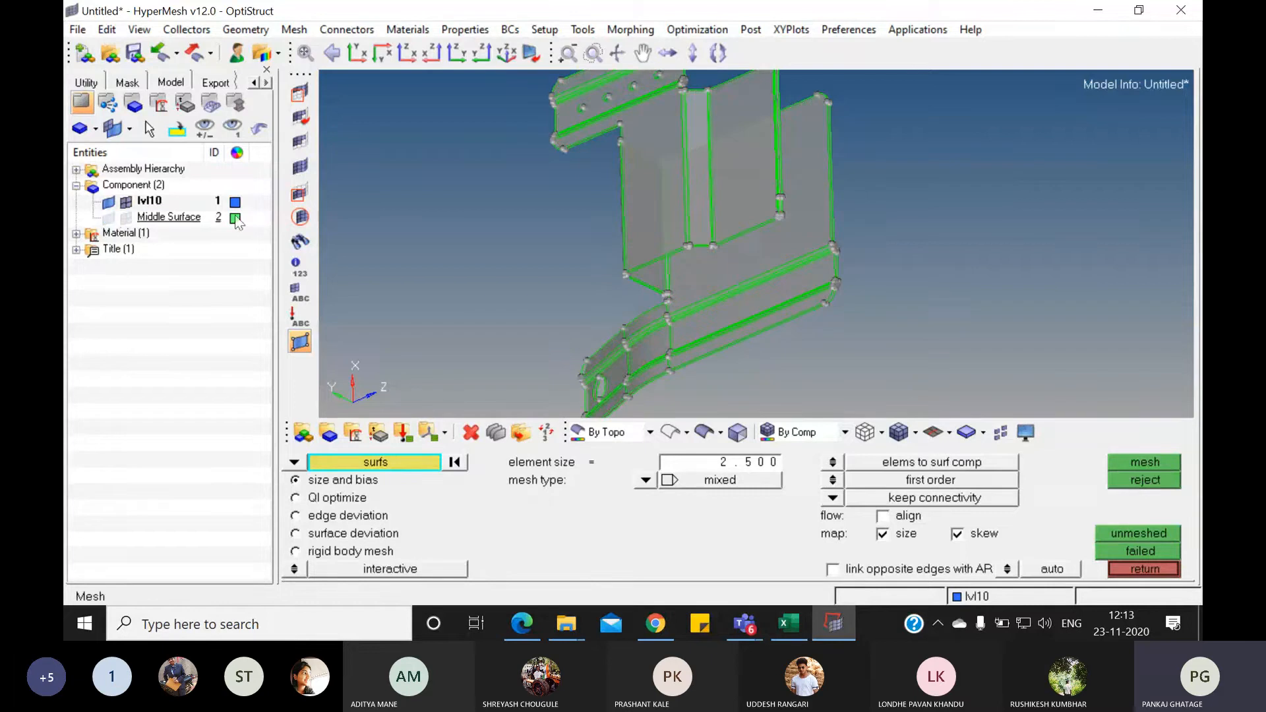
mouse_move(799, 311)
left_mouse_down("ctrl")
mouse_move(1060, 252)
mouse_move(668, 271)
mouse_move(663, 187)
mouse_move(657, 225)
left_mouse_up("ctrl")
scroll(653, 222, "up", 2)
scroll(649, 221, "up", 2)
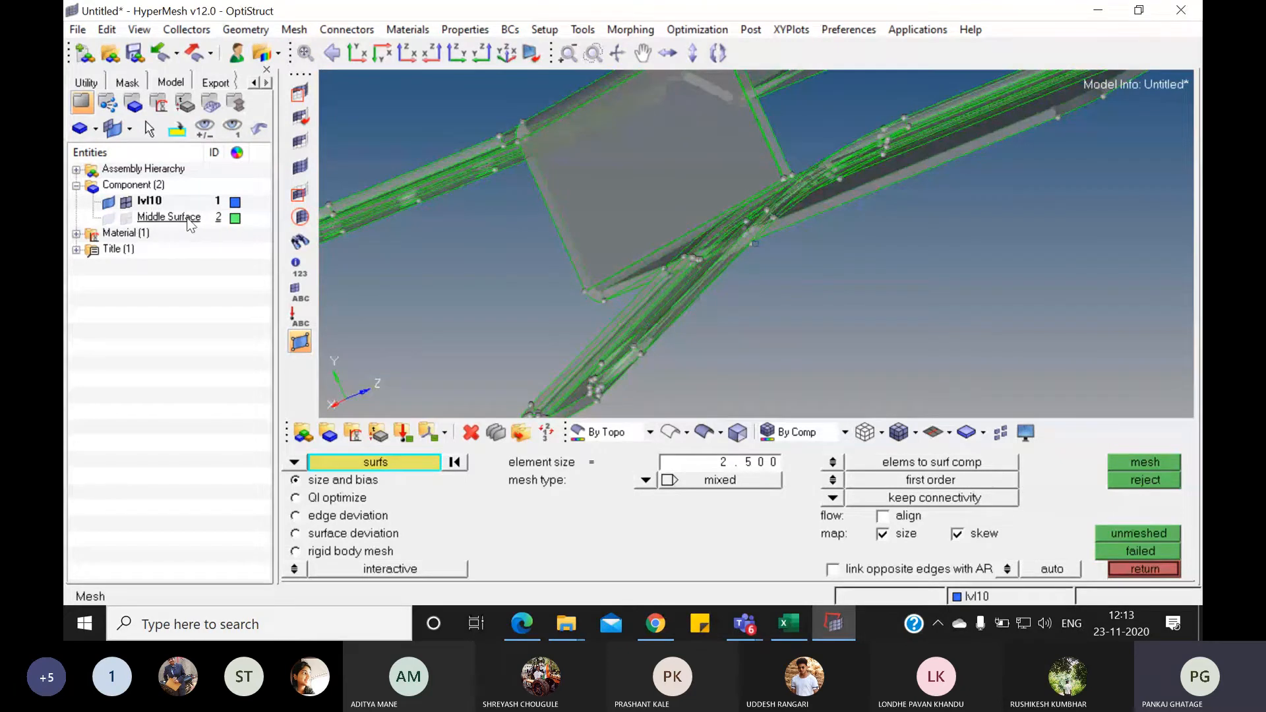
- Hide the lvl10 component and display the Middle Surface component's mesh and geometry to examine the whole meshed bracket
left_click(126, 203)
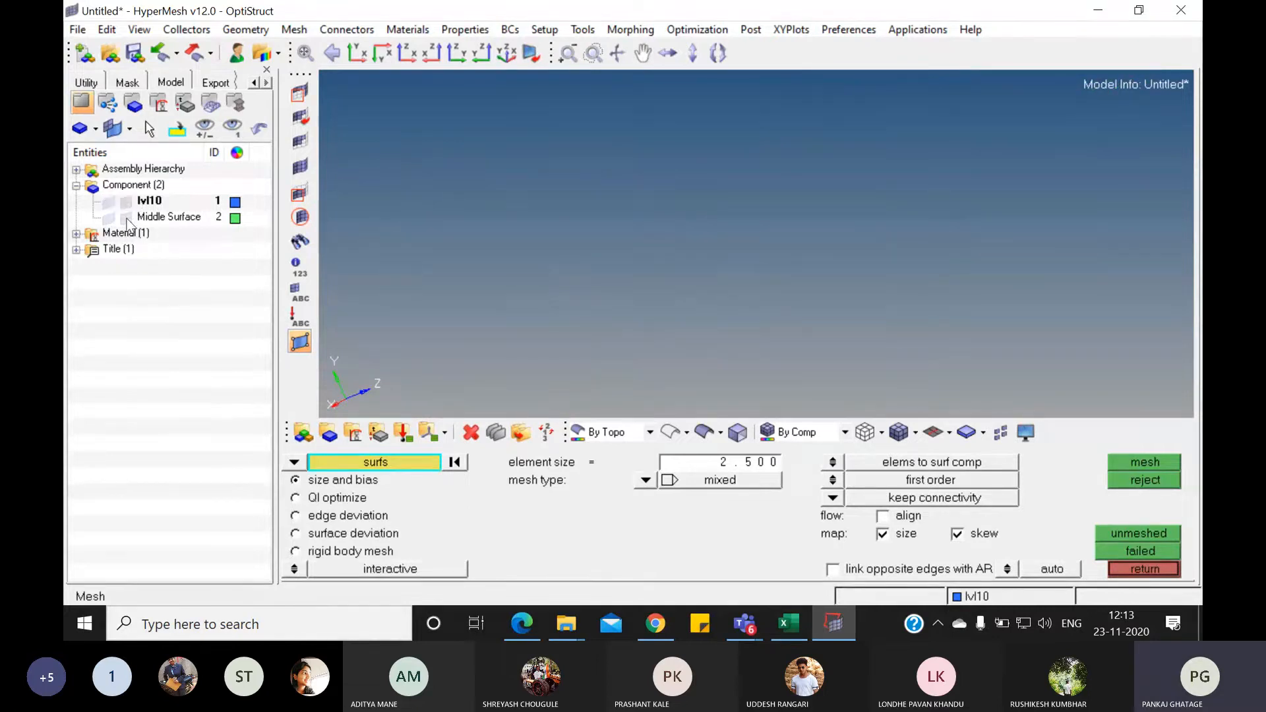
left_click(126, 219)
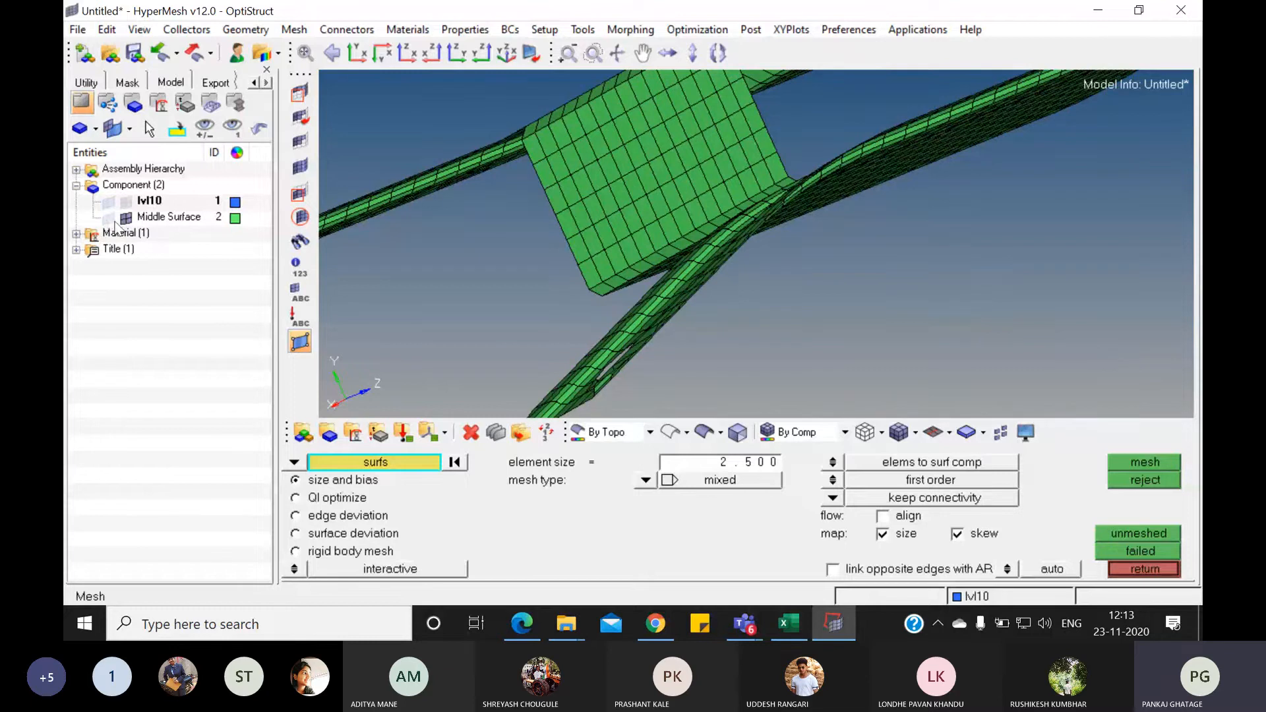
left_click(108, 219)
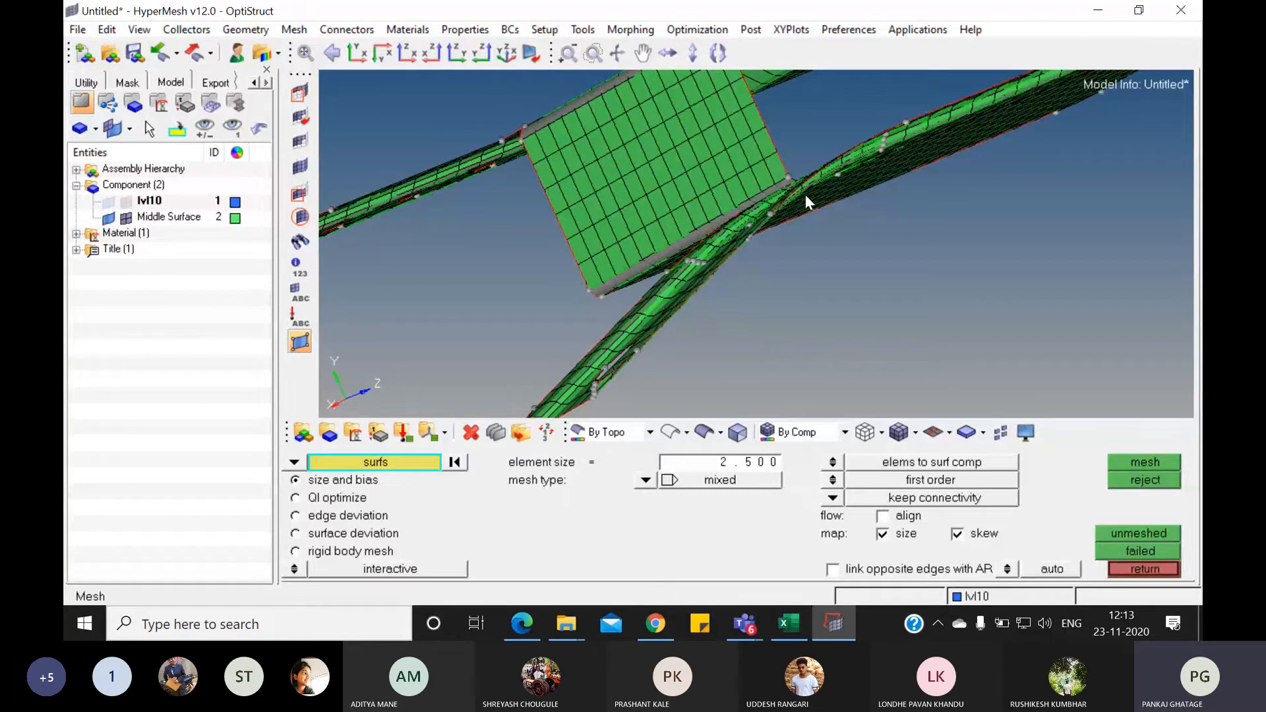
left_click_drag(805, 196, 797, 311, "ctrl")
scroll(765, 290, "down", 5, "ctrl")
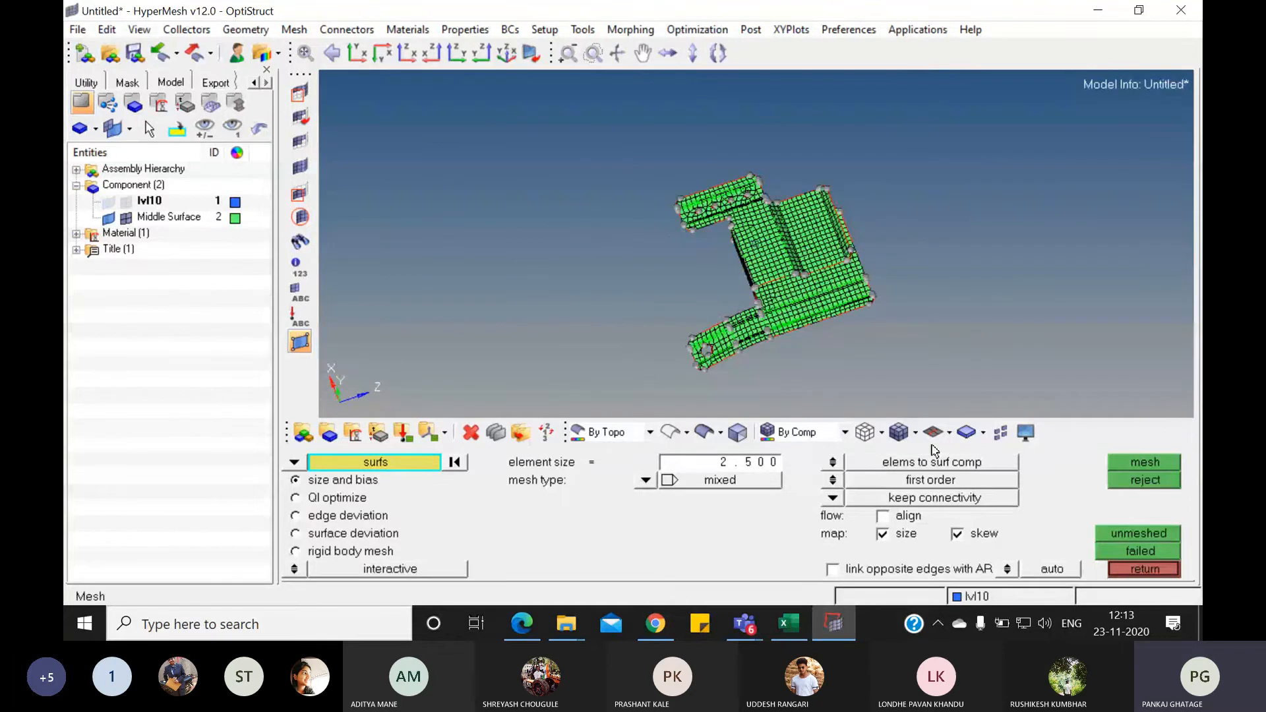
- Delete all of the midsurface's elements using a window selection, keeping the surfaces
left_click(1141, 570)
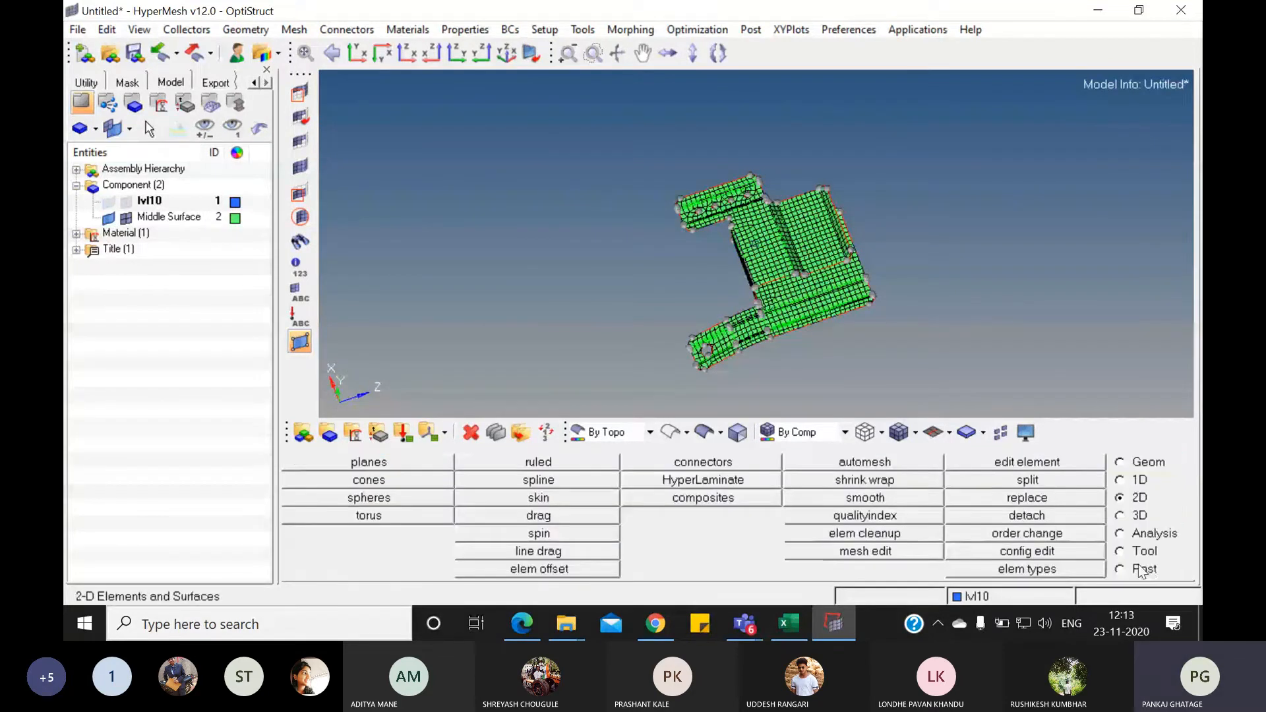
left_click(470, 434)
left_click(304, 461)
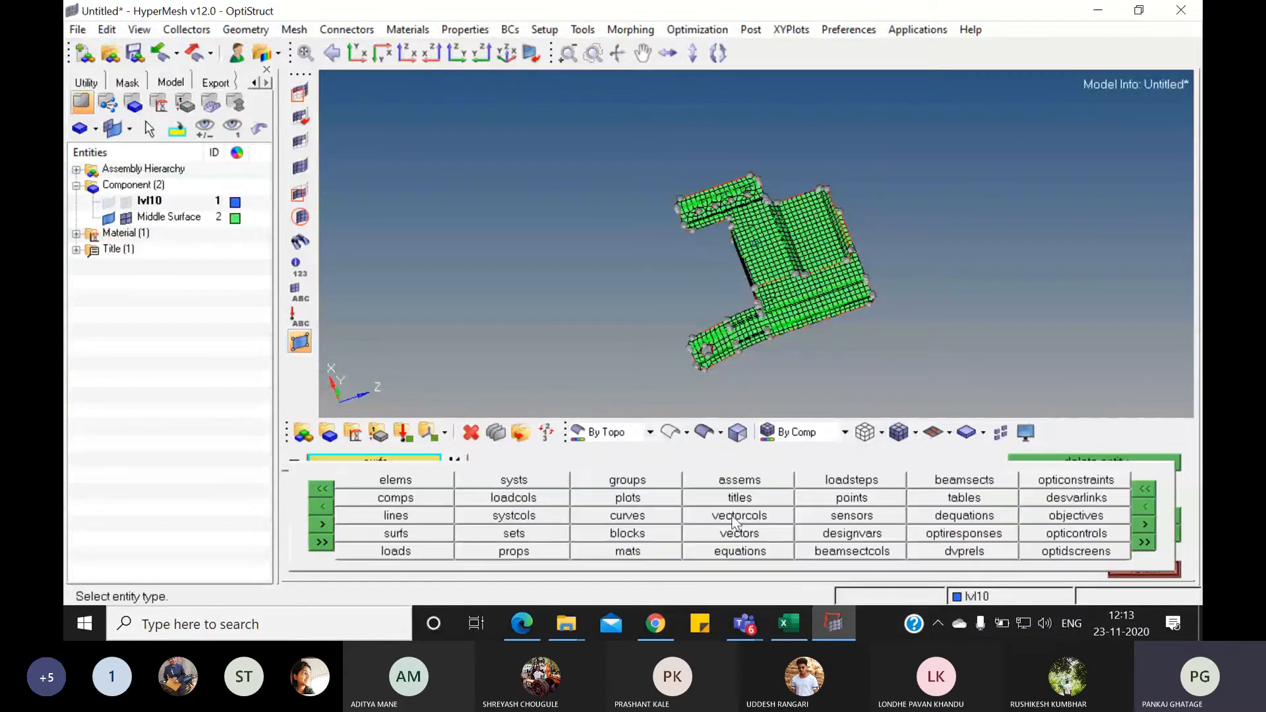
left_click(422, 479)
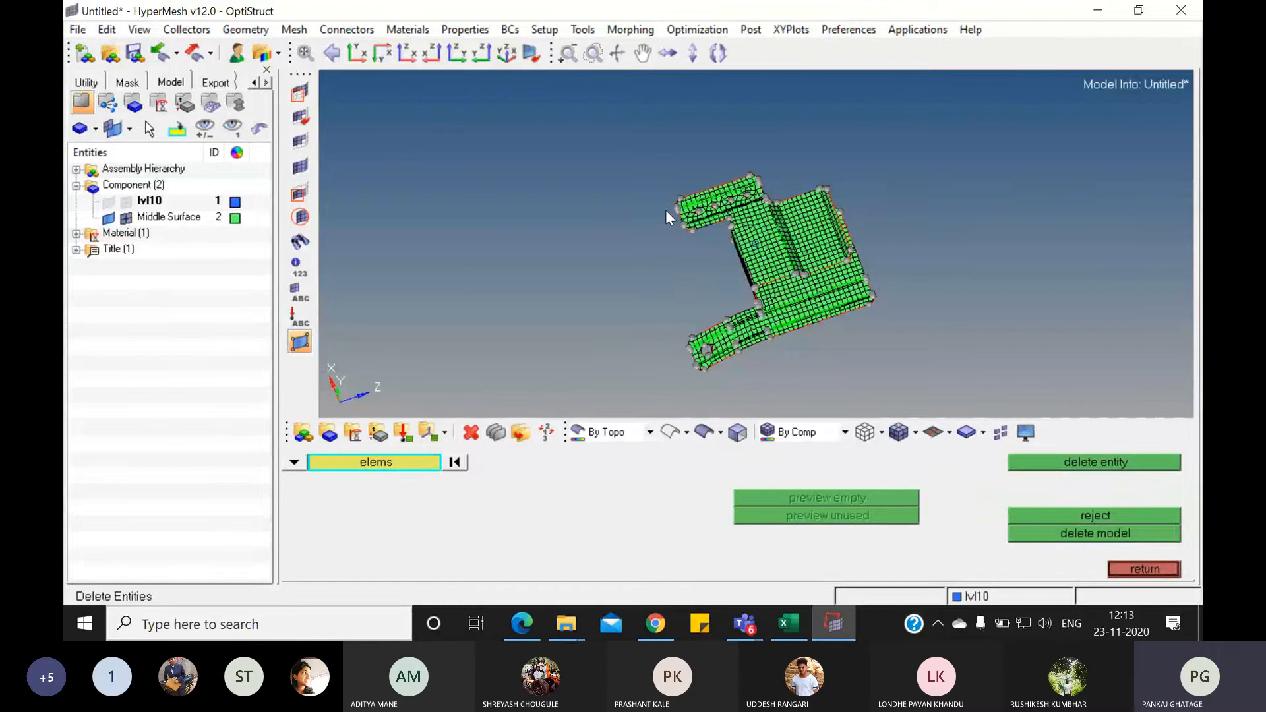
left_click_drag(549, 122, 755, 252, "shift")
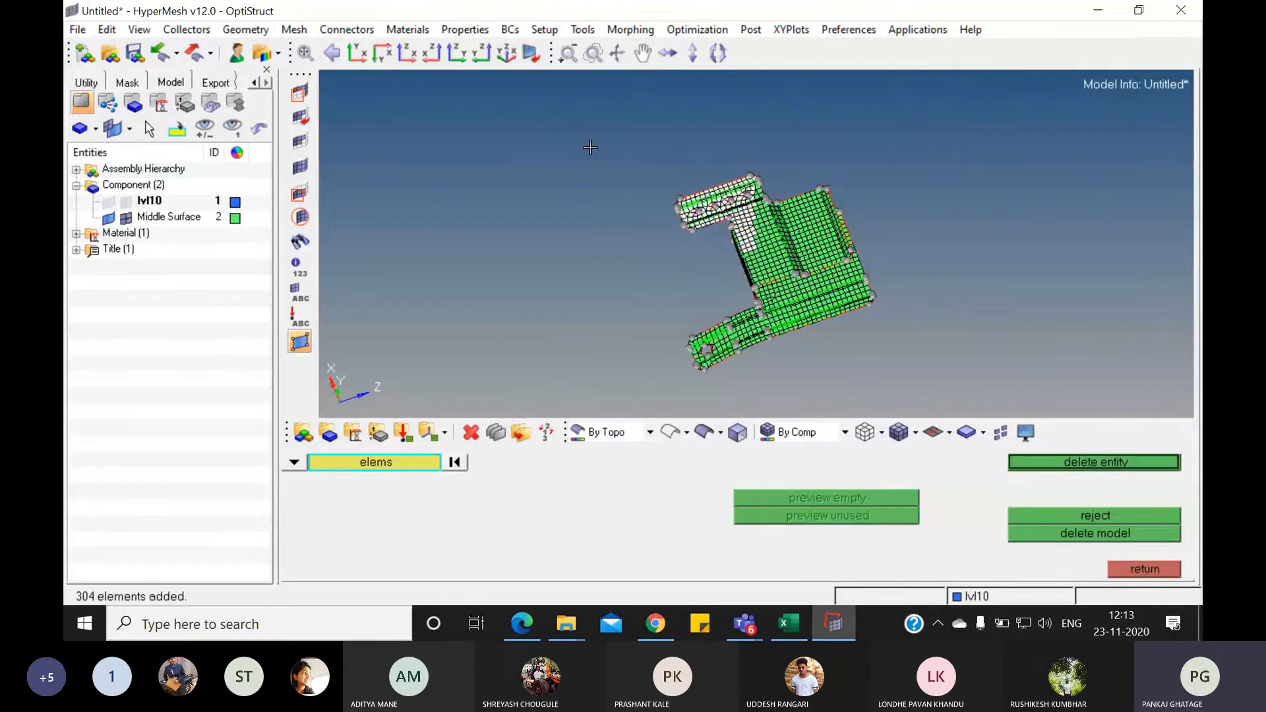
left_click_drag(582, 135, 945, 391, "shift")
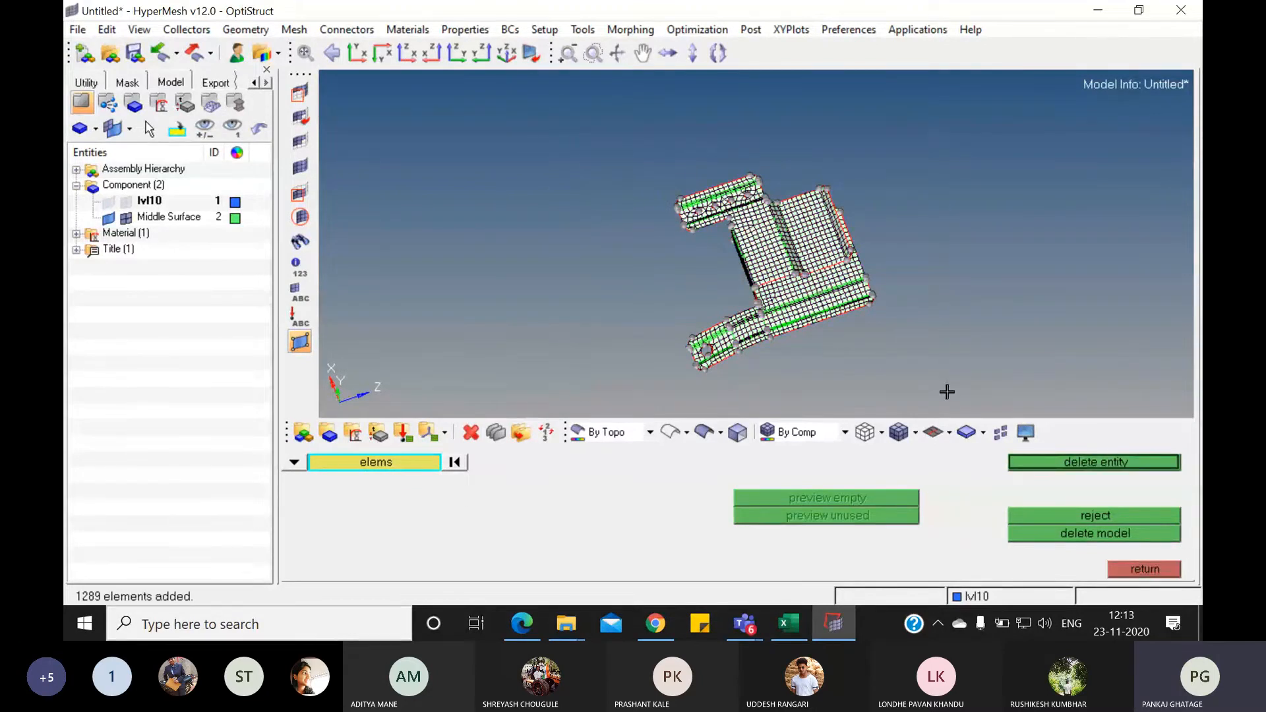
left_click(1108, 460)
left_click(1141, 571)
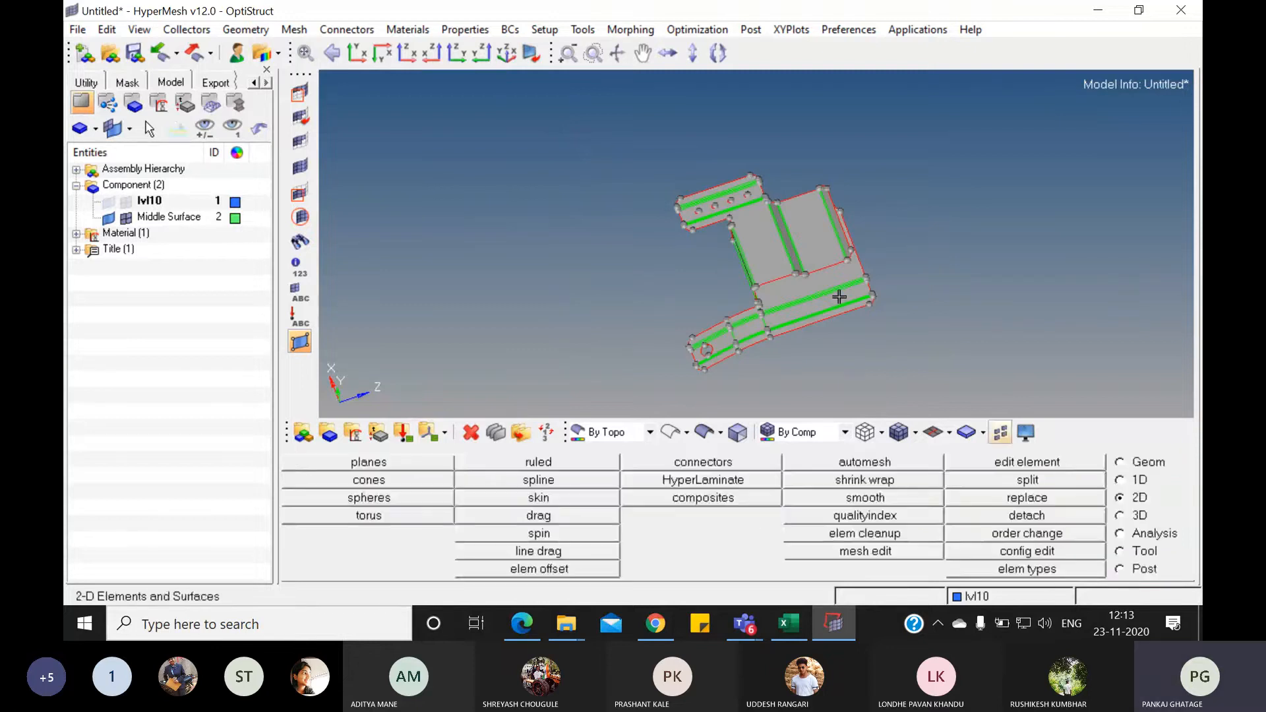
- Show the lvl10 component's elements and geometry together with the midsurface and compare the two from the side
left_click_drag(825, 350, 966, 250, "ctrl")
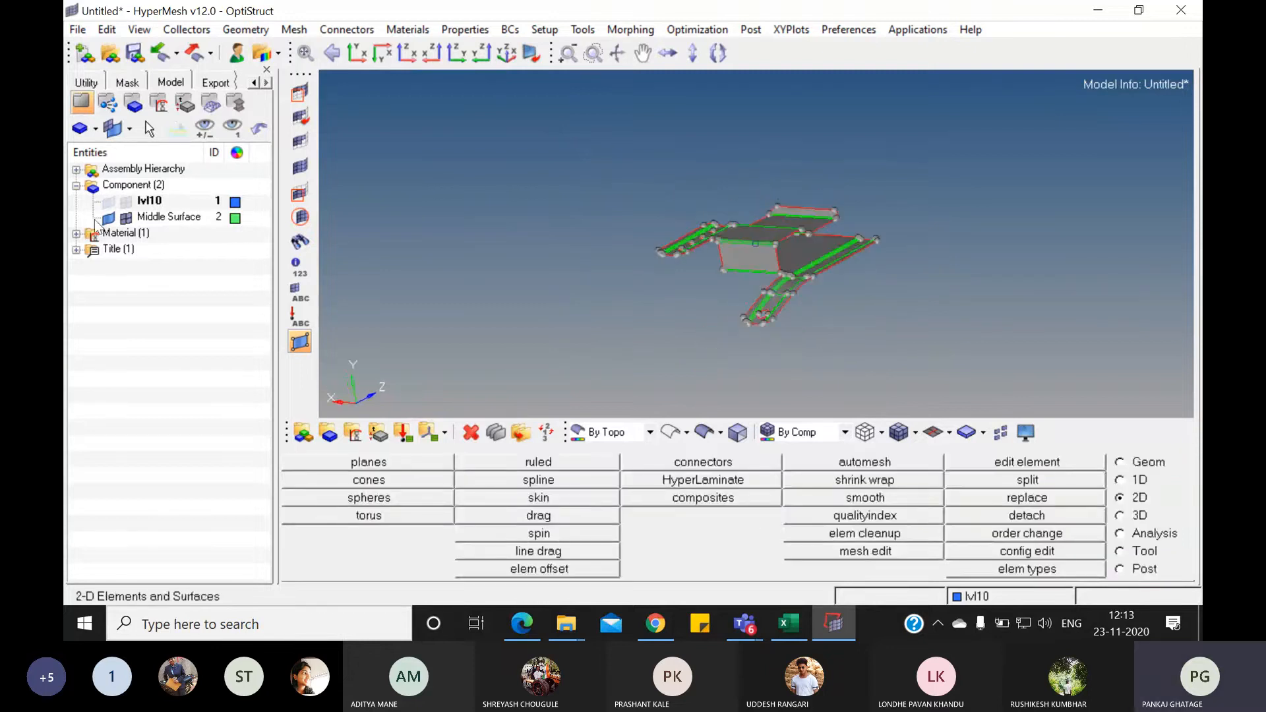
left_click(125, 201)
left_click(109, 203)
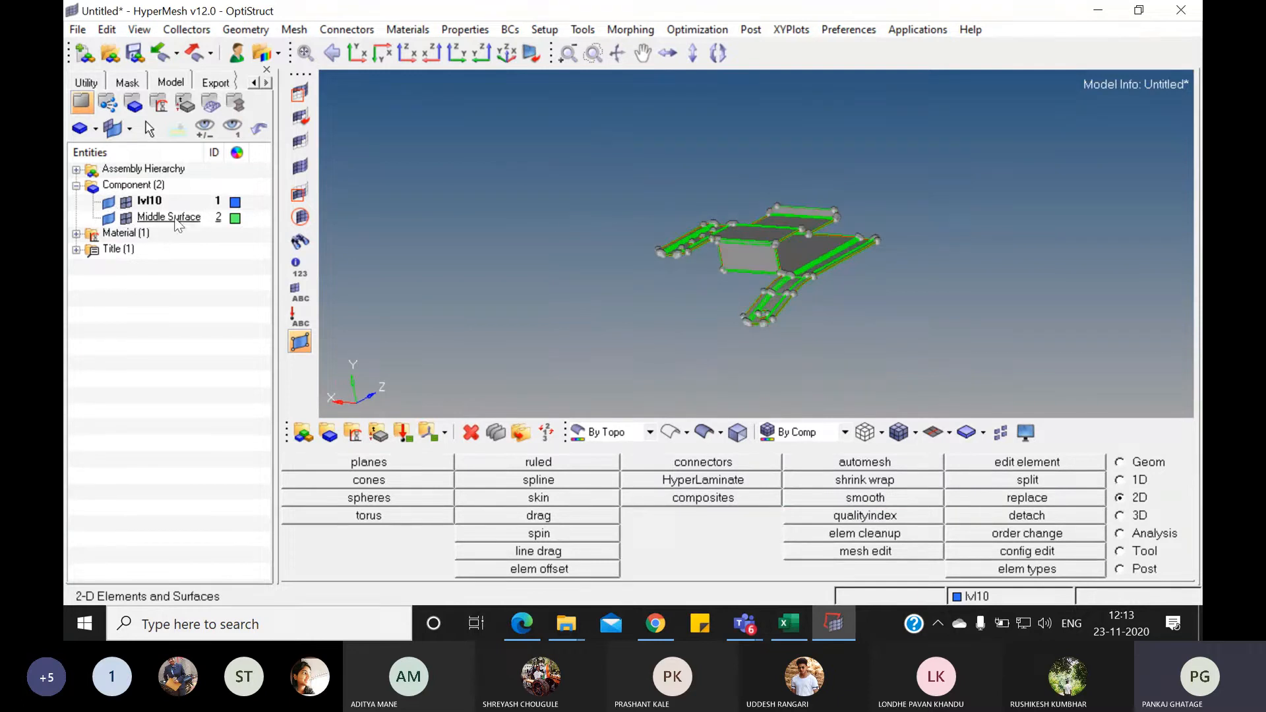
left_click_drag(919, 268, 908, 238, "ctrl")
scroll(731, 288, "up", 3, "ctrl")
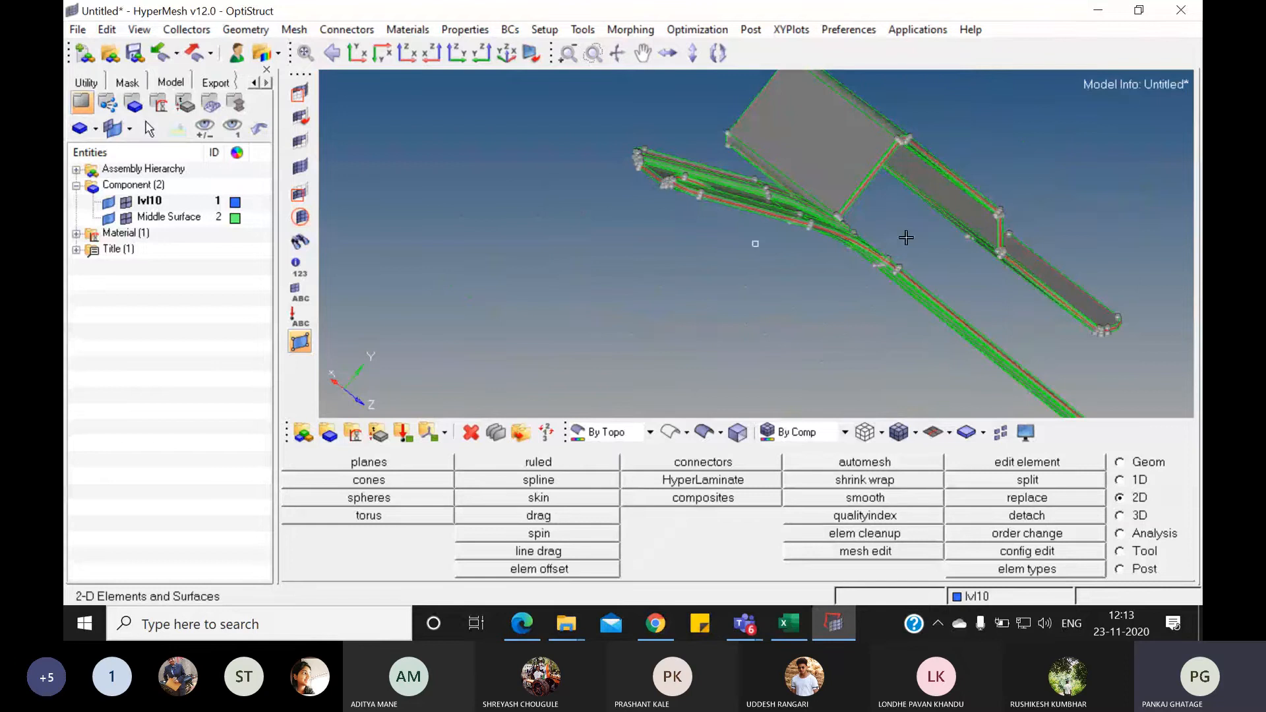
- Hide the lvl10 component, toggle the Middle Surface component's display, and examine the unmeshed midsurface alone
left_click(125, 203)
left_click(109, 202)
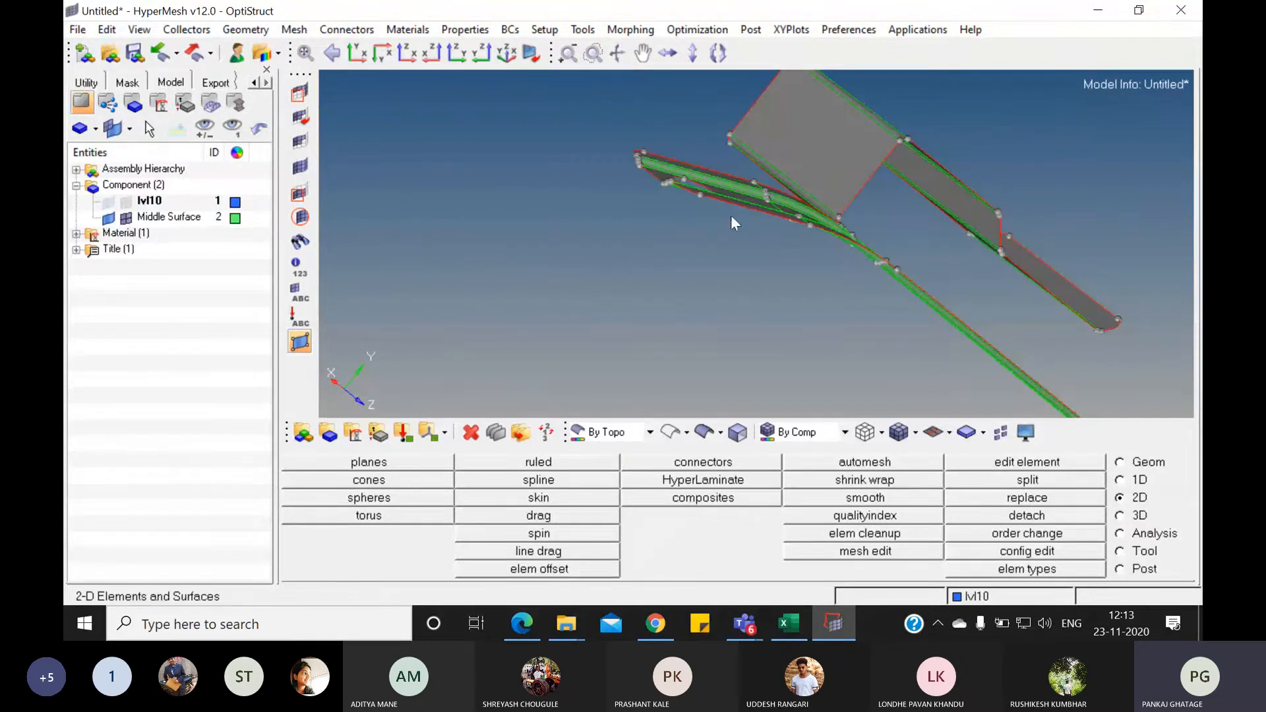
left_click(109, 218)
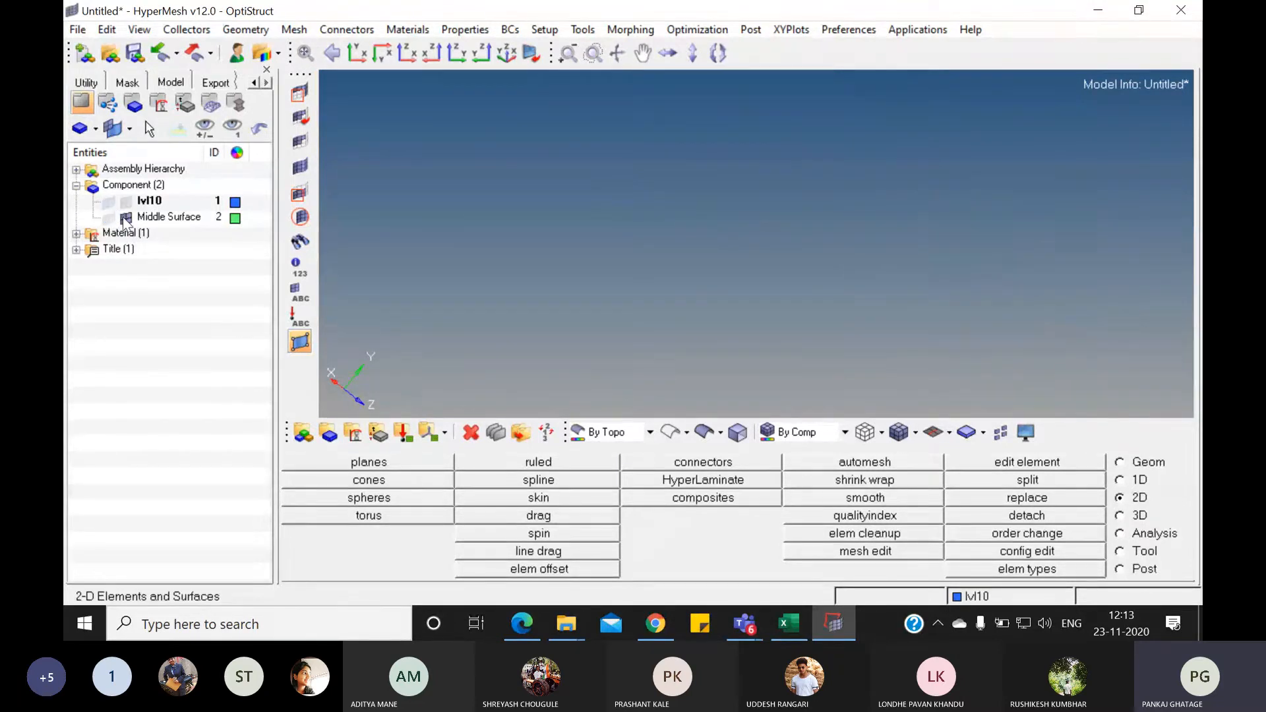
left_click(109, 218)
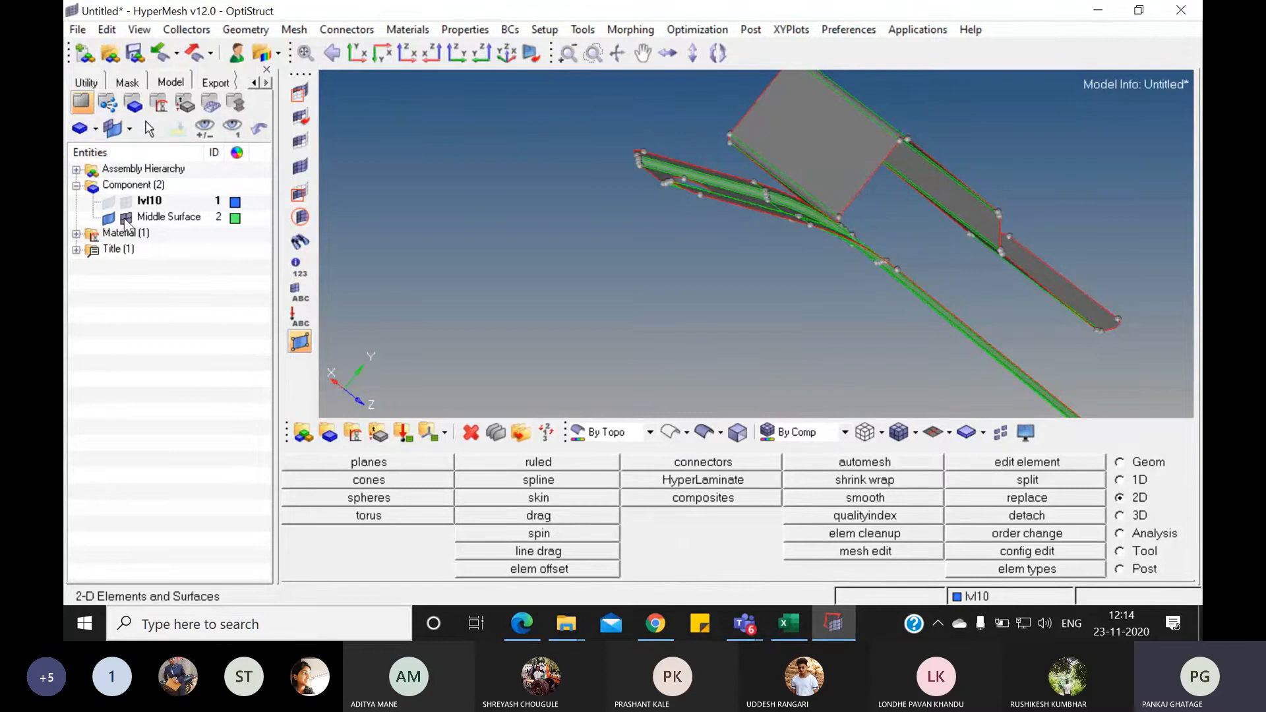
left_click(125, 218)
left_click_drag(858, 178, 624, 212, "ctrl")
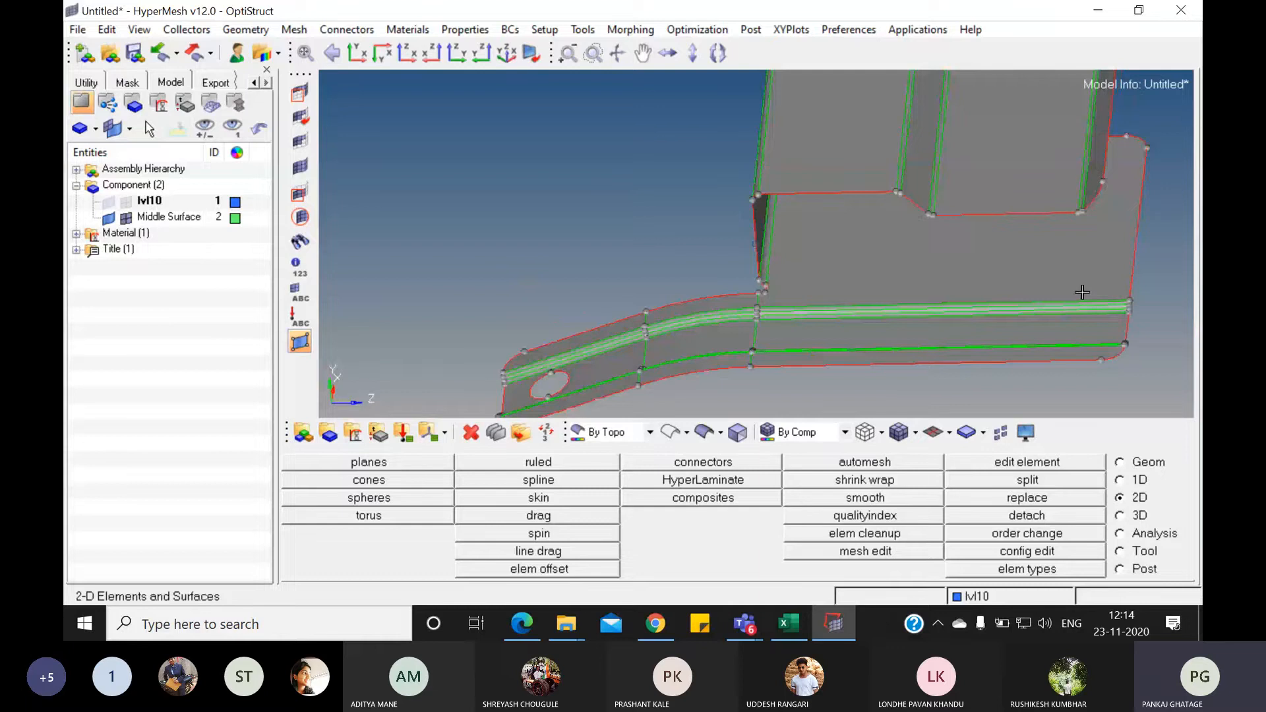
- Automesh all the midsurface's surfaces in automatic mode with element size 2.5 and mixed mesh type
left_click(818, 464)
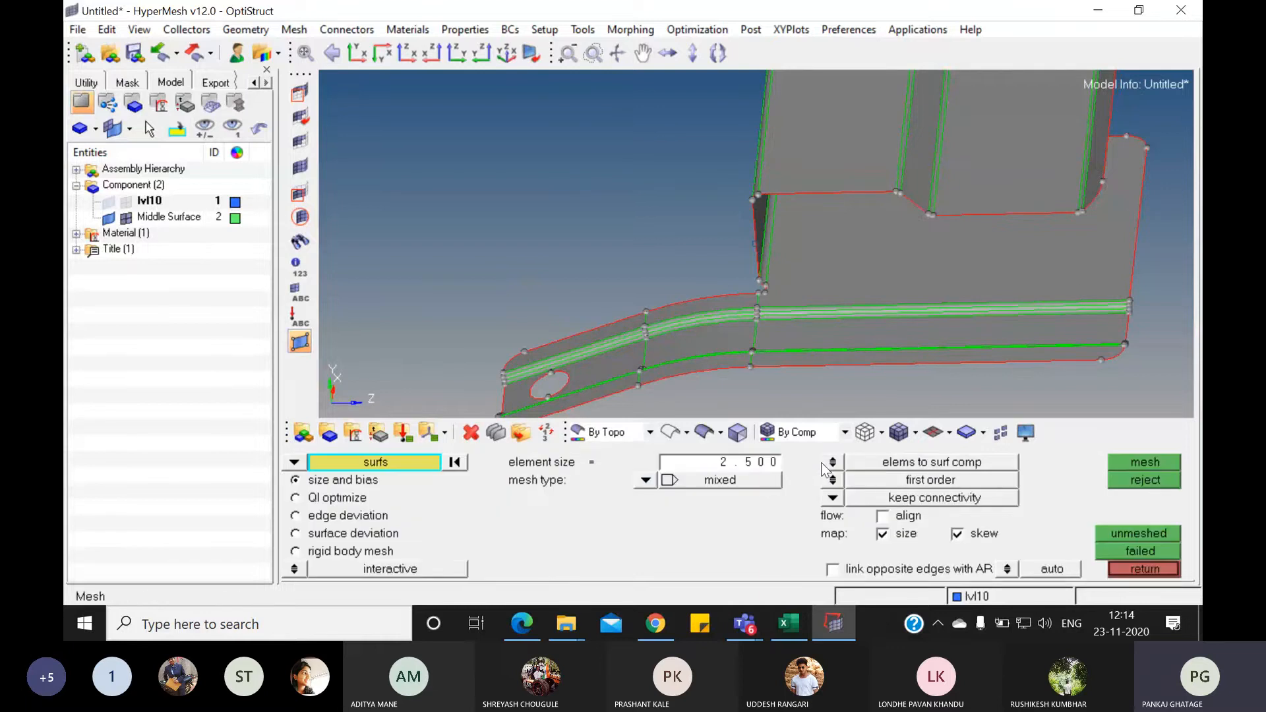
left_click(294, 570)
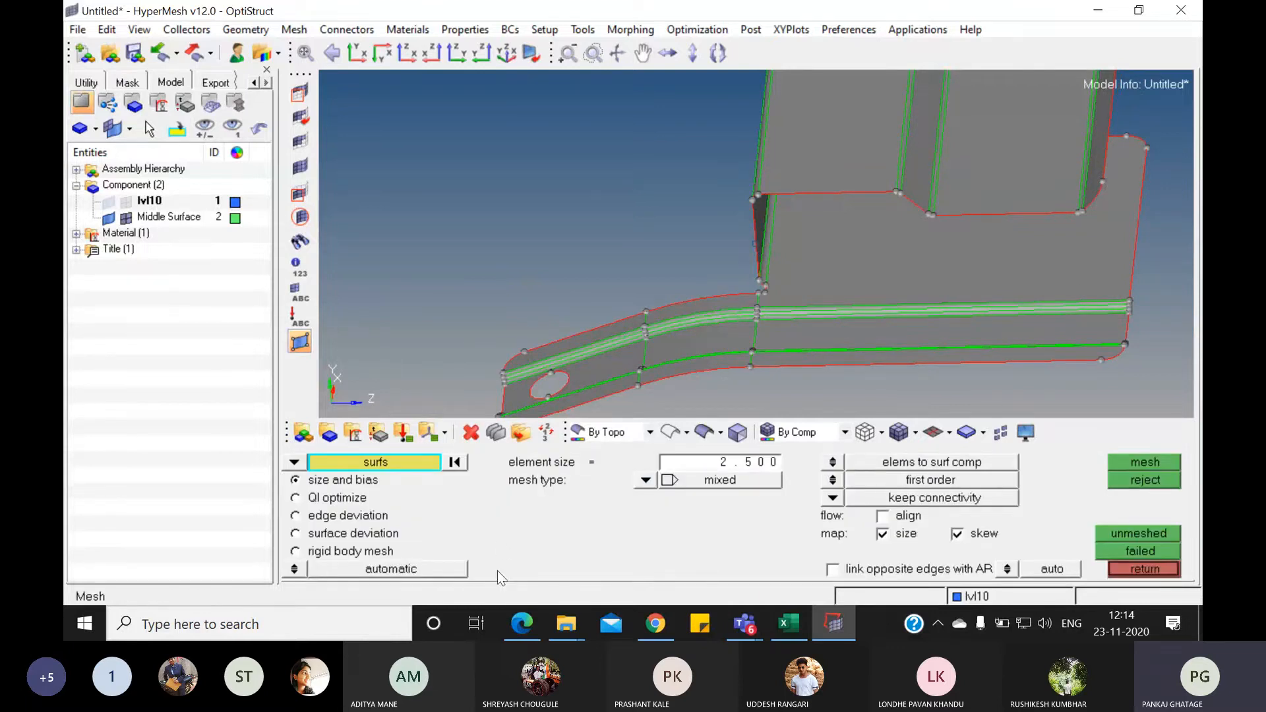
left_click(863, 231)
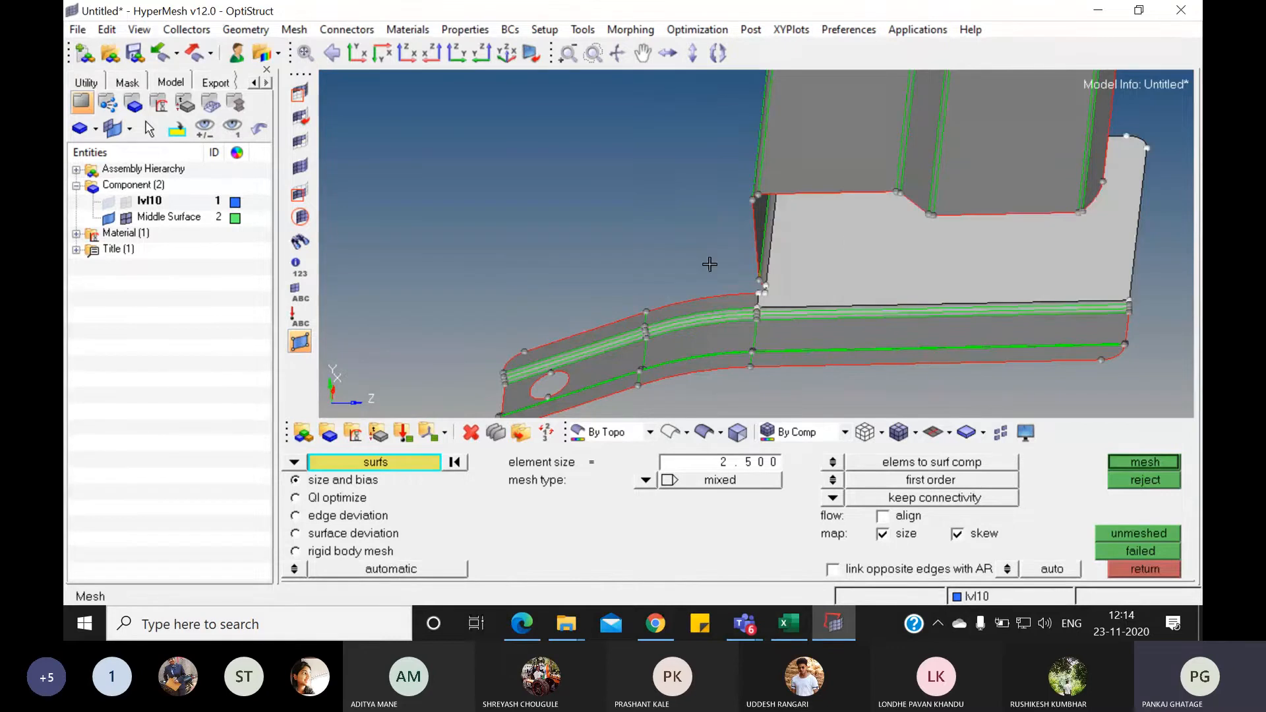
scroll(709, 264, "down", 3)
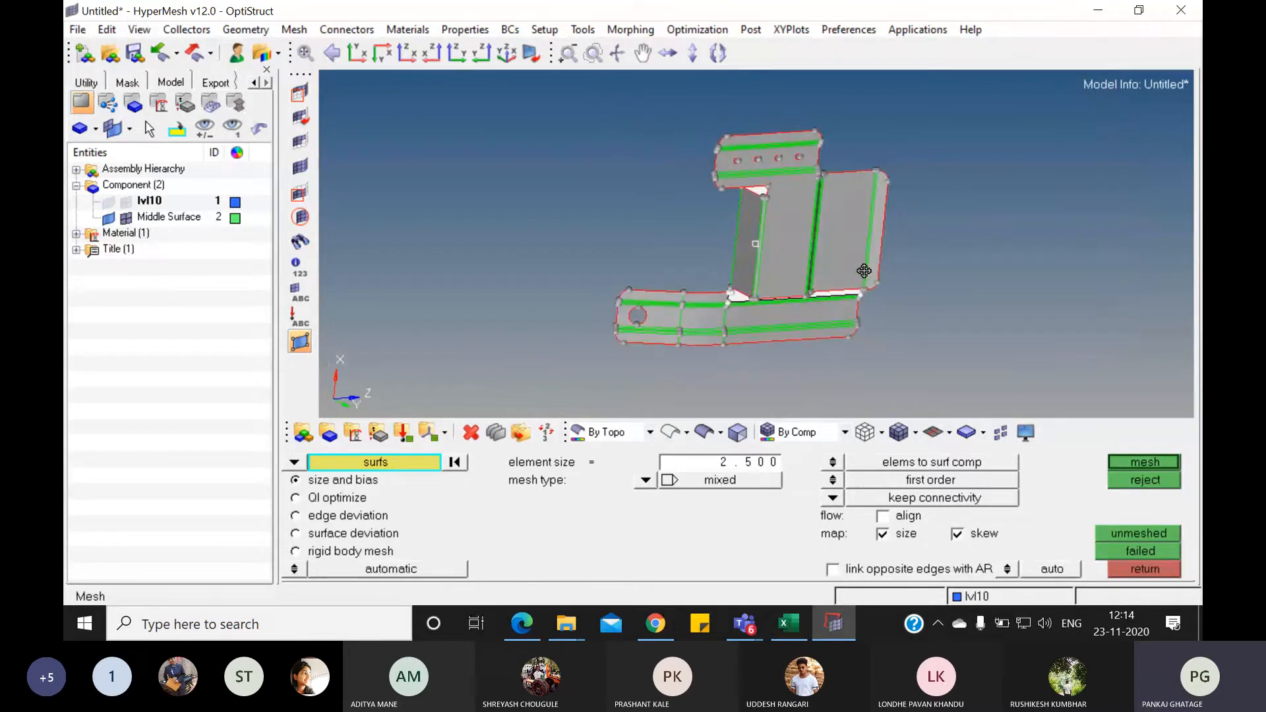
left_click_drag(863, 270, 760, 171, "ctrl")
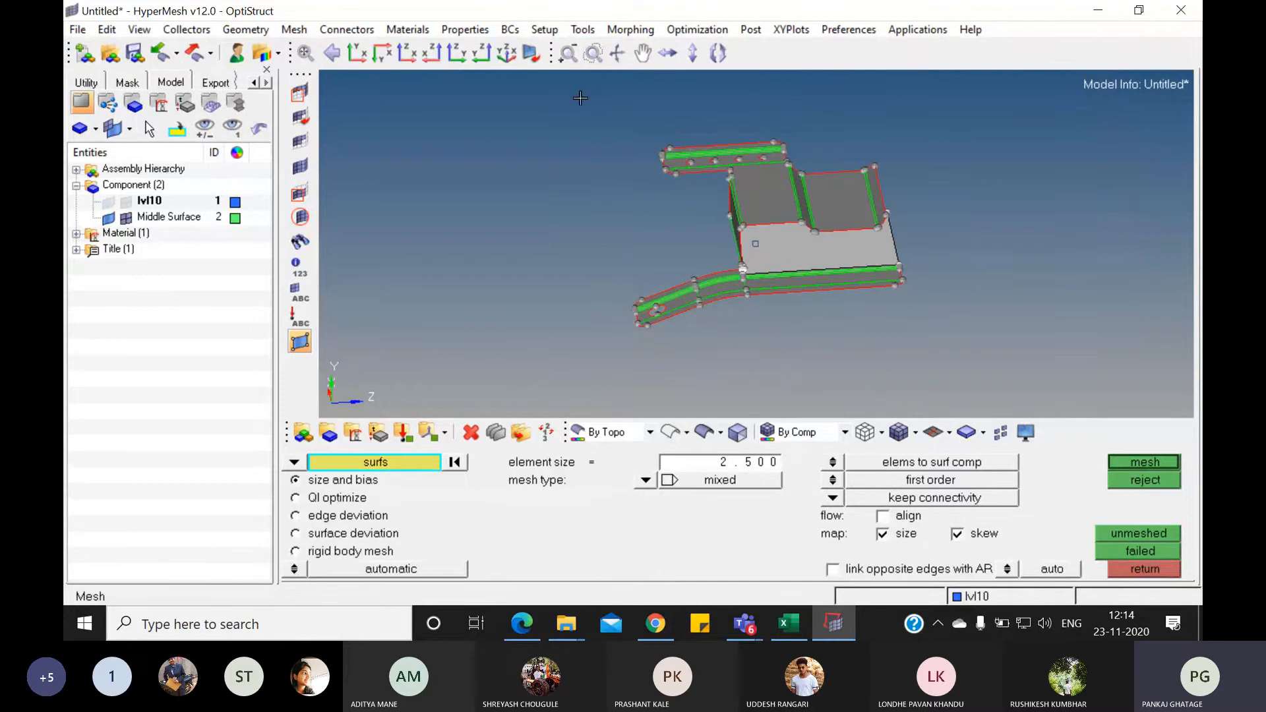
left_click_drag(581, 98, 958, 354)
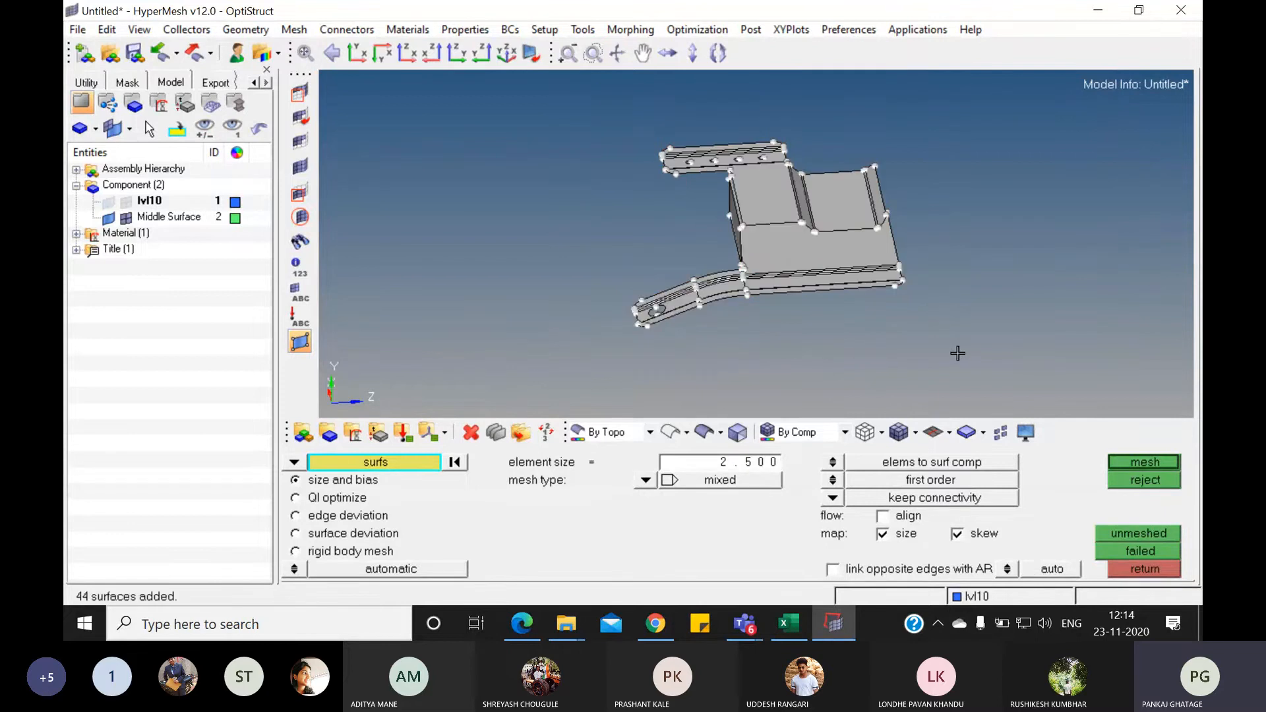
left_click(1151, 461)
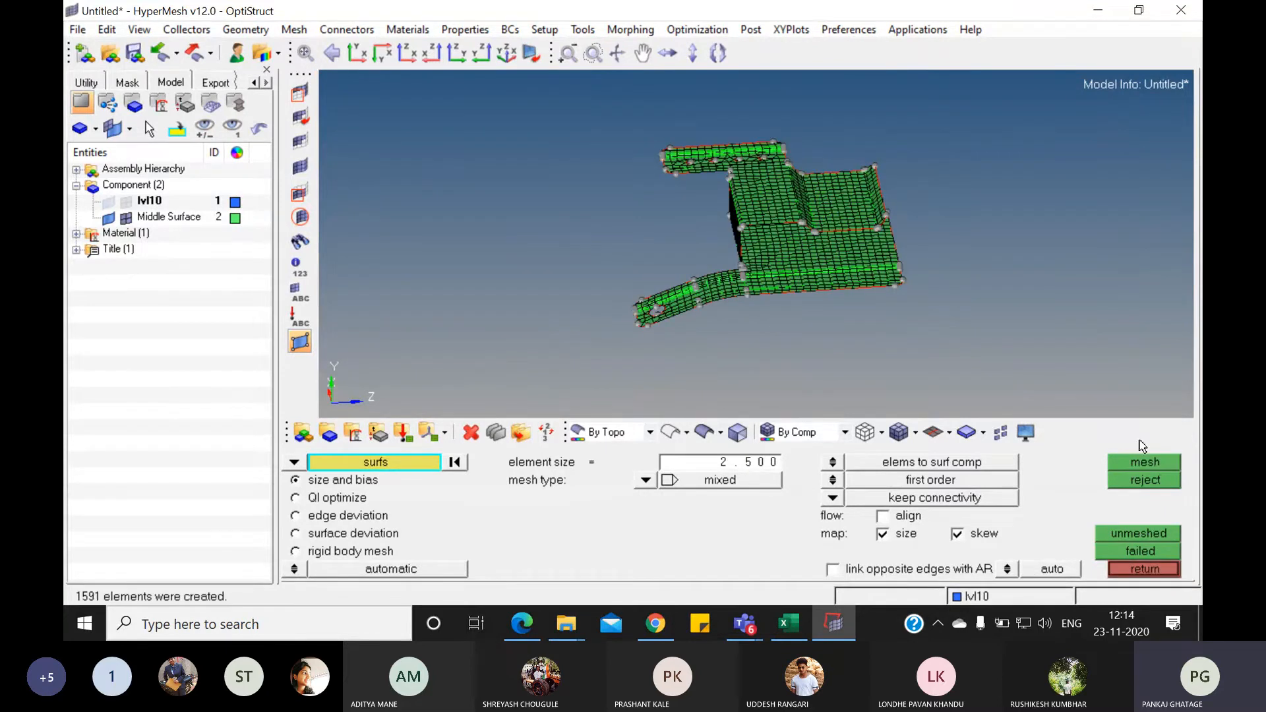
- Examine the new mesh around the lower flange with the Middle Surface geometry hidden and shown again
scroll(857, 260, "up", 5, "ctrl")
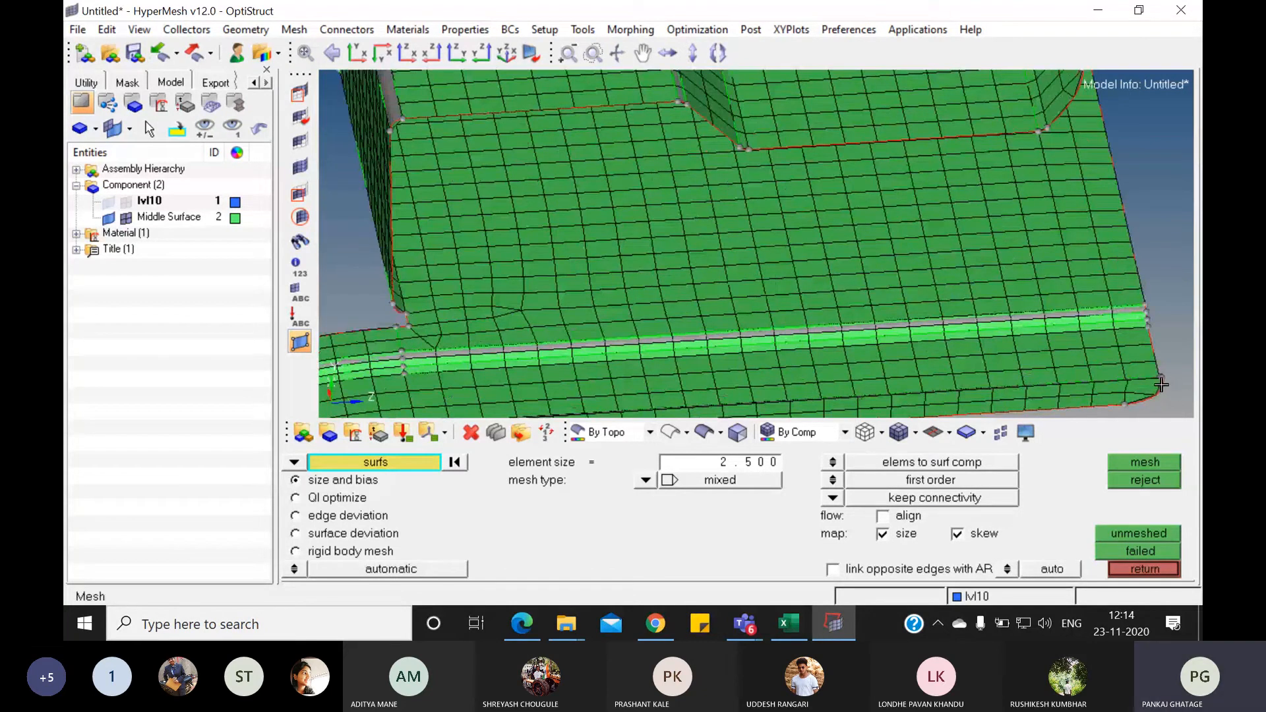
left_click(107, 218)
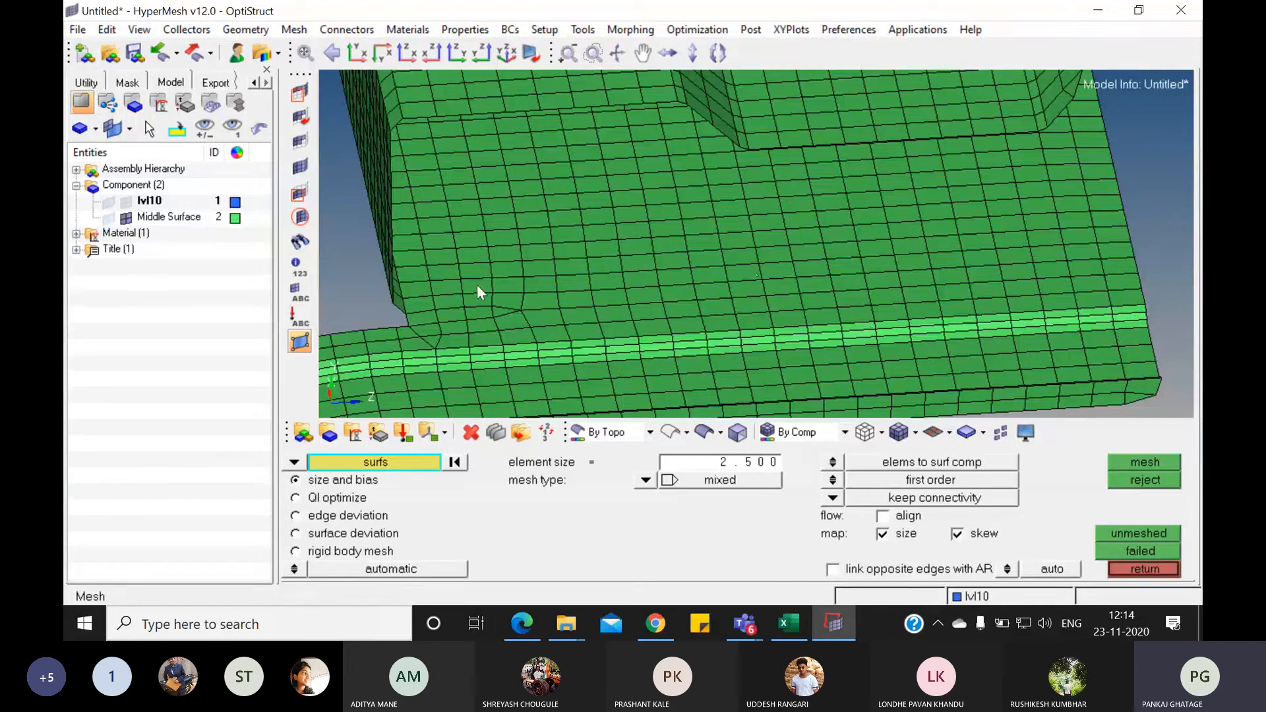
left_click(108, 219)
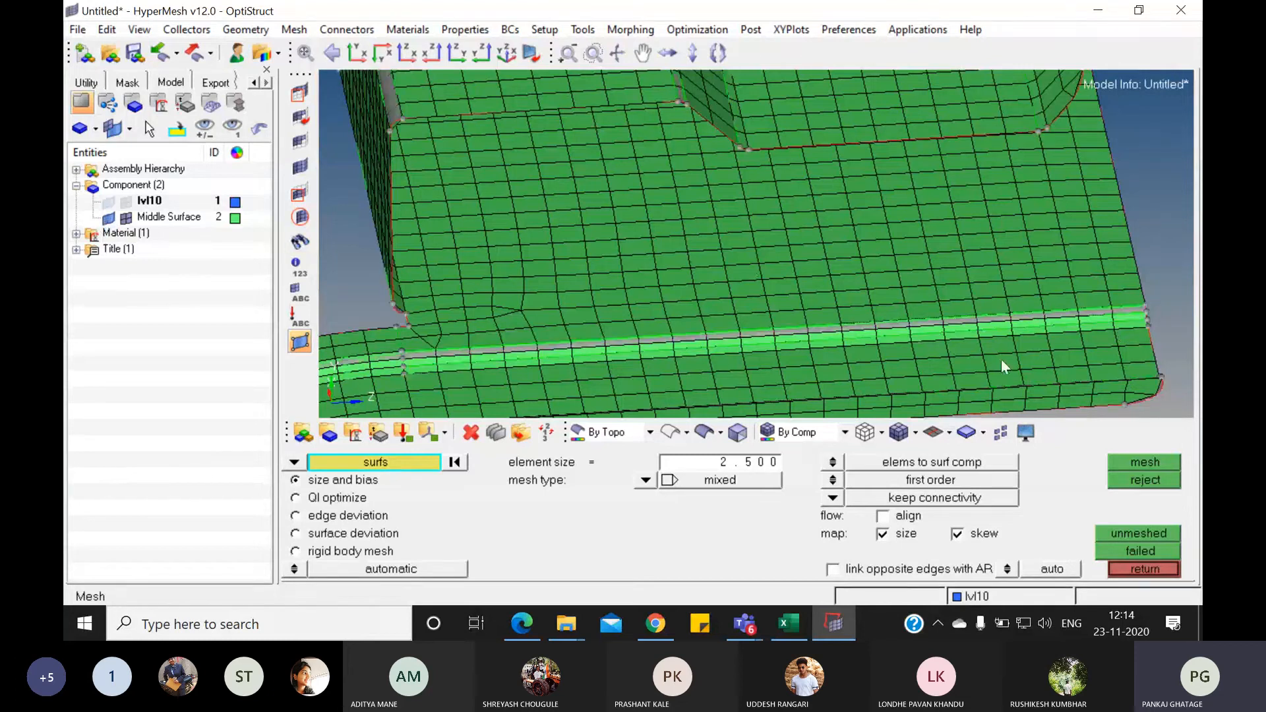
- Examine how the elements follow the curved bend at the lower flange's end, toggling the Middle Surface geometry and leaving it hidden
left_click_drag(1184, 308, 772, 284, "ctrl")
scroll(682, 255, "up", 5)
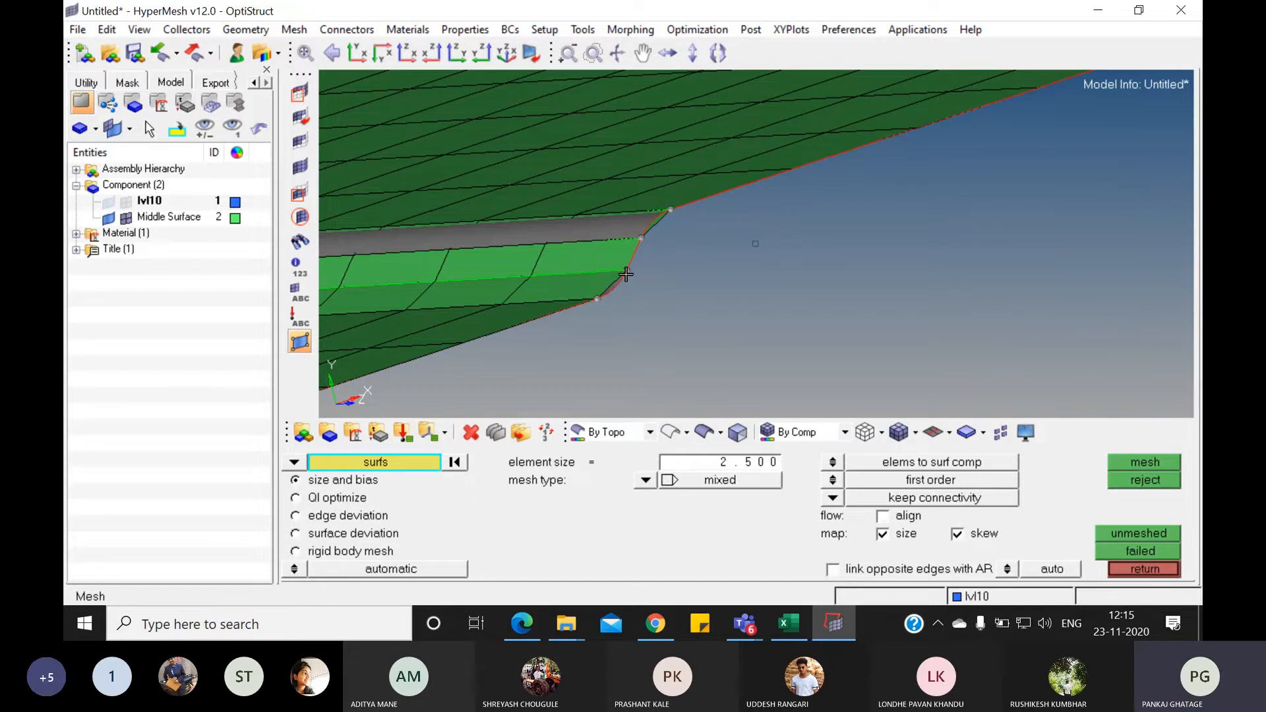
scroll(631, 264, "up", 3)
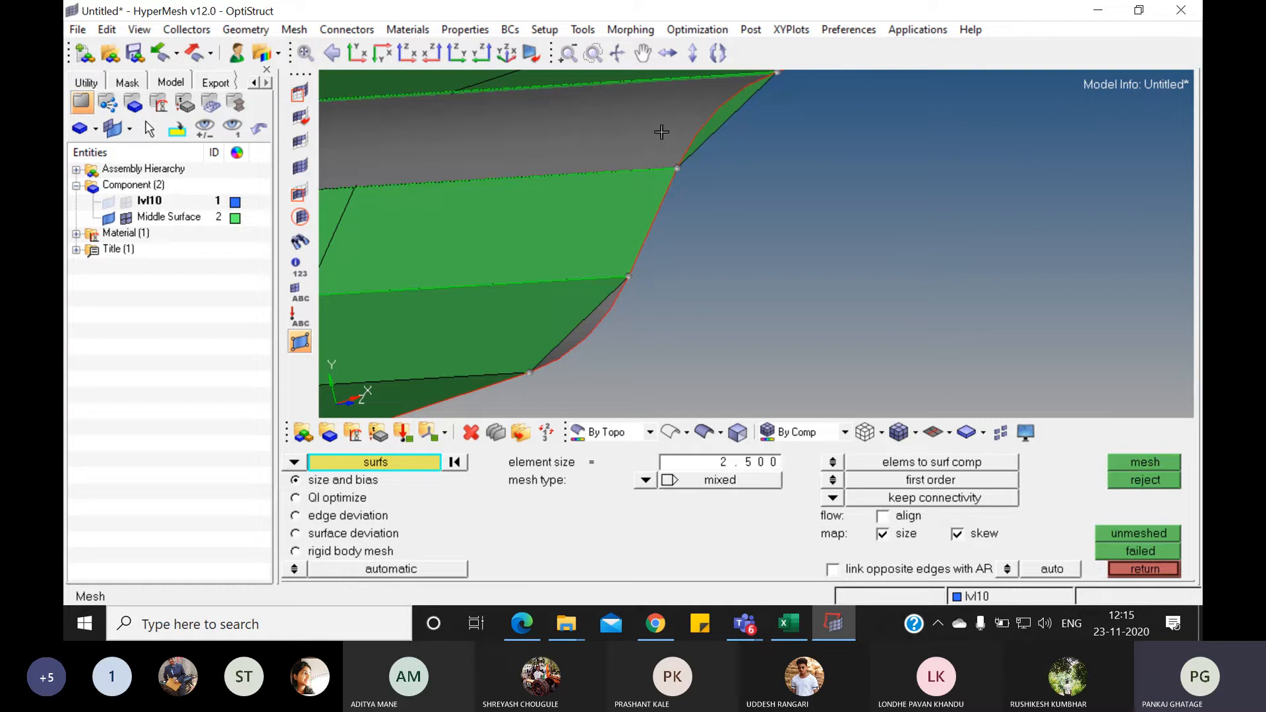
left_click(109, 218)
left_click(109, 218)
left_click(109, 219)
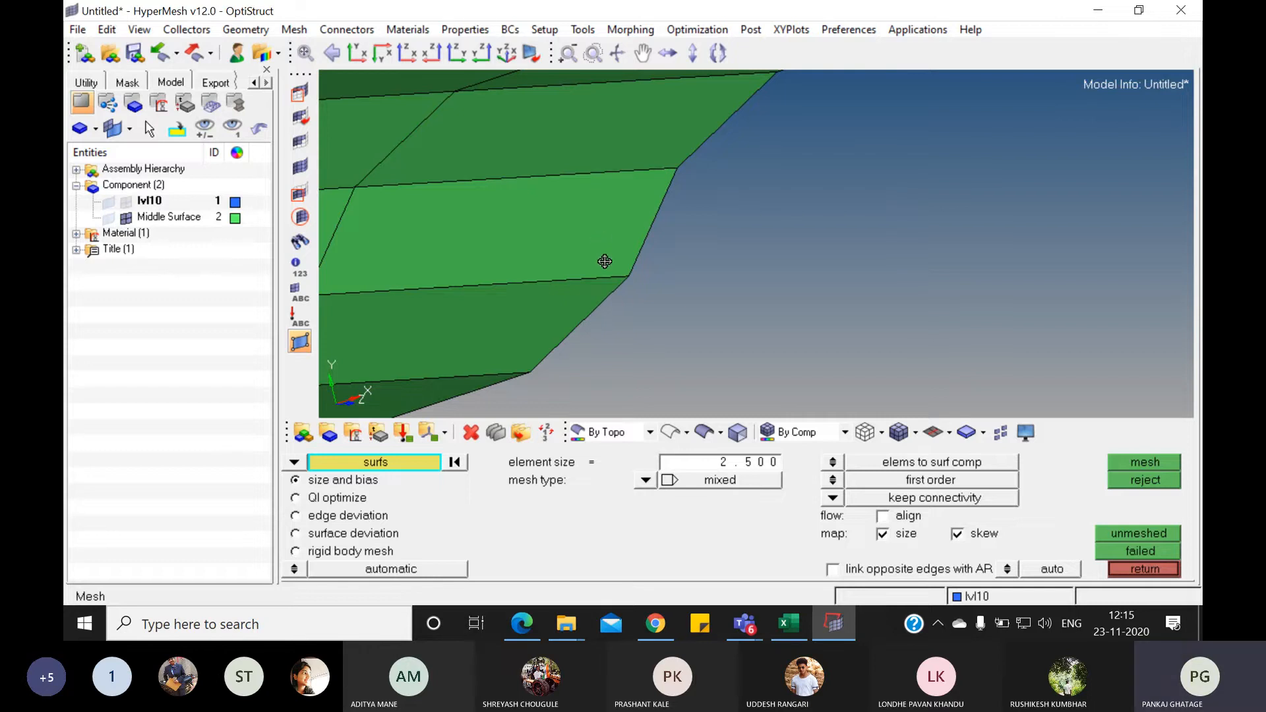
scroll(604, 258, "down", 8, "ctrl")
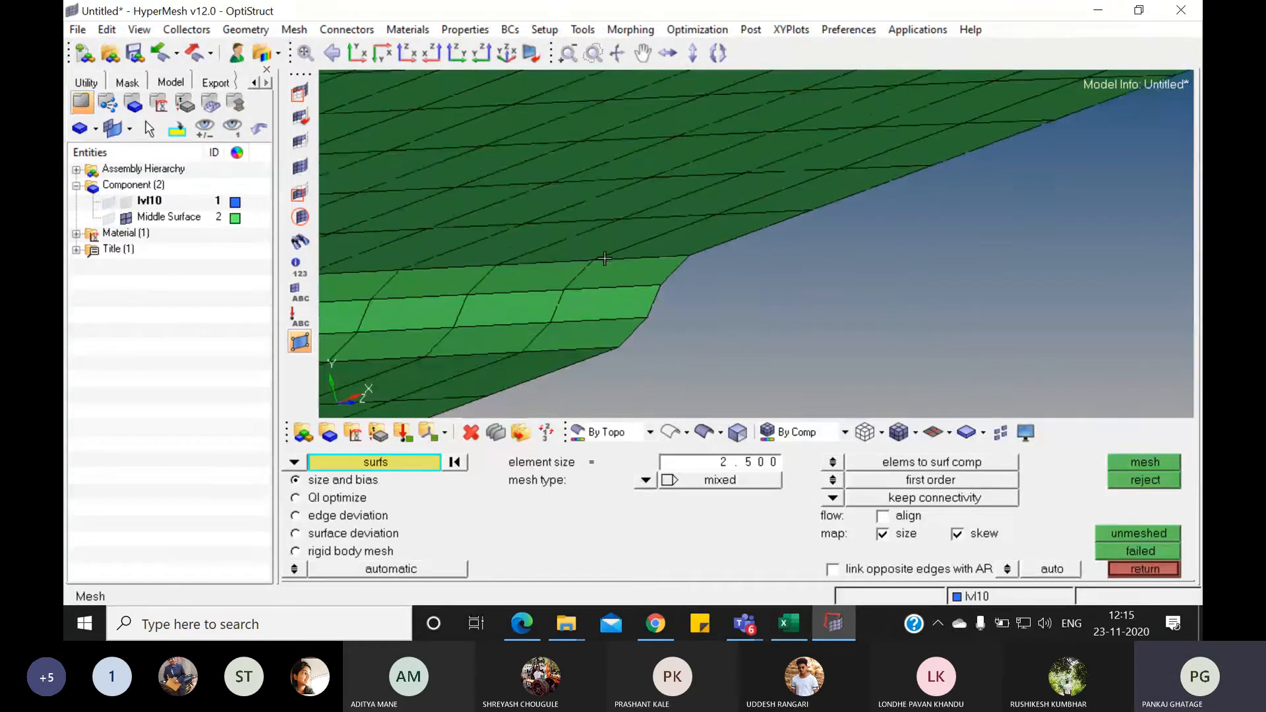
- Try to reject the automatic mesh, show the Middle Surface geometry again, and leave the automesh tool
left_click(1147, 482)
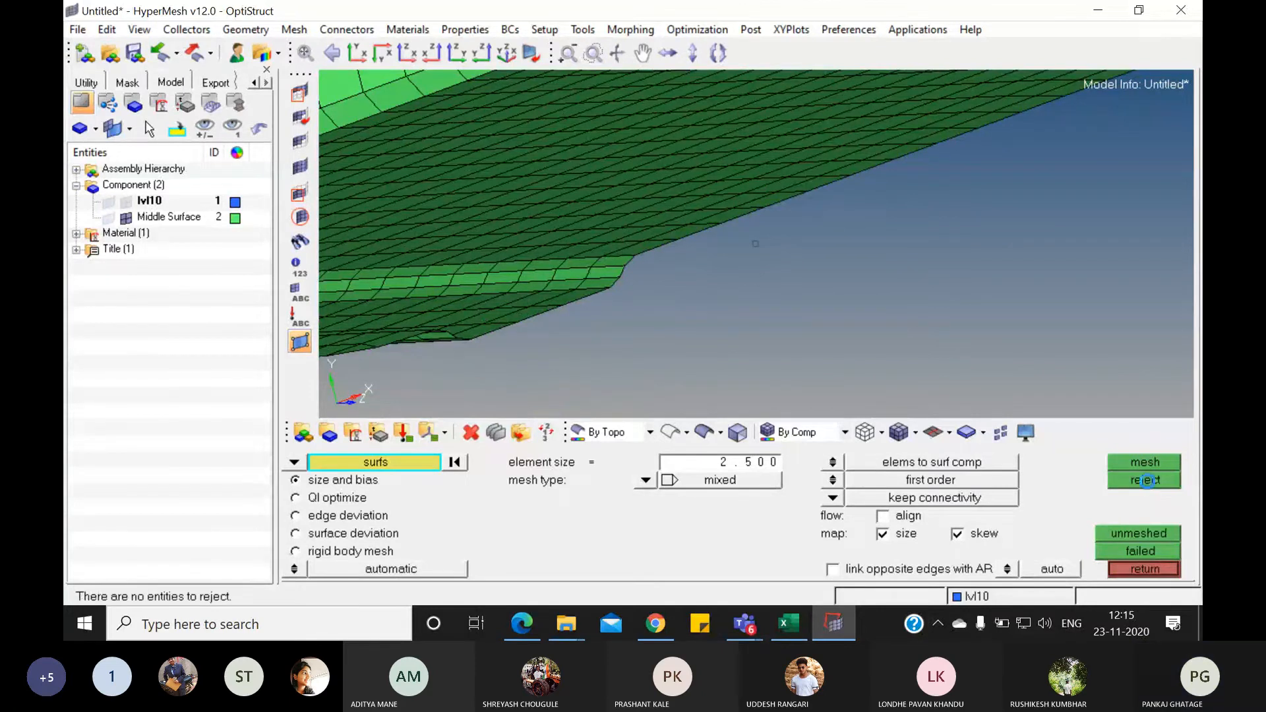
left_click(108, 217)
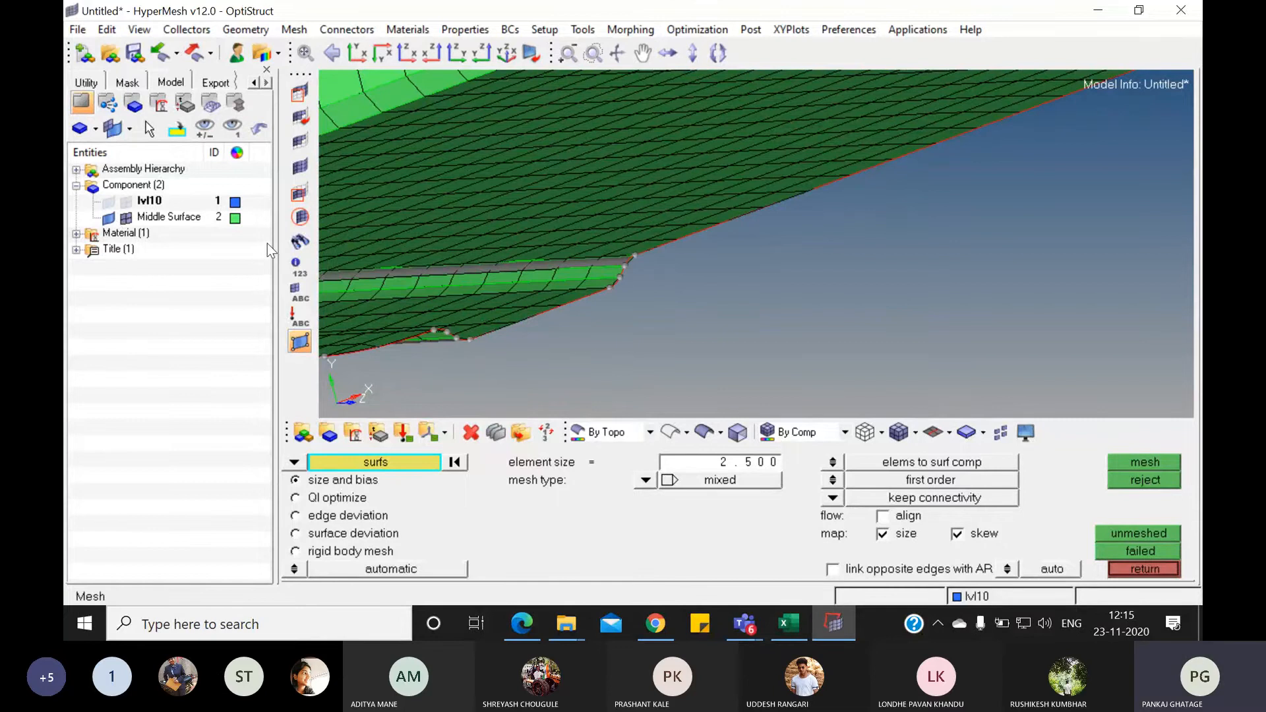
left_click(1154, 483)
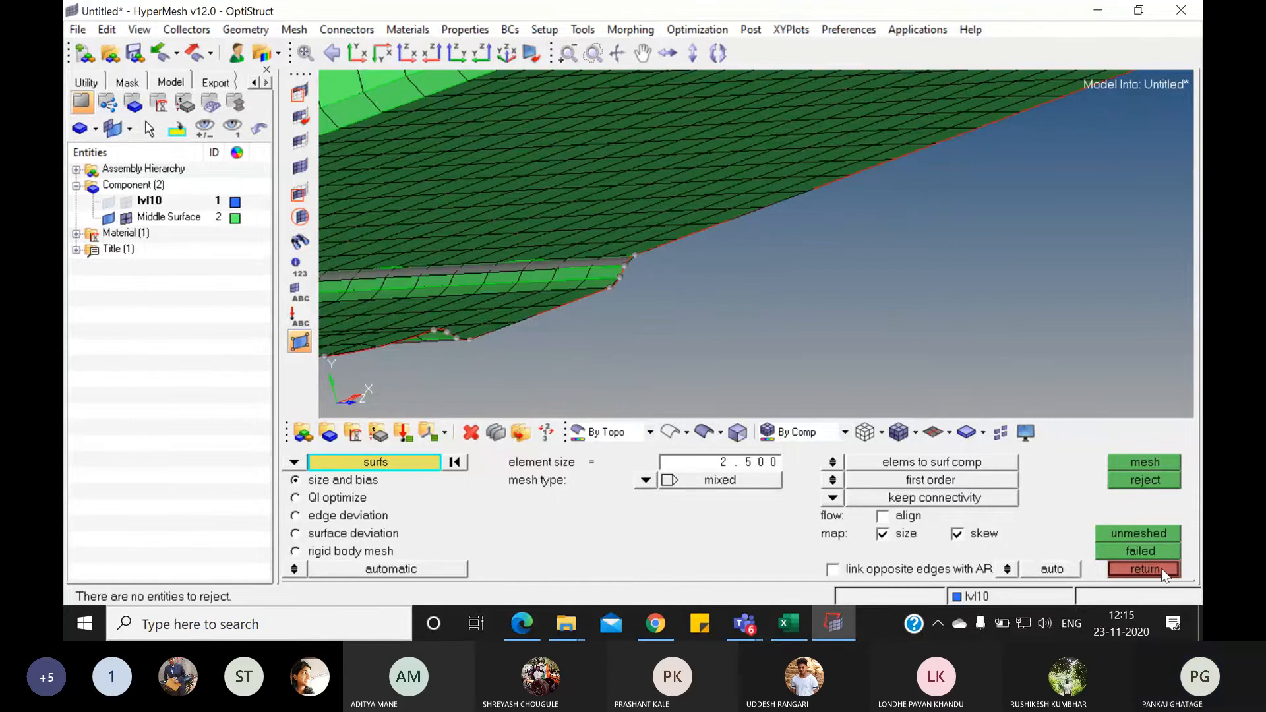
left_click(1162, 571)
- Delete all displayed elements from the midsurface
scroll(789, 292, "down", 4, "ctrl")
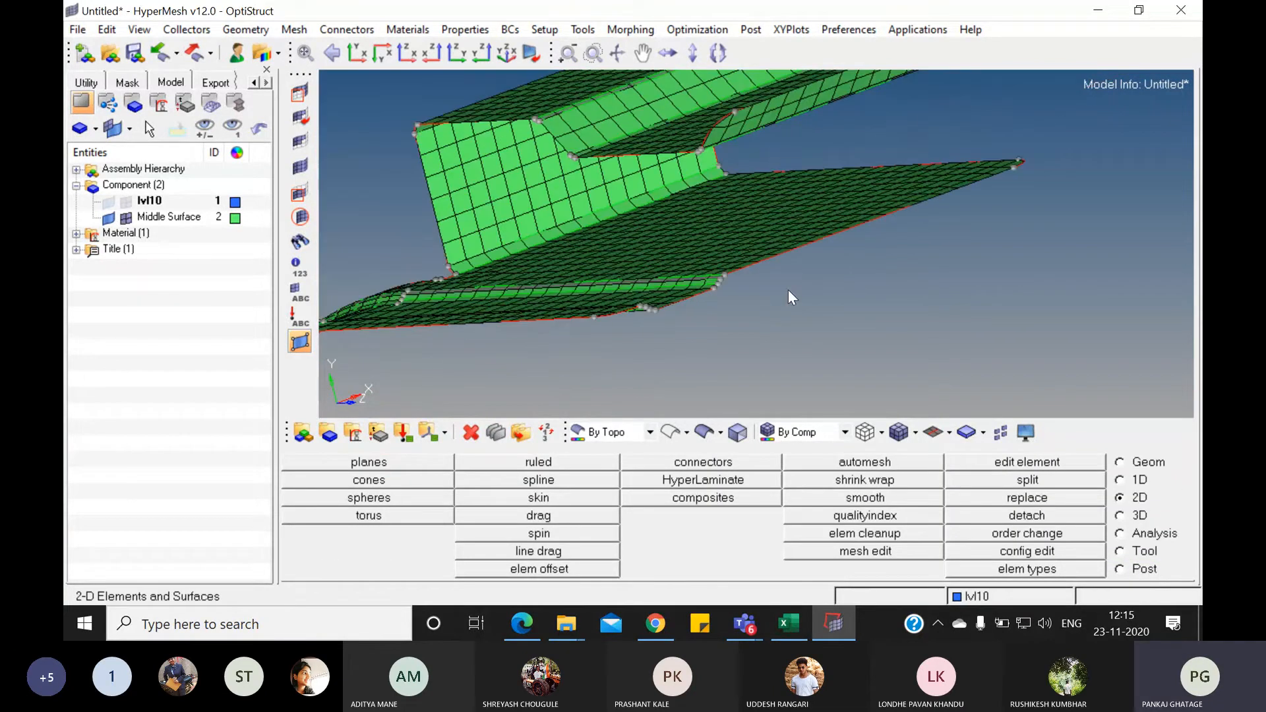
left_click_drag(797, 304, 698, 342, "ctrl")
left_click(471, 432)
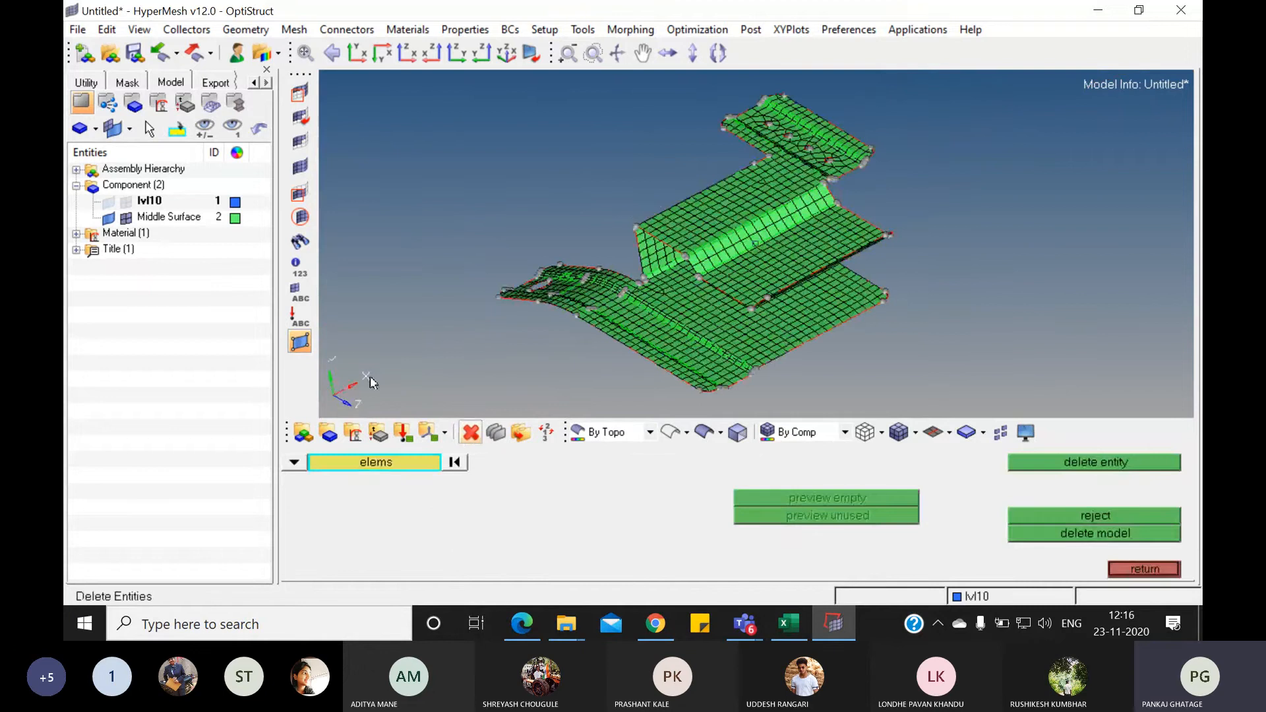
left_click(339, 463)
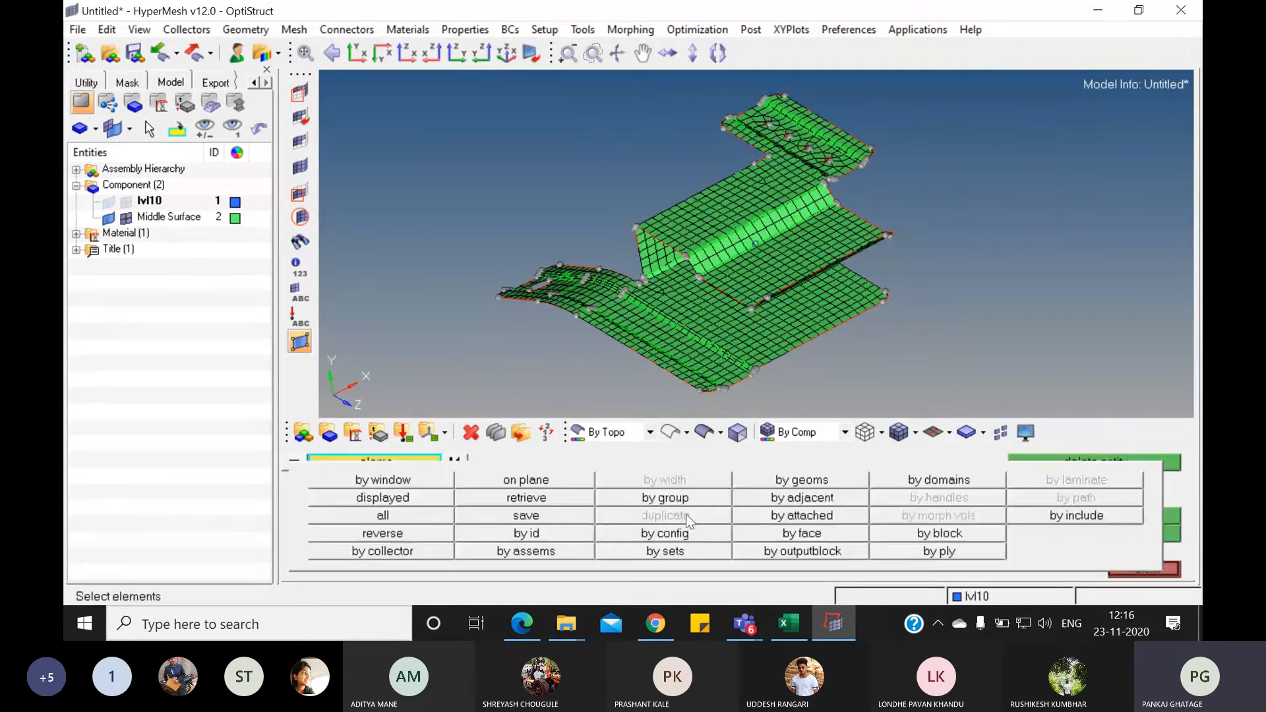
left_click(383, 498)
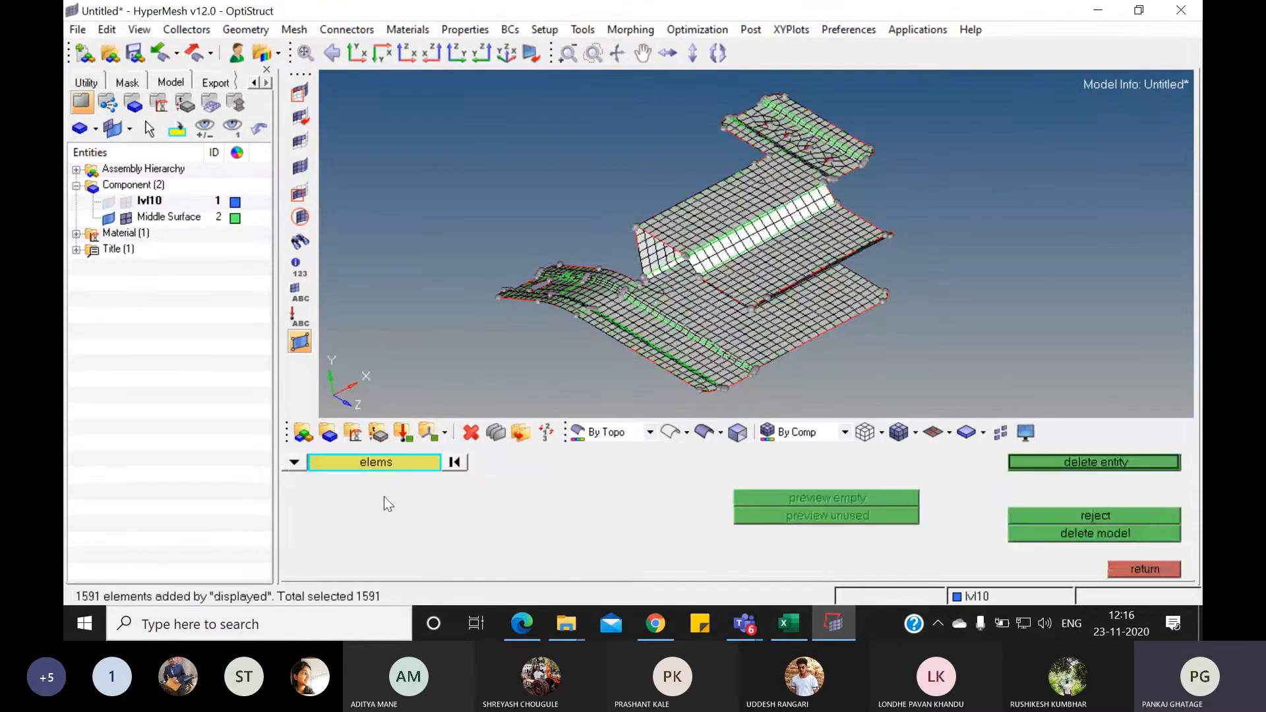
left_click(1151, 466)
left_click(1152, 570)
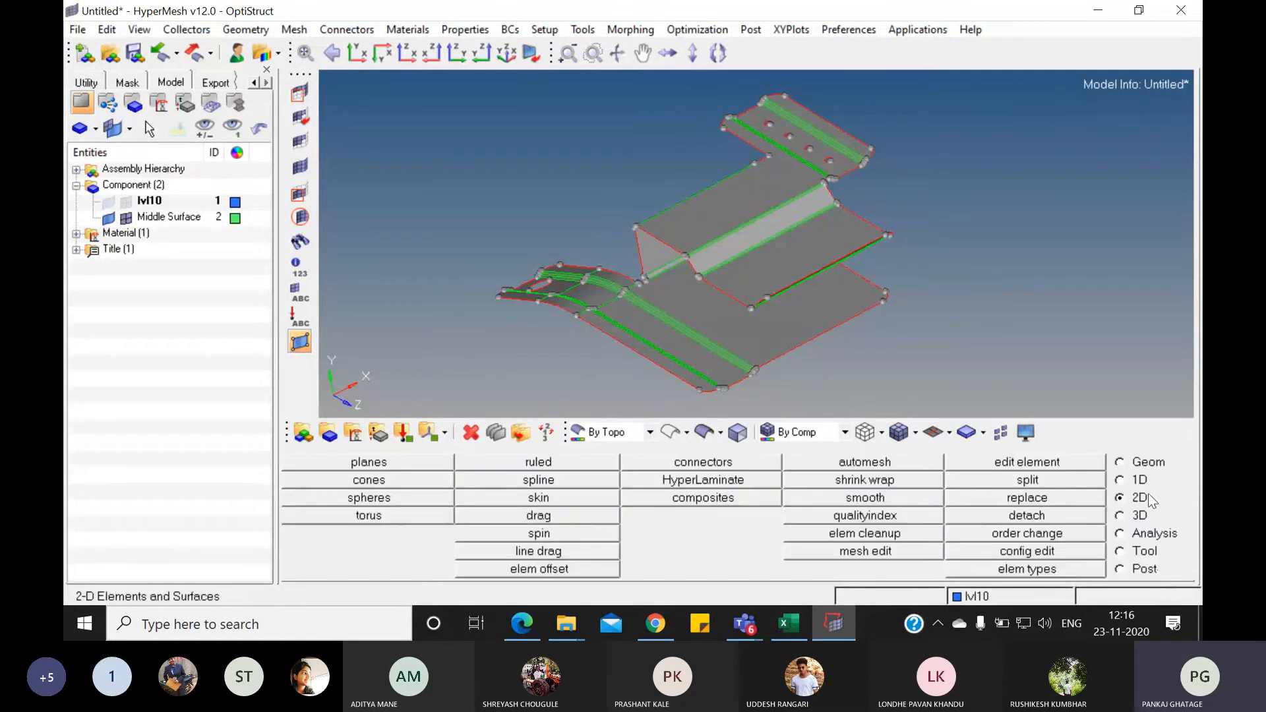
- Automesh all displayed midsurface surfaces in interactive mode with element size 2.5 and mixed mesh type
left_click(865, 463)
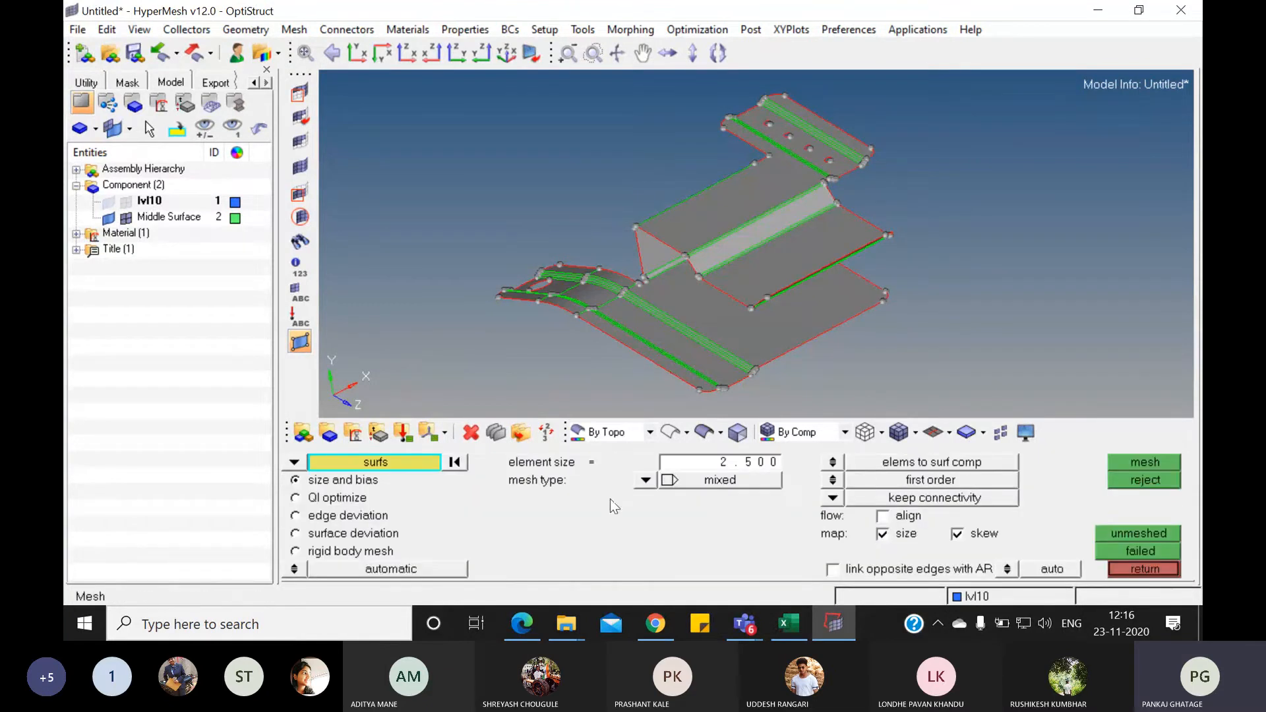
left_click(295, 569)
left_click(1146, 463)
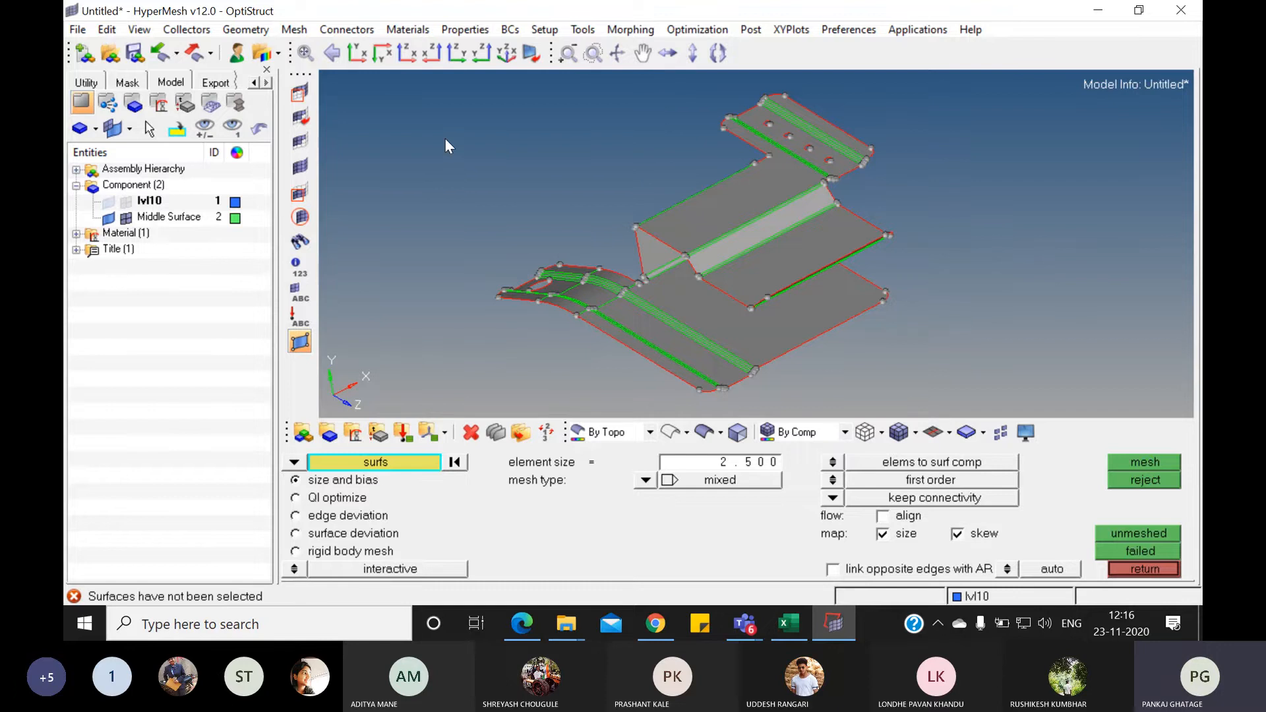
left_click(376, 463)
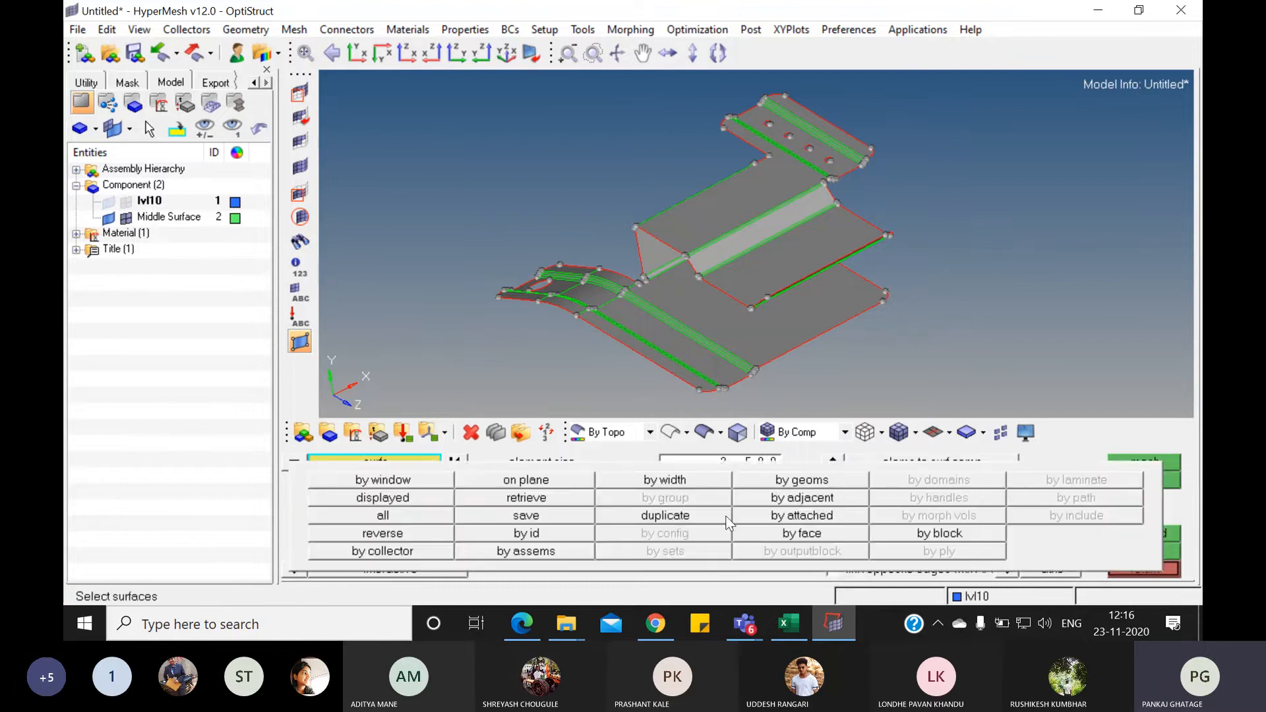
left_click(372, 498)
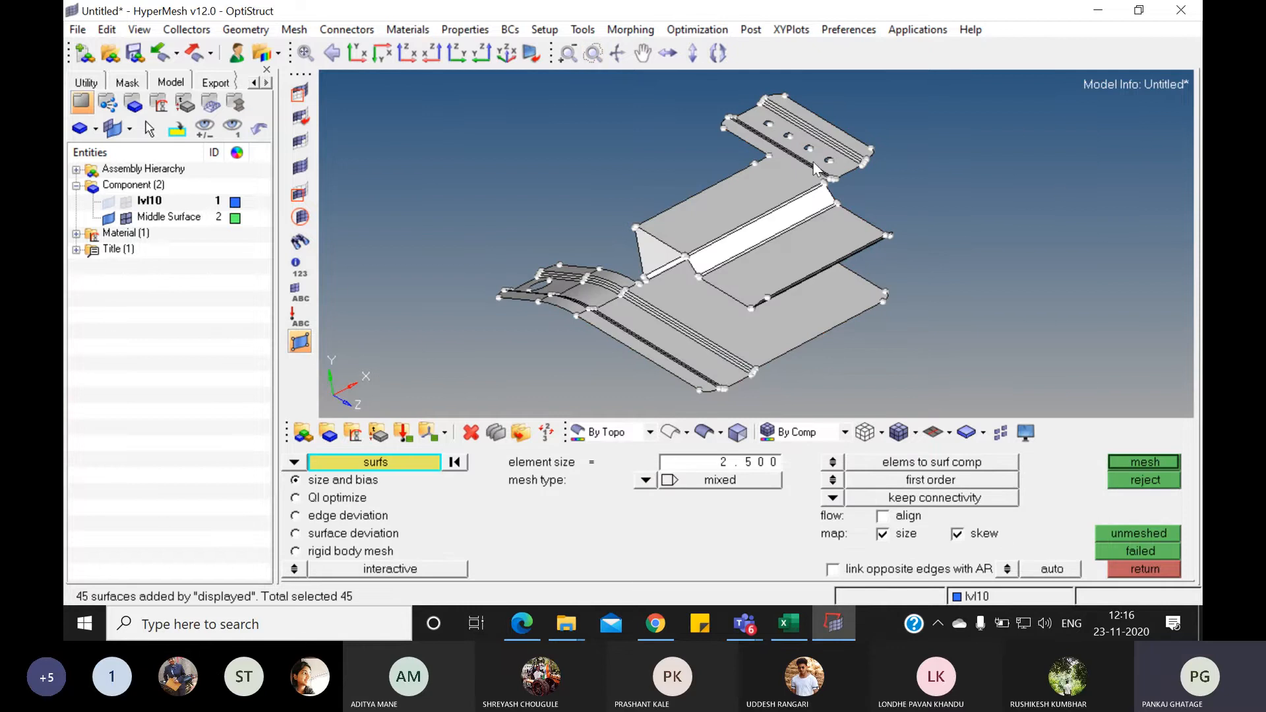
left_click(1136, 465)
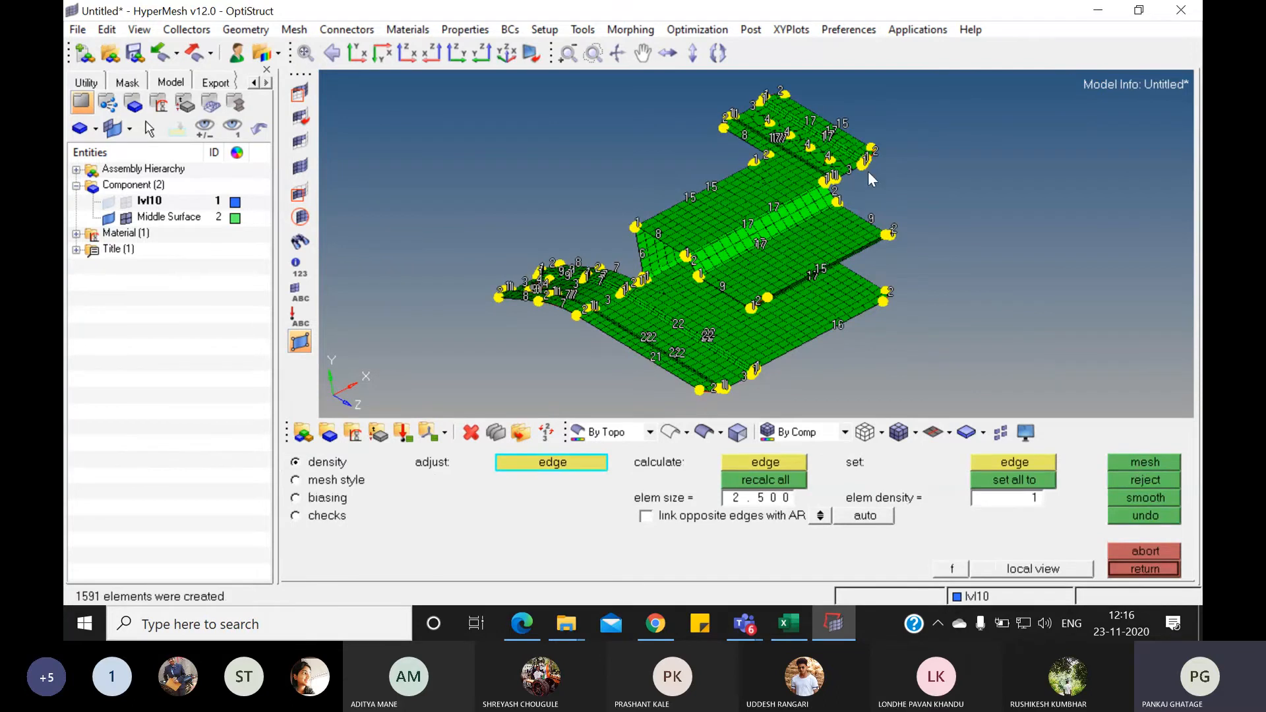
- Review the edge densities across the bracket's interactive mesh and accept the mesh
scroll(867, 171, "up", 5)
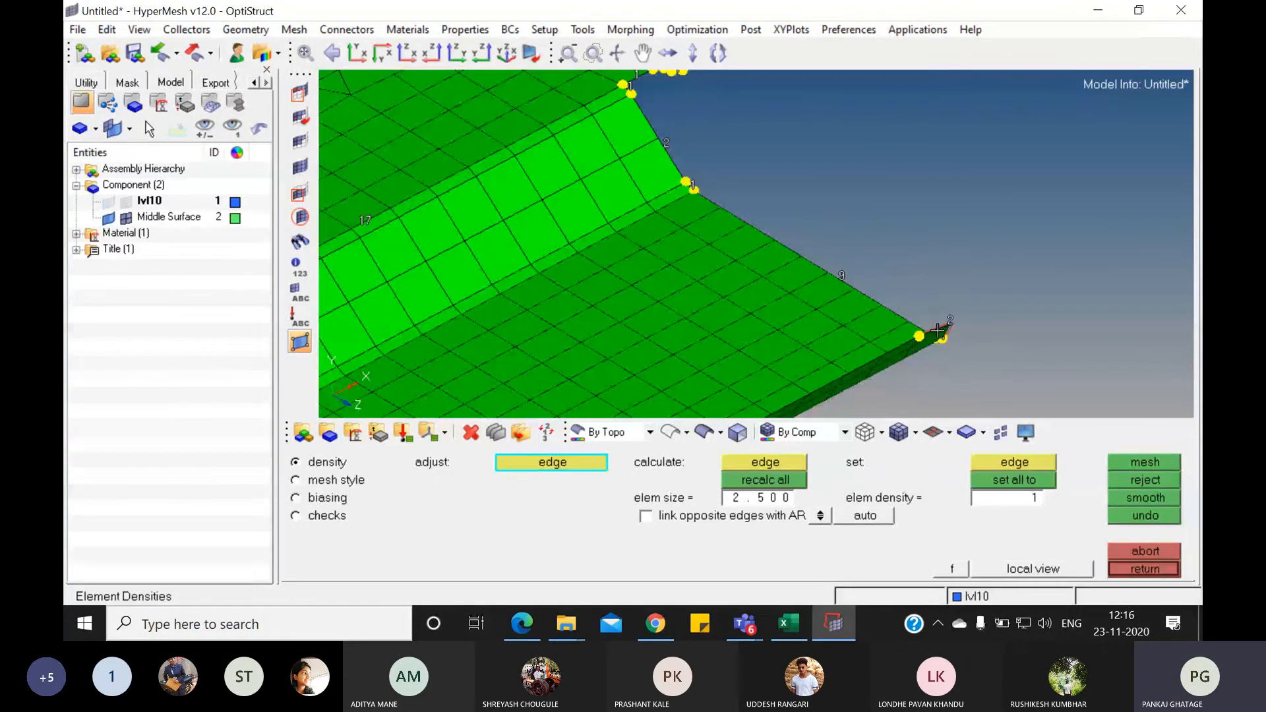
scroll(947, 318, "down", 5)
scroll(946, 318, "down", 3, "ctrl")
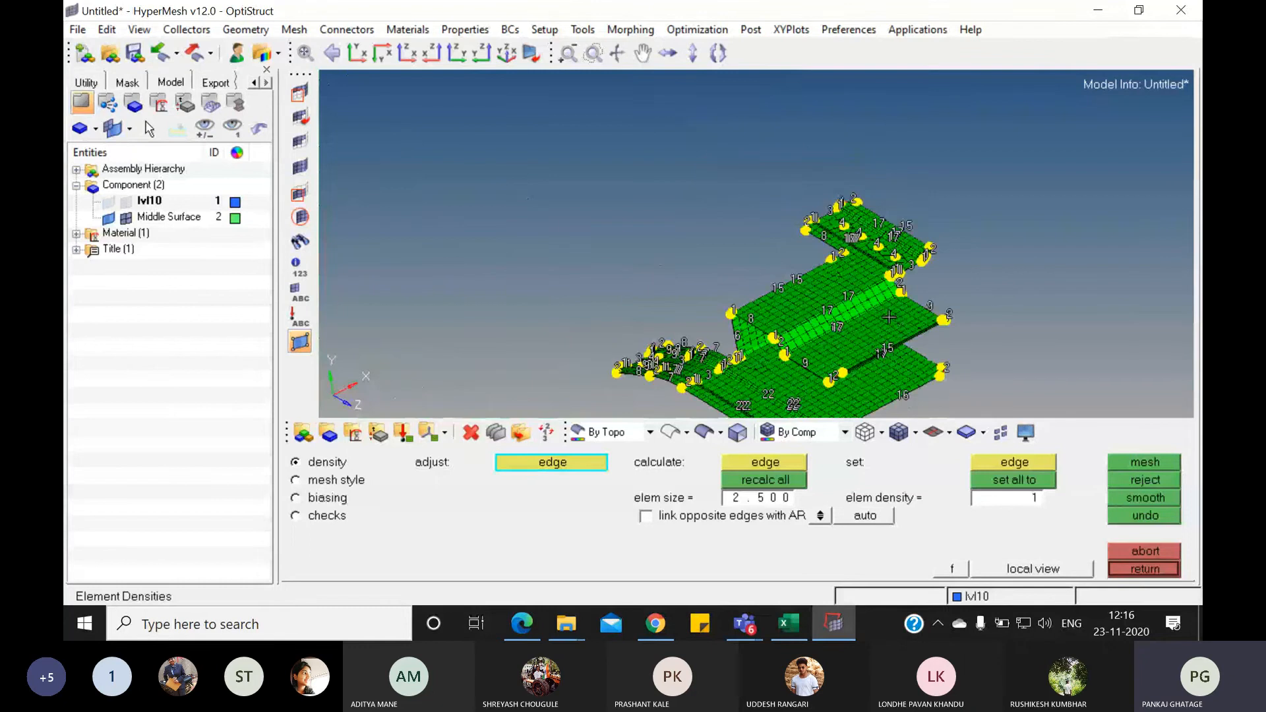
right_click_drag(877, 305, 921, 219, "ctrl")
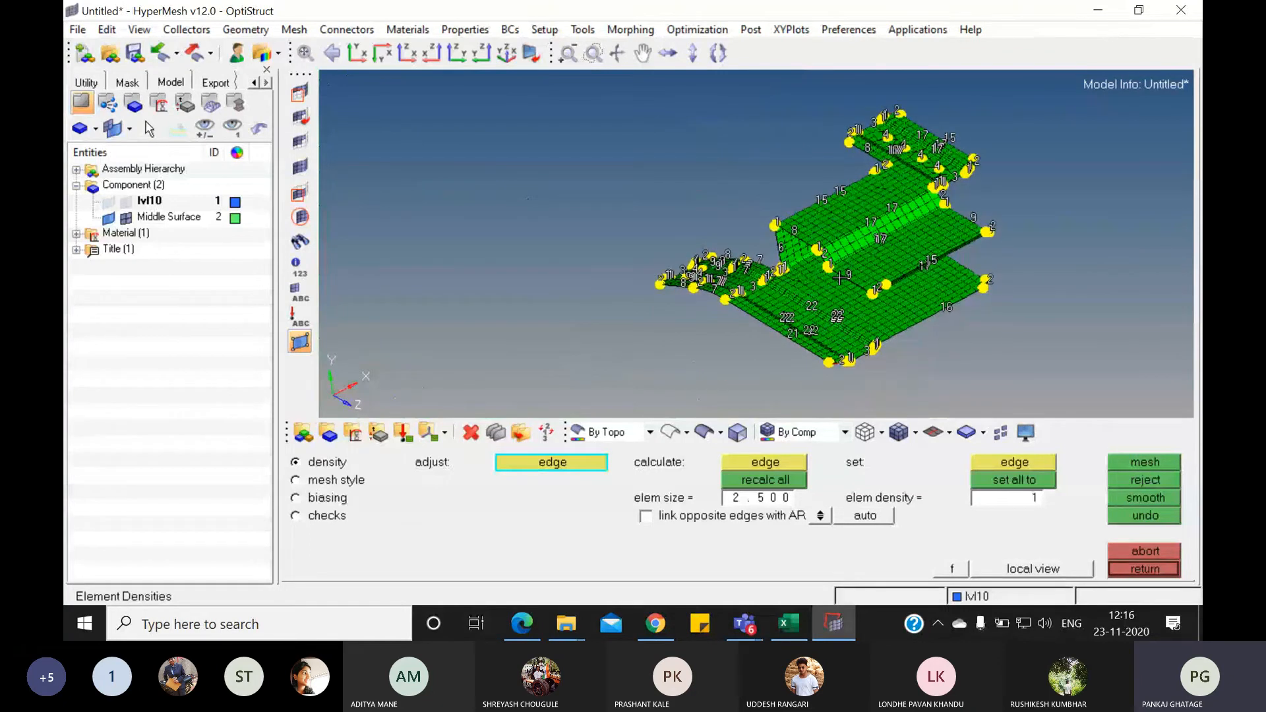
scroll(840, 278, "up", 3, "ctrl")
scroll(840, 278, "down", 4, "ctrl")
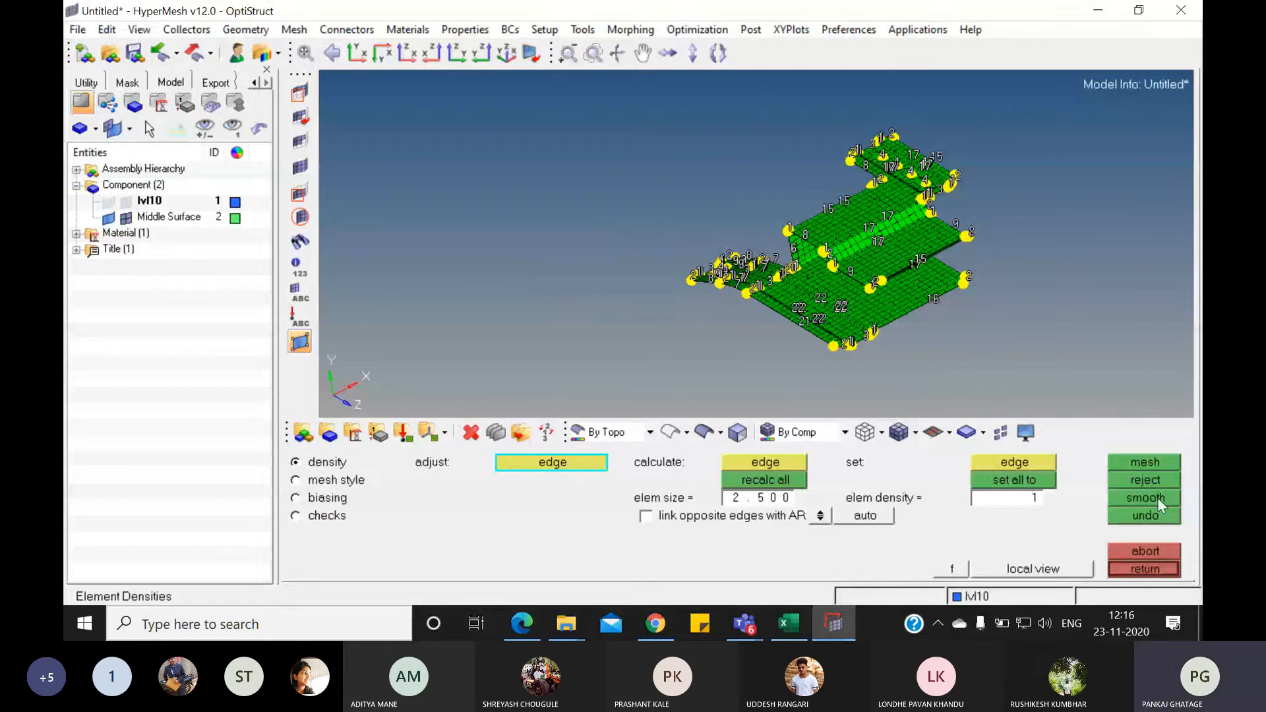
left_click(1148, 565)
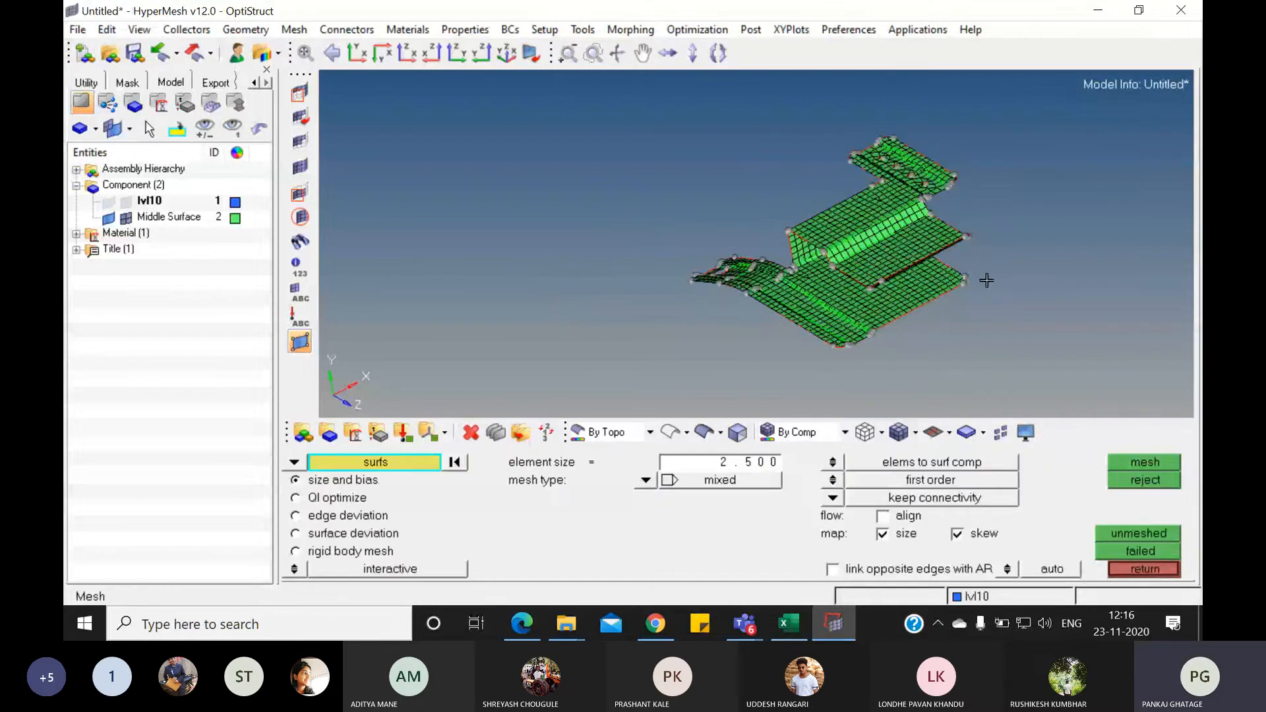
- Examine the meshed bracket from several sides, toggling the Middle Surface elements off and on and hiding its geometry
scroll(906, 238, "up", 8, "ctrl")
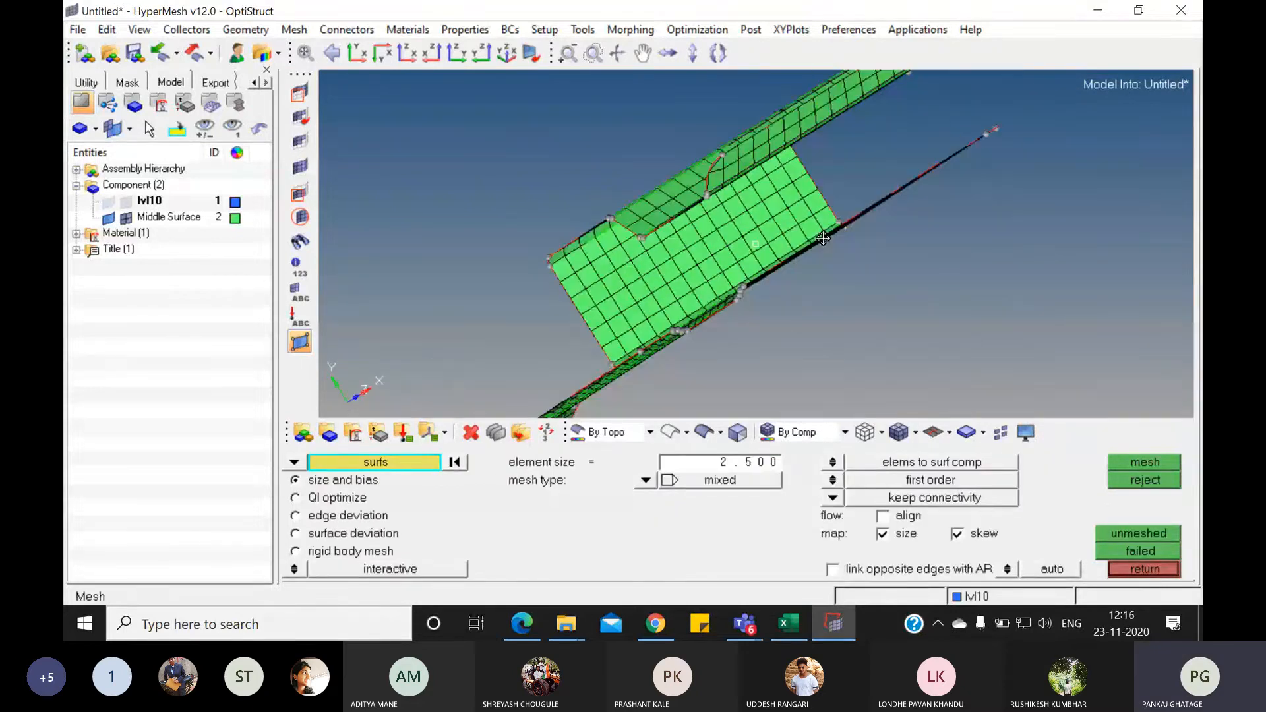
mouse_move(823, 239)
left_mouse_down("ctrl")
mouse_move(848, 262)
mouse_move(847, 290)
mouse_move(857, 257)
mouse_move(801, 245)
mouse_move(693, 267)
mouse_move(631, 261)
left_mouse_up("ctrl")
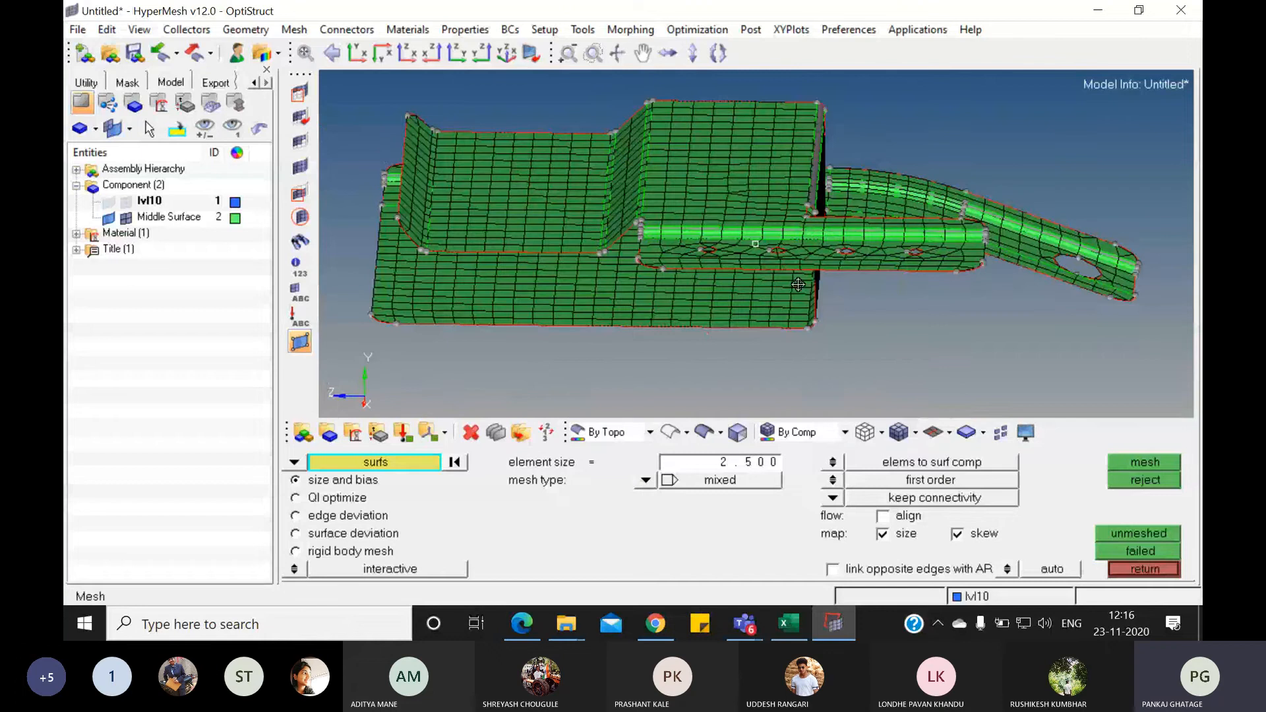
left_click_drag(798, 284, 711, 261, "ctrl")
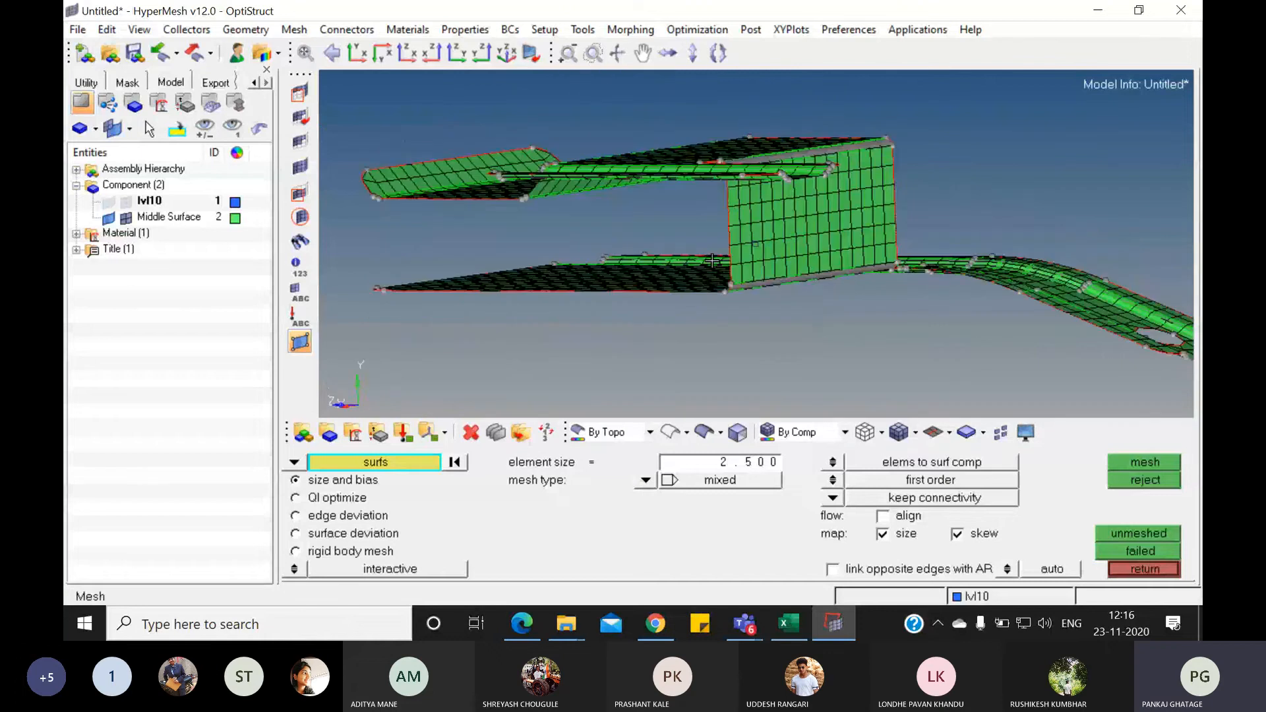
left_click(125, 218)
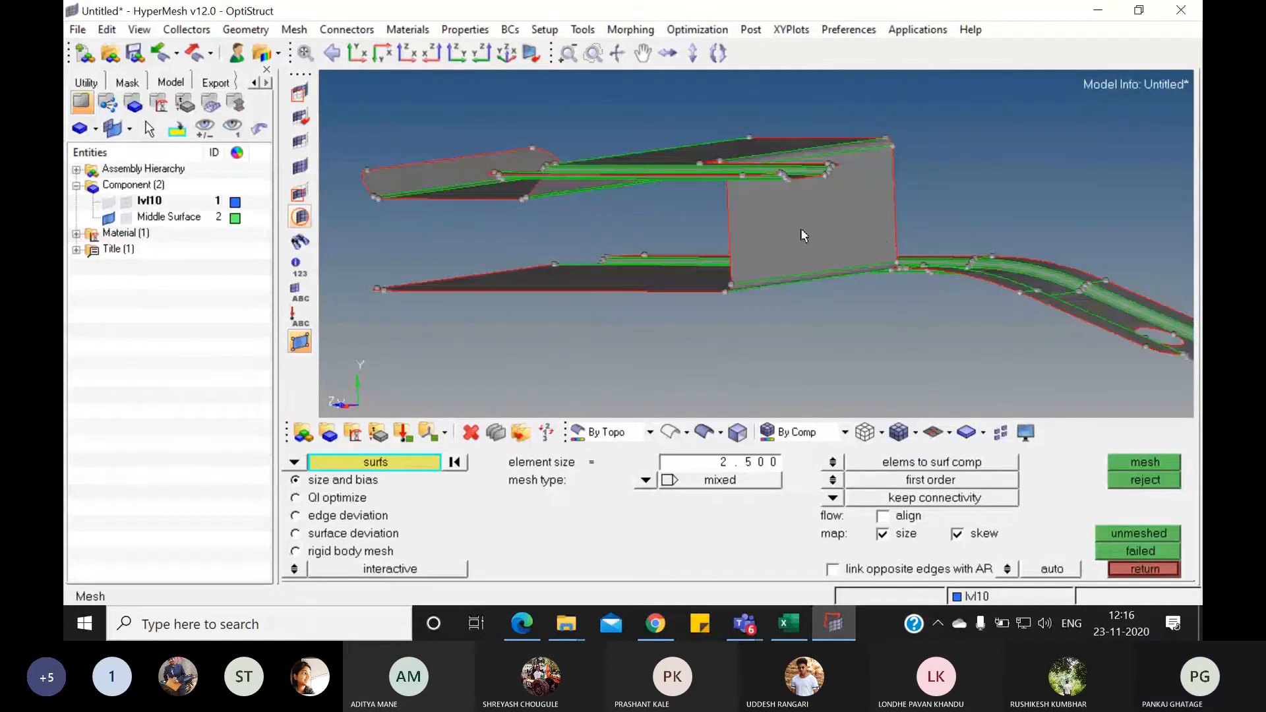
left_click(126, 218)
left_click(109, 218)
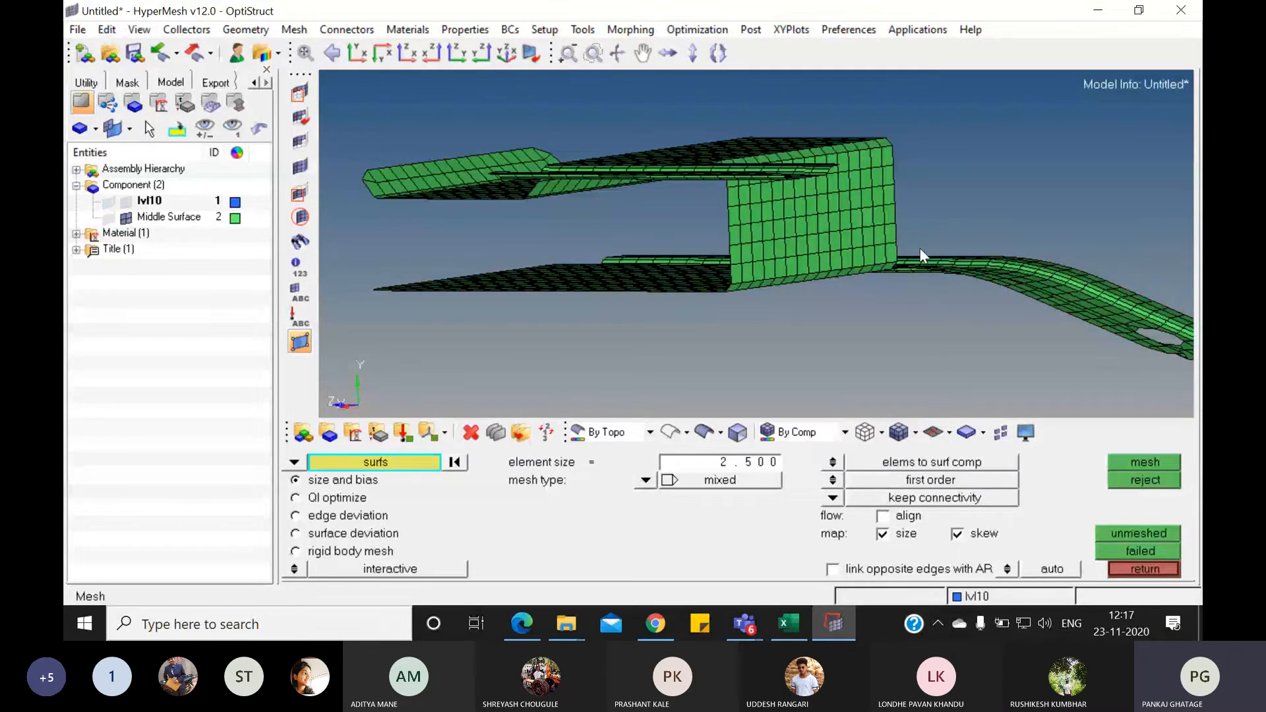
left_click_drag(921, 250, 693, 295, "ctrl")
scroll(780, 309, "down", 2, "ctrl")
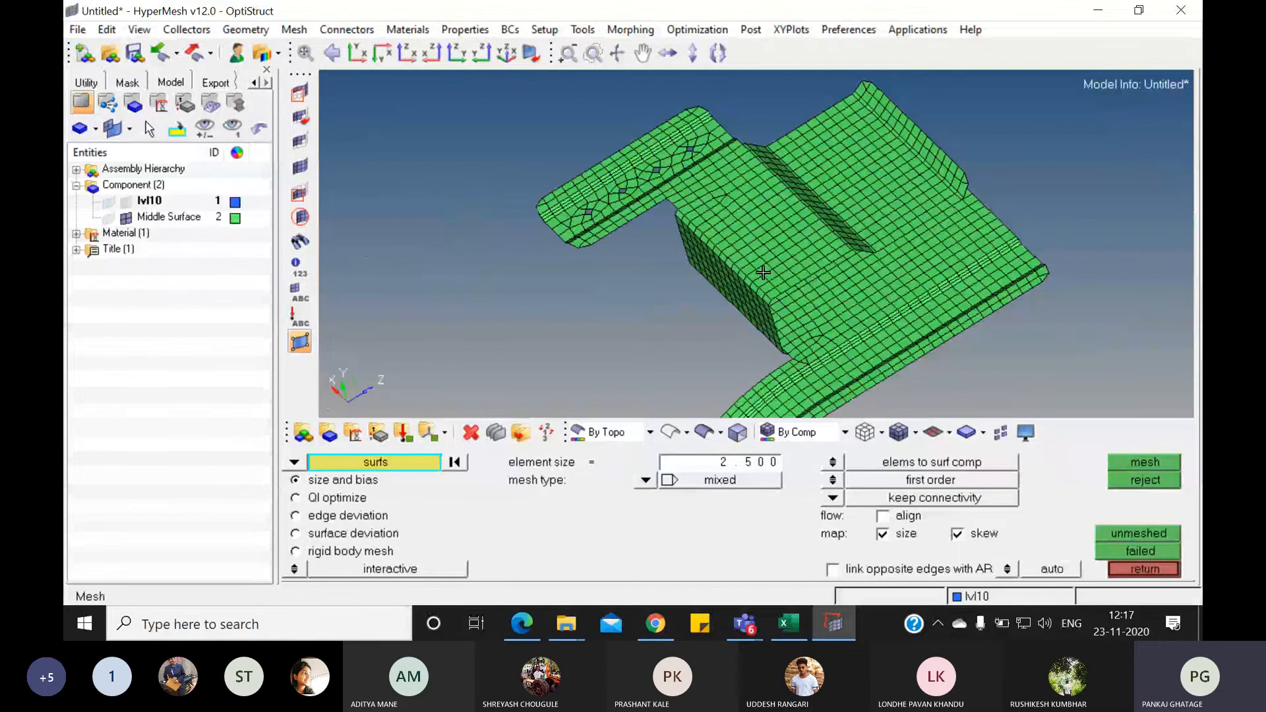
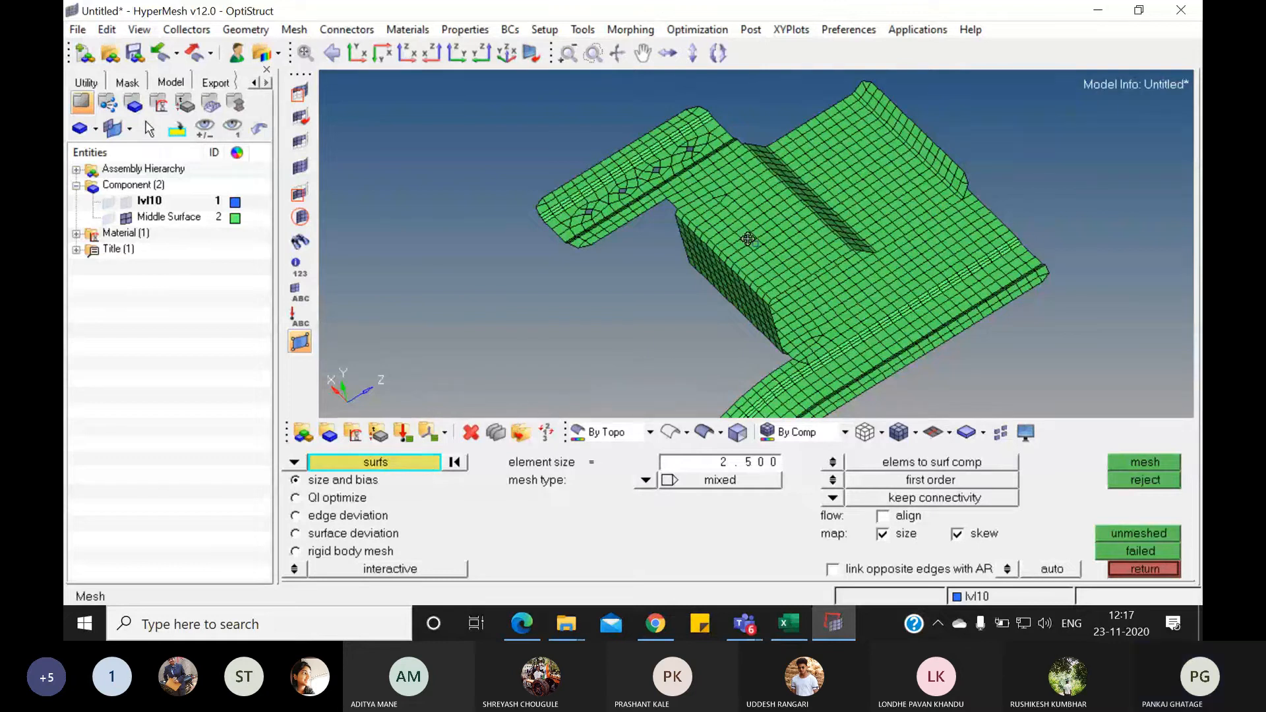
- Examine the element pattern around the upper flange's four small holes and the larger hole in the lower arm
left_click_drag(774, 182, 713, 324, "ctrl")
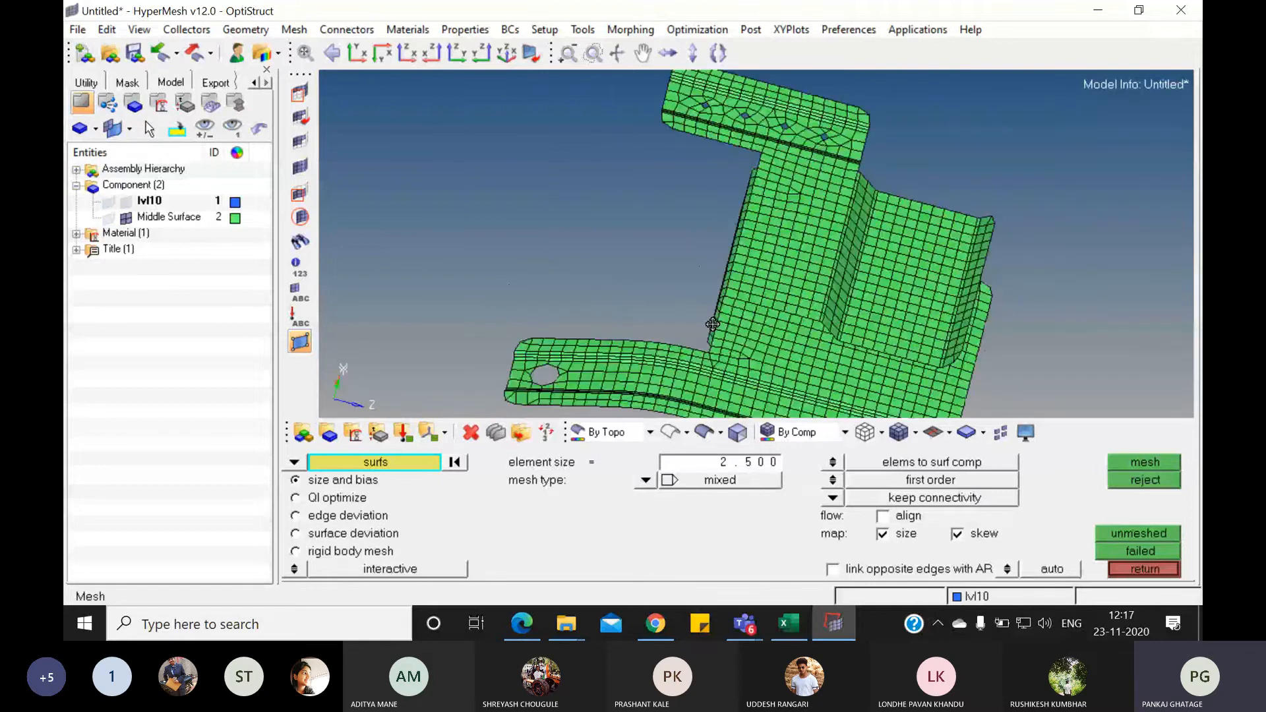
scroll(699, 115, "up", 4)
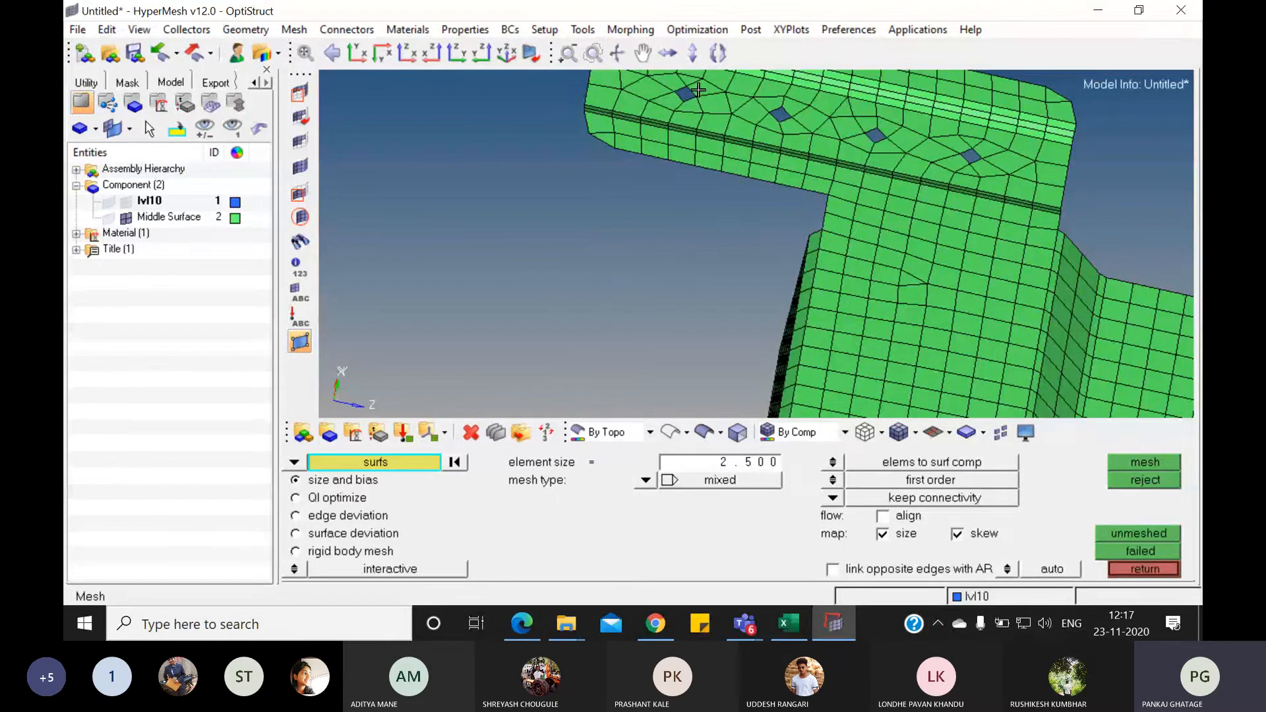
scroll(699, 112, "up", 3)
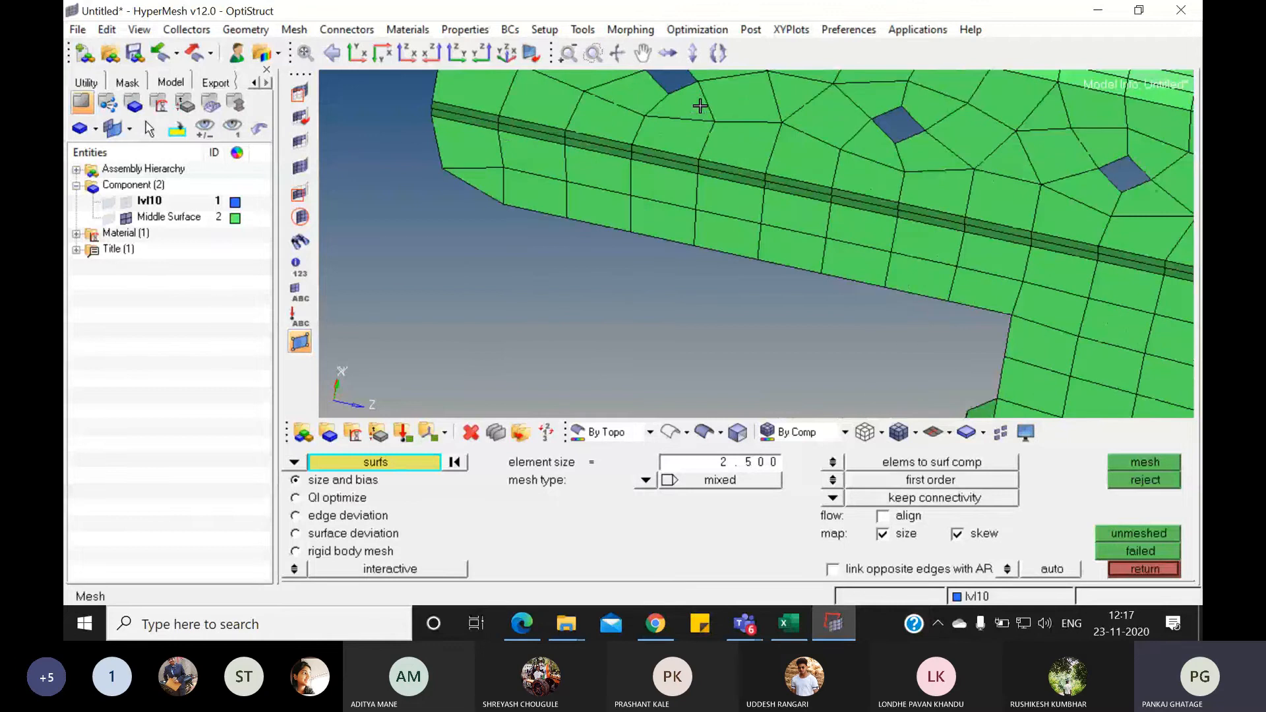
scroll(700, 106, "down", 4)
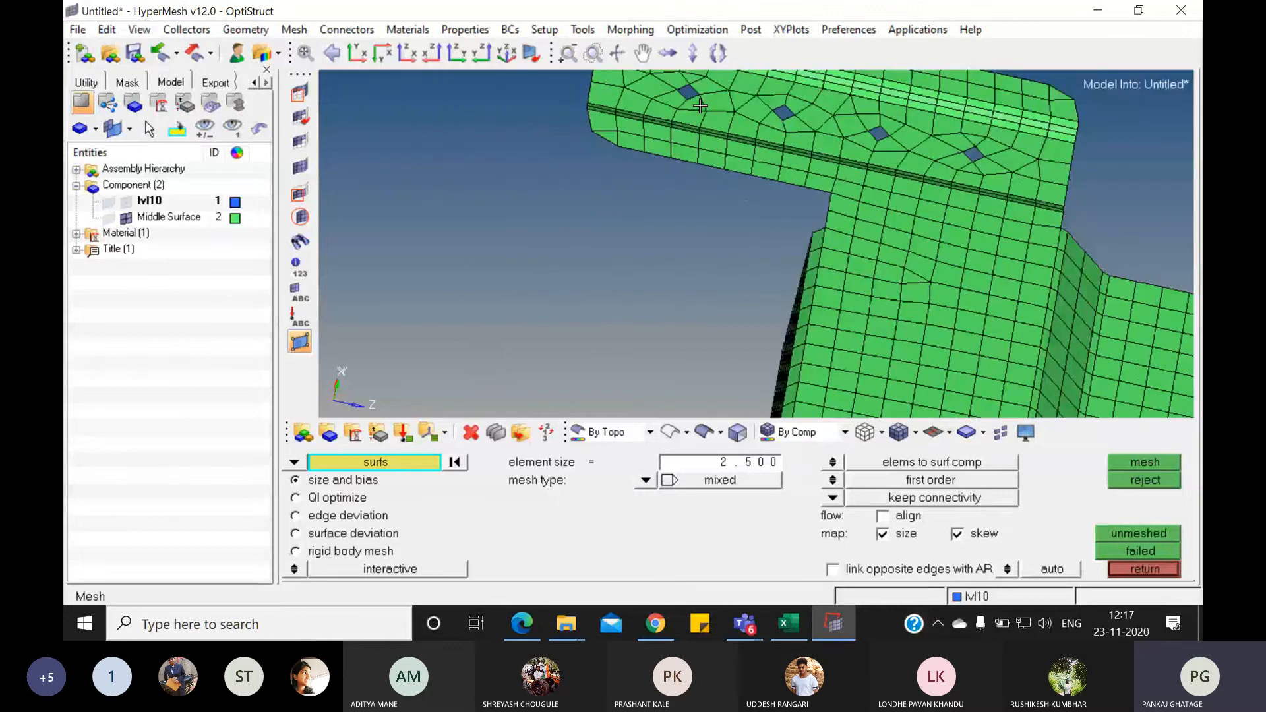
scroll(700, 106, "down", 2)
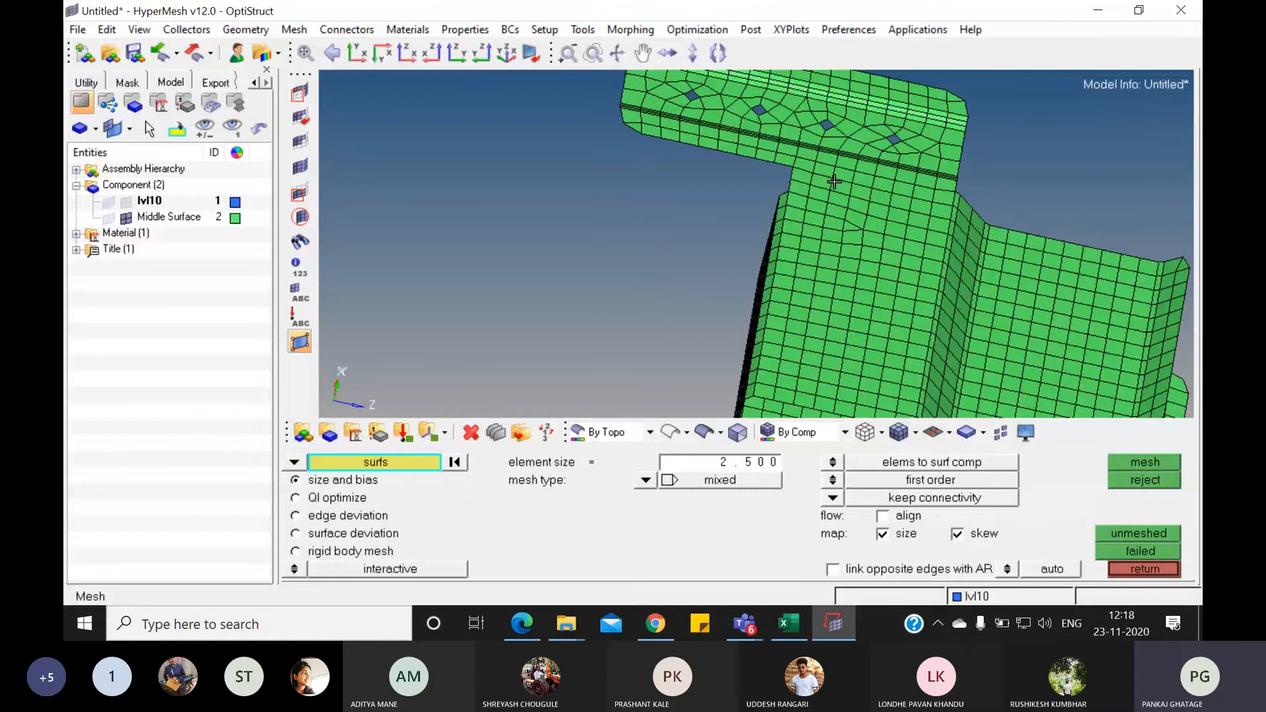
scroll(841, 259, "down", 3, "ctrl")
mouse_move(840, 255)
left_mouse_down("ctrl")
mouse_move(840, 202)
mouse_move(832, 275)
mouse_move(817, 210)
left_mouse_up("ctrl")
scroll(658, 327, "up", 3, "ctrl")
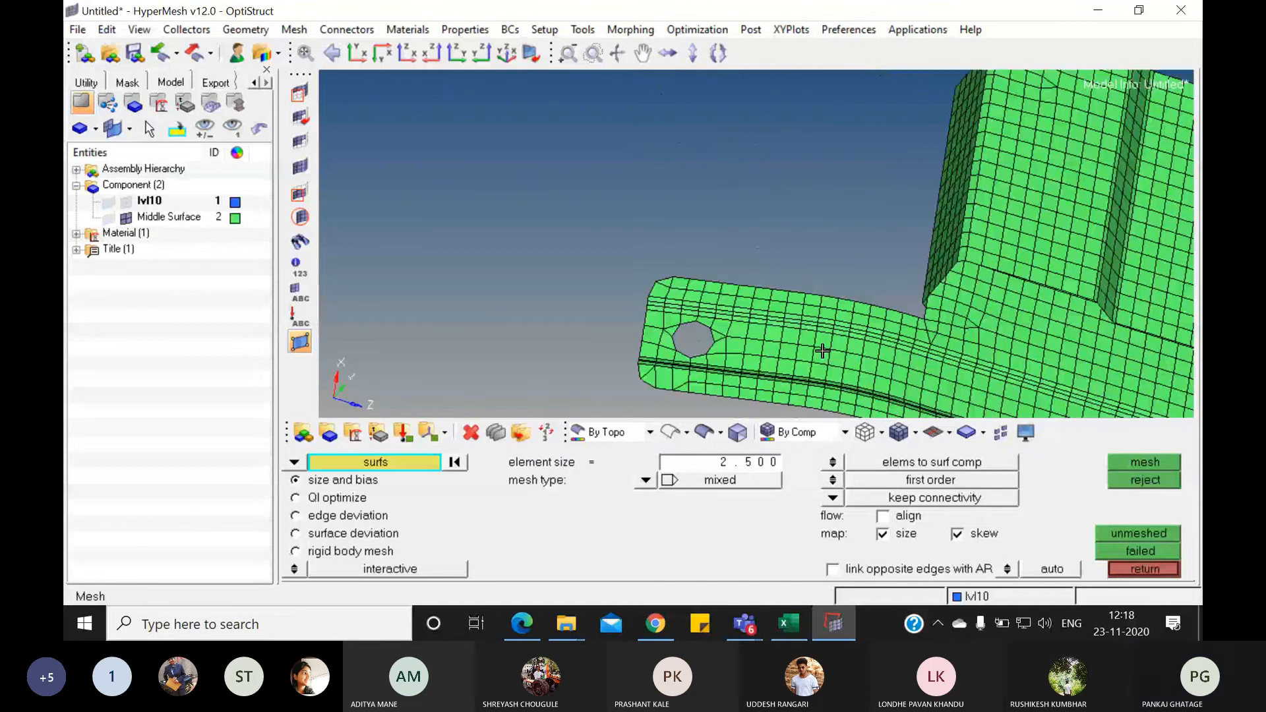
- Examine the mesh around the lower arm's hole, along its bends and where the arm meets the raised section
left_click_drag(822, 351, 742, 299, "ctrl")
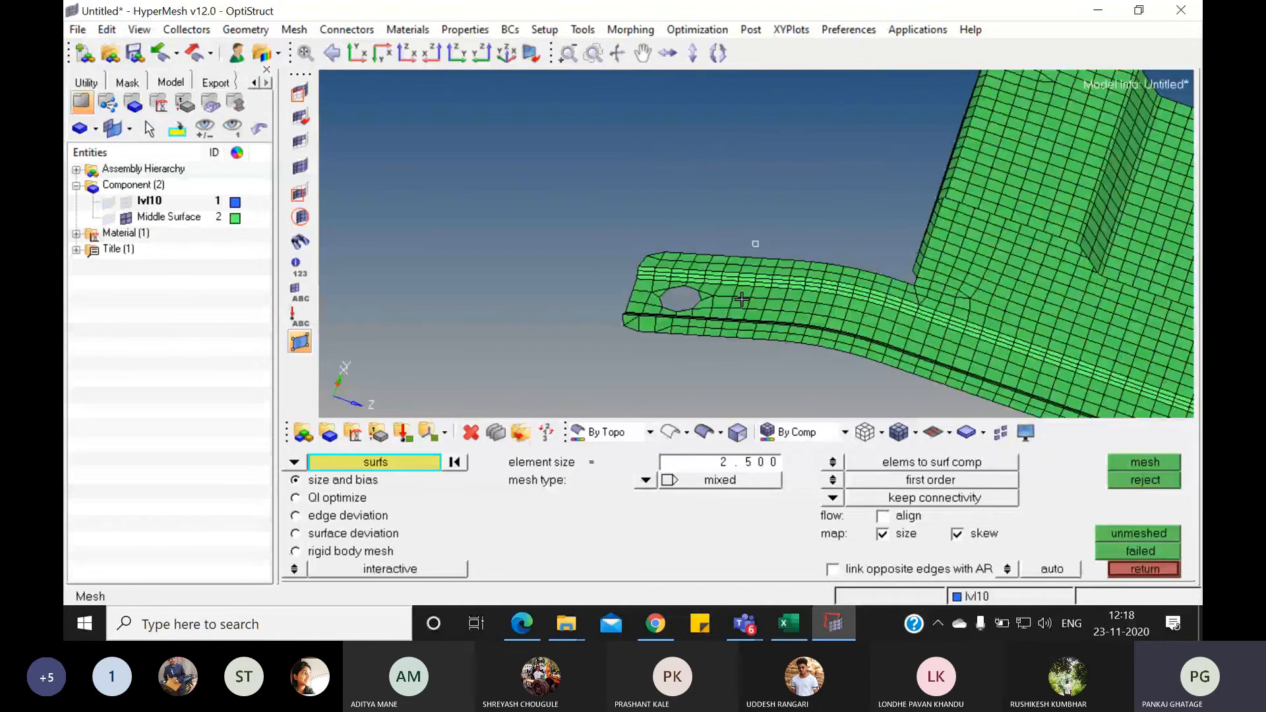
scroll(742, 298, "down", 5)
scroll(742, 298, "up", 10)
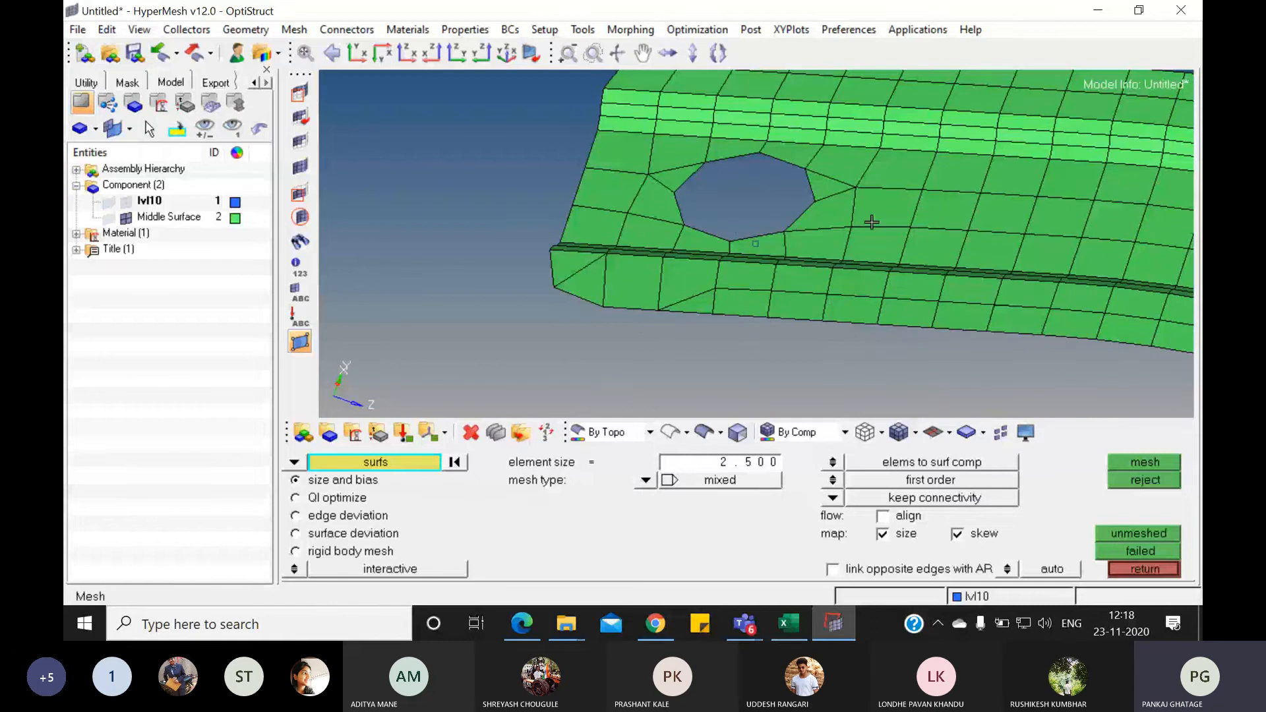
scroll(871, 222, "down", 10, "ctrl")
left_click_drag(986, 228, 942, 226, "ctrl")
scroll(902, 214, "up", 5, "ctrl")
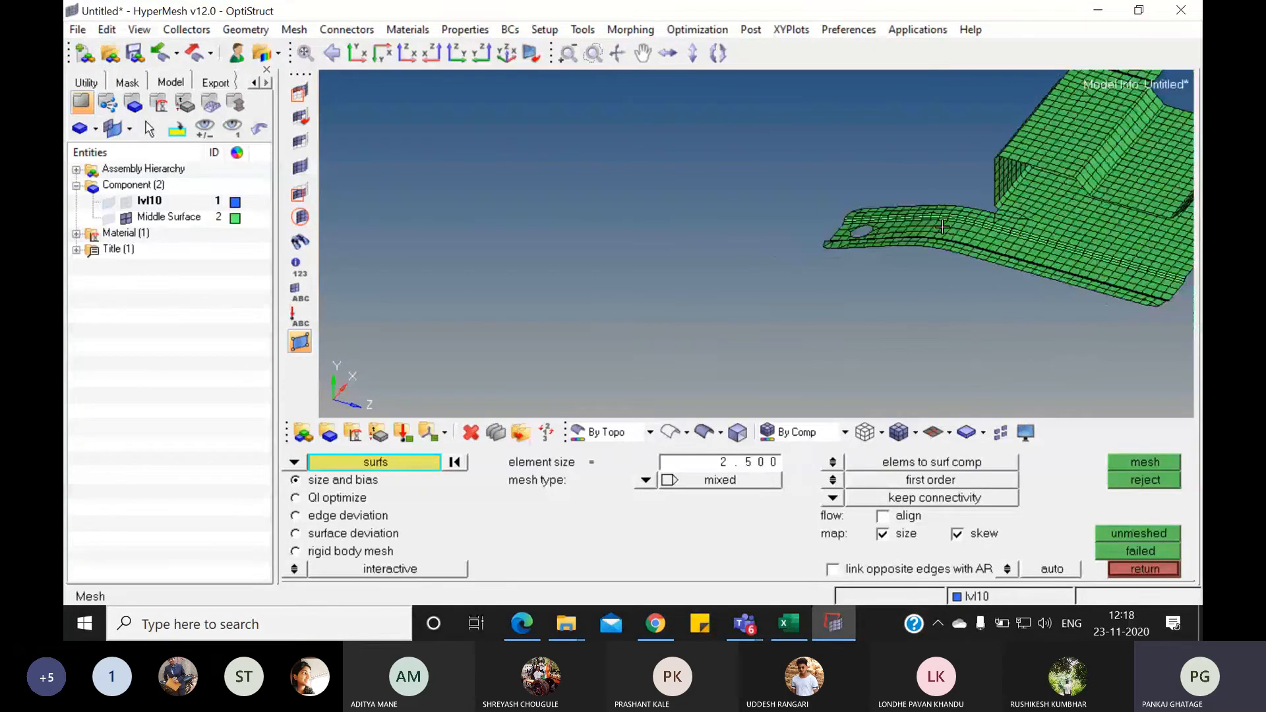
scroll(963, 214, "up", 3)
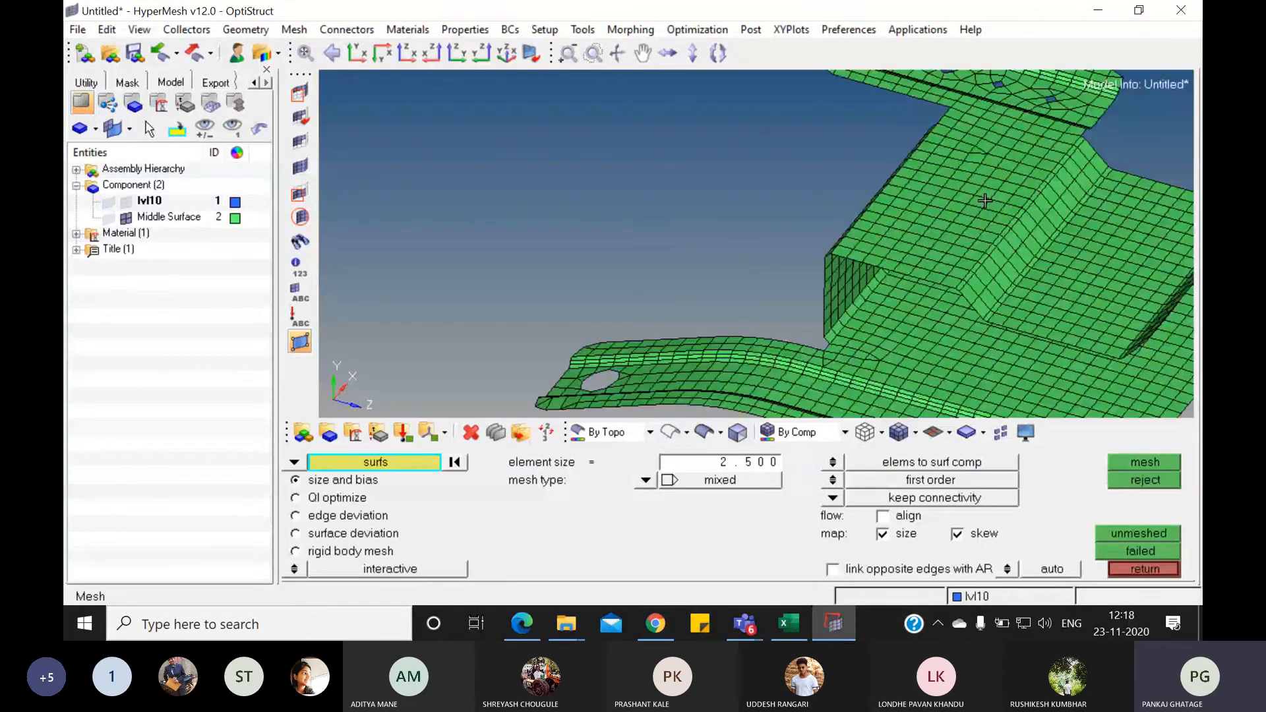
scroll(984, 201, "down", 3)
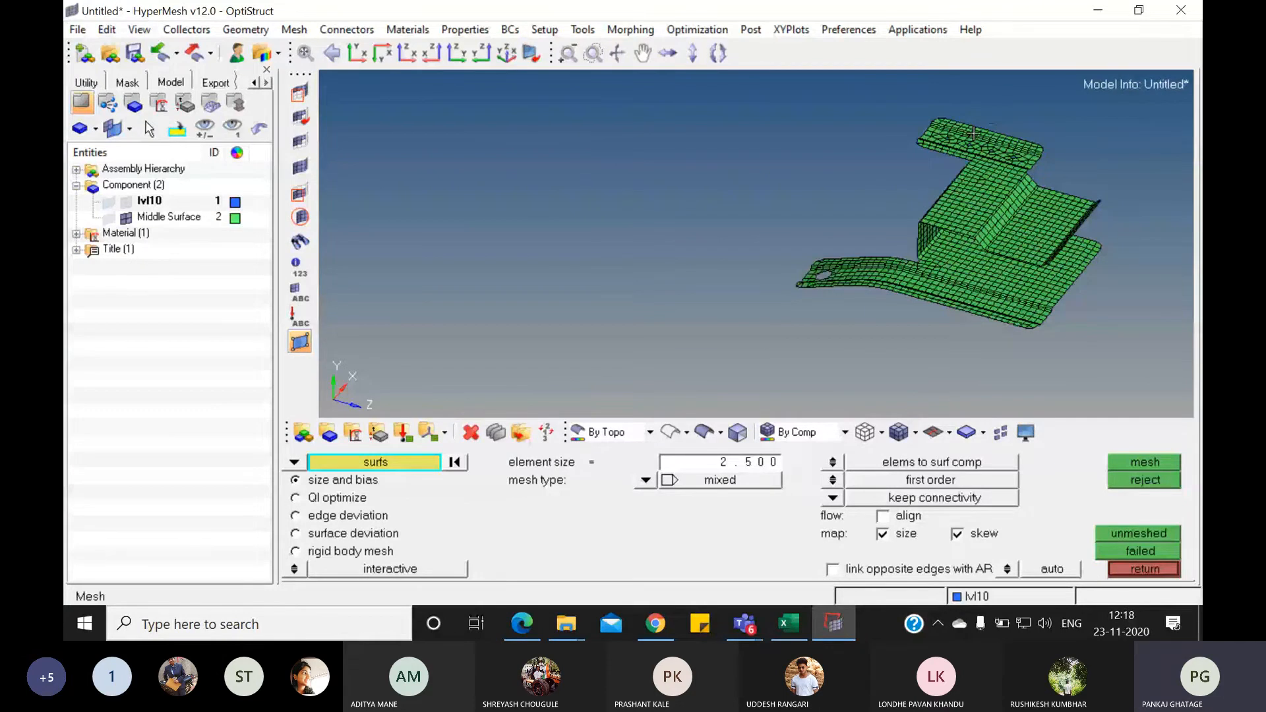
scroll(976, 217, "up", 3)
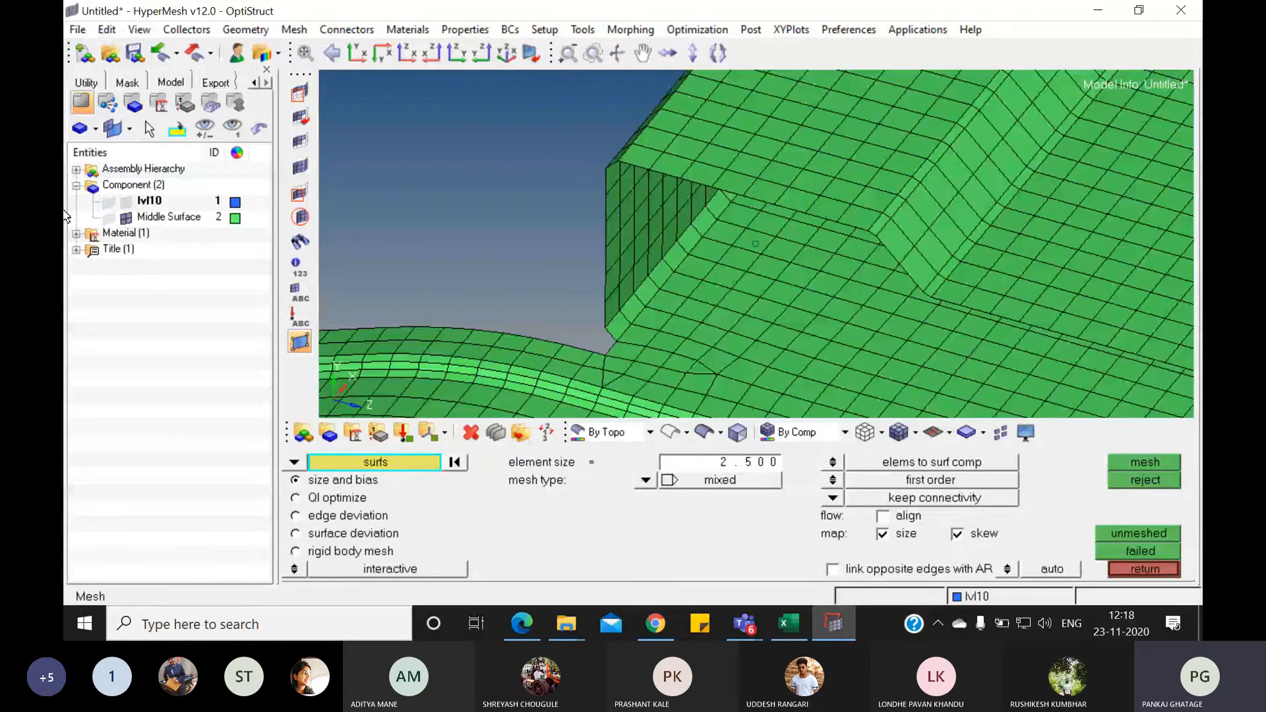
- Show the Middle Surface geometry over its elements and examine the raised section's bends and corners from several sides
left_click(108, 218)
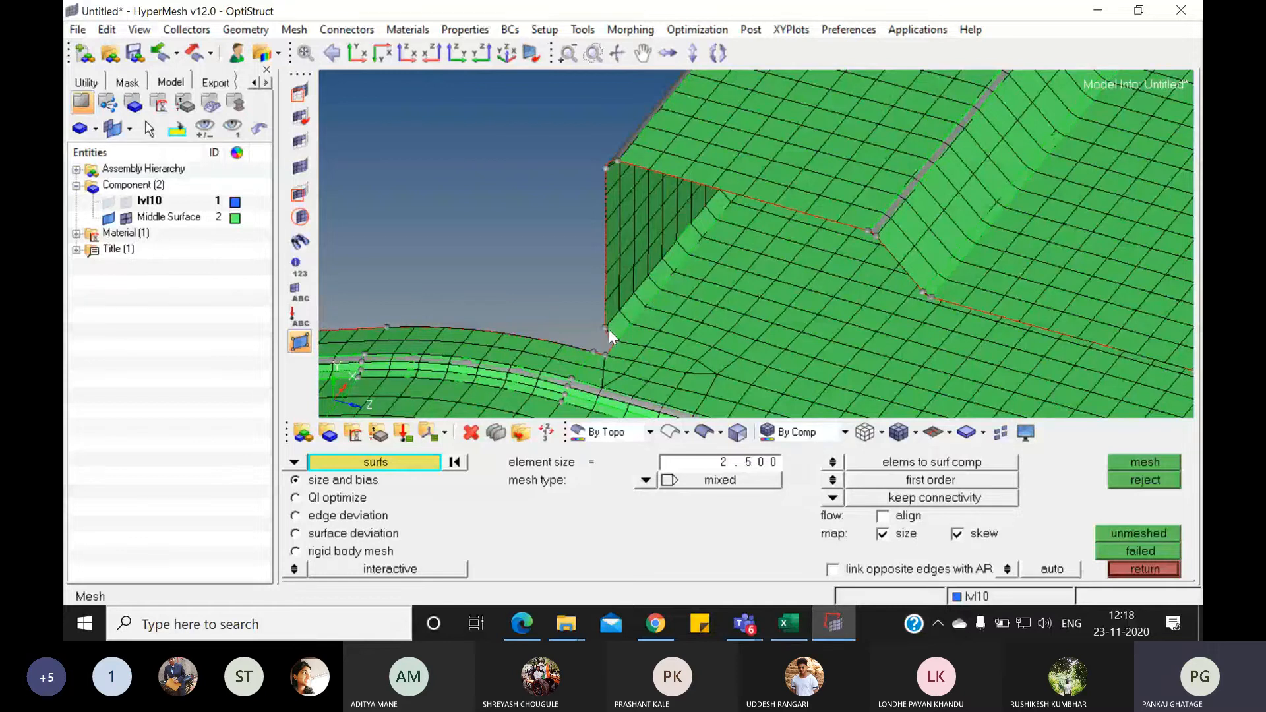
mouse_move(673, 264)
left_mouse_down("ctrl")
mouse_move(794, 211)
mouse_move(892, 228)
mouse_move(934, 167)
mouse_move(833, 157)
left_mouse_up("ctrl")
scroll(923, 171, "up", 3, "ctrl")
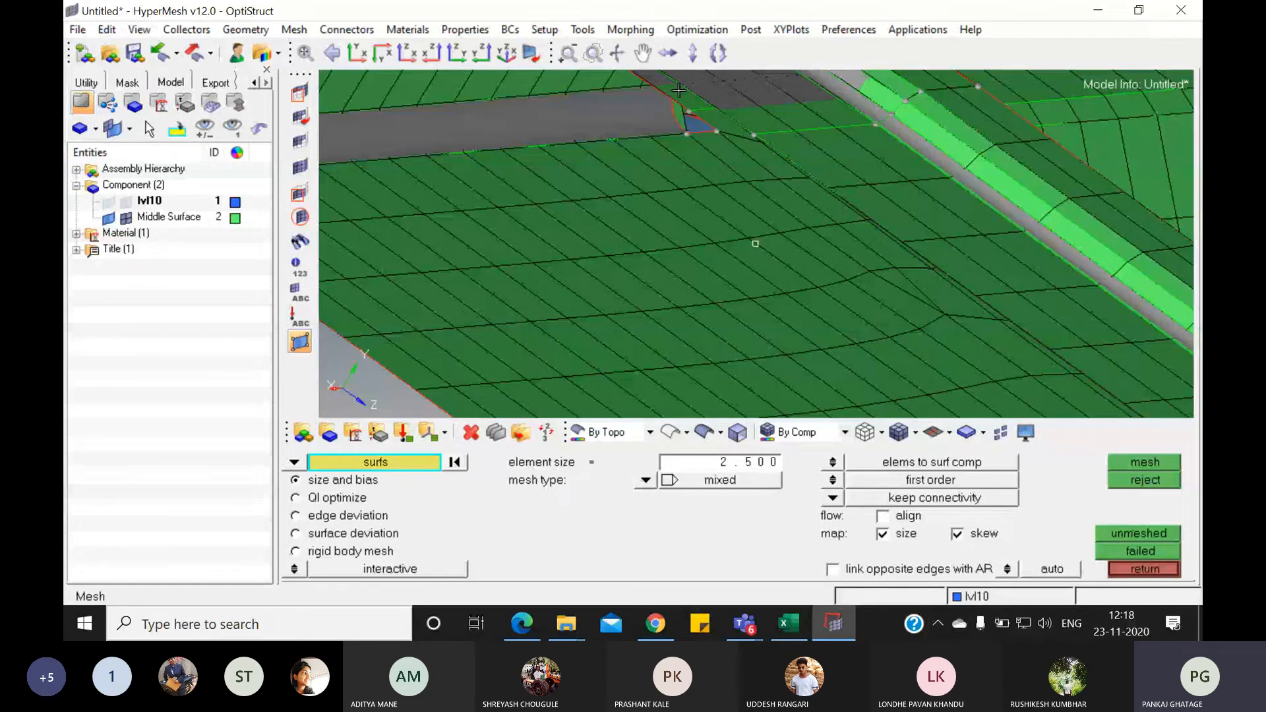
left_click_drag(682, 132, 620, 204, "ctrl")
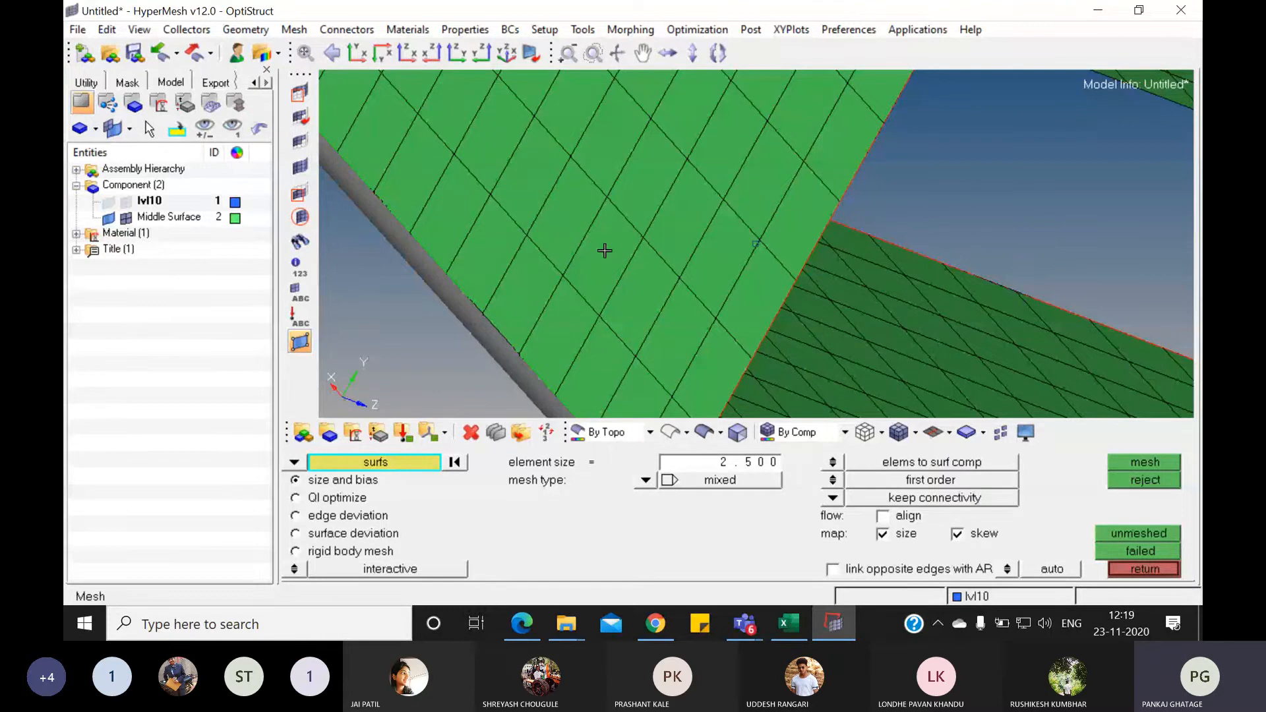
scroll(610, 264, "down", 5)
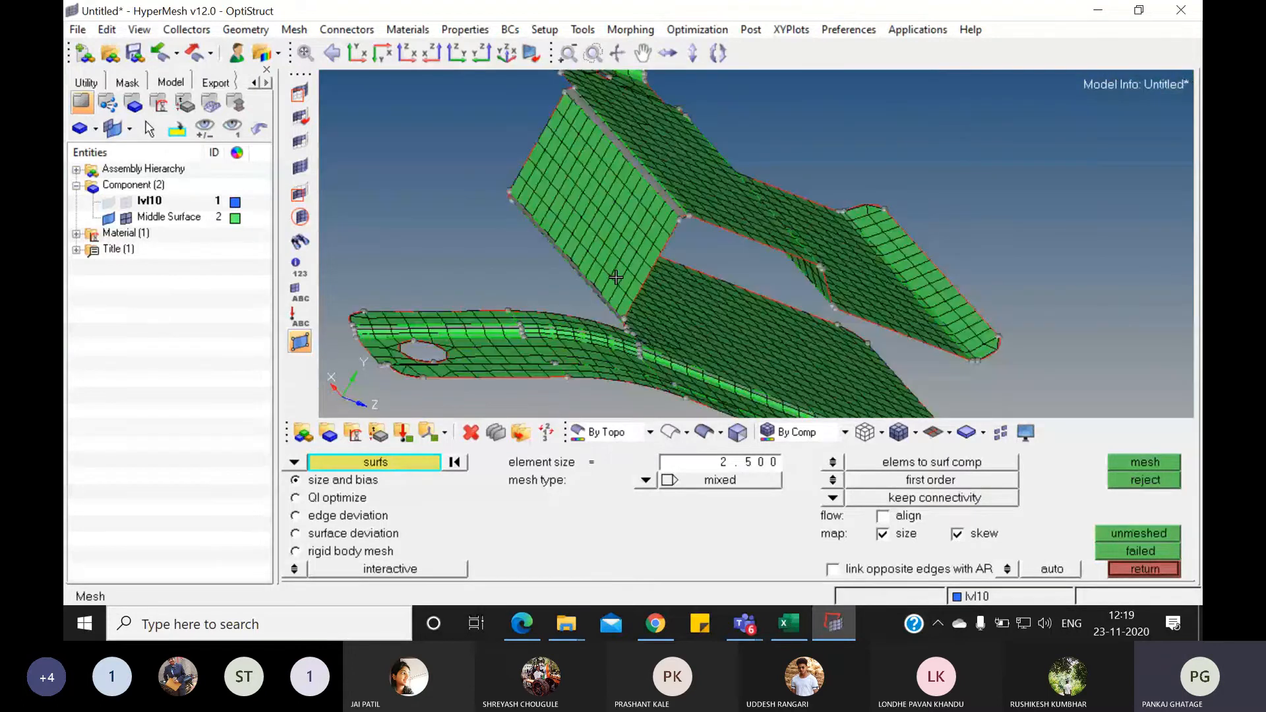
left_click_drag(616, 278, 521, 262, "ctrl")
- Leave the automesh tool and start a new empty model, discarding all current model data
left_click(1129, 570)
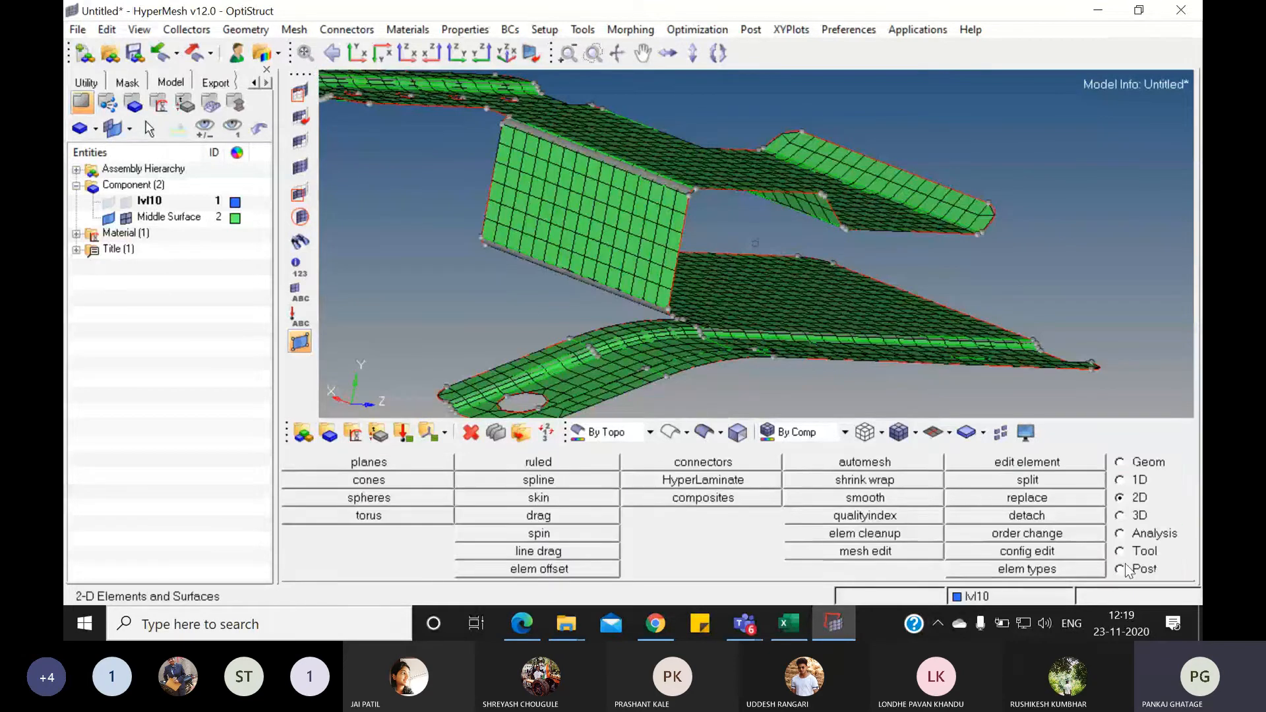
left_click(471, 433)
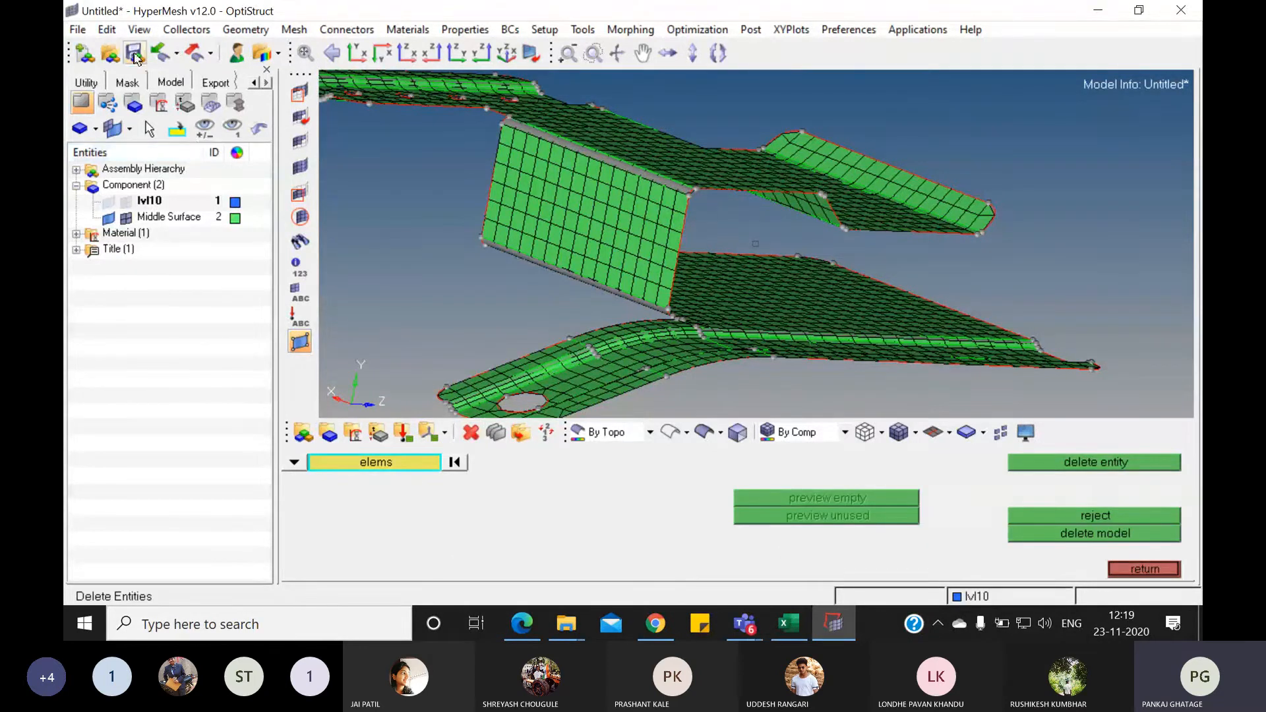
left_click(78, 30)
left_click(99, 51)
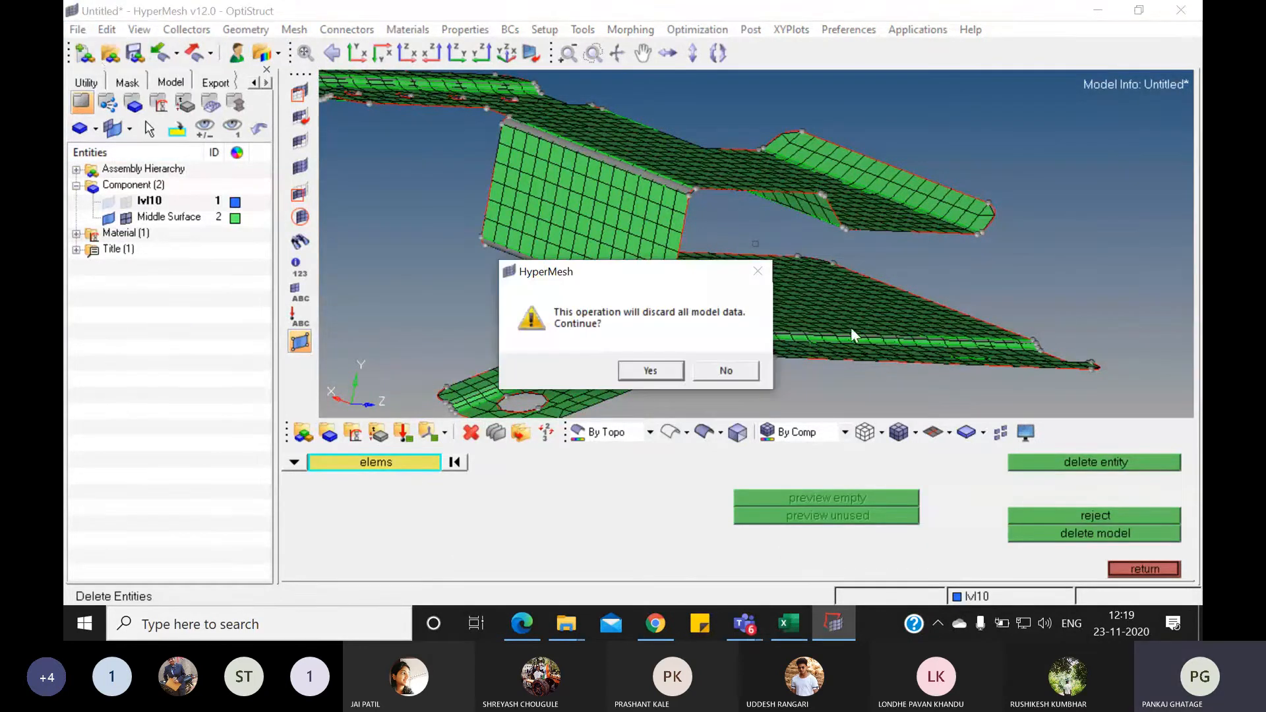
left_click(679, 372)
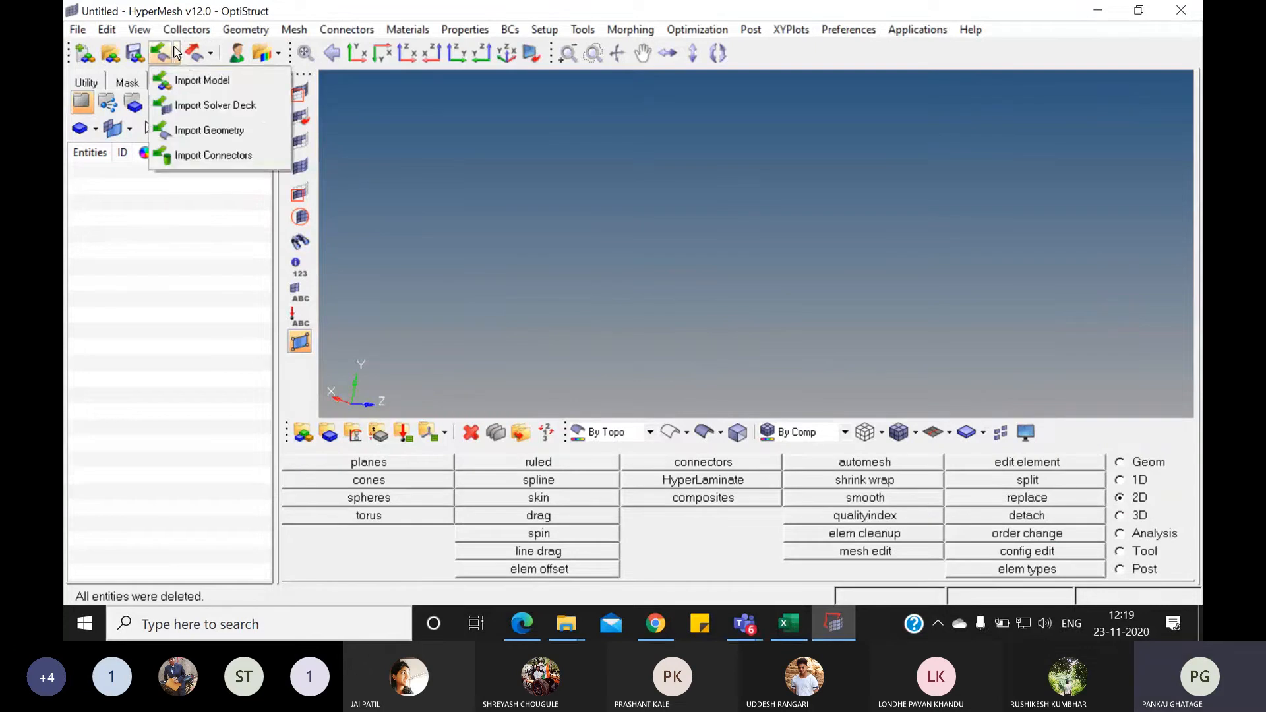
- Import the bracket model from the Hypermesh Data folder again, fit it in view and shade its geometry
left_click(195, 79)
left_click(178, 196)
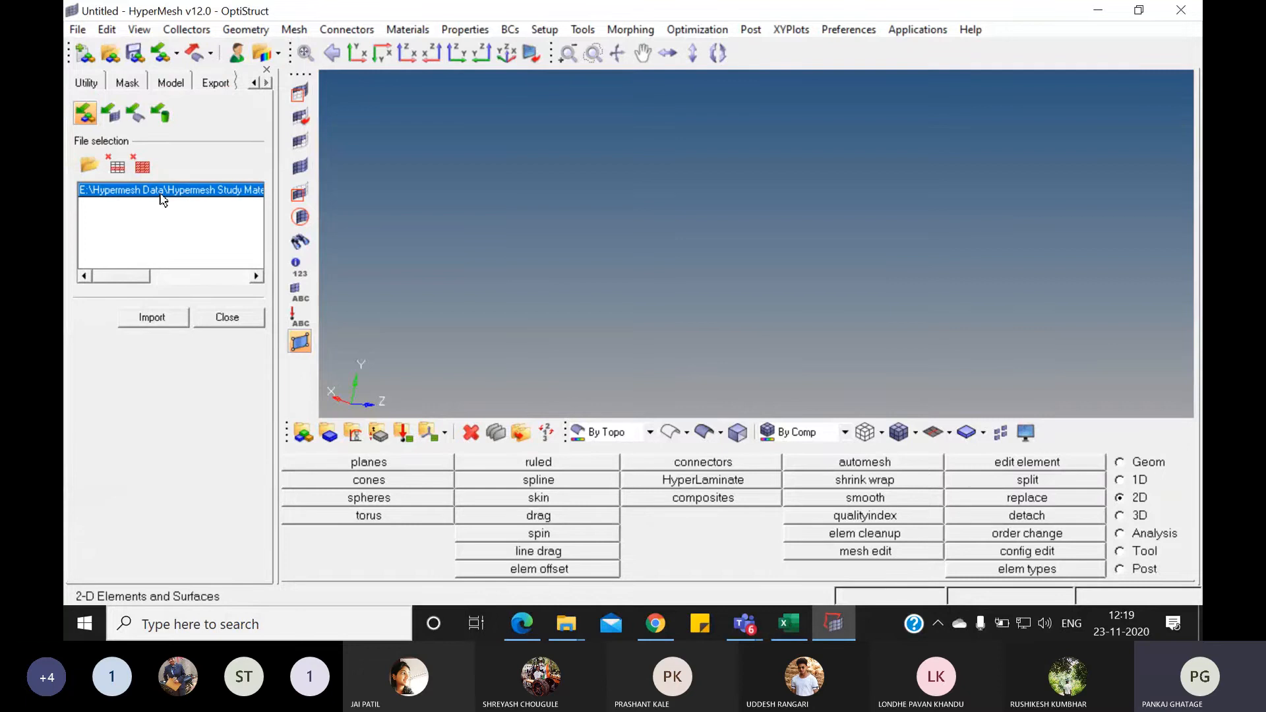
left_click(171, 319)
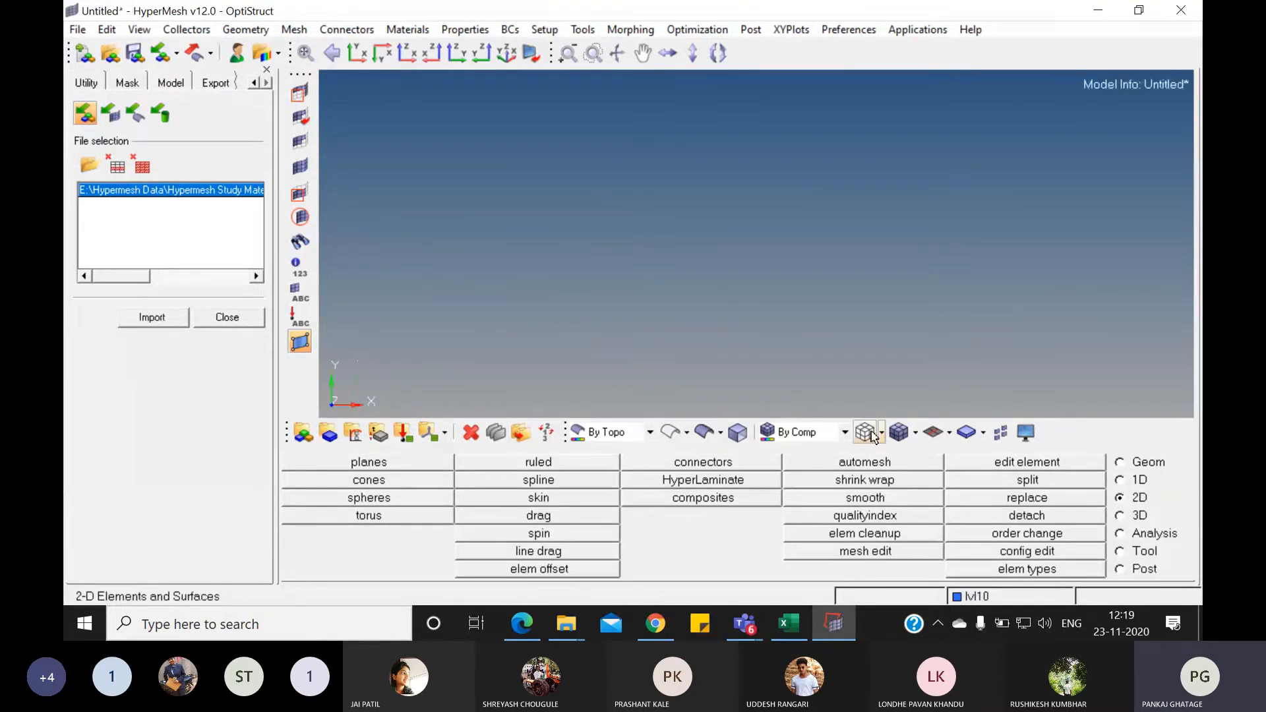
left_click(303, 52)
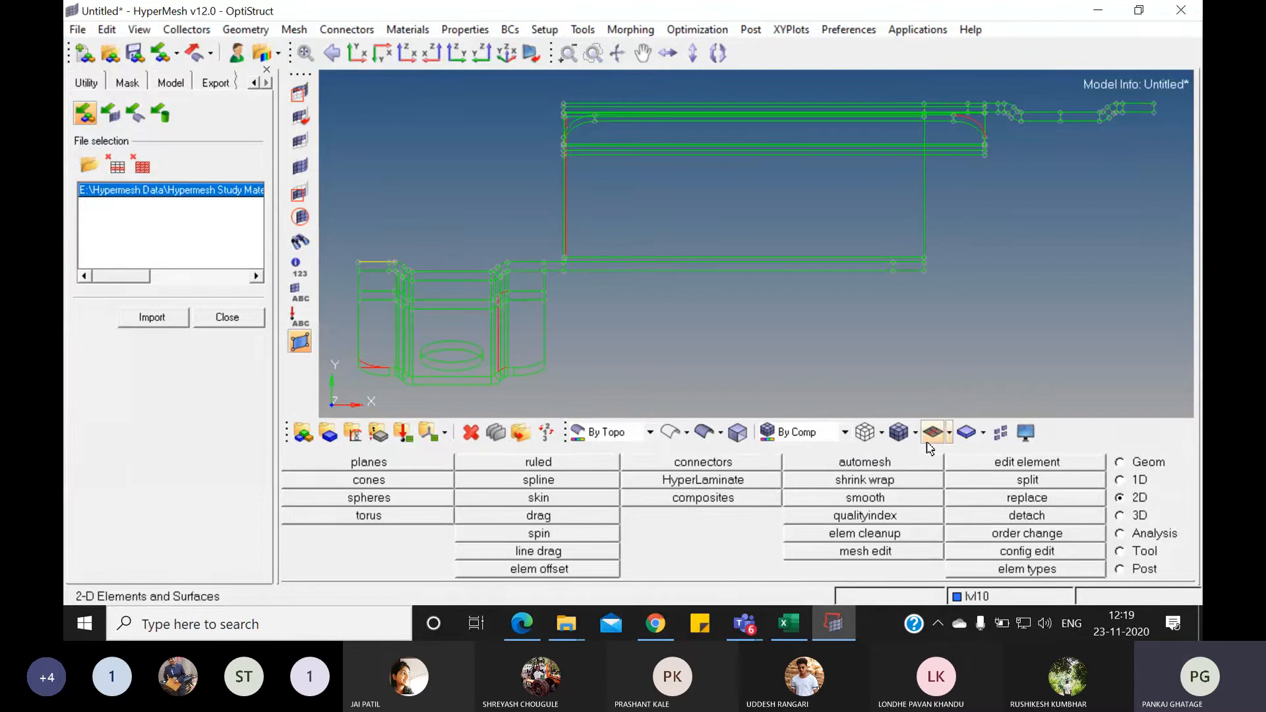
left_click(739, 434)
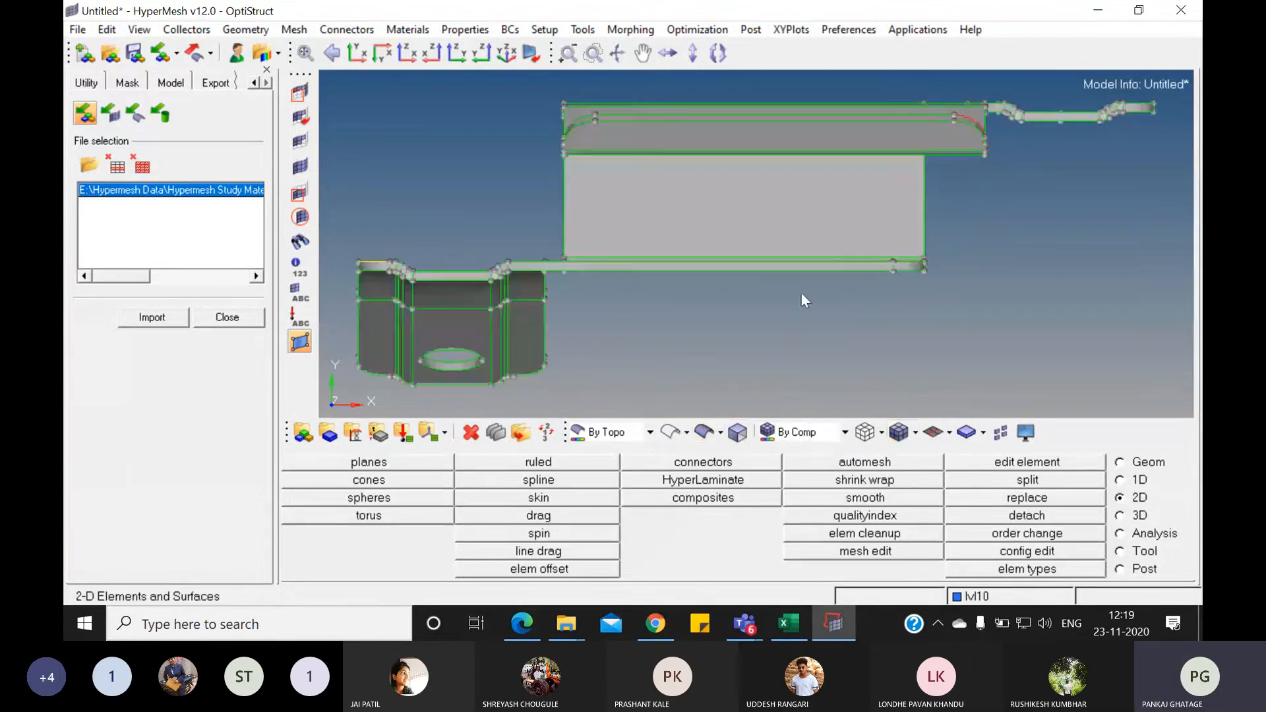
- Inspect the imported bracket's edges coloured by topology, focusing on the free edges at the lower arm's end
mouse_move(813, 289)
left_mouse_down("ctrl")
mouse_move(801, 230)
mouse_move(851, 244)
mouse_move(874, 234)
left_mouse_up("ctrl")
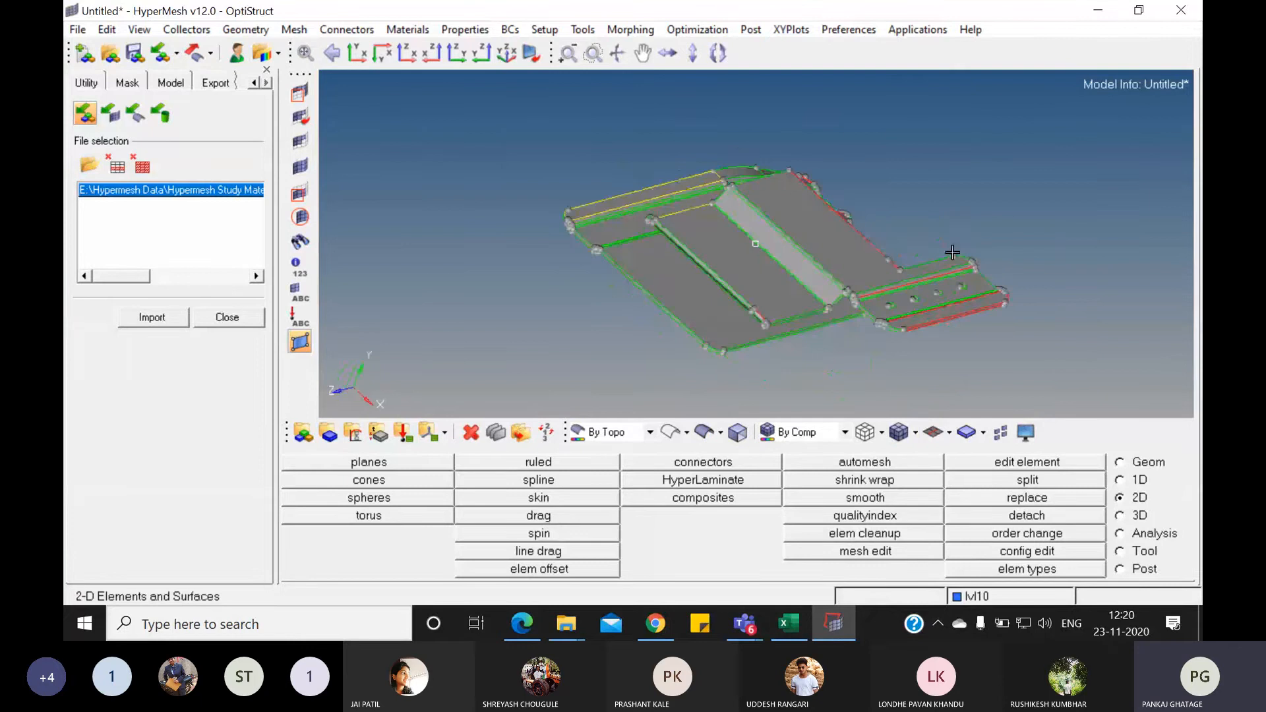
mouse_move(952, 252)
left_mouse_down("ctrl")
mouse_move(778, 270)
mouse_move(792, 317)
left_mouse_up("ctrl")
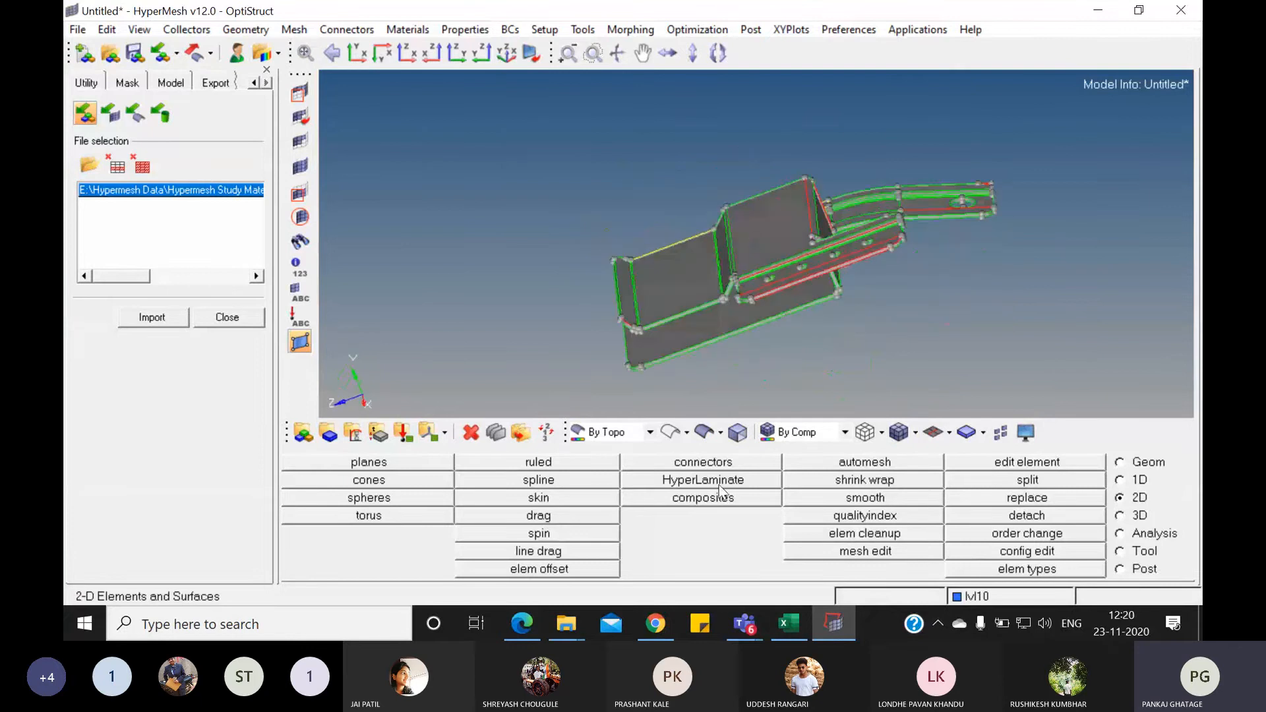
left_click(648, 432)
left_click(628, 476)
mouse_move(935, 274)
left_mouse_down("ctrl")
mouse_move(766, 320)
mouse_move(879, 297)
mouse_move(596, 235)
mouse_move(892, 340)
mouse_move(715, 365)
left_mouse_up("ctrl")
scroll(715, 364, "up", 3, "ctrl")
scroll(594, 346, "down", 2, "ctrl")
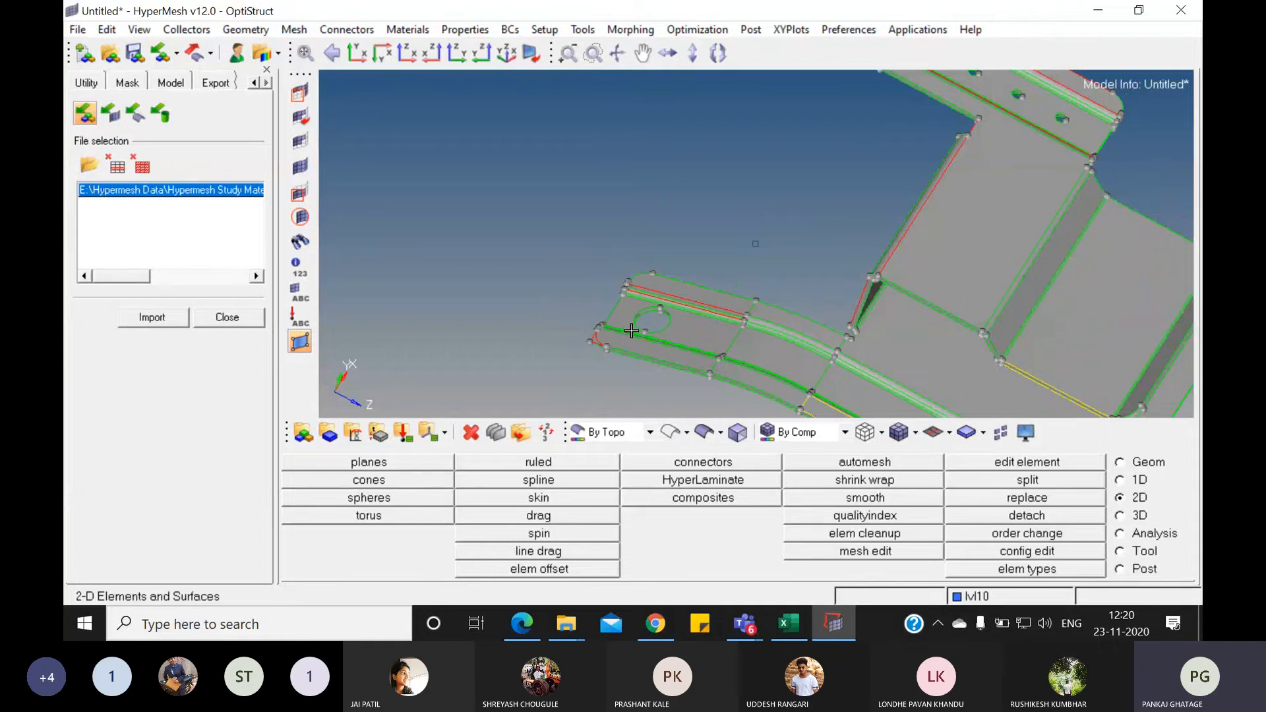
scroll(631, 333, "up", 3, "ctrl")
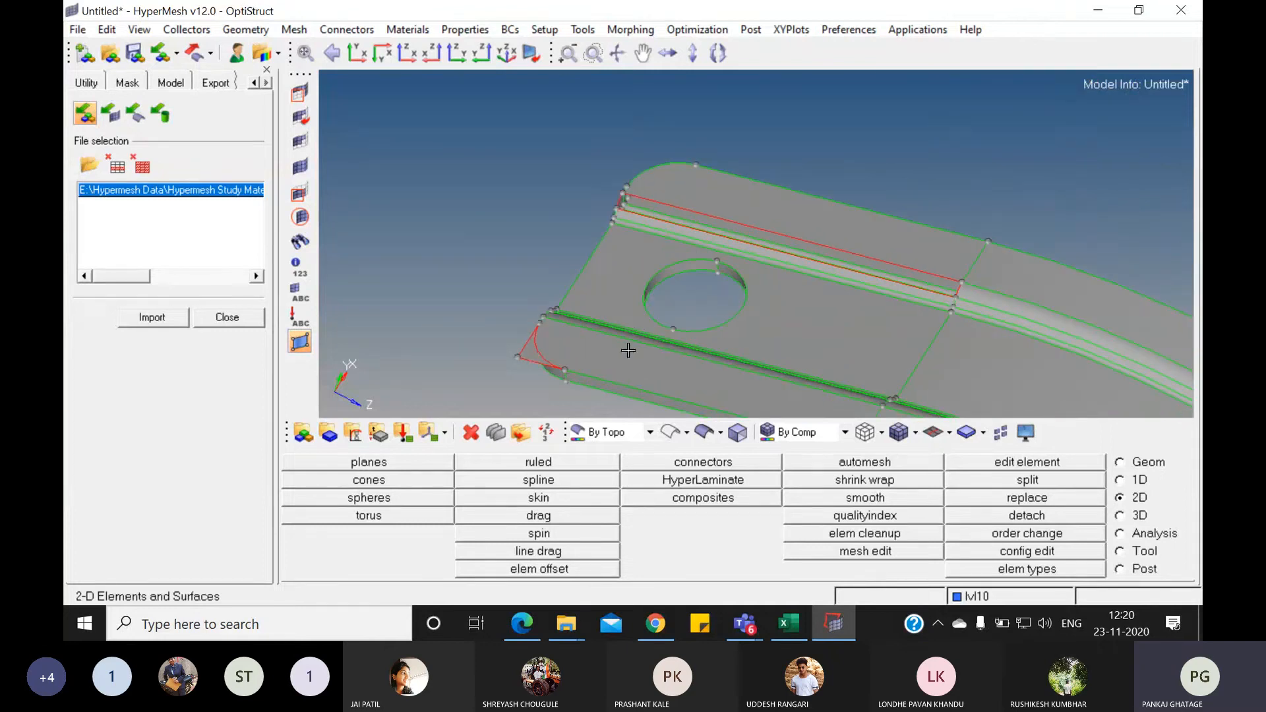
- Start the autocleanup tool and review its topology cleanup parameters without changing them
left_click(1141, 462)
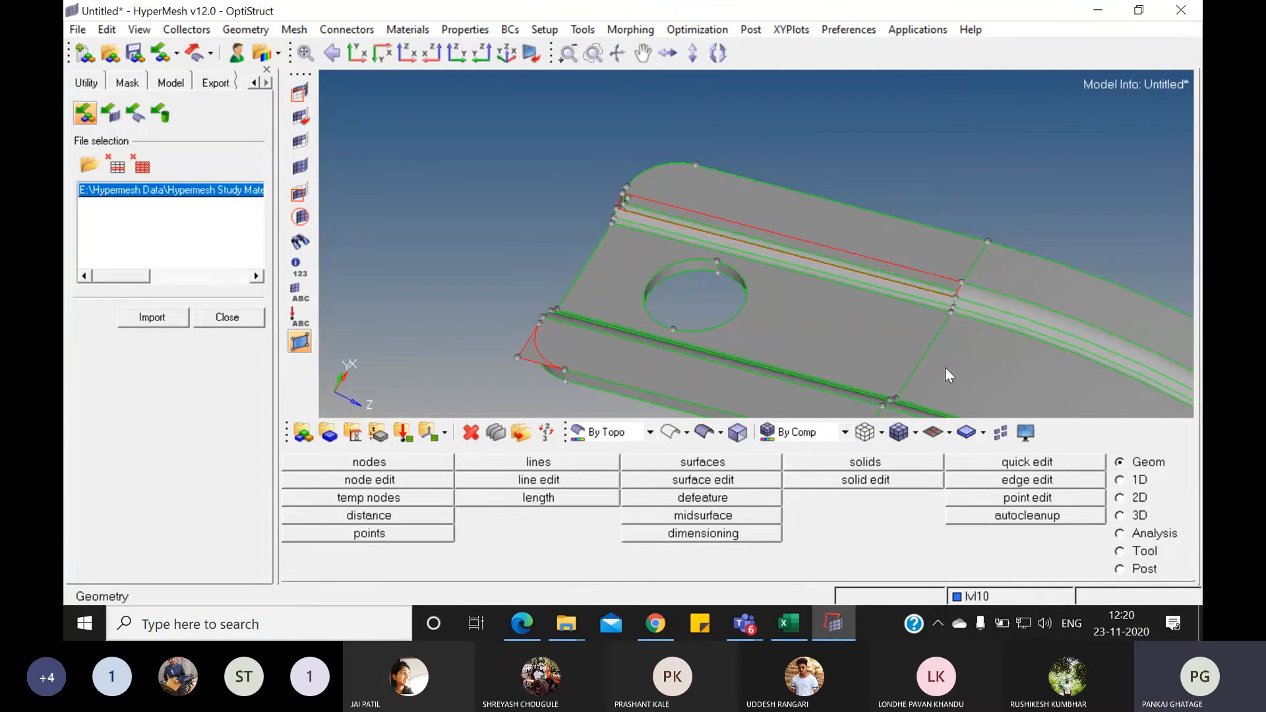
scroll(940, 354, "down", 3, "ctrl")
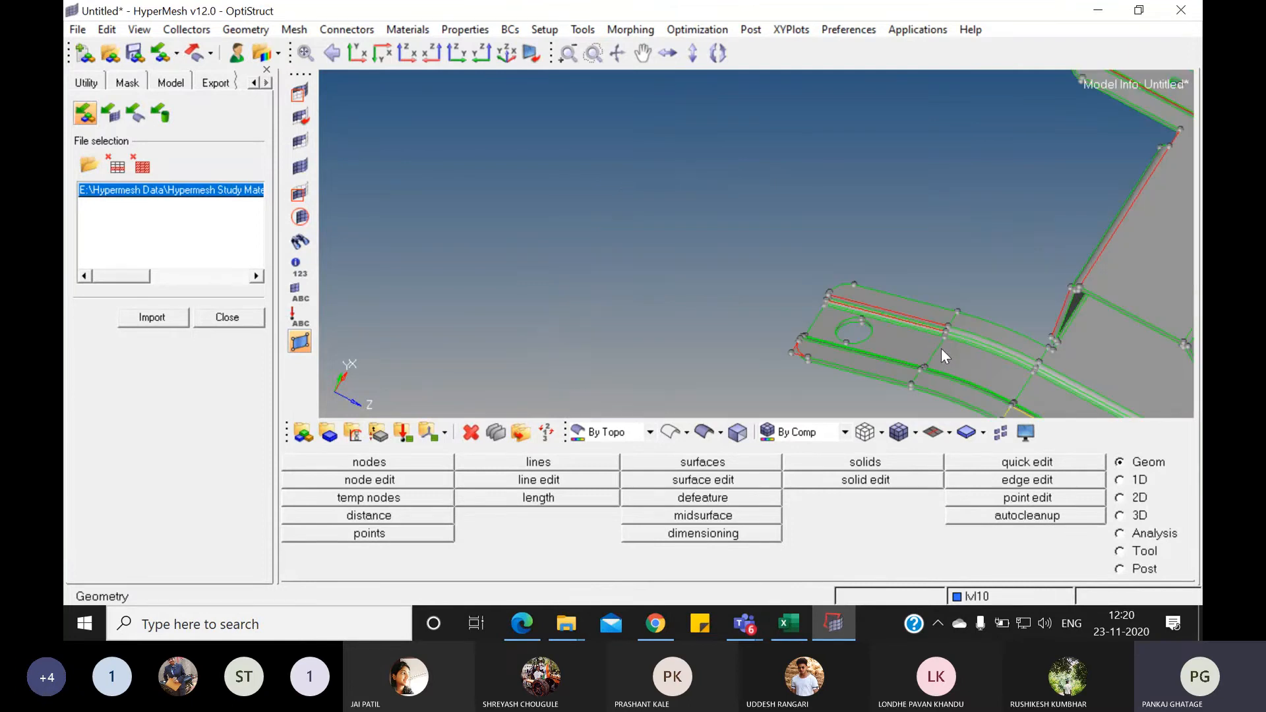
right_click_drag(940, 354, 725, 242, "ctrl")
scroll(725, 241, "down", 5)
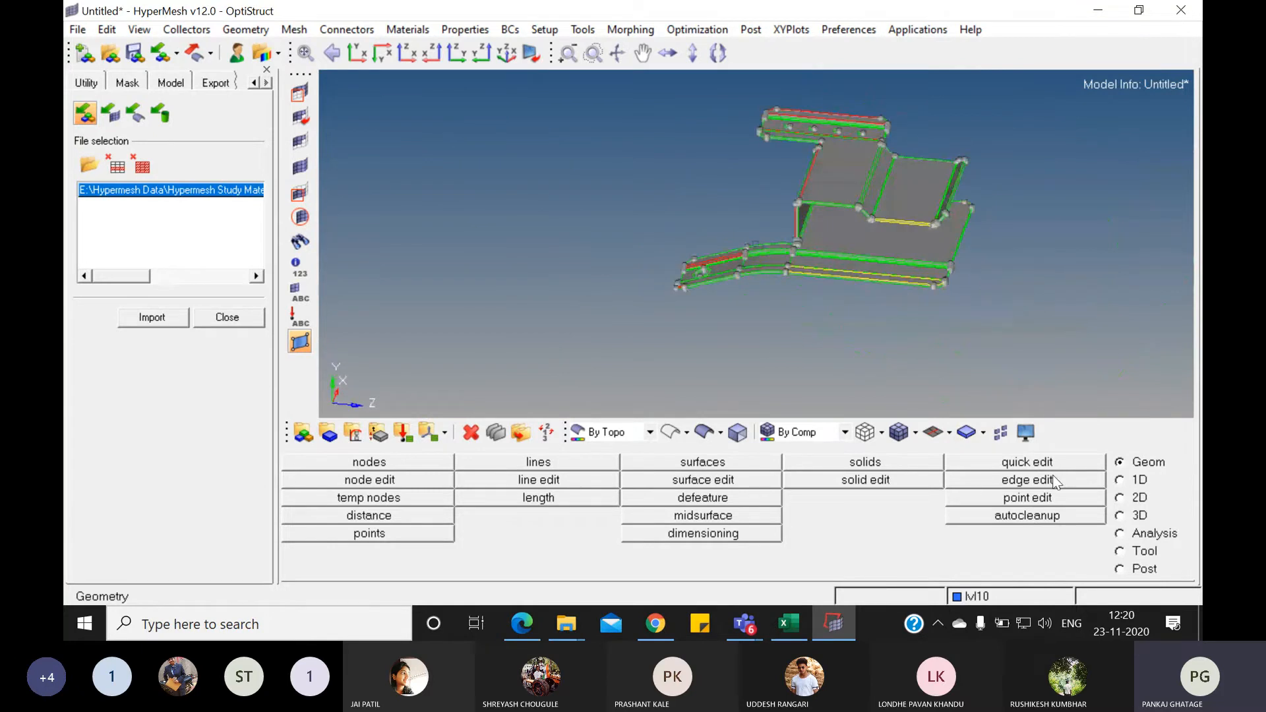
left_click(1031, 516)
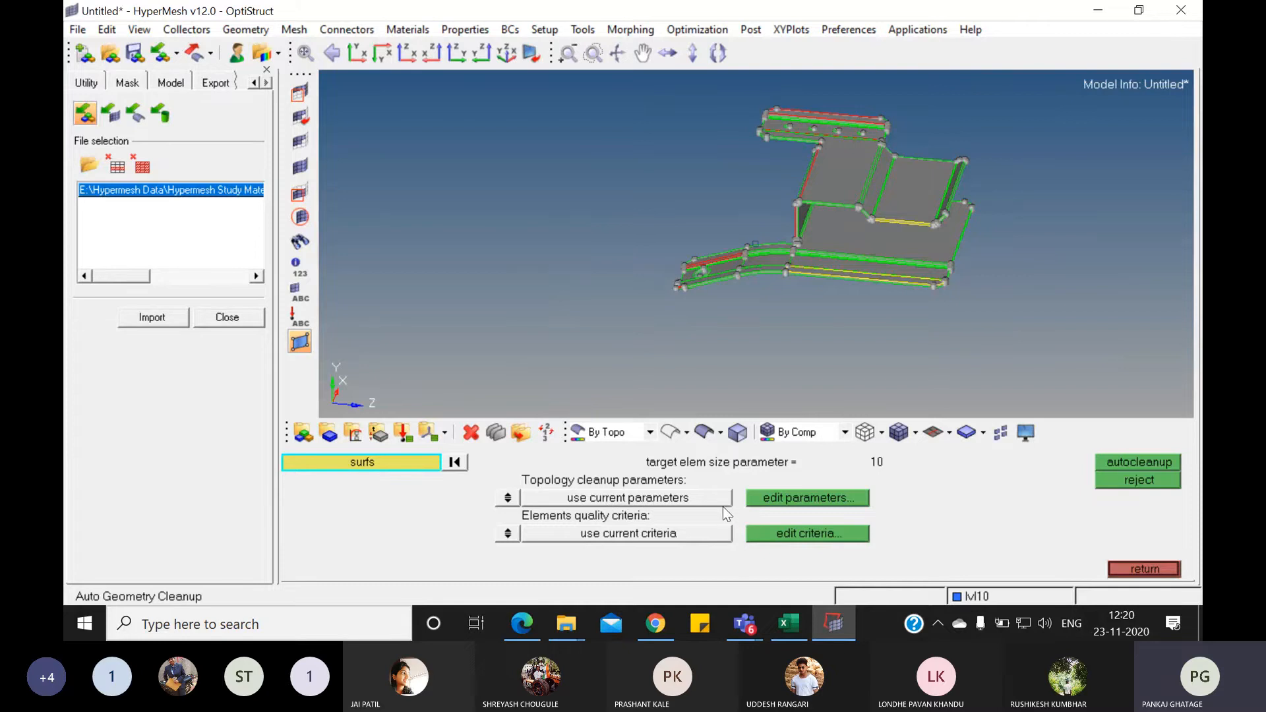
left_click(822, 498)
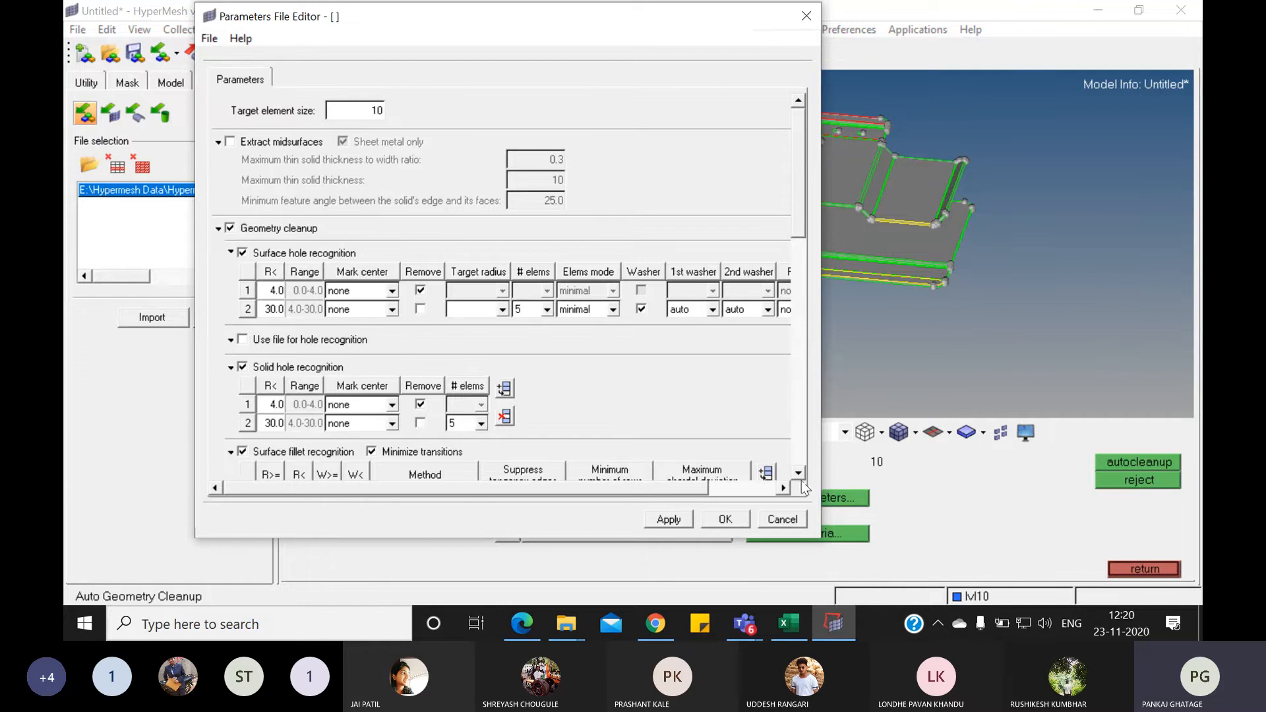
left_click(806, 15)
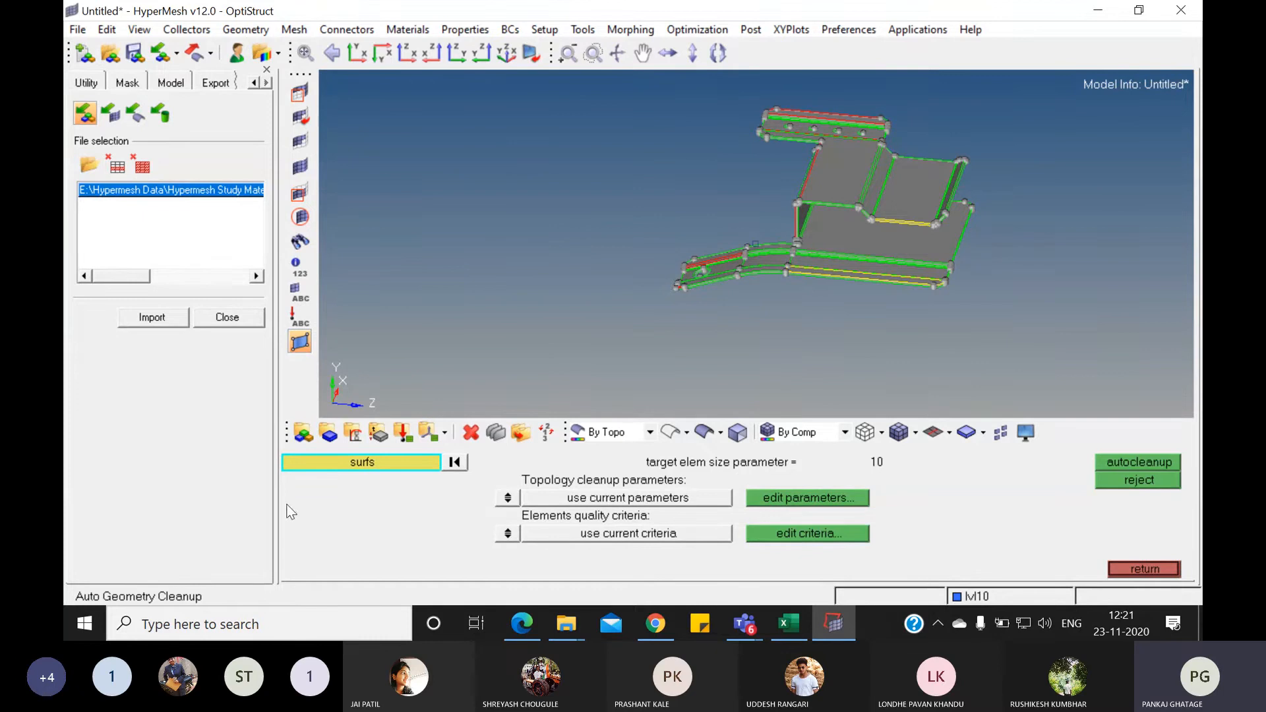
- Run autocleanup on all displayed surfaces with the current parameters and quality criteria
left_click(374, 465)
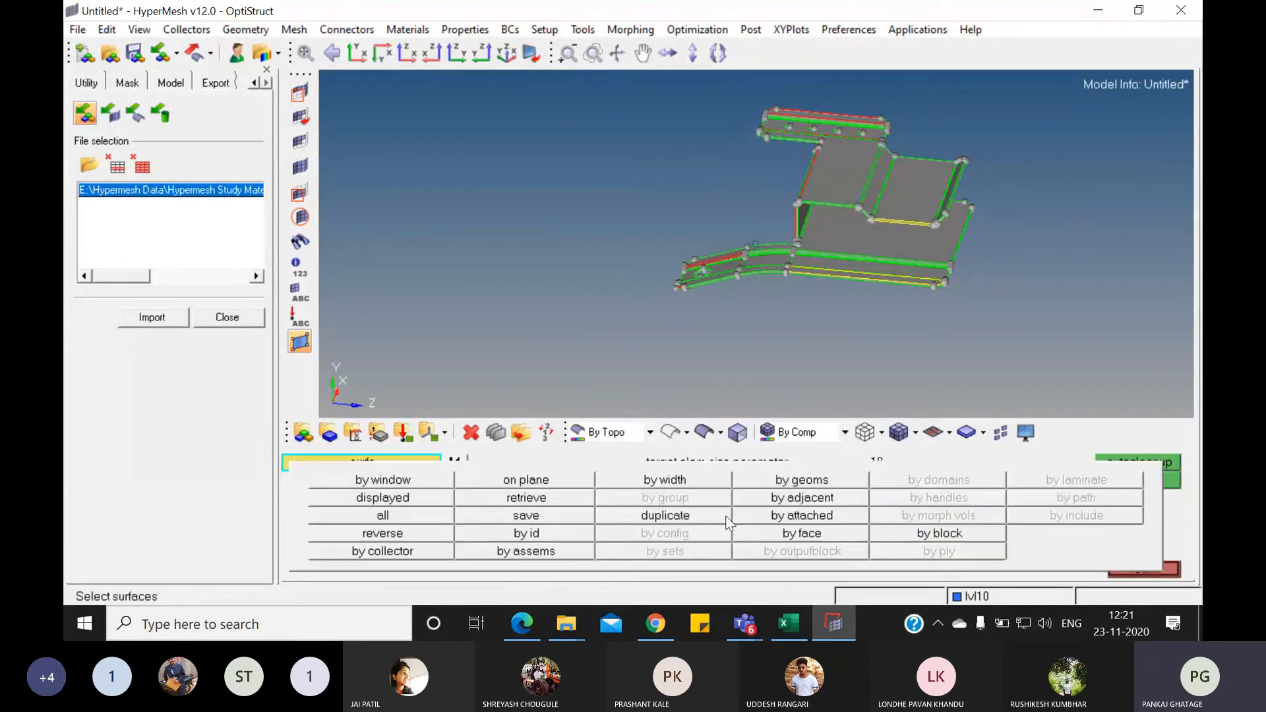
left_click(421, 497)
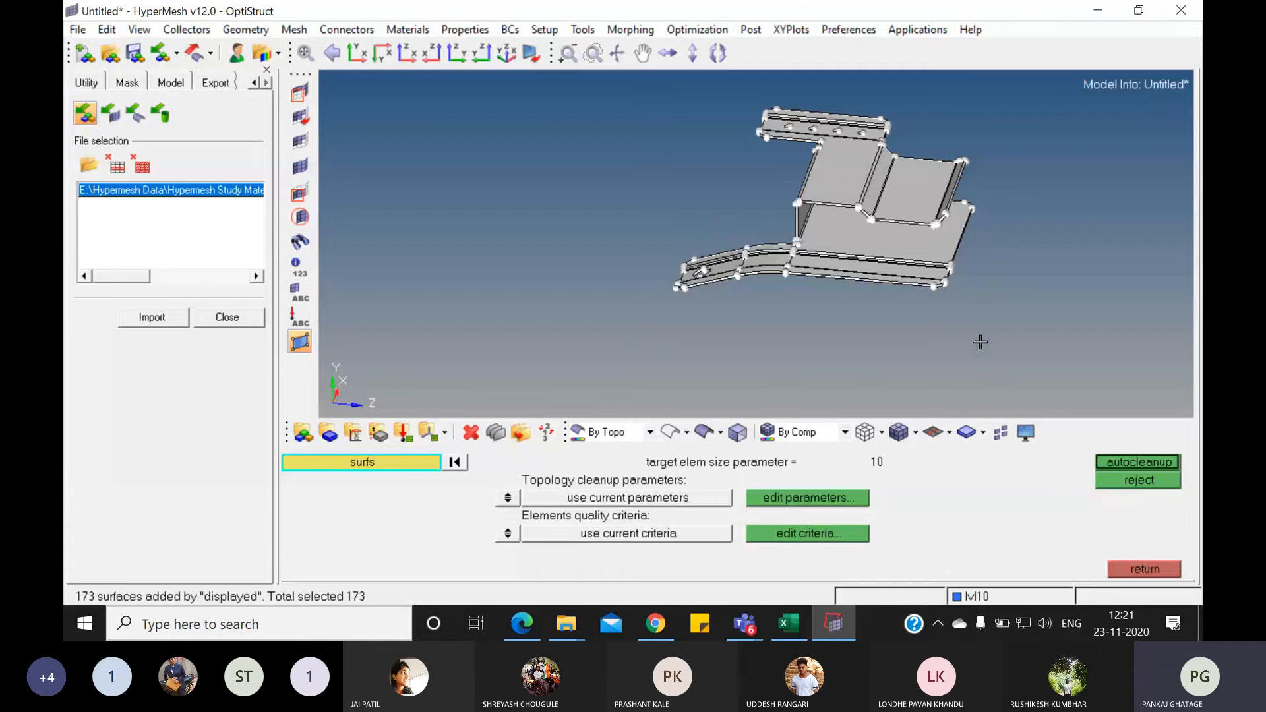
left_click(1117, 463)
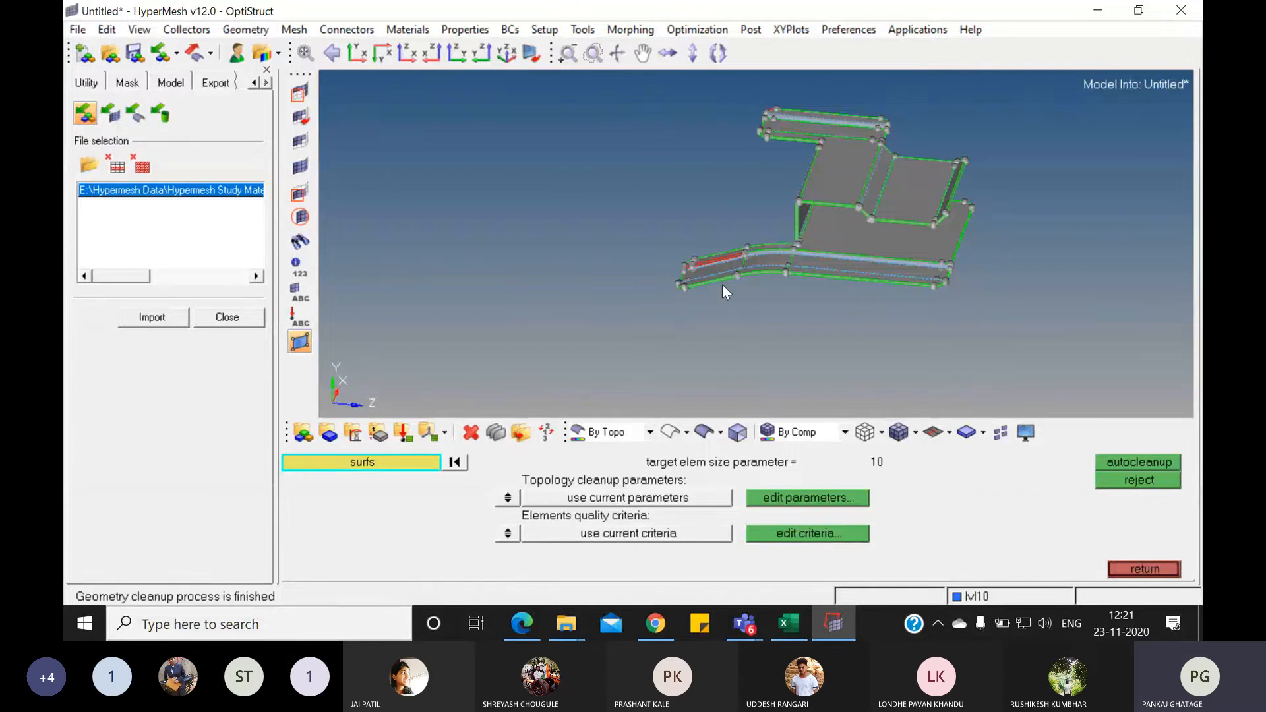
- Examine the bracket's topology edges after autocleanup, focusing on the free edges bounding the gap along the lower arm's bend
scroll(732, 259, "up", 6)
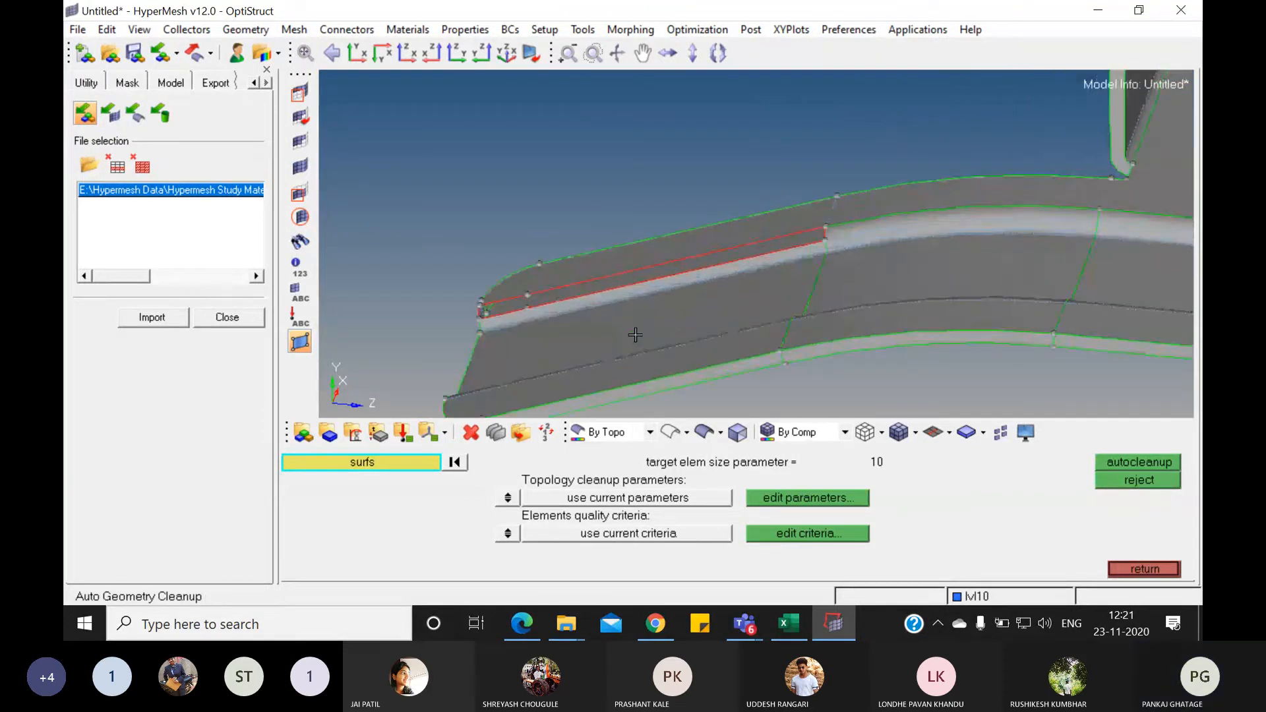
left_click_drag(635, 335, 808, 300, "ctrl")
scroll(916, 322, "up", 3, "ctrl")
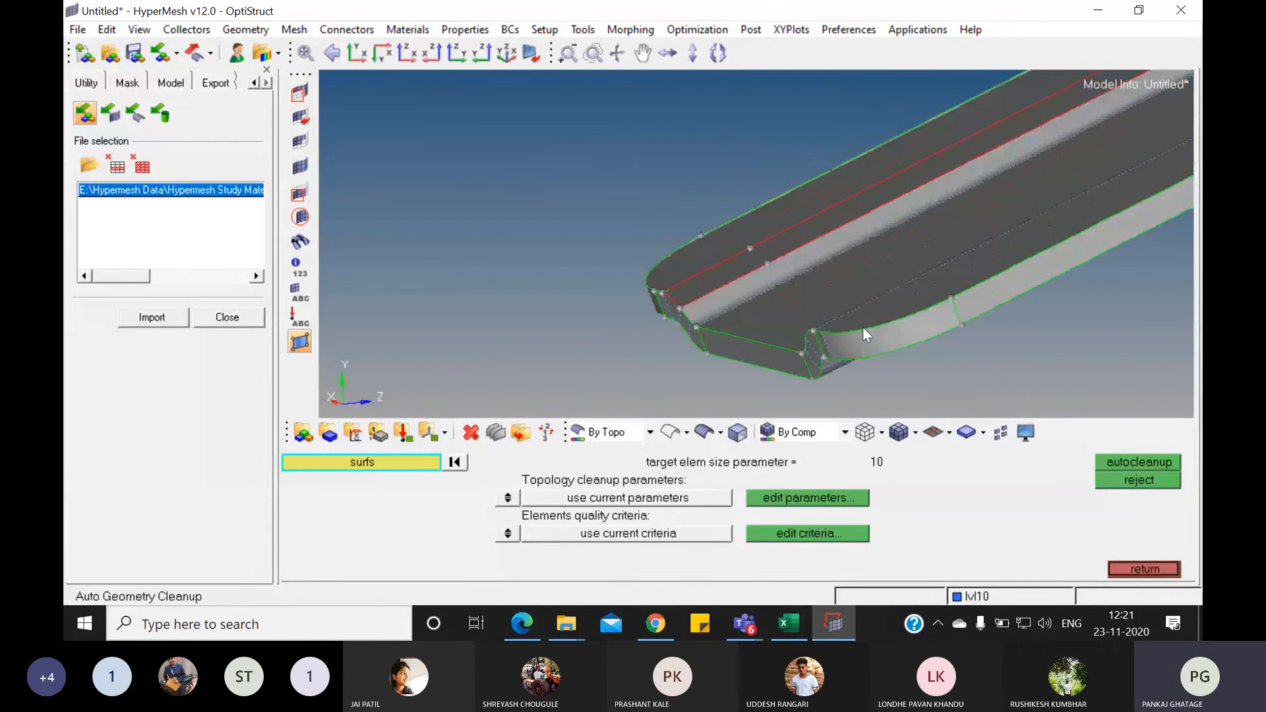
scroll(883, 334, "down", 5)
left_click_drag(997, 308, 952, 283, "ctrl")
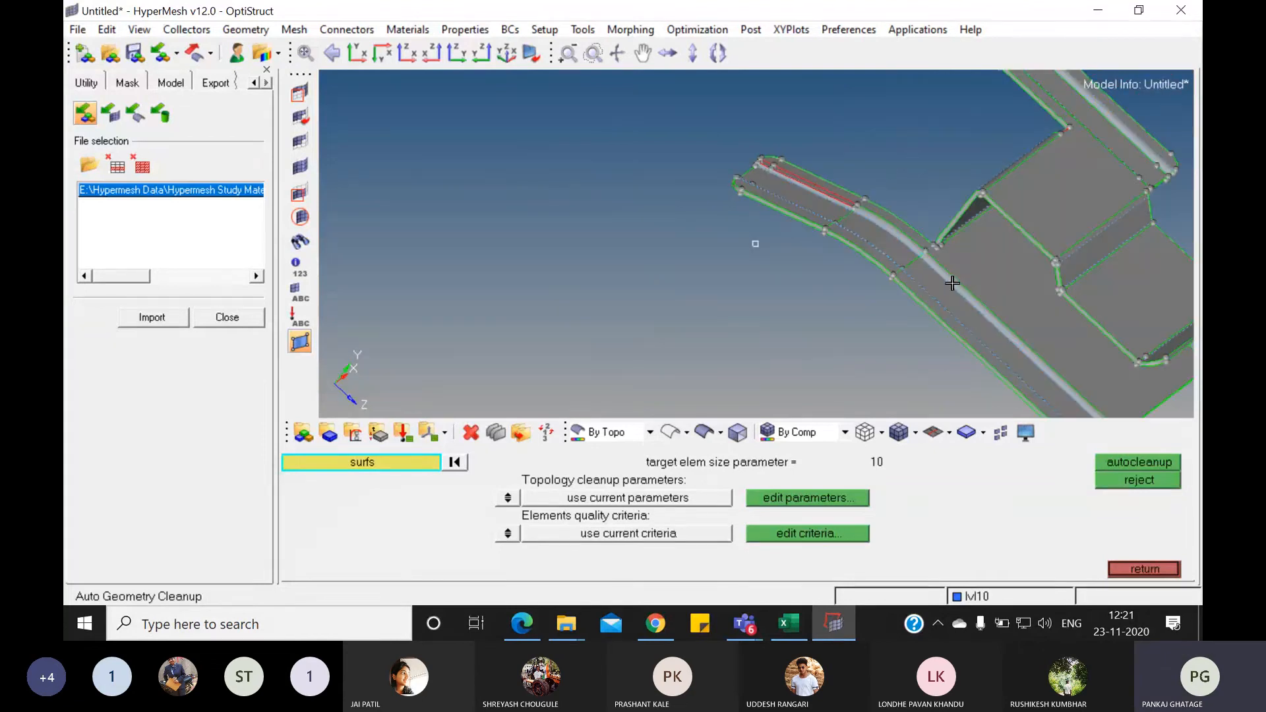
scroll(952, 283, "up", 4, "ctrl")
scroll(865, 288, "up", 3, "ctrl")
right_click_drag(817, 289, 788, 304, "ctrl")
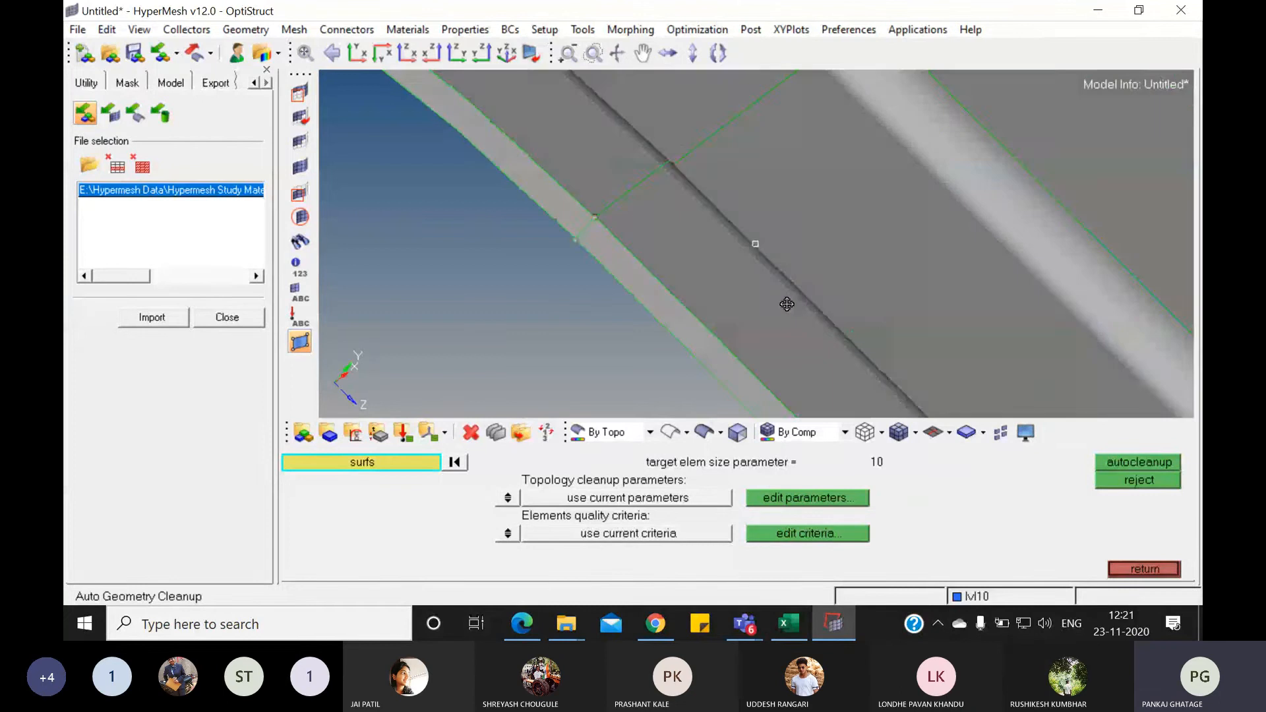
left_click_drag(788, 304, 737, 314, "ctrl")
scroll(775, 271, "down", 3, "ctrl")
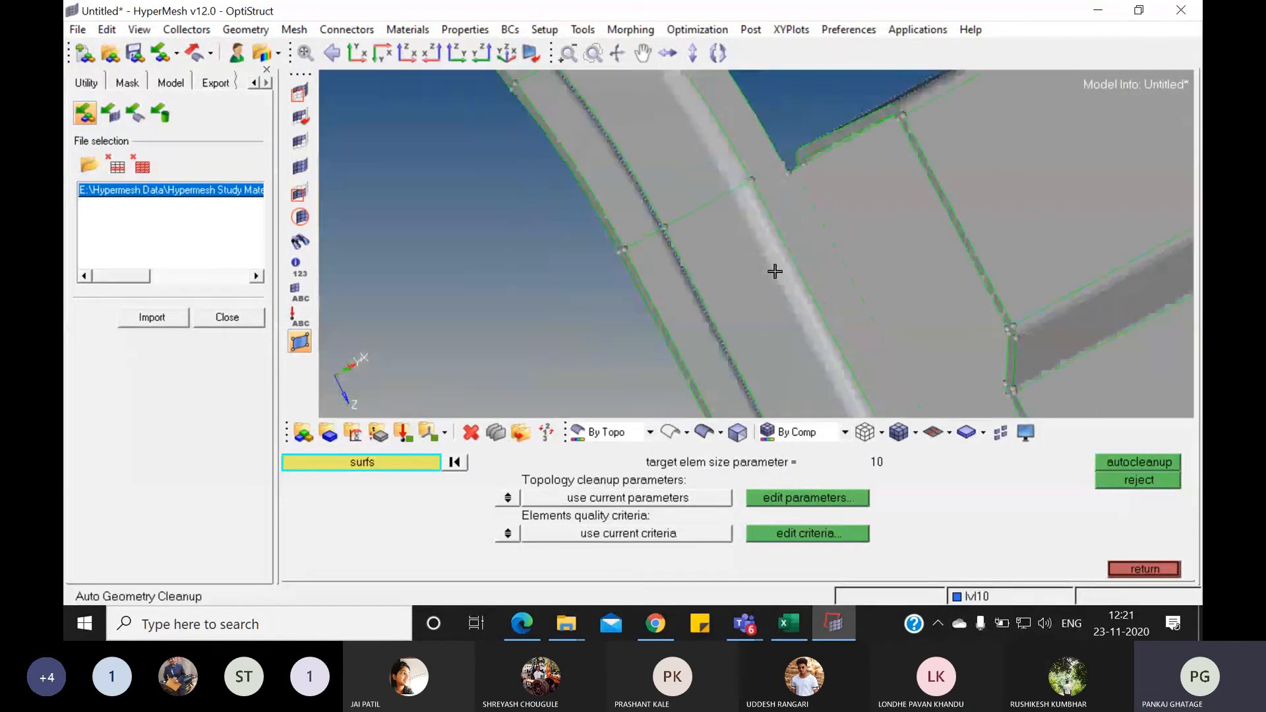
scroll(775, 271, "down", 4, "ctrl")
left_click_drag(771, 271, 757, 231, "ctrl")
scroll(758, 224, "up", 4, "ctrl")
scroll(735, 172, "up", 2, "ctrl")
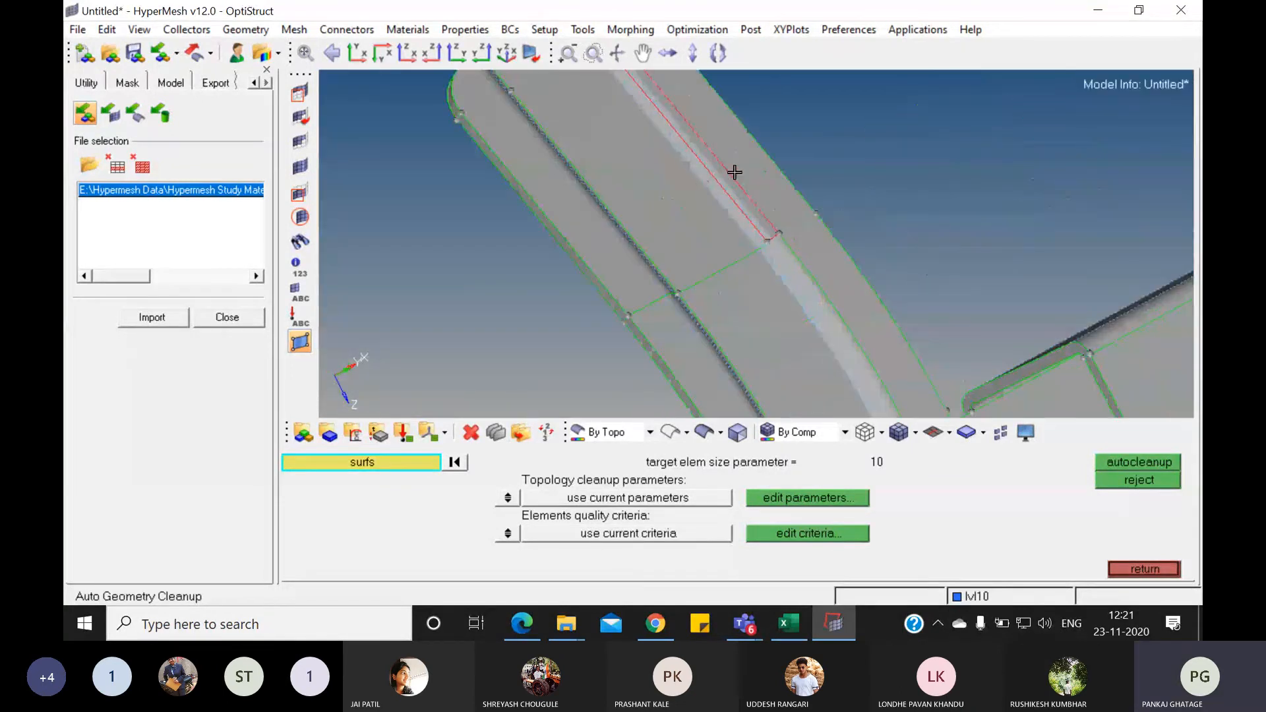
scroll(757, 193, "up", 2, "ctrl")
scroll(756, 193, "down", 3, "ctrl")
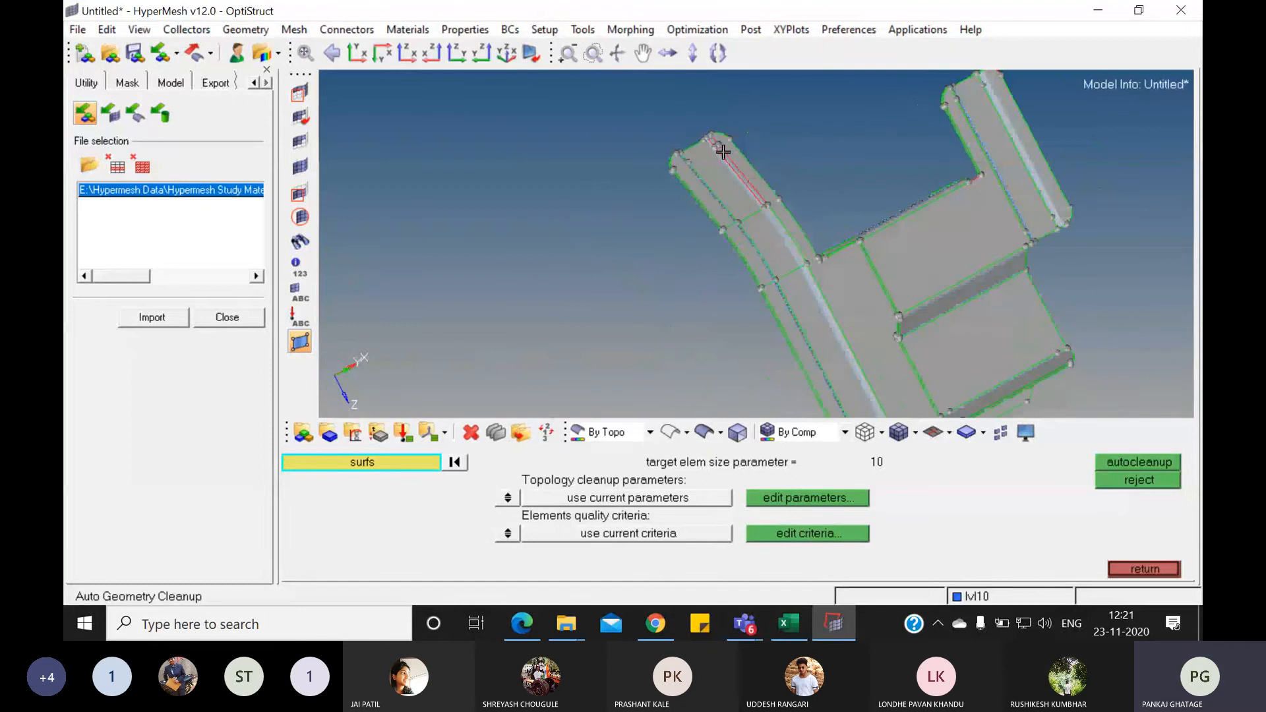
scroll(726, 128, "up", 4, "ctrl")
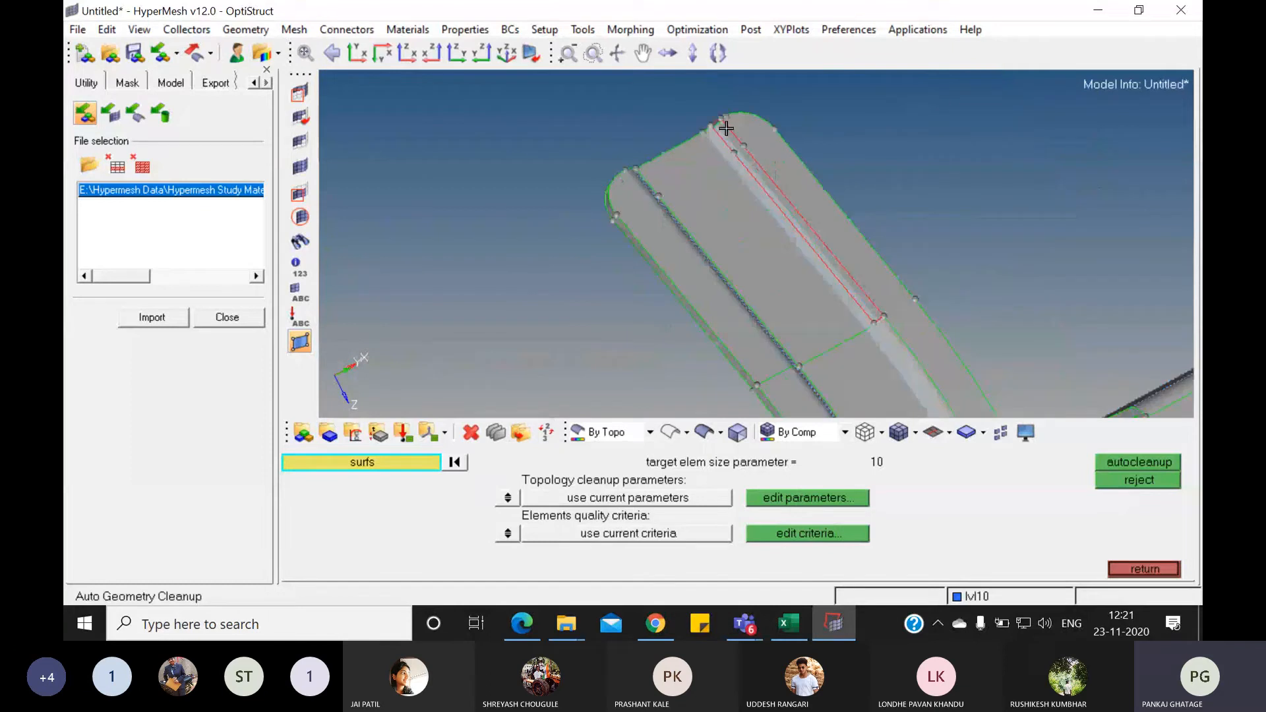
left_click(1139, 569)
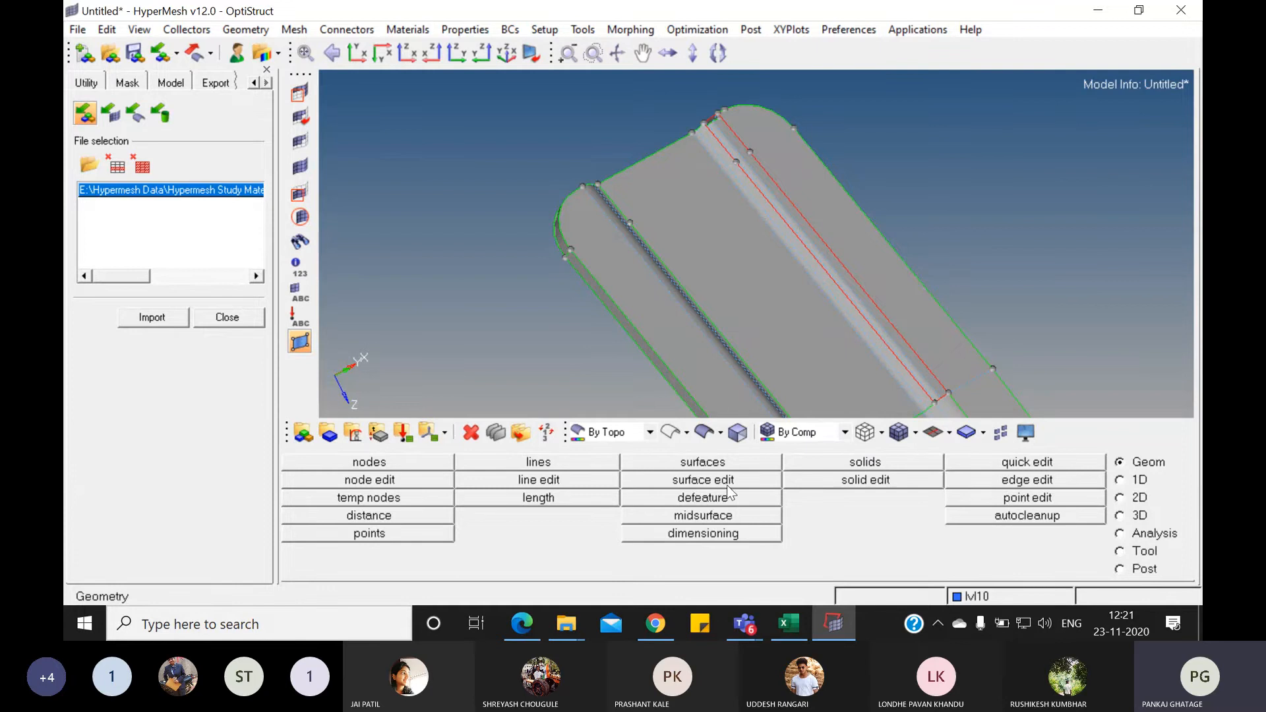
- Fill the missing surface bounded by the free edges along the lower arm's bend, using filler surf in quick edit
left_click(725, 515)
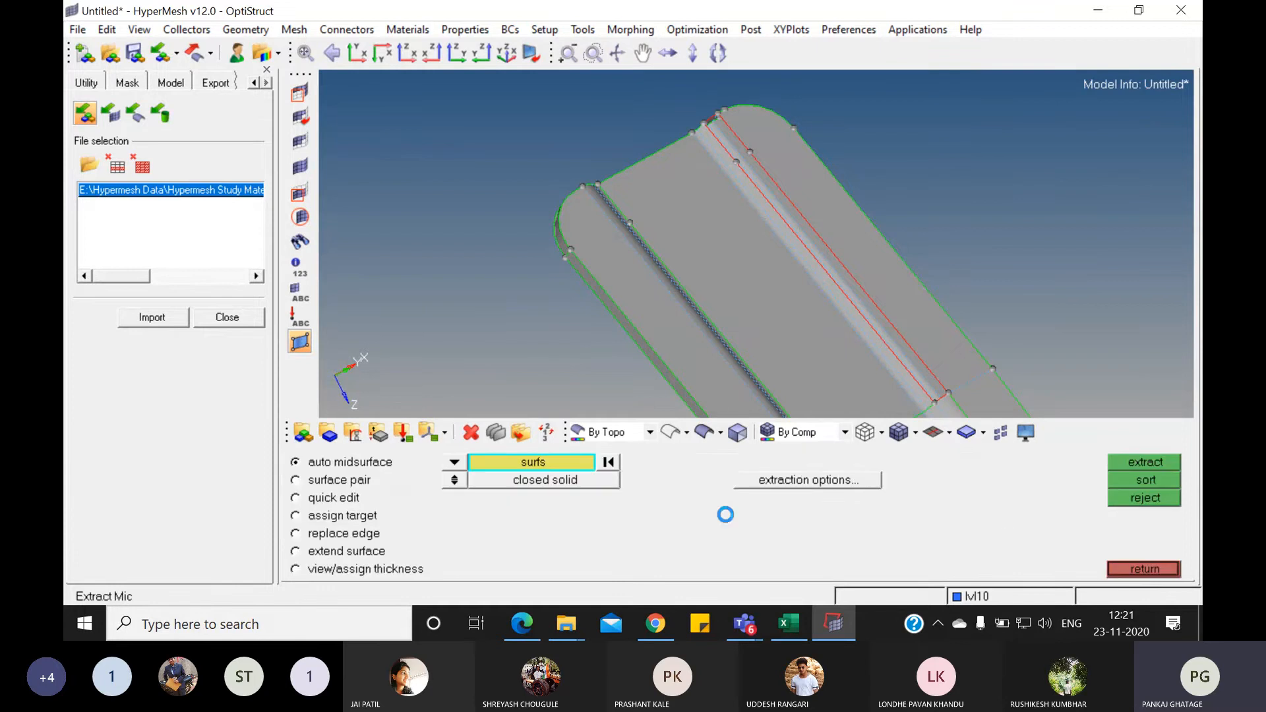
left_click(1146, 569)
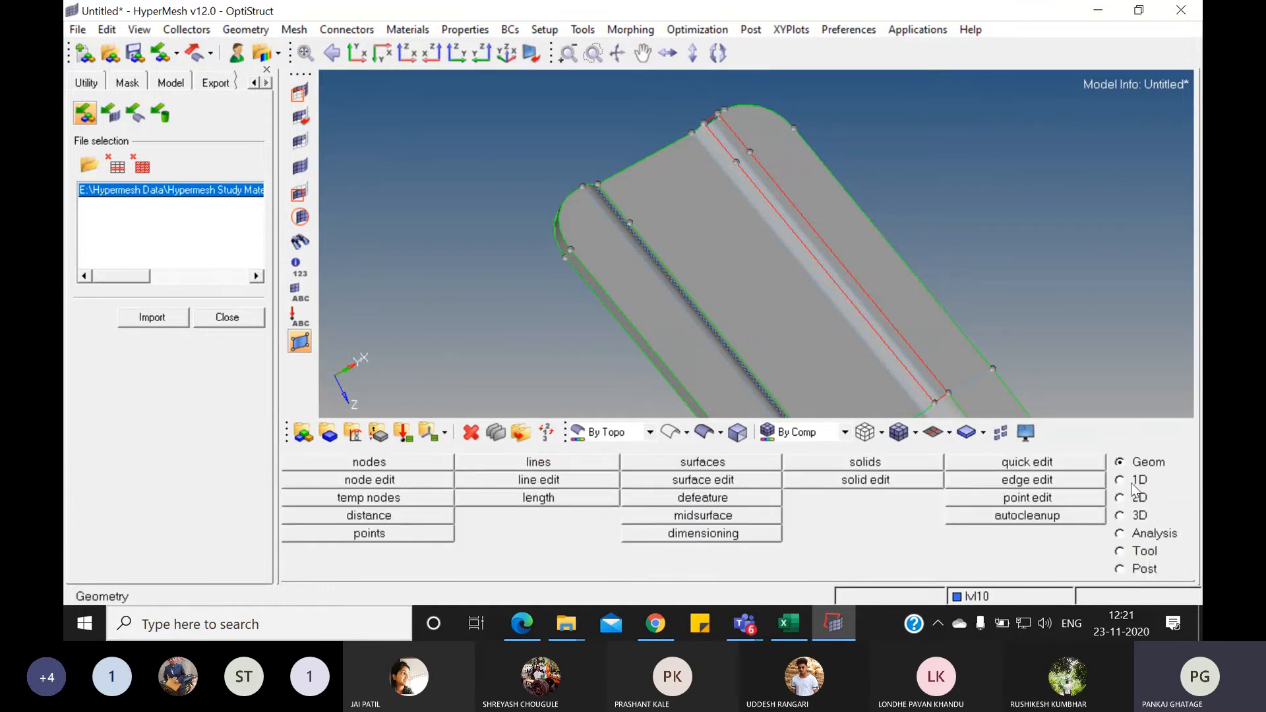
left_click(1029, 464)
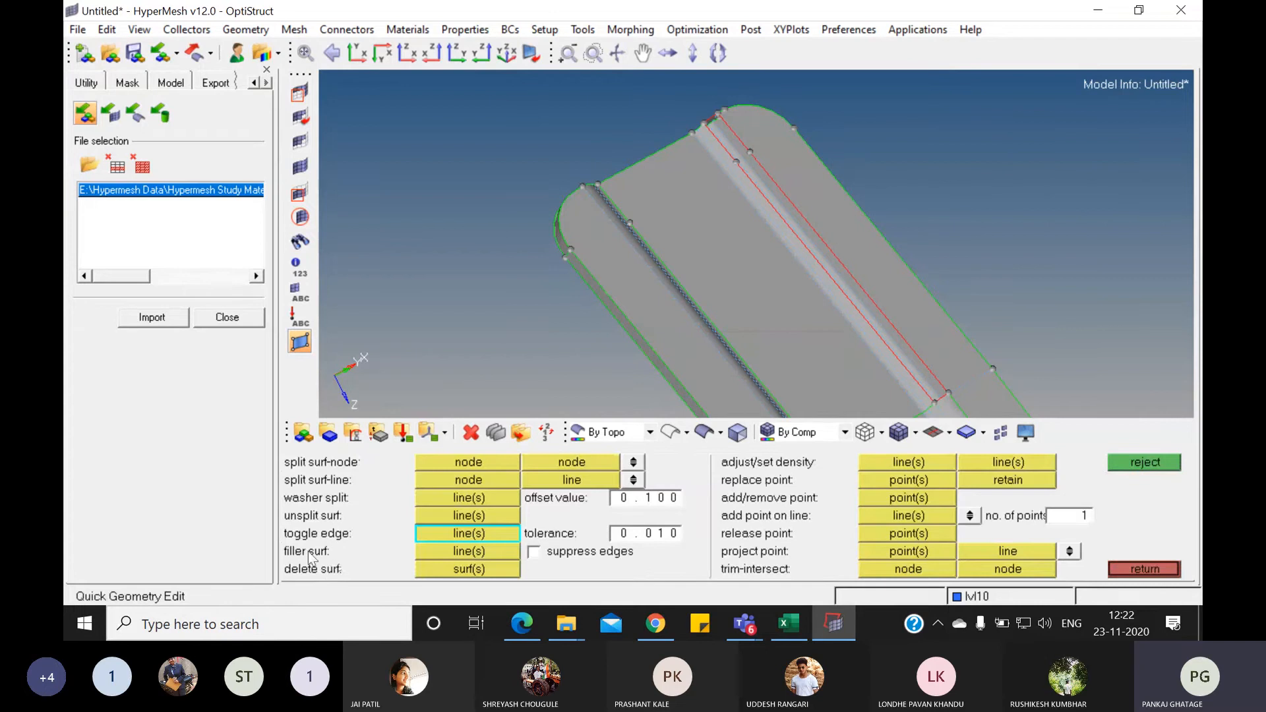
left_click(423, 551)
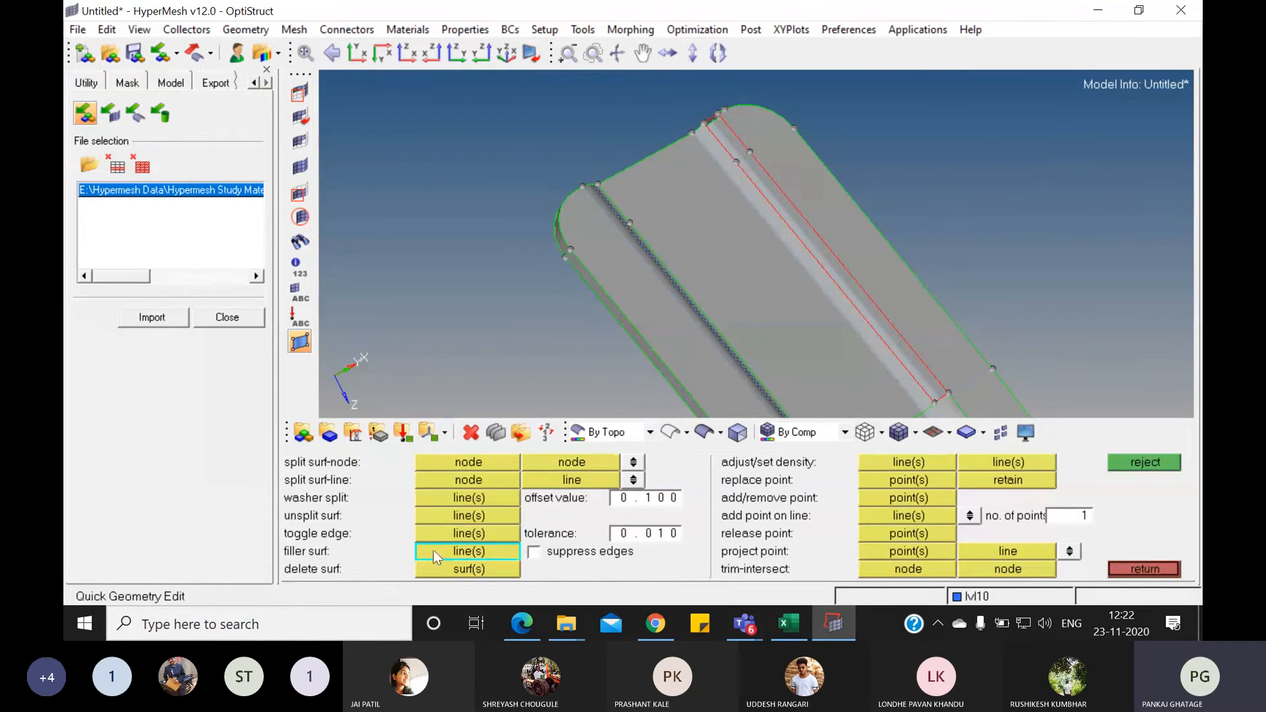
left_click(802, 247)
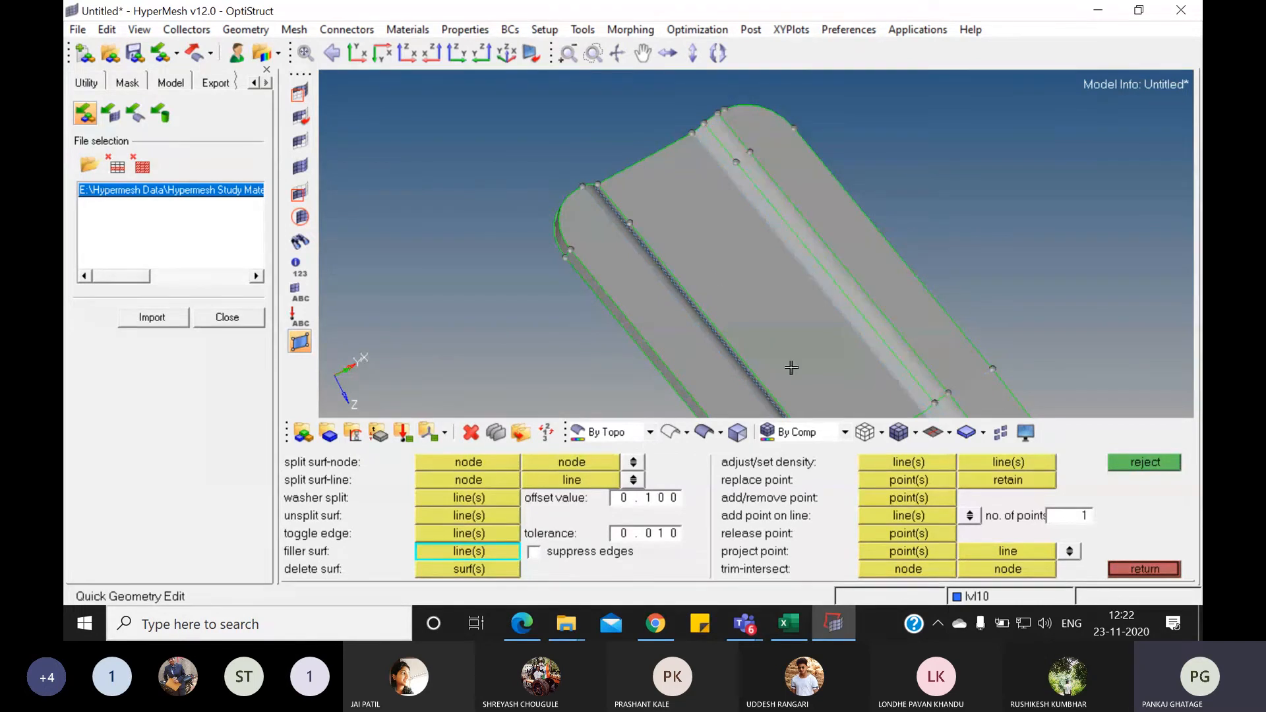
- Set the toggle edge tolerance to 0.1 and toggle the short free edge at the notch's inner corner to shared
scroll(791, 366, "down", 4, "ctrl")
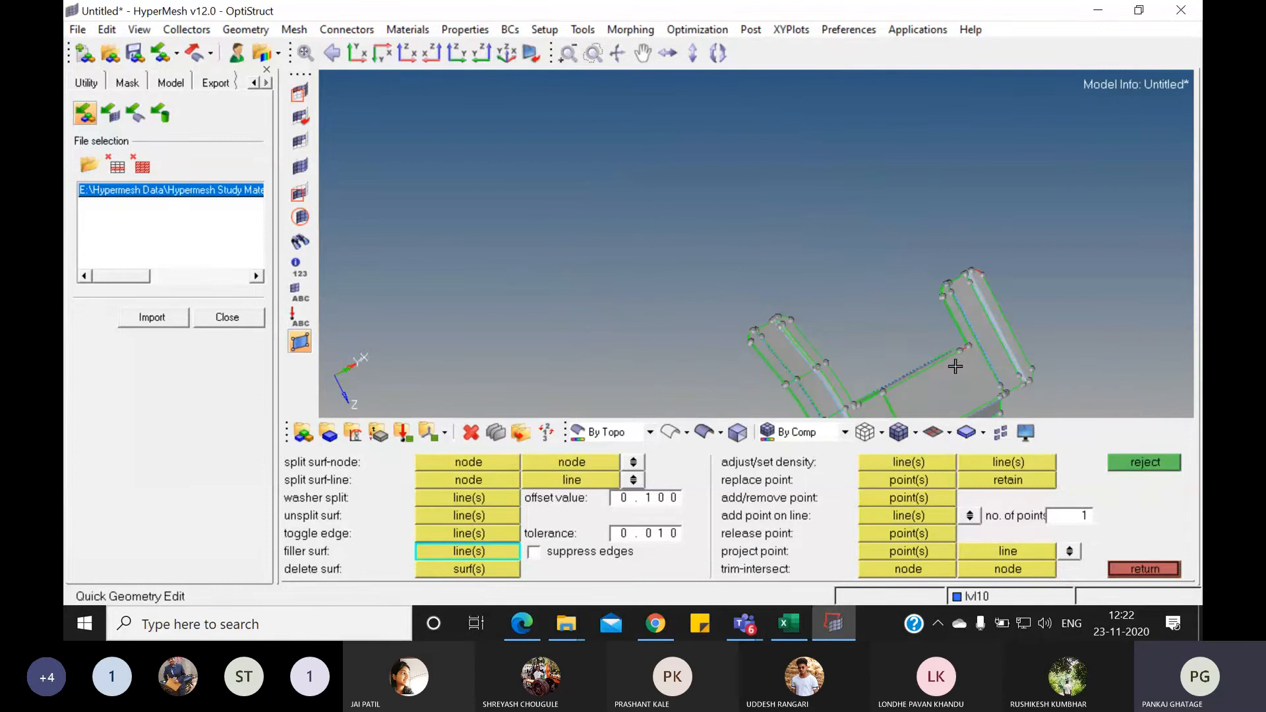
left_click_drag(946, 364, 908, 266, "ctrl")
scroll(983, 343, "up", 5, "ctrl")
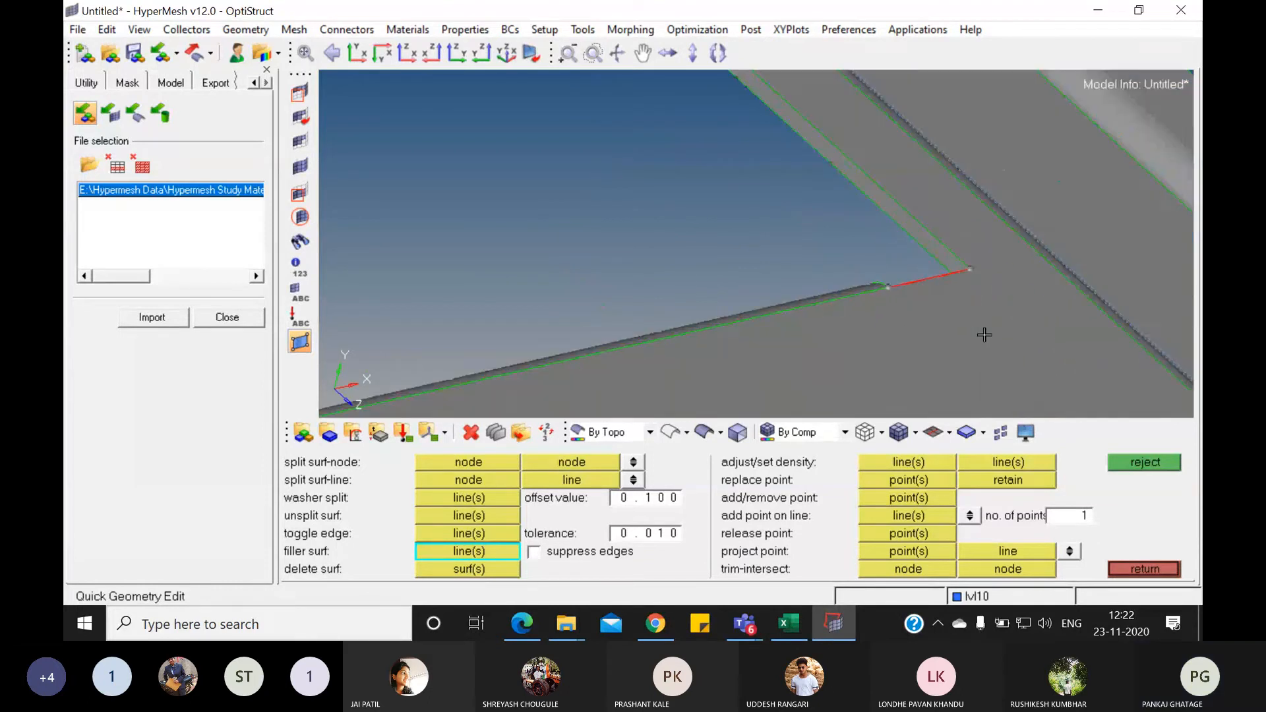
scroll(961, 344, "down", 6, "ctrl")
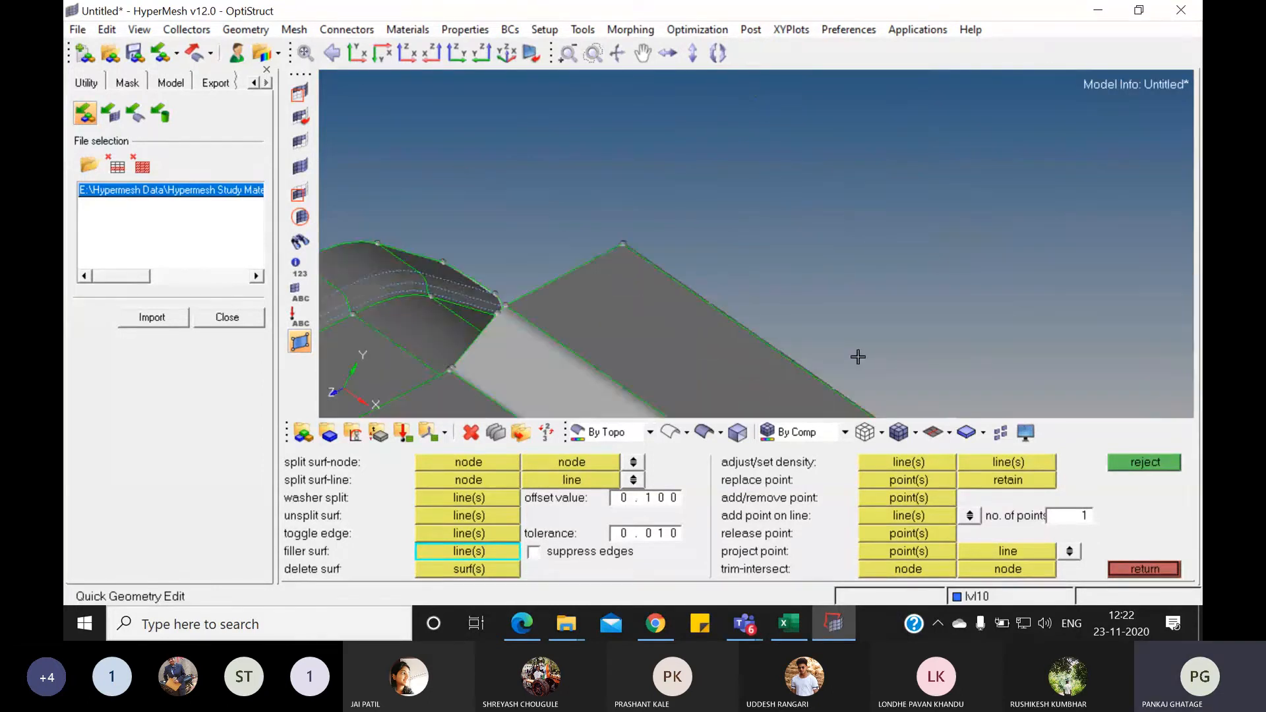
left_click_drag(836, 377, 667, 320, "ctrl")
scroll(754, 221, "up", 6, "ctrl")
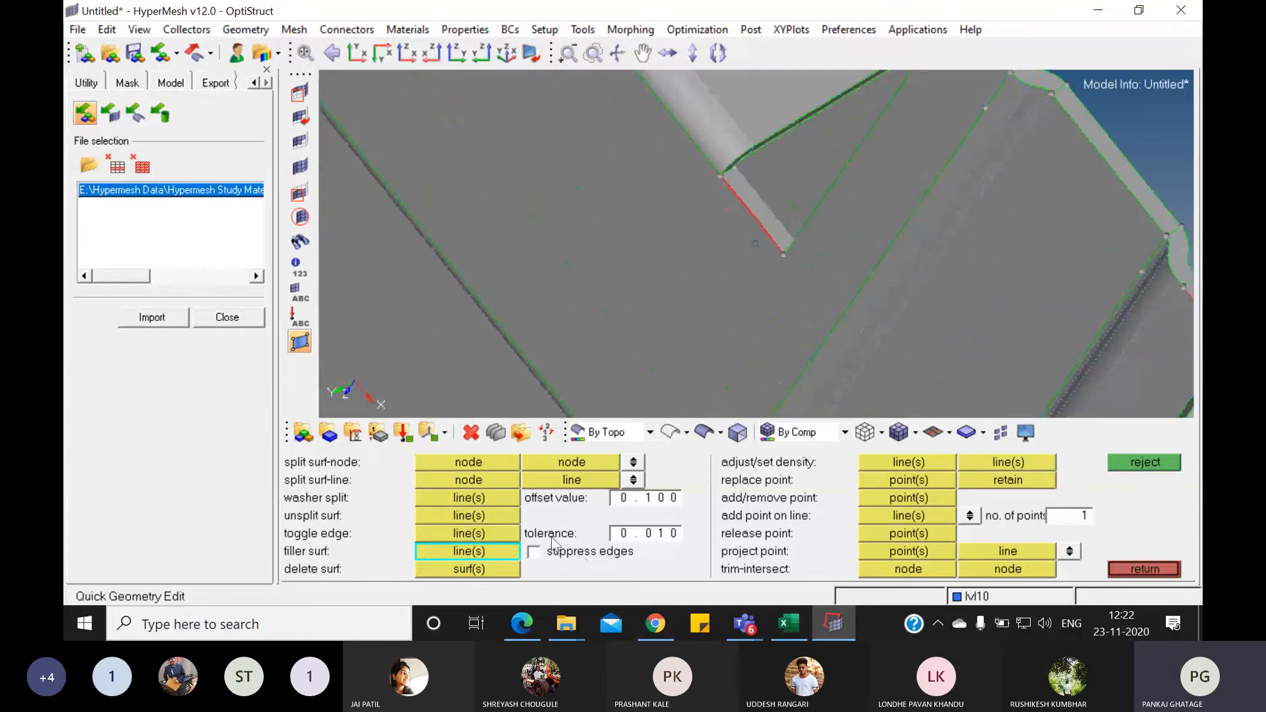
left_click(474, 533)
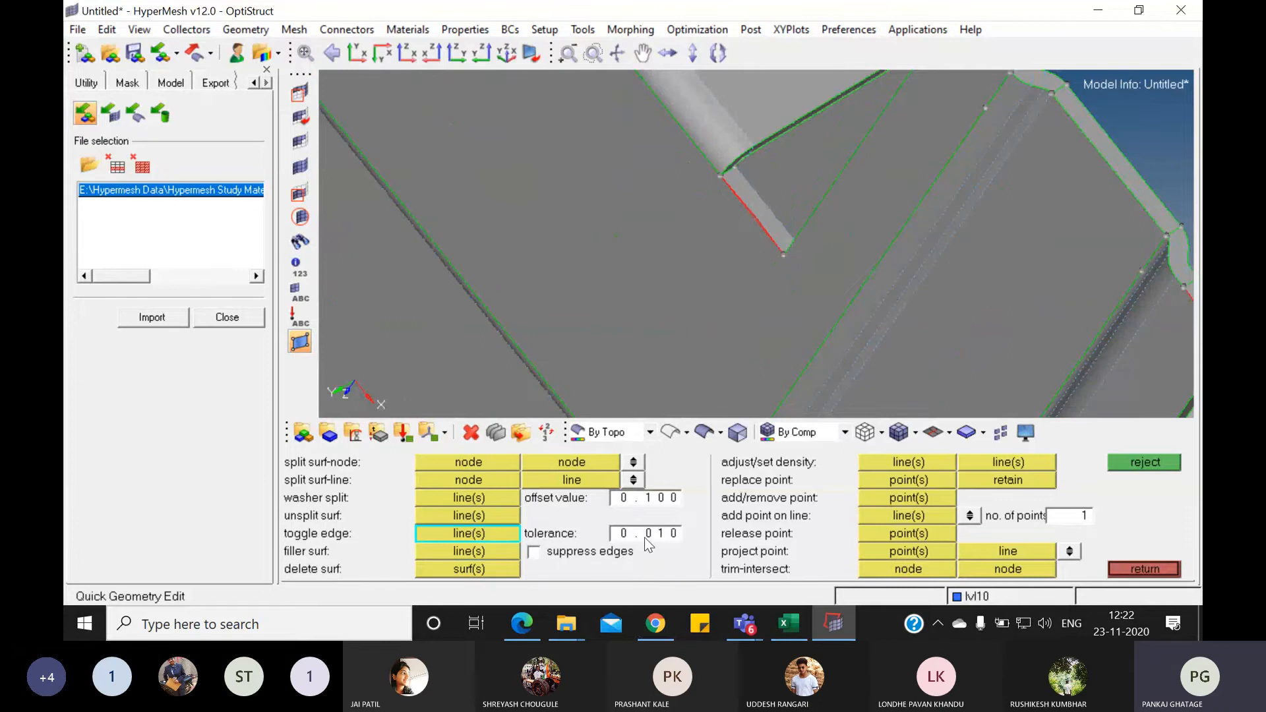
type("0.1")
key("Return")
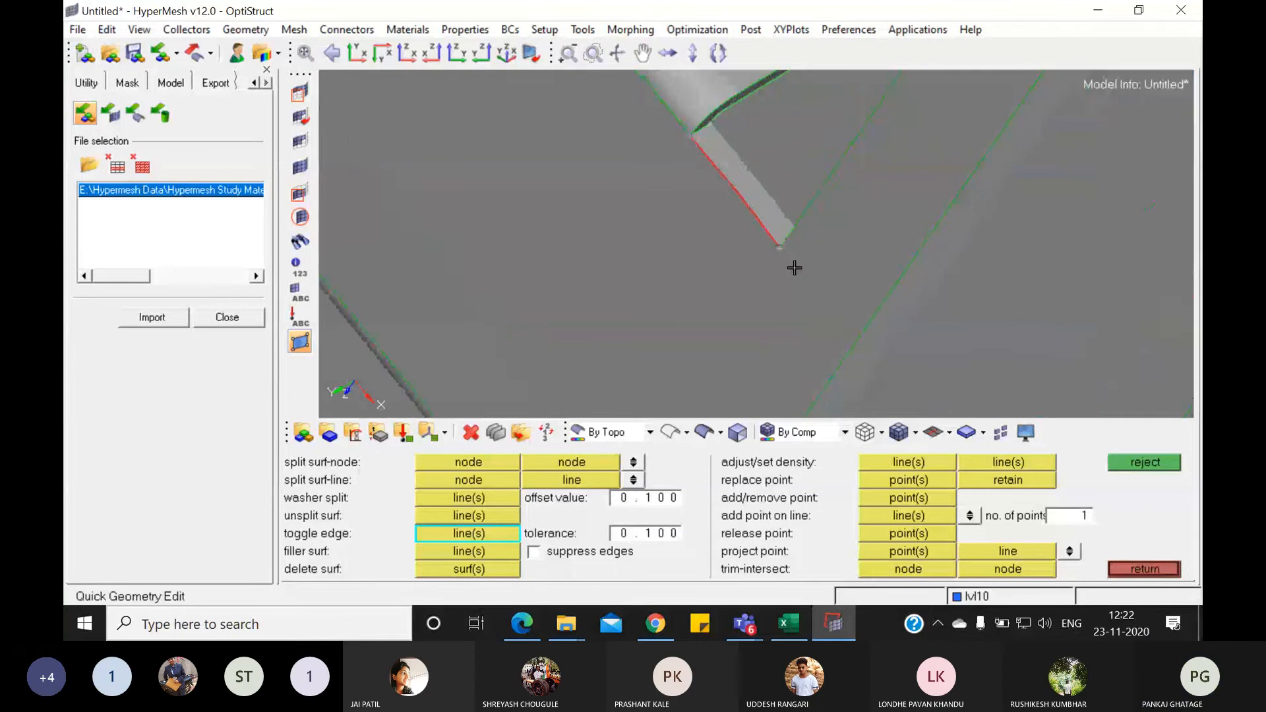
left_click(780, 228)
- Toggle the remaining free edge along the narrow curved side face to a shared edge
left_click_drag(780, 227, 827, 298, "ctrl")
scroll(353, 274, "up", 3, "ctrl")
scroll(353, 274, "up", 2, "ctrl")
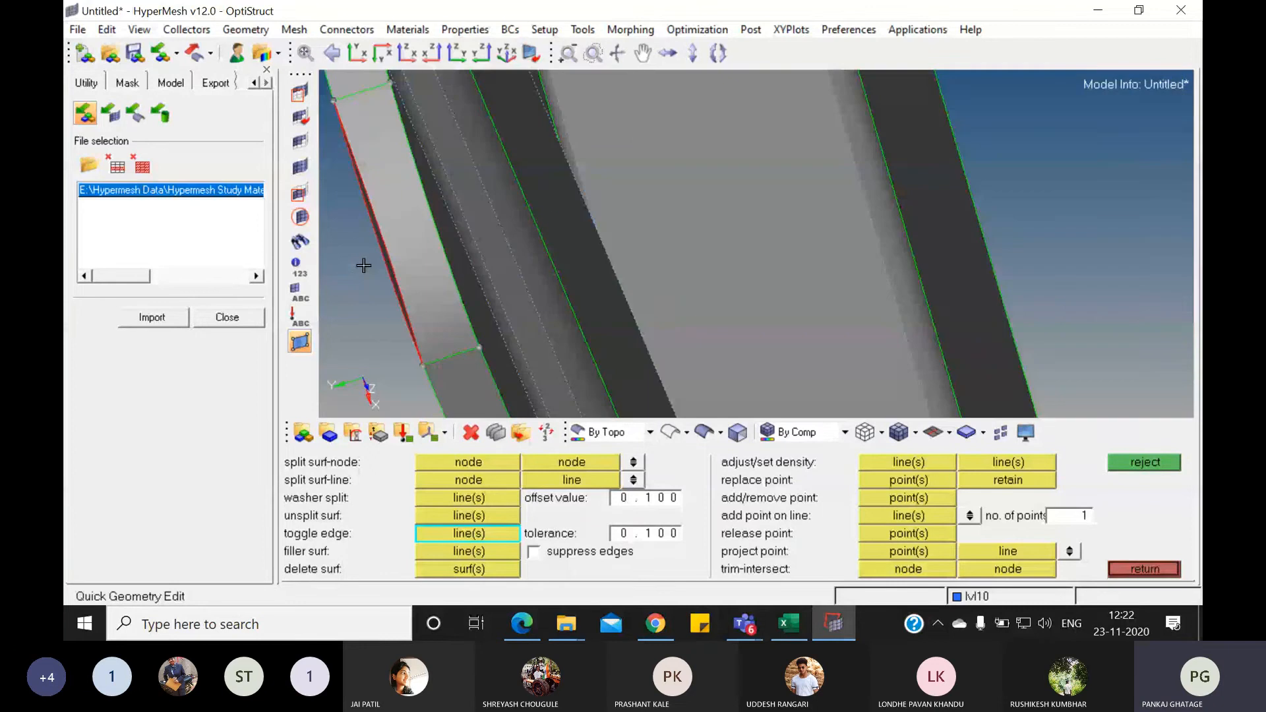
left_click(389, 265)
- Display the geometry as wireframe and hide the shared and suppressed edges to check the bracket for leftover free edges
scroll(788, 320, "down", 3, "ctrl")
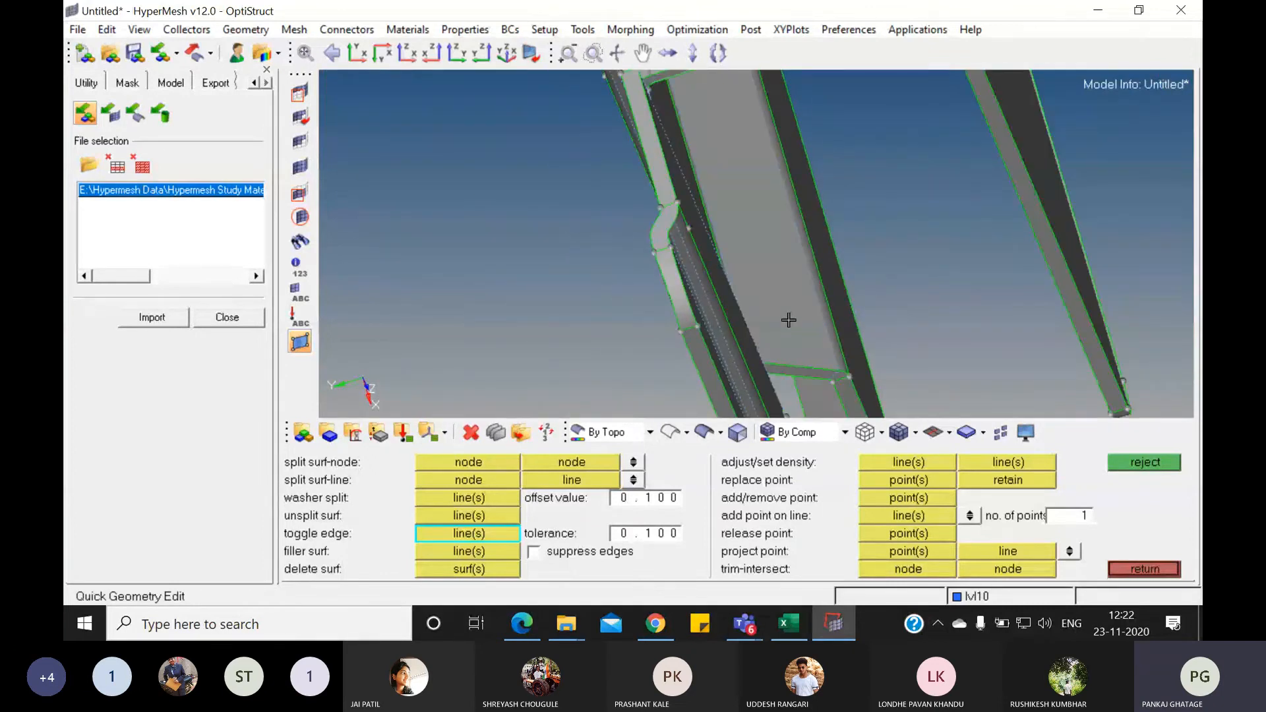
scroll(822, 249, "down", 2, "ctrl")
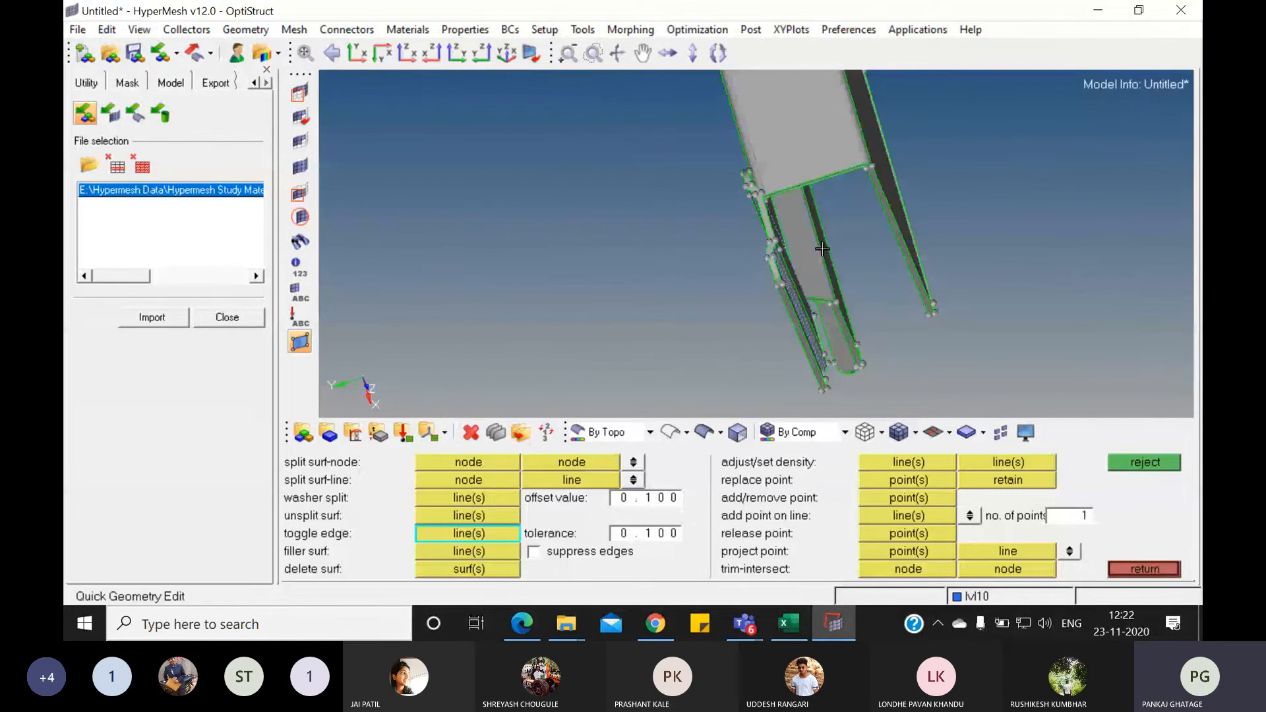
left_click_drag(822, 249, 891, 126, "ctrl")
scroll(891, 125, "up", 3, "ctrl")
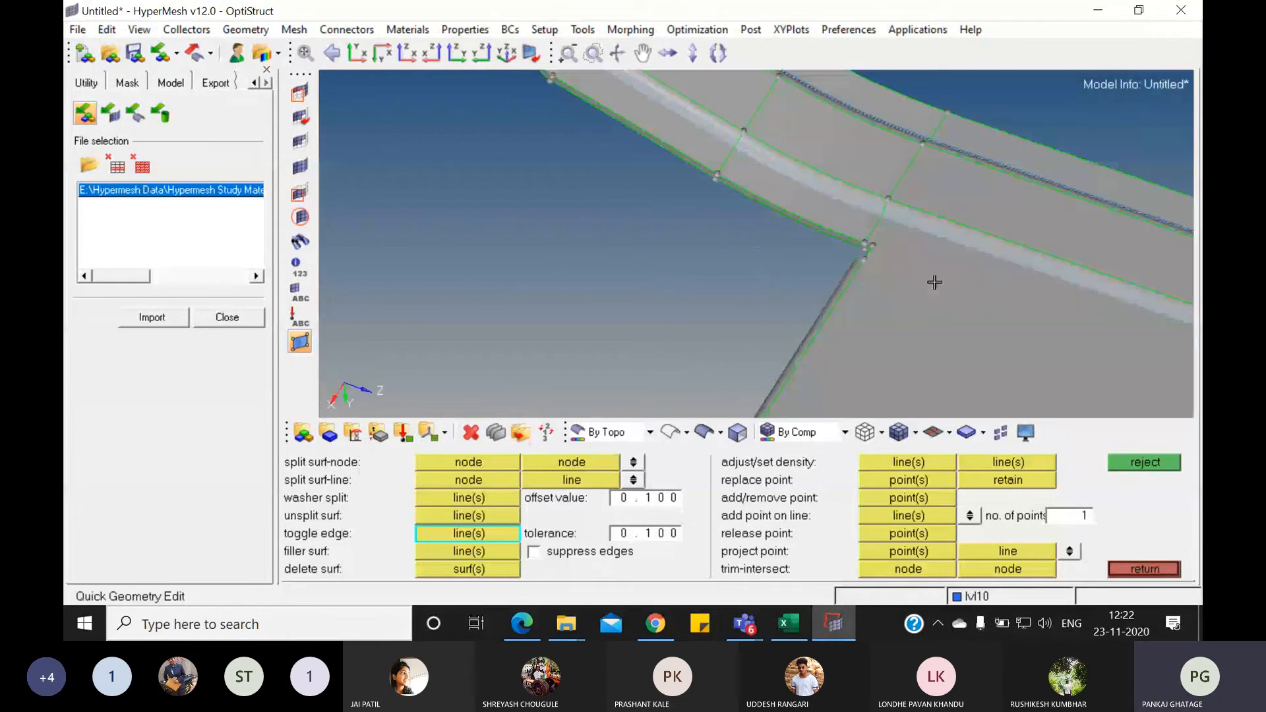
left_click_drag(934, 282, 913, 426, "ctrl")
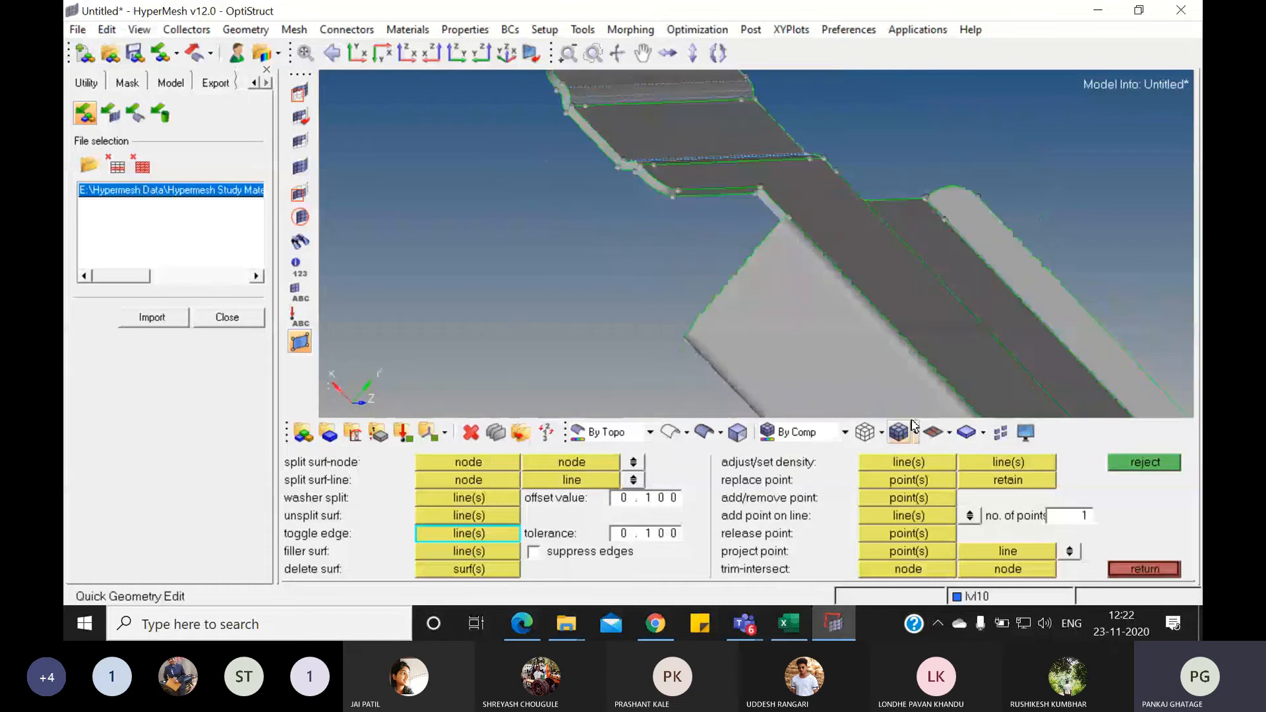
scroll(892, 301, "down", 3, "ctrl")
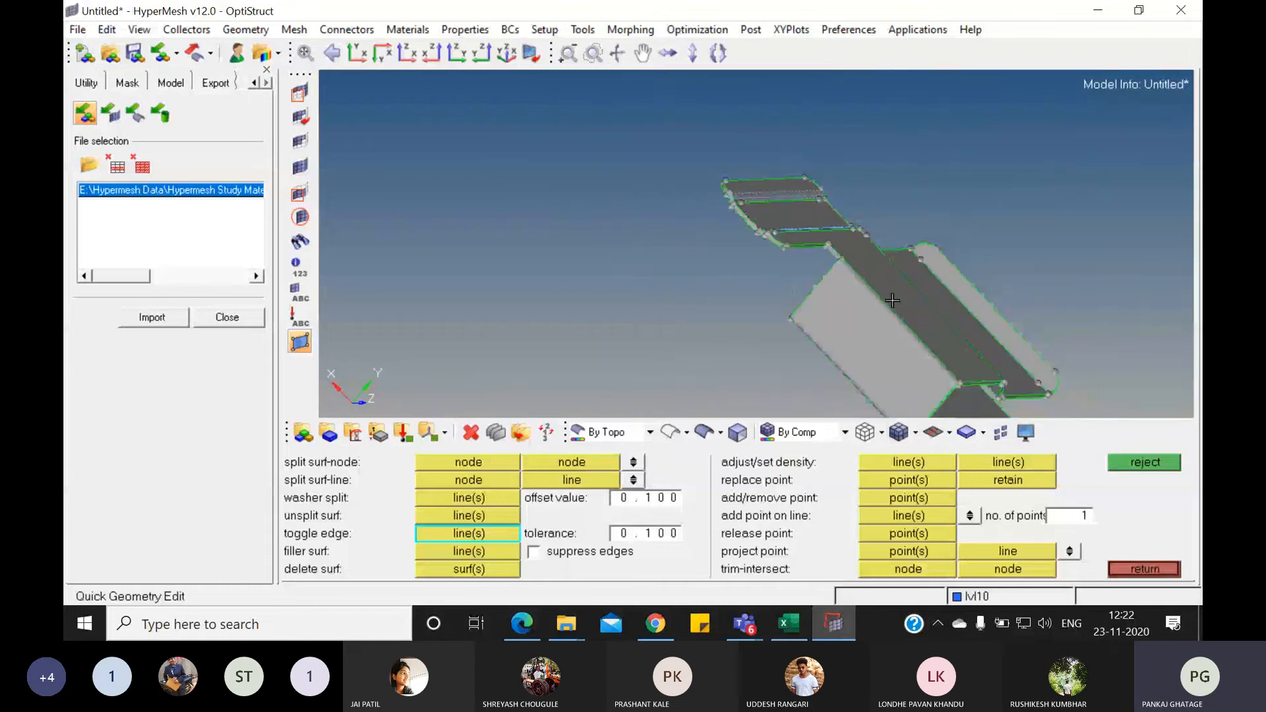
right_click_drag(892, 300, 788, 165, "ctrl")
left_click(1025, 433)
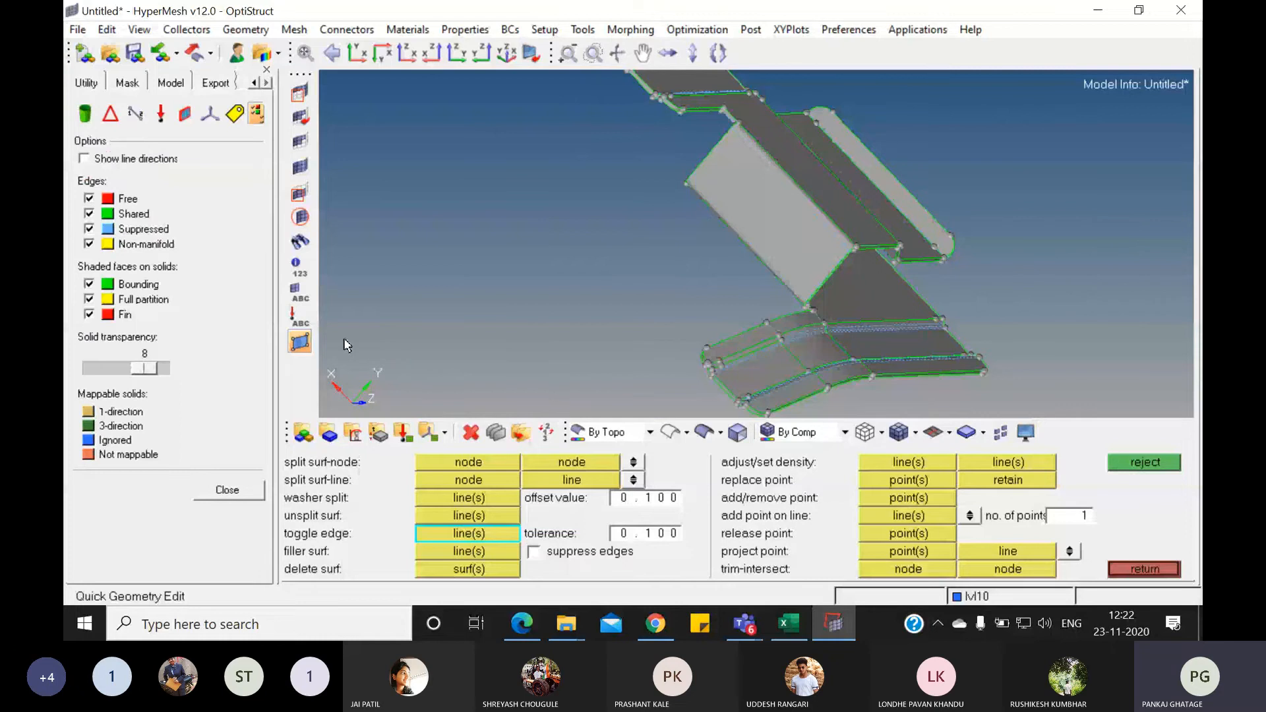
left_click(671, 433)
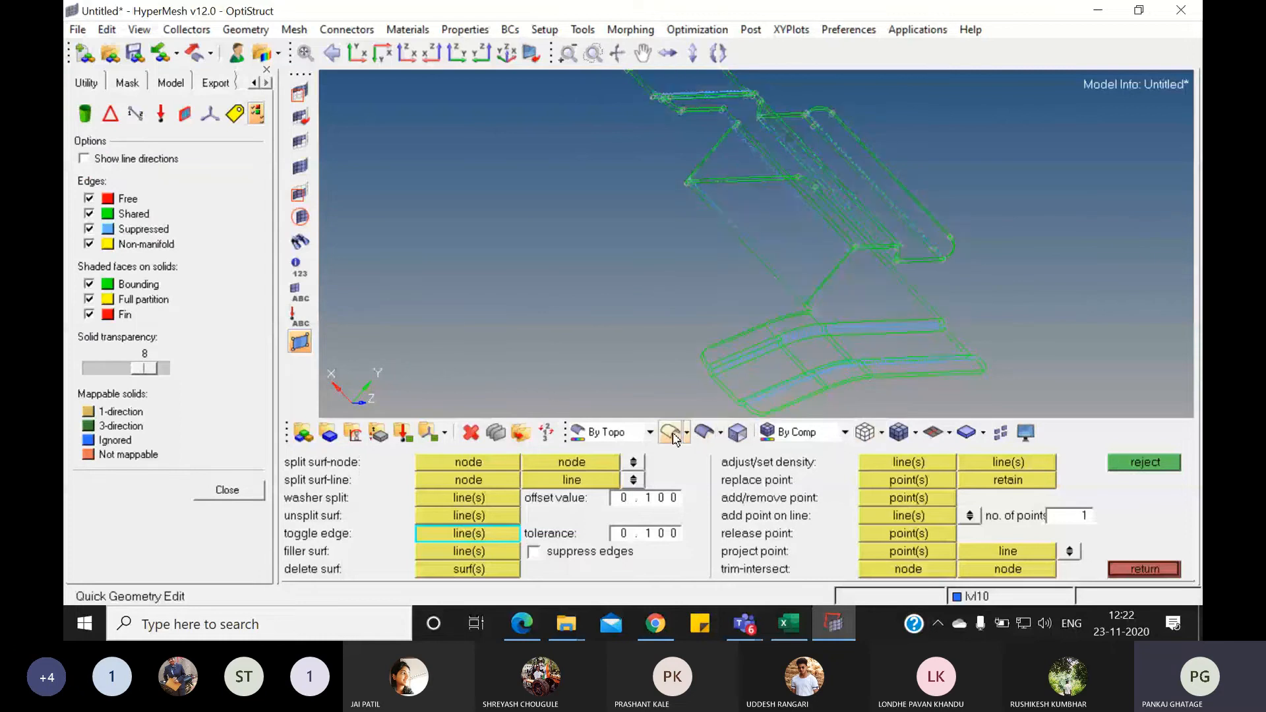
left_click(89, 213)
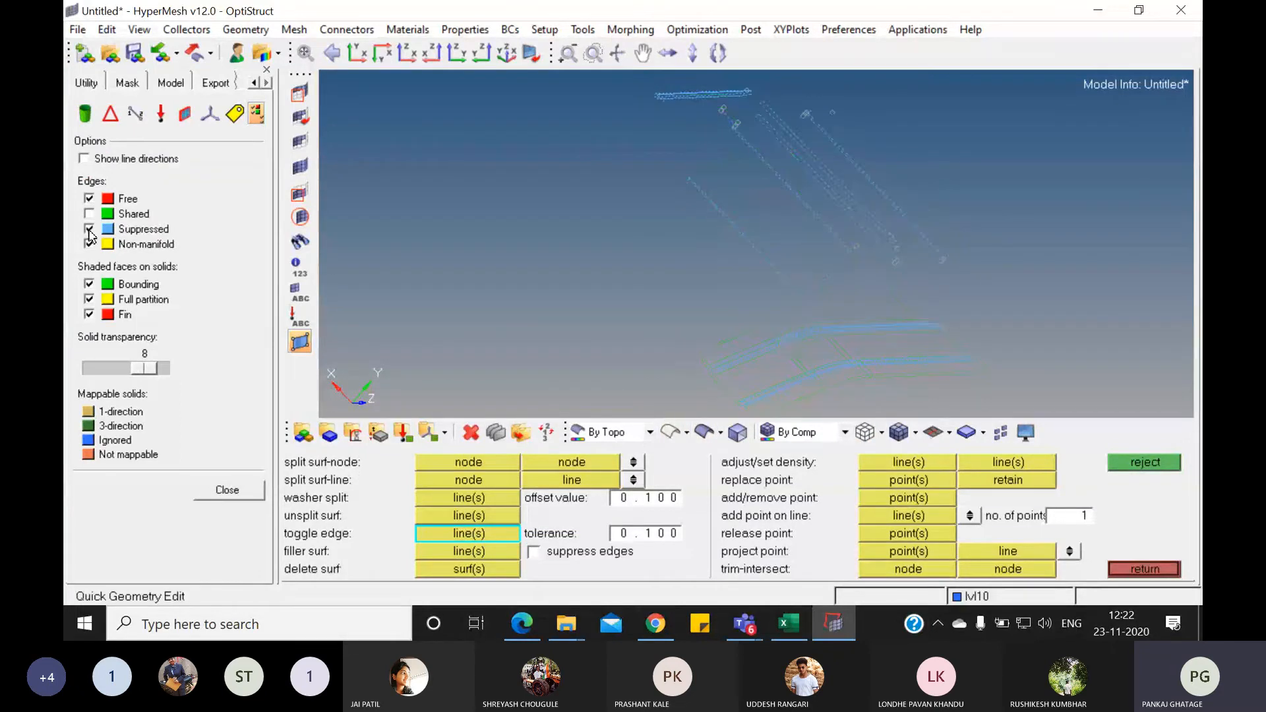
left_click(89, 229)
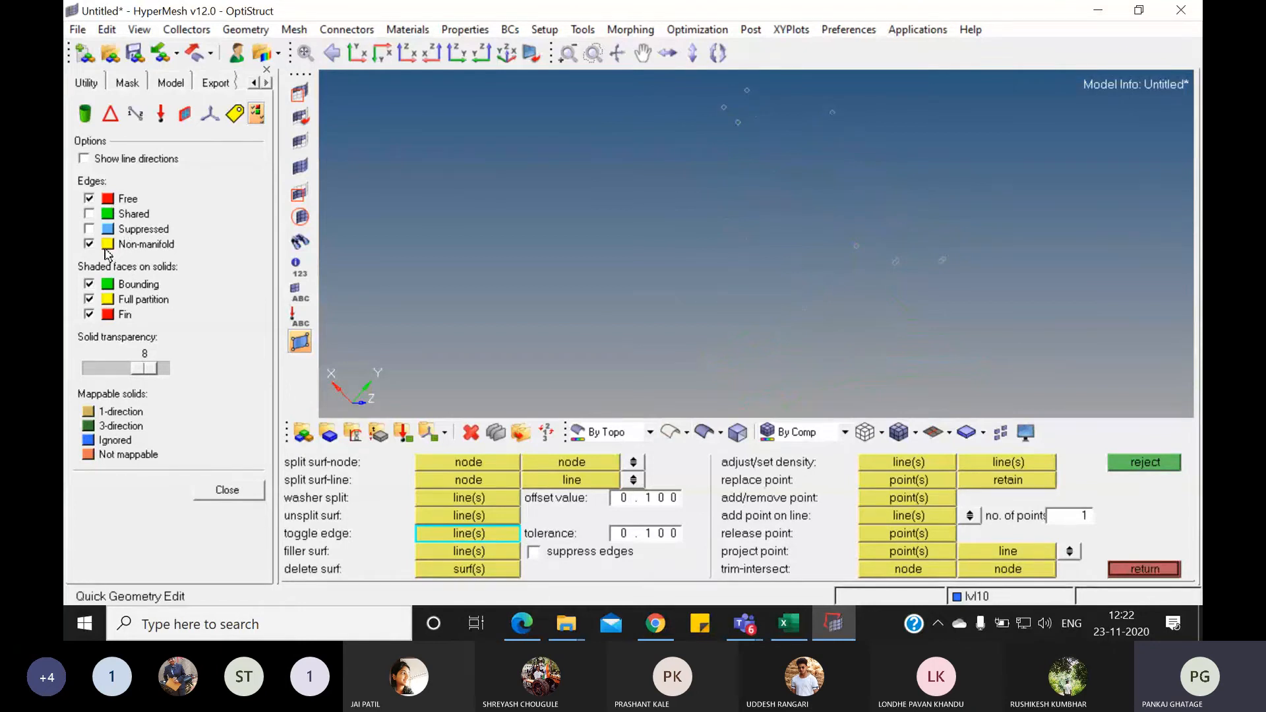
- Show the shared and suppressed edges again, return to shaded geometry and leave quick edit
left_click(89, 213)
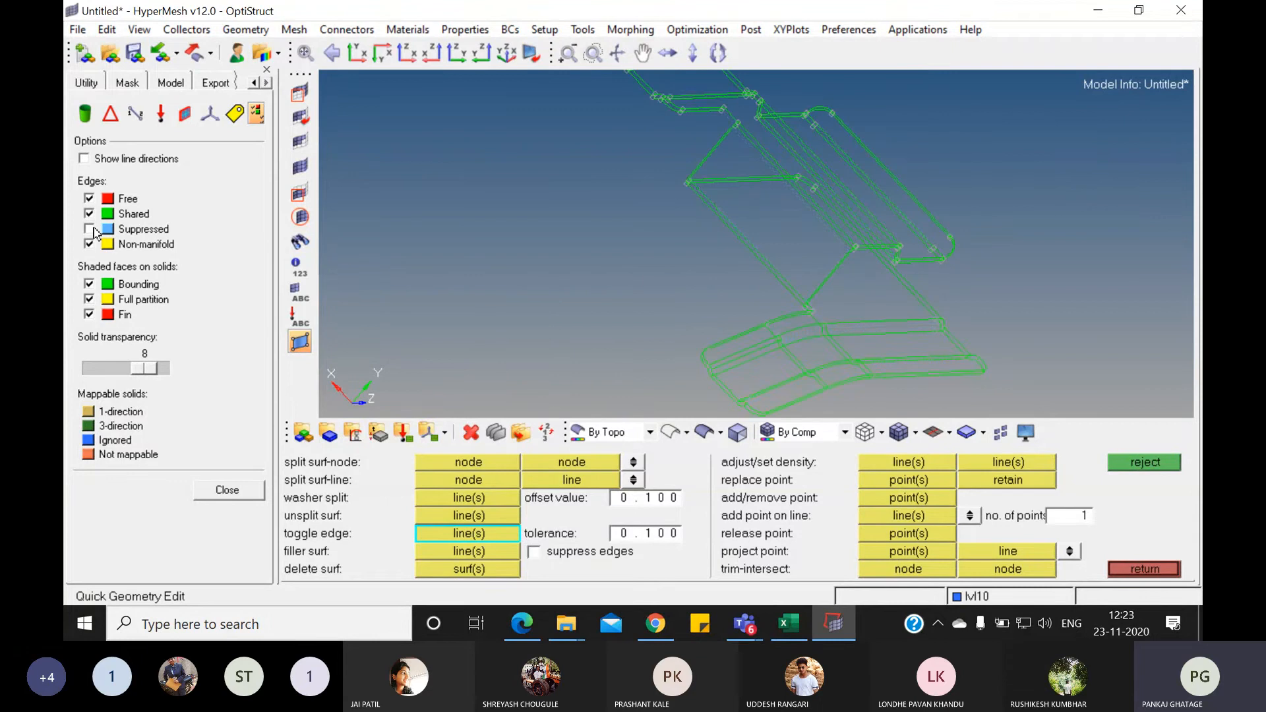
left_click(92, 230)
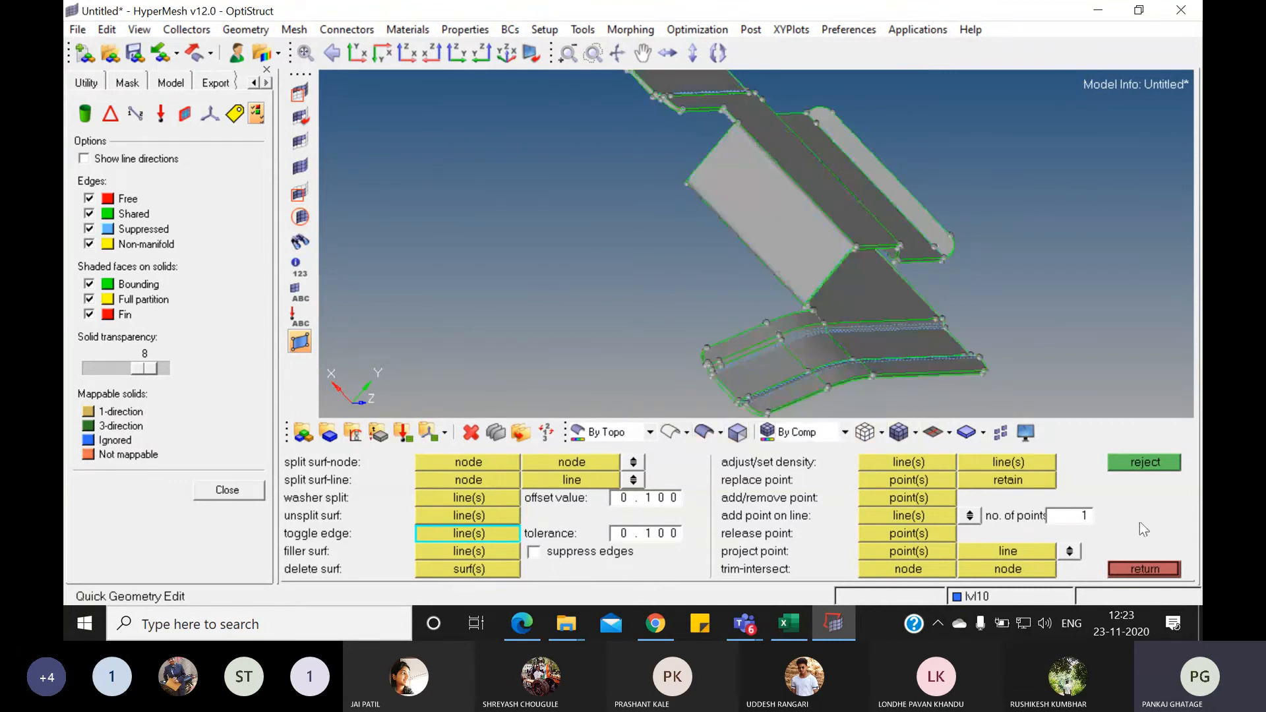
left_click(1144, 567)
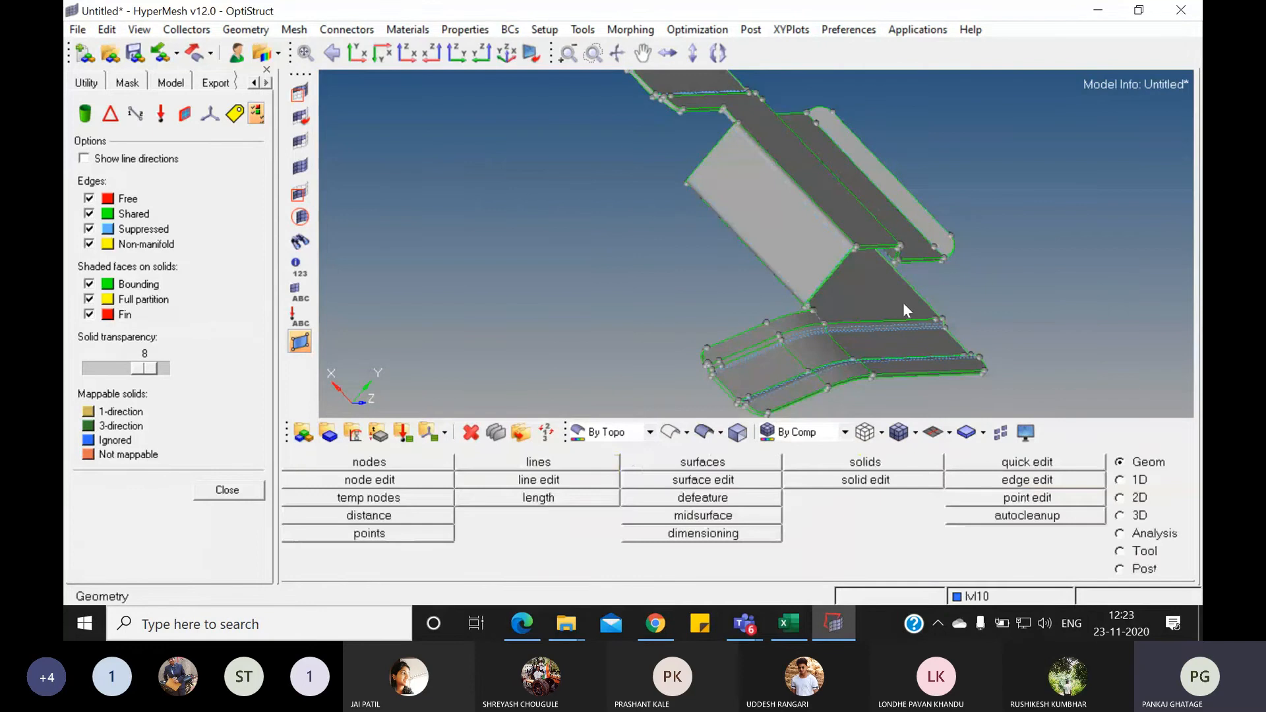
left_click_drag(947, 261, 795, 290, "ctrl")
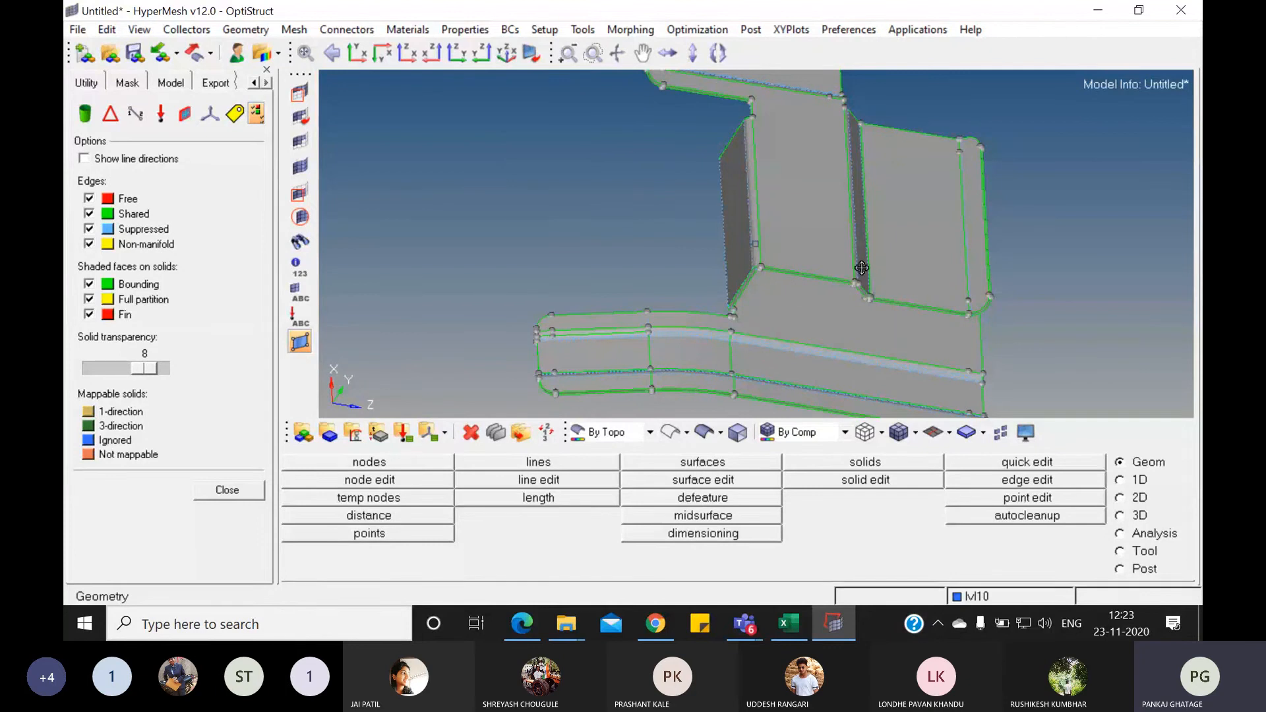
left_click_drag(862, 267, 954, 236, "ctrl")
left_click_drag(946, 190, 749, 190, "ctrl")
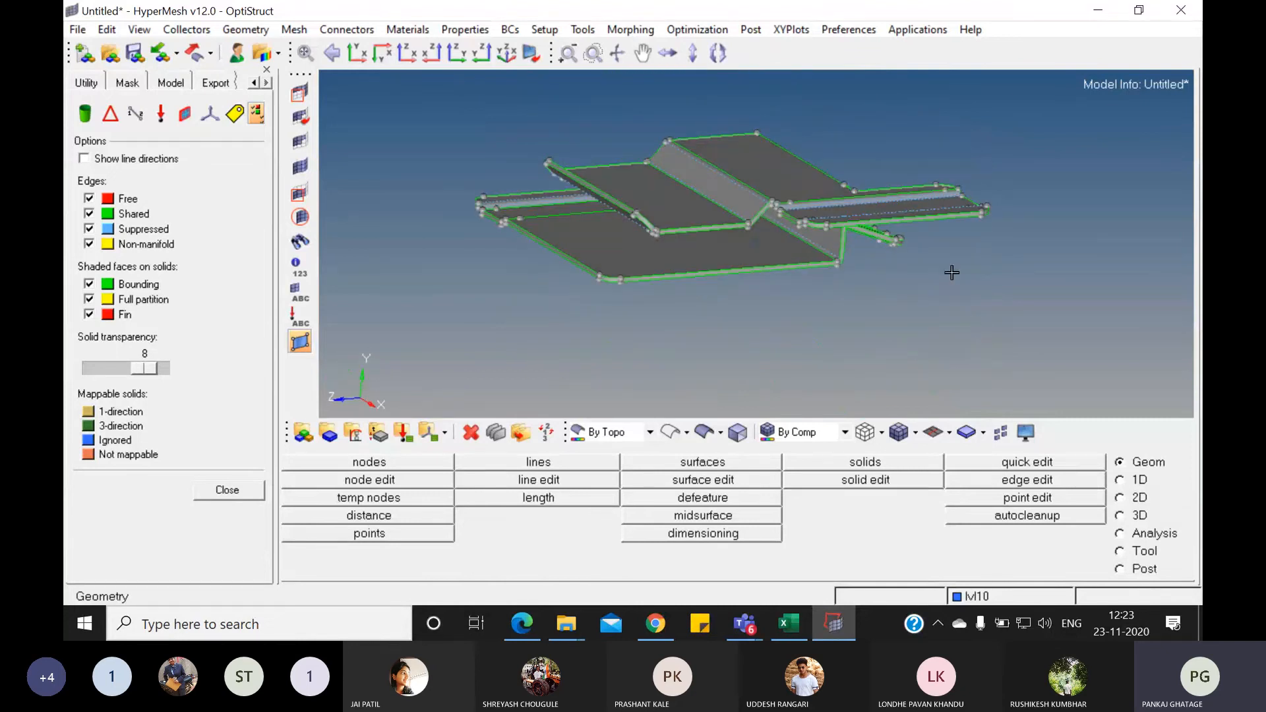
- Extract the automatic midsurface from all displayed bracket surfaces with the closed solid option
left_click(720, 518)
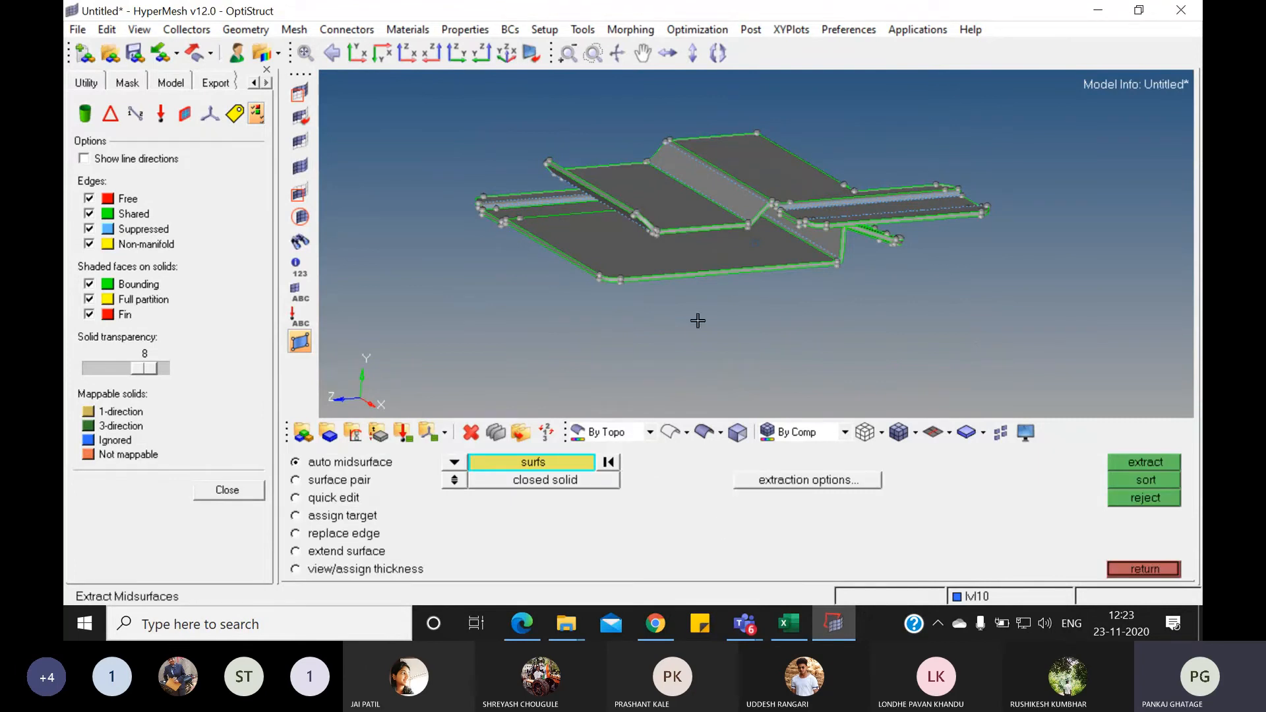
left_click(528, 460)
left_click(401, 497)
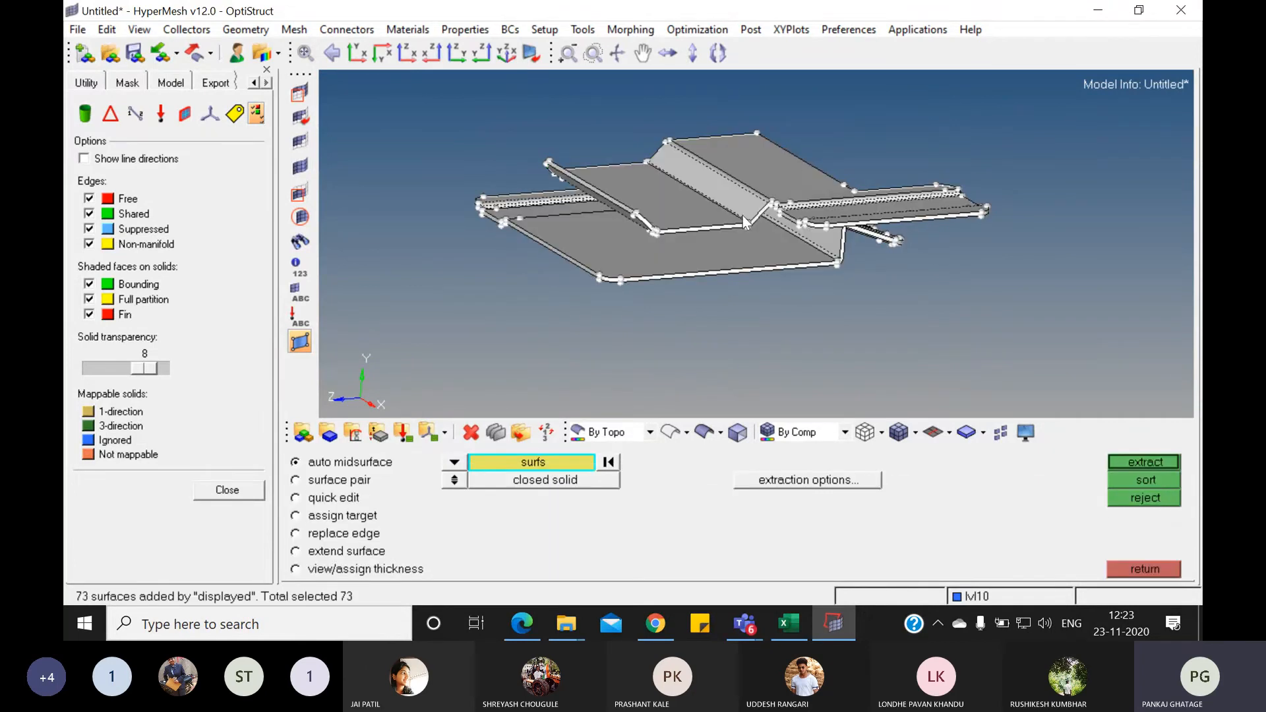
left_click(1151, 464)
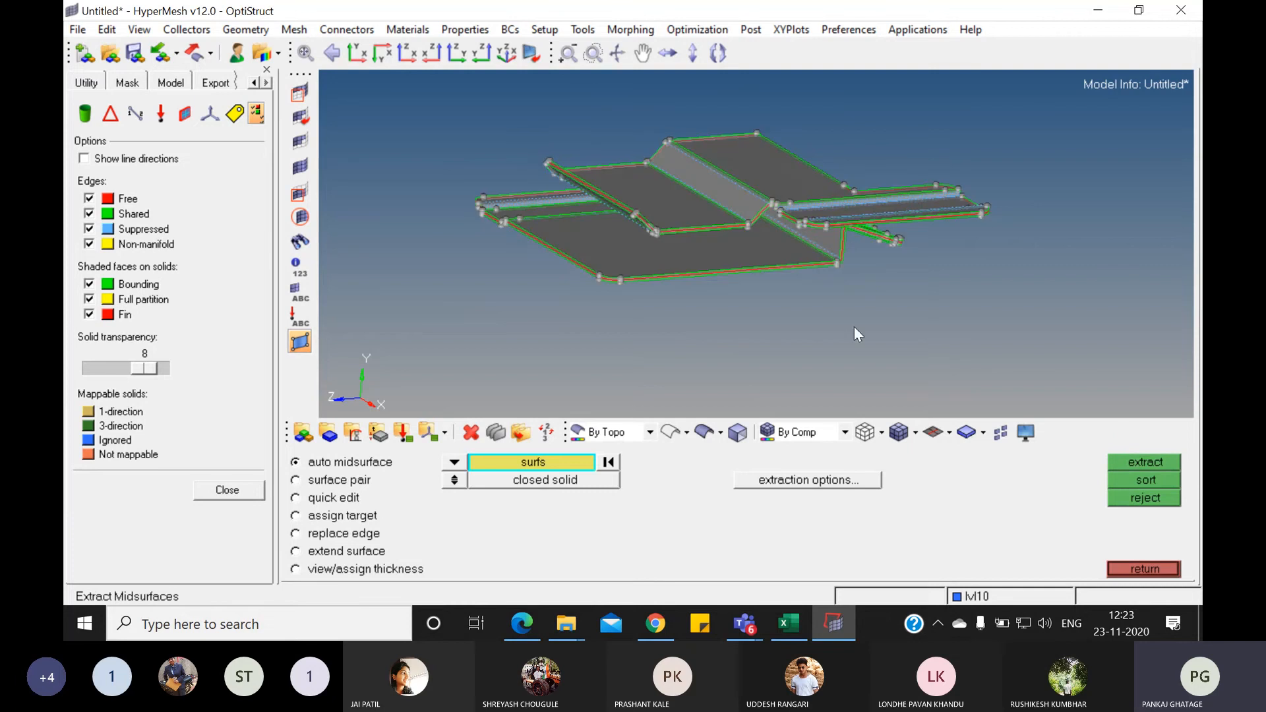
- Hide the lvl10 component's geometry to leave only the extracted middle surface displayed, and leave the midsurface tool
left_click(170, 81)
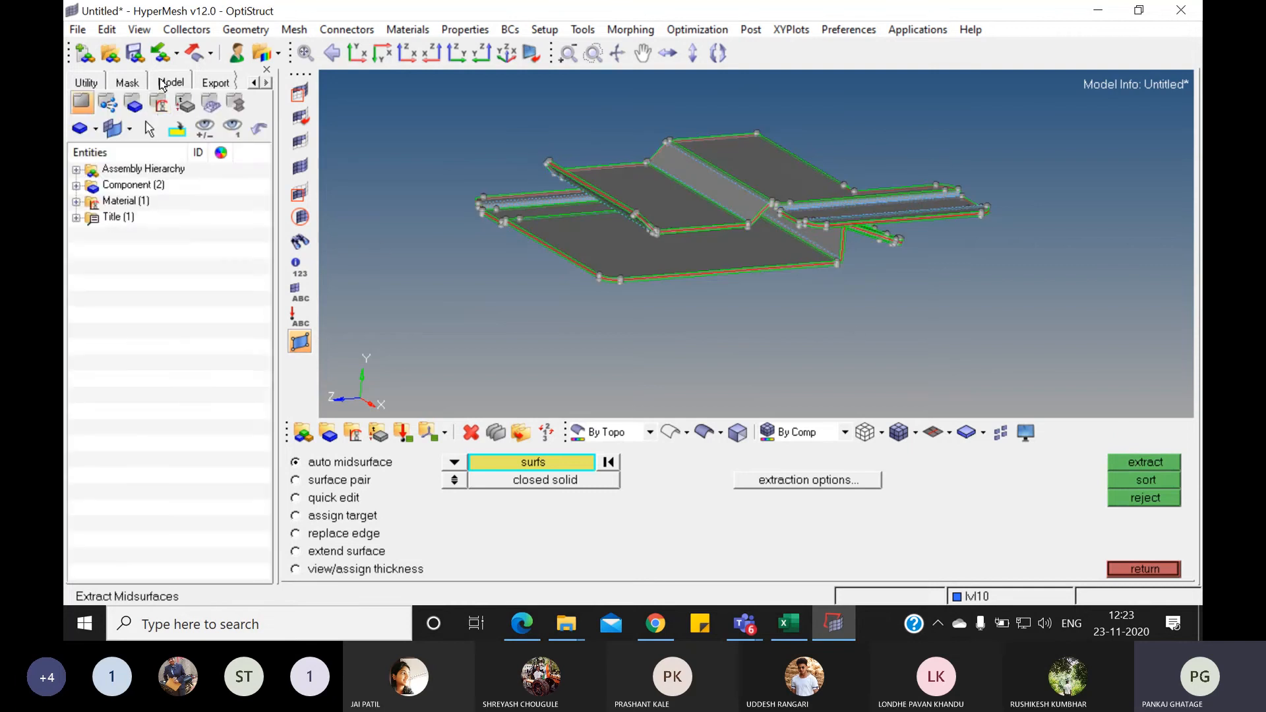
left_click(75, 186)
left_click(109, 201)
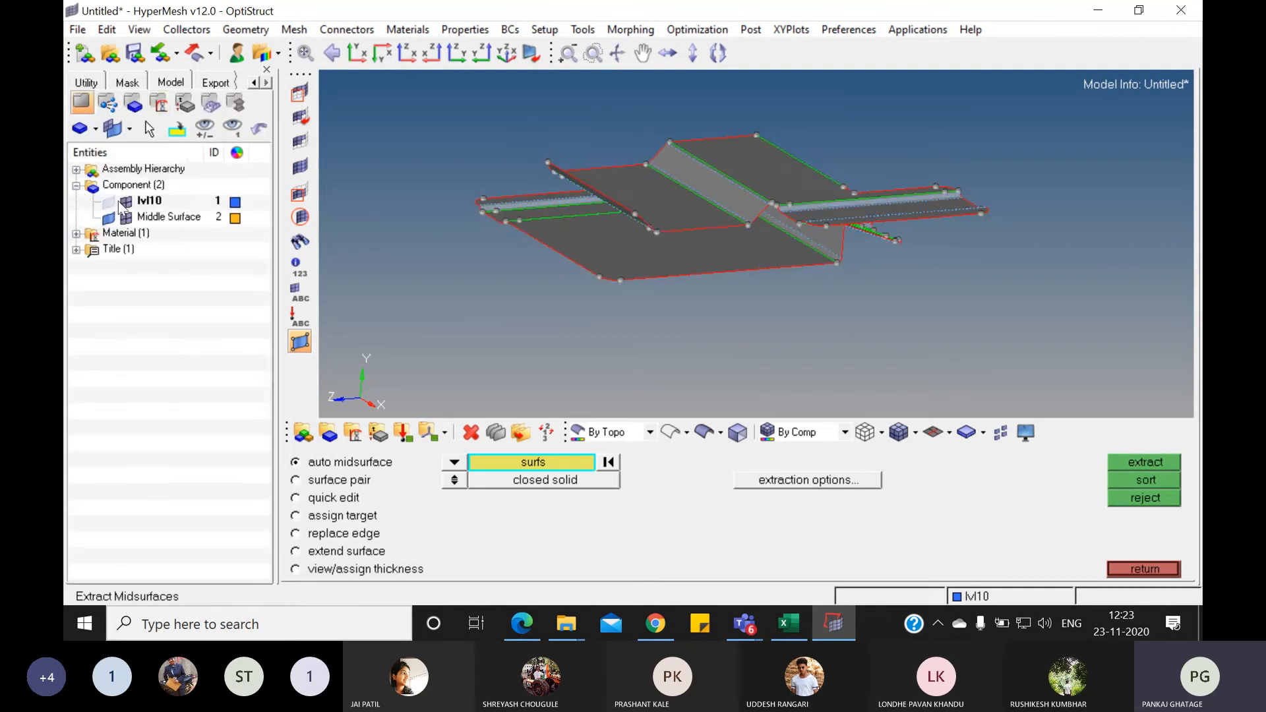
left_click_drag(836, 273, 749, 306, "ctrl")
left_click(1147, 571)
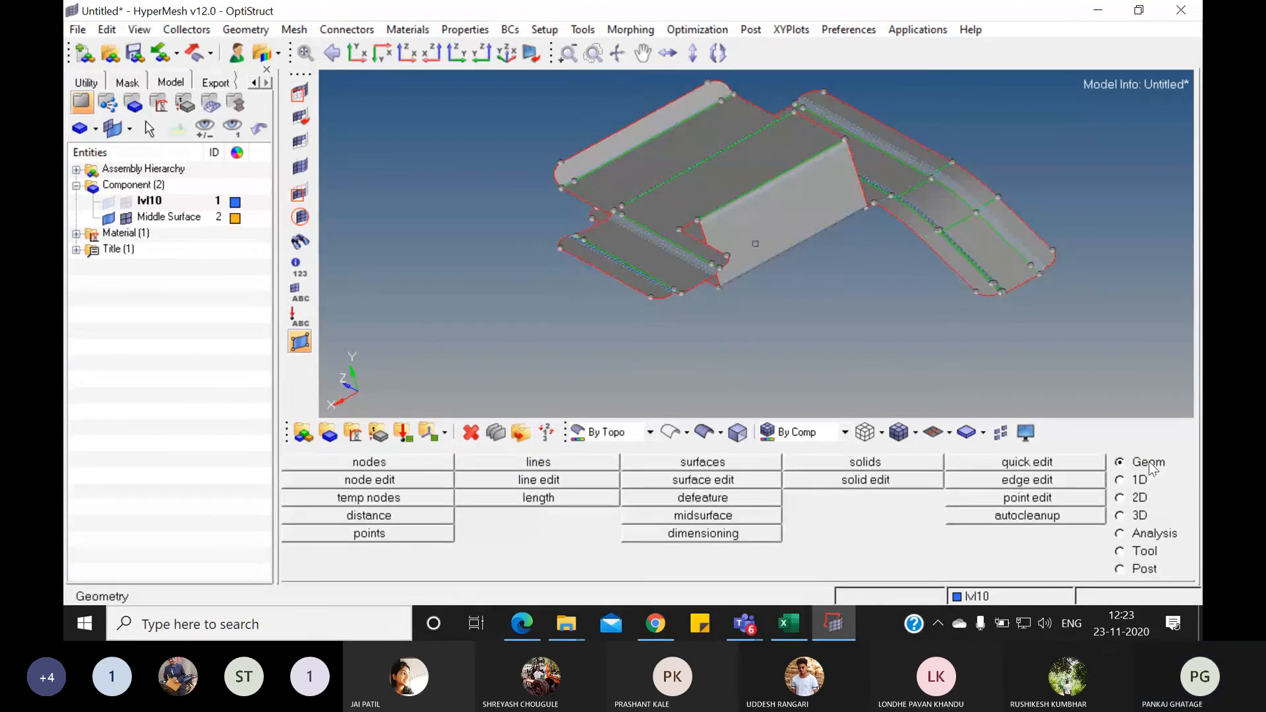
- Automesh all displayed midsurface faces with element size 2.500 and the mixed mesh type, and accept the mesh
left_click(1139, 498)
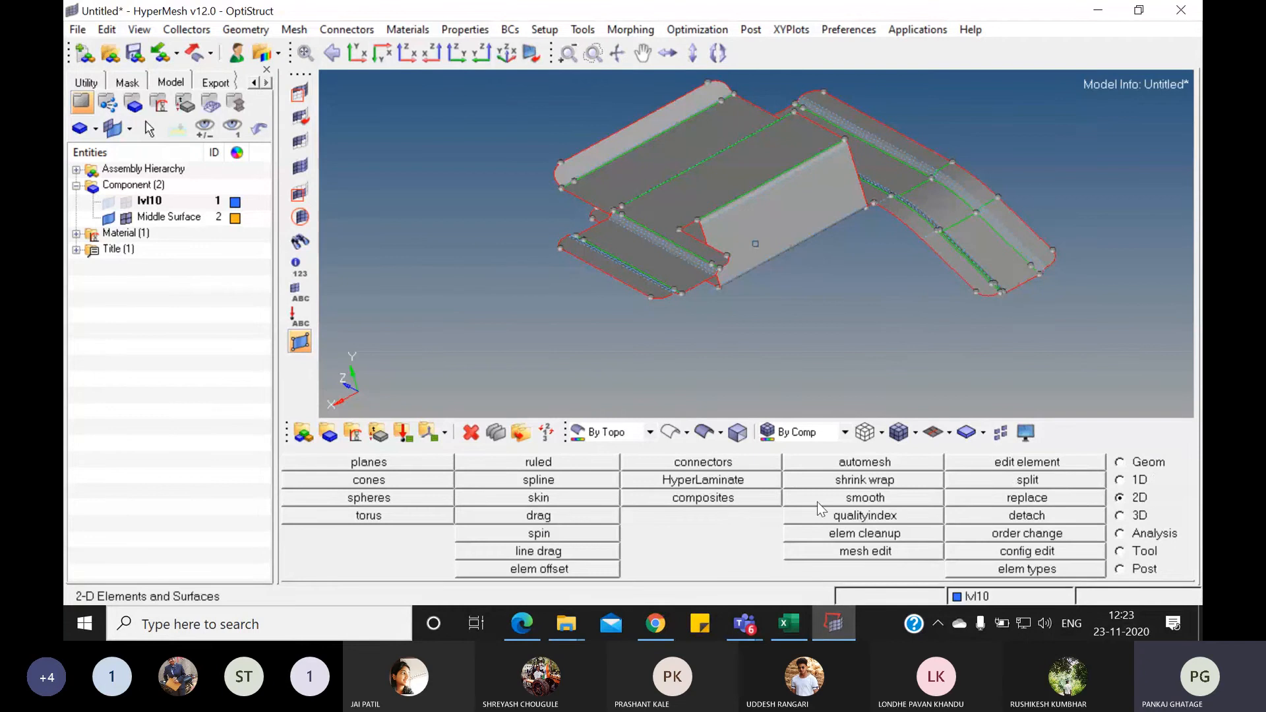
left_click(876, 464)
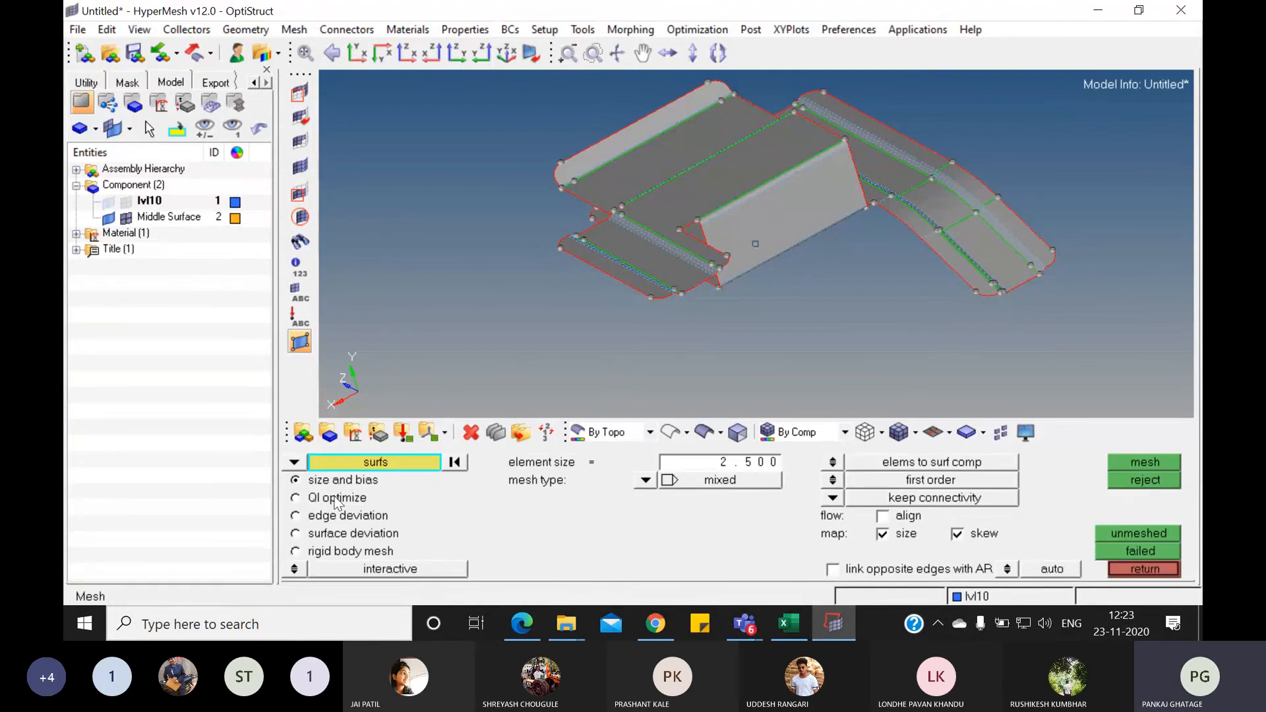
left_click(374, 464)
left_click(408, 500)
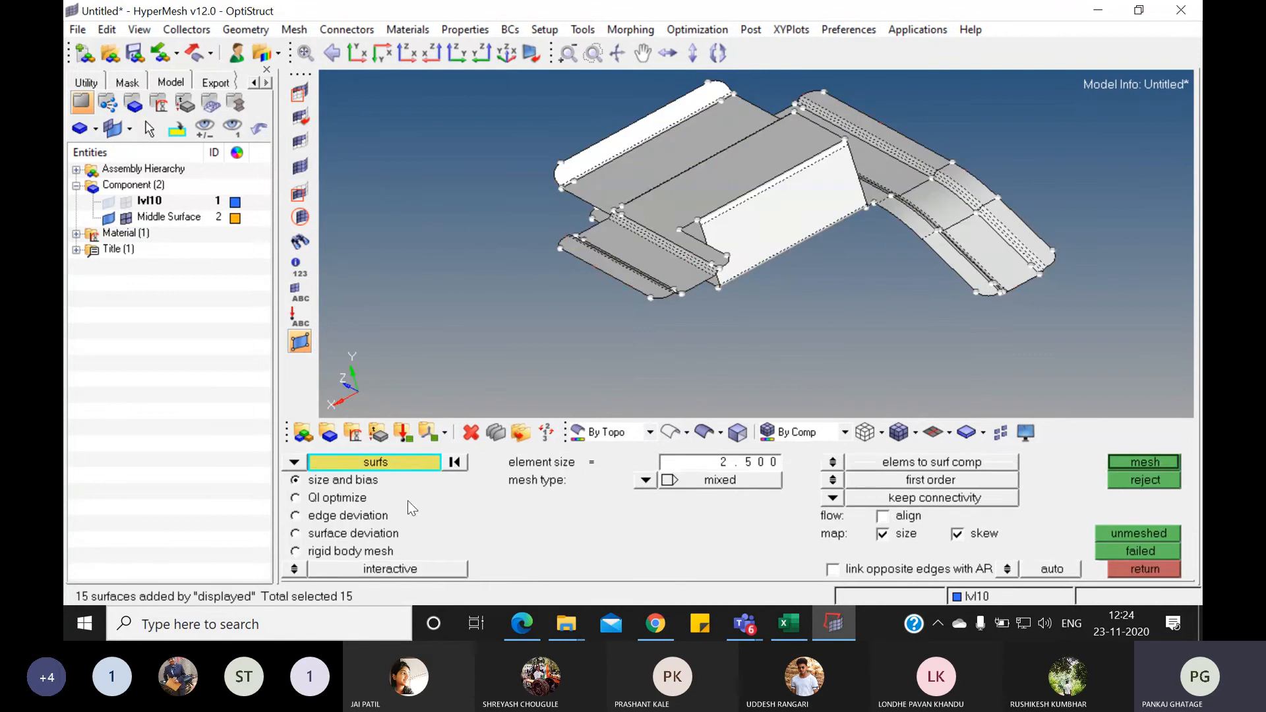
left_click(1161, 462)
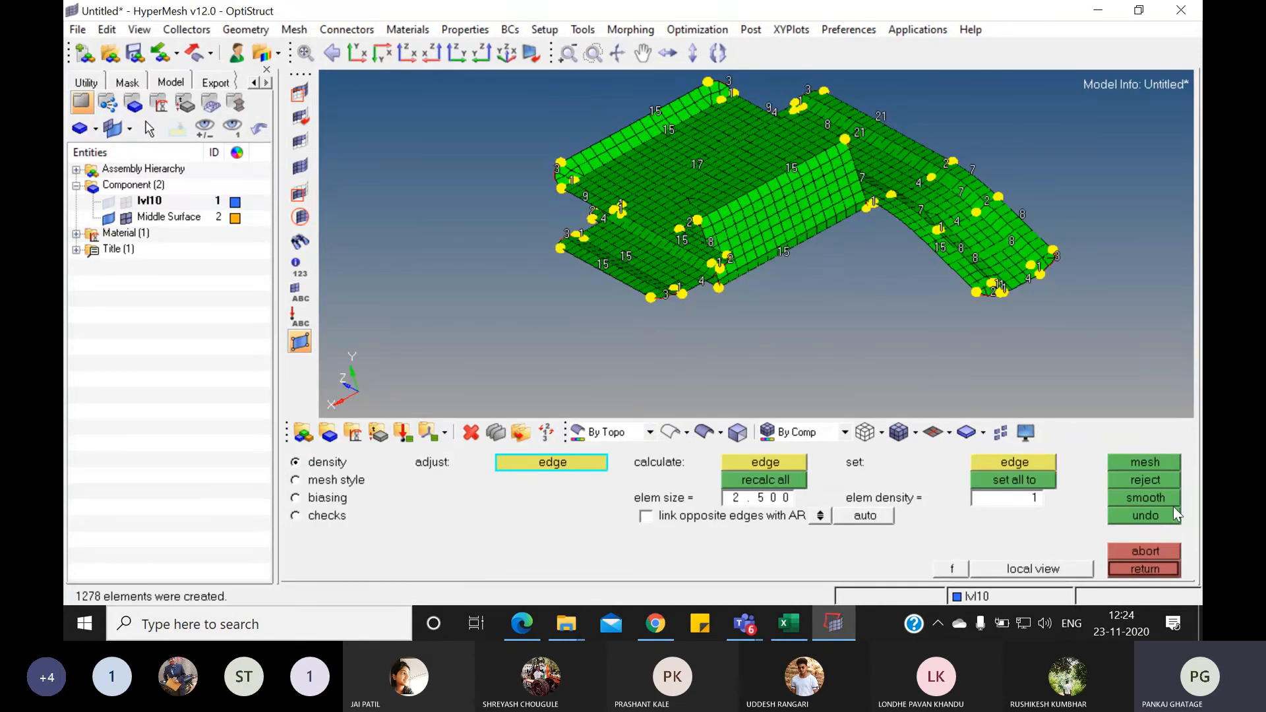
left_click(1146, 569)
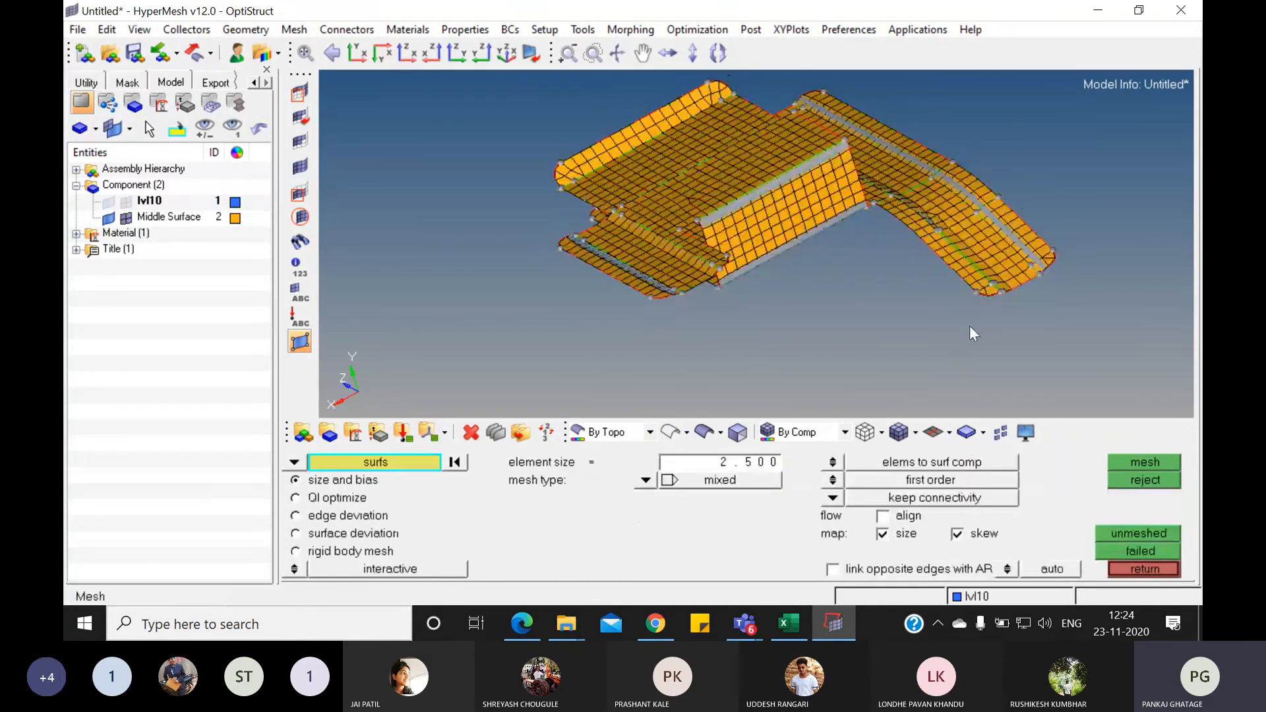
- Hide the Middle Surface component's geometry and examine the shell mesh from several sides
left_click(108, 218)
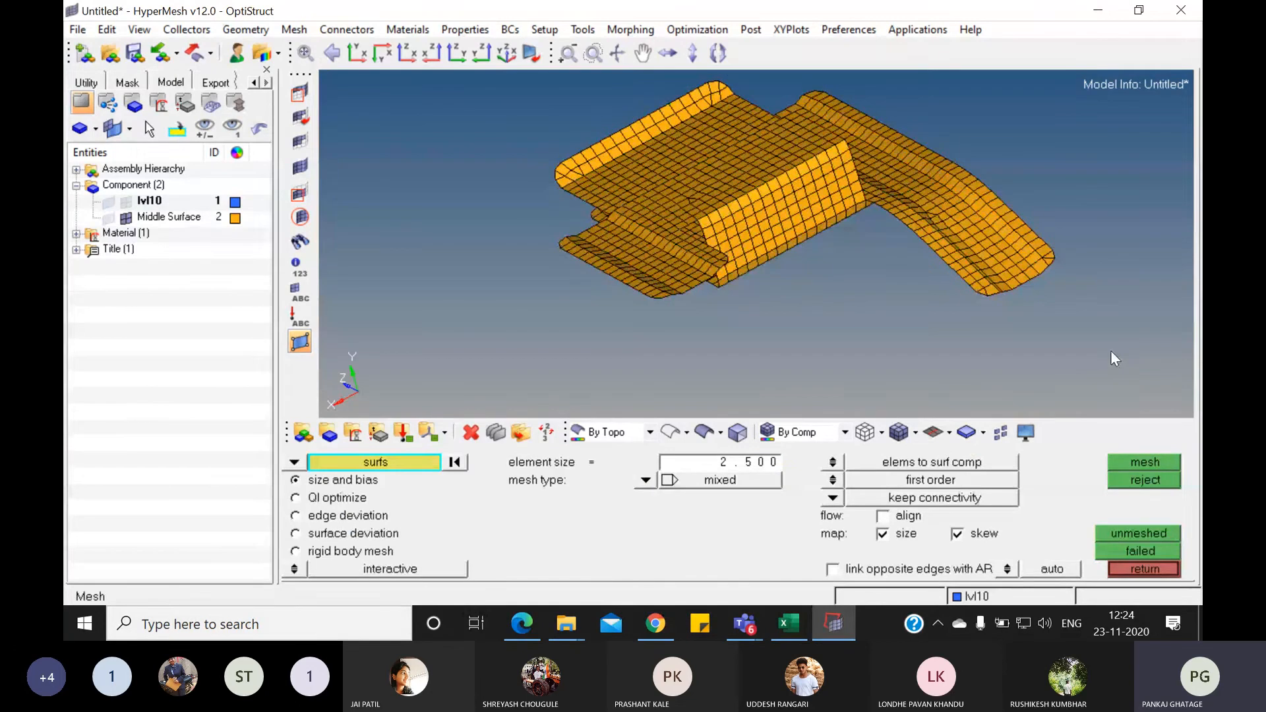
left_click_drag(1111, 358, 865, 362, "ctrl")
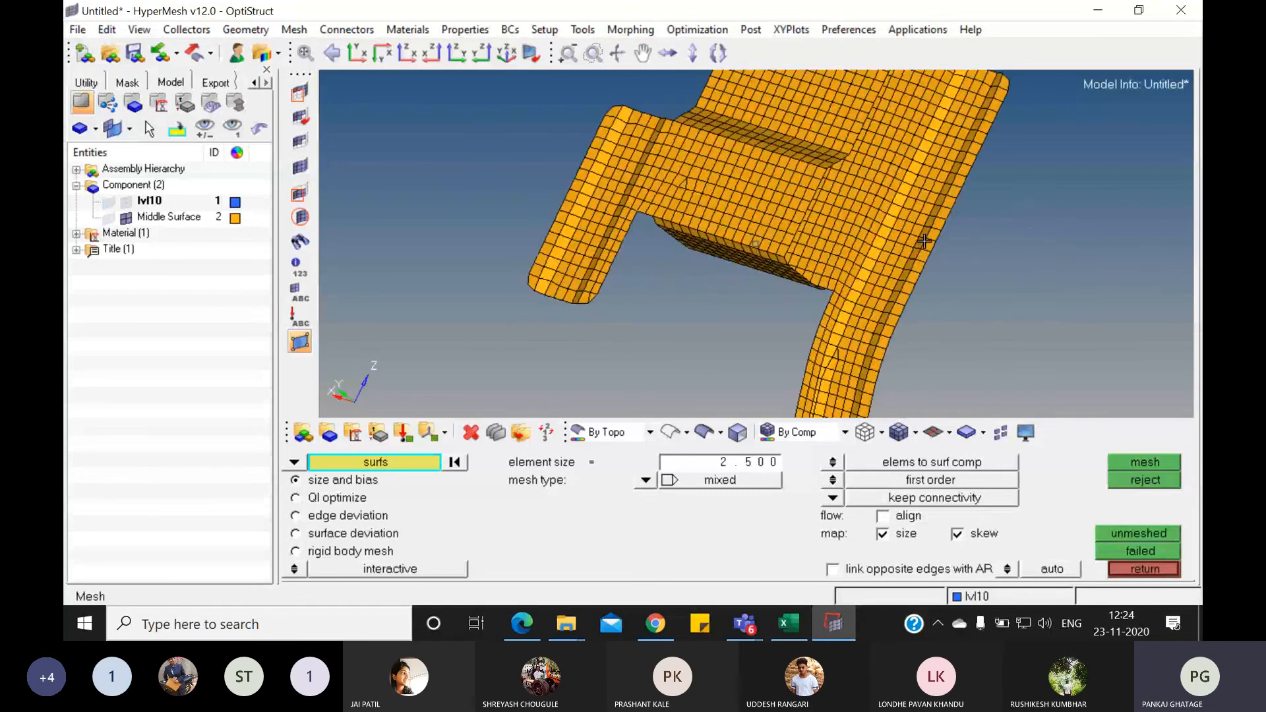
left_click_drag(873, 274, 818, 333, "ctrl")
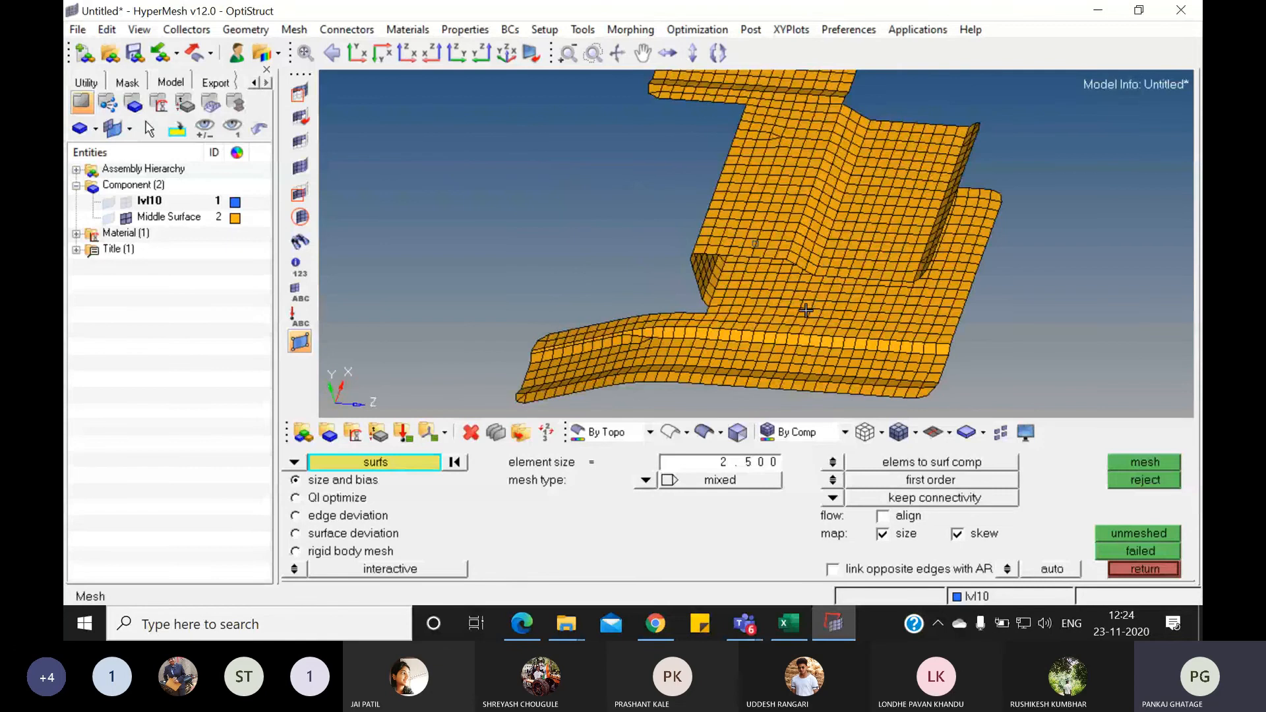
left_click_drag(808, 310, 716, 270, "ctrl")
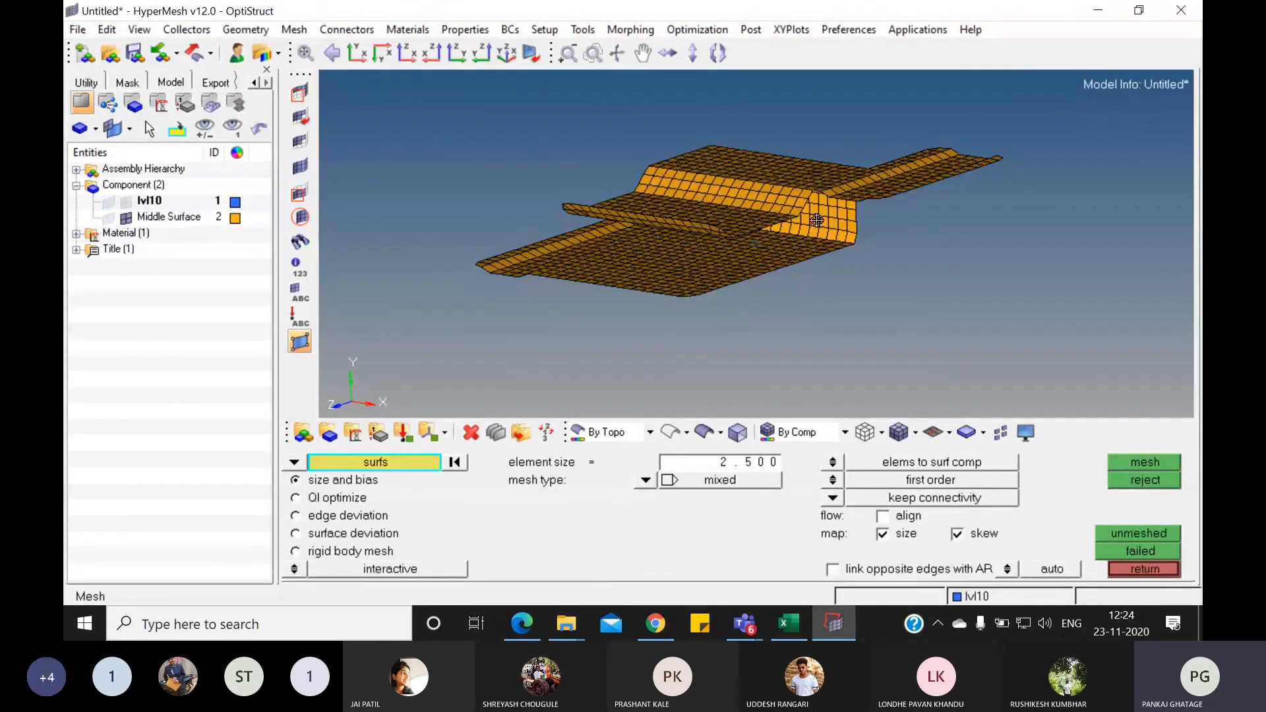
left_click_drag(883, 264, 832, 559, "ctrl")
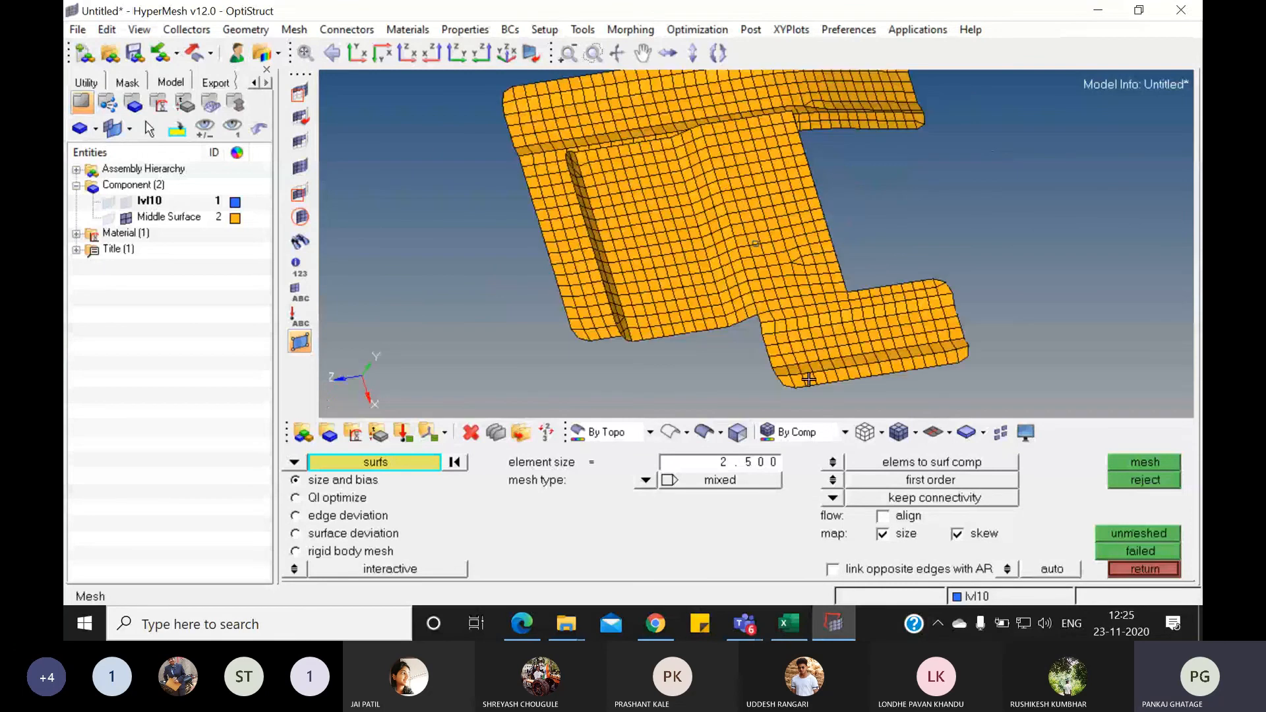
- Switch to the B Tech Batches 2020-21 attendance workbook in Excel
left_click(828, 623)
left_click(828, 622)
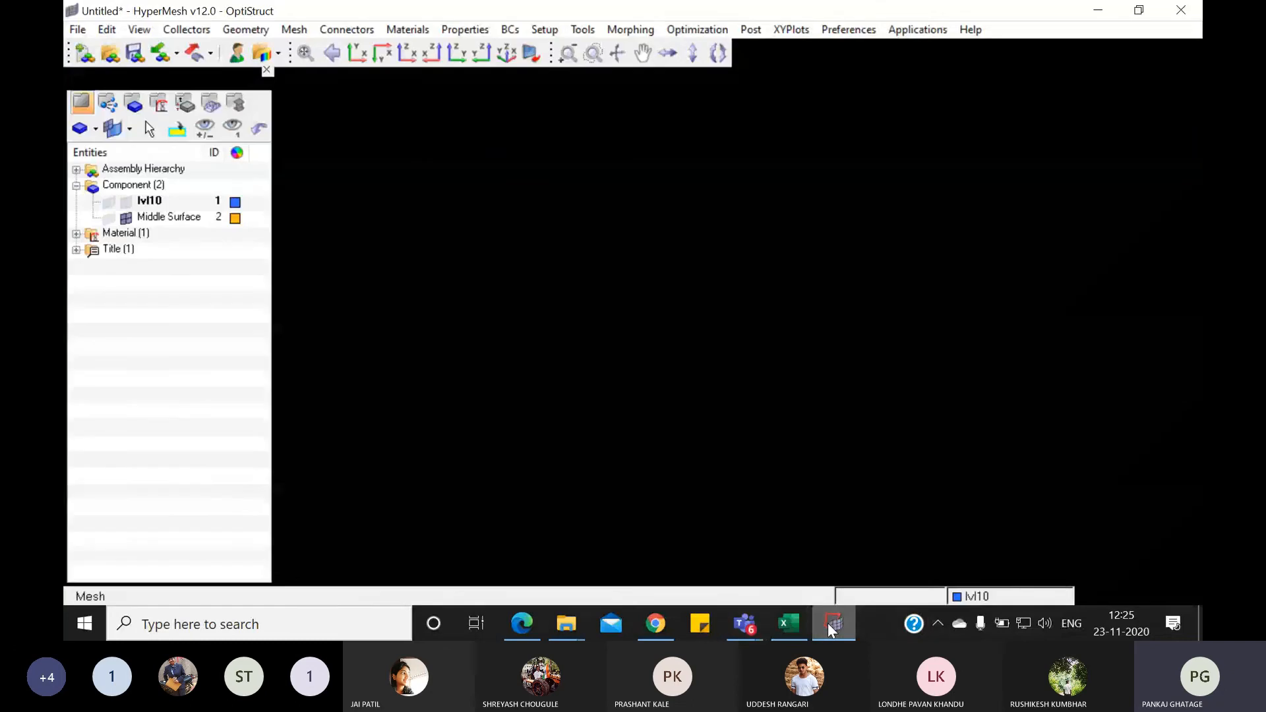
left_click(828, 622)
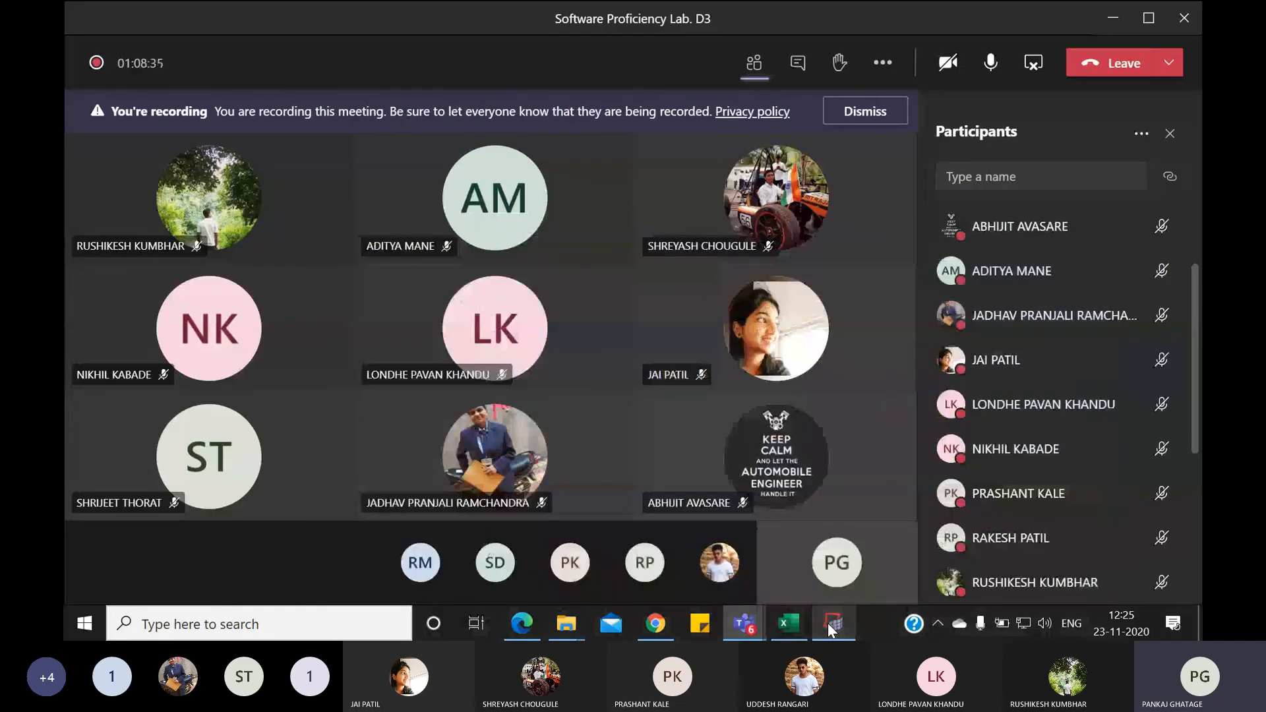
left_click(788, 624)
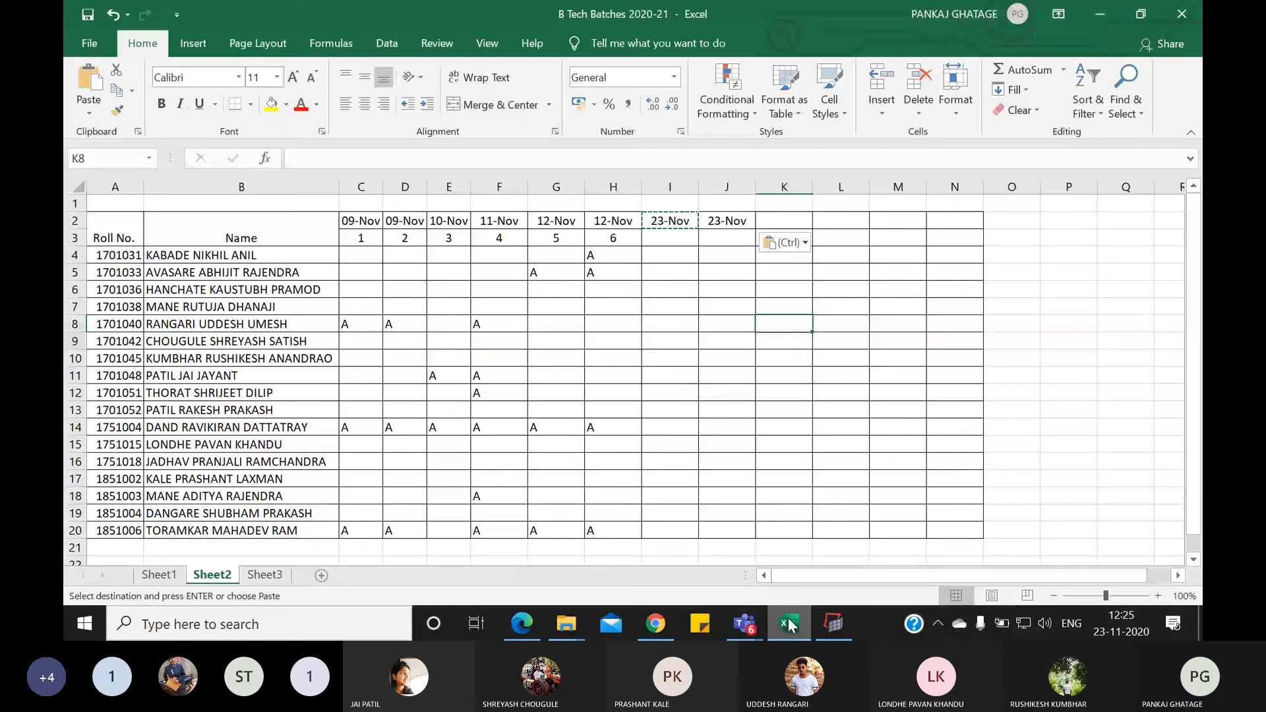
- Enter A in cell I6 of the first 23-Nov attendance column, leaving I4 and I5 blank
left_click(672, 250)
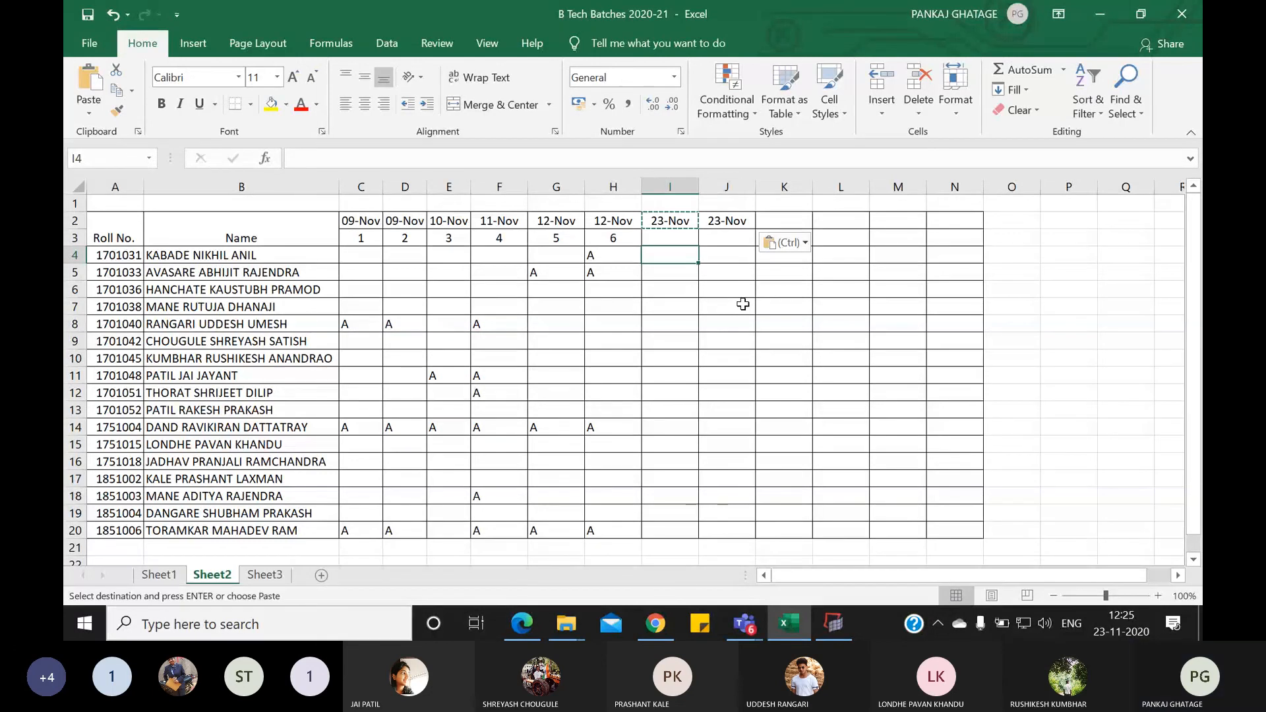
type("A")
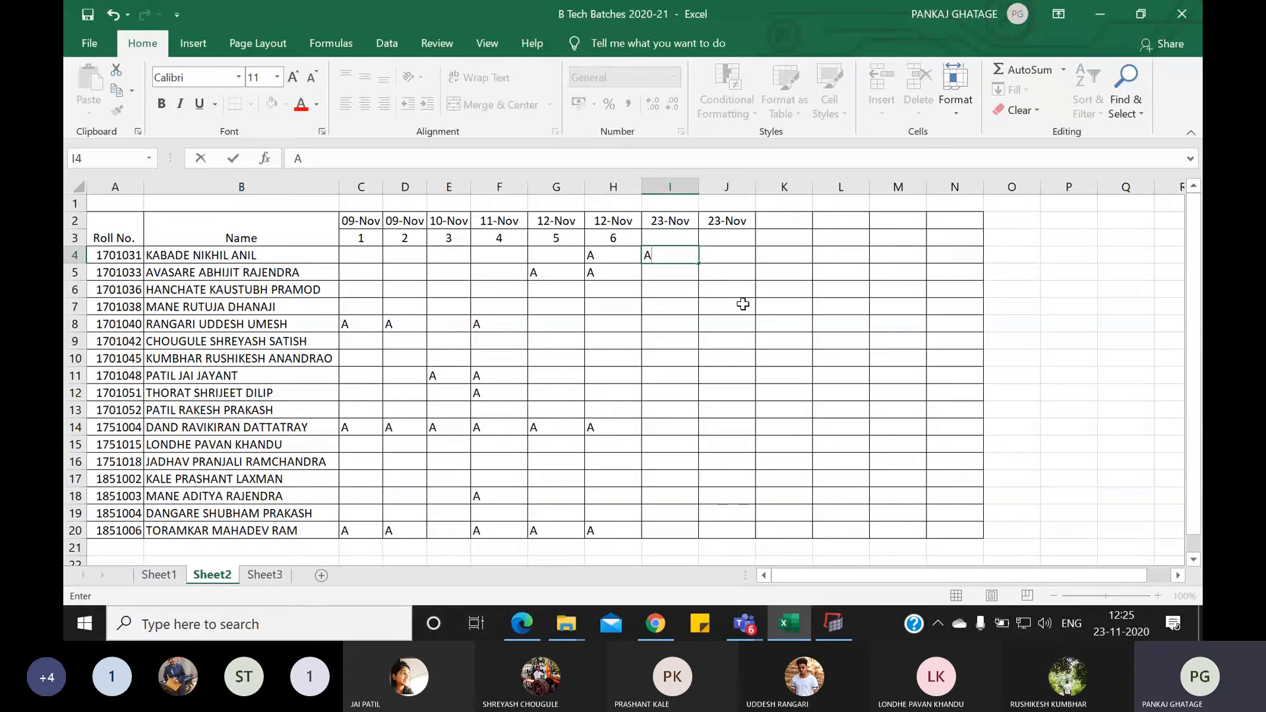
key("BackSpace")
key("Return")
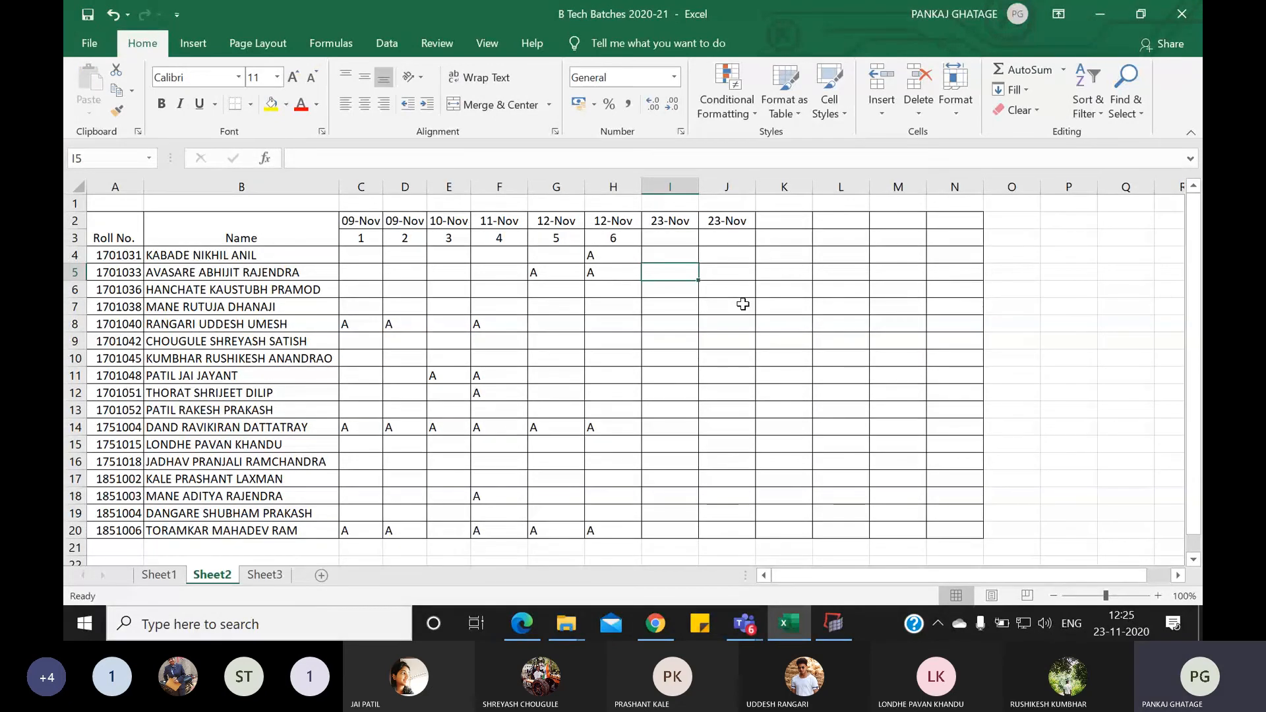
key("Return")
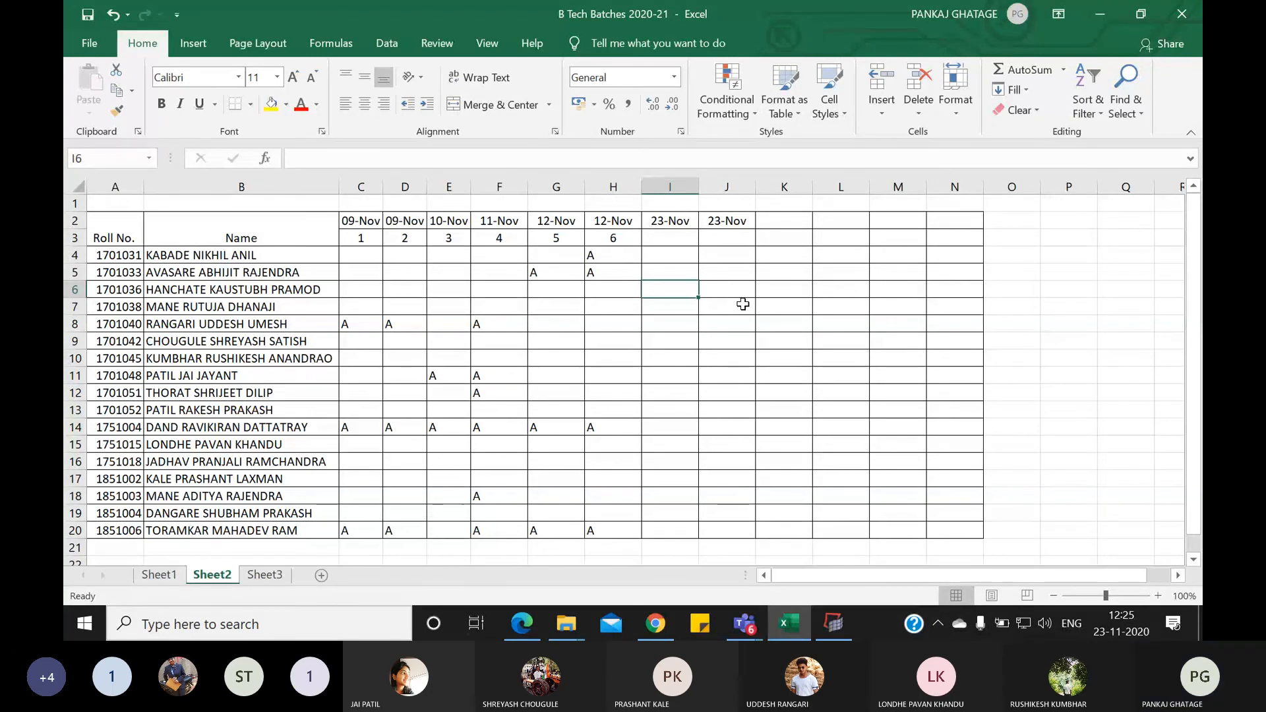
type("A")
key("Return")
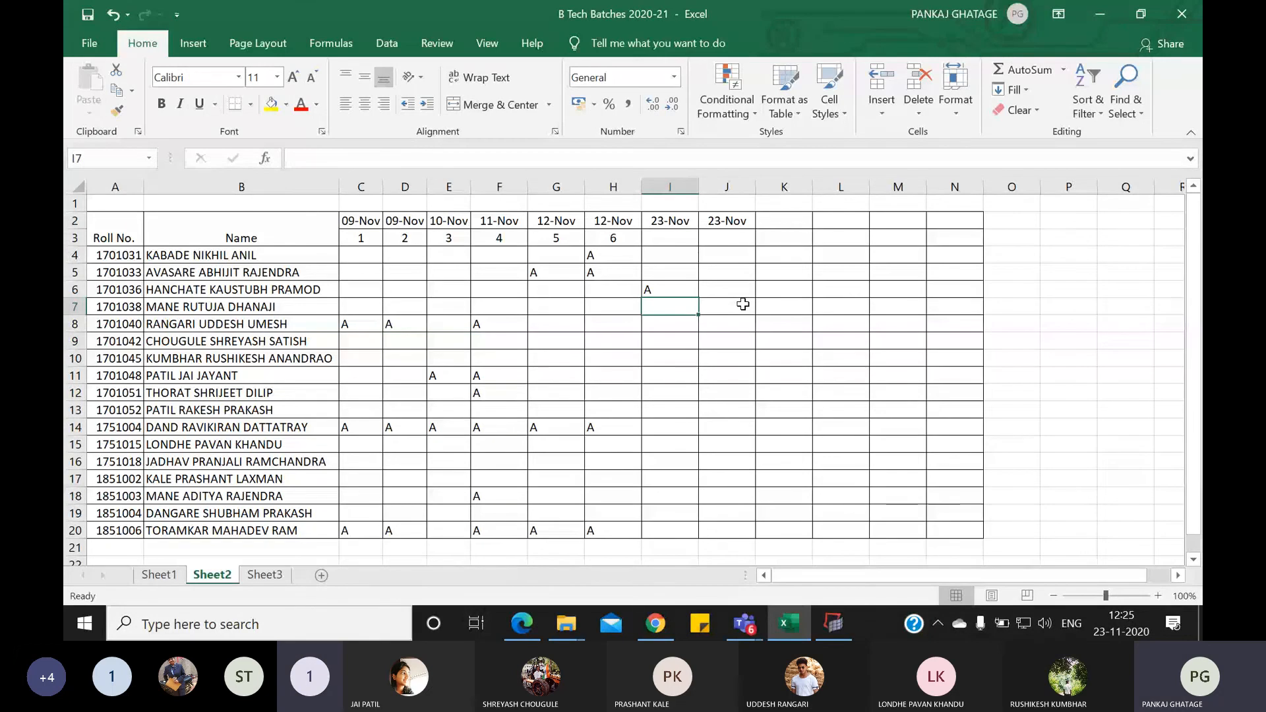
- Enter A in cell I14 of the first 23-Nov column, leaving I7 to I13 blank
key("Down")
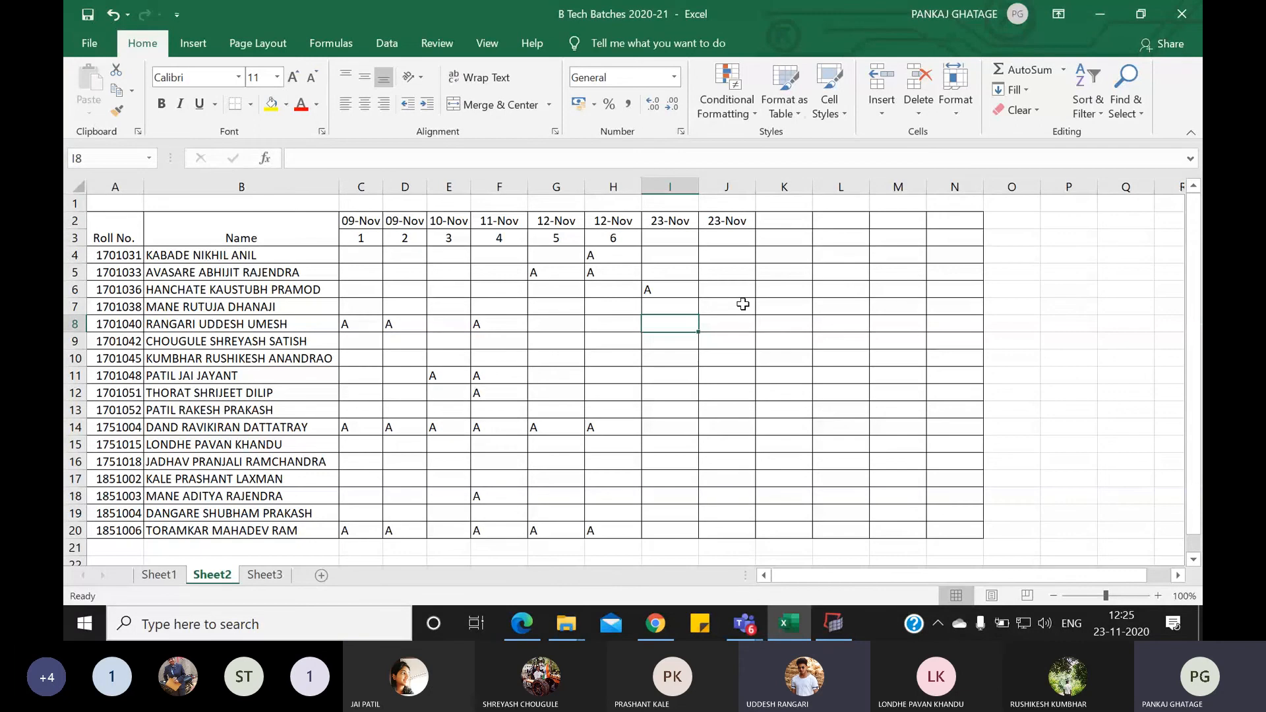
key("Down")
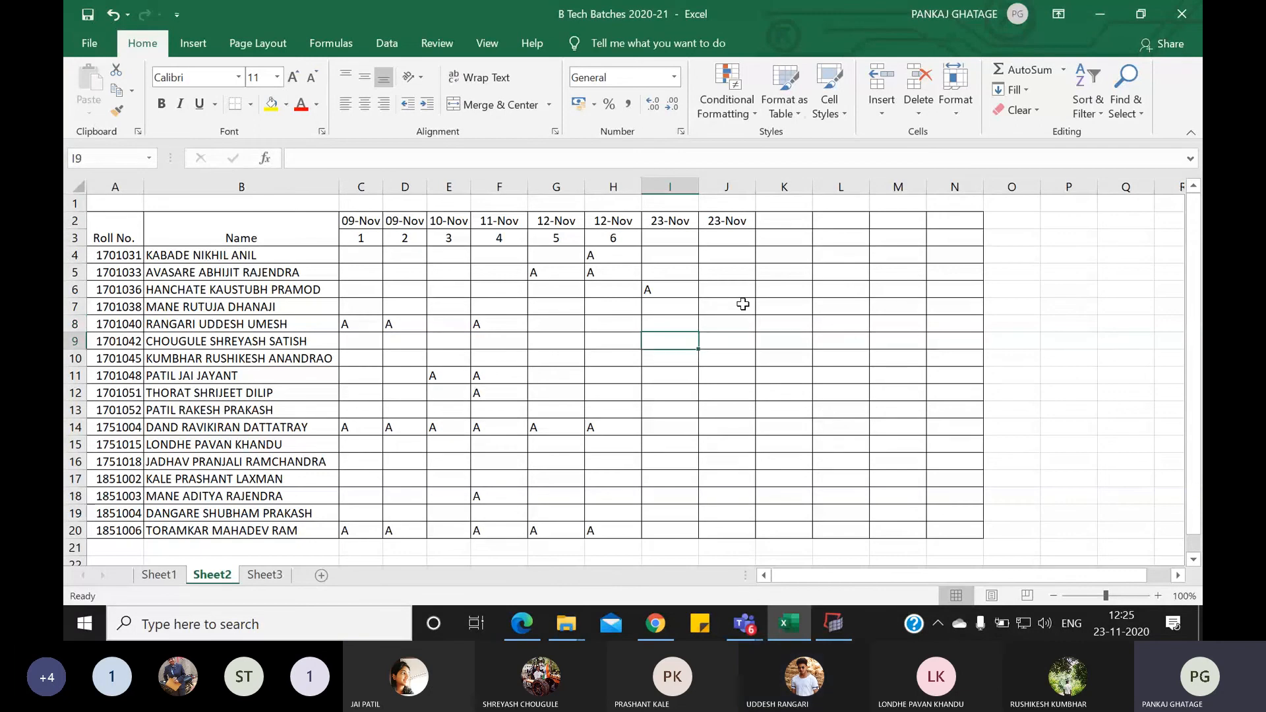
key("Down")
key("Down")
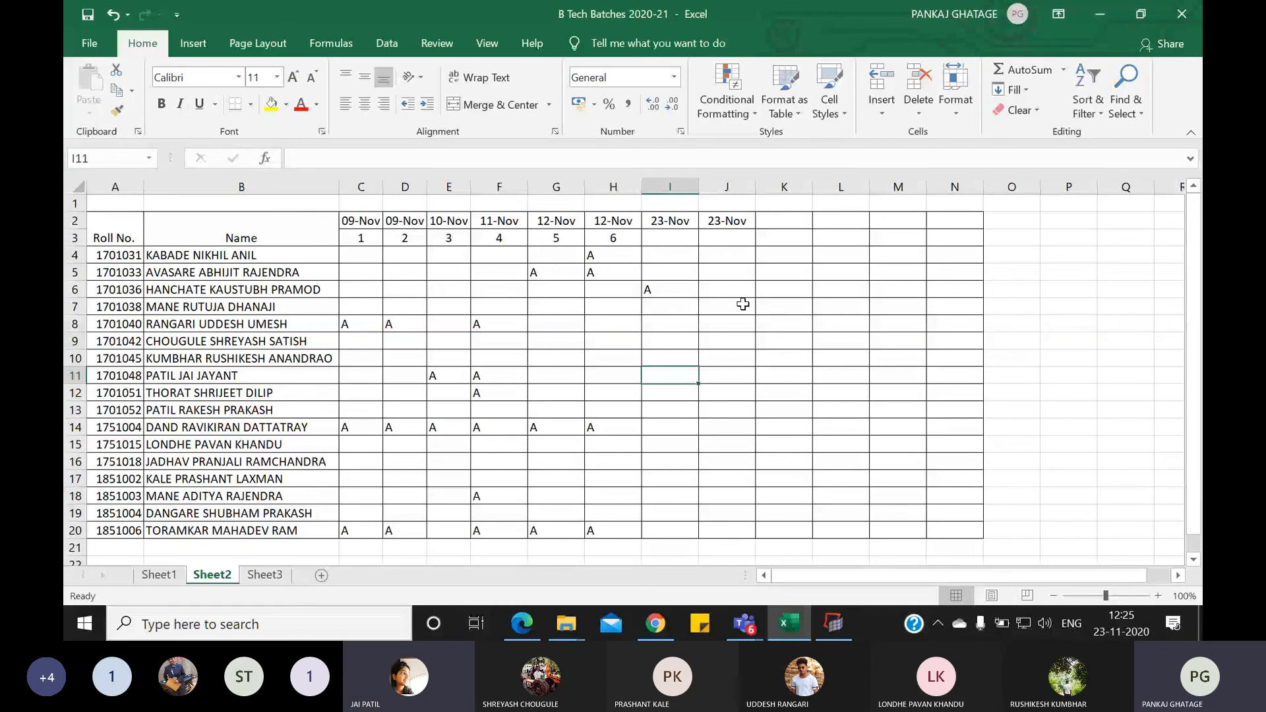
key("Down")
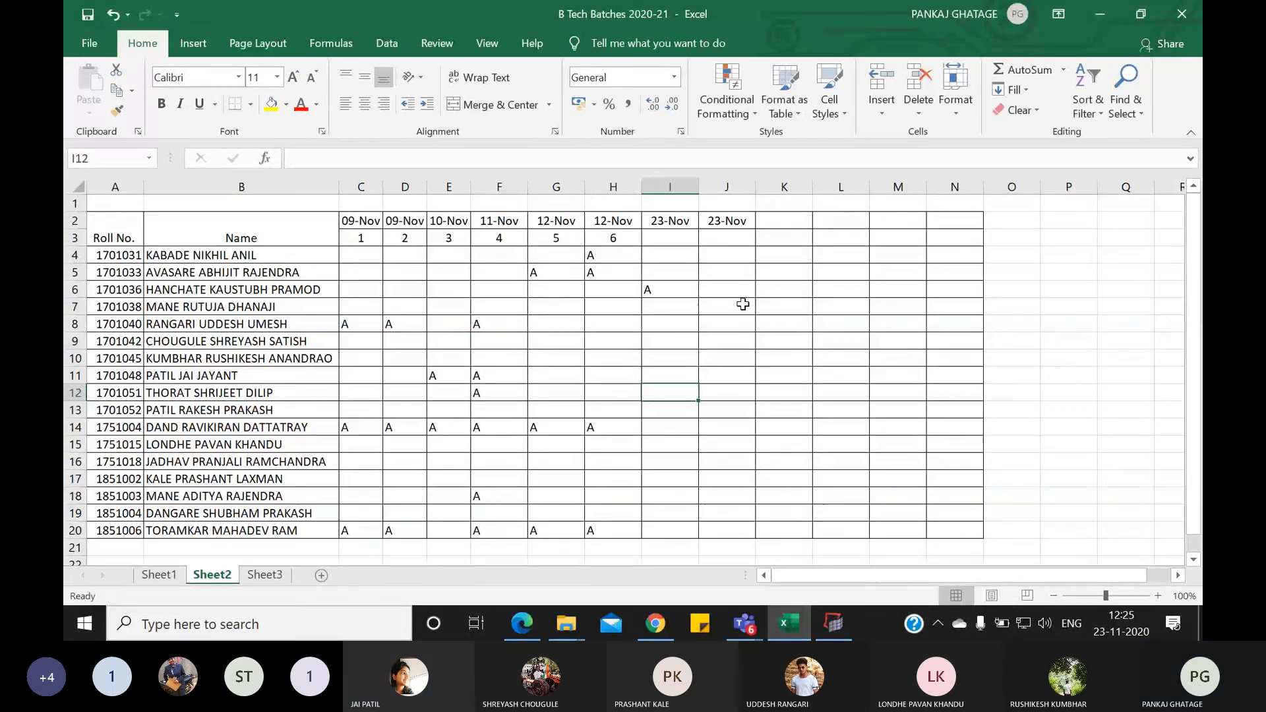
key("Down")
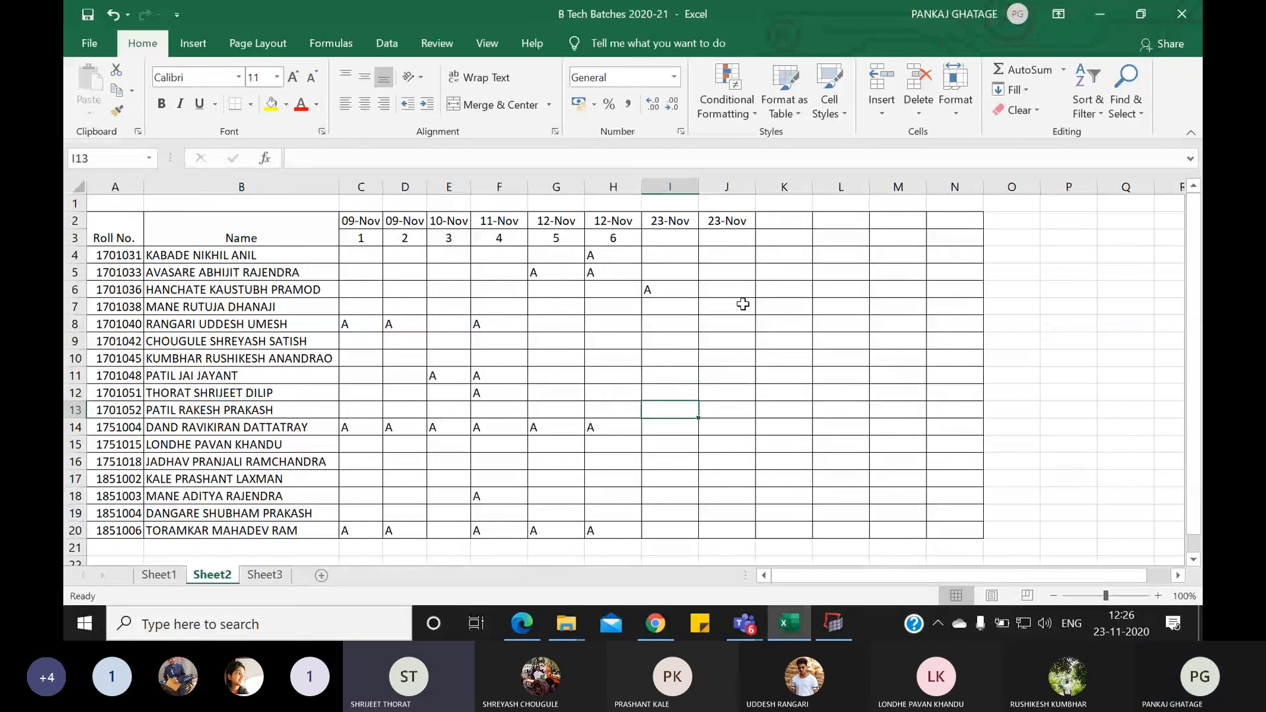
key("Down")
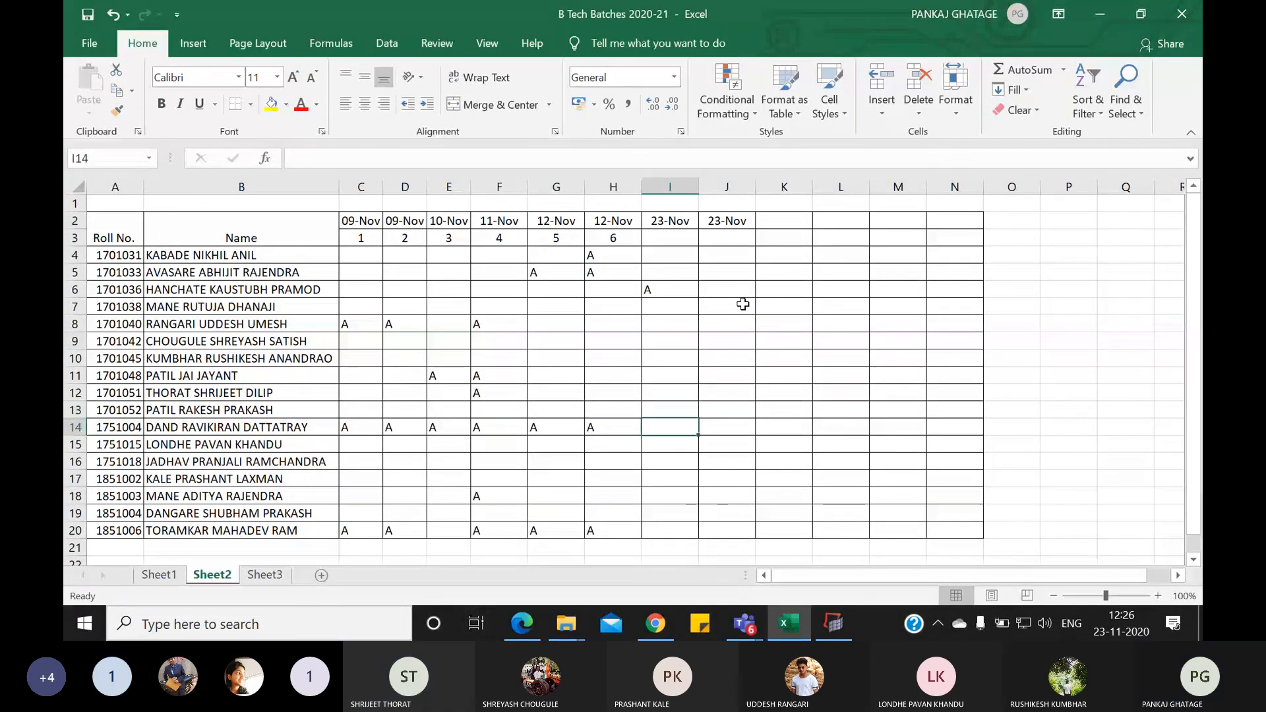
type("A")
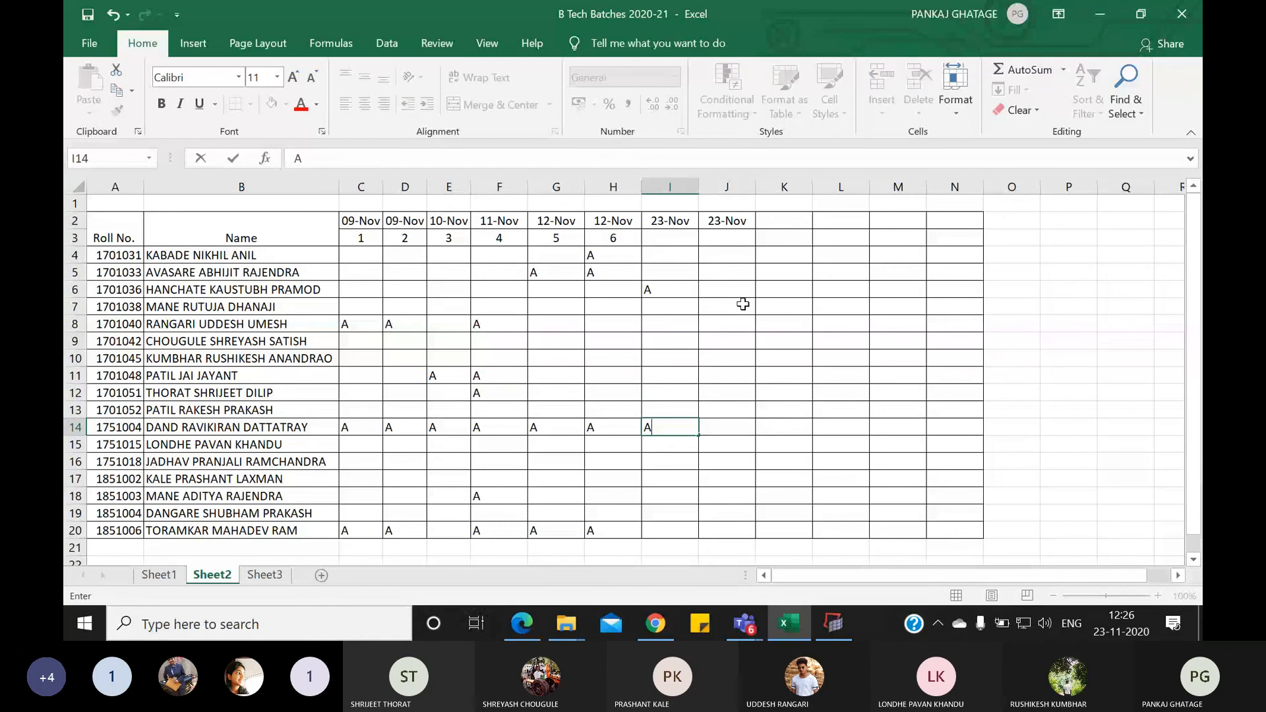
key("Return")
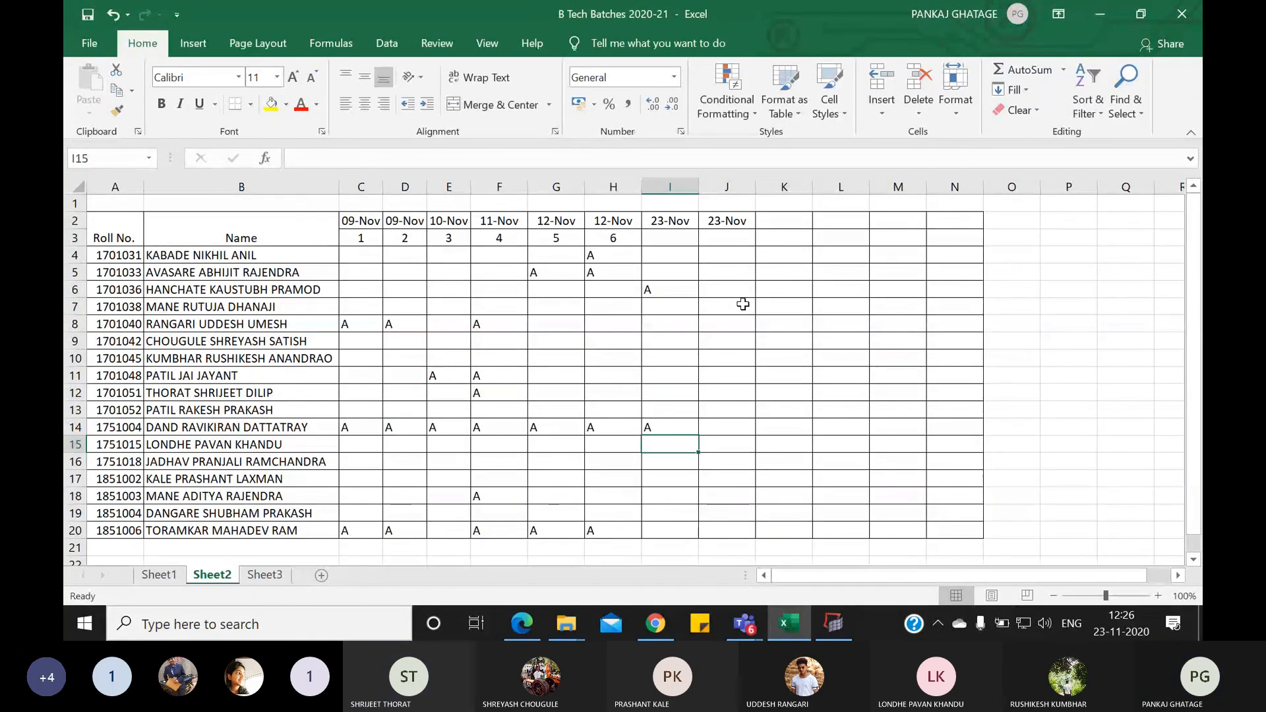
- Enter A in cell I20 of the first 23-Nov column, leaving I15 to I19 blank, and save the workbook
key("Return")
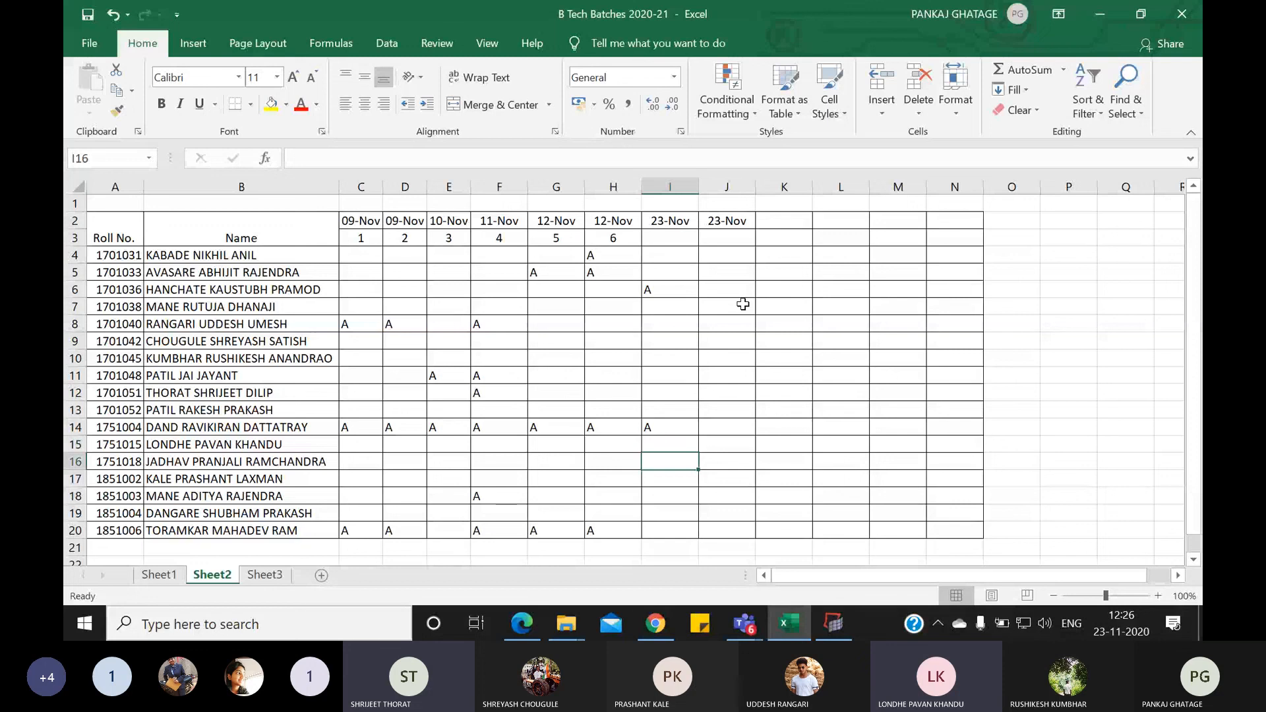
key("Return")
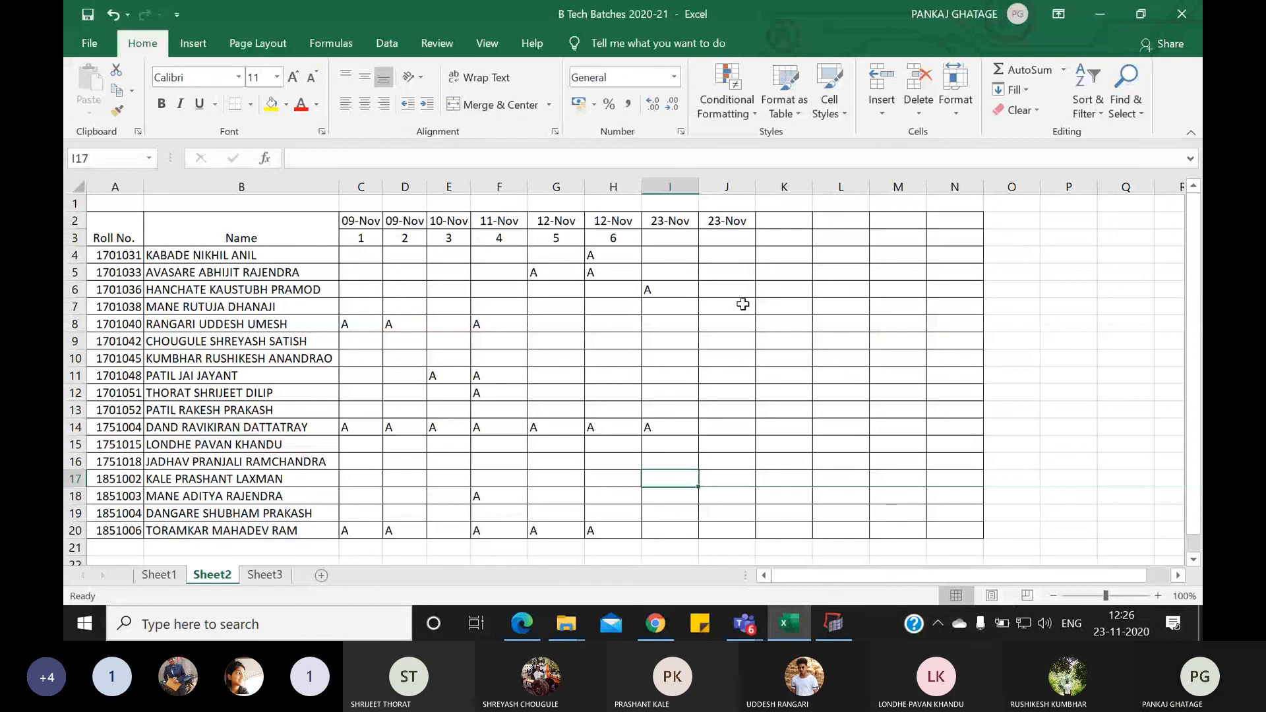
key("Down")
key("Down")
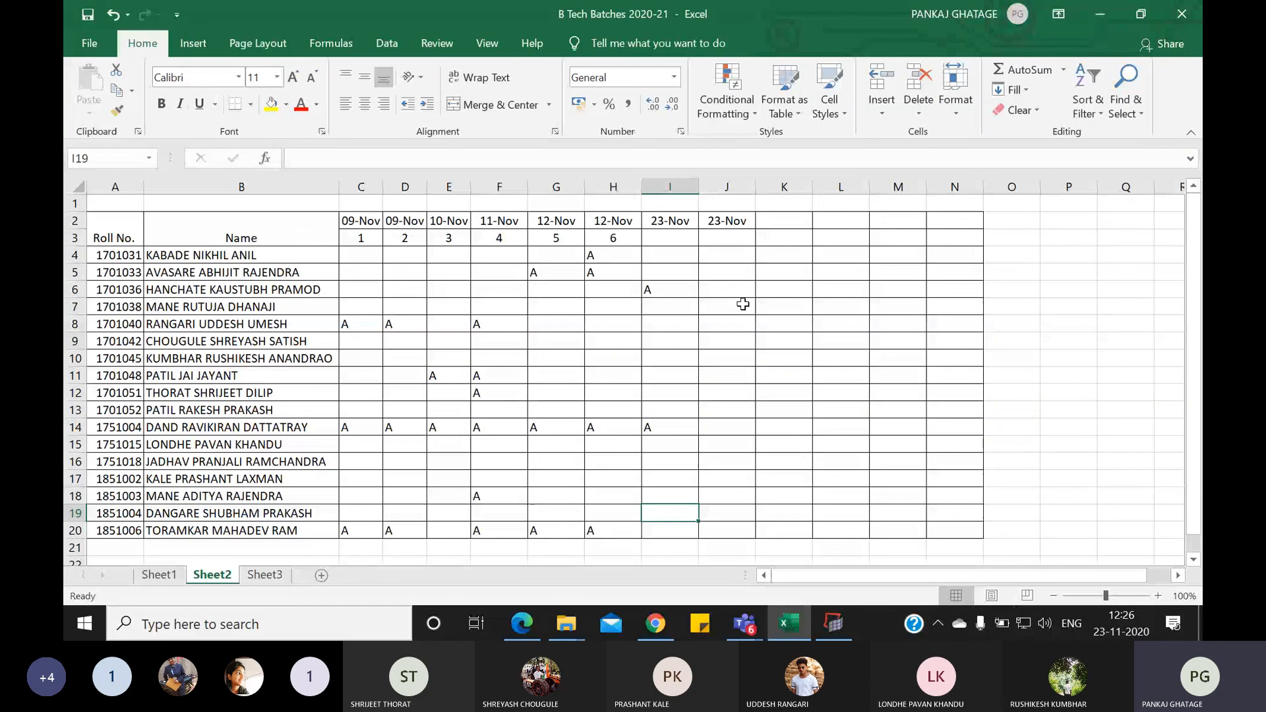
key("Down")
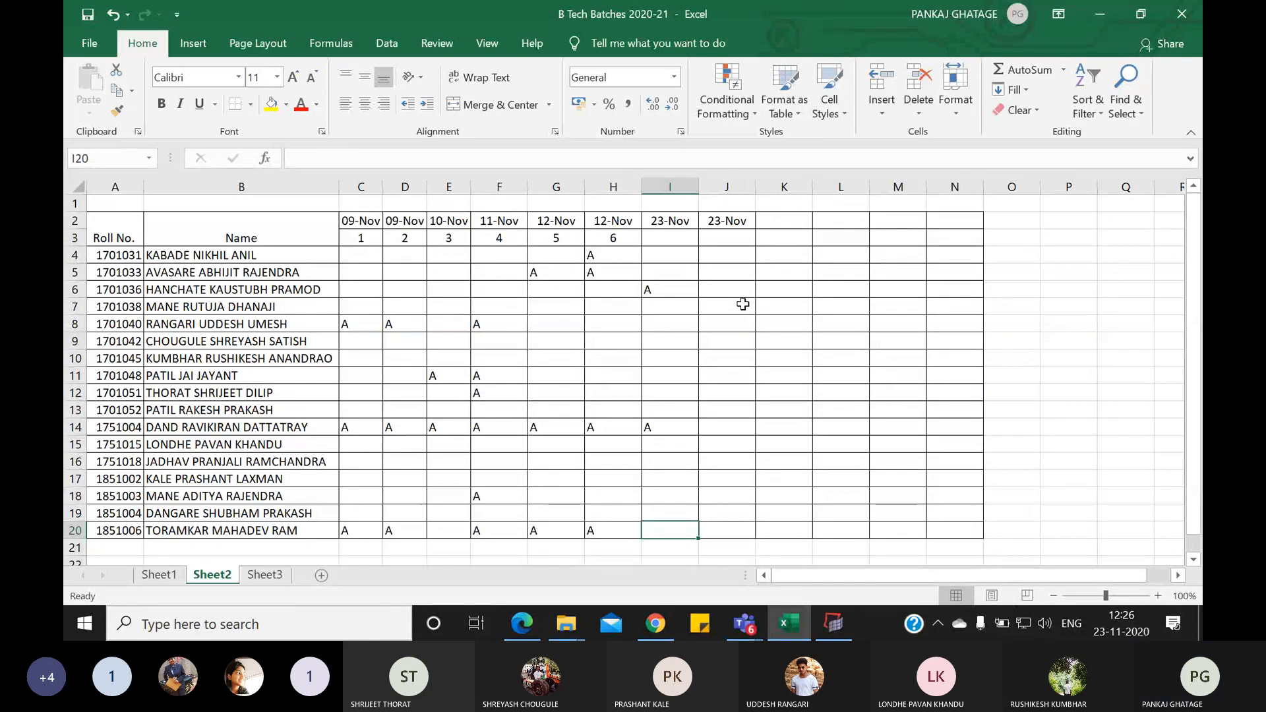
type("A")
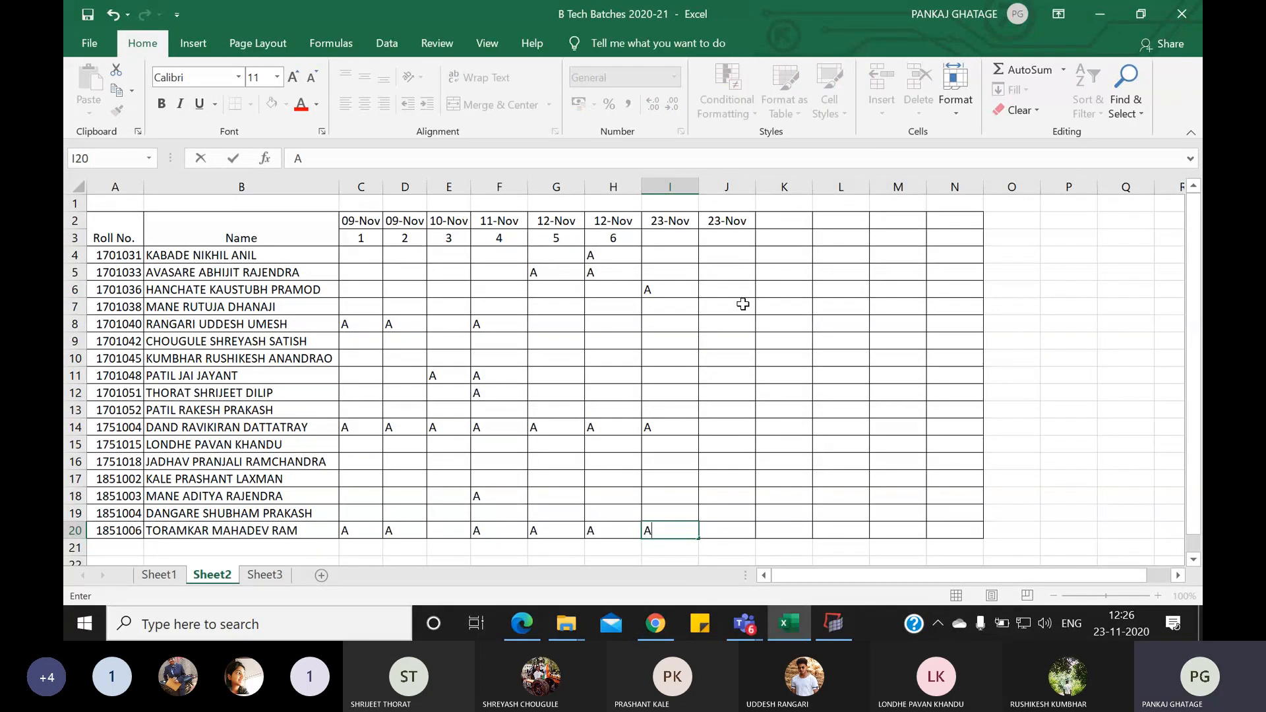
left_click(89, 15)
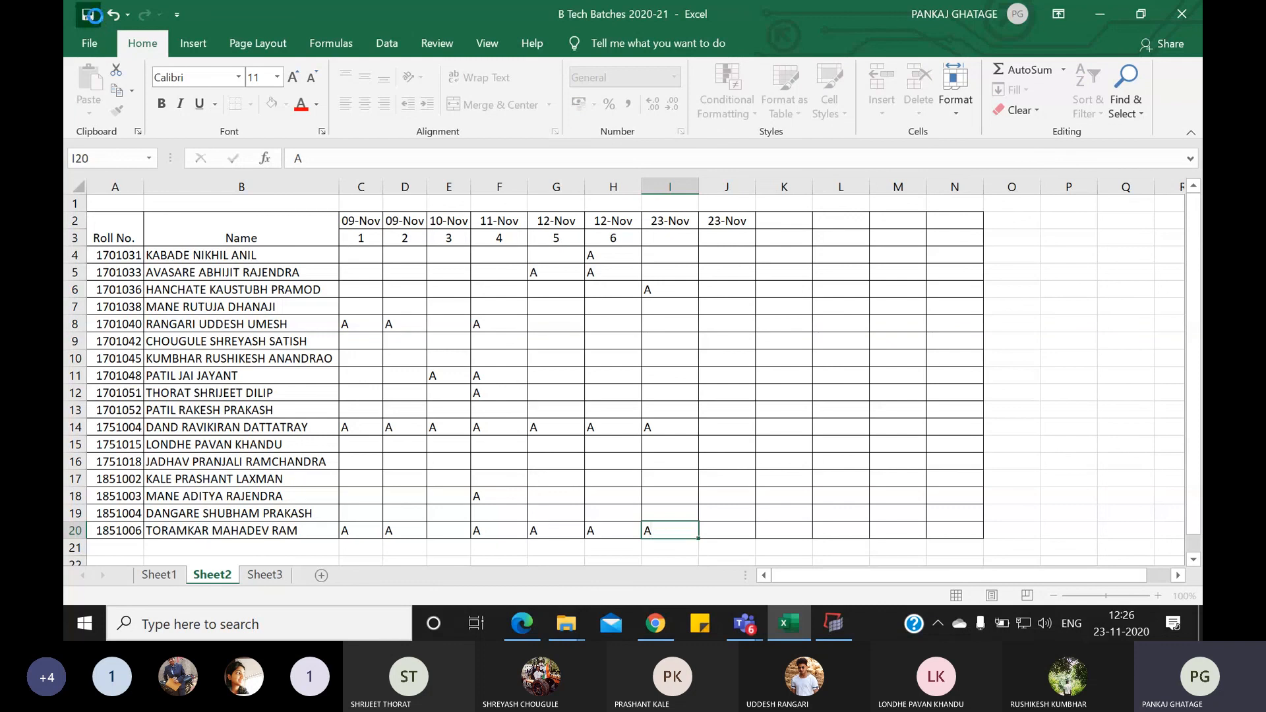
- Switch to the Software Proficiency Lab. D3 meeting in Microsoft Teams and stop the meeting recording
left_click(1100, 14)
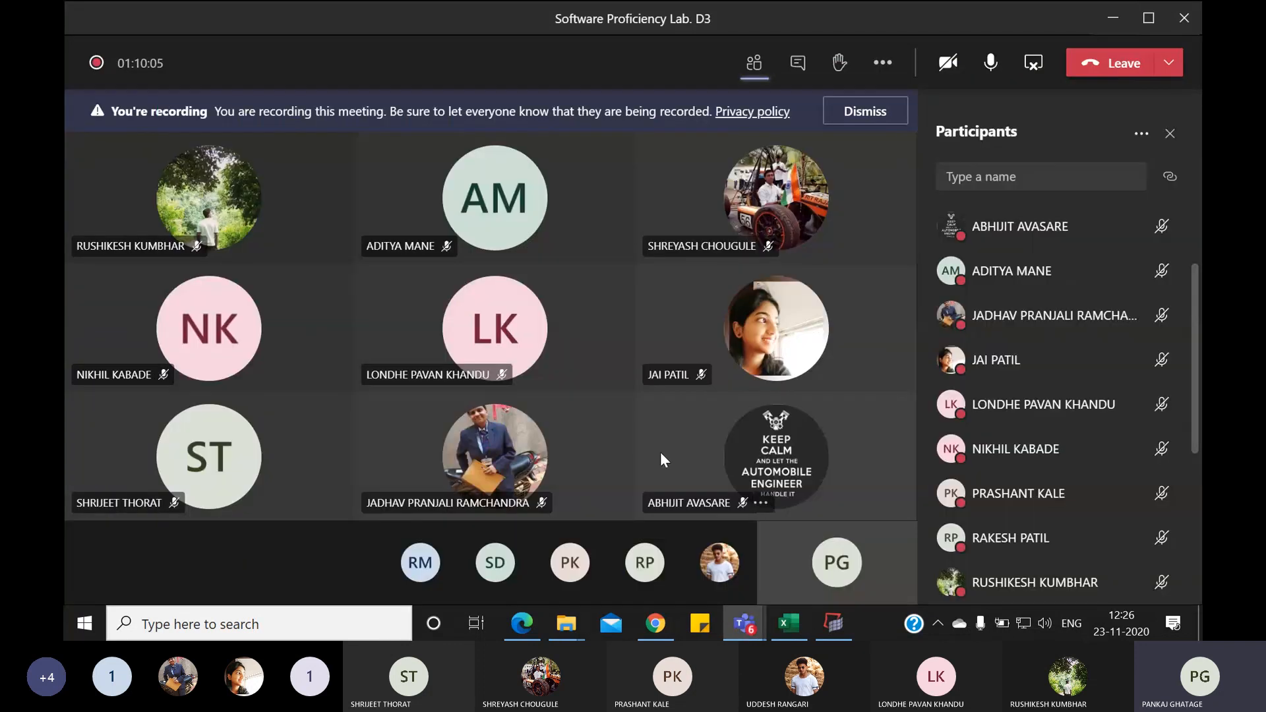
left_click(832, 621)
left_click(832, 625)
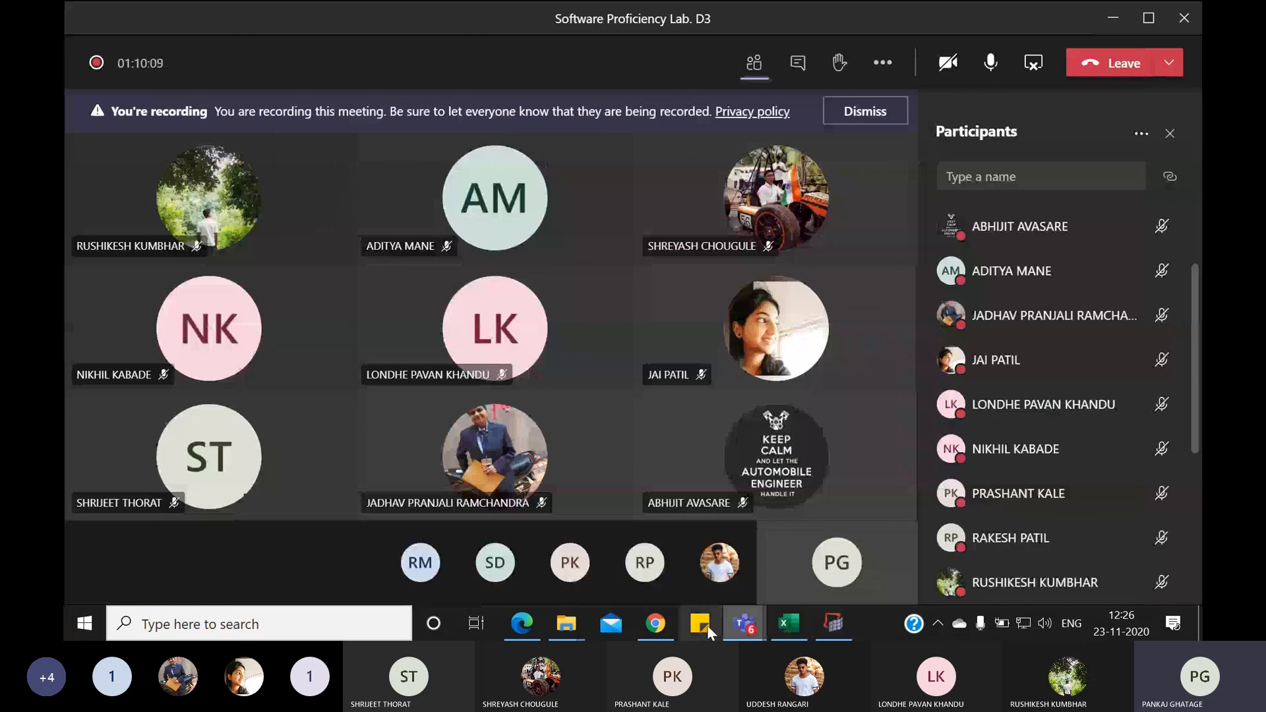
left_click(892, 63)
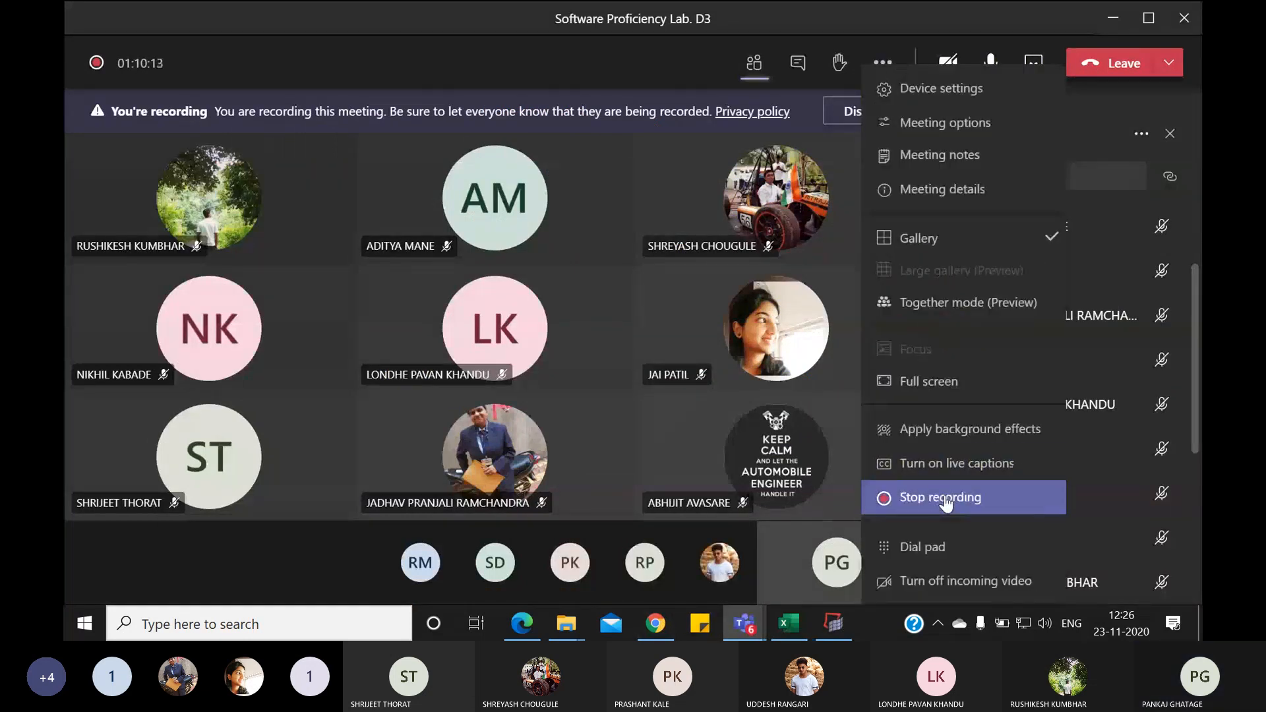